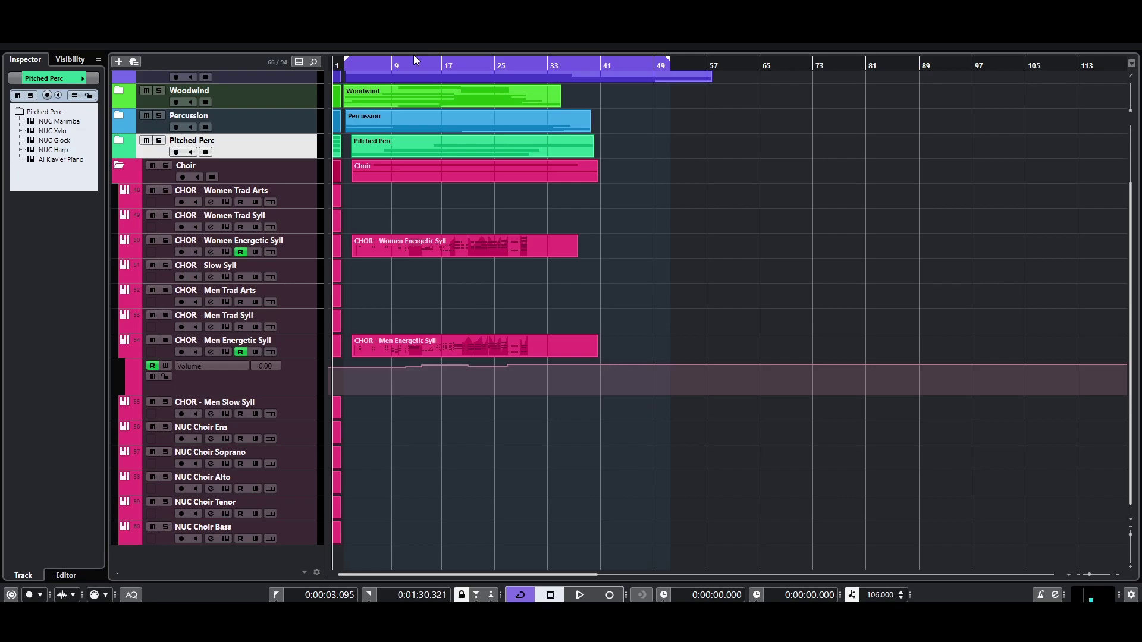
- Shift the cycle range slightly earlier on the timeline and place the playhead just before bar 2
key("space")
key("space")
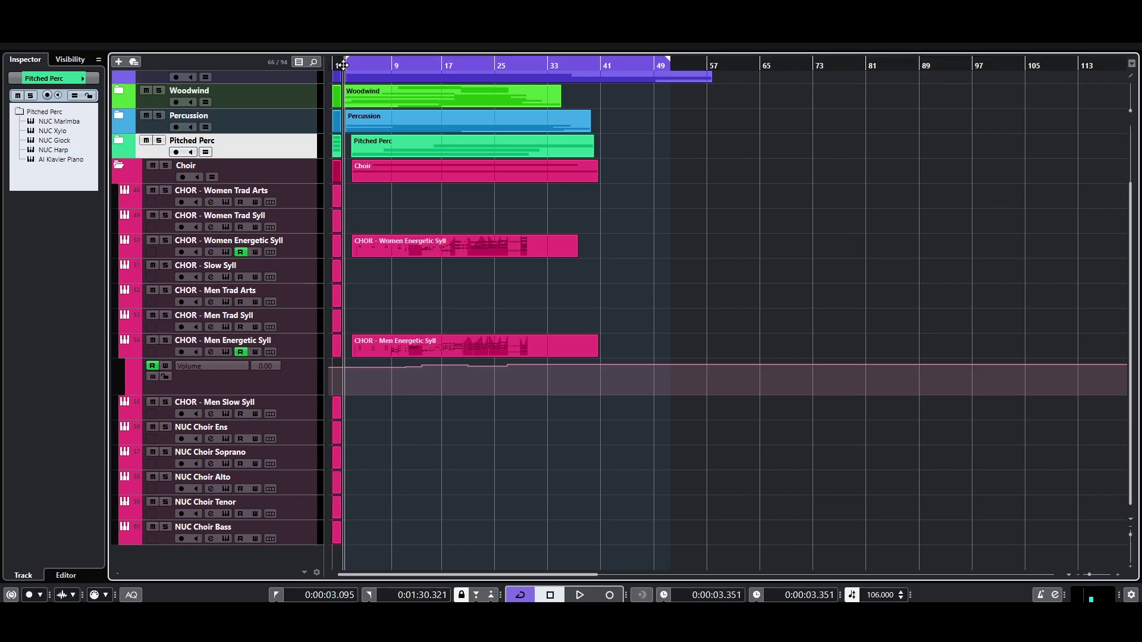
key("h")
key("h")
key("h")
key("h")
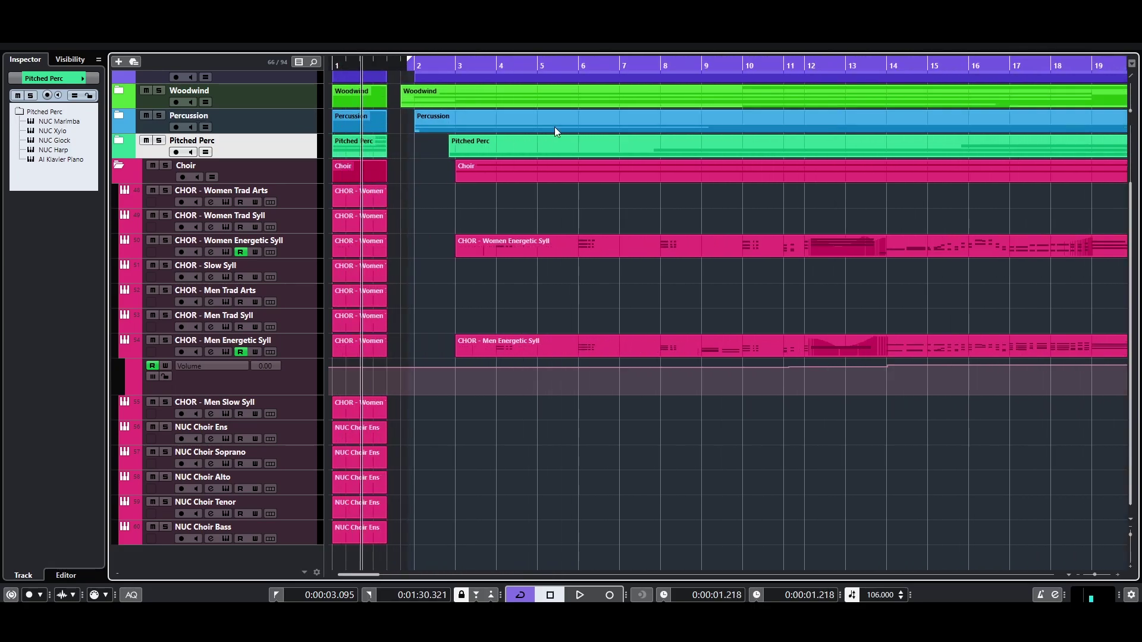
left_click_drag(378, 62, 372, 62)
left_click(374, 63)
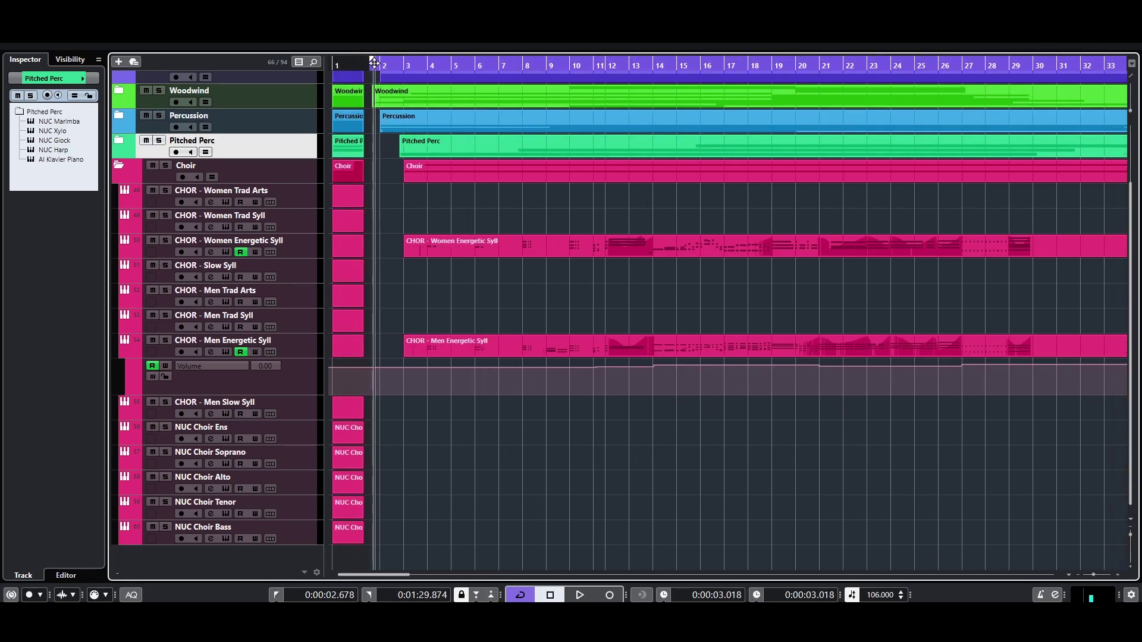
- Play the full arrangement from just before bar 2 to about bar 33, clearing the track selection during playback
key("space")
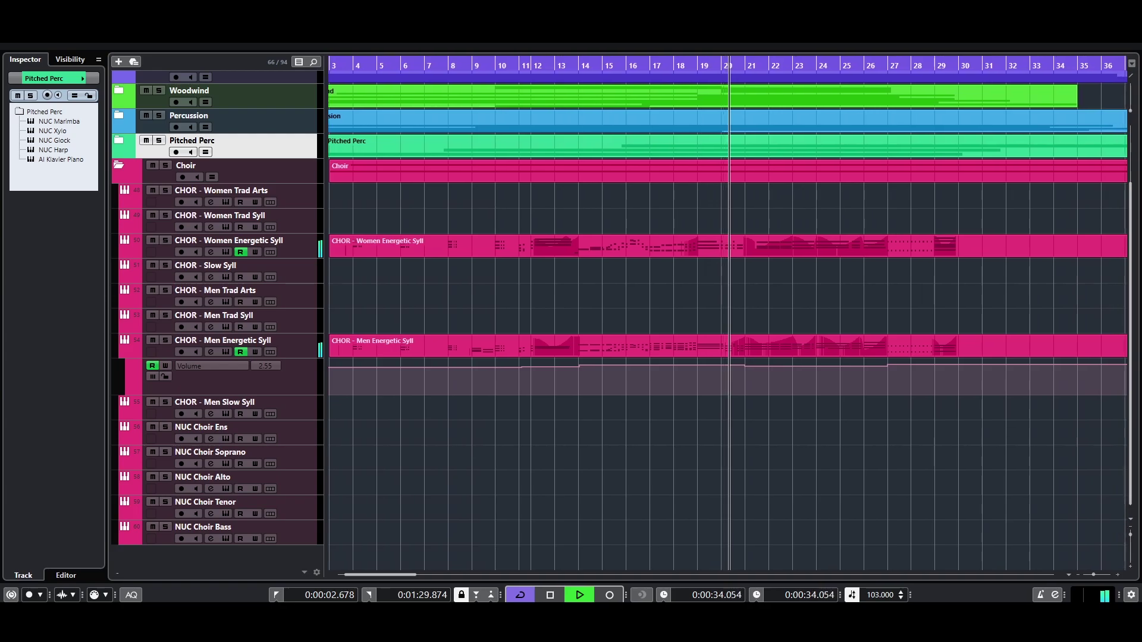
key("ctrl+shift+a")
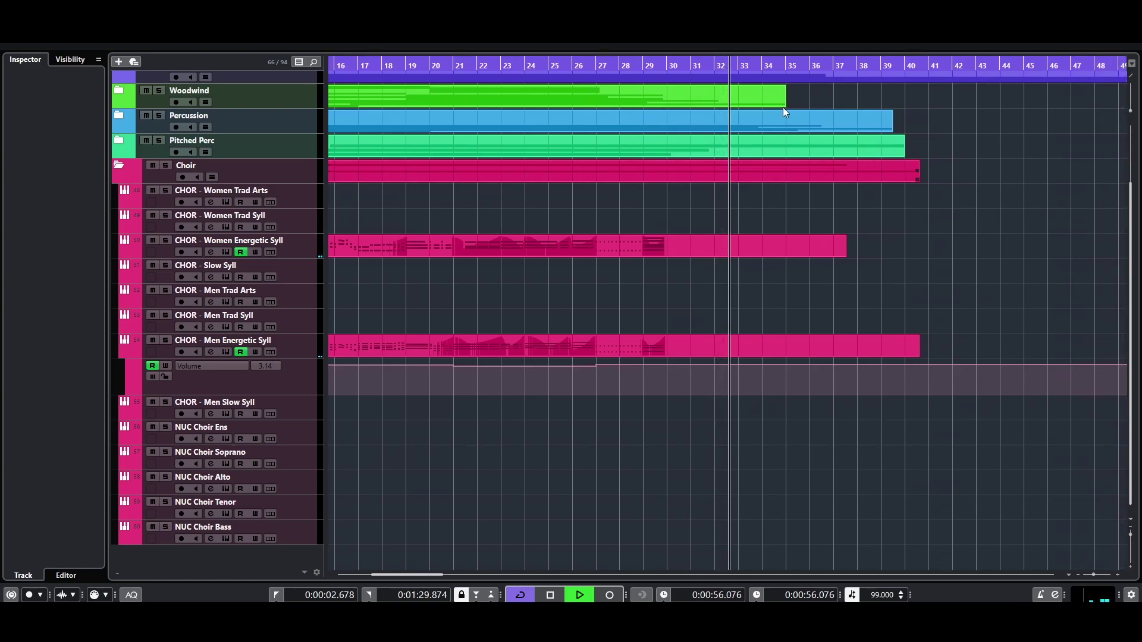
key("space")
left_click(787, 242)
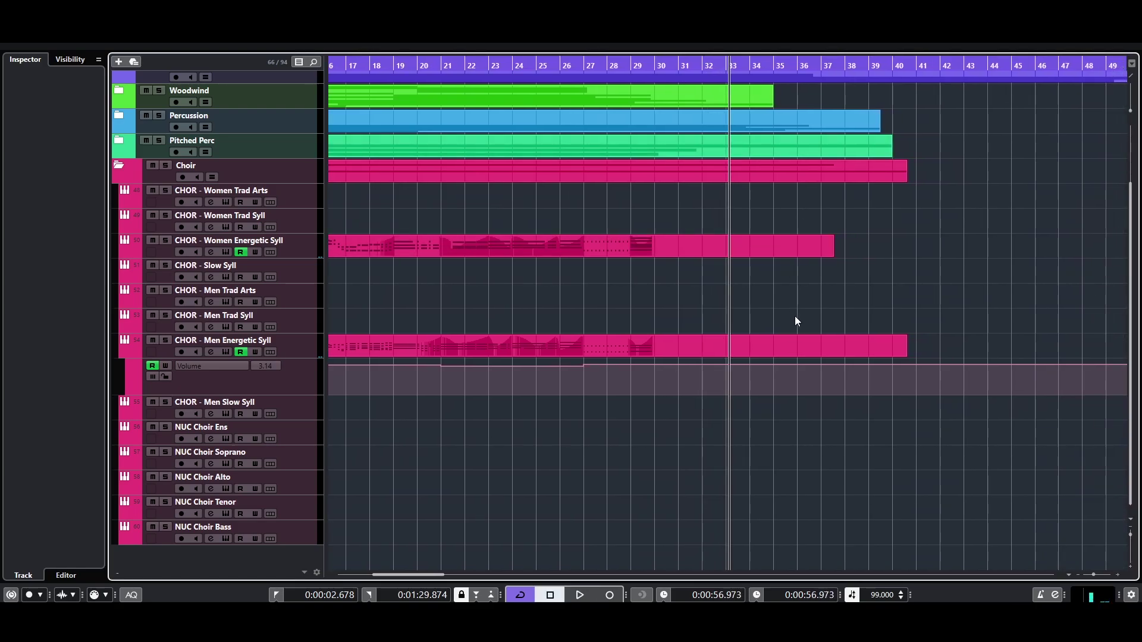
- Solo the Choir folder and play it from just after bar 3
key("g")
key("g")
left_click(357, 65)
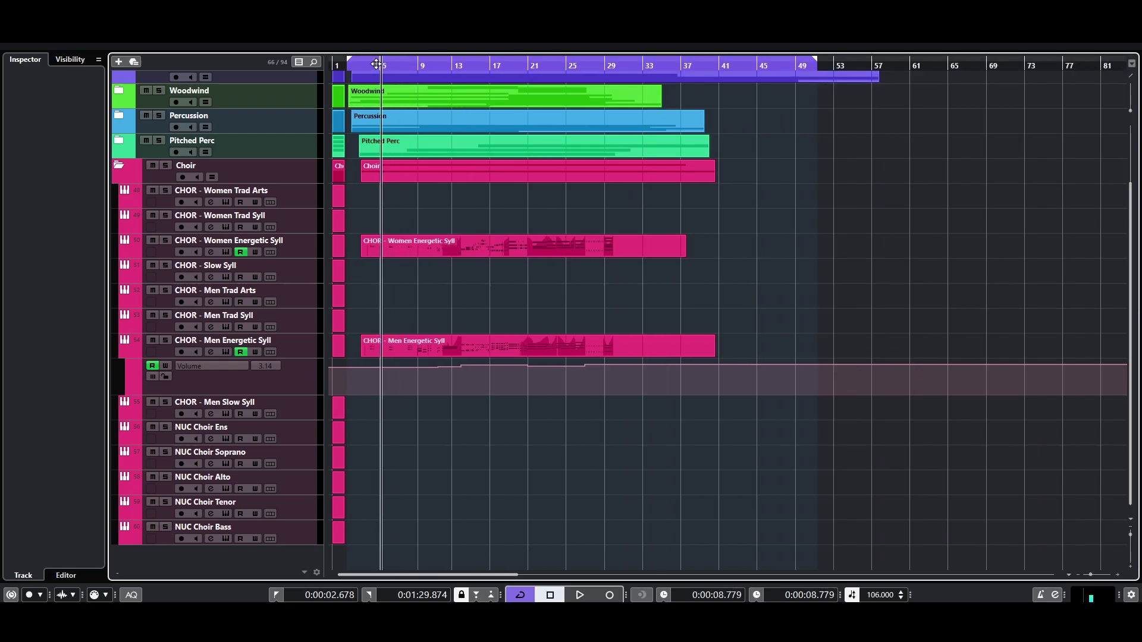
key("h")
key("h")
key("h")
key("h")
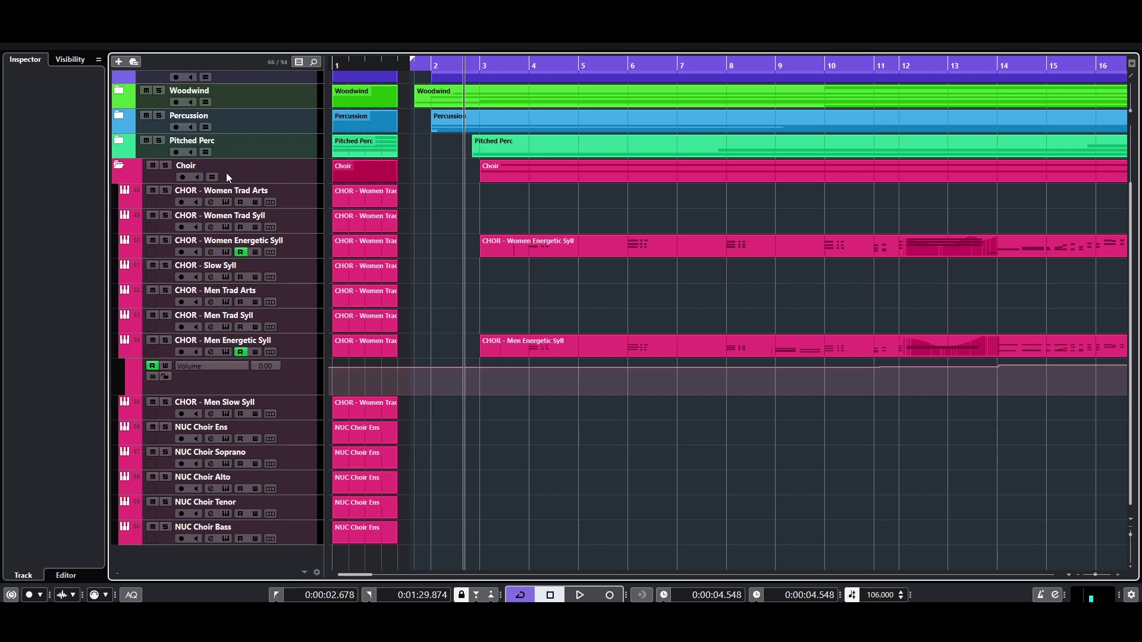
left_click(168, 165)
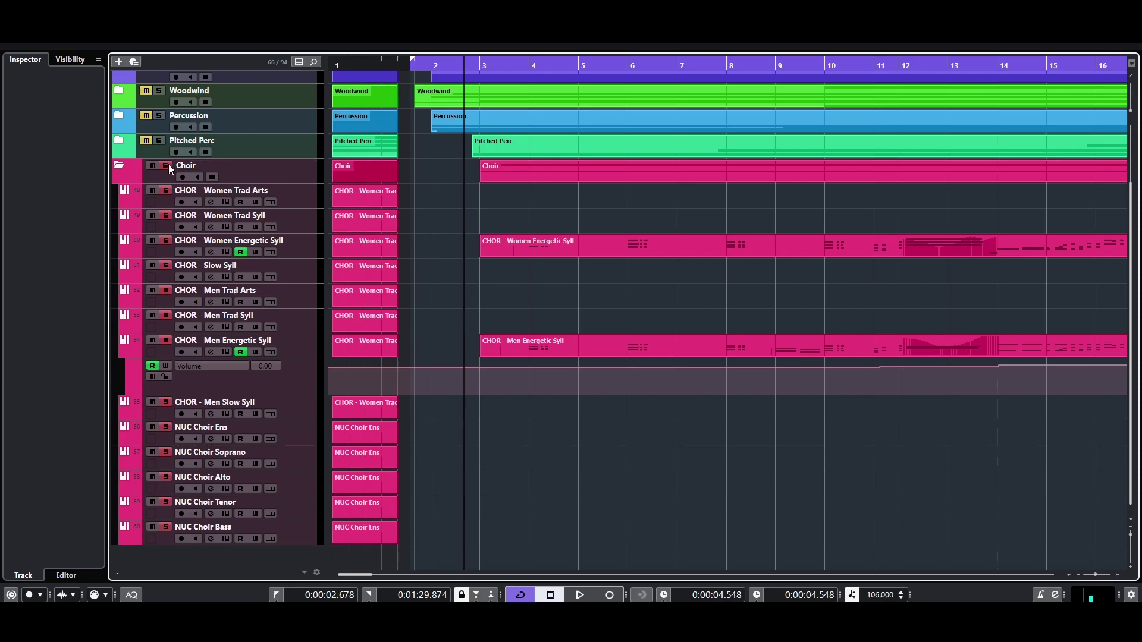
left_click(515, 66)
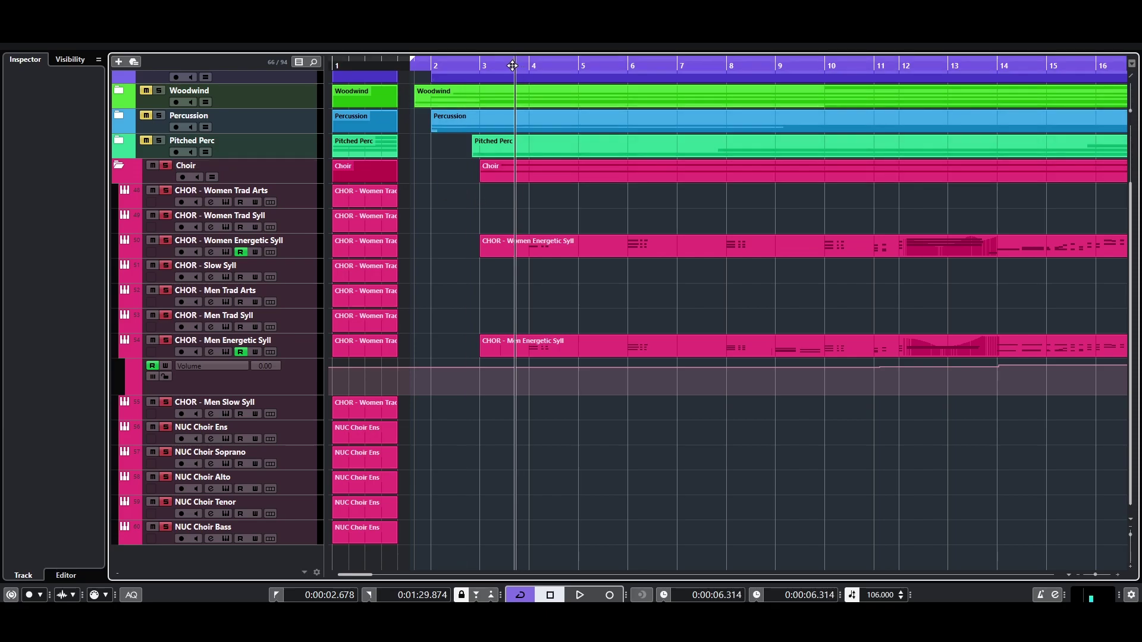
left_click(491, 174)
key("space")
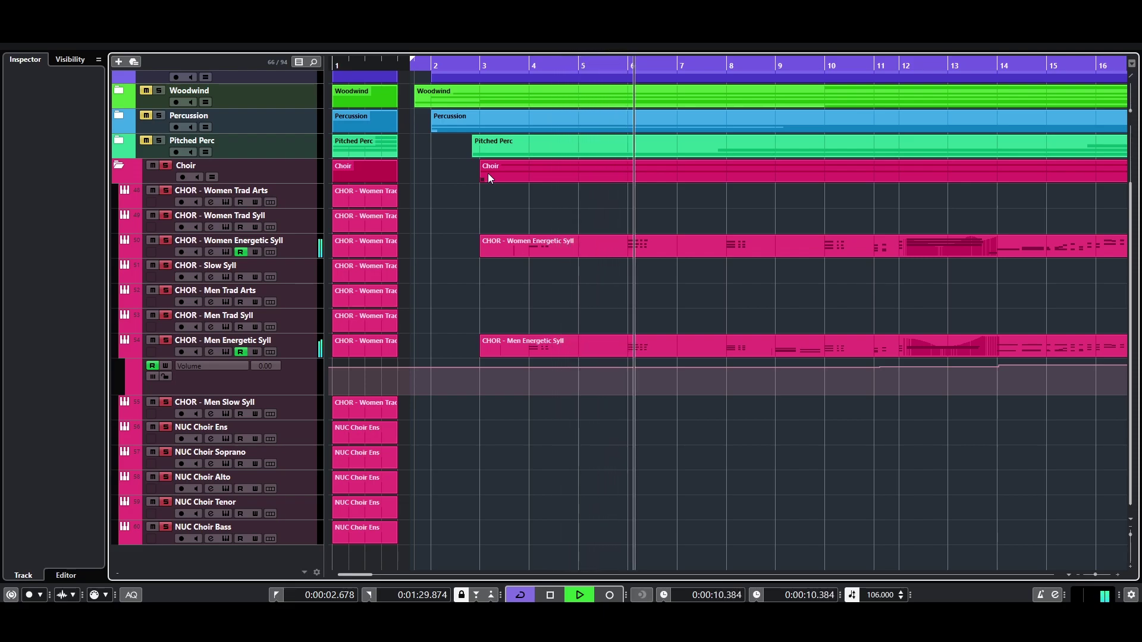
- Select the CHOR - Women Energetic Syll and CHOR - Men Energetic Syll parts and open them together in the note editor
key("g")
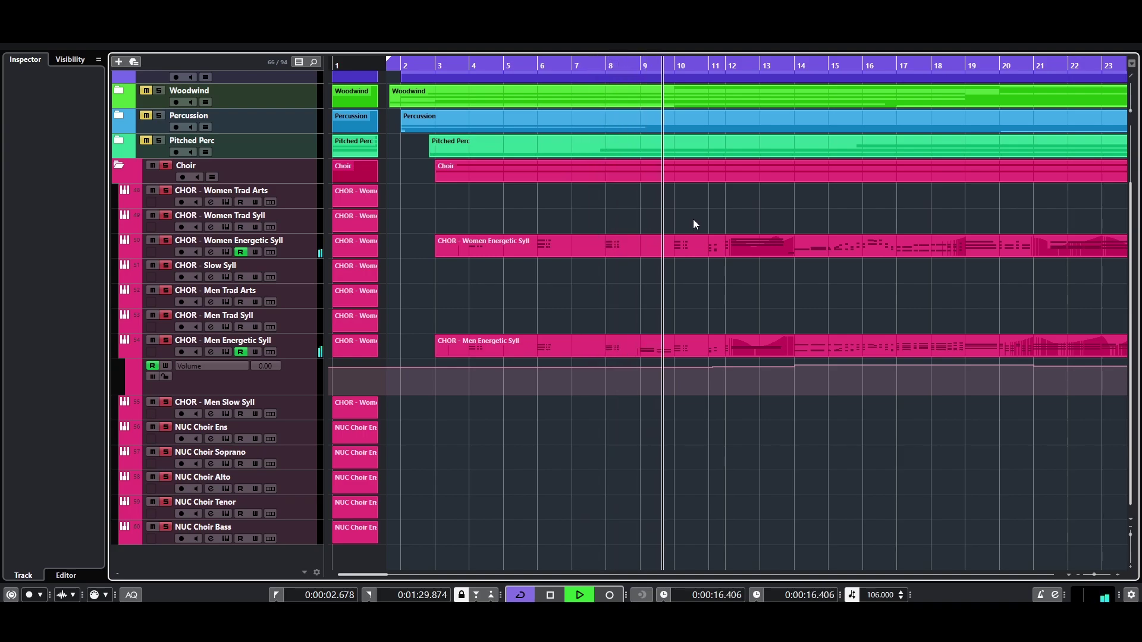
key("h")
key("h")
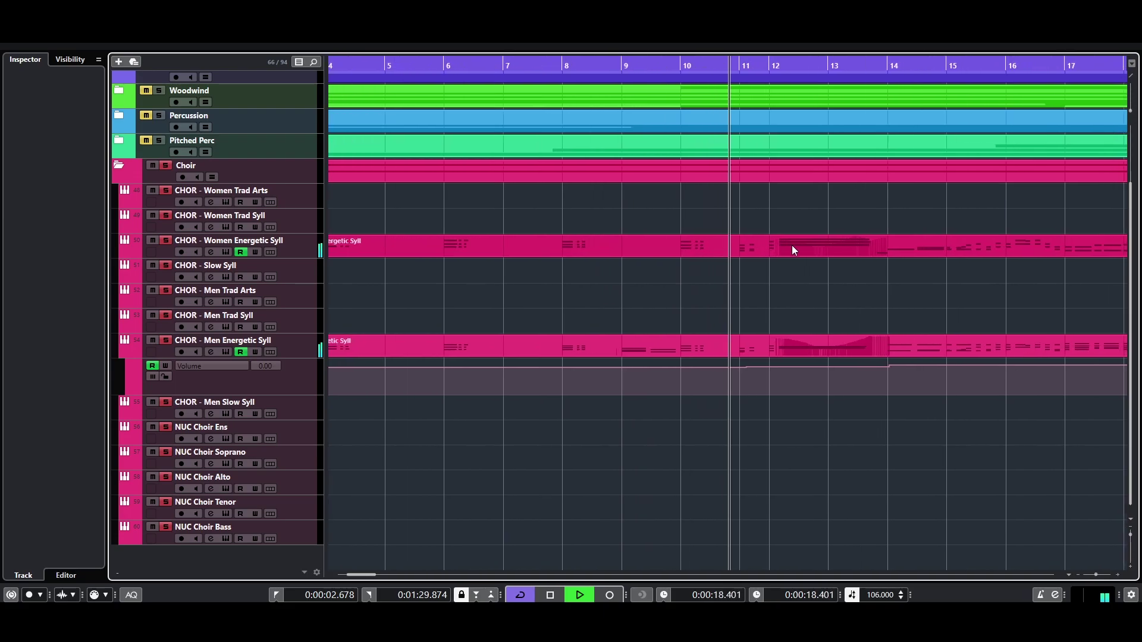
left_click_drag(735, 218, 814, 345)
double_click(813, 345)
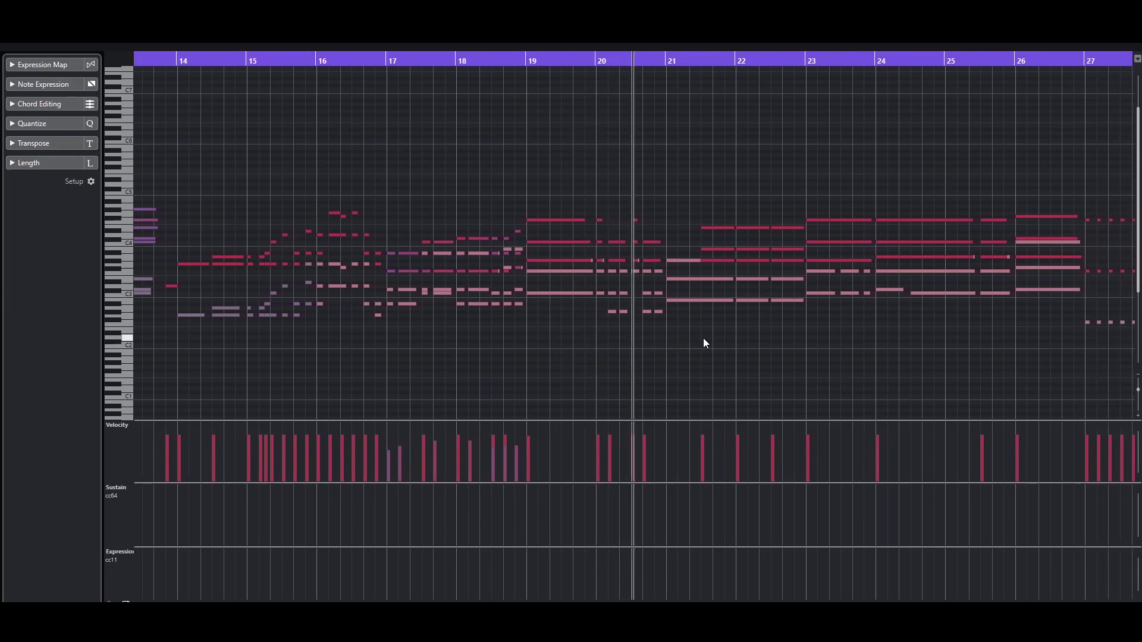
- Place the playhead at bar 11 in the note editor and switch the Expression controller lane to Modulation (CC1)
key("g")
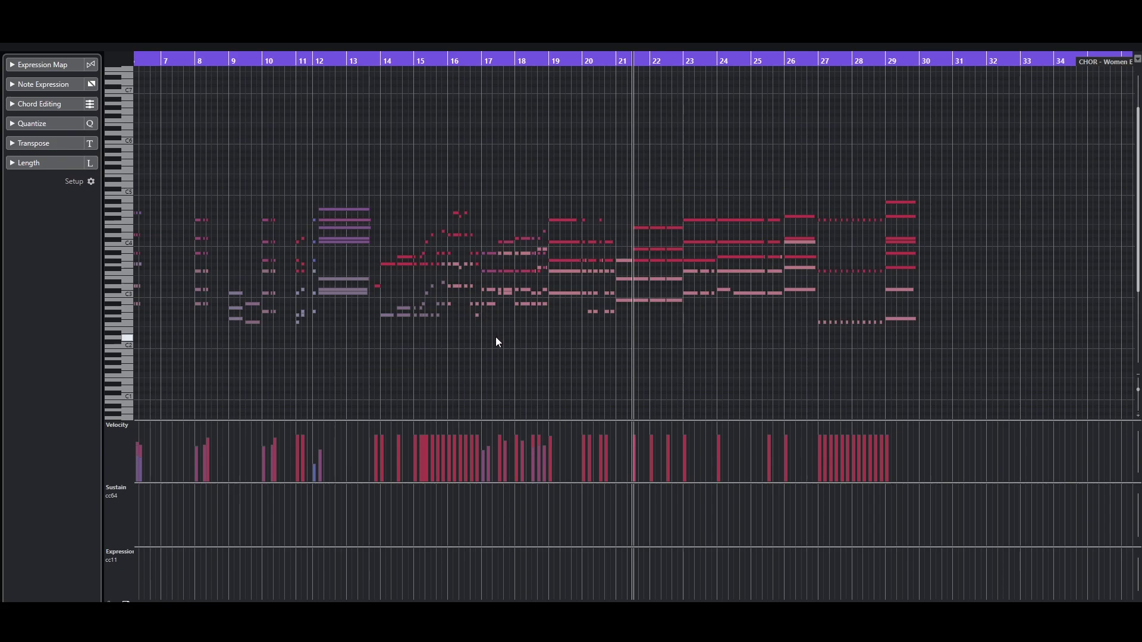
key("h")
key("h")
key("h")
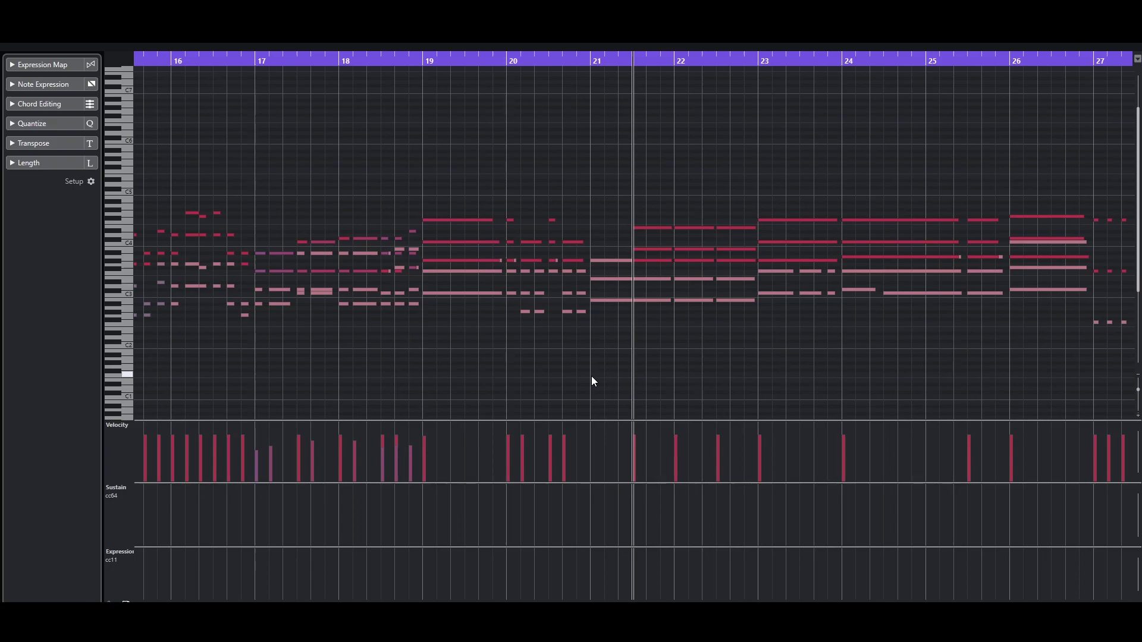
key("g")
key("g")
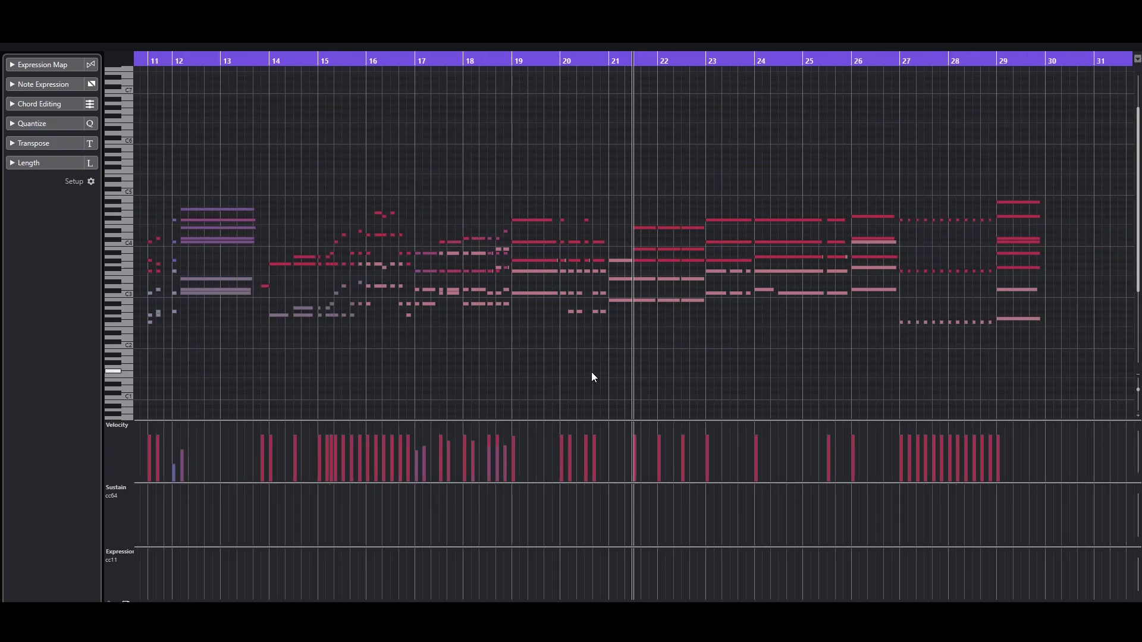
left_click_drag(212, 61, 321, 94)
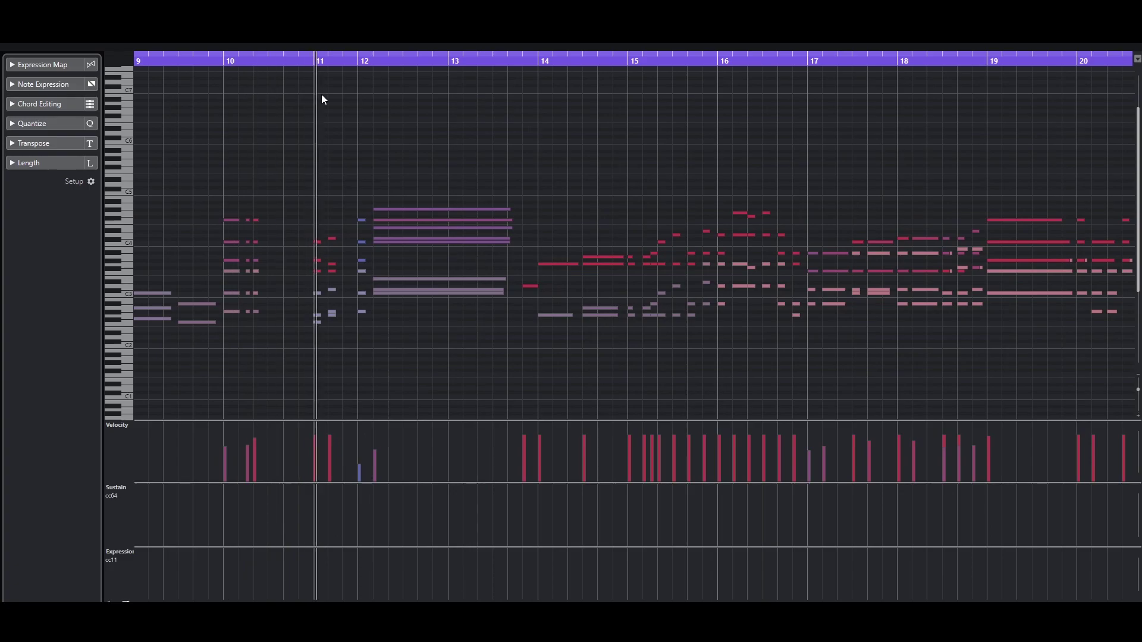
left_click(127, 548)
left_click(148, 359)
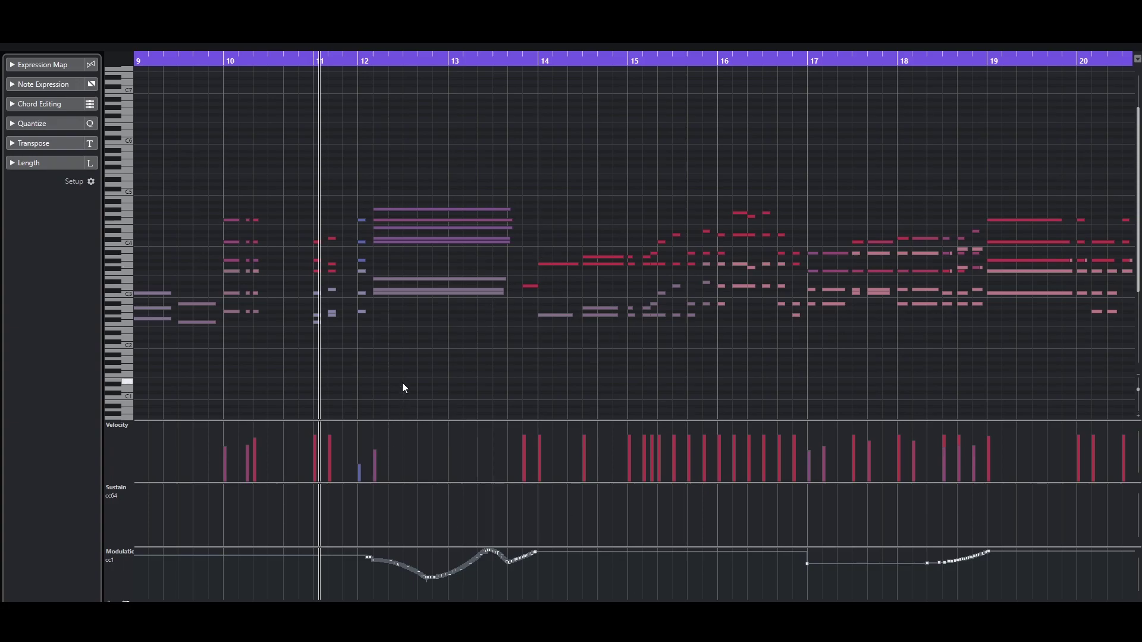
- Review the choir notes and modulation curve from bar 11 to about bar 15 during playback, and close the editor
scroll(148, 95, "left", 5)
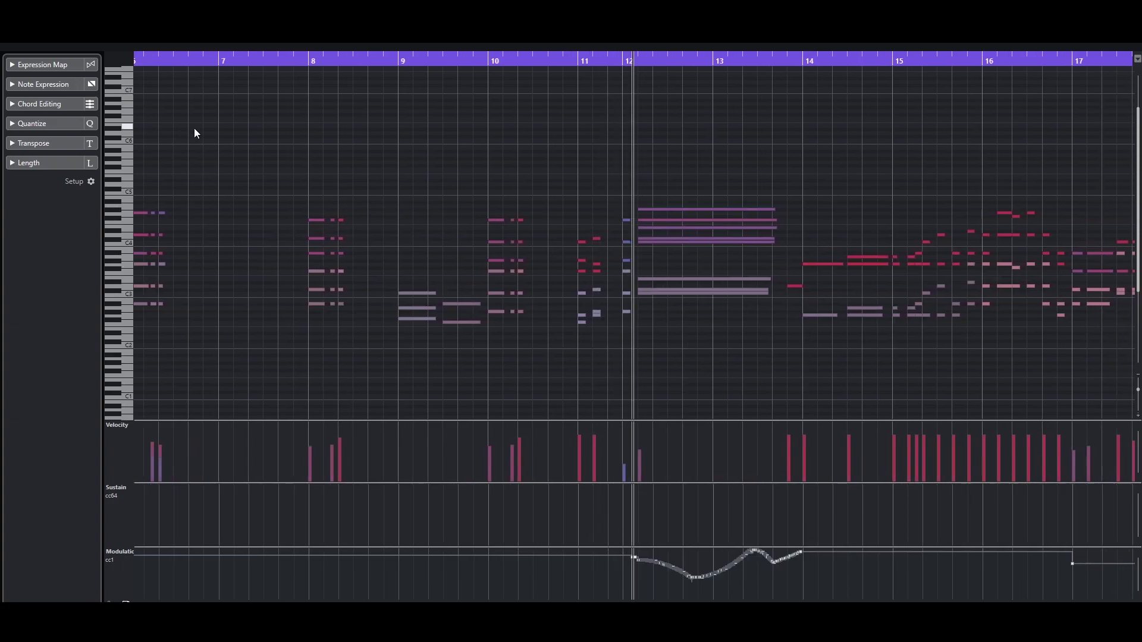
key("g")
key("g")
key("g")
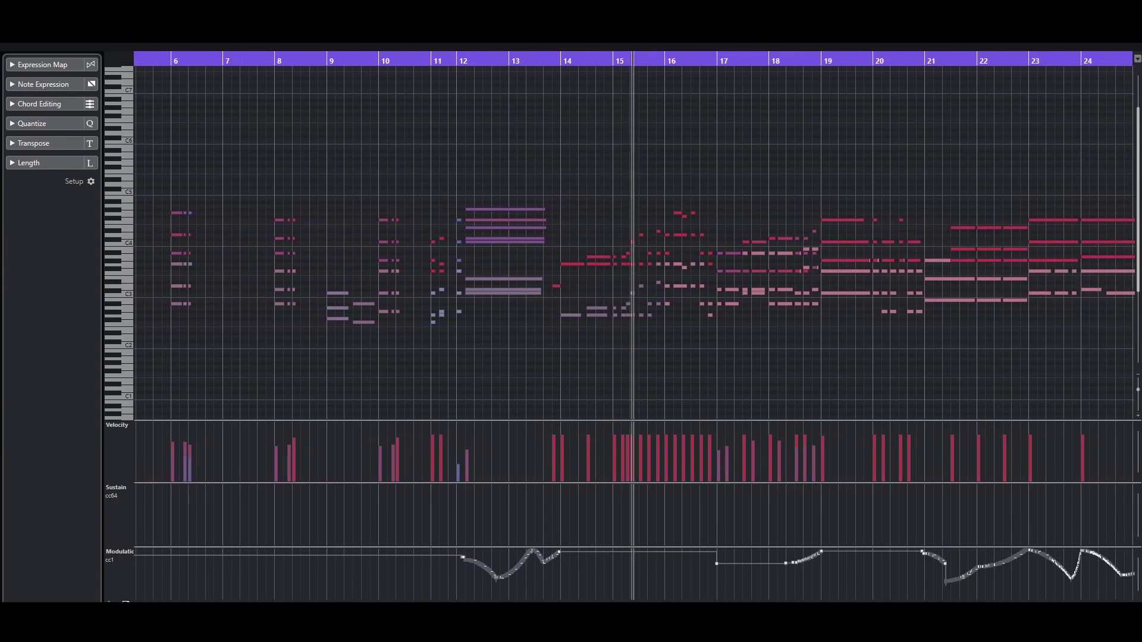
key("Escape")
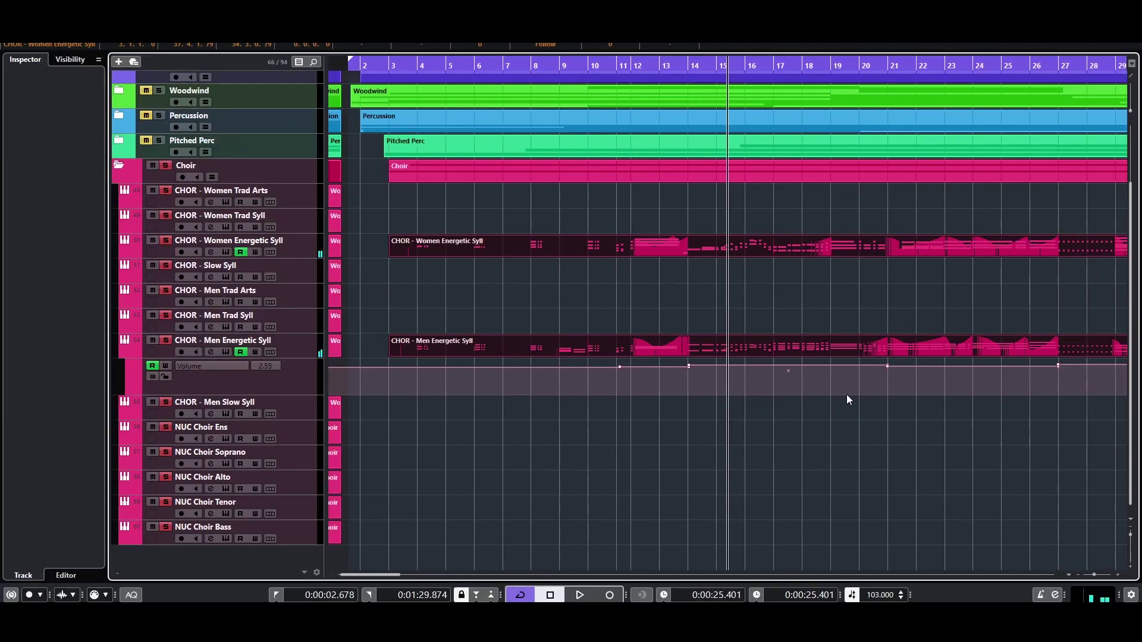
- Deselect the choir parts and play the soloed choir from around bar 11
key("g")
key("g")
key("g")
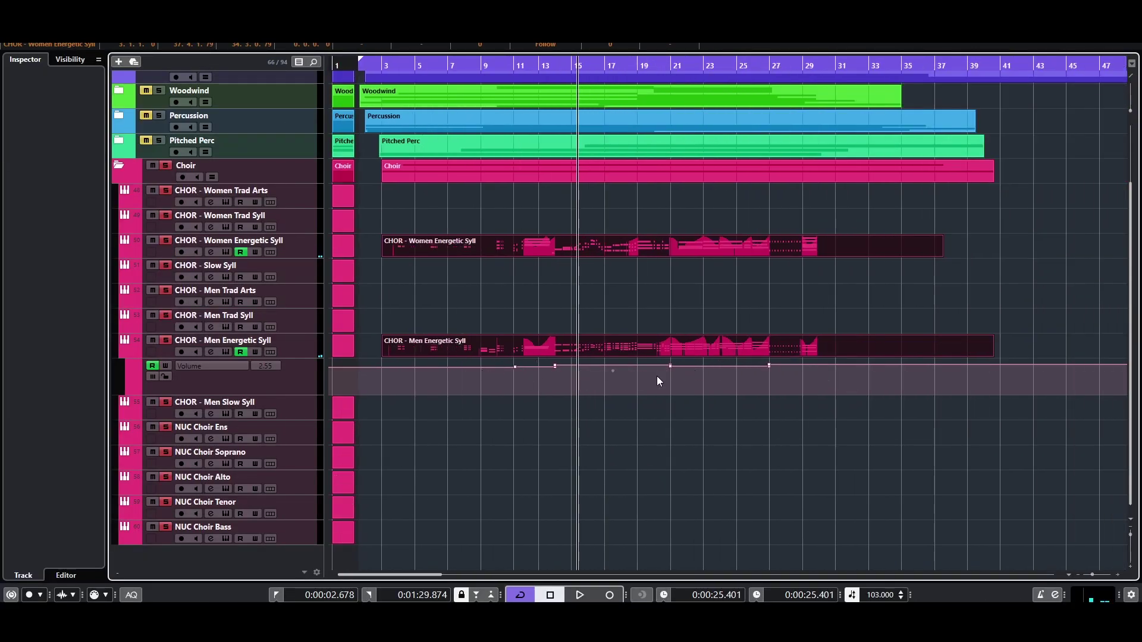
left_click(807, 254)
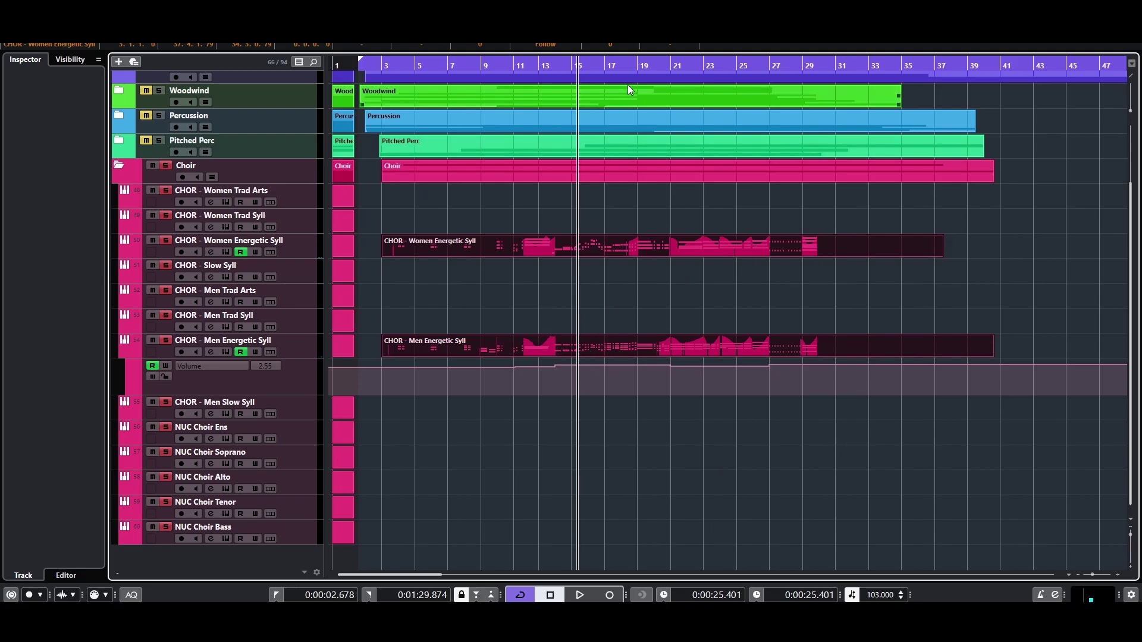
left_click_drag(592, 63, 505, 99)
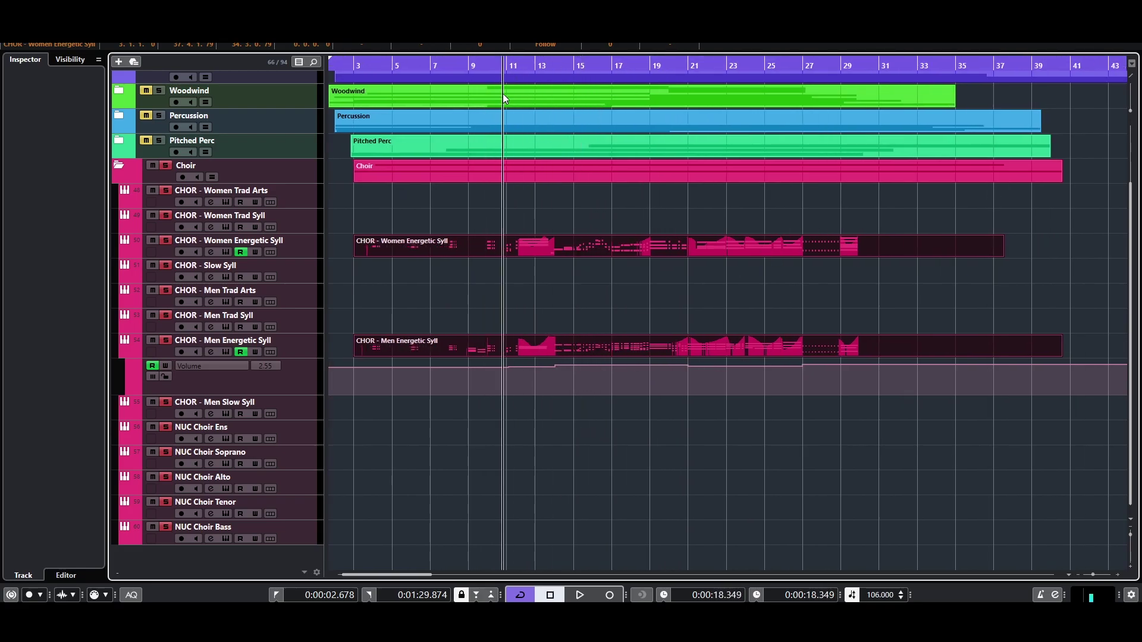
left_click_drag(452, 66, 530, 68)
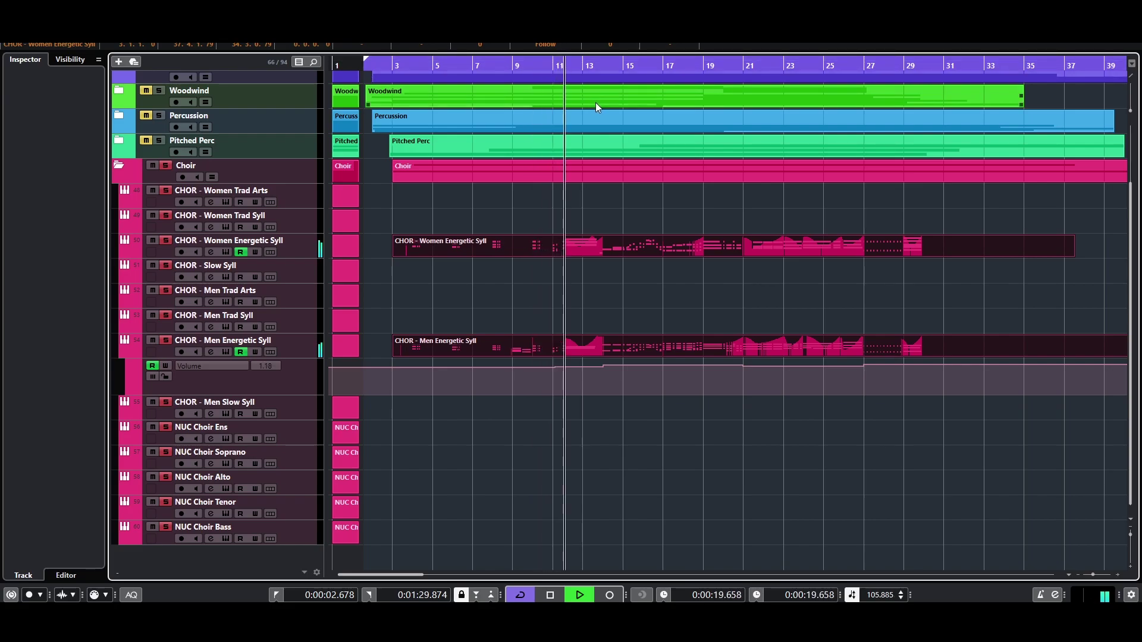
mouse_move(608, 113)
left_mouse_down()
mouse_move(753, 95)
mouse_move(608, 91)
left_mouse_up()
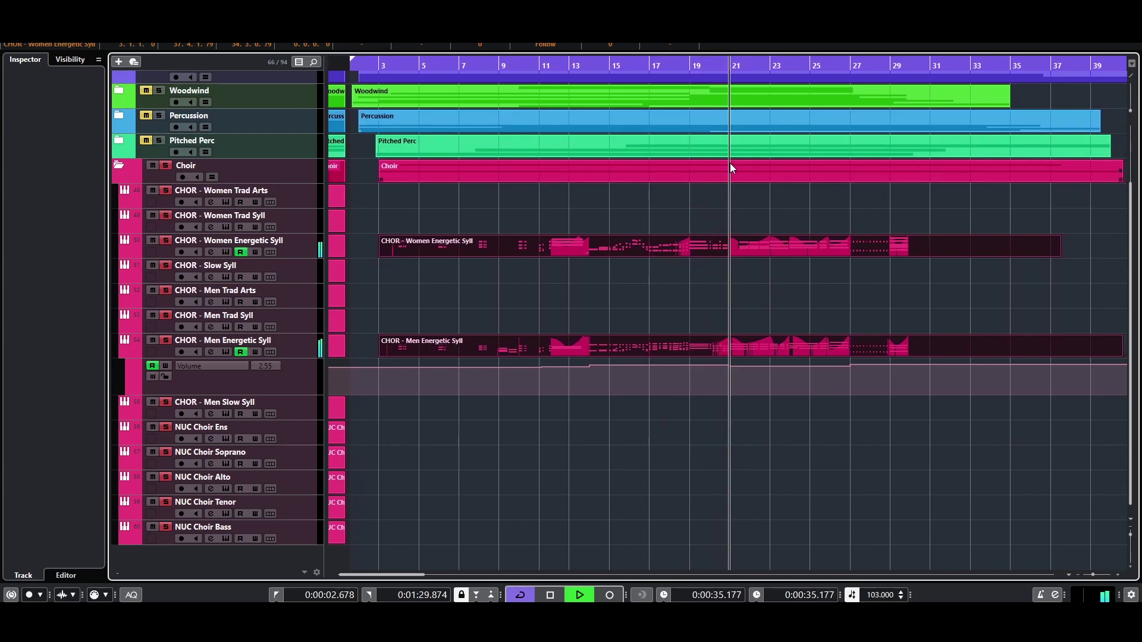
- Replay the soloed choir from about bar 20 through the final chord near bar 29, and stop playback
double_click(693, 67)
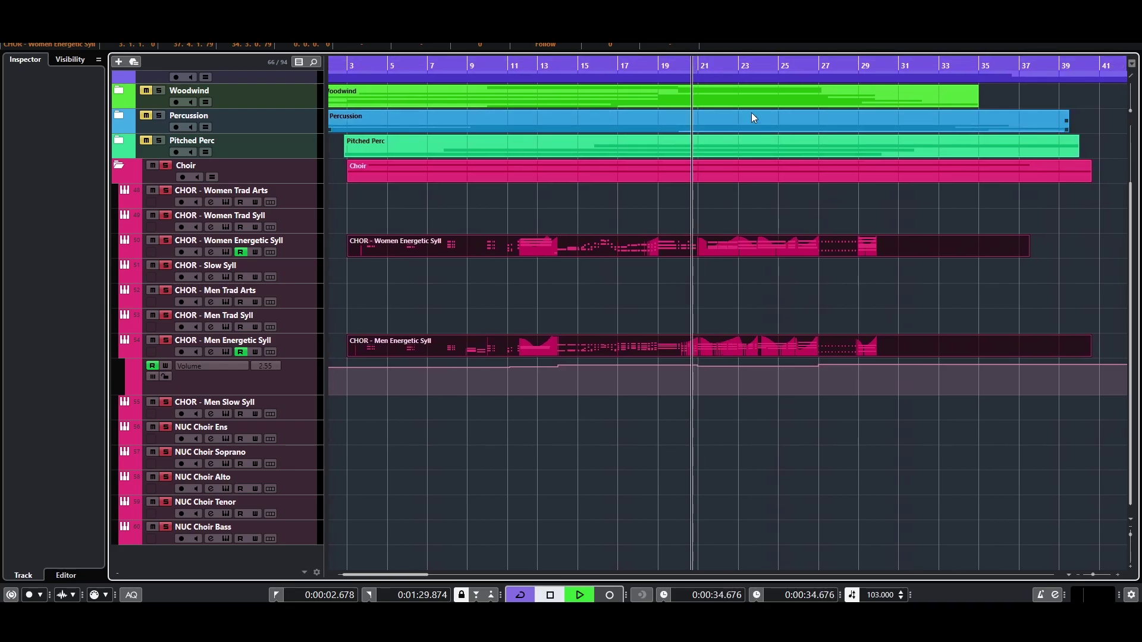
key("space")
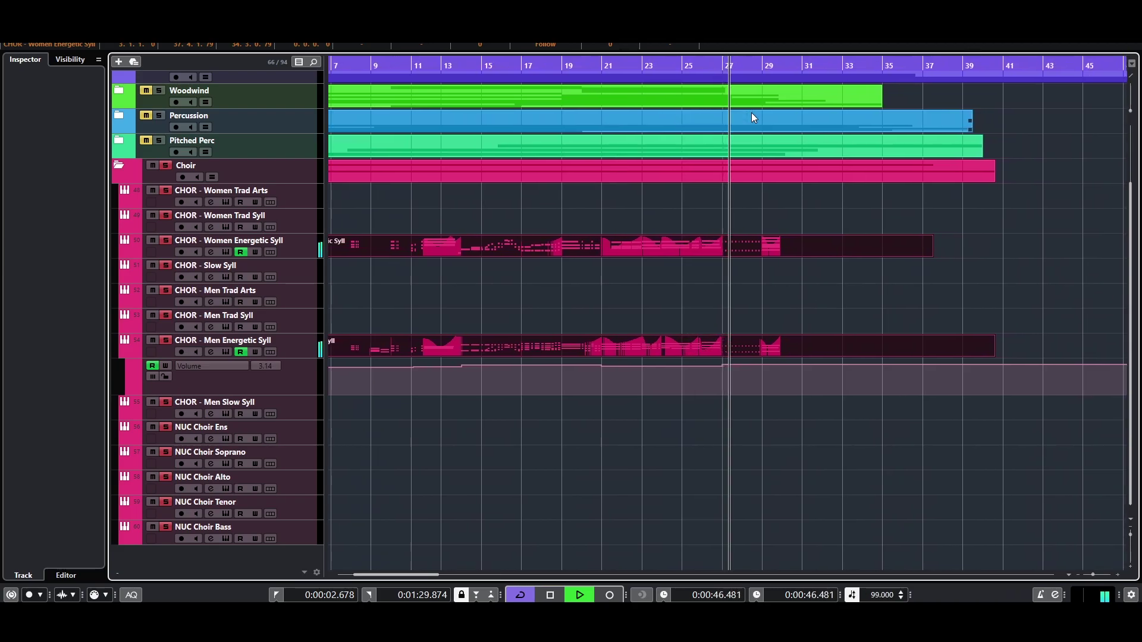
key("space")
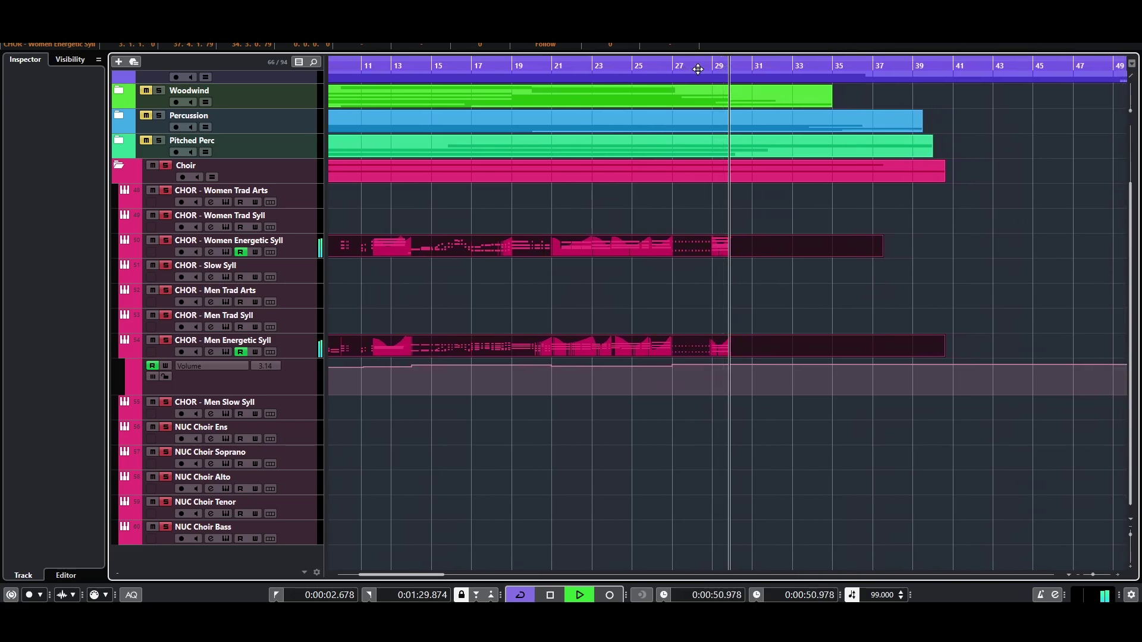
key("space")
- Turn off the Choir folder's solo and play the full arrangement from bar 14 to about bar 19
left_click(603, 104)
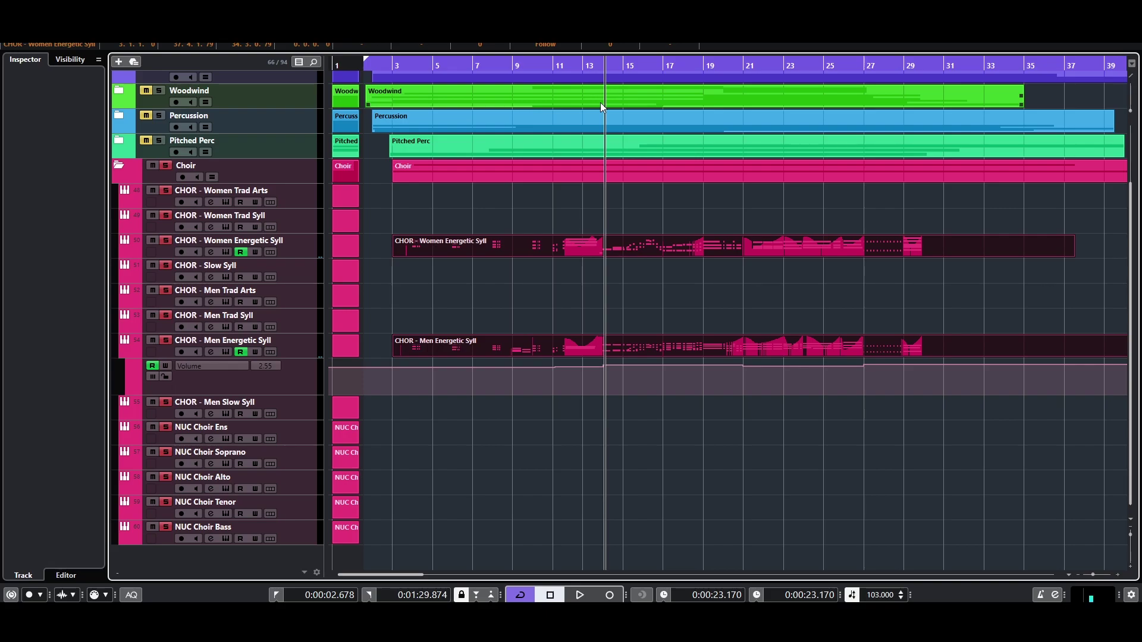
key("Down")
key("Down")
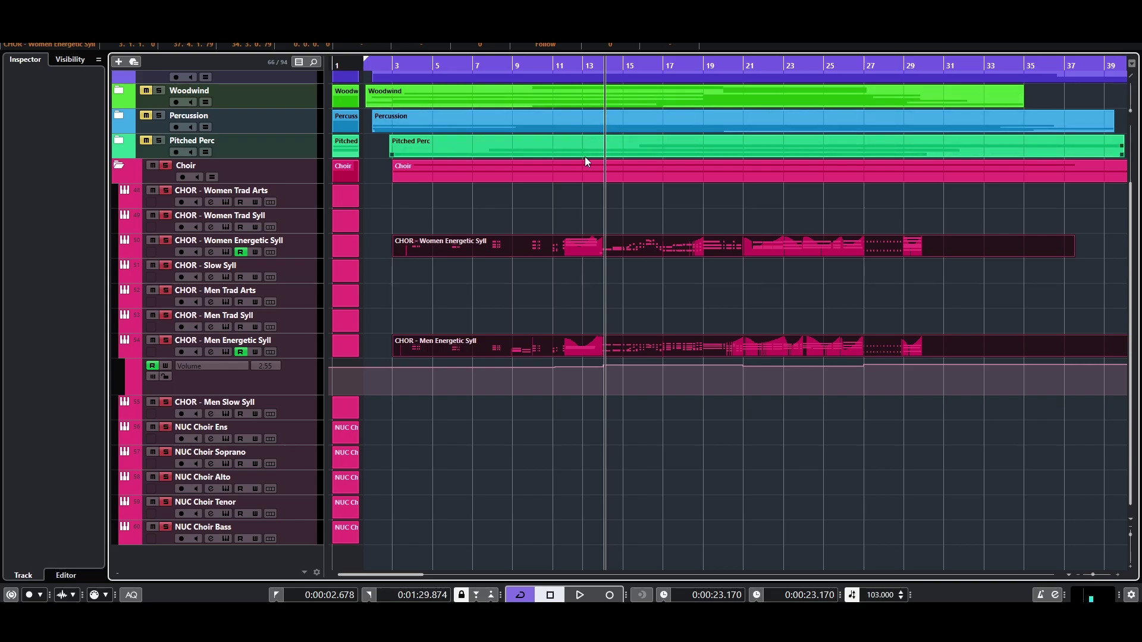
left_click(665, 278)
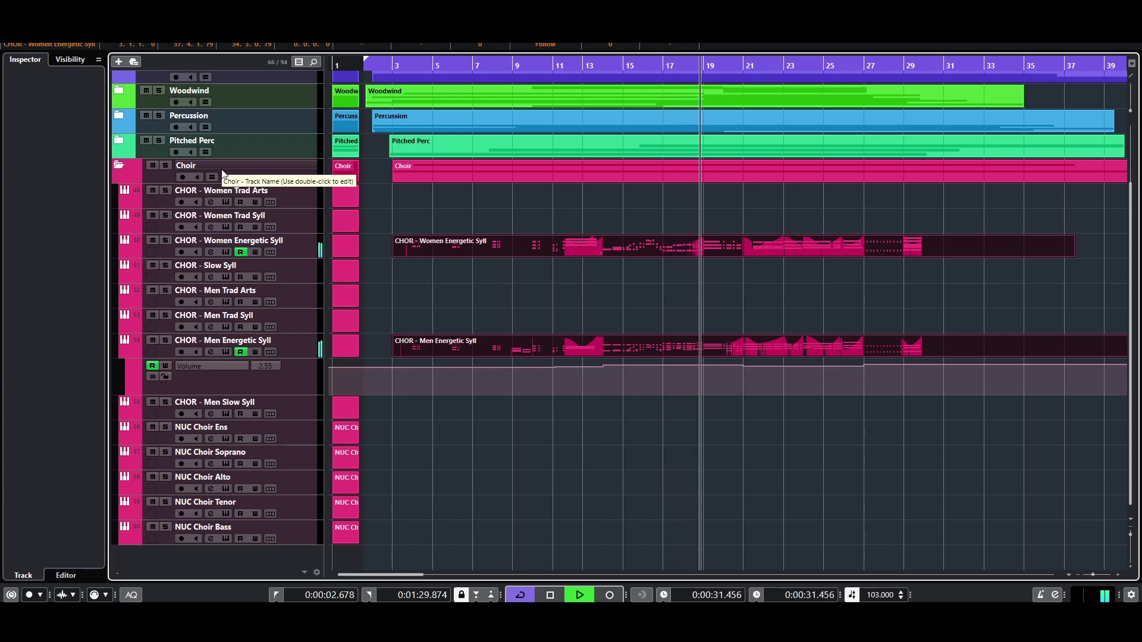
key("space")
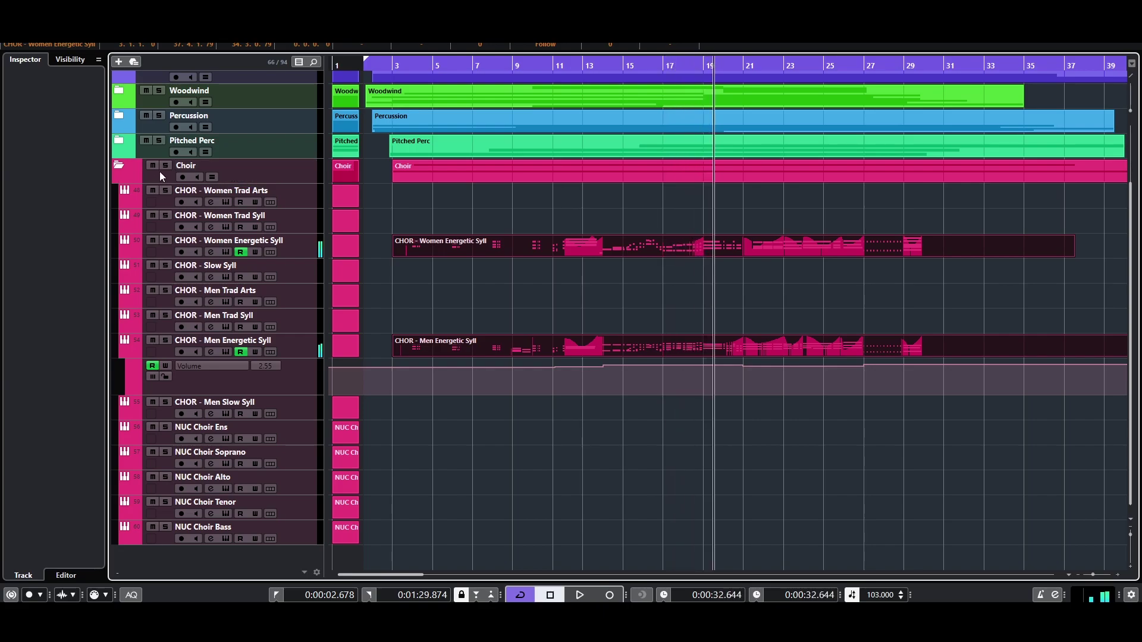
- Collapse the Choir folder track and expand it again
left_click(118, 166)
left_click(121, 250)
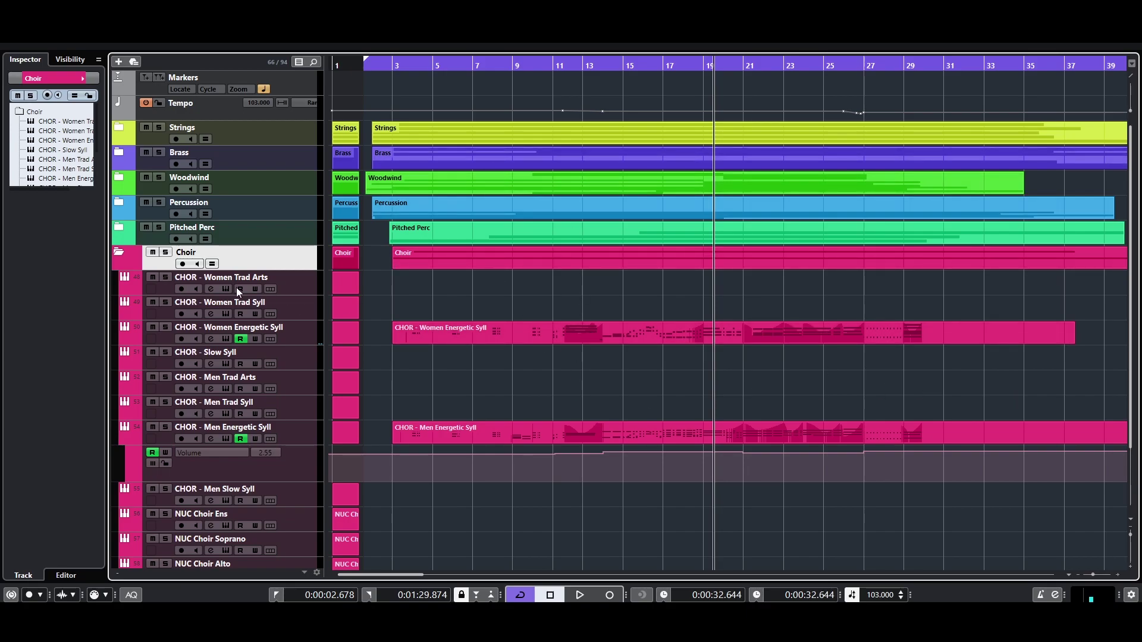
- Collapse the Choir folder track and expand the Brass folder track
left_click(118, 252)
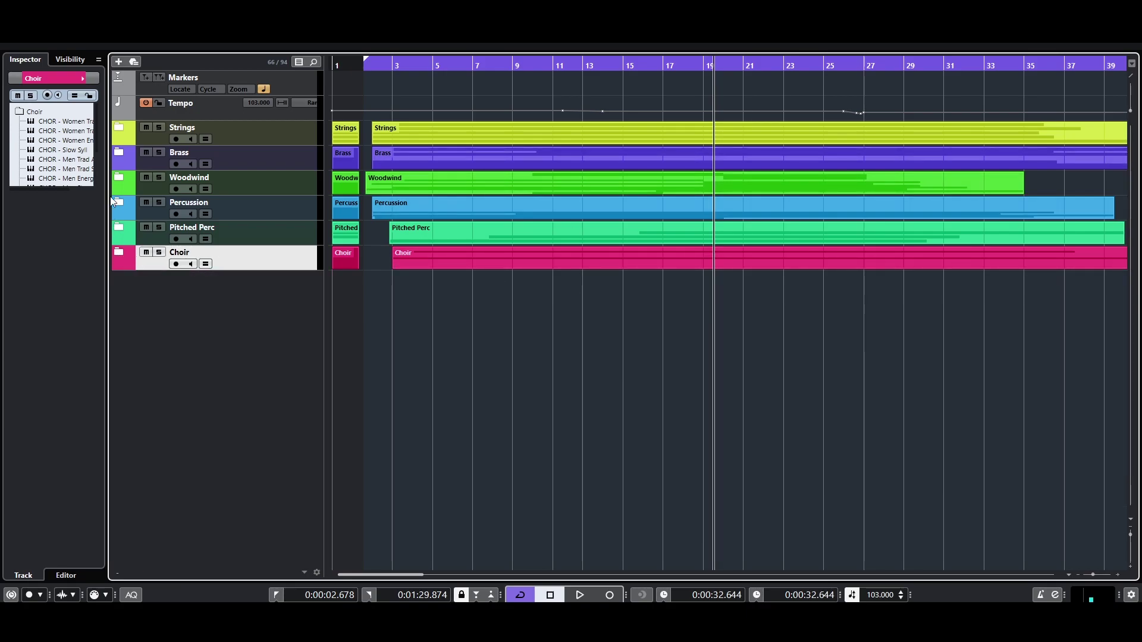
left_click(117, 153)
- Solo the Brass folder and play it from bar 2 to about bar 13
left_click(374, 64)
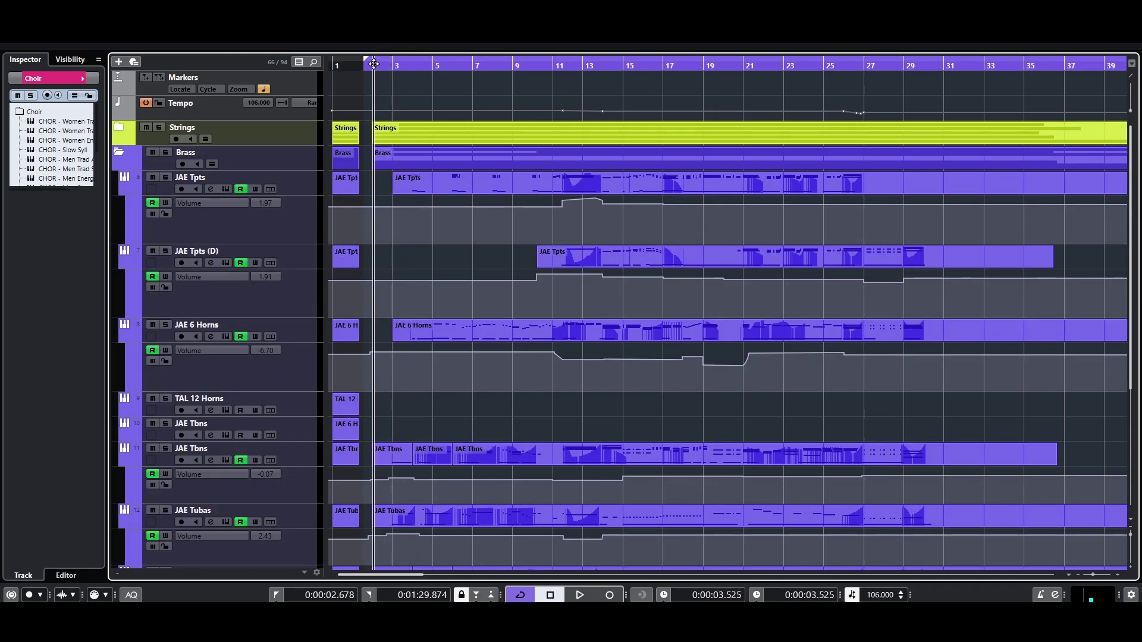
key("h")
key("h")
left_click(164, 152)
key("space")
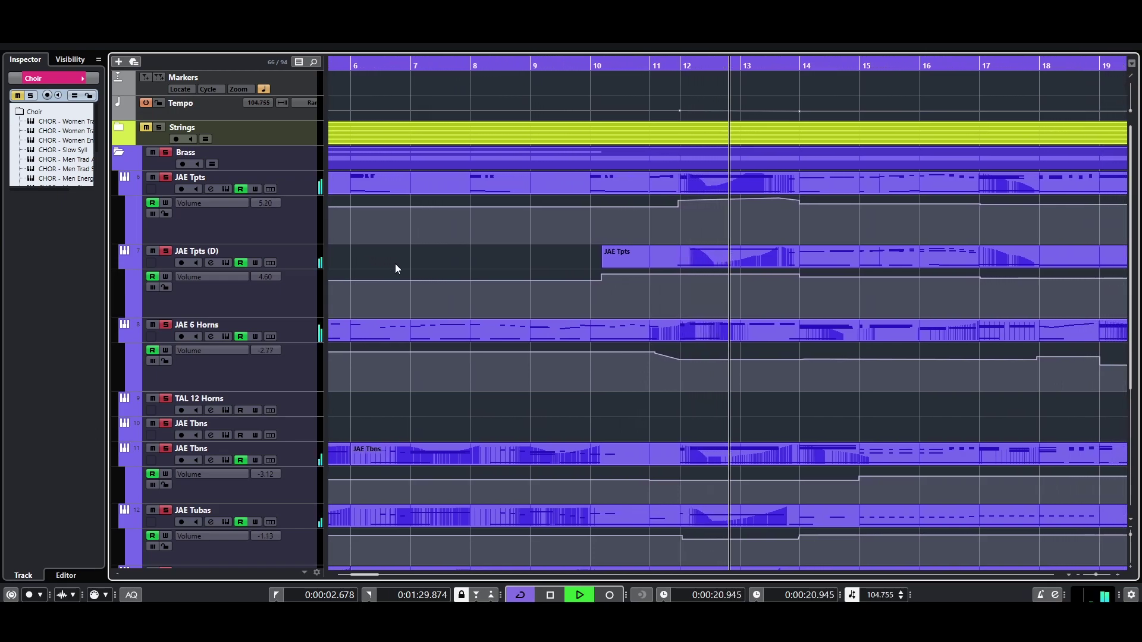
key("space")
- Look over the brass tracks and their volume automation, from the trumpets down to TAL Lo Brass
key("g")
key("g")
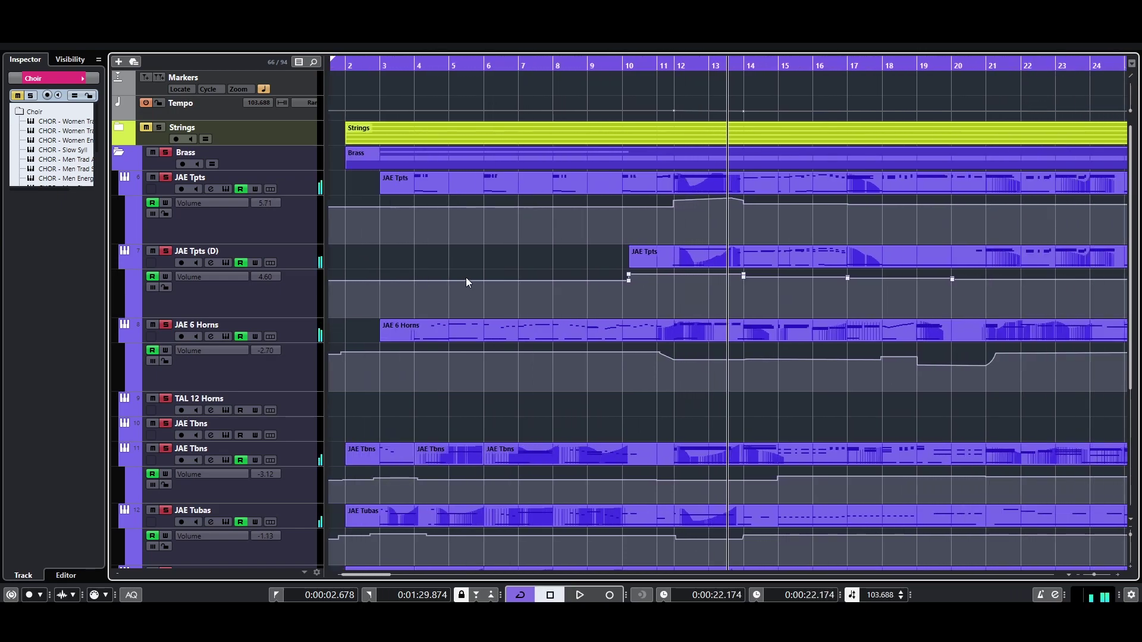
key("g")
key("g")
scroll(341, 336, "down", 4)
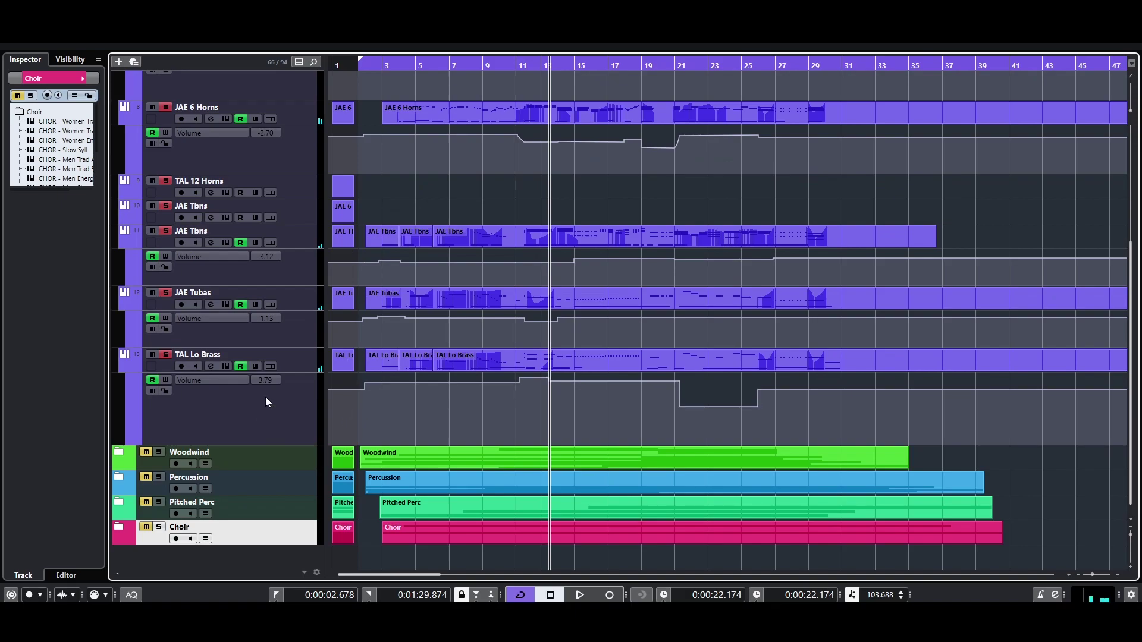
scroll(312, 310, "up", 2)
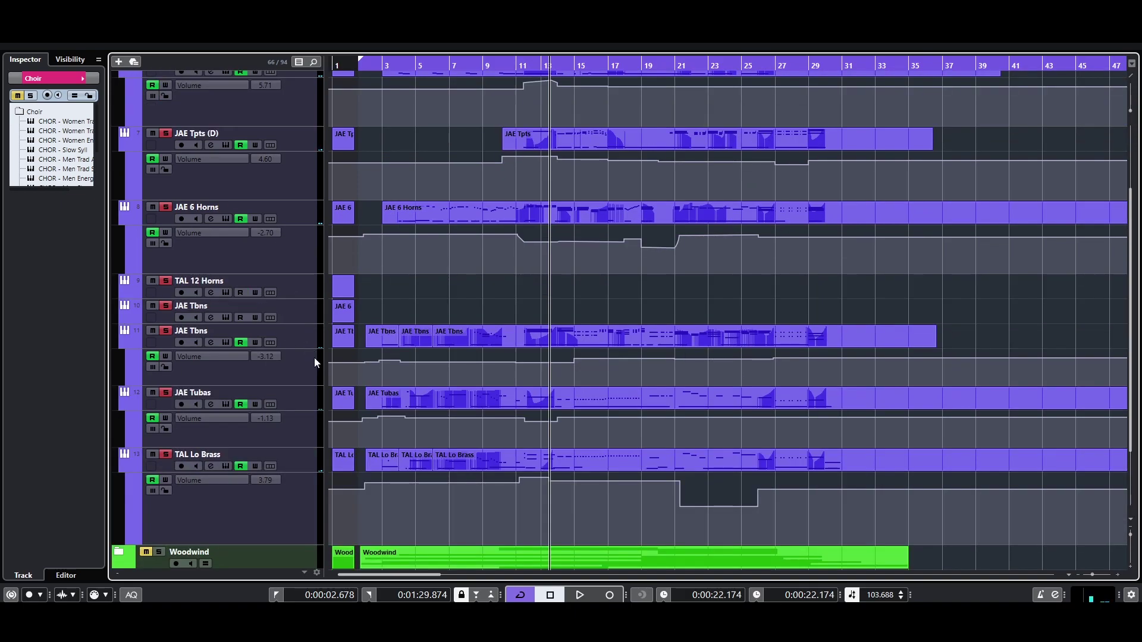
scroll(305, 350, "up", 2)
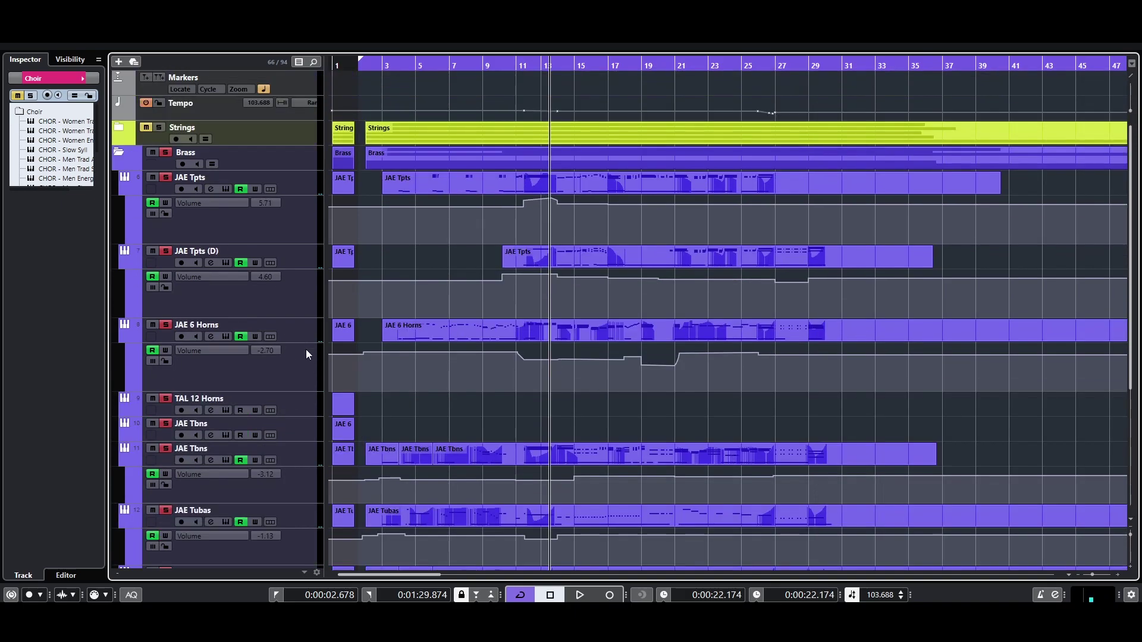
- Solo the two JAE Tpts tracks instead of the whole Brass folder, and play them from about bar 3 to bar 8
left_click_drag(382, 63, 394, 184)
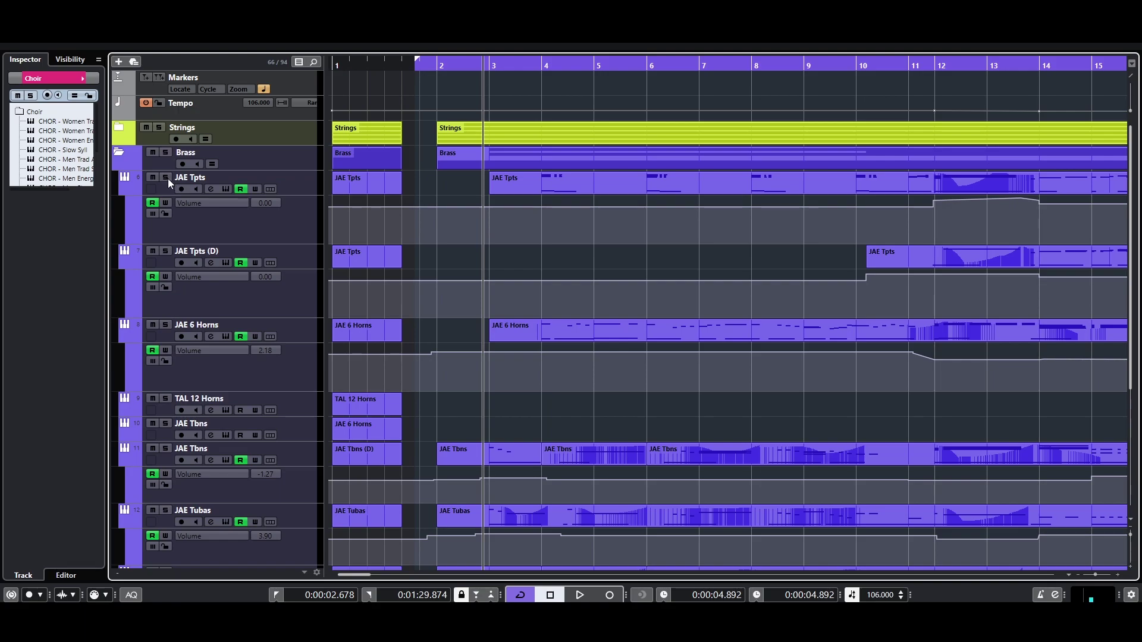
key("space")
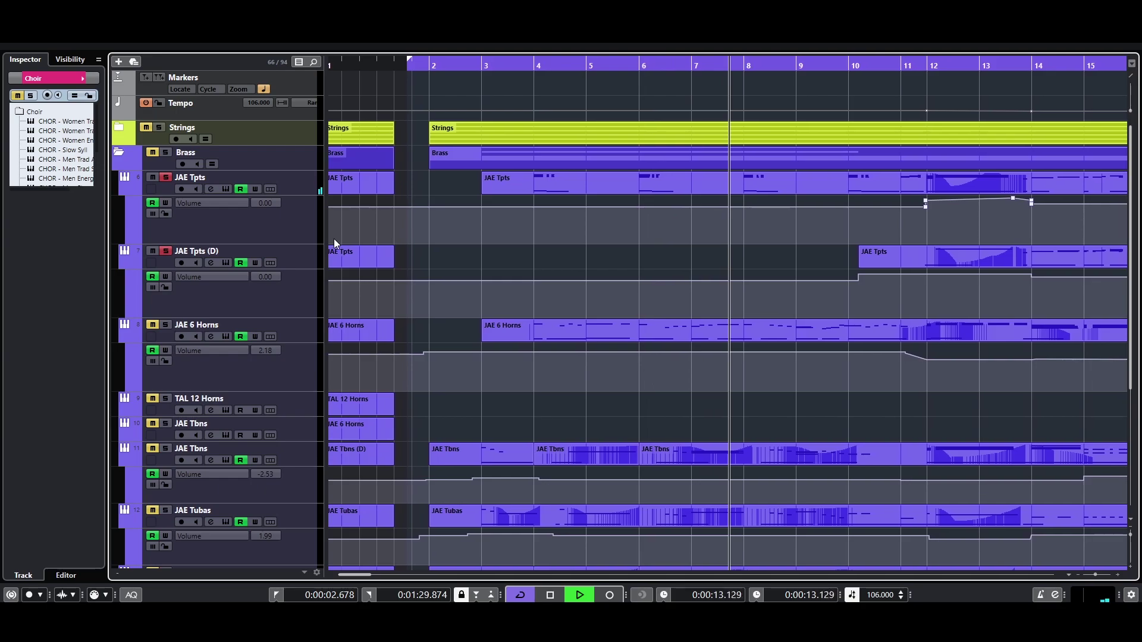
key("space")
left_click(166, 178)
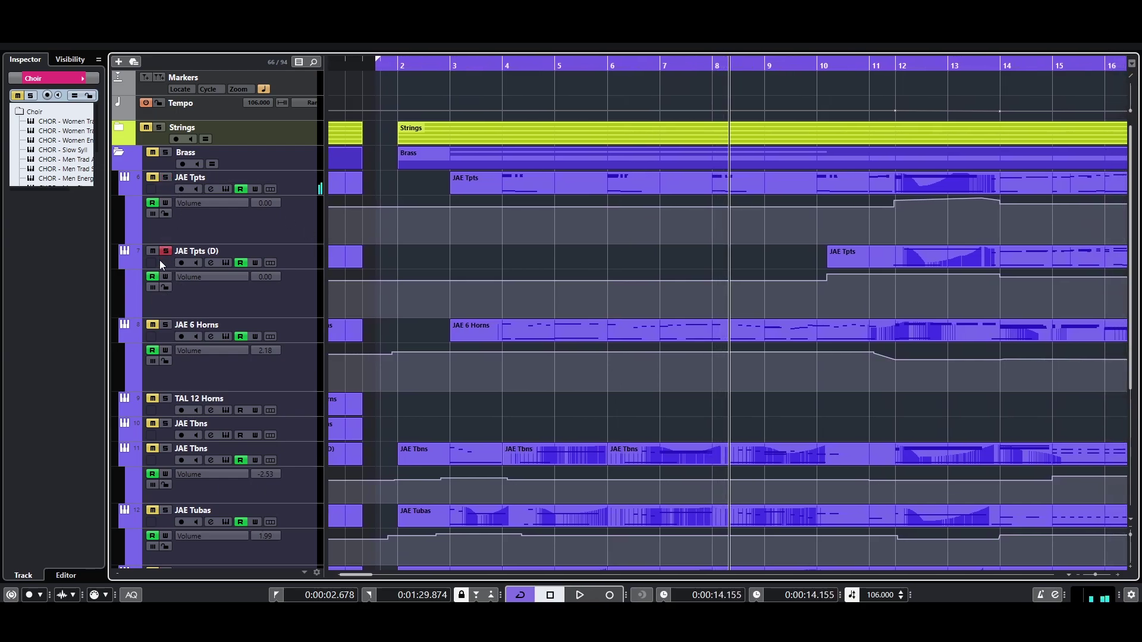
- Turn off the trumpet solos, solo JAE 6 Horns, and play the horns from about bar 3
left_click(480, 66)
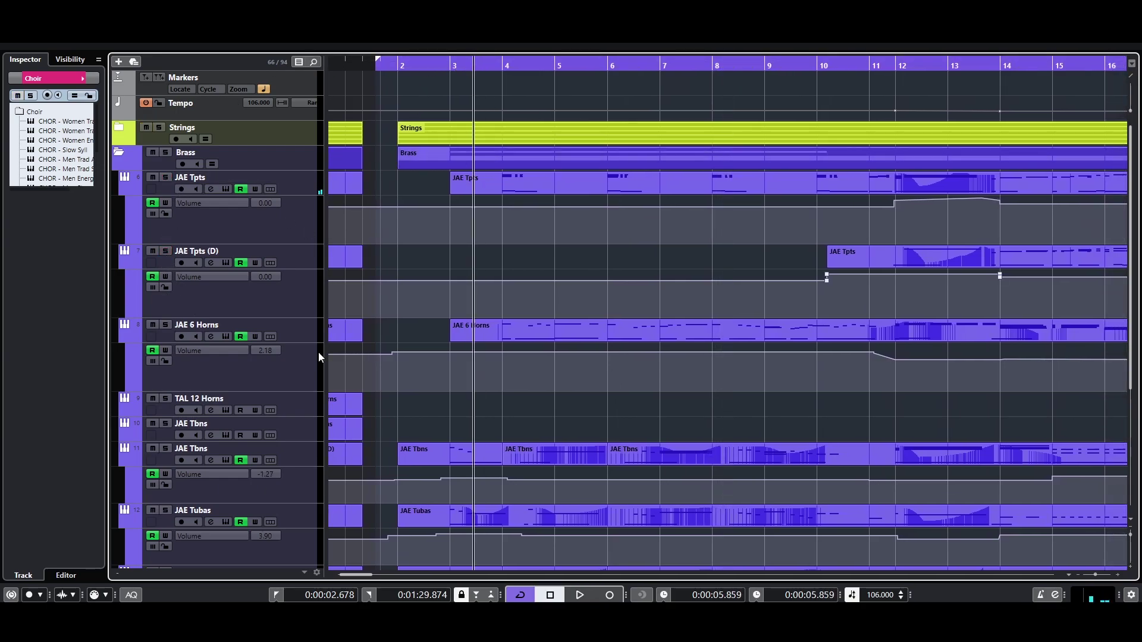
left_click(165, 325)
key("space")
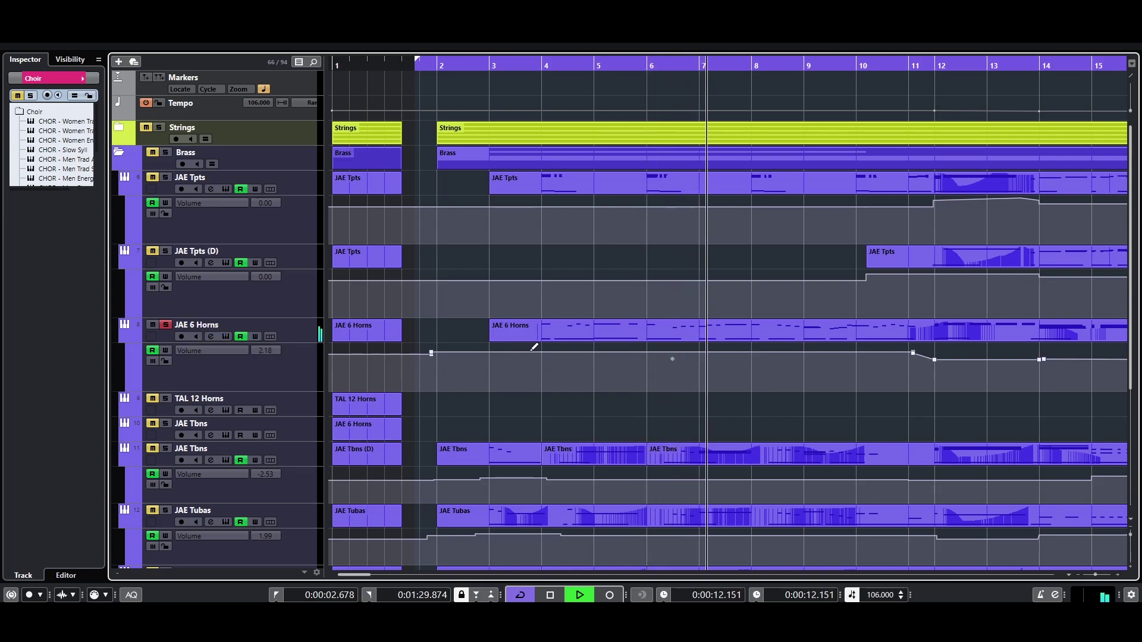
- Open the JAE 6 Horns part in the Key Editor, stop playback, and return to the start of the part
left_click(622, 332)
double_click(622, 330)
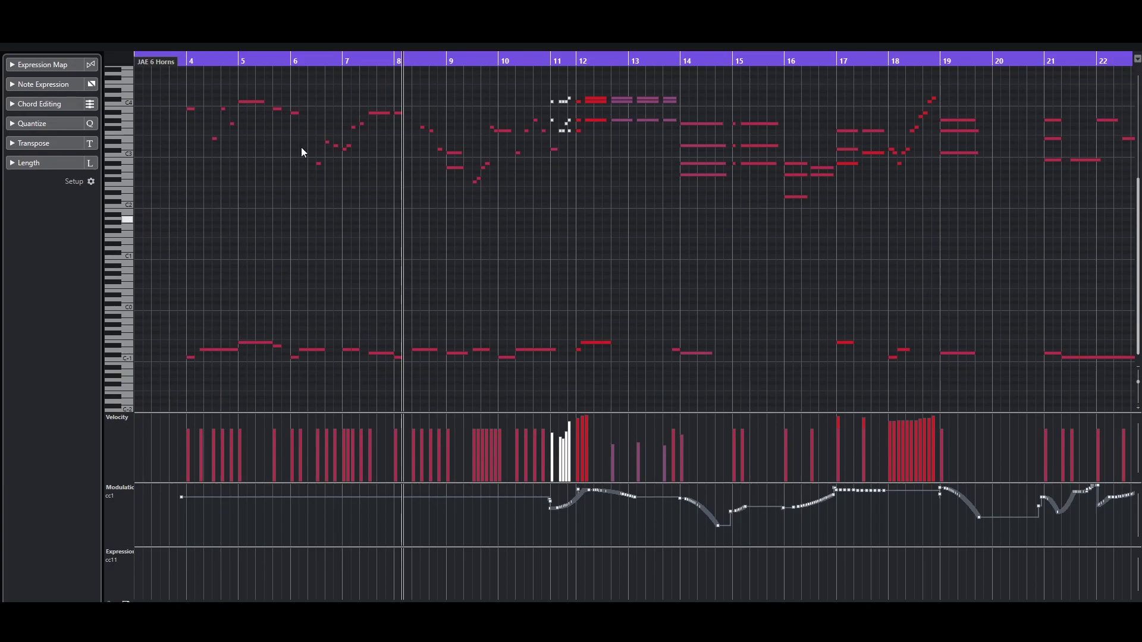
key("space")
key("g")
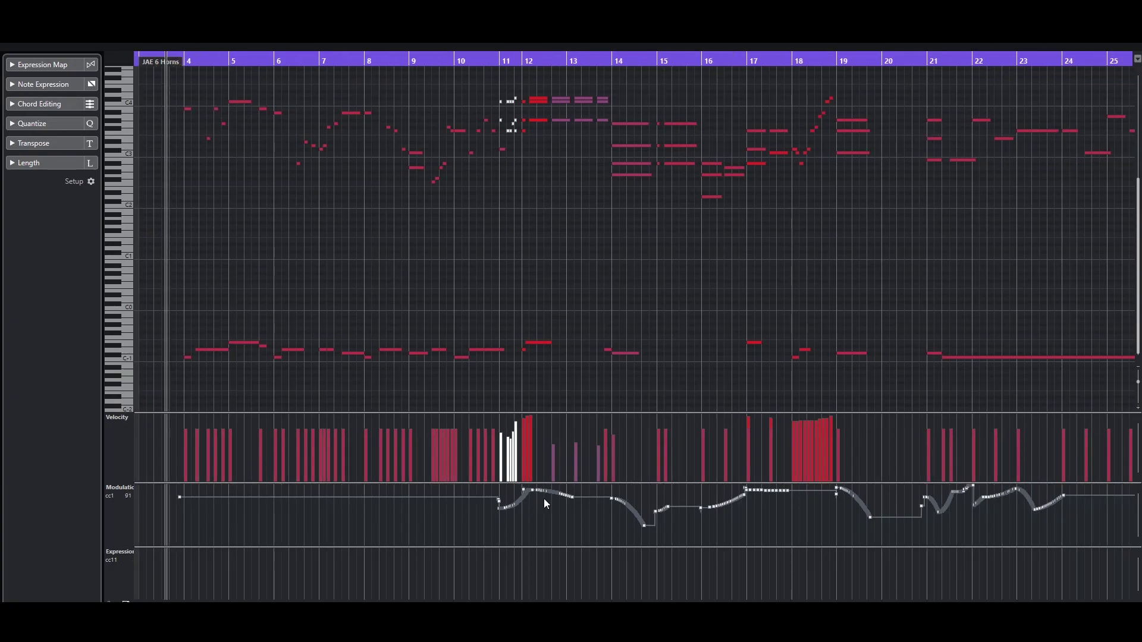
key("h")
key("h")
key("h")
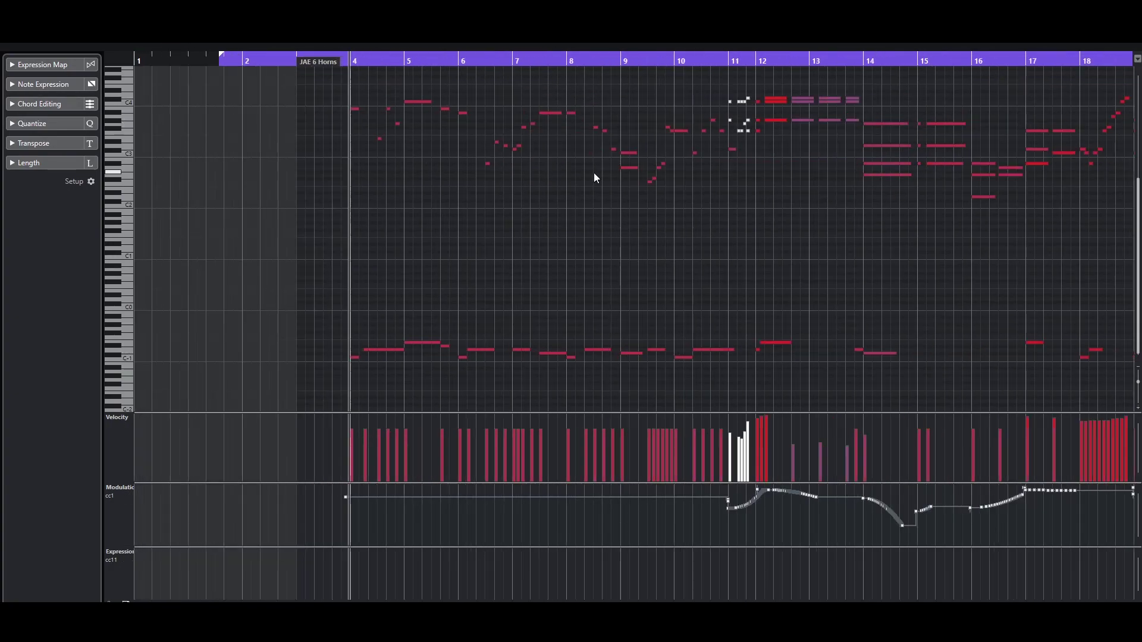
- Play the horn part from about bar 4 to bar 12 while following its notes and modulation, and close the editor
scroll(690, 231, "up", 5)
scroll(699, 250, "down", 3)
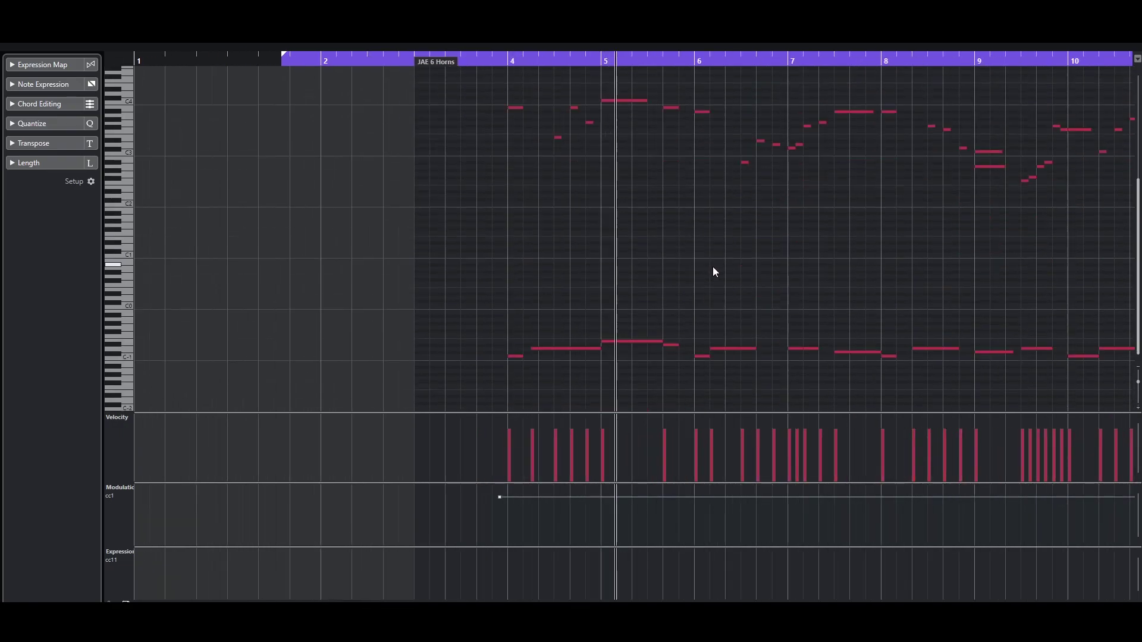
scroll(713, 268, "down", 3)
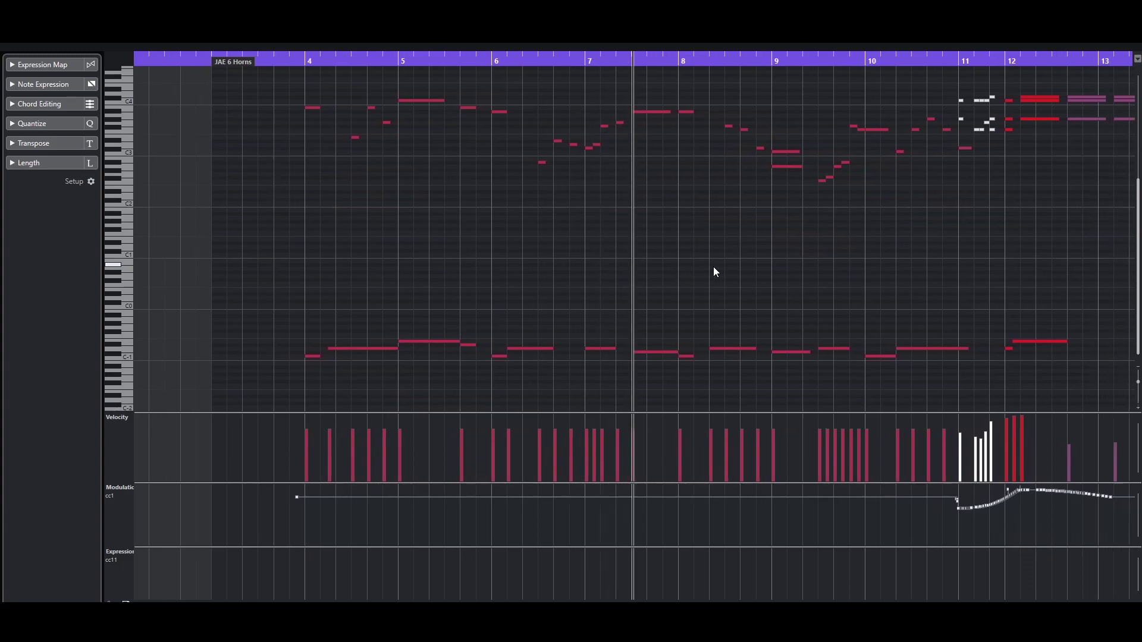
scroll(714, 272, "up", 3)
scroll(717, 274, "down", 3)
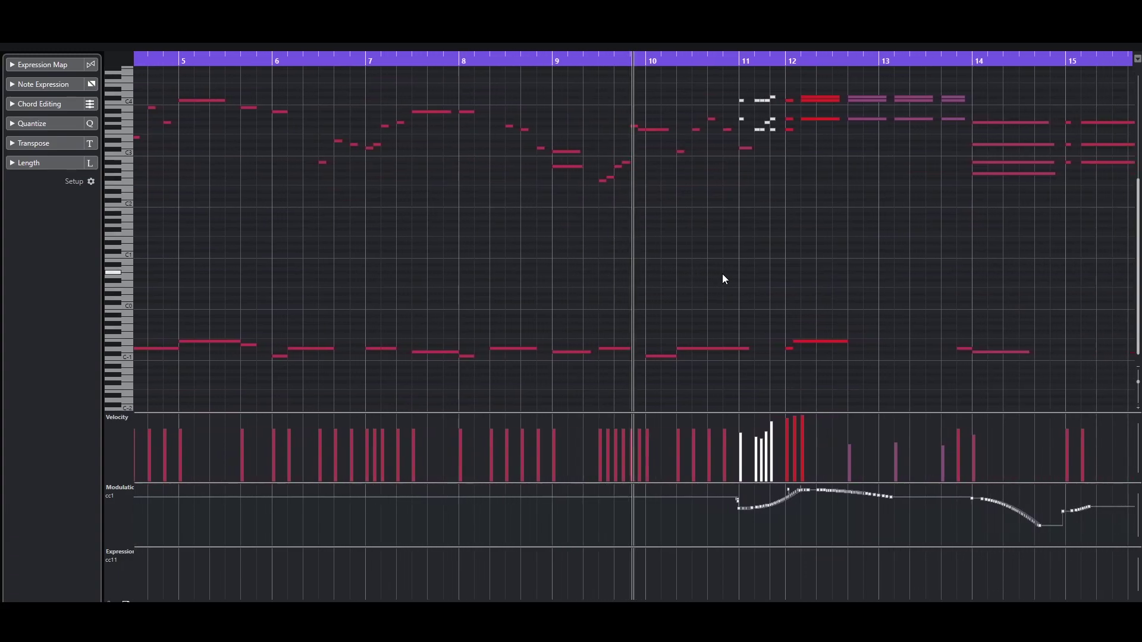
scroll(711, 265, "up", 3)
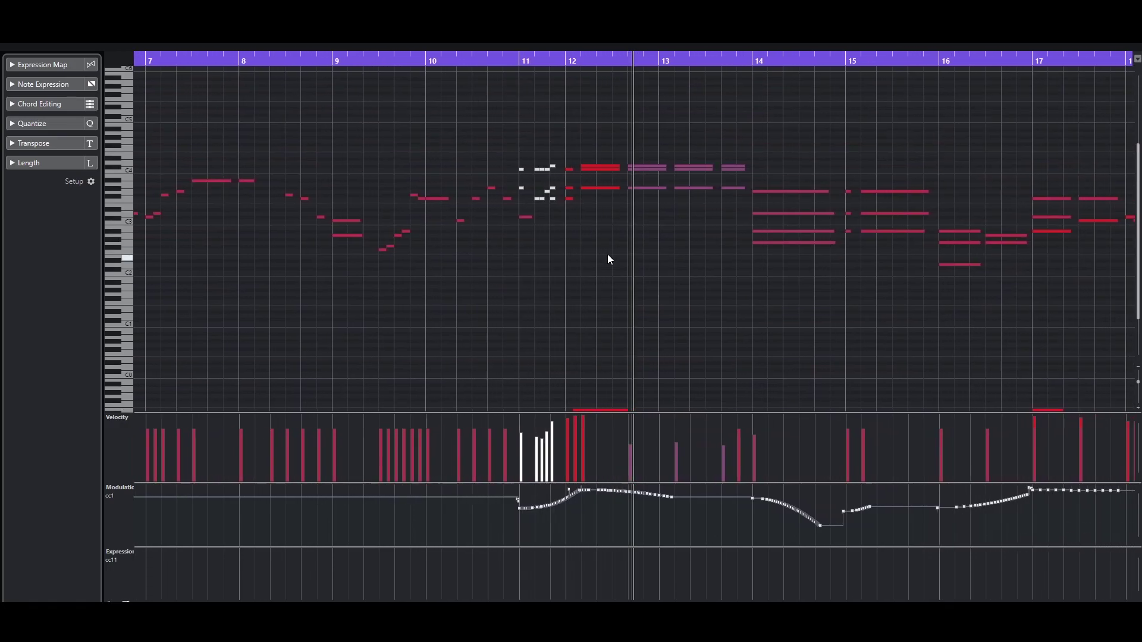
key("Escape")
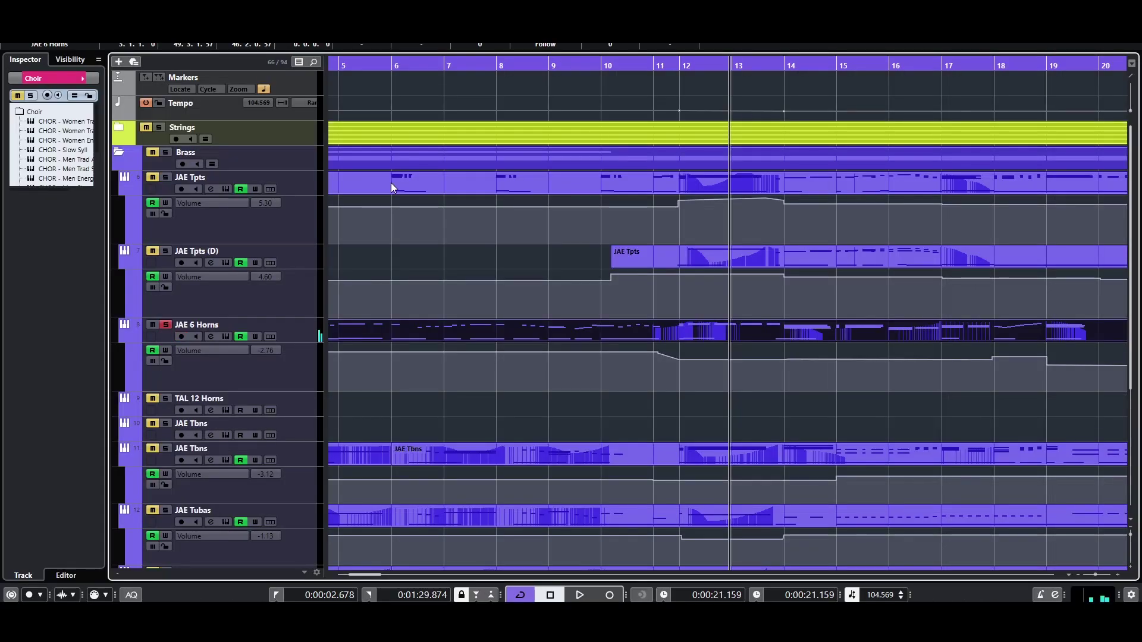
- Solo JAE Tpts together with JAE 6 Horns and play both from about bar 3 to bar 10
left_click_drag(384, 60, 404, 96)
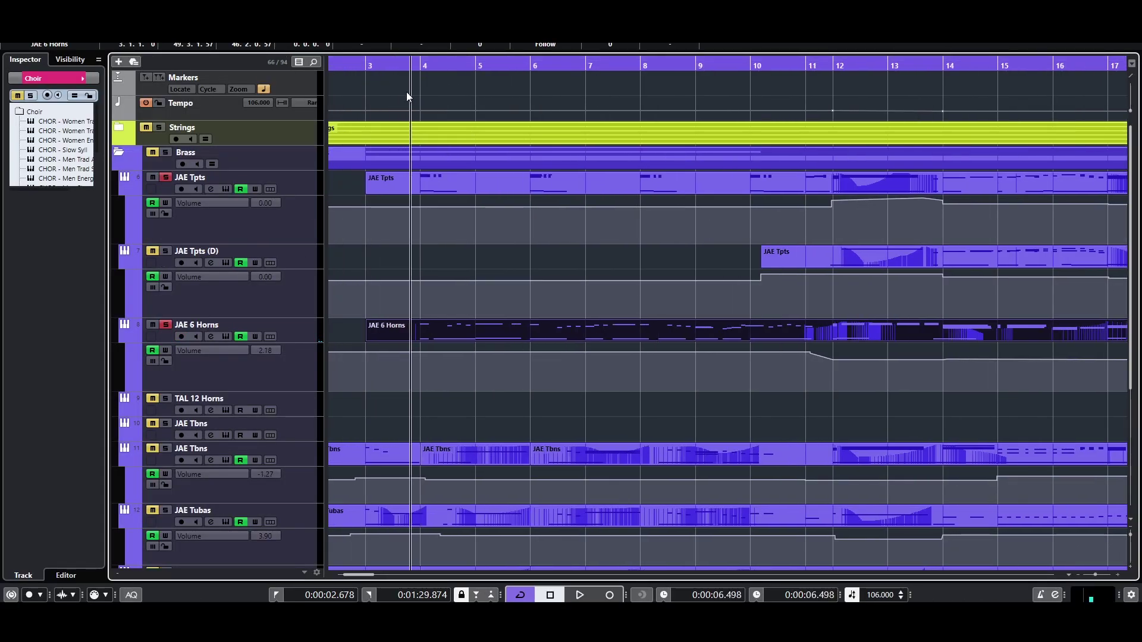
scroll(387, 89, "left", 3)
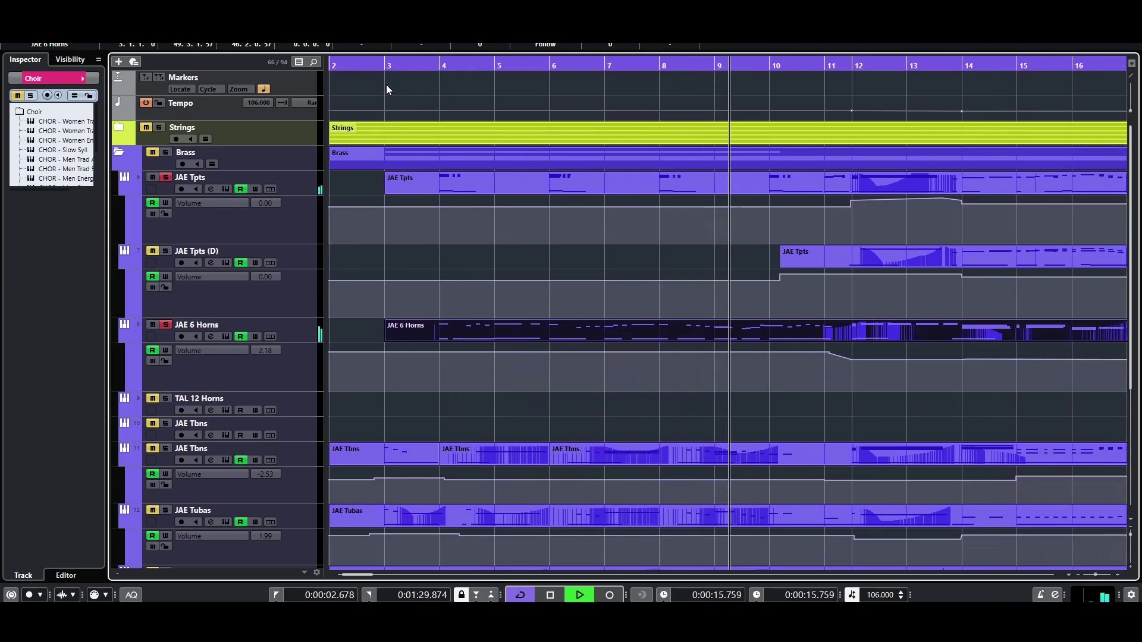
key("space")
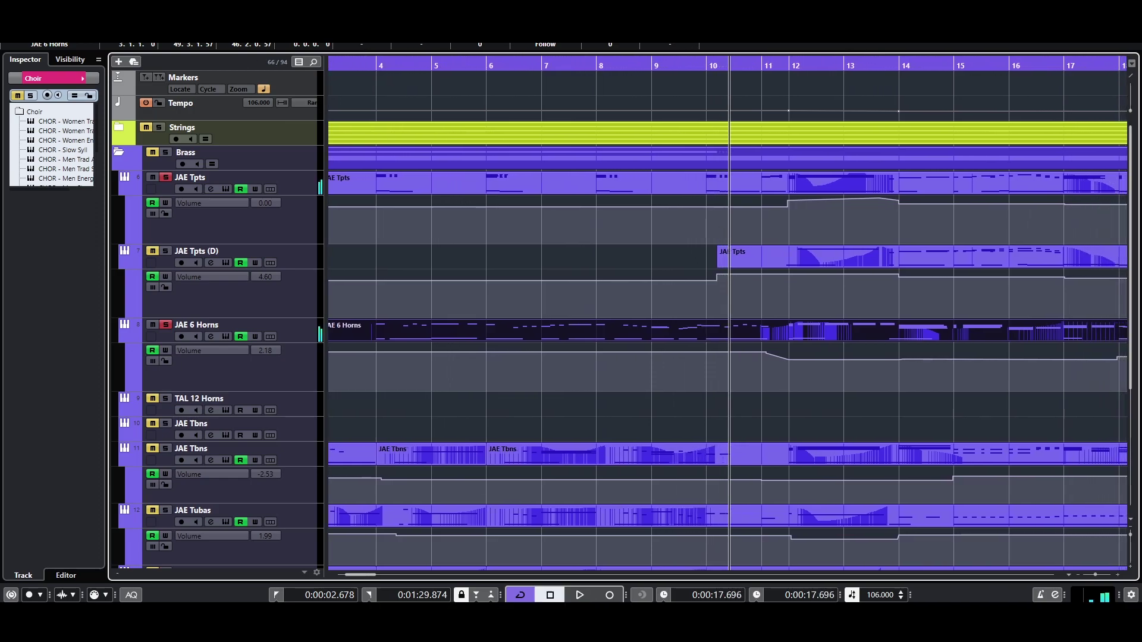
- Turn off the trumpet and horn solos, and solo the lower JAE Tbns track, JAE Tubas and TAL Lo Brass
scroll(305, 433, "down", 4)
left_click(166, 354)
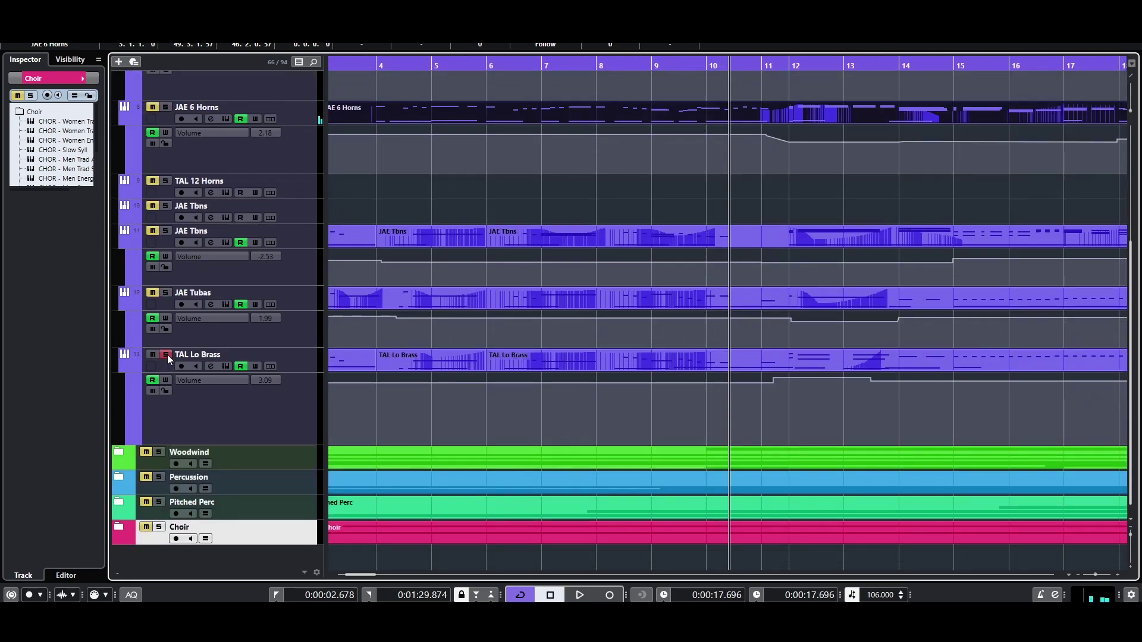
left_click(157, 298)
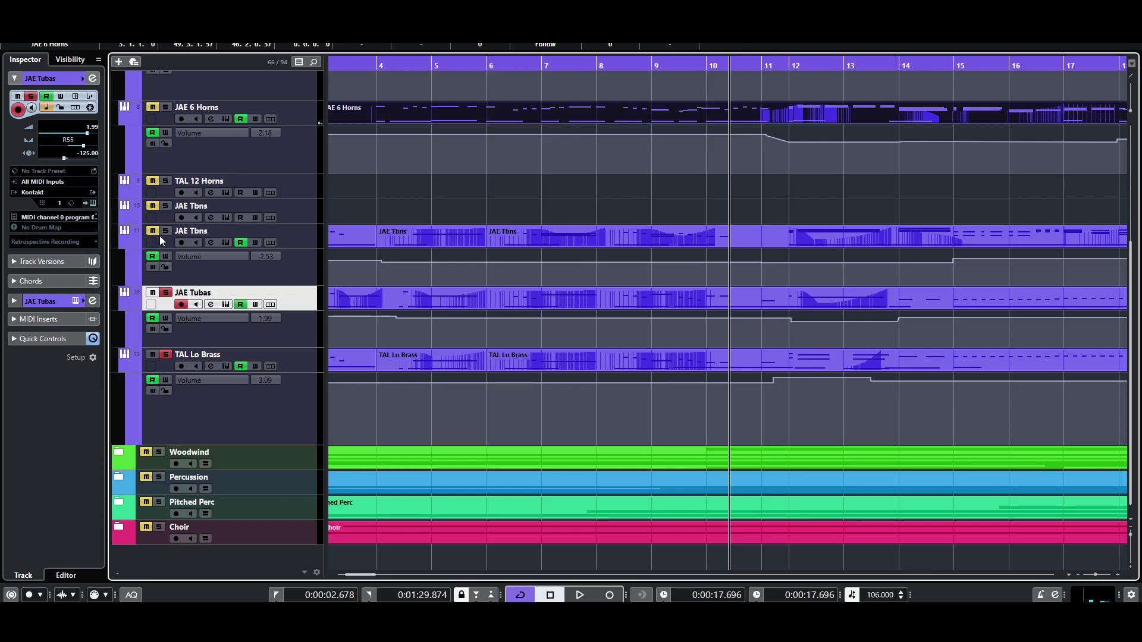
- Play the soloed trombones, tubas and low brass from the left locator to about bar 13
key("KP_1")
key("space")
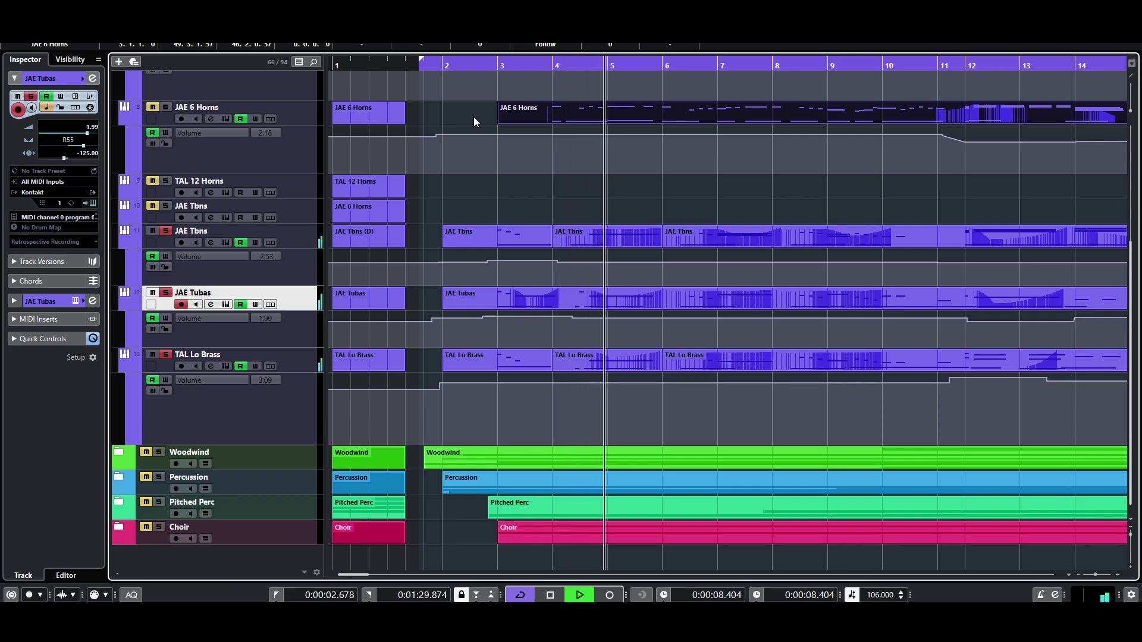
key("g")
key("g")
key("g")
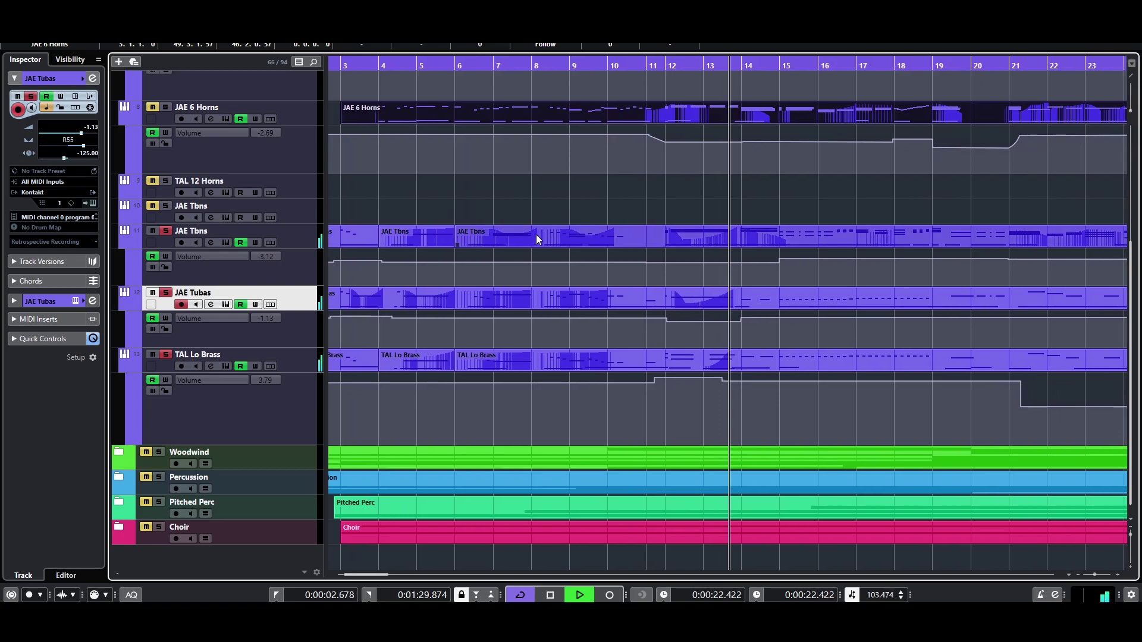
key("space")
- Replay the soloed low brass tracks from about bar 7 to bar 11
scroll(519, 209, "down", 3)
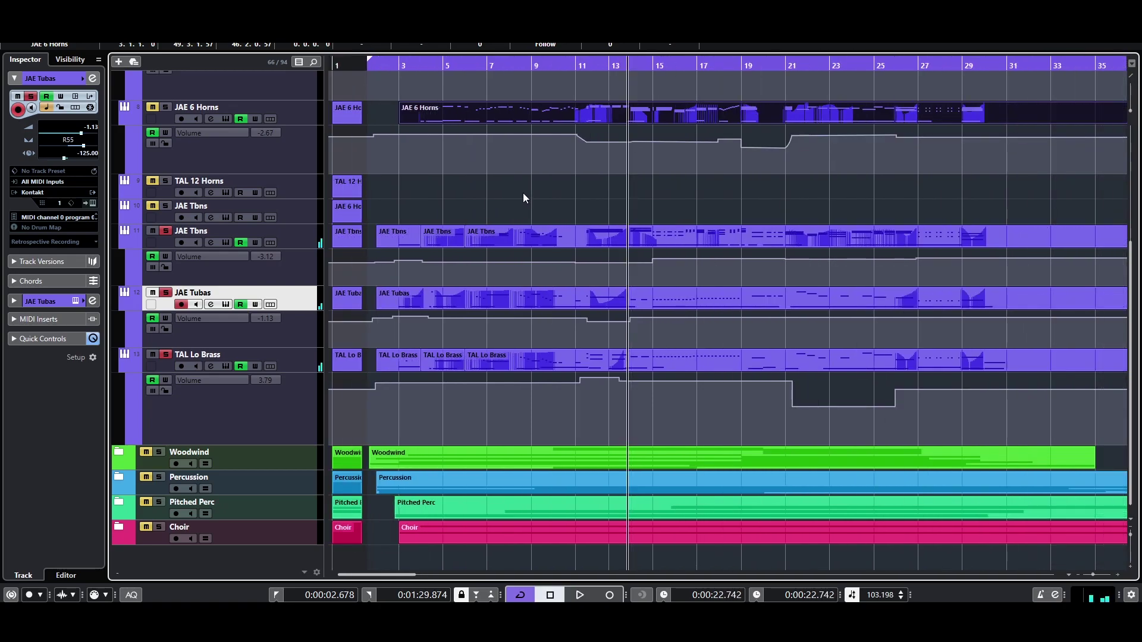
left_click(490, 67)
key("space")
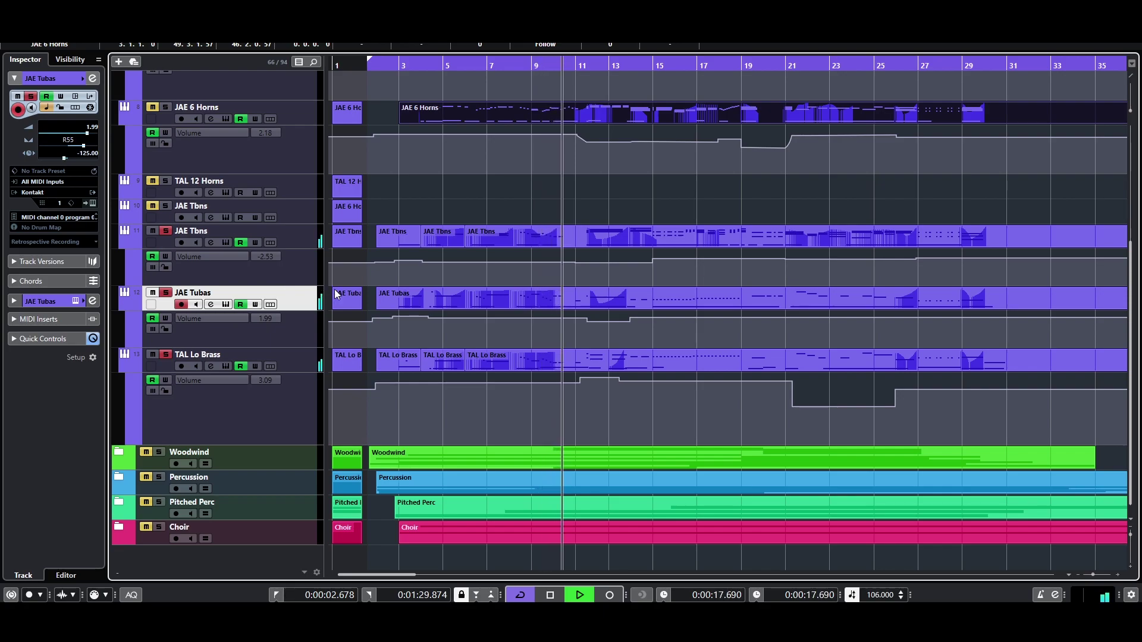
key("space")
- Solo the whole Brass folder and play it from about bar 17, and again from about bar 13 to bar 21
scroll(479, 281, "up", 3)
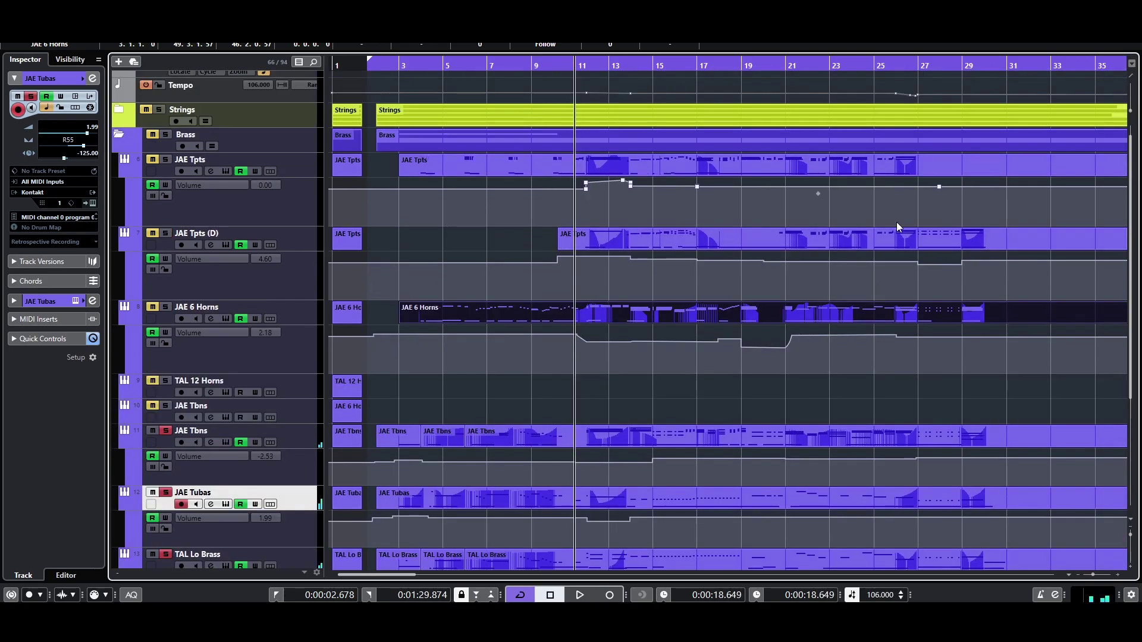
left_click(693, 63)
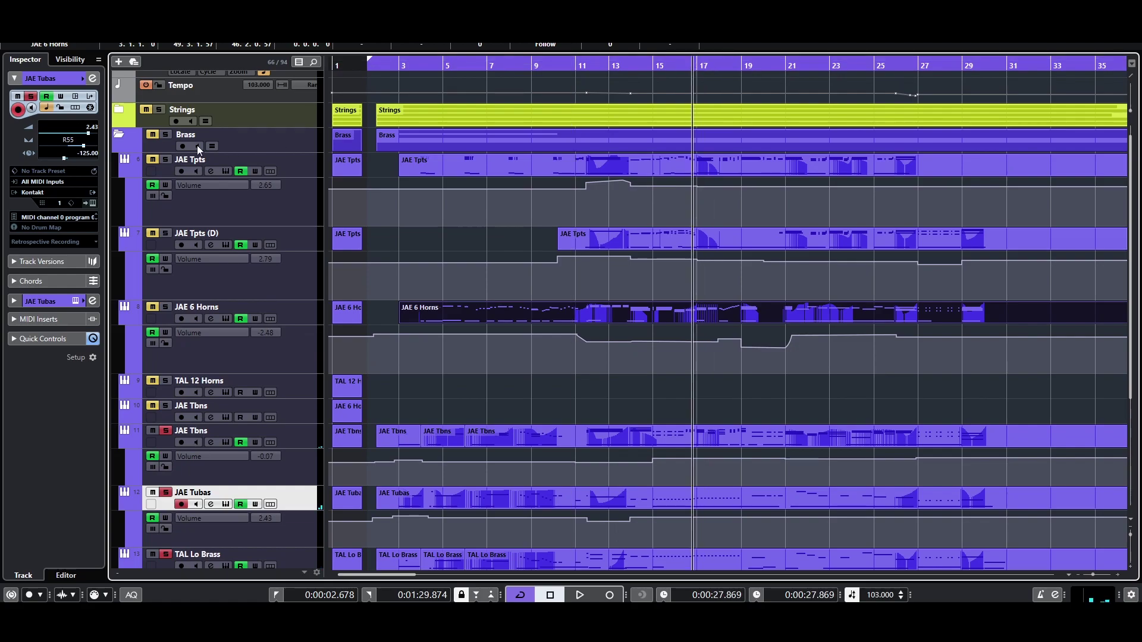
key("space")
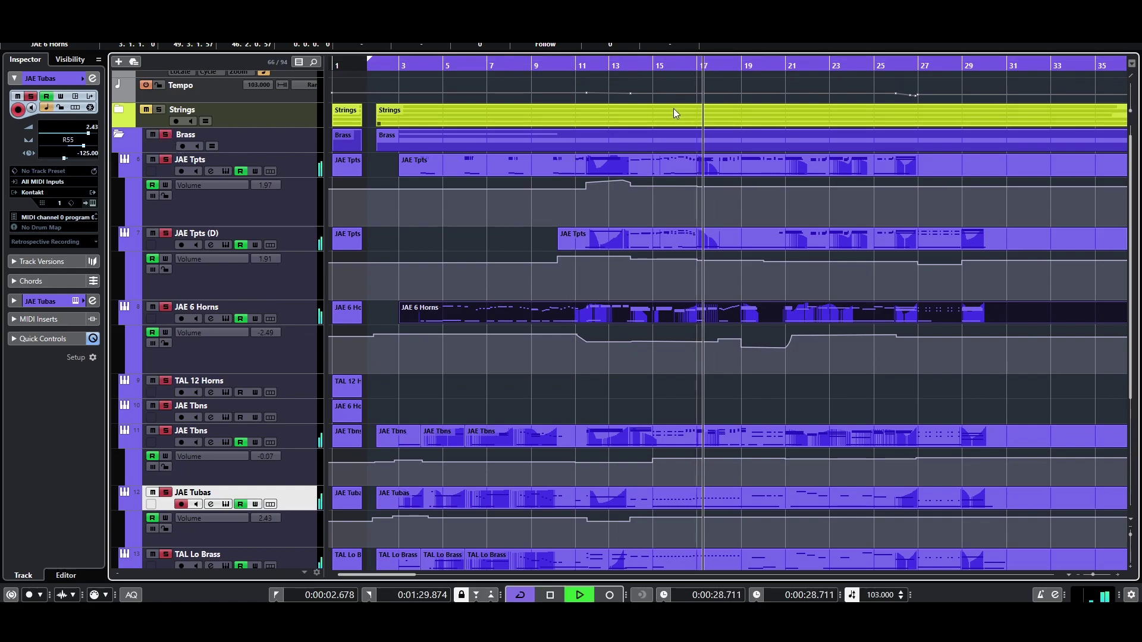
left_click(605, 63)
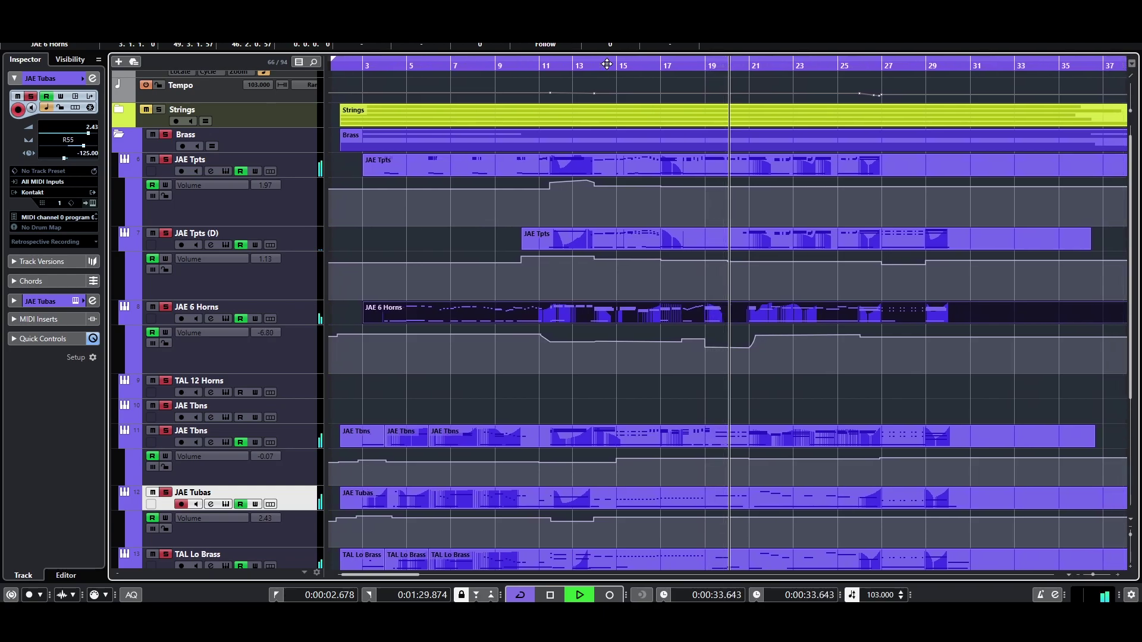
key("space")
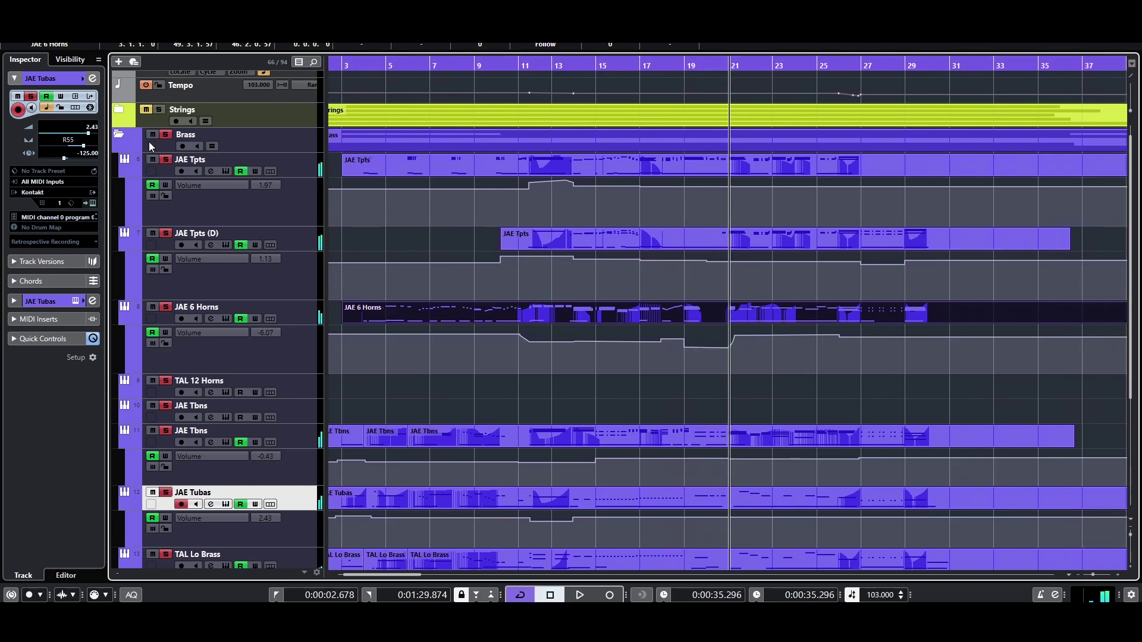
- Turn off the Brass folder's solo, solo both trumpet tracks, and play them from about bar 13.5 to bar 17
left_click(165, 136)
left_click(563, 64)
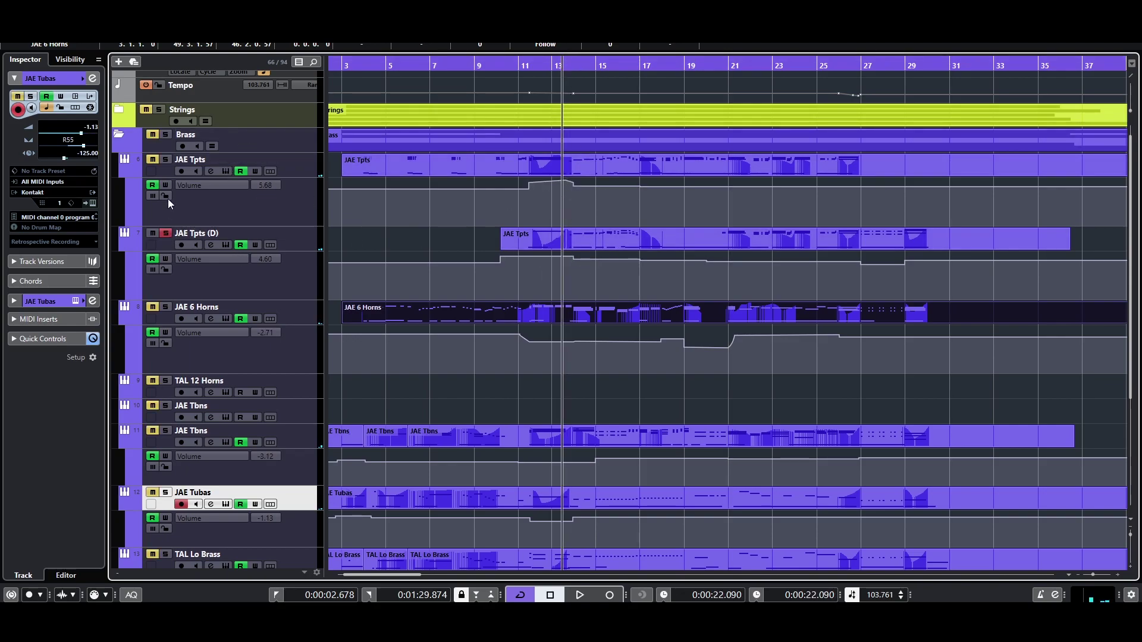
scroll(701, 286, "up", 4, "ctrl")
left_click(763, 246)
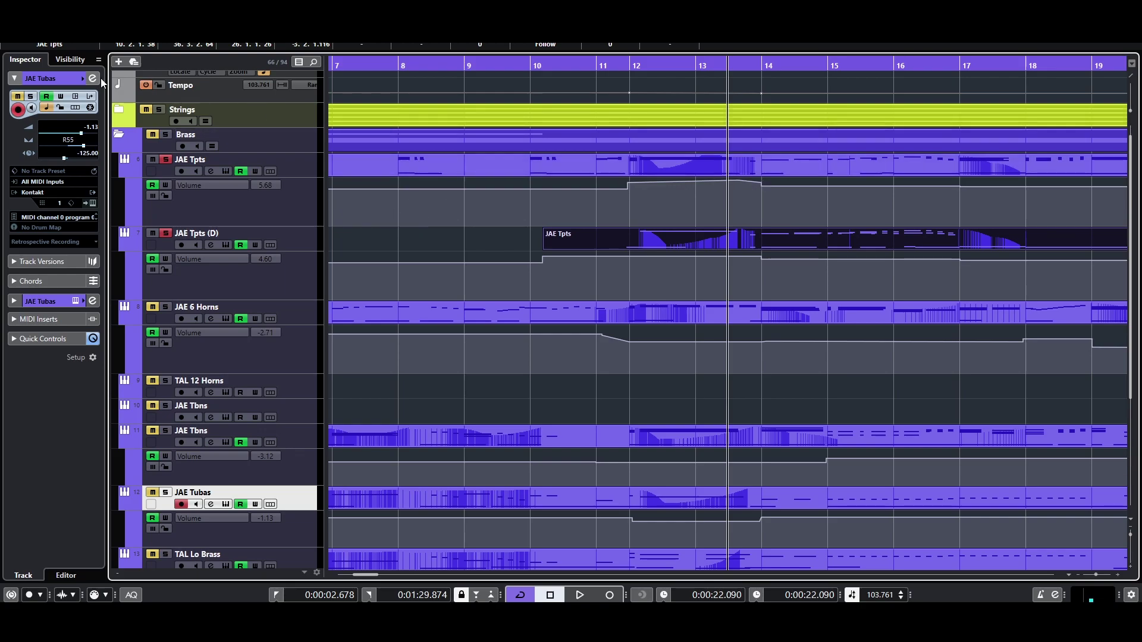
key("space")
key("g")
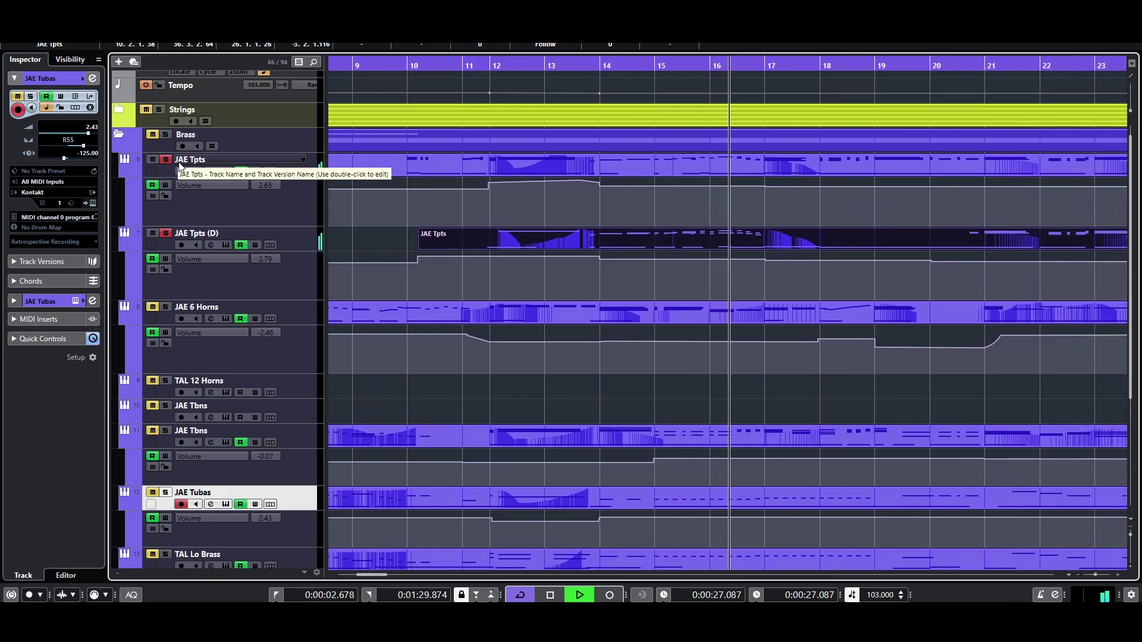
key("space")
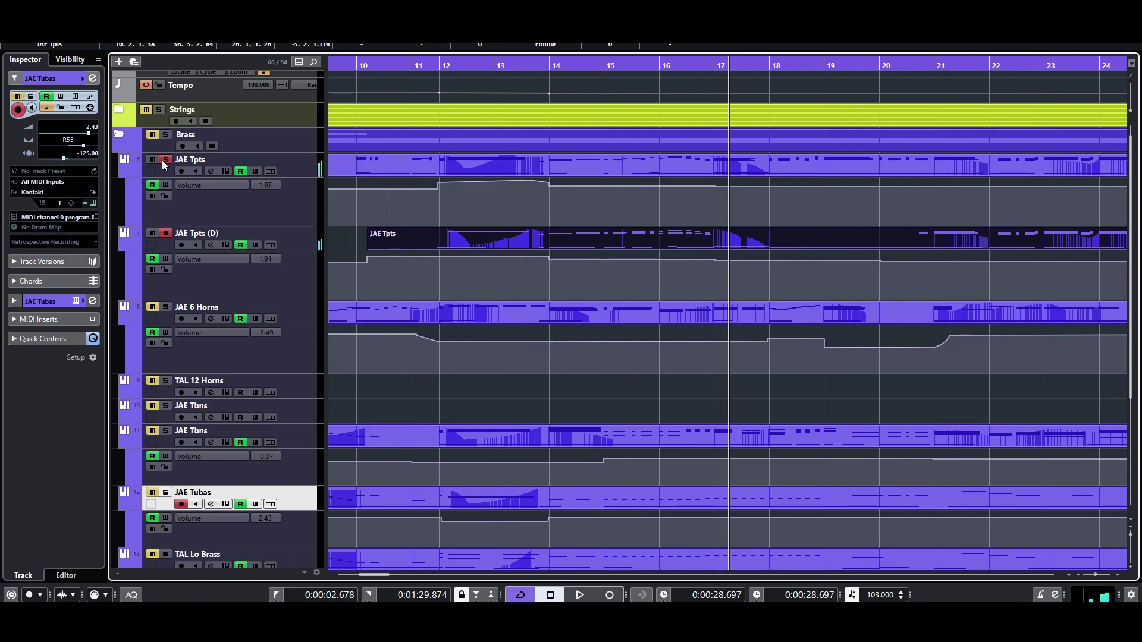
- Play JAE Tpts (D) on its own, and JAE Tpts on its own from about bar 14, each to about bar 17
key("space")
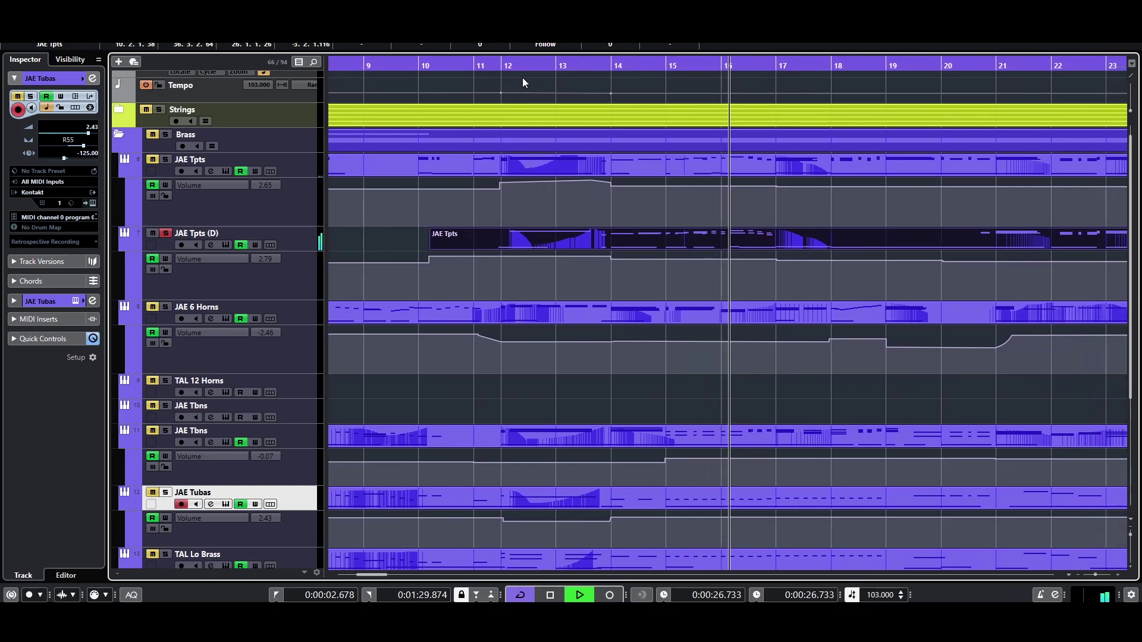
key("space")
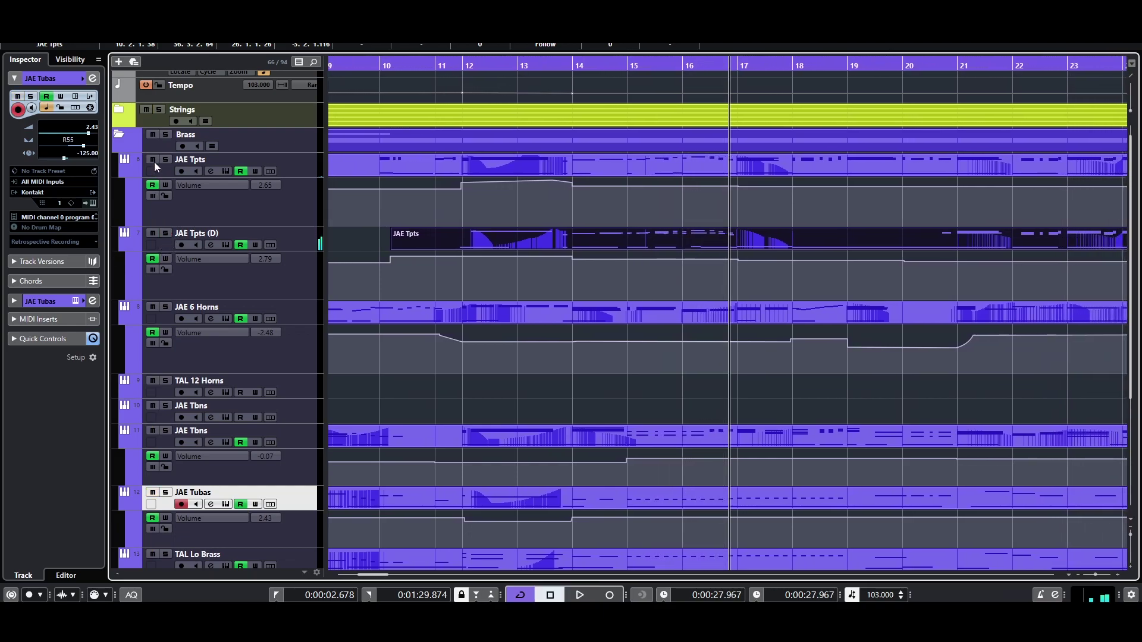
left_click(569, 61)
key("space")
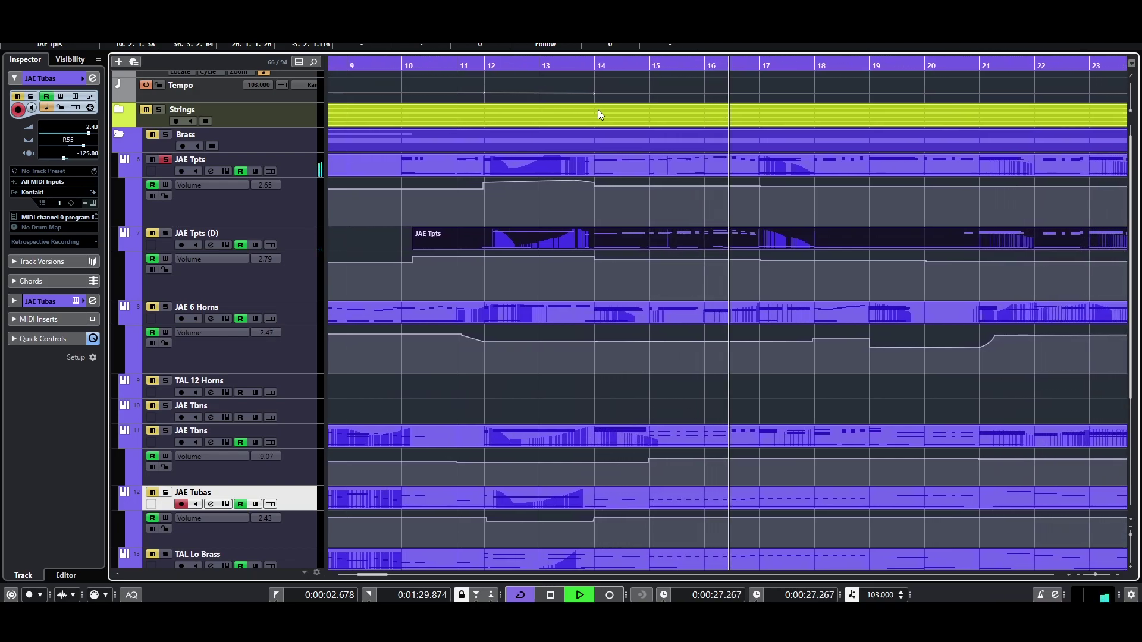
key("space")
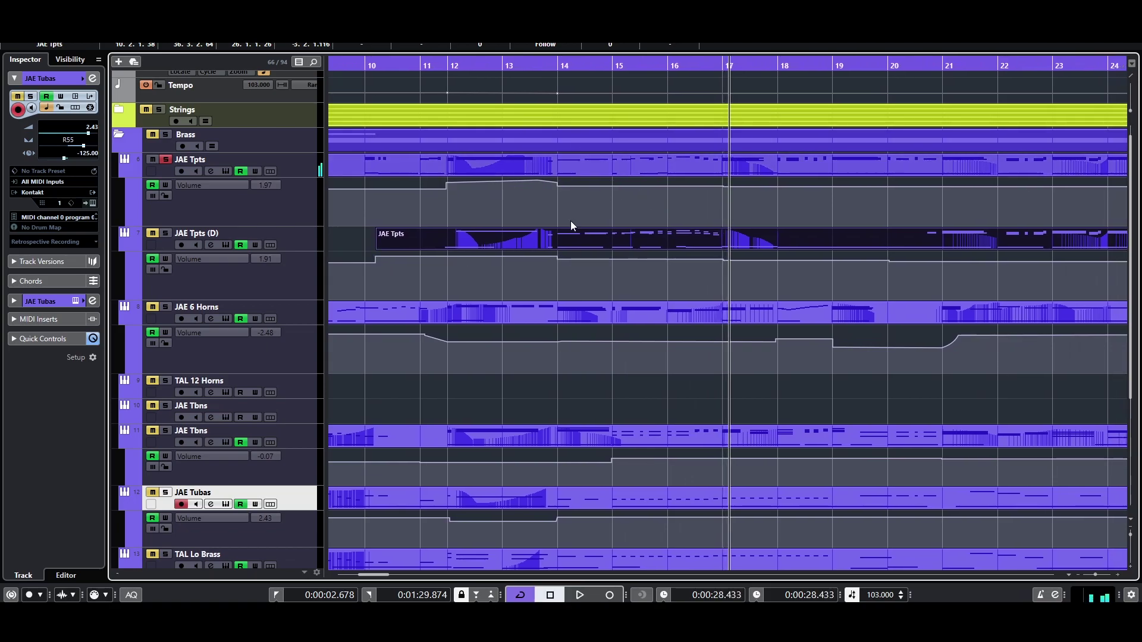
- Solo both trumpet tracks together and replay them from about bar 14 to bar 17
left_click(665, 175)
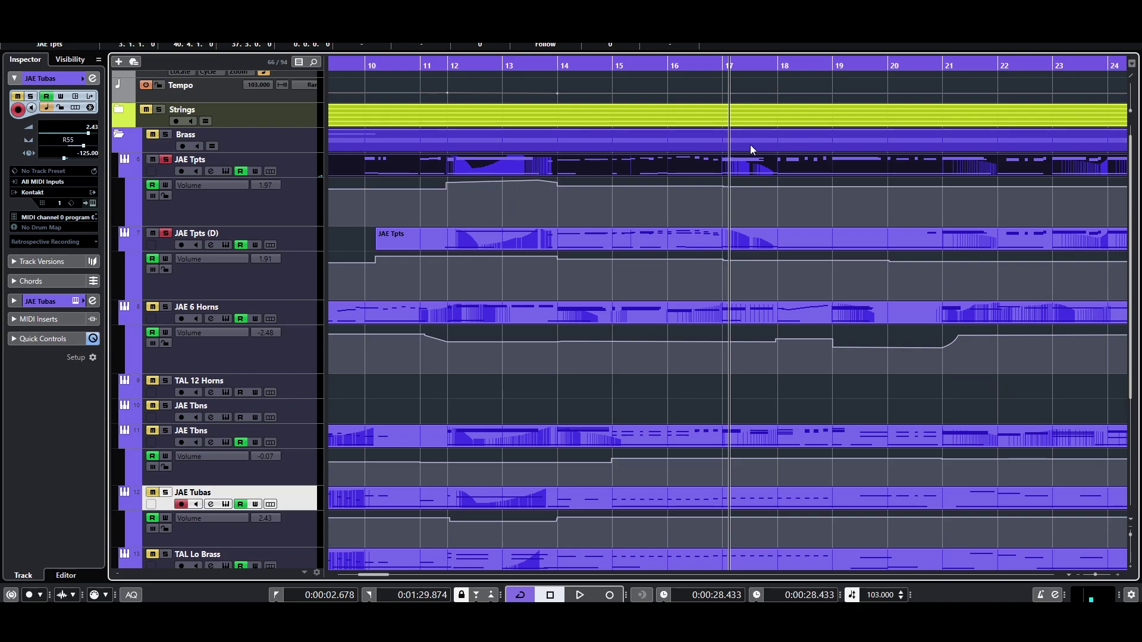
left_click(569, 67)
key("space")
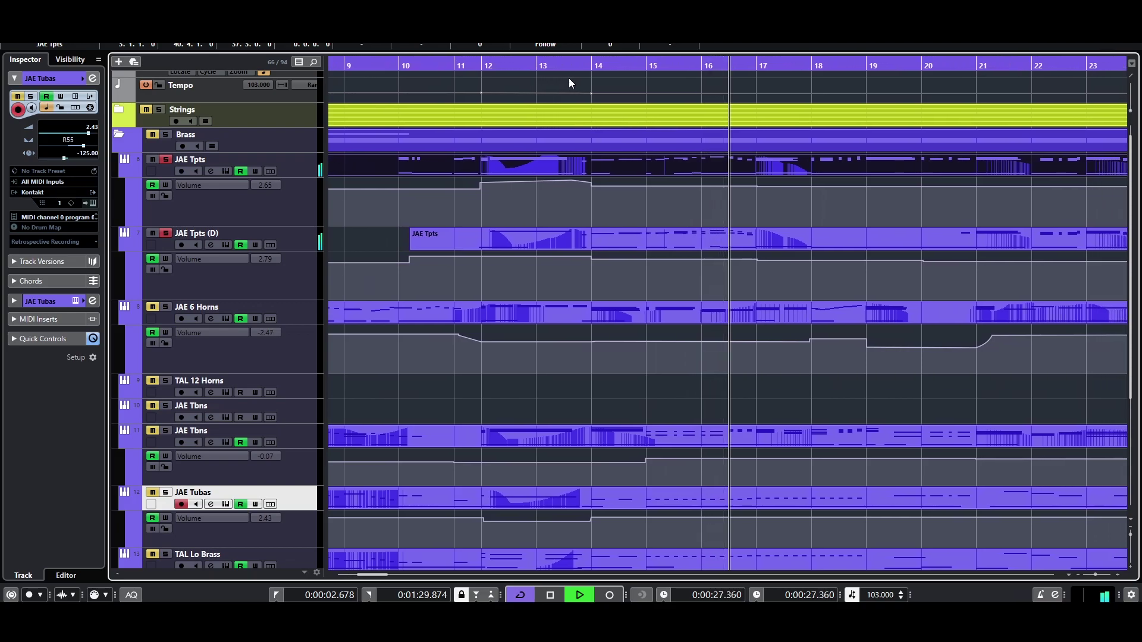
key("space")
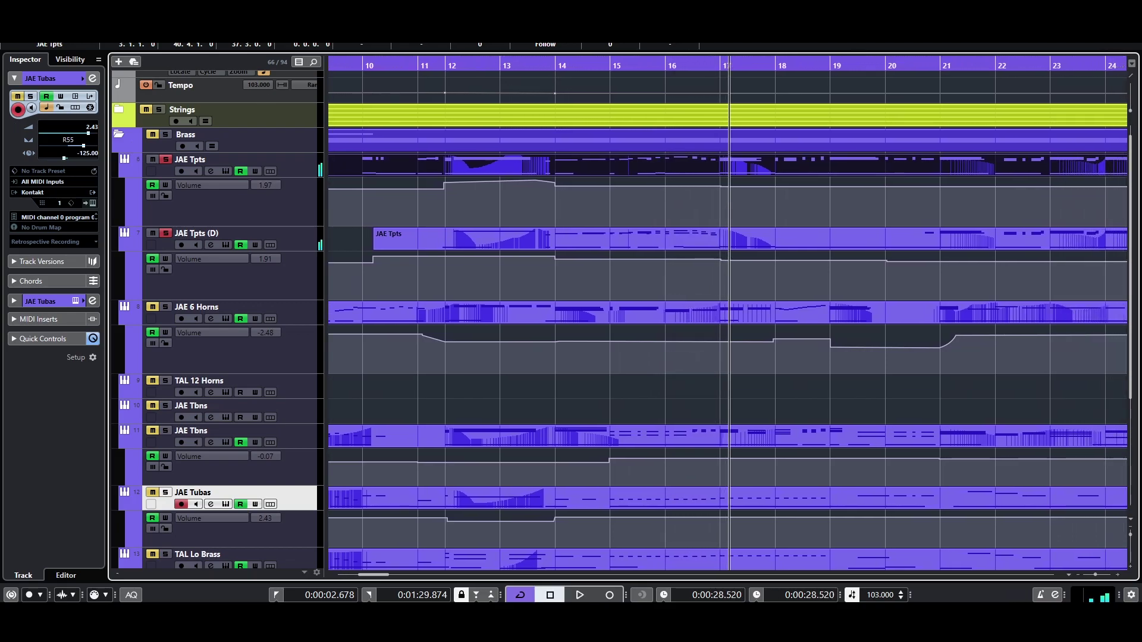
- Play JAE 6 Horns on its own up to about bar 19, and turn its solo off
double_click(510, 62)
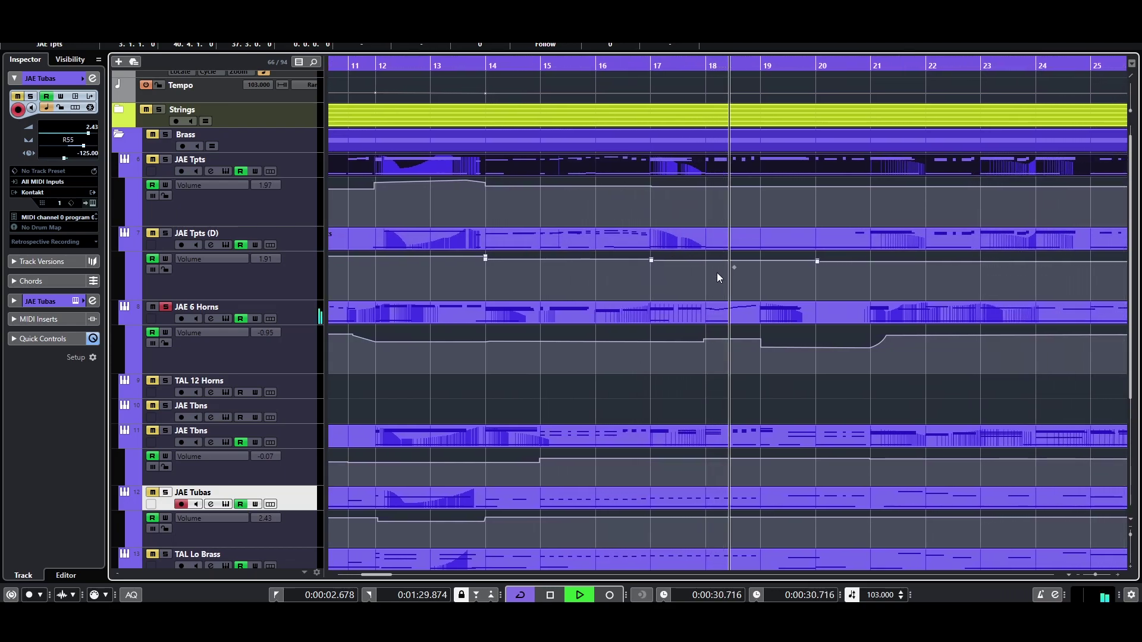
key("space")
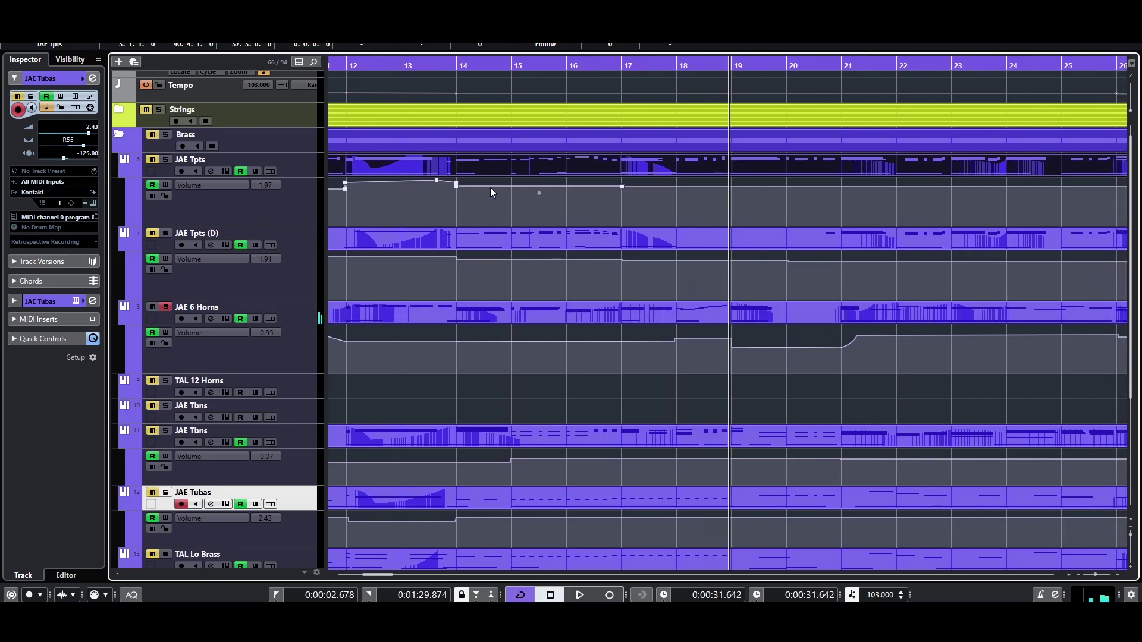
left_click(165, 306)
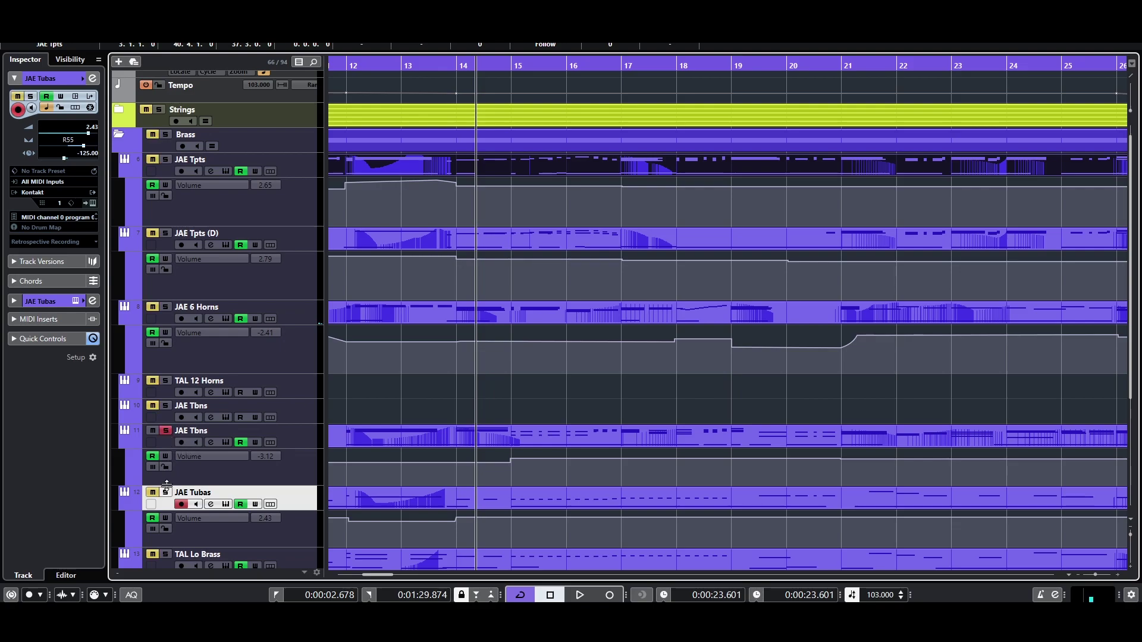
- Solo JAE Tubas and TAL Lo Brass and play them together to about bar 19
left_click(165, 554)
scroll(276, 396, "down", 3)
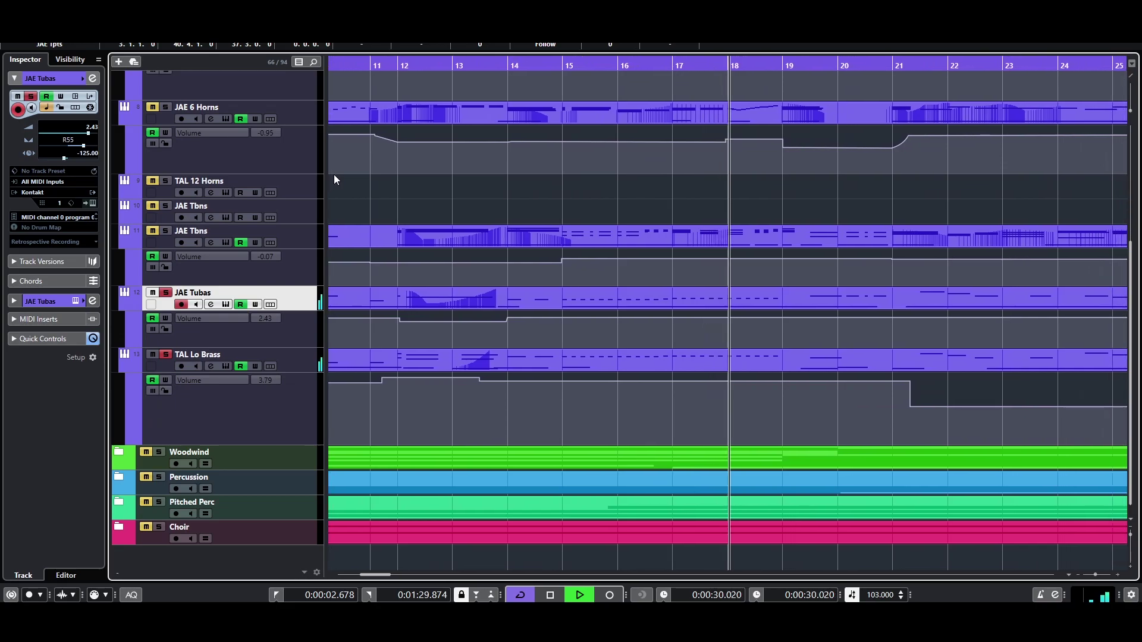
key("space")
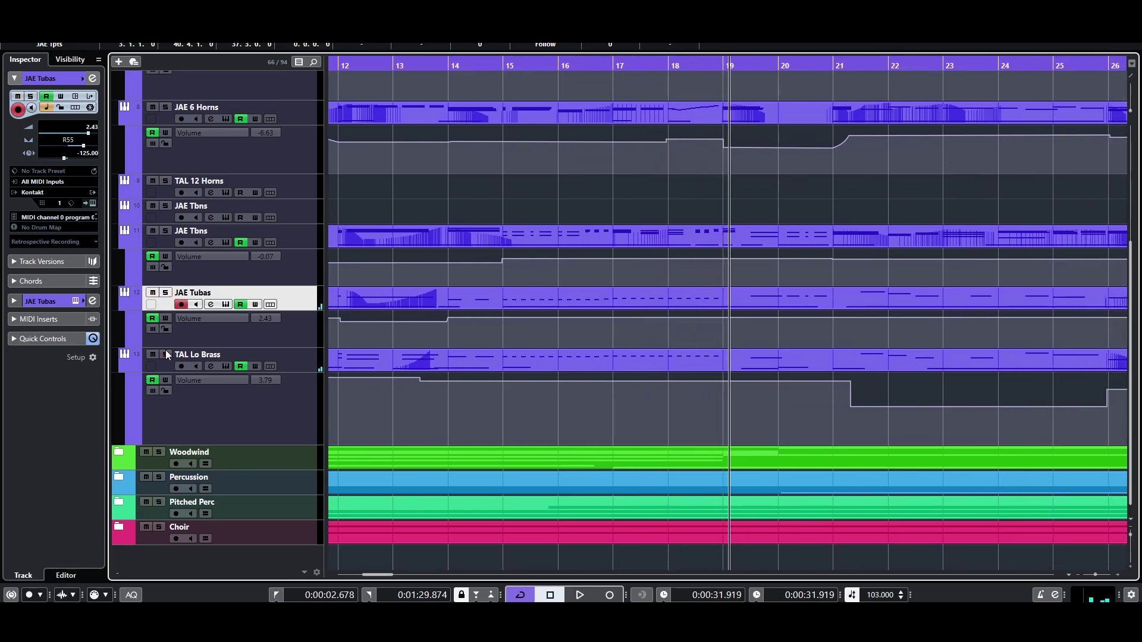
- Play the lower JAE Tbns track alone from about bar 14.5, and again together with JAE 6 Horns from about bar 15 to bar 19.5
left_click(164, 231)
left_click(164, 231)
left_click(165, 231)
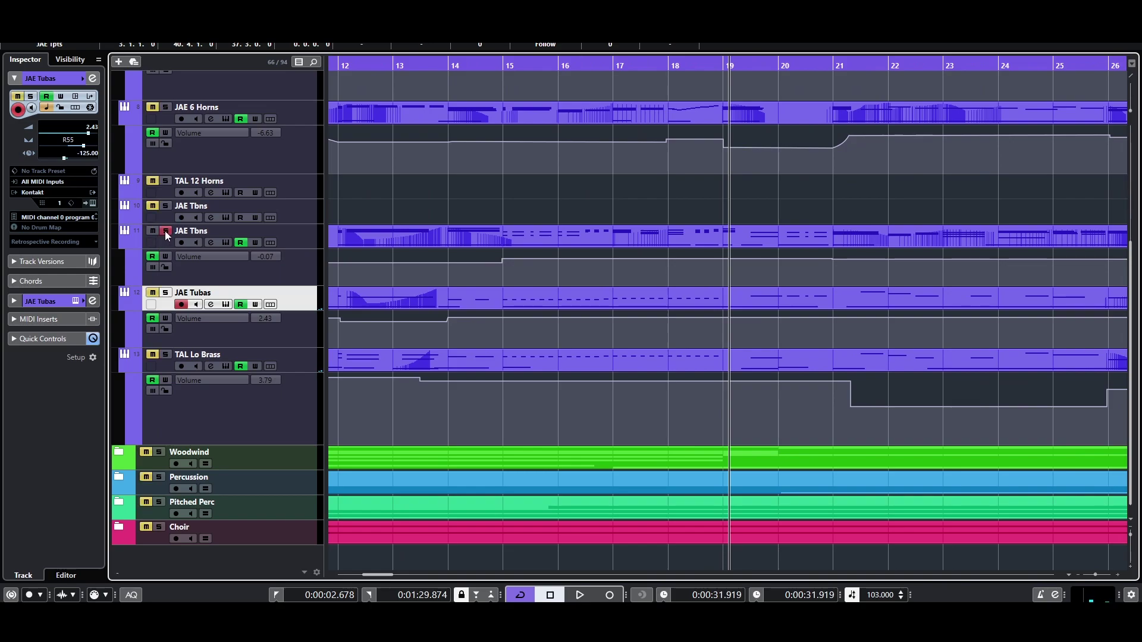
left_click(476, 62)
key("space")
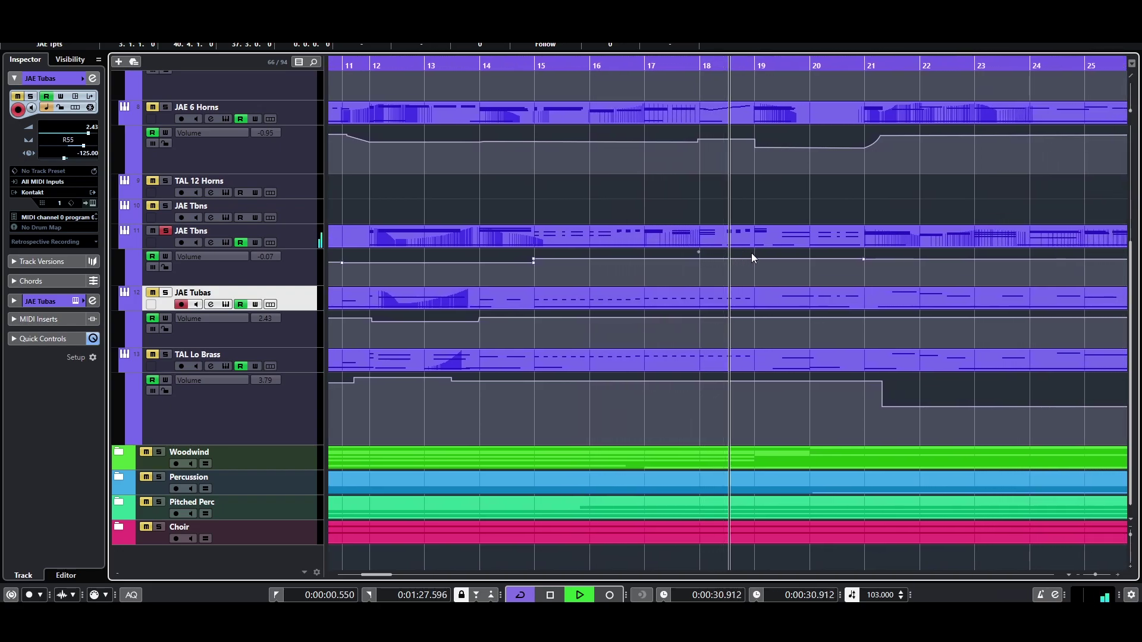
key("space")
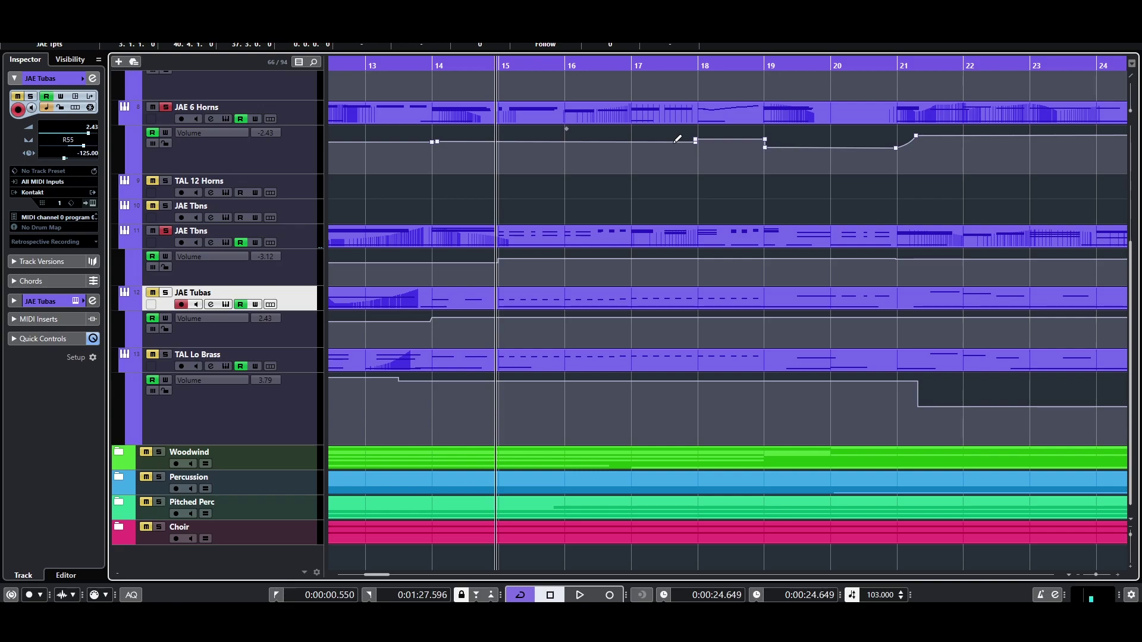
key("space")
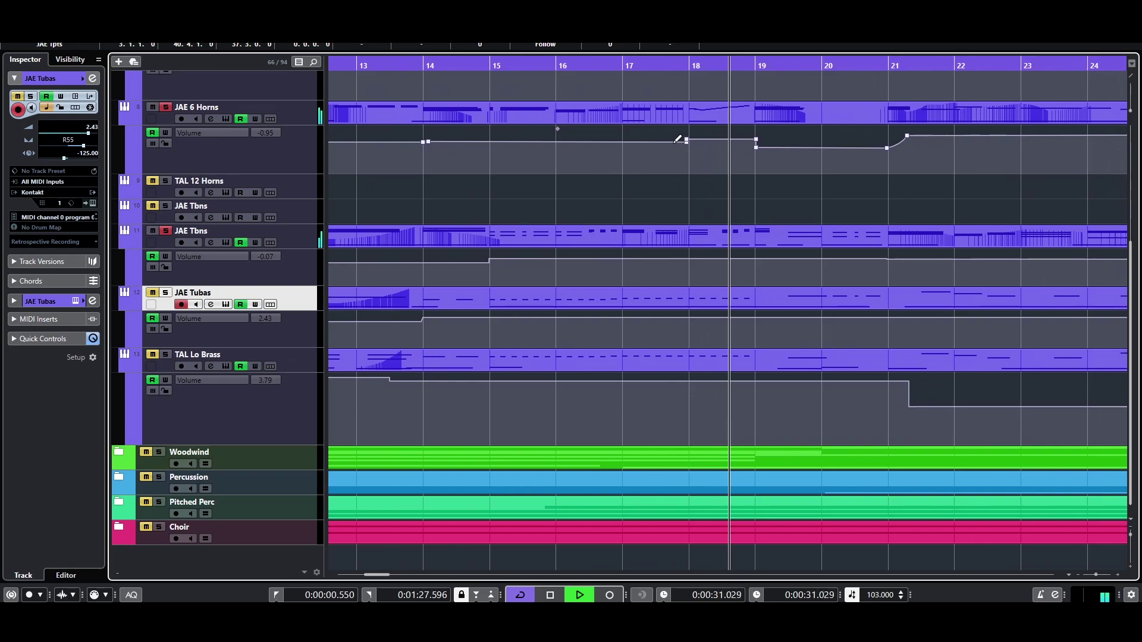
key("space")
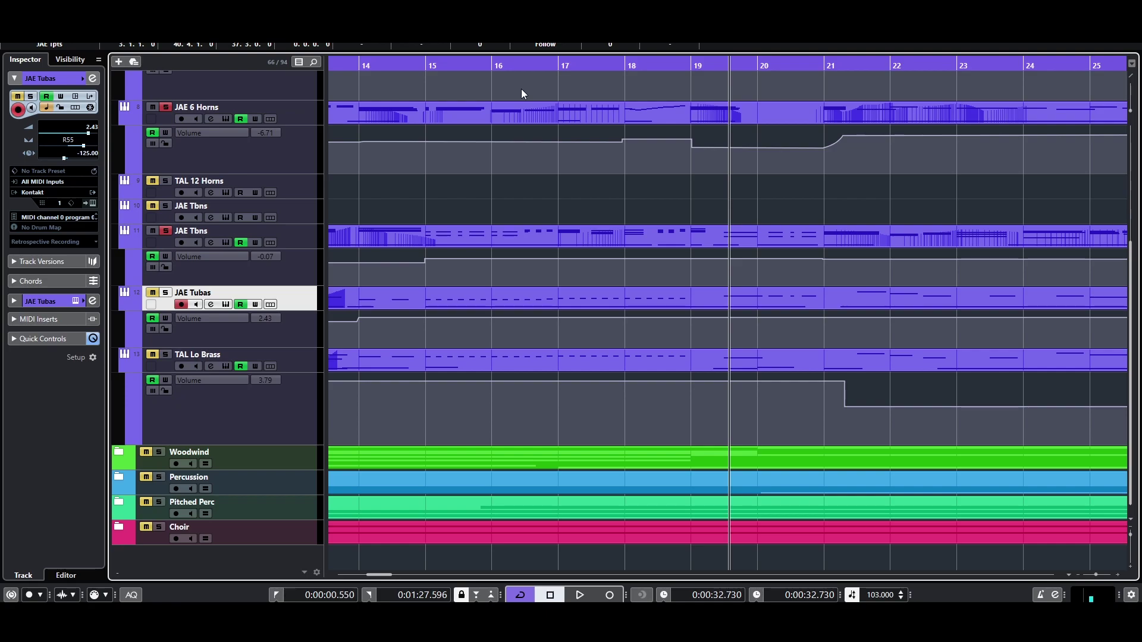
- Solo the whole Brass folder and play it from about bar 15 to bar 21
left_click_drag(426, 63, 419, 64)
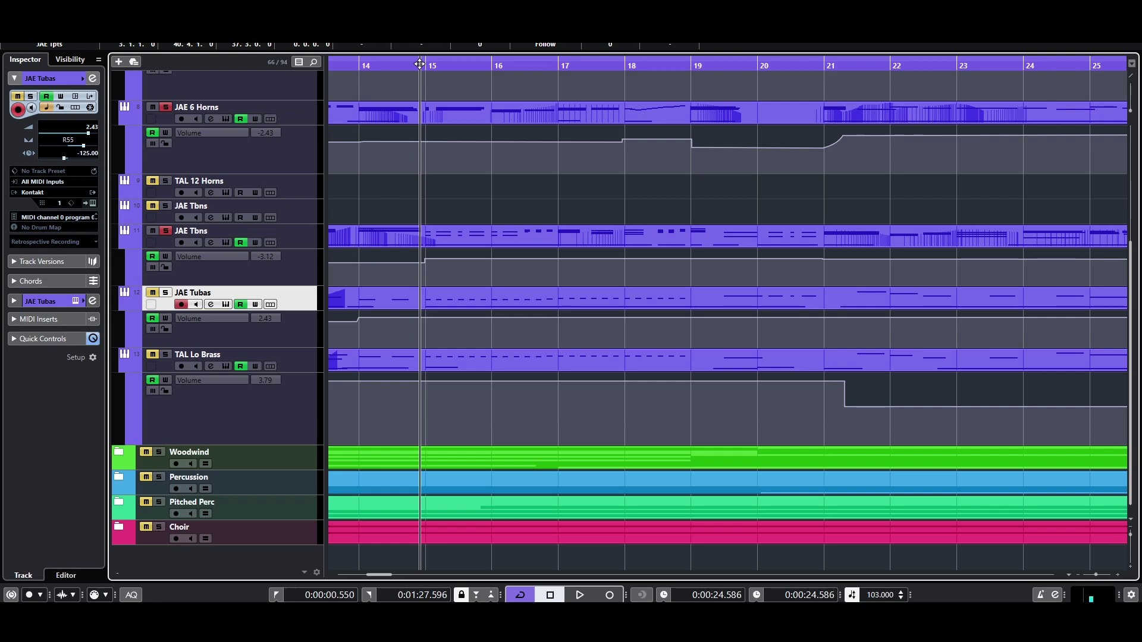
scroll(522, 147, "up", 5)
left_click(165, 160)
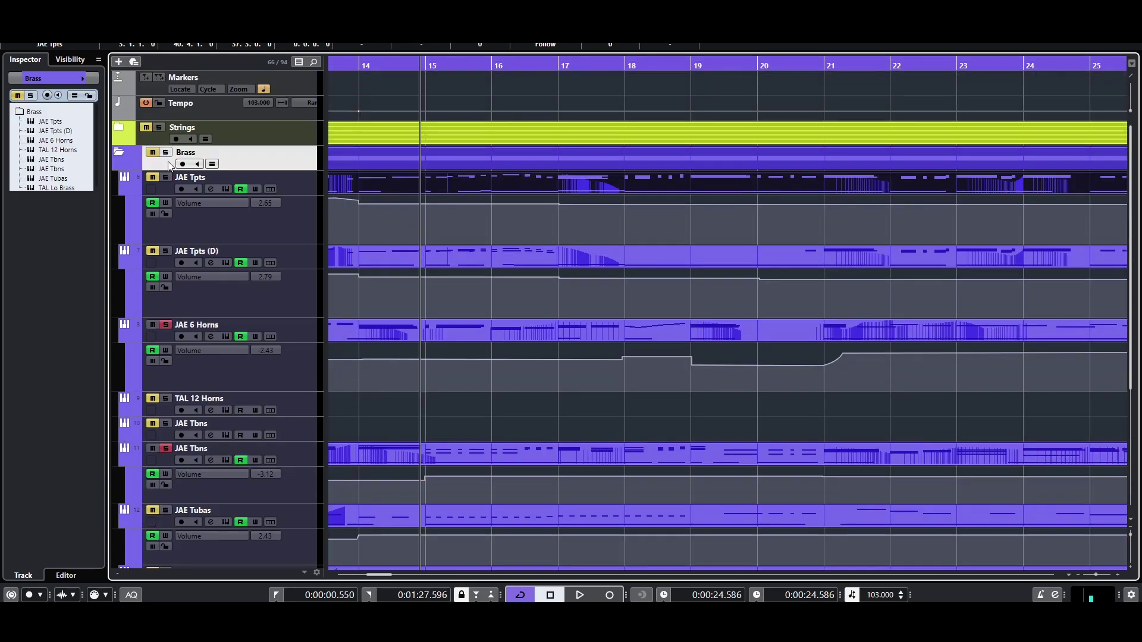
left_click(166, 156)
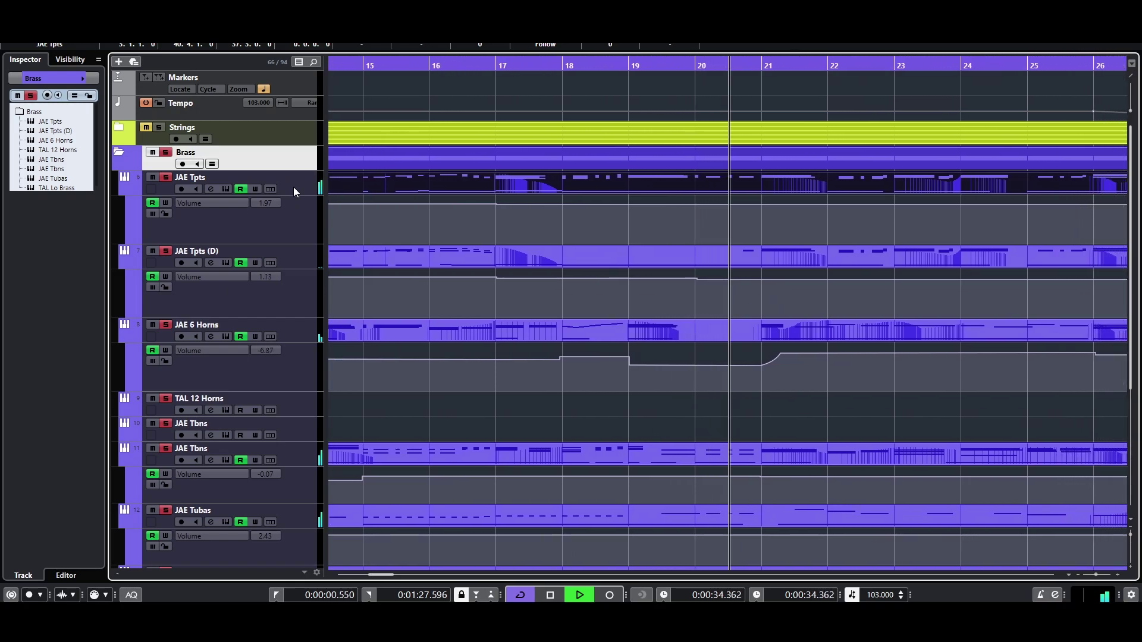
key("space")
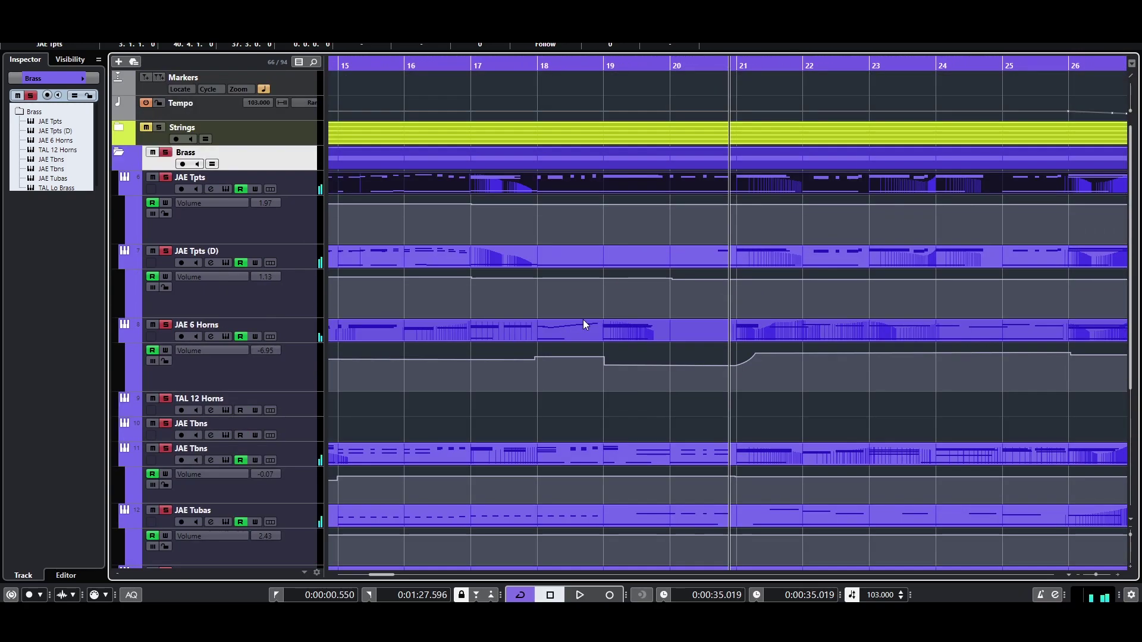
- Look over the brass parts around bars 11 to 30, and play the soloed Brass folder from about bar 20.5 to bar 26
key("g")
left_click_drag(467, 70, 735, 107)
left_click_drag(733, 78, 723, 140)
scroll(812, 256, "down", 4)
scroll(719, 284, "up", 2)
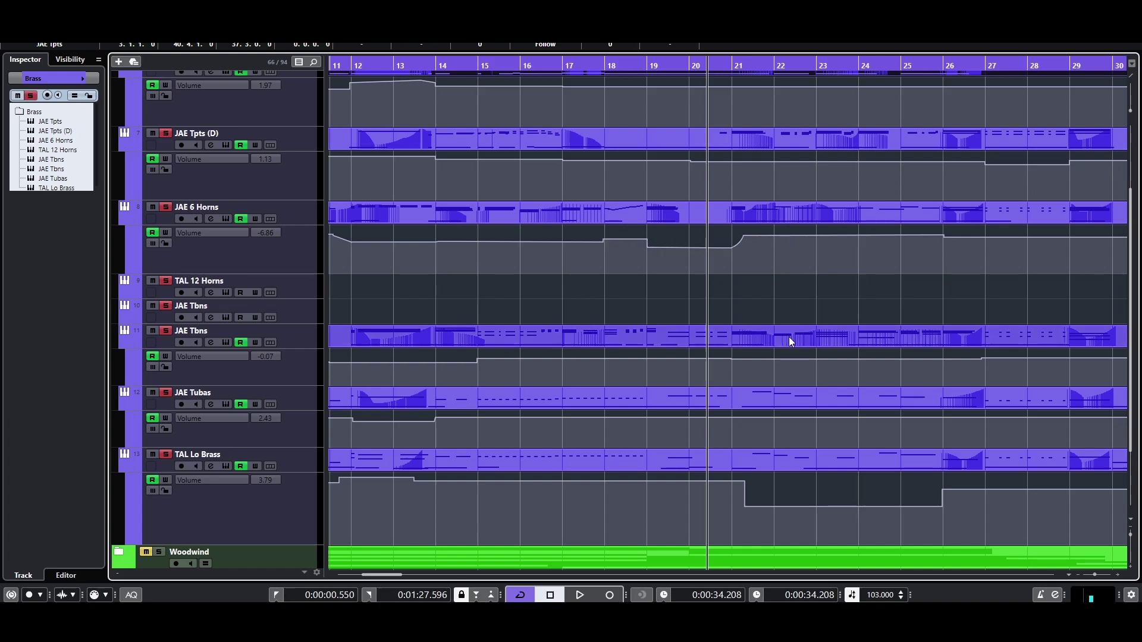
scroll(539, 205, "up", 3)
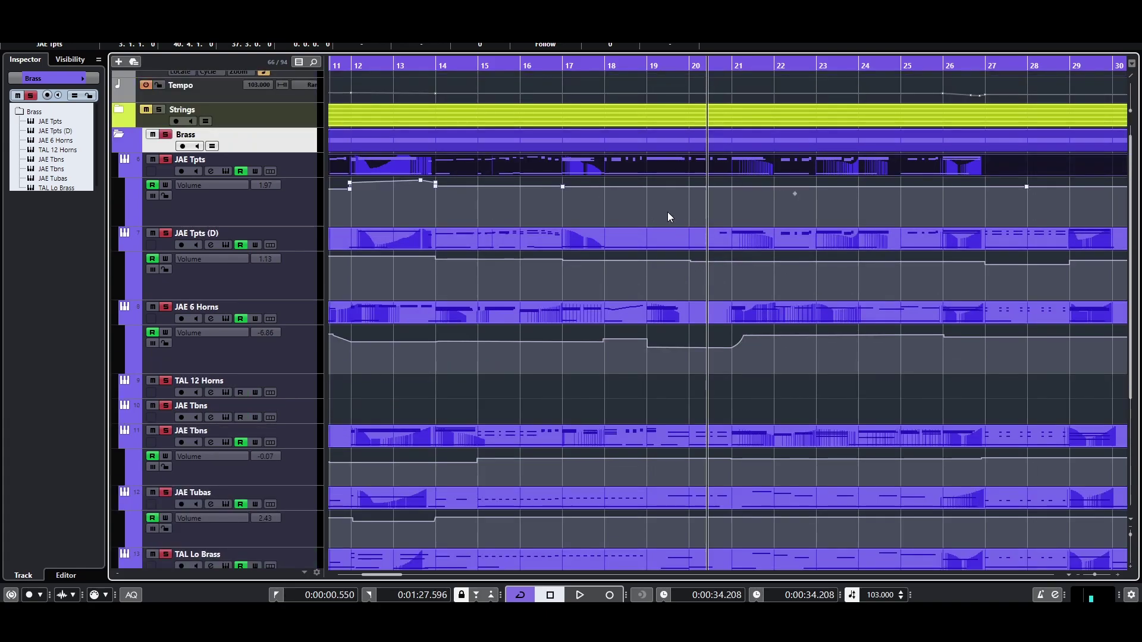
scroll(667, 216, "down", 6)
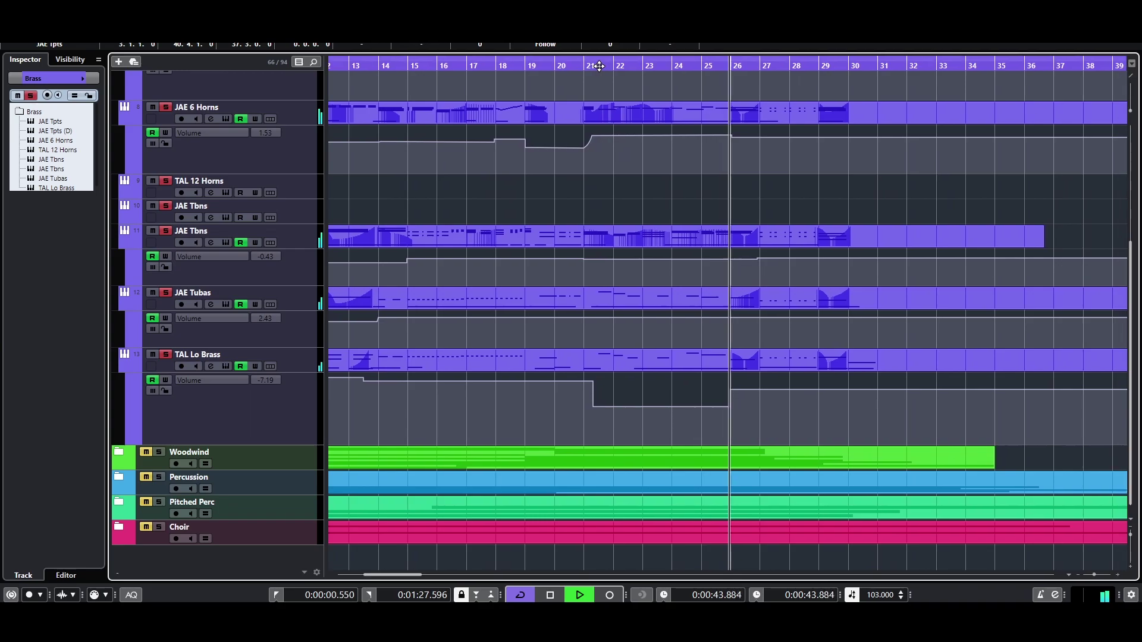
key("space")
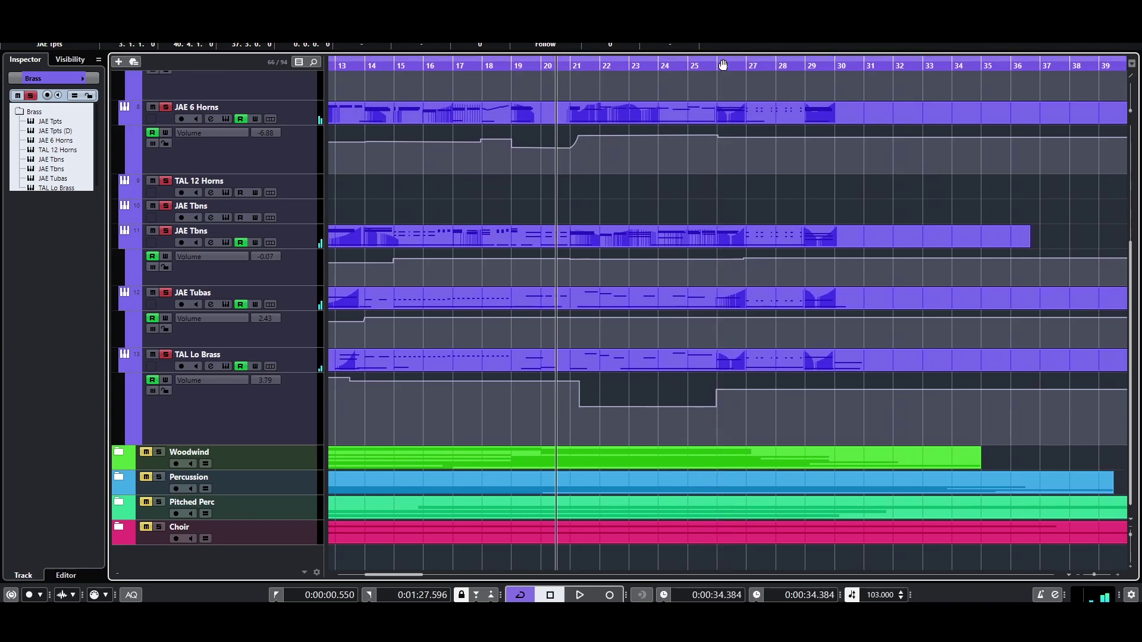
- Turn off the cycle, play the soloed Brass folder from about bar 25 to bar 27, and return to about bar 21
double_click(868, 62)
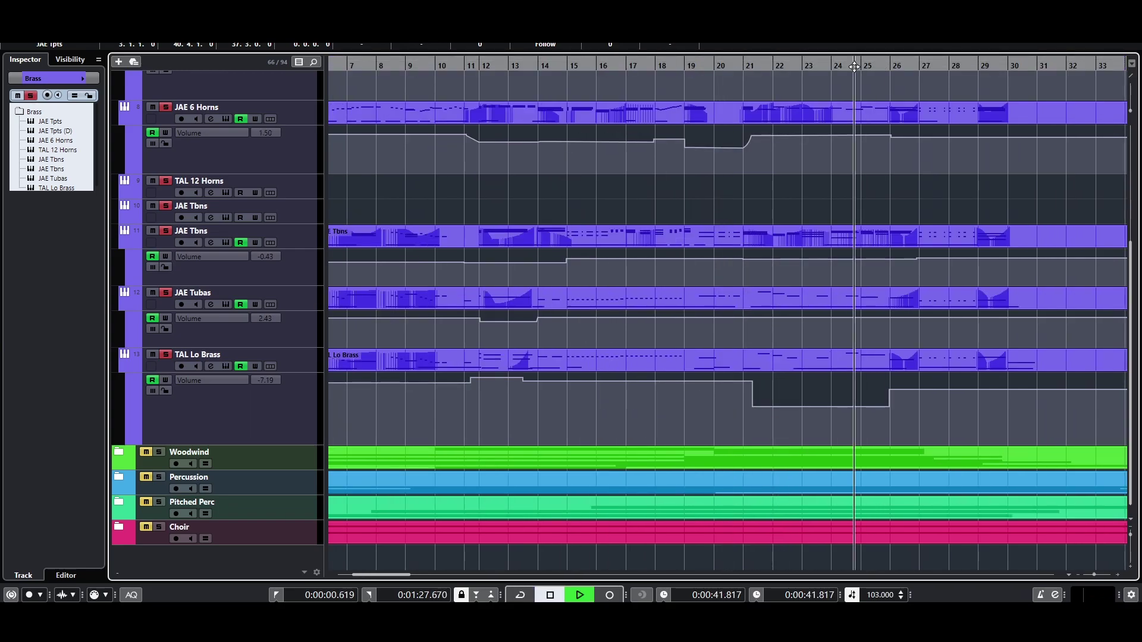
left_click_drag(868, 62, 862, 122)
key("h")
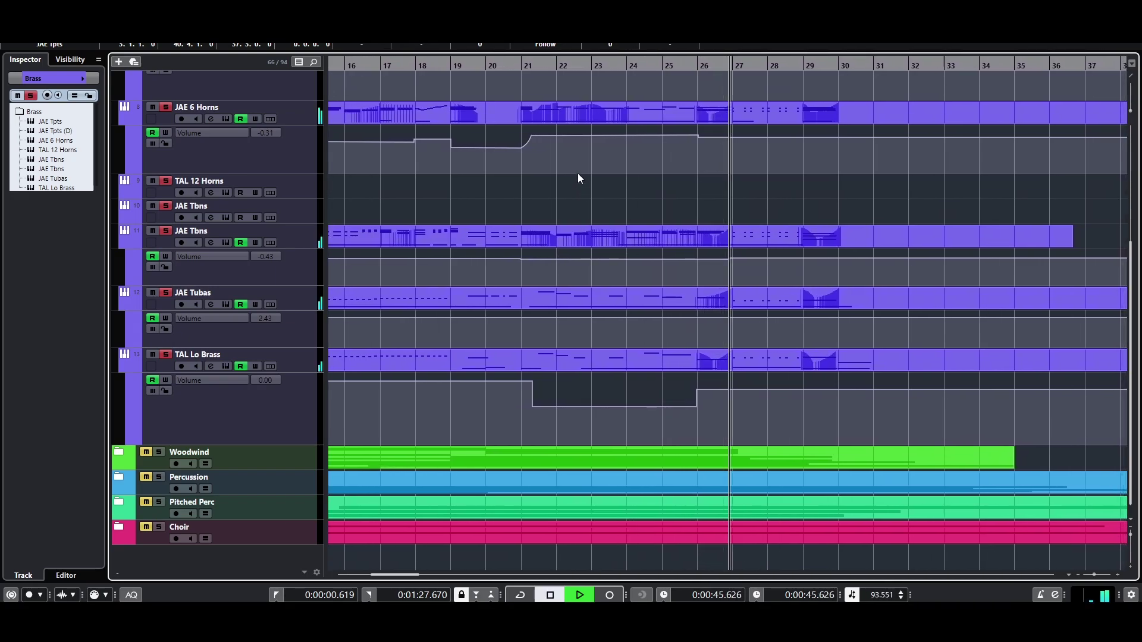
left_click(527, 72)
scroll(590, 221, "up", 5)
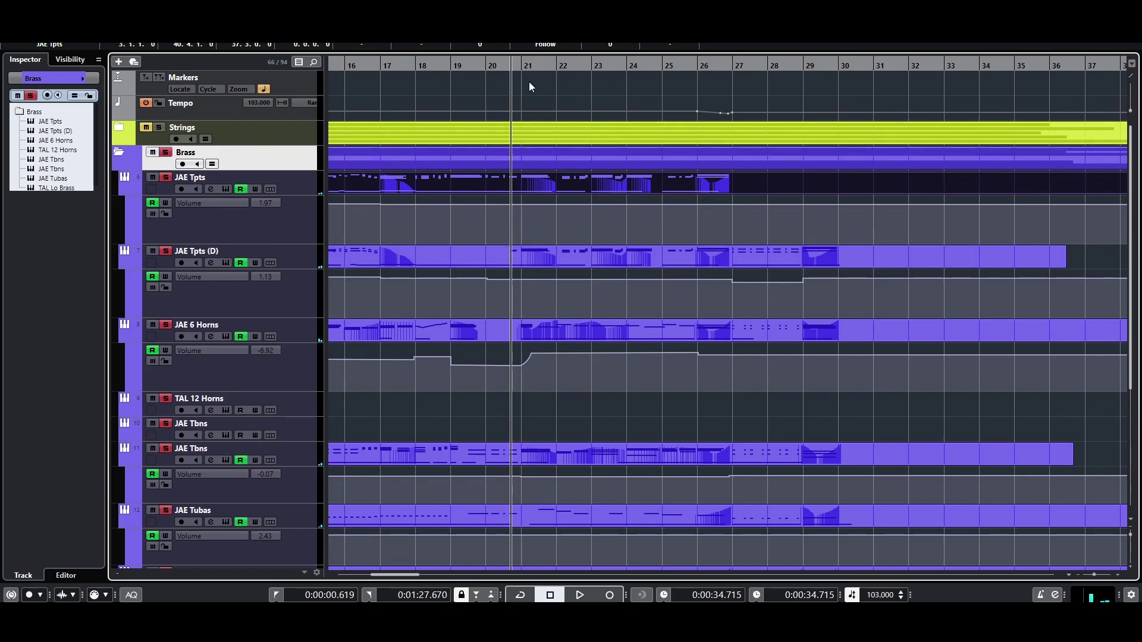
- Play both trumpet tracks soloed from about bar 20.5 to bar 25.5, and solo JAE 6 Horns to play the same passage
left_click(505, 63)
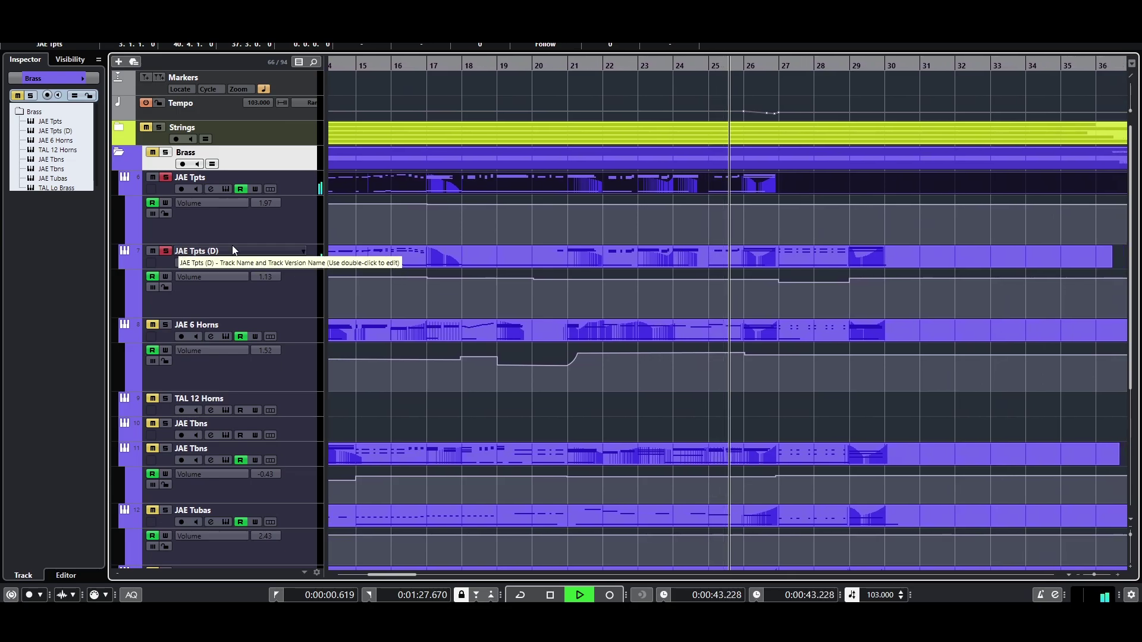
key("space")
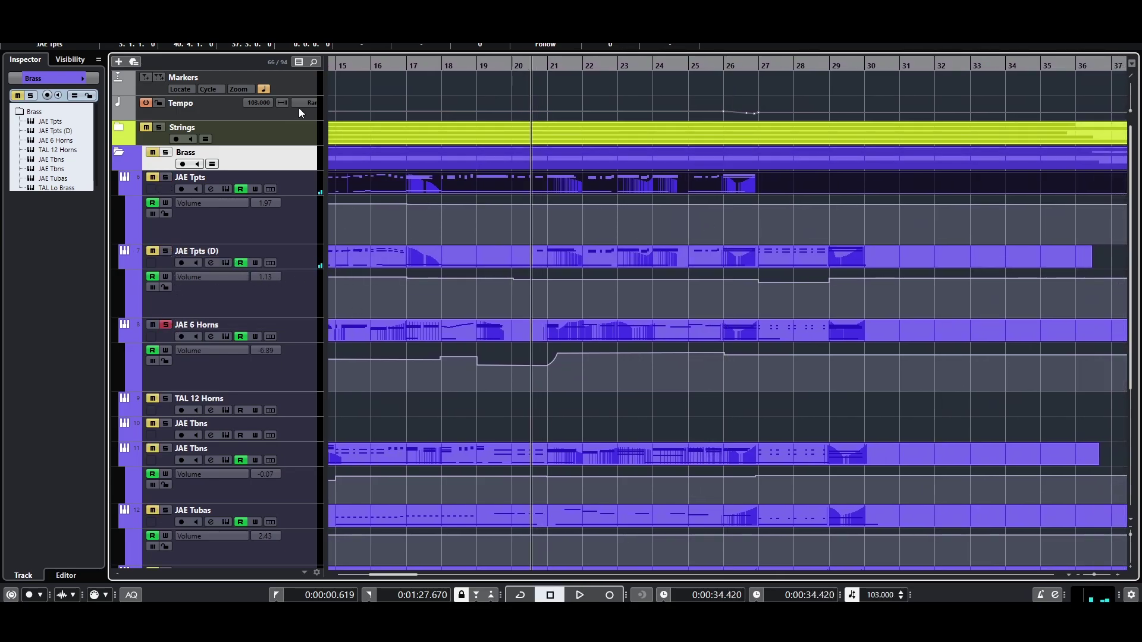
key("space")
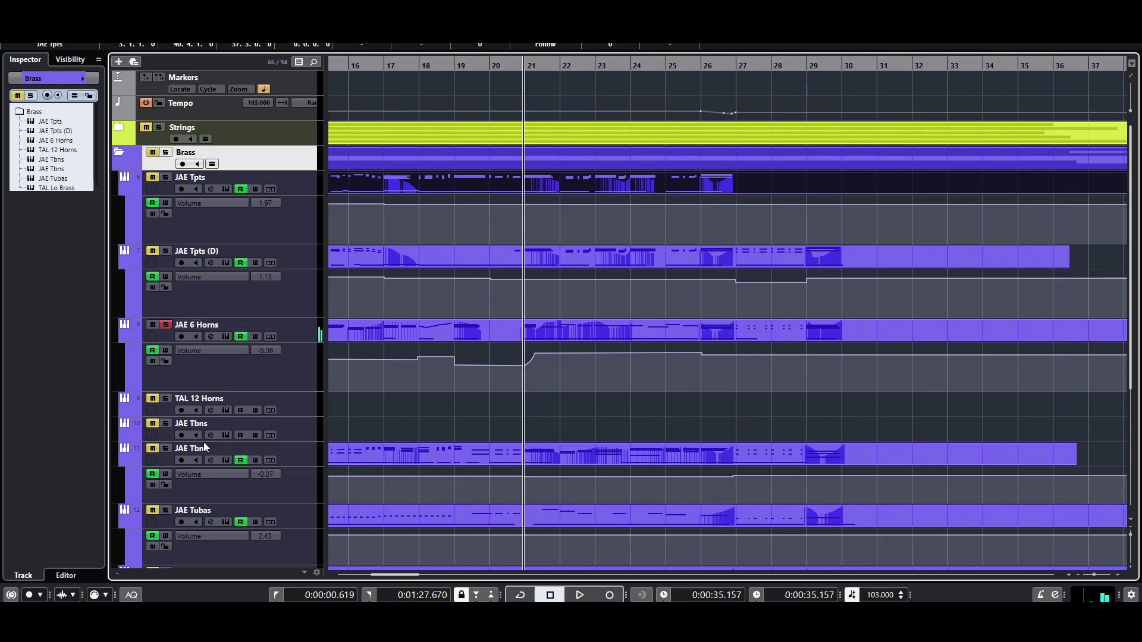
- Solo the lower JAE Tbns track and play it from bar 21 to about bar 26.5
left_click(173, 459)
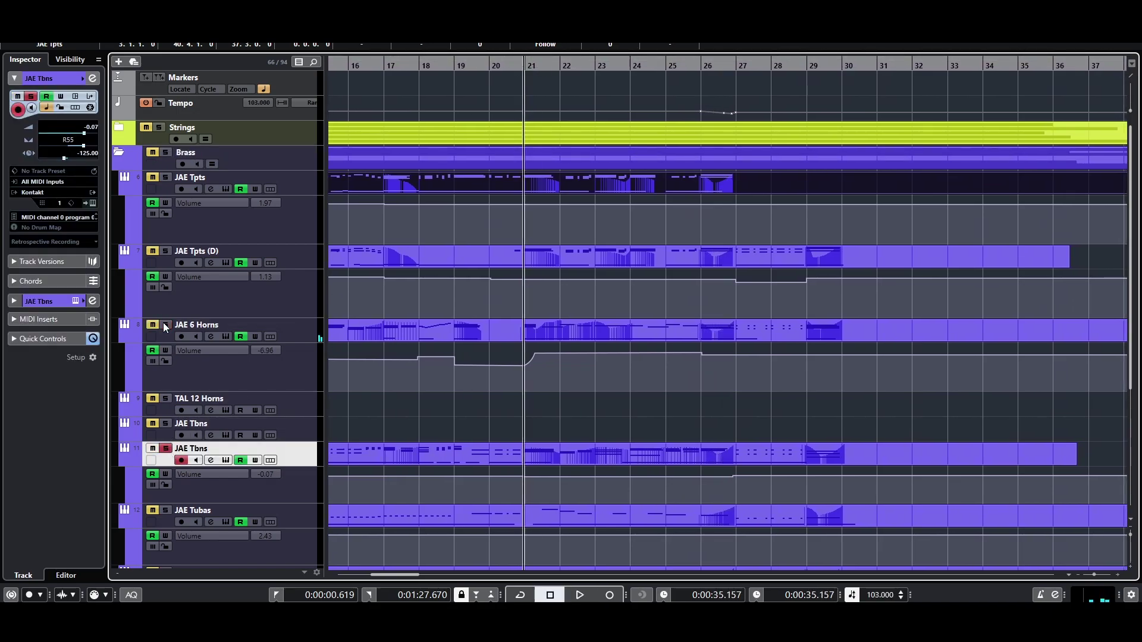
key("space")
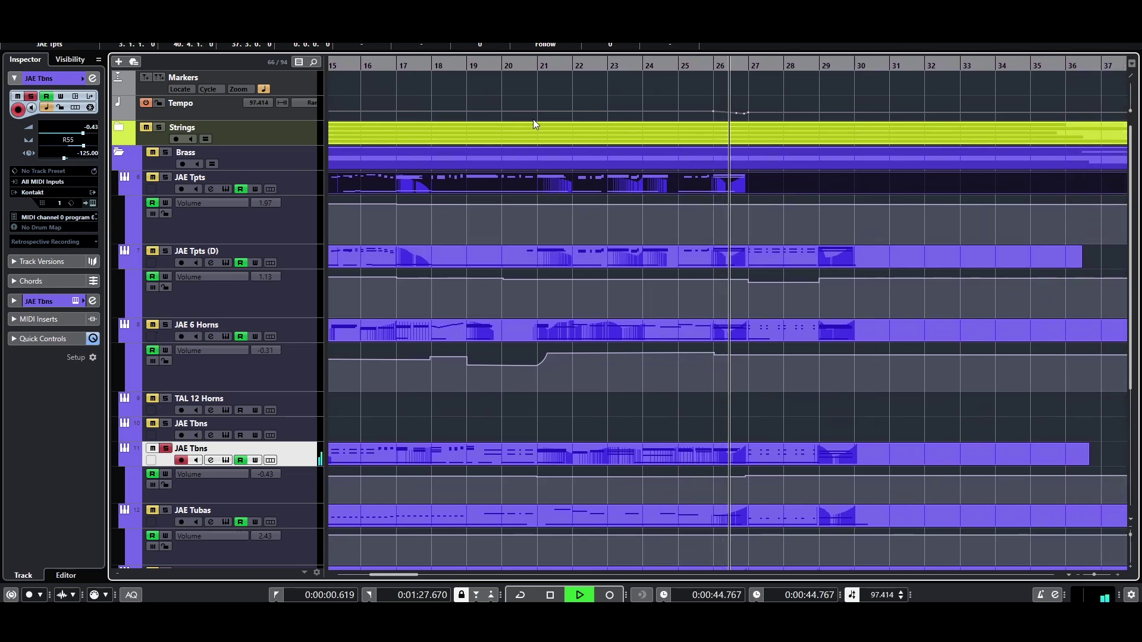
key("space")
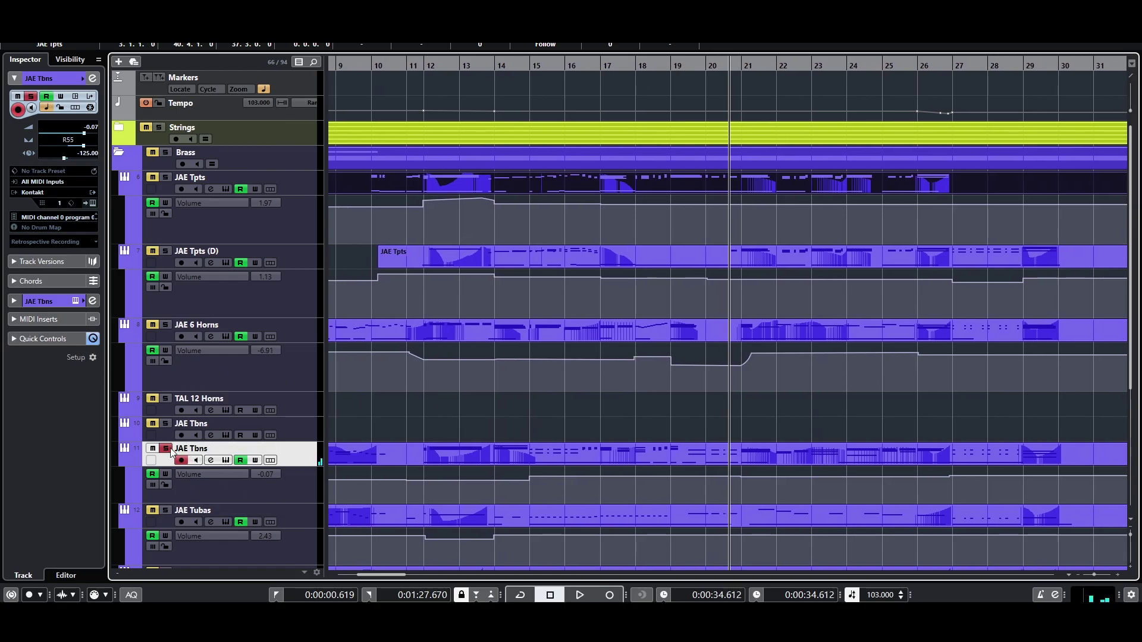
- Solo JAE Tubas and TAL Lo Brass together and play them from about bar 20.5 to bar 26.5
left_click(166, 511)
scroll(192, 490, "down", 3)
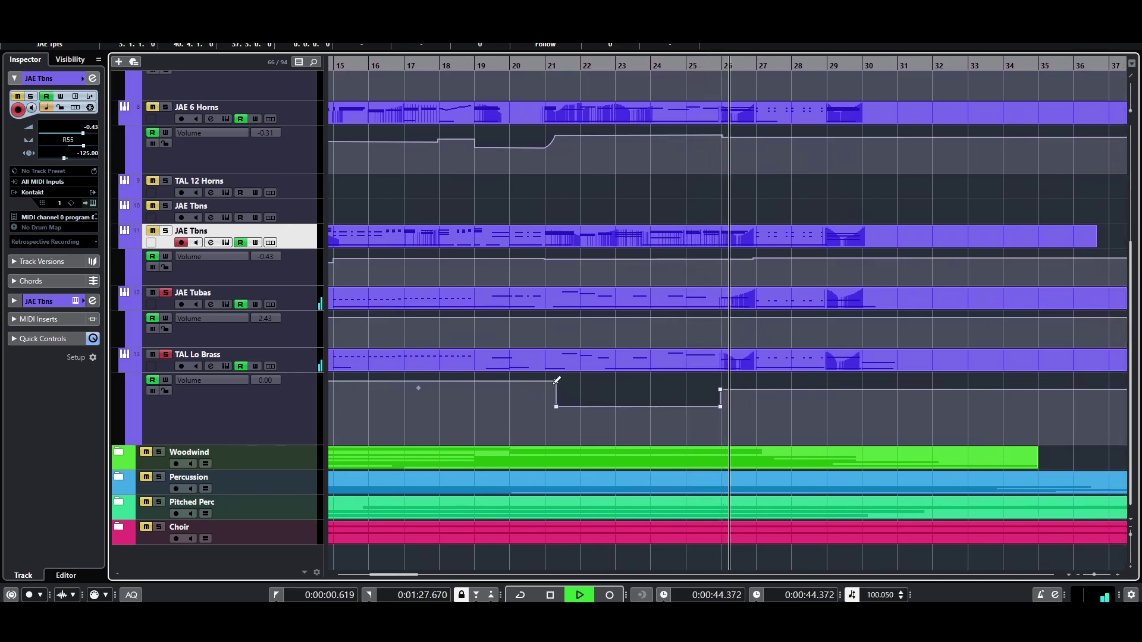
key("space")
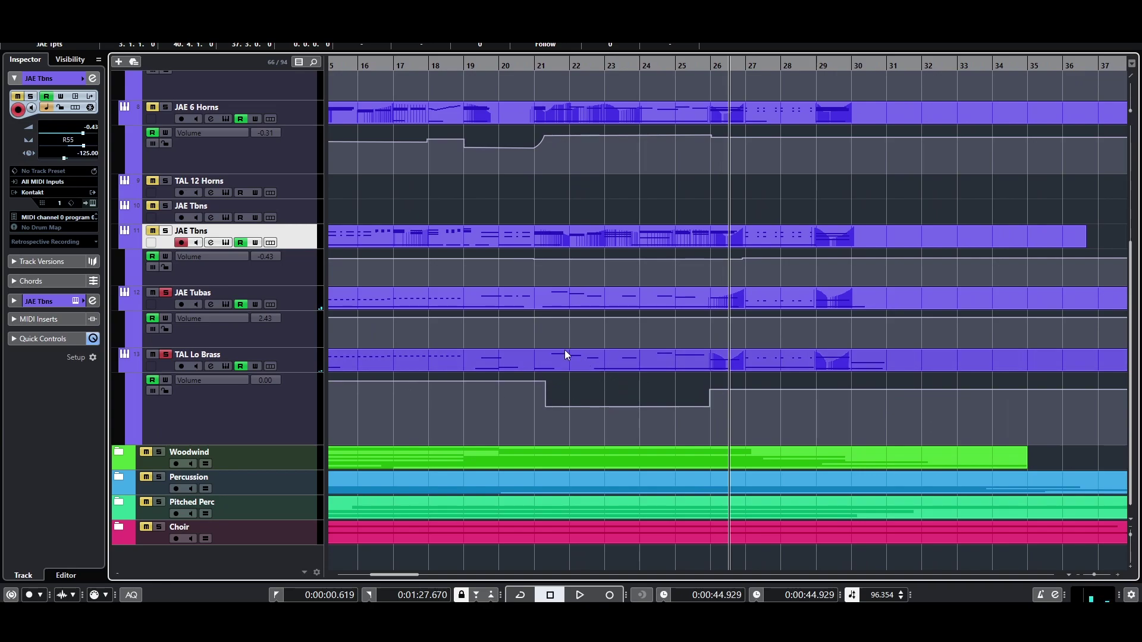
- Play the full orchestra from about bar 21, and solo the Brass folder during playback to hear it up to about bar 31
left_click(526, 71)
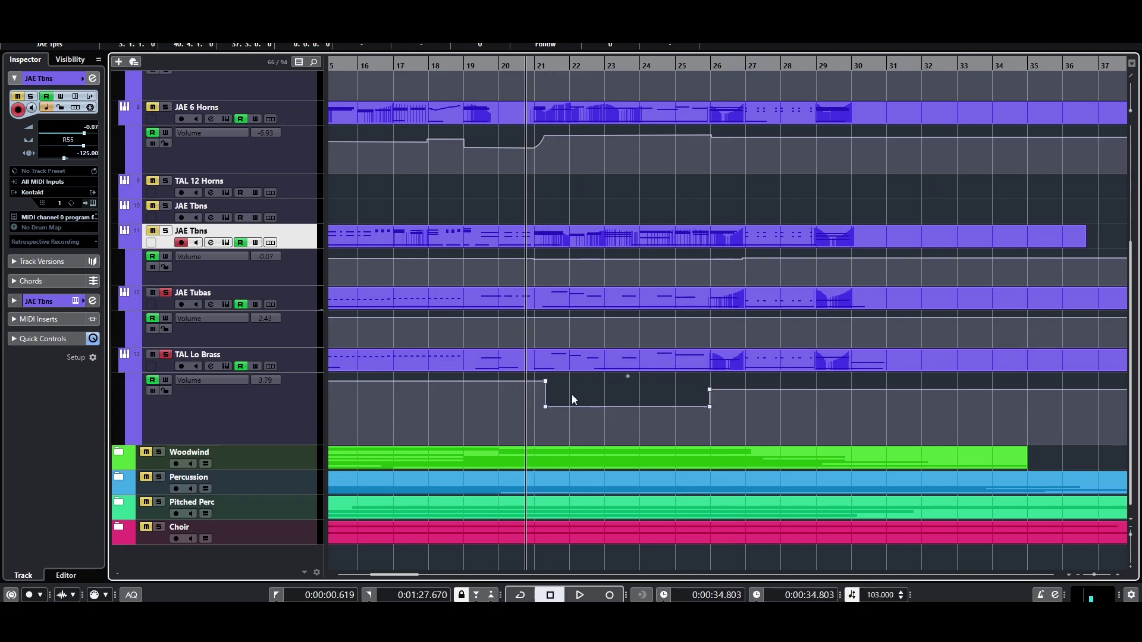
key("space")
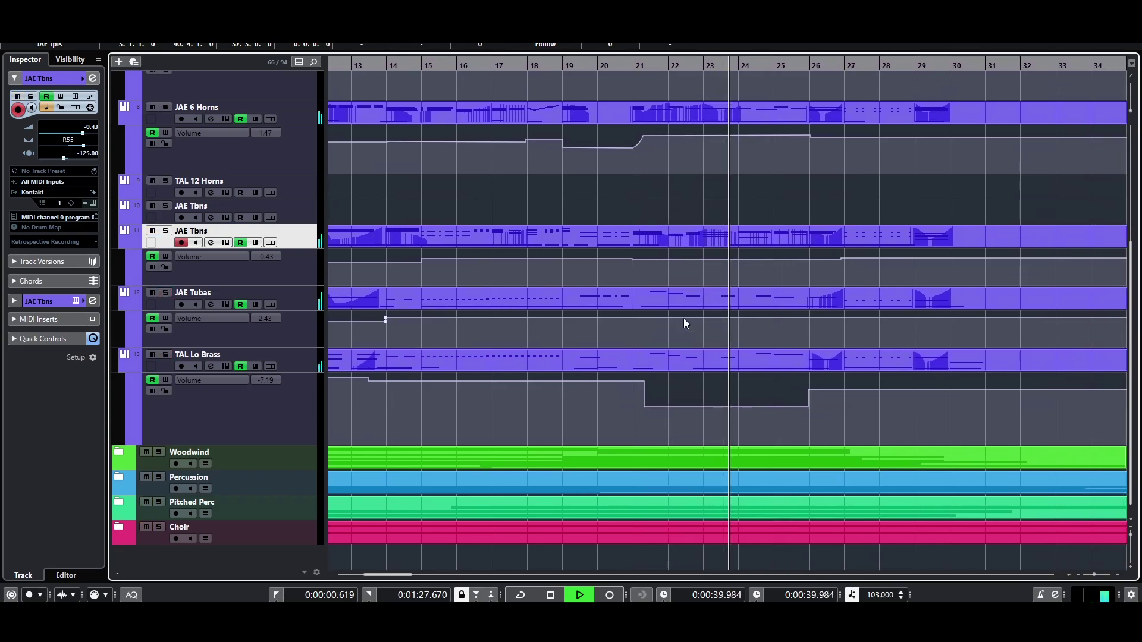
scroll(595, 328, "up", 5)
left_click(164, 153)
scroll(784, 321, "down", 3)
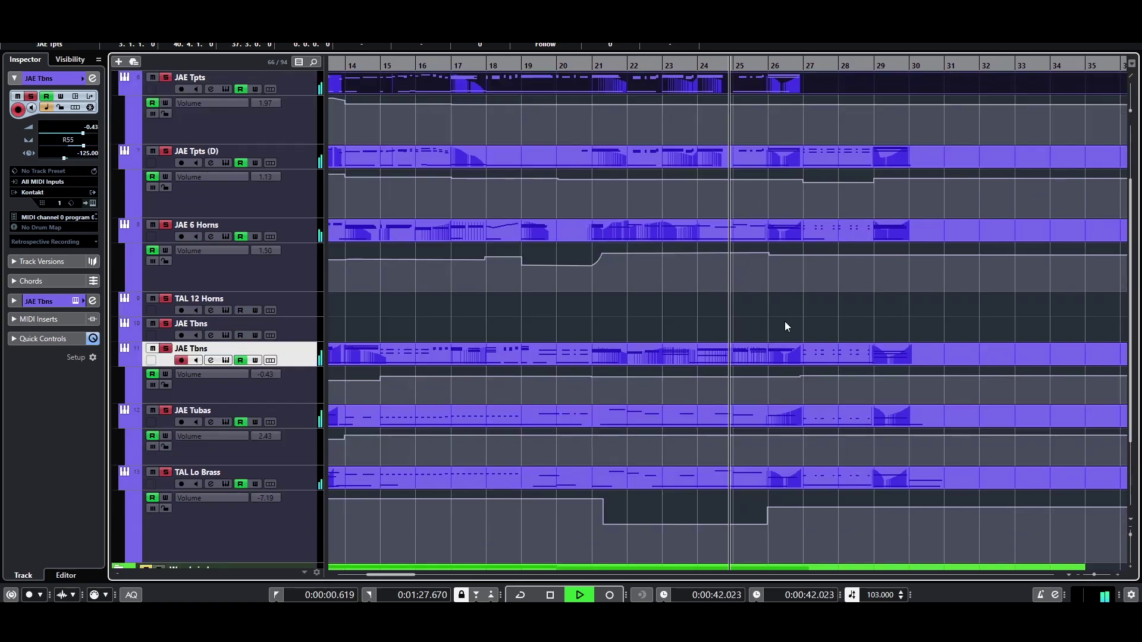
left_click(761, 65)
key("space")
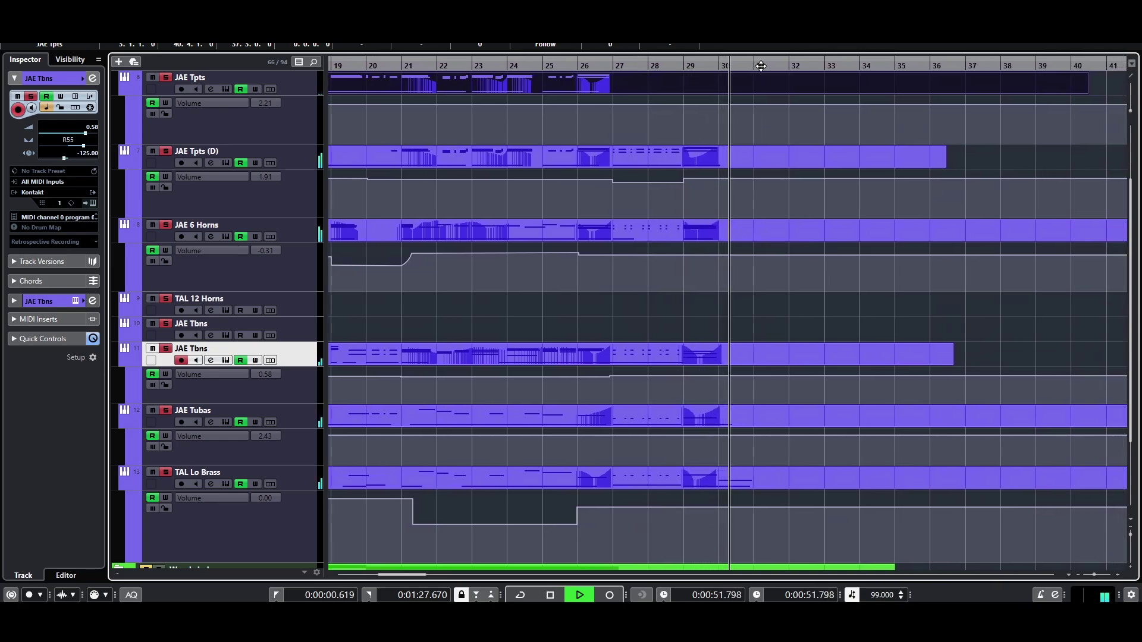
key("space")
- Return to the start of the project, solo and expand the Strings folder, and collapse the Brass folder
scroll(621, 211, "up", 3)
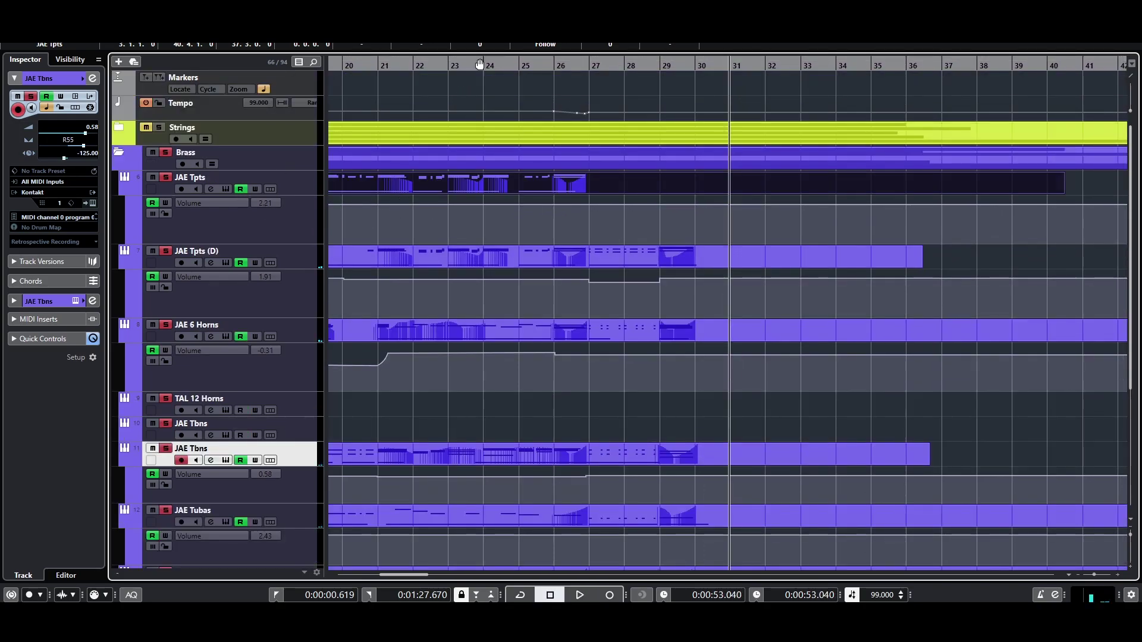
key("Home")
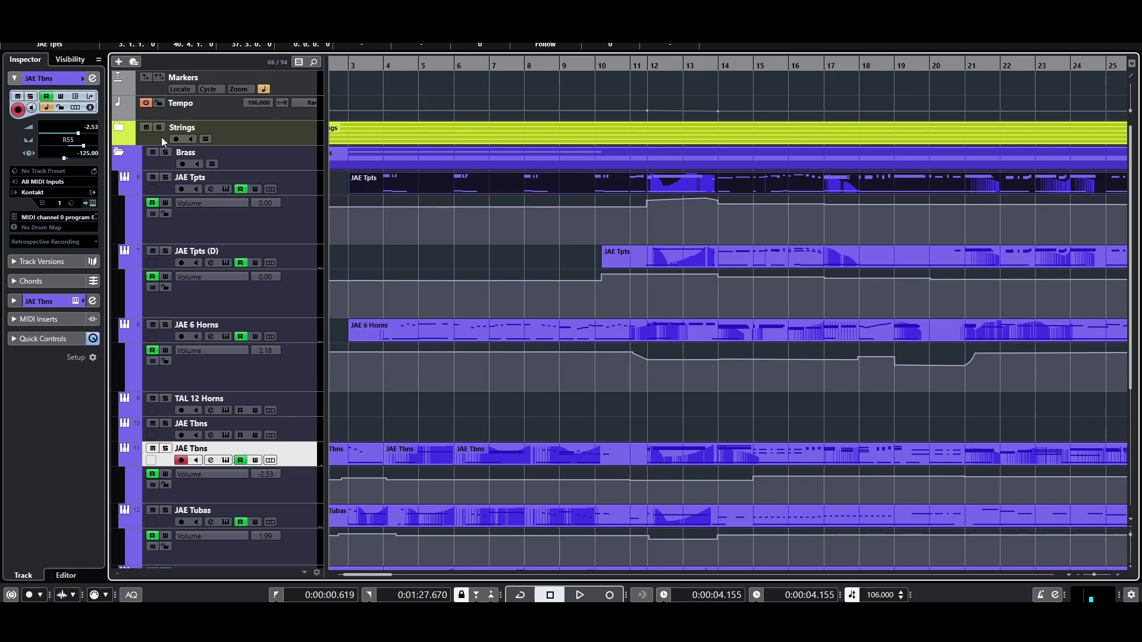
left_click(158, 127)
left_click(119, 152)
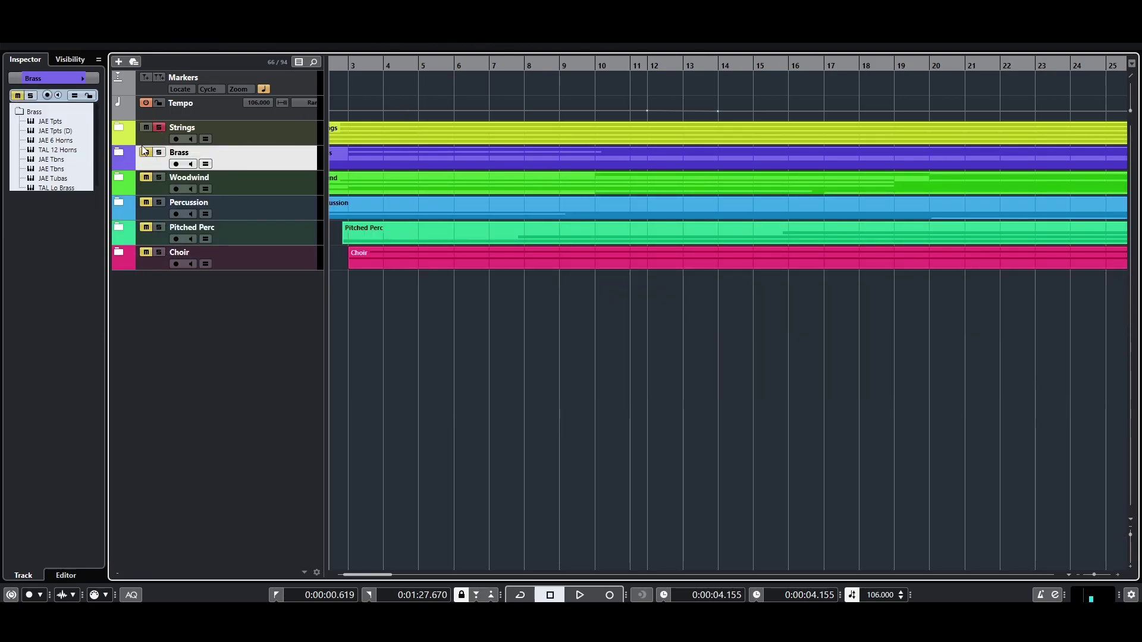
left_click(119, 128)
- Bring the opening bars into view and play the soloed Strings folder to about bar 8.5
left_click_drag(345, 69, 437, 116)
key("space")
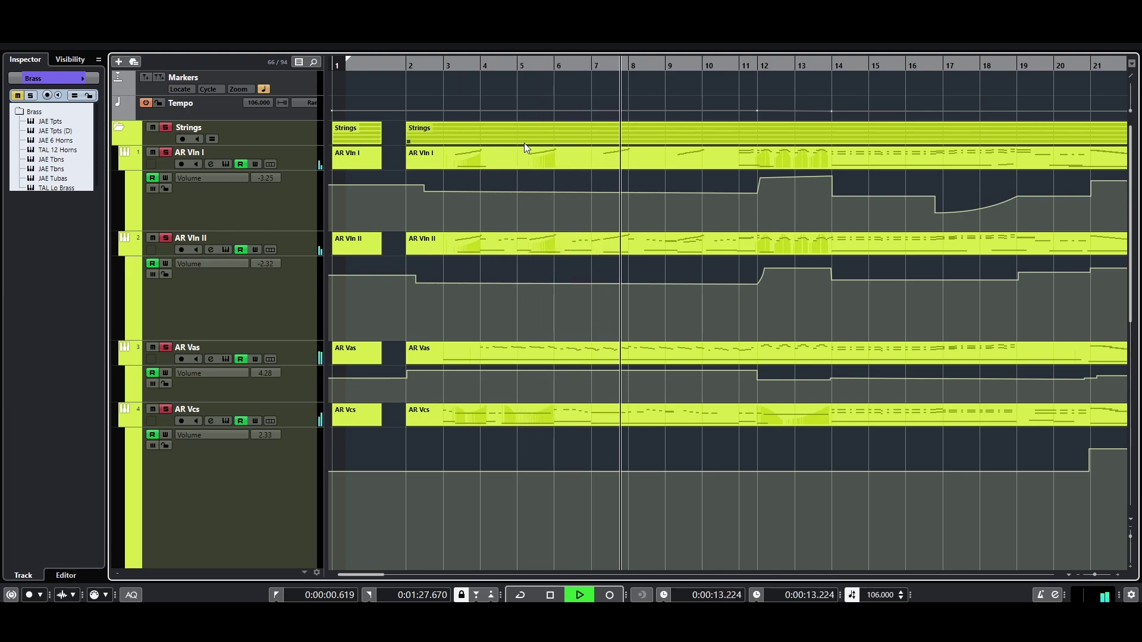
key("space")
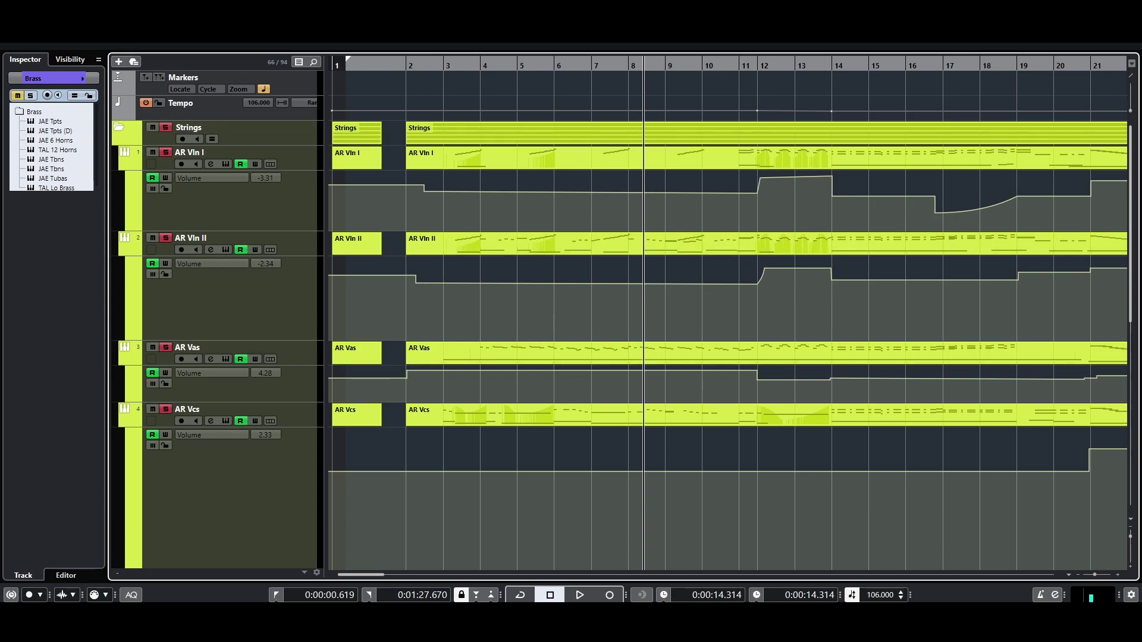
- Narrow the solo within the Strings folder to the AR Vas track alone
left_click(168, 410)
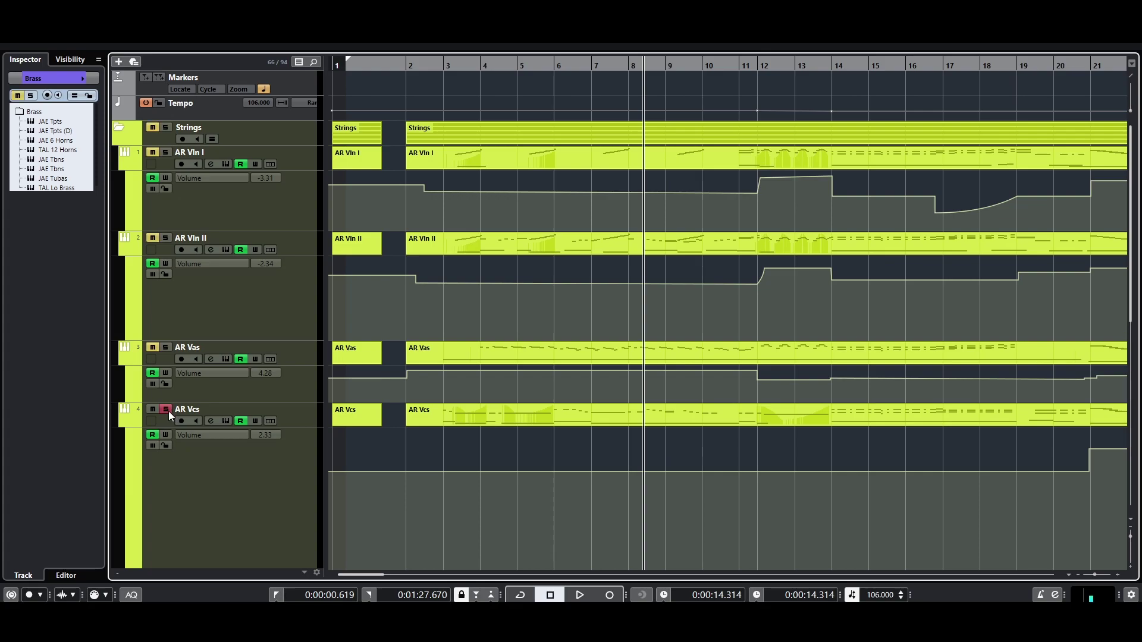
scroll(301, 402, "down", 3)
left_click(165, 150)
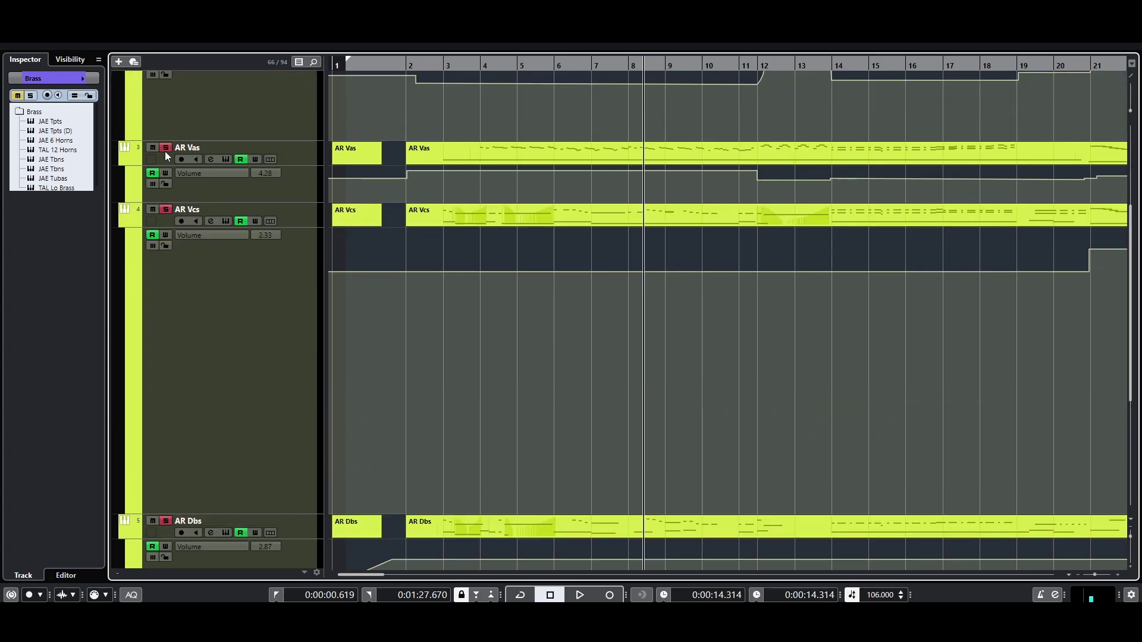
scroll(468, 202, "up", 3)
left_click(165, 409)
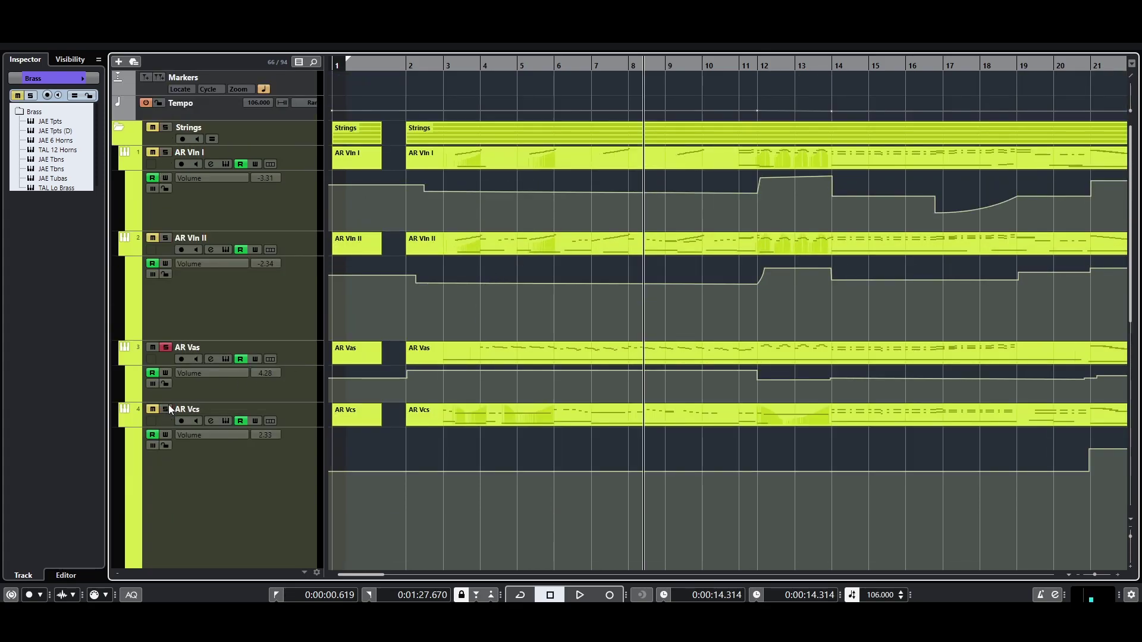
scroll(165, 409, "down", 3)
left_click(173, 416)
scroll(497, 362, "up", 3)
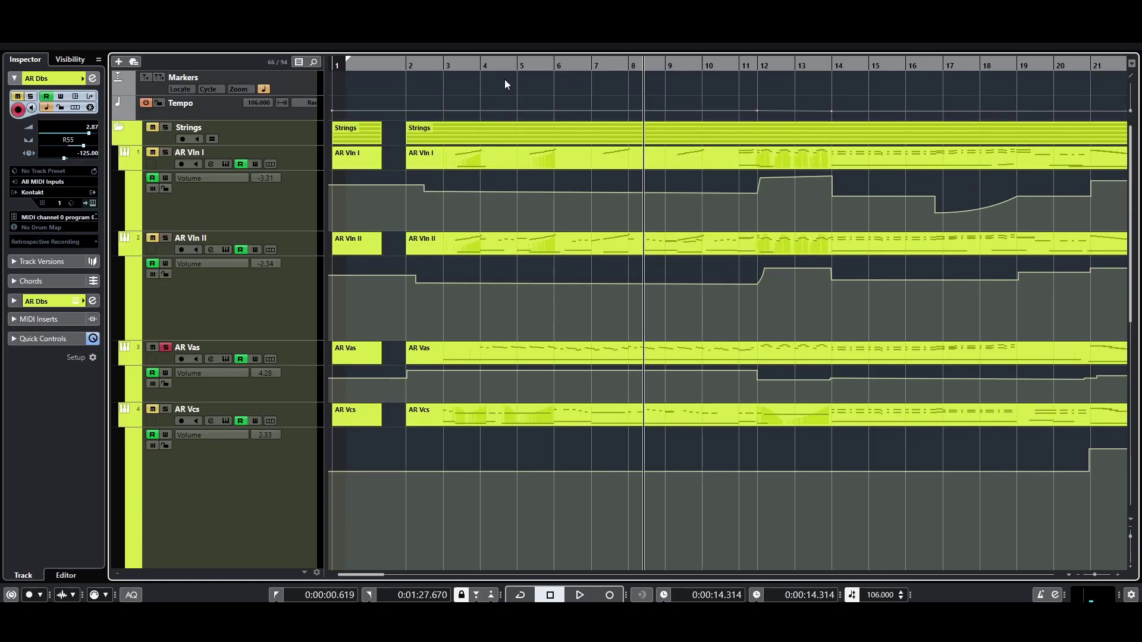
- Play the soloed AR Vas part from about bar 4, and replay it from about bar 3 to bar 6.5
left_click_drag(489, 65, 464, 67)
key("space")
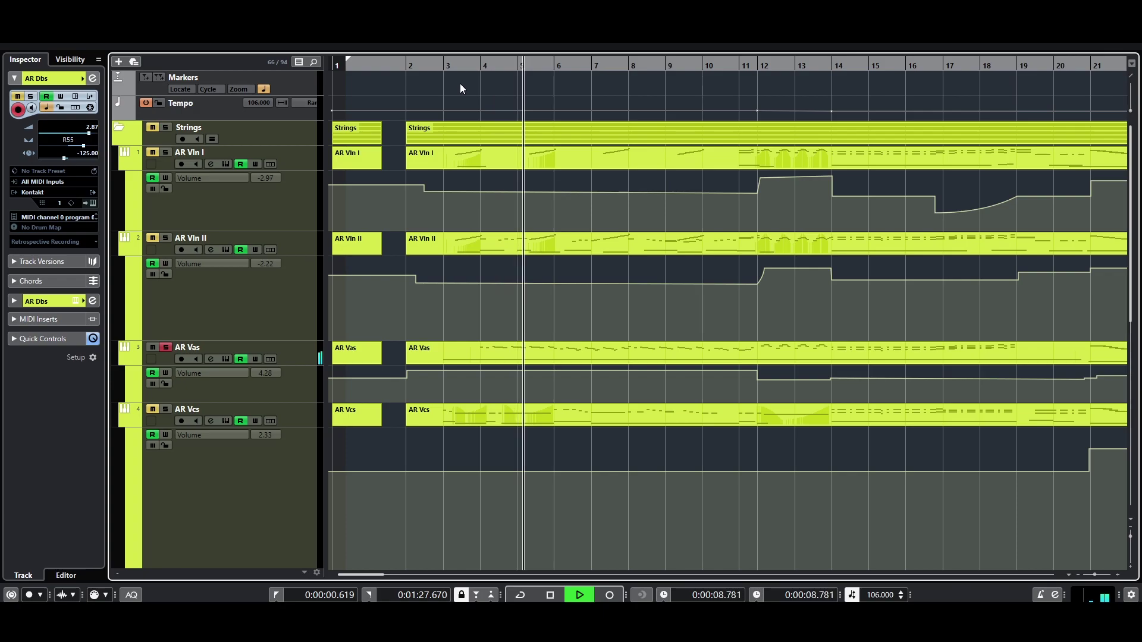
key("space")
scroll(547, 345, "down", 3)
scroll(547, 345, "up", 3)
double_click(452, 66)
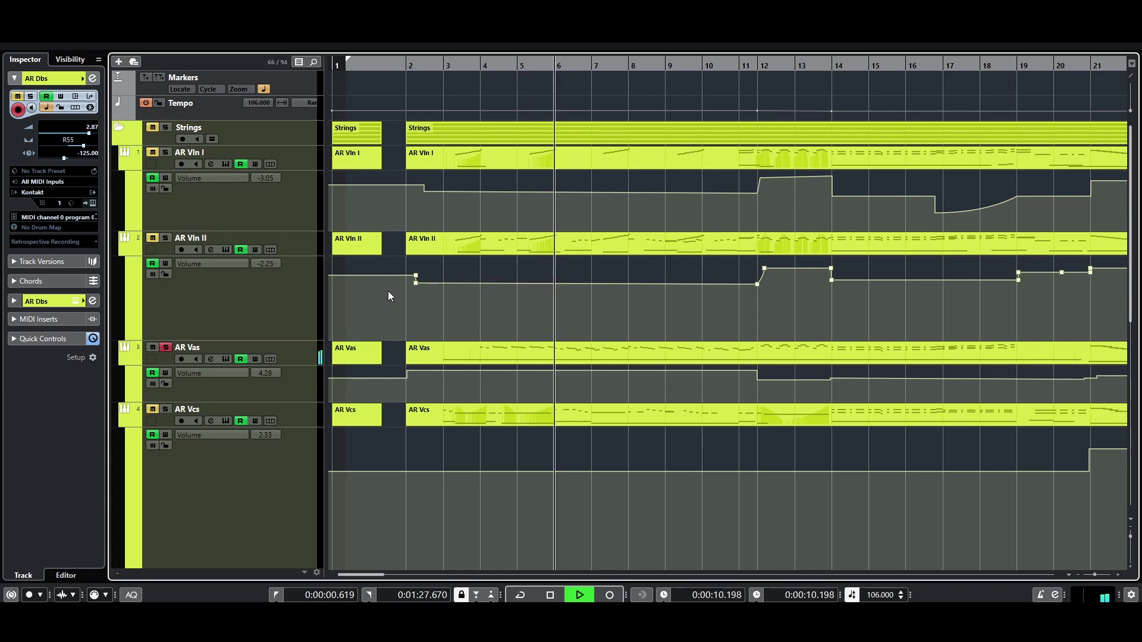
left_click(531, 359)
key("space")
left_click(485, 370)
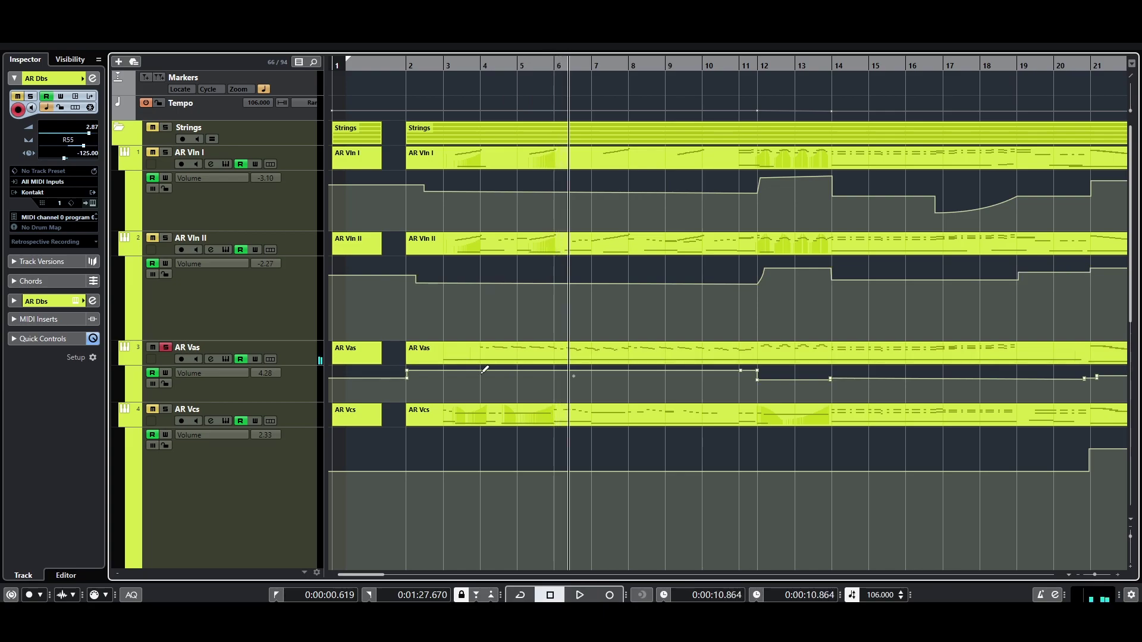
left_click(470, 363)
- Play the full orchestra from about bar 2.5, comparing a pass with AR Vas muted to one with it unmuted
left_click(431, 67)
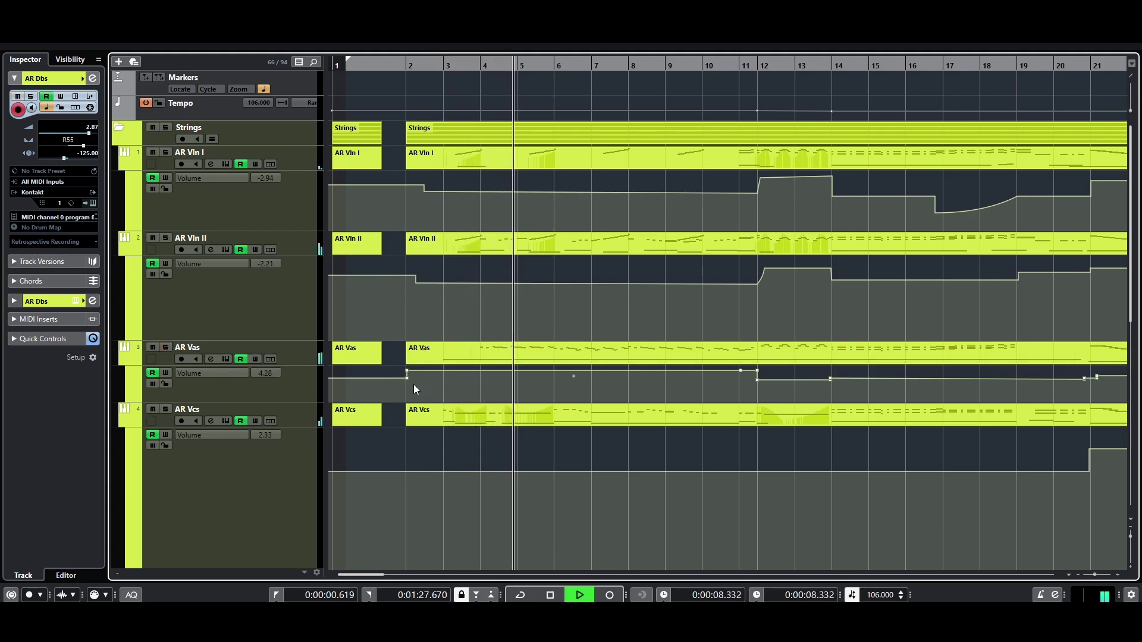
left_click(429, 73)
left_click(153, 347)
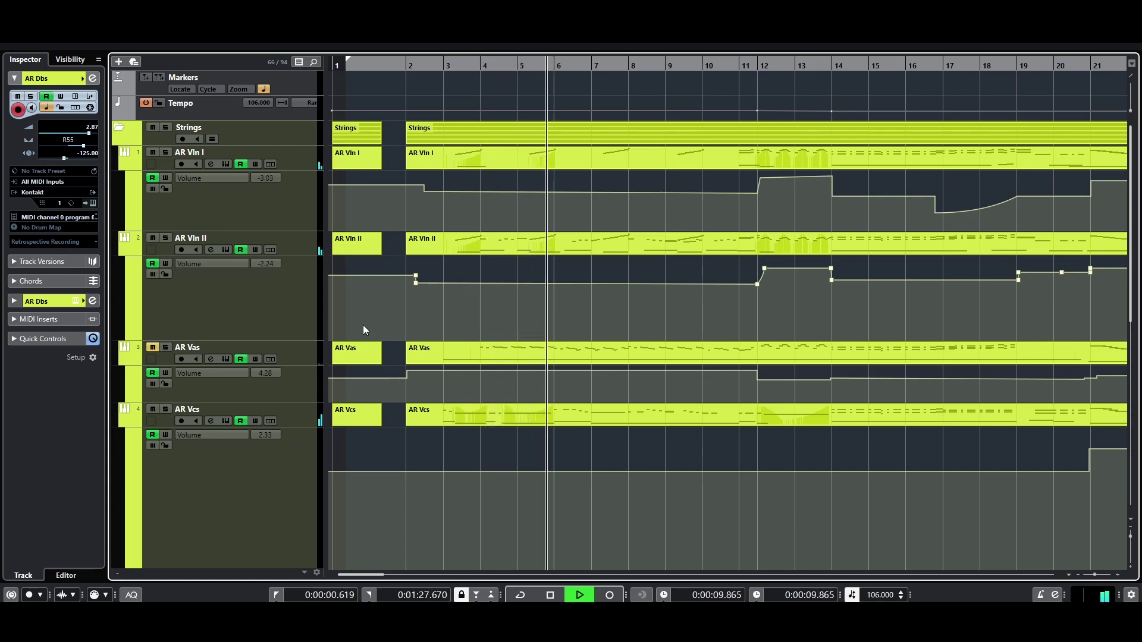
key("space")
left_click(437, 57)
key("space")
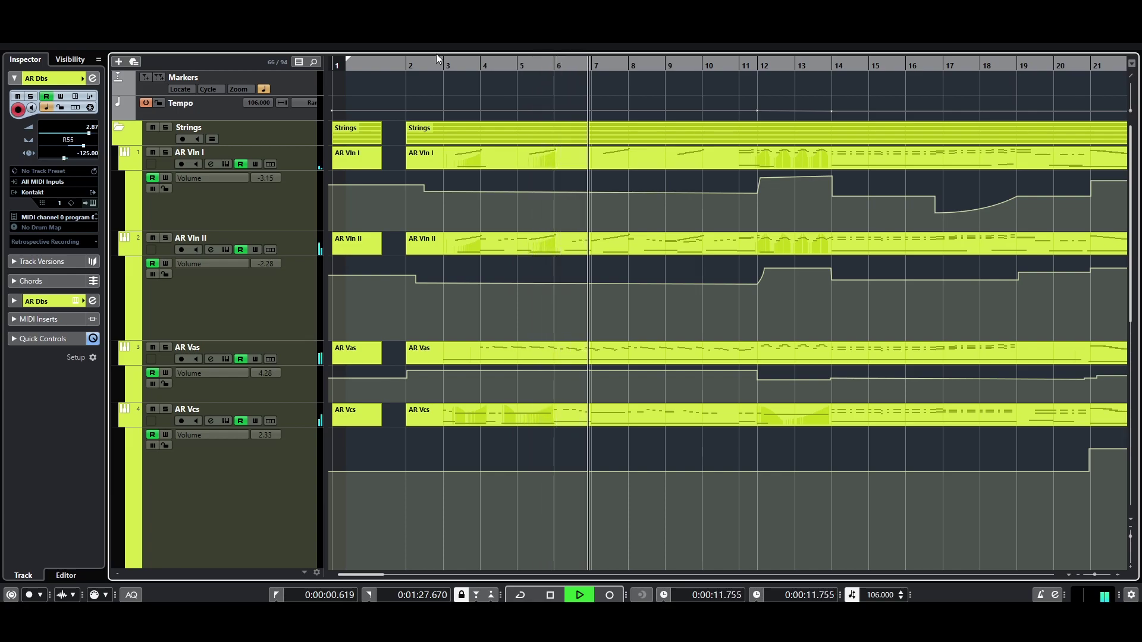
- Solo the Strings folder during playback up to about bar 12, and return to about bar 11 with the timeline enlarged
left_click(166, 127)
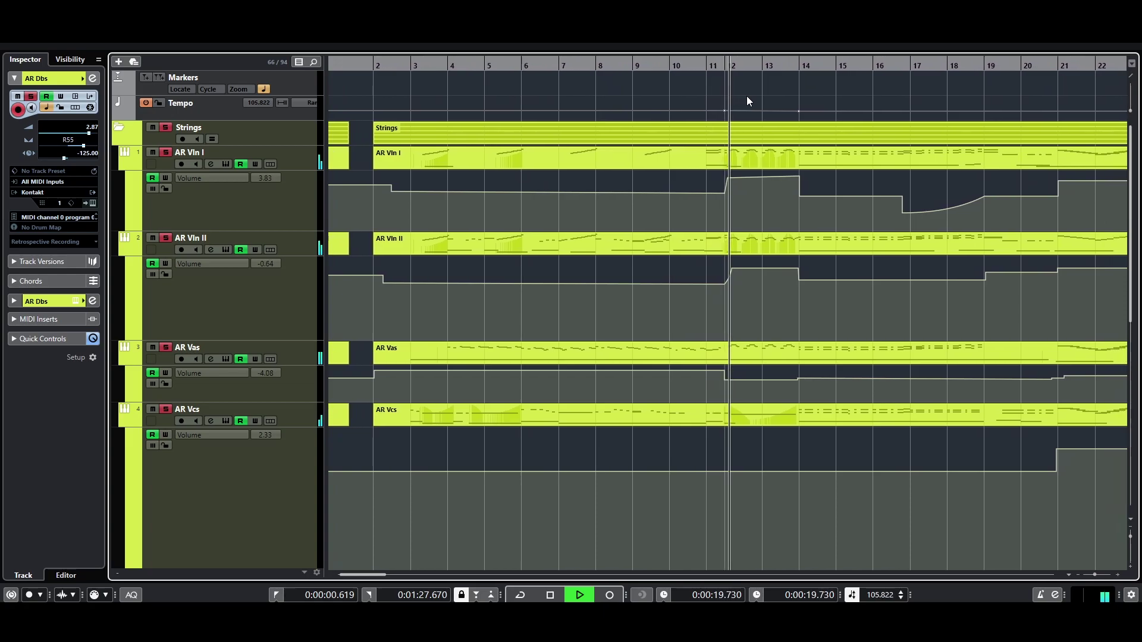
key("space")
left_click(691, 67)
key("h")
key("h")
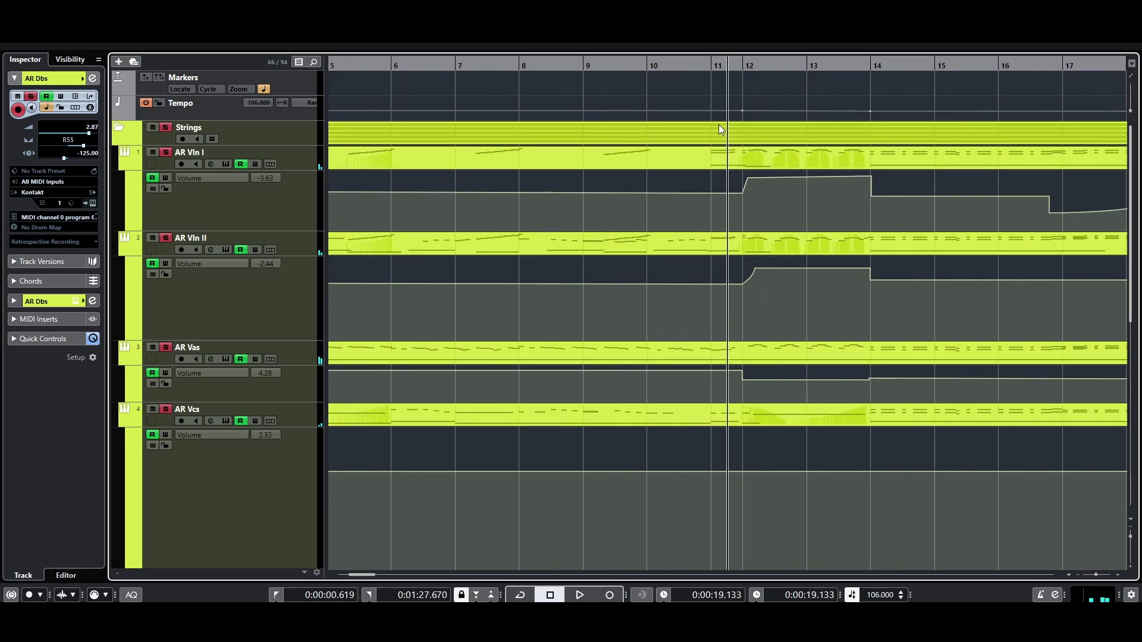
- Play the soloed strings from about bar 11 to bar 14 while looking over every string part down to AR Dbs
scroll(827, 467, "down", 5)
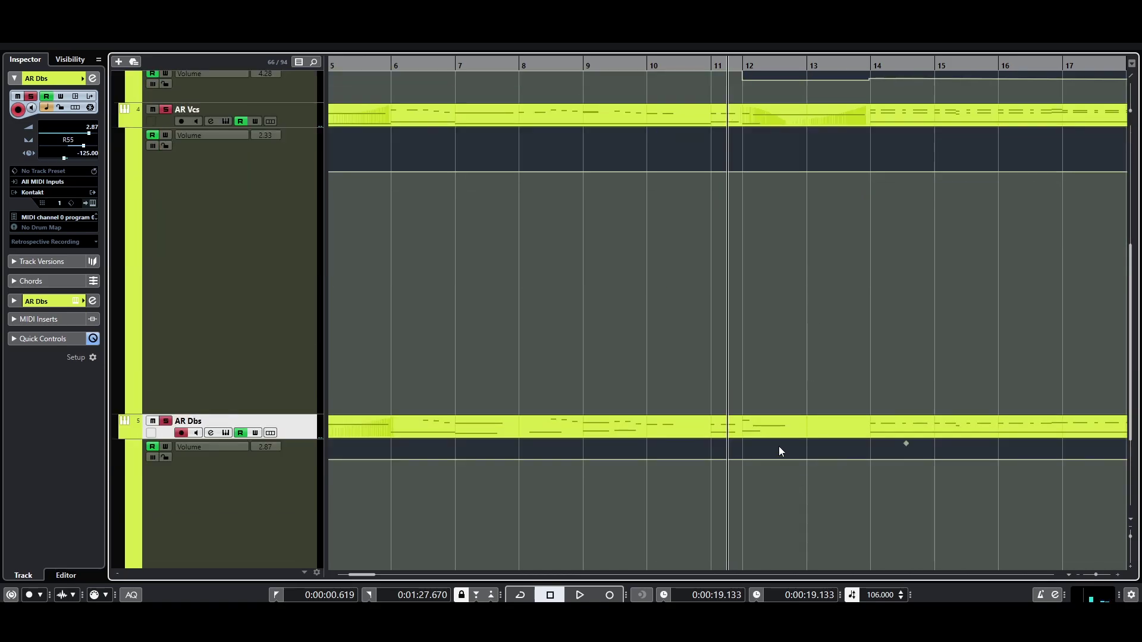
scroll(791, 444, "up", 3)
key("space")
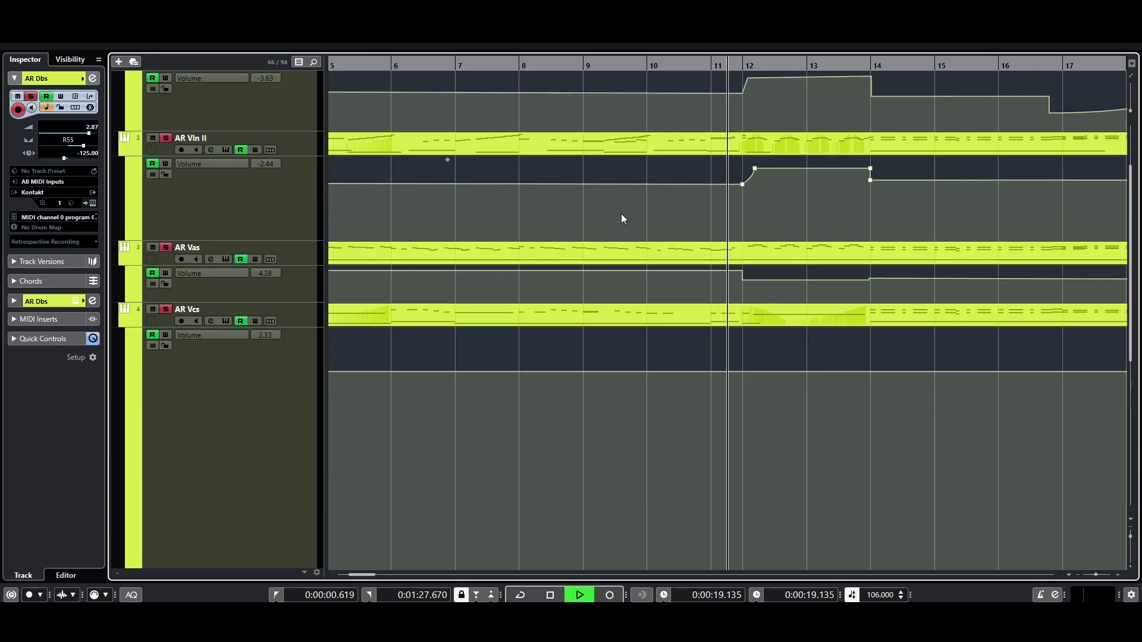
scroll(666, 231, "up", 3)
scroll(685, 257, "down", 8)
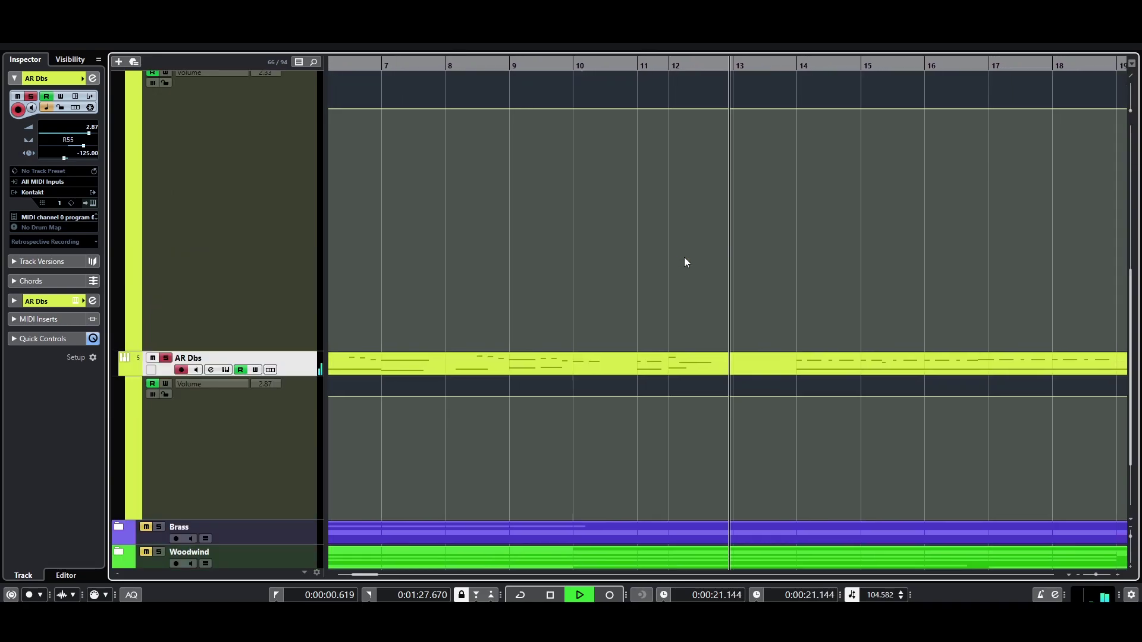
scroll(685, 262, "up", 8)
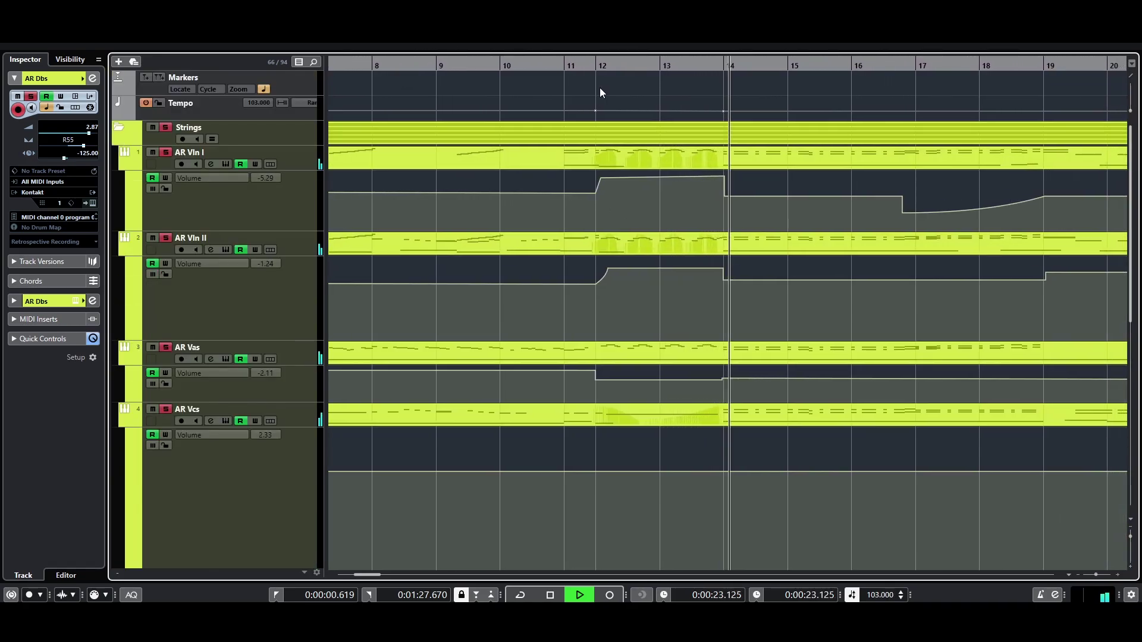
key("space")
- Play the full orchestra through about bars 11.5 to 13 with the Strings folder unsoloed, and solo Strings again
key("space")
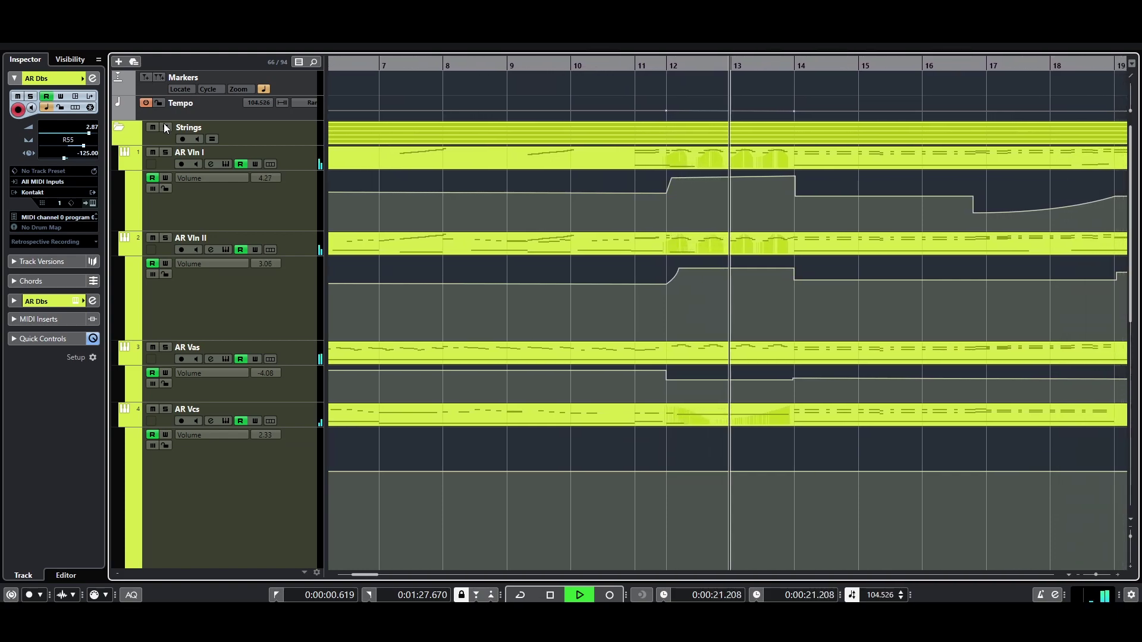
key("space")
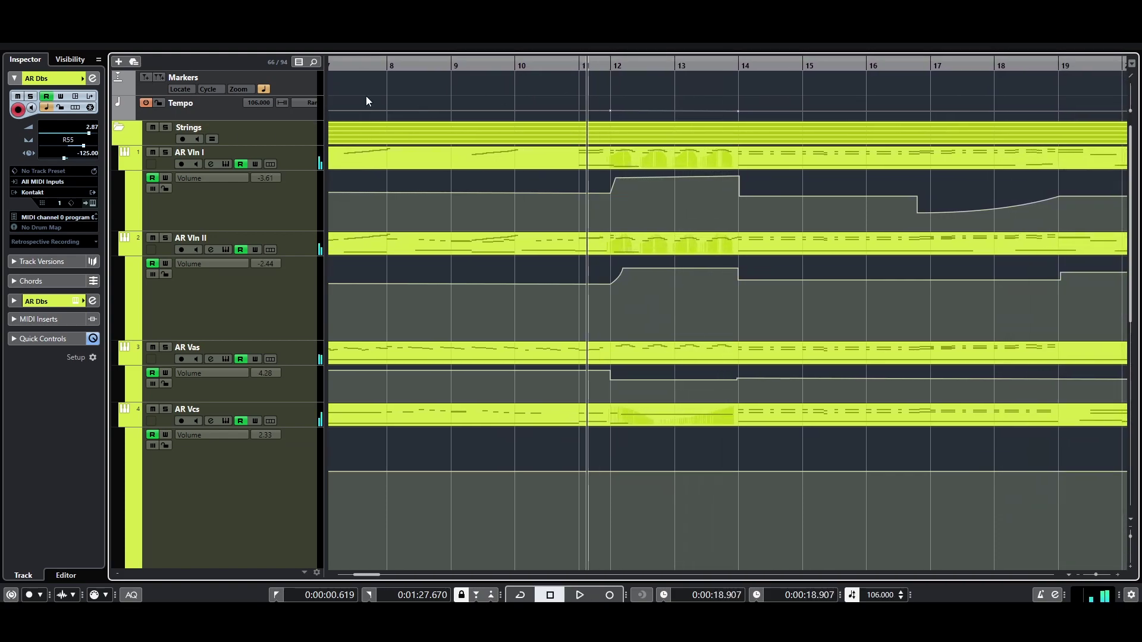
left_click(164, 127)
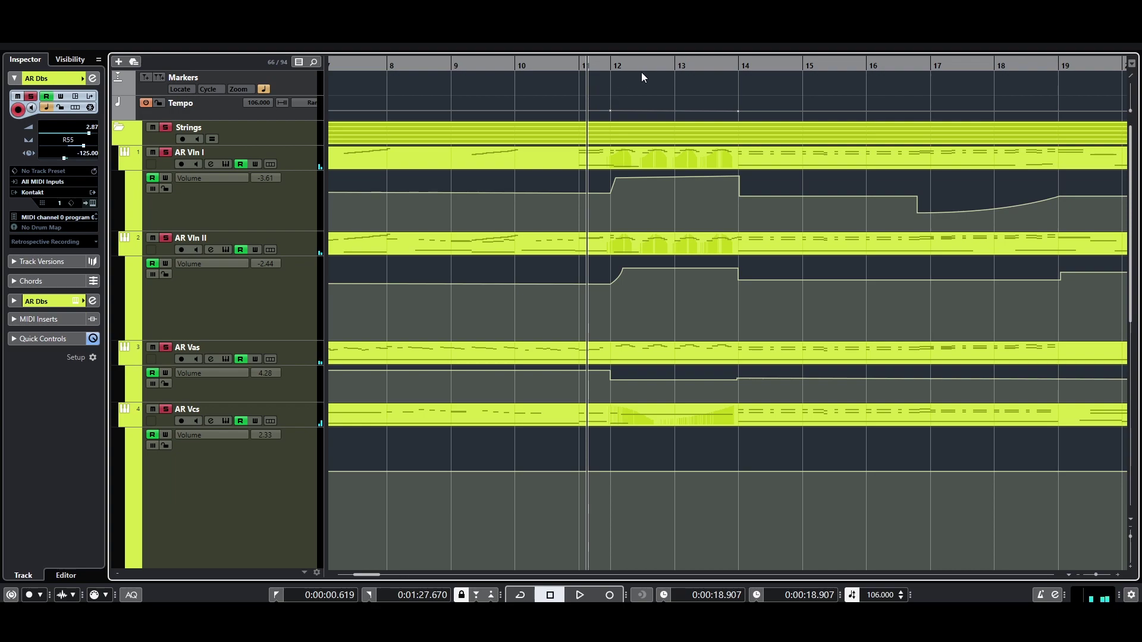
- Play the soloed strings from about bar 11 to past bar 14, and replay the transition from about bar 13.8
left_click(579, 68)
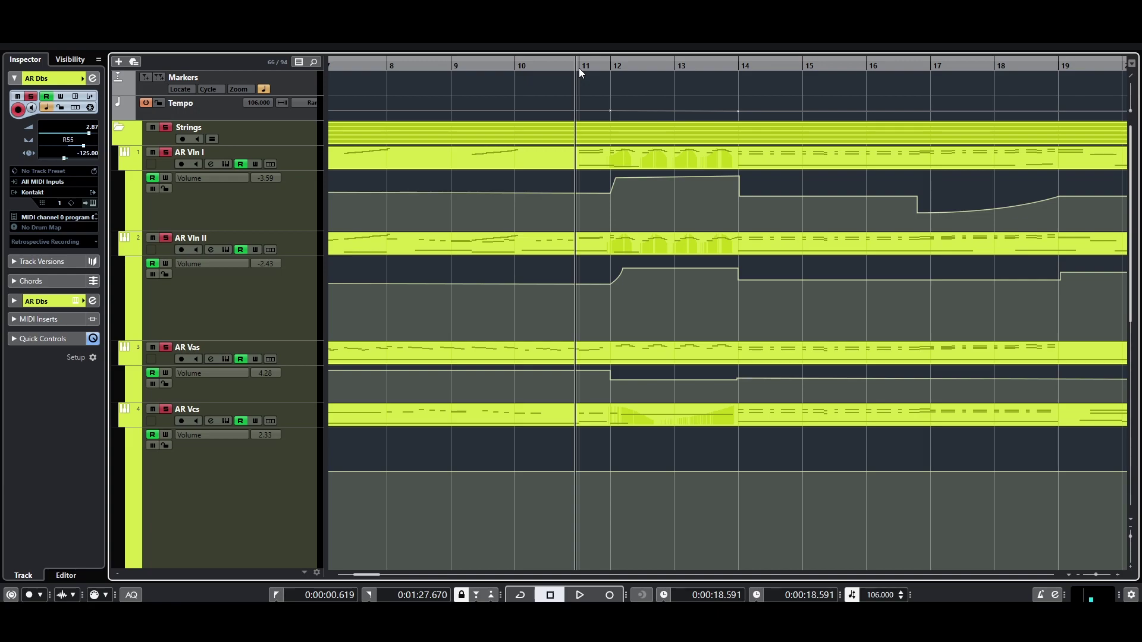
key("space")
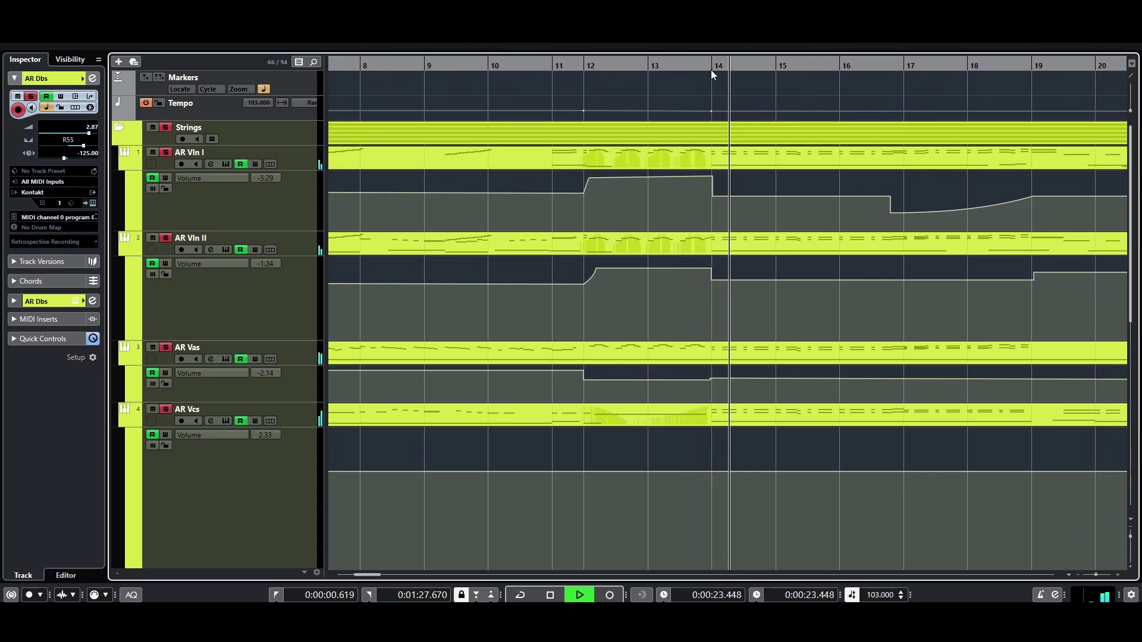
key("space")
left_click_drag(709, 64, 719, 130)
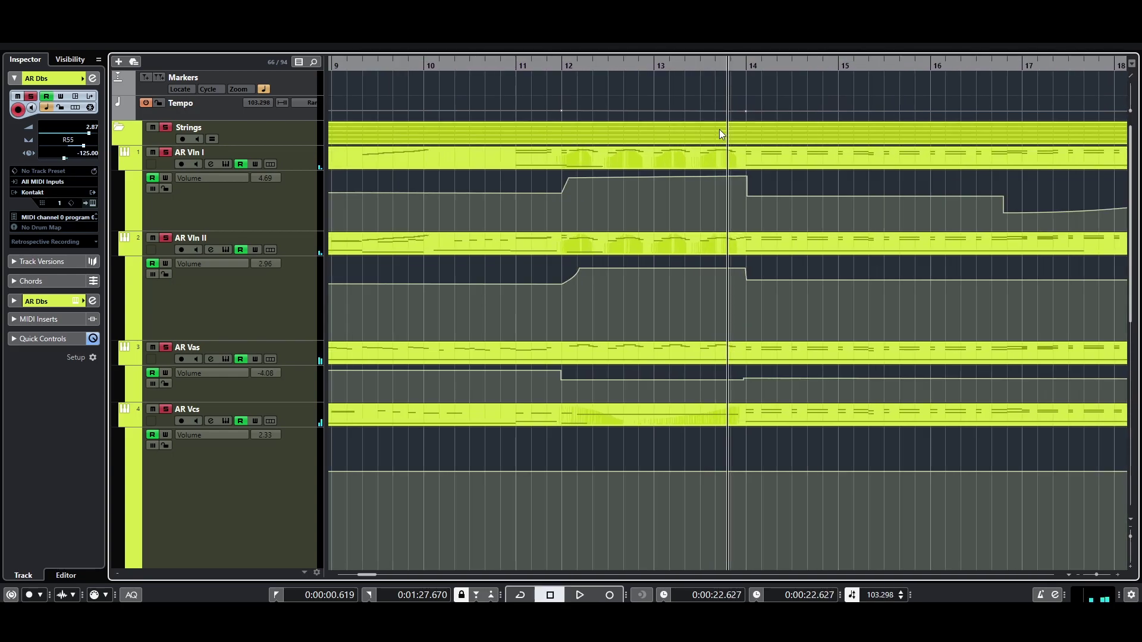
key("space")
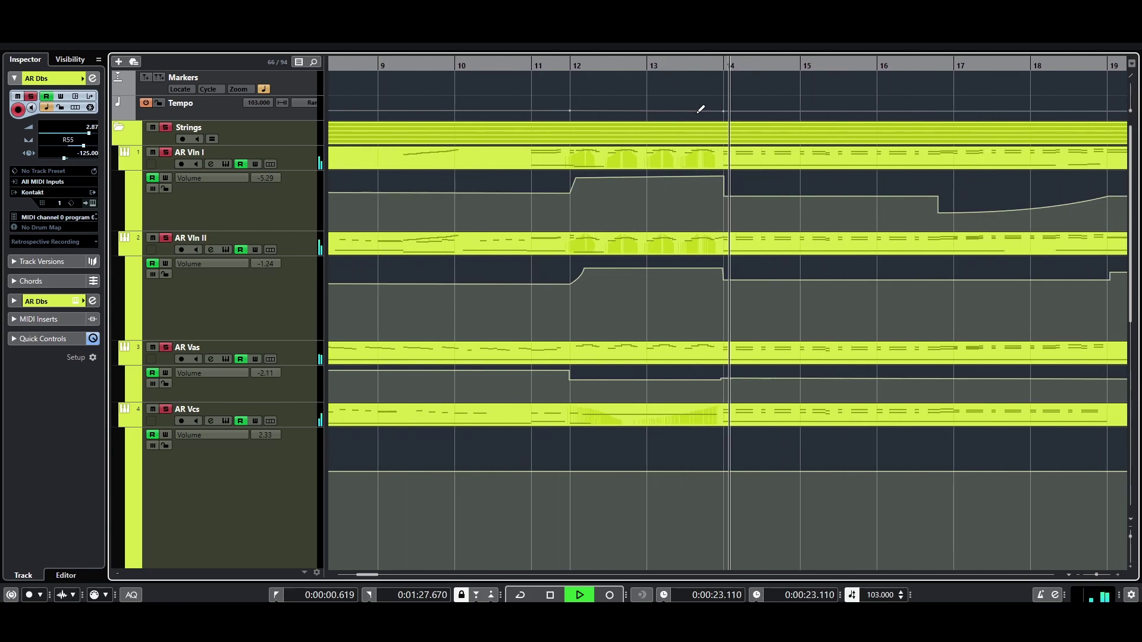
key("space")
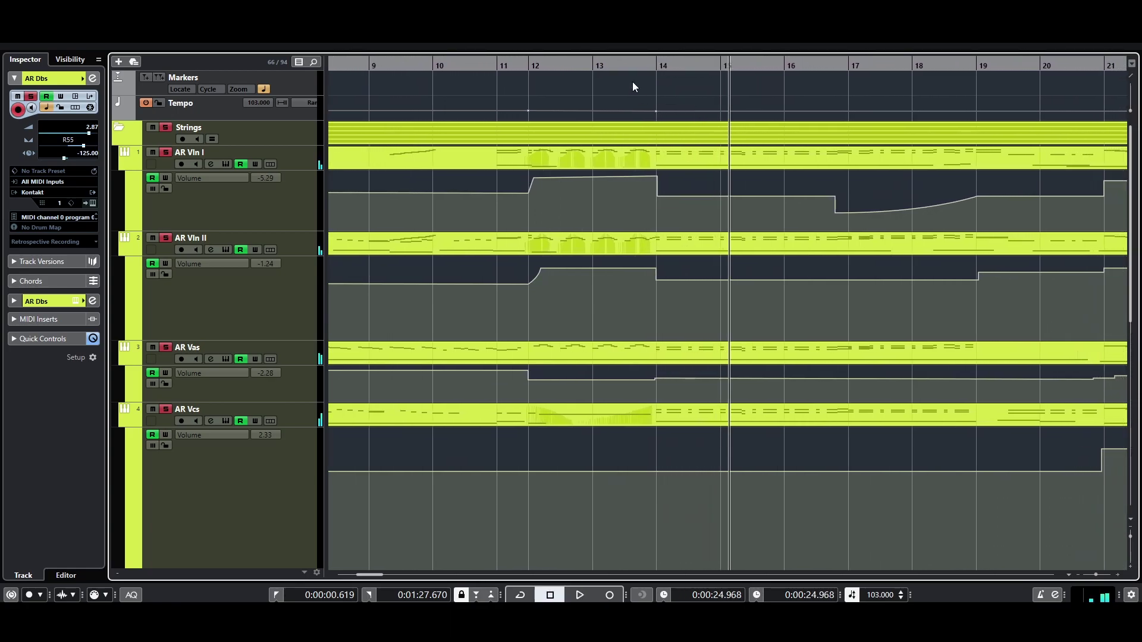
- Play the soloed strings from about bar 13.8 to bar 17.5 while looking over the string parts and their volume curves
left_click(645, 62)
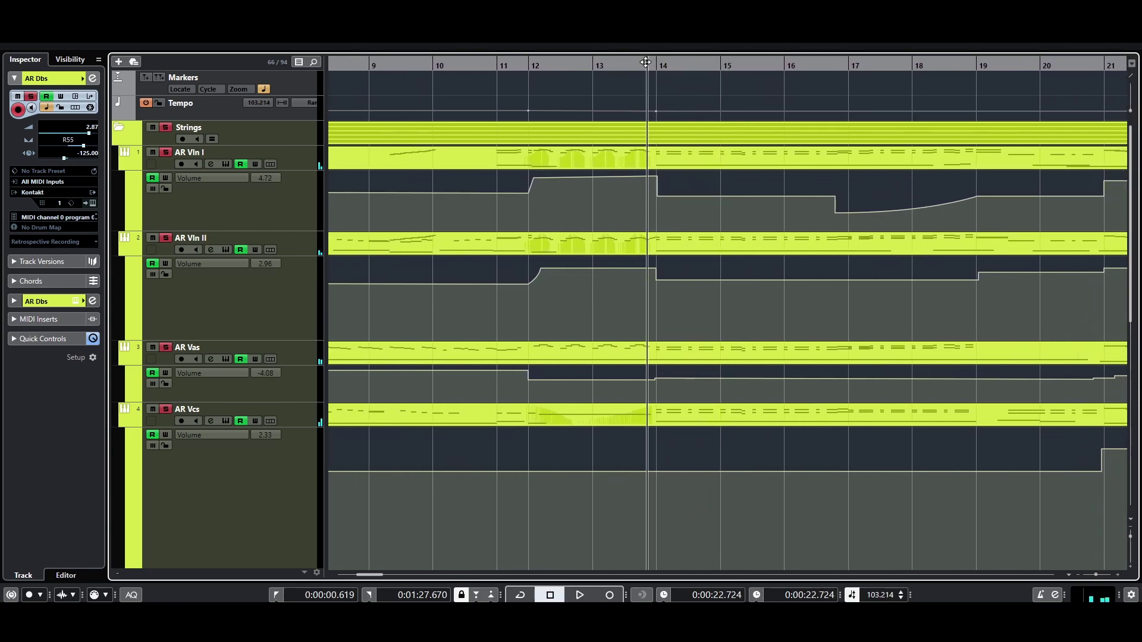
key("space")
scroll(747, 413, "down", 5)
scroll(756, 408, "up", 3)
scroll(782, 406, "up", 3)
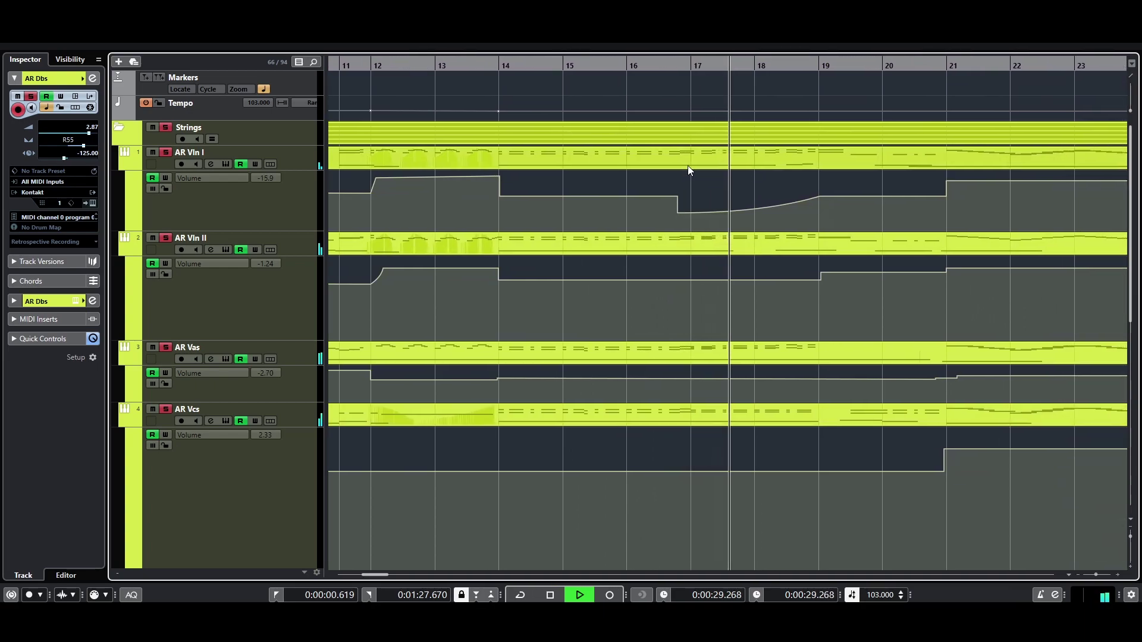
- Play the soloed strings from about bar 16.8 to bar 20, following the AR Vln I volume rise
left_click(625, 66)
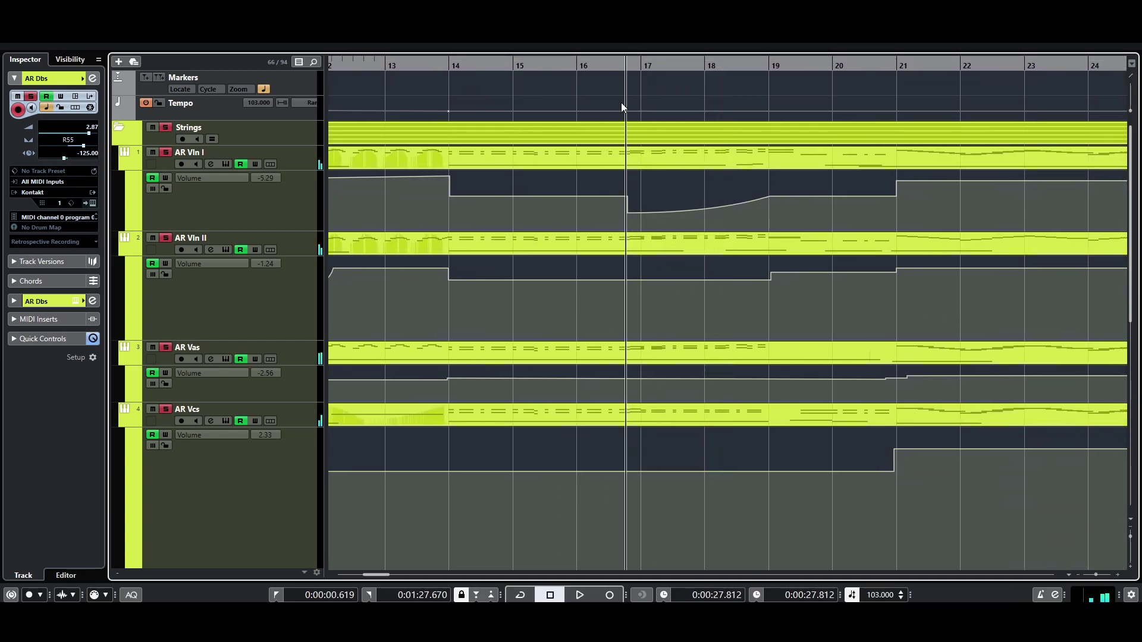
key("space")
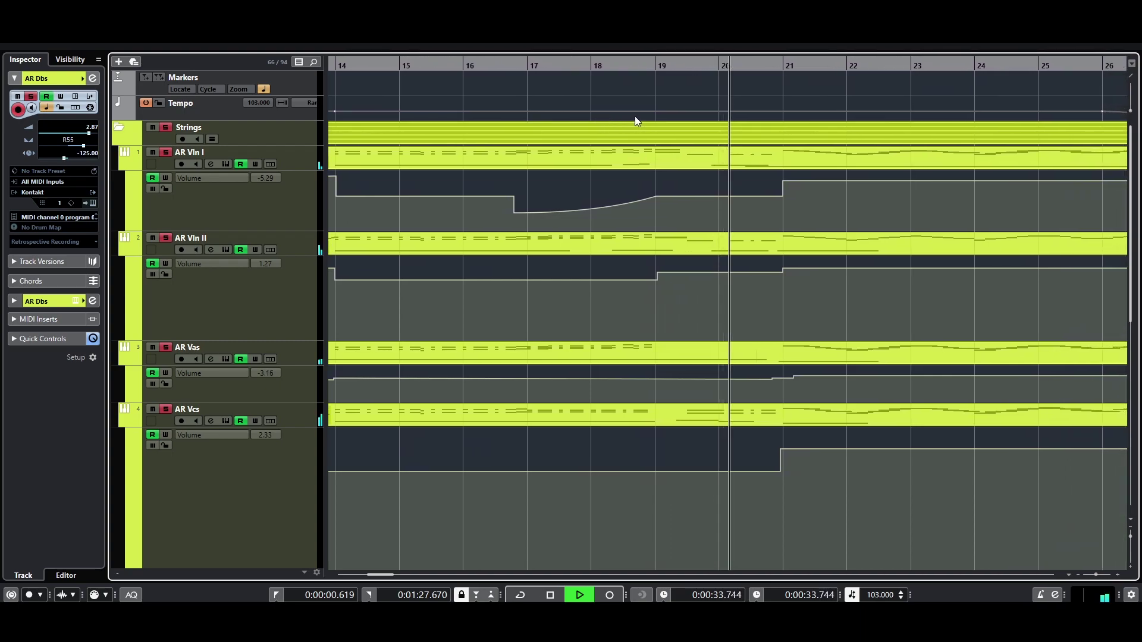
key("space")
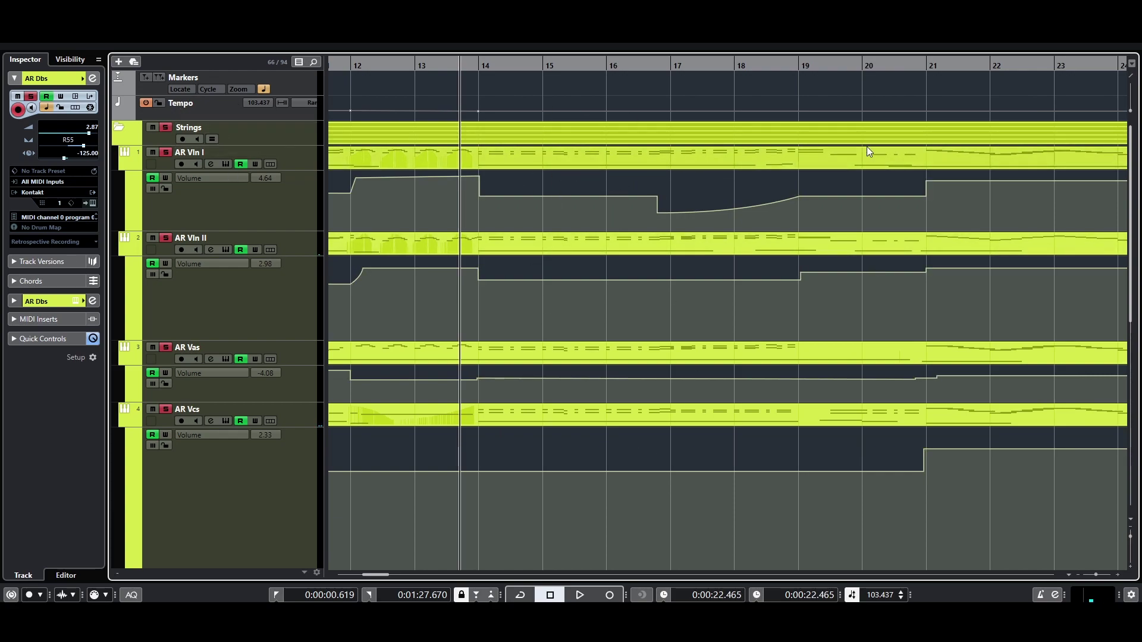
- Play the full orchestra from about bar 13.7 to bar 20 with Strings unsoloed, and solo the Strings folder again
key("space")
left_click(166, 126)
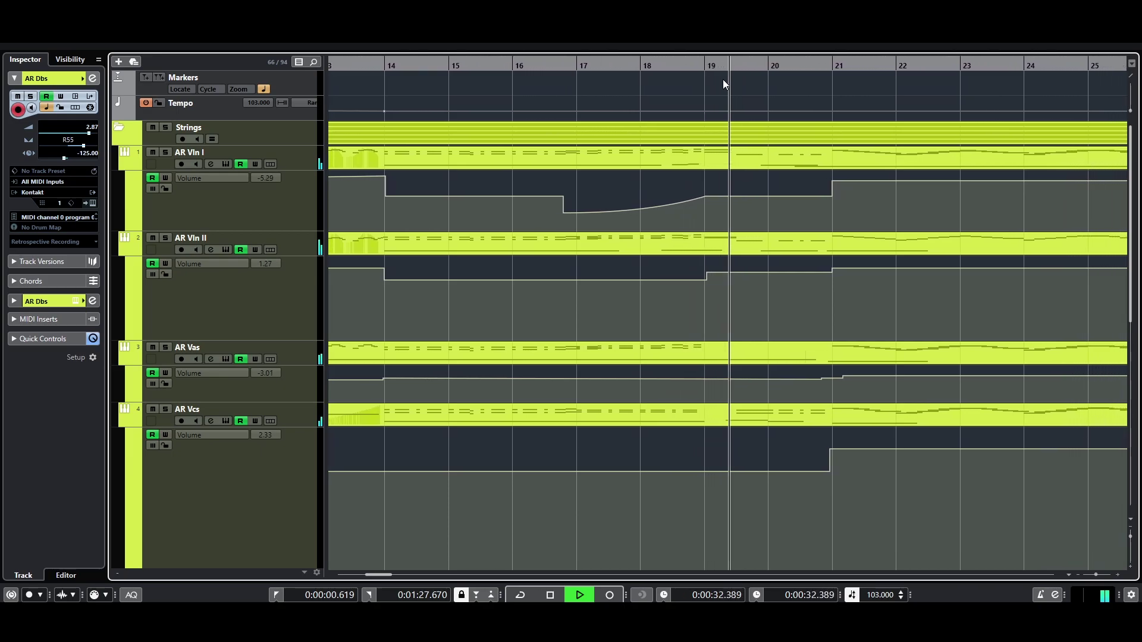
key("space")
left_click(166, 128)
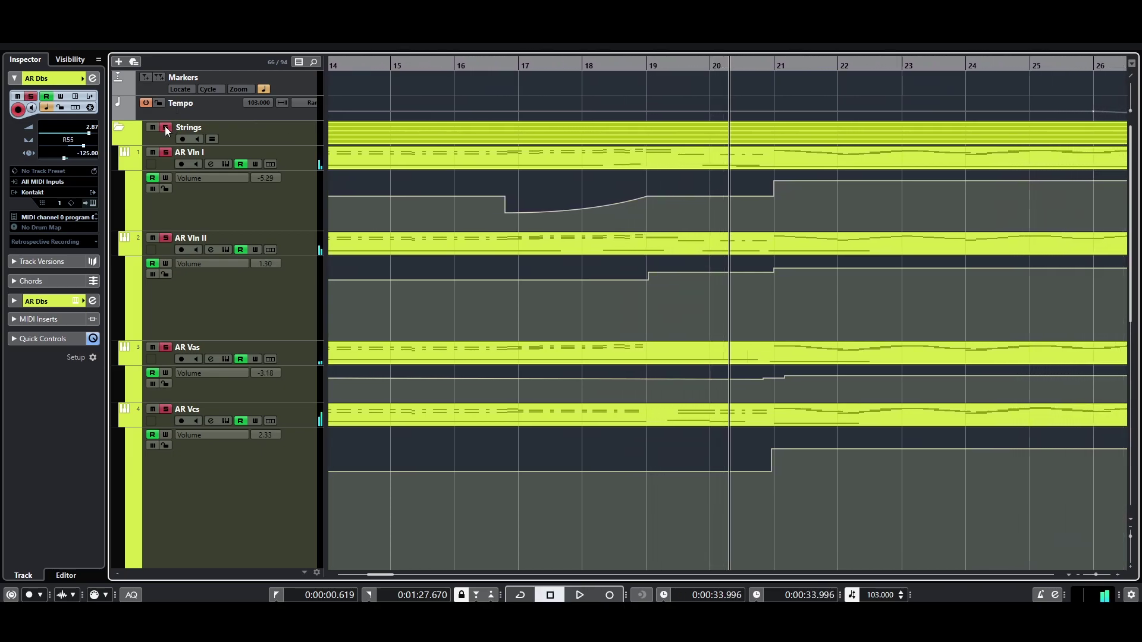
- Look over the strings down to AR Dbs, and play them soloed from about bar 18.4 to past bar 20
left_click(607, 66)
scroll(704, 401, "down", 5)
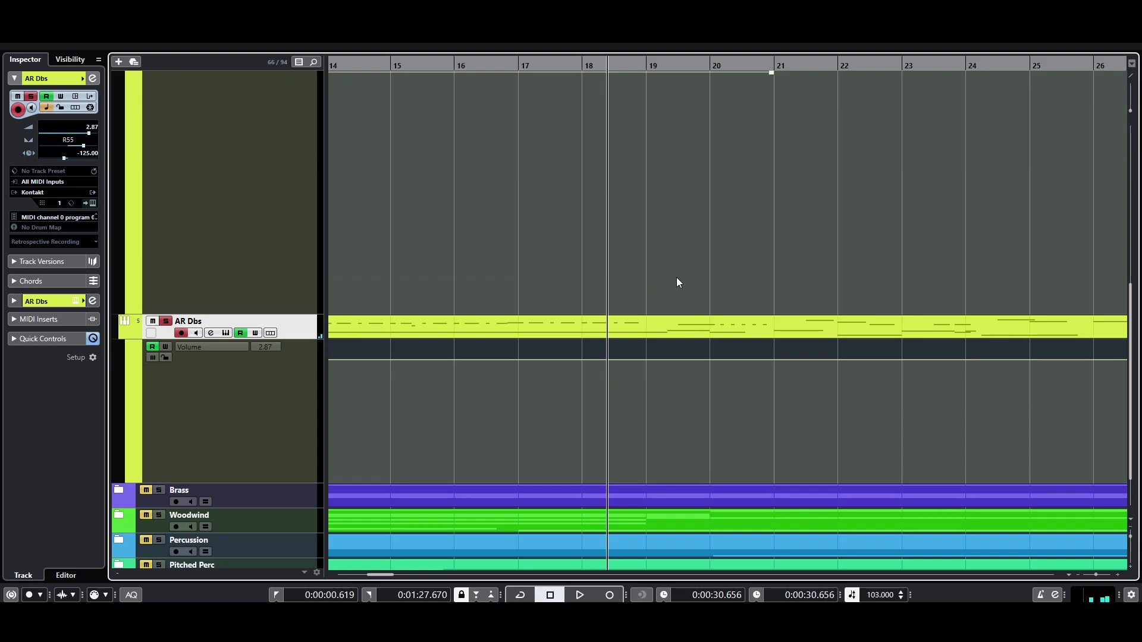
scroll(675, 278, "up", 5)
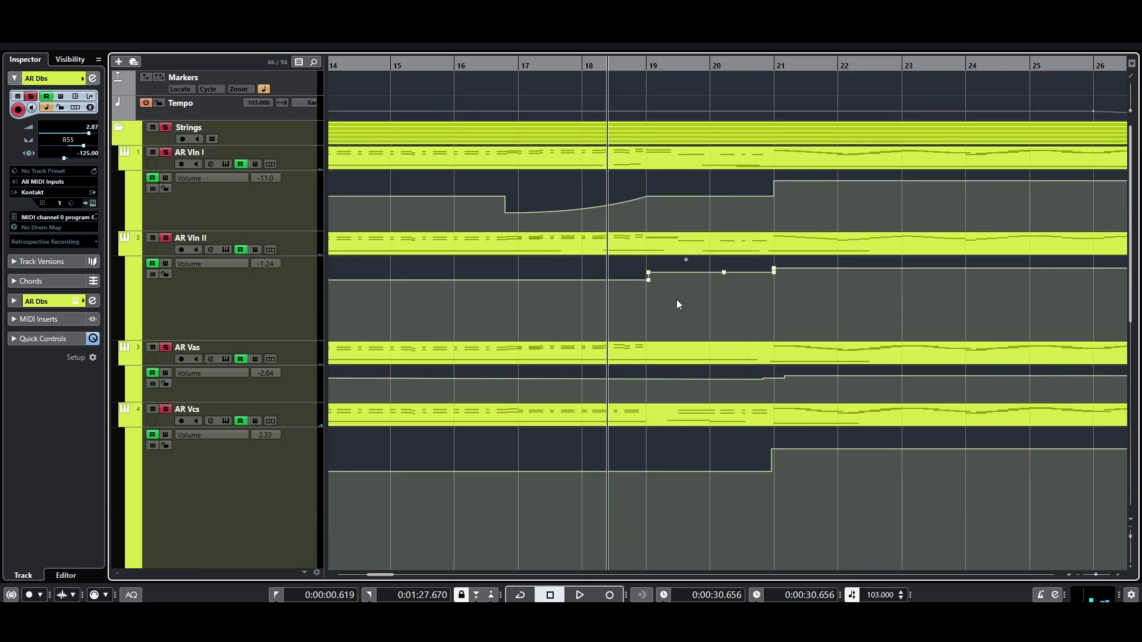
key("space")
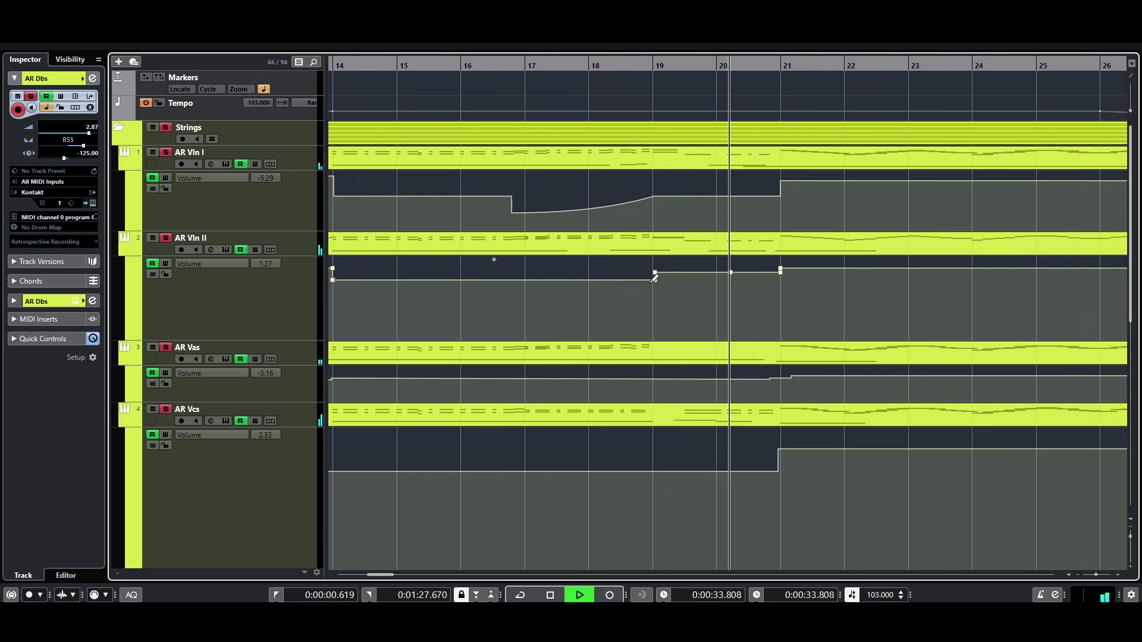
key("space")
- Play the soloed strings from about bar 20.6 to bar 26.4 while examining every part and volume curve down to AR Dbs
left_click_drag(762, 73, 712, 95)
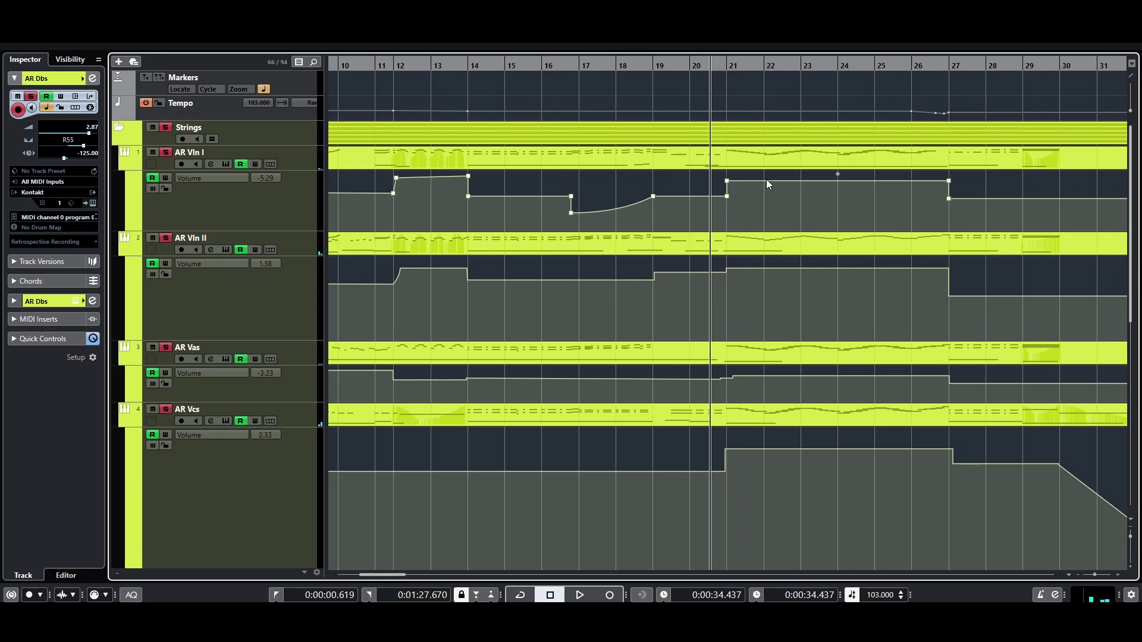
scroll(810, 323, "down", 10)
scroll(752, 309, "up", 10)
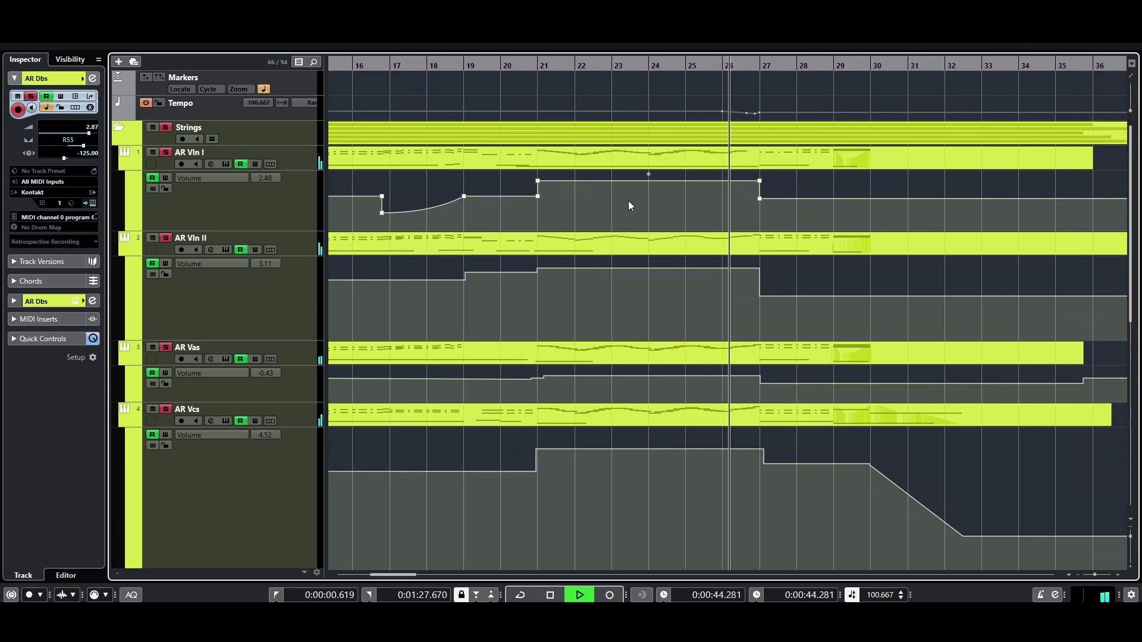
scroll(628, 201, "down", 6)
key("space")
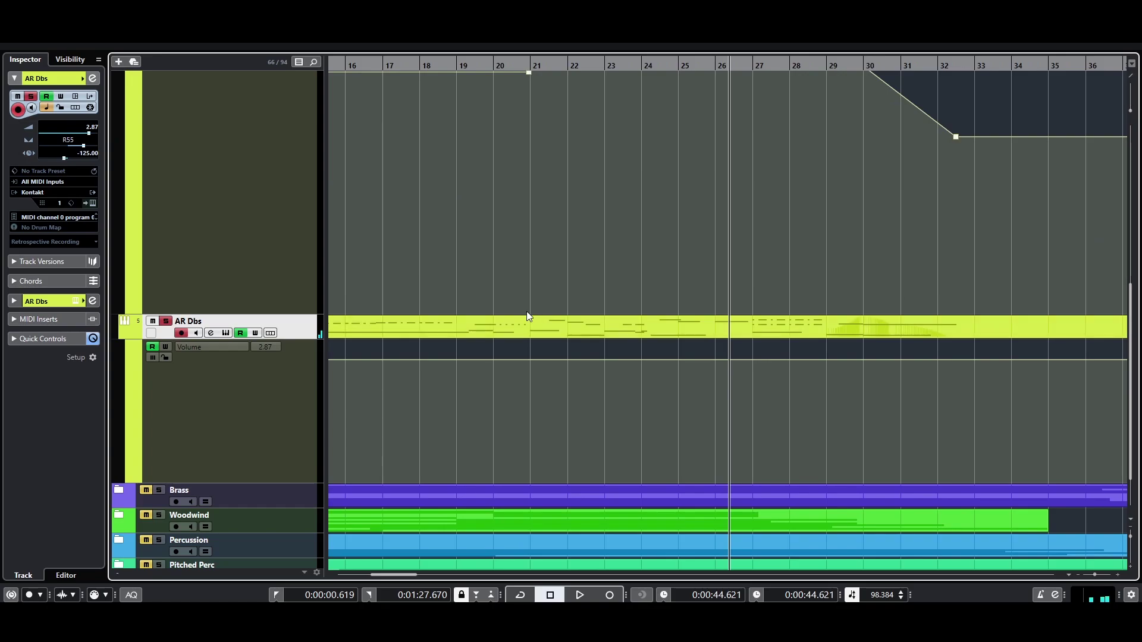
- Solo only AR Vln I instead of the whole Strings folder and play it from about bar 20.5
scroll(587, 256, "up", 8)
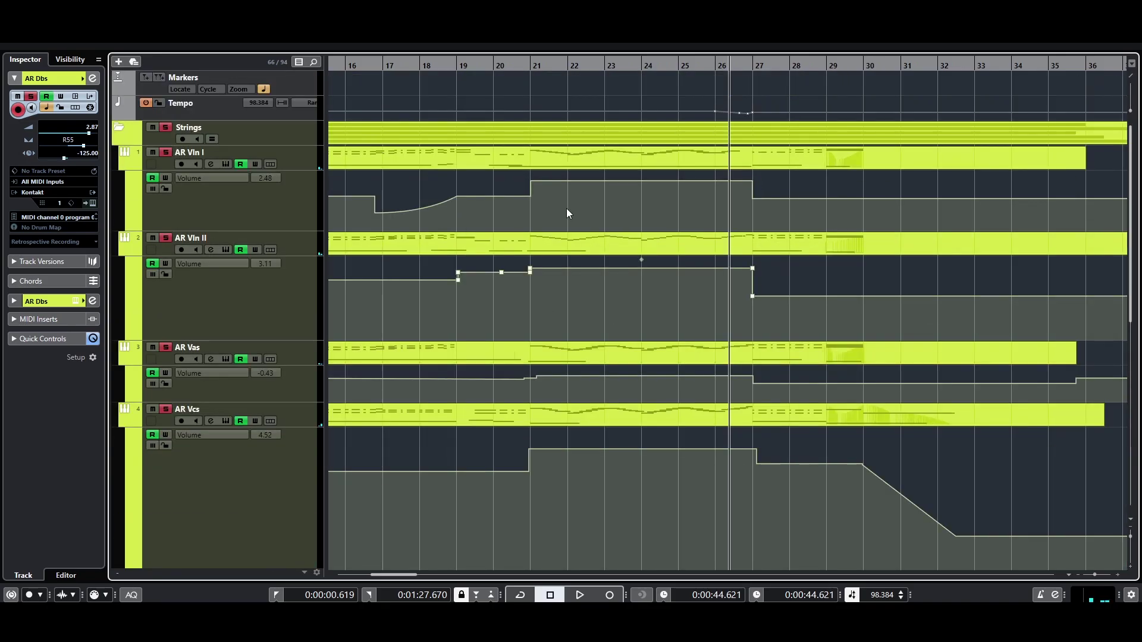
left_click(514, 72)
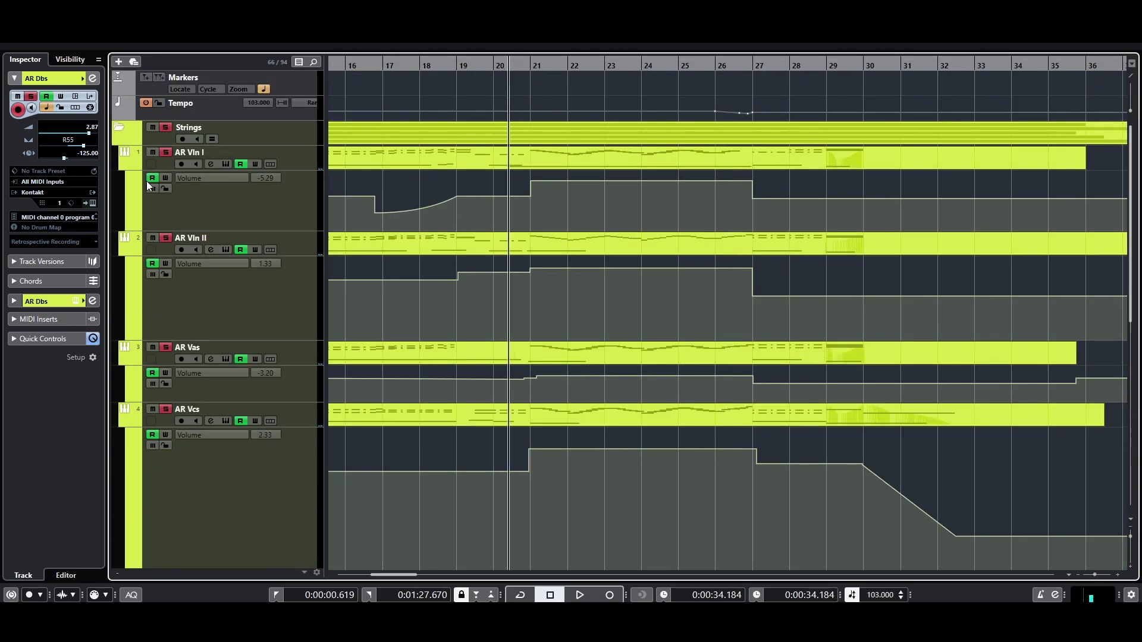
left_click(163, 127)
left_click(163, 129)
left_click(165, 129)
left_click(167, 152)
key("space")
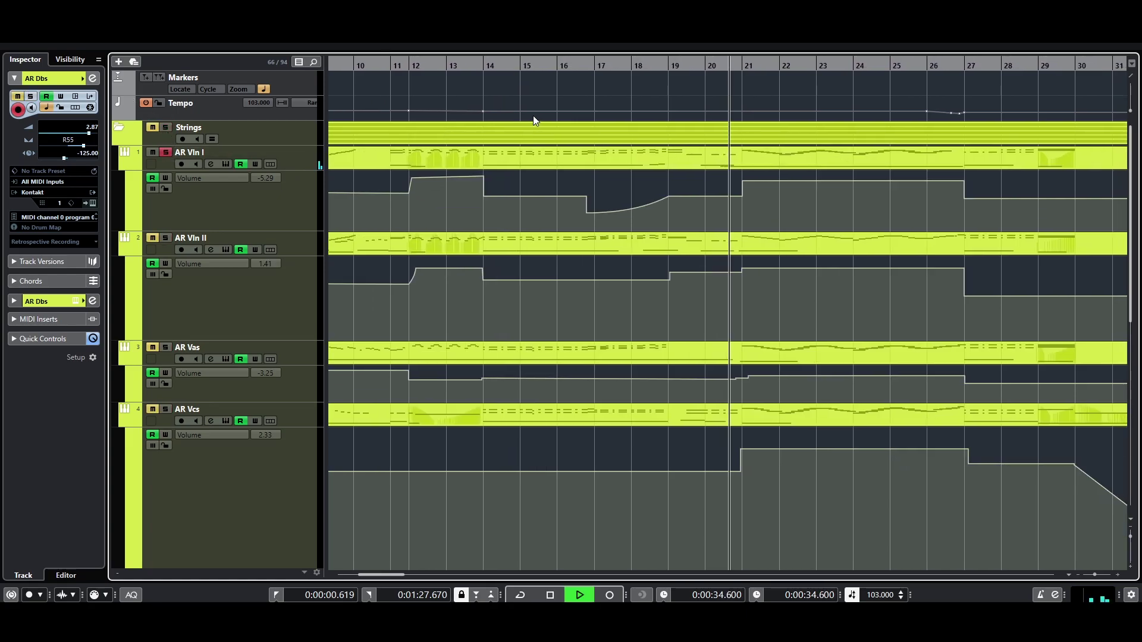
left_click(674, 64)
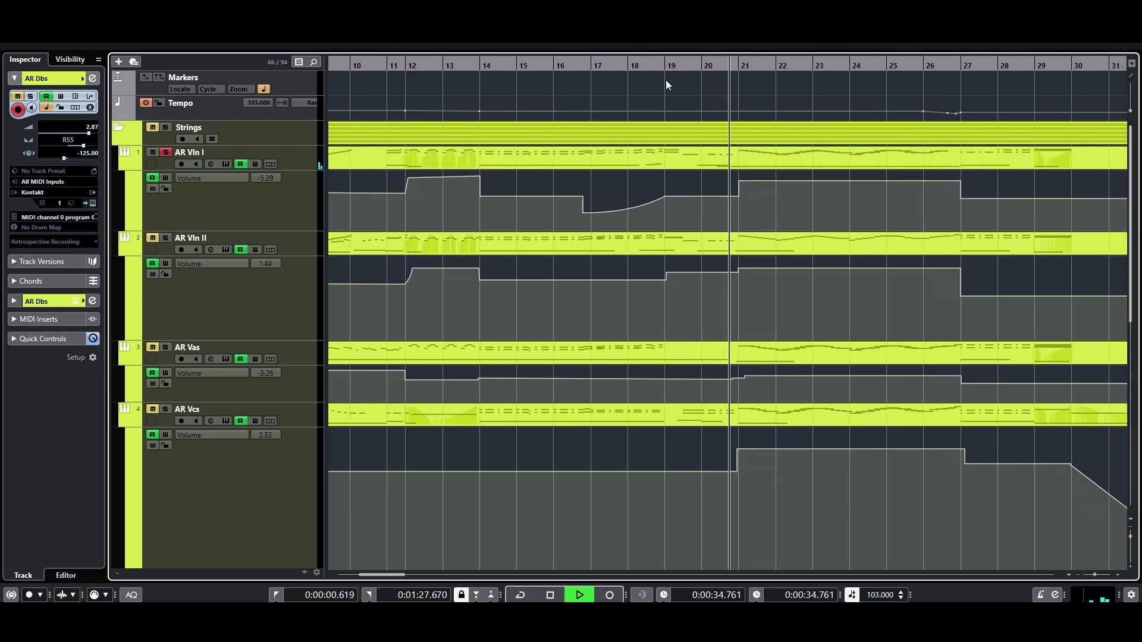
- Open the AR Vln I part's notes, trim the start of the long C-2 note to 20.6.1.73, and return to the project
left_click(699, 162)
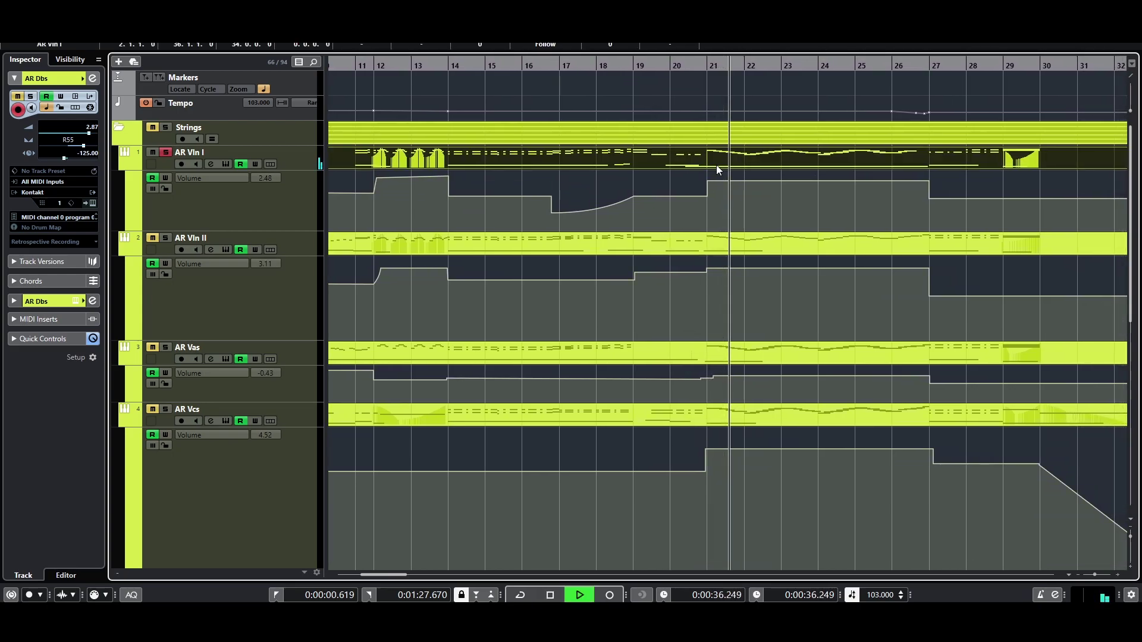
double_click(471, 170)
scroll(470, 369, "down", 3)
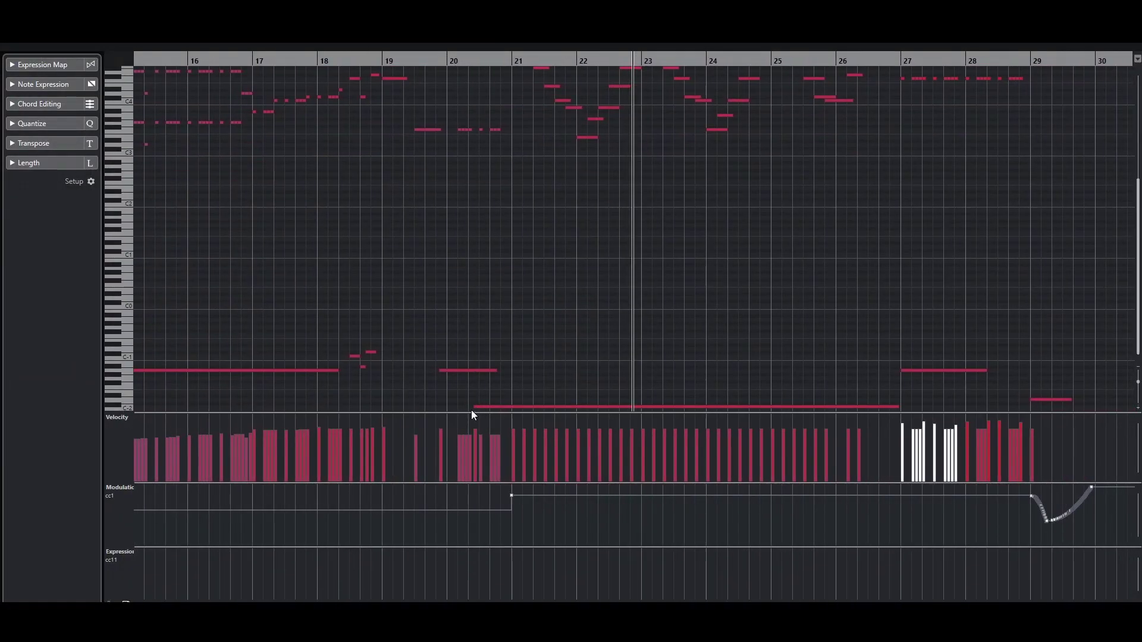
left_click_drag(473, 409, 505, 407)
scroll(519, 227, "up", 4)
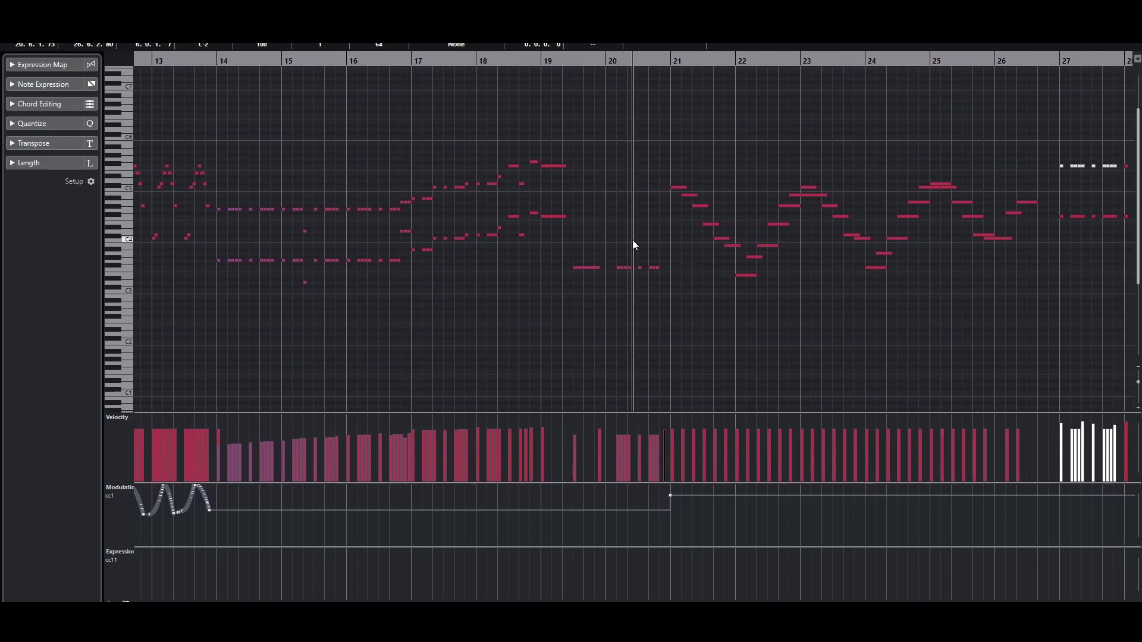
key("ctrl+e")
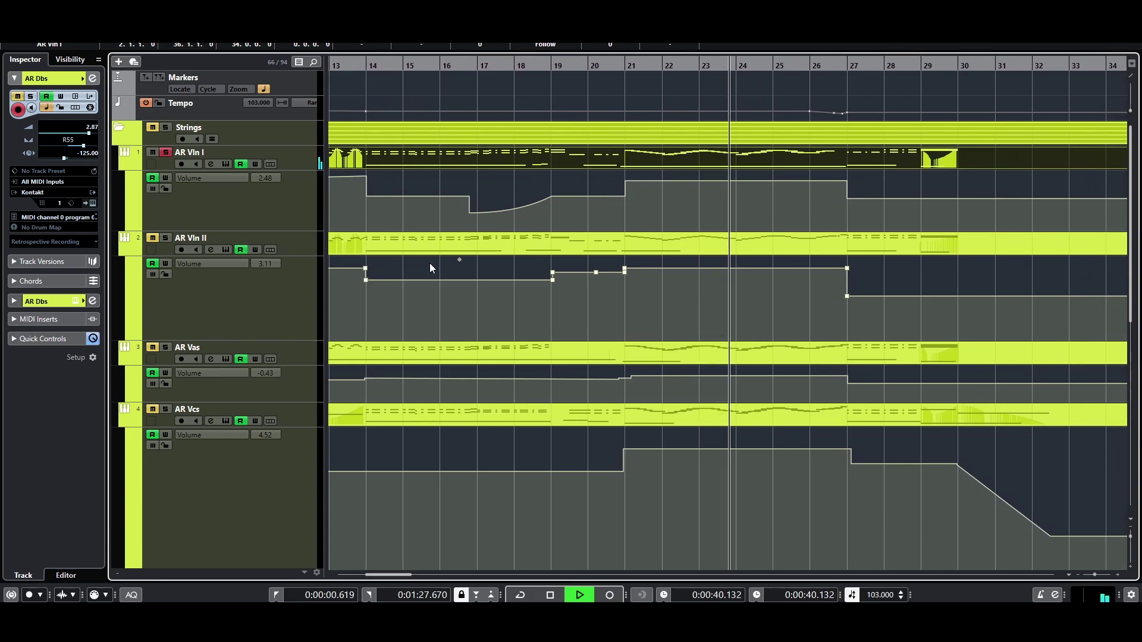
- Solo AR Vln II in place of AR Vln I and play it from about bar 20.3
key("space")
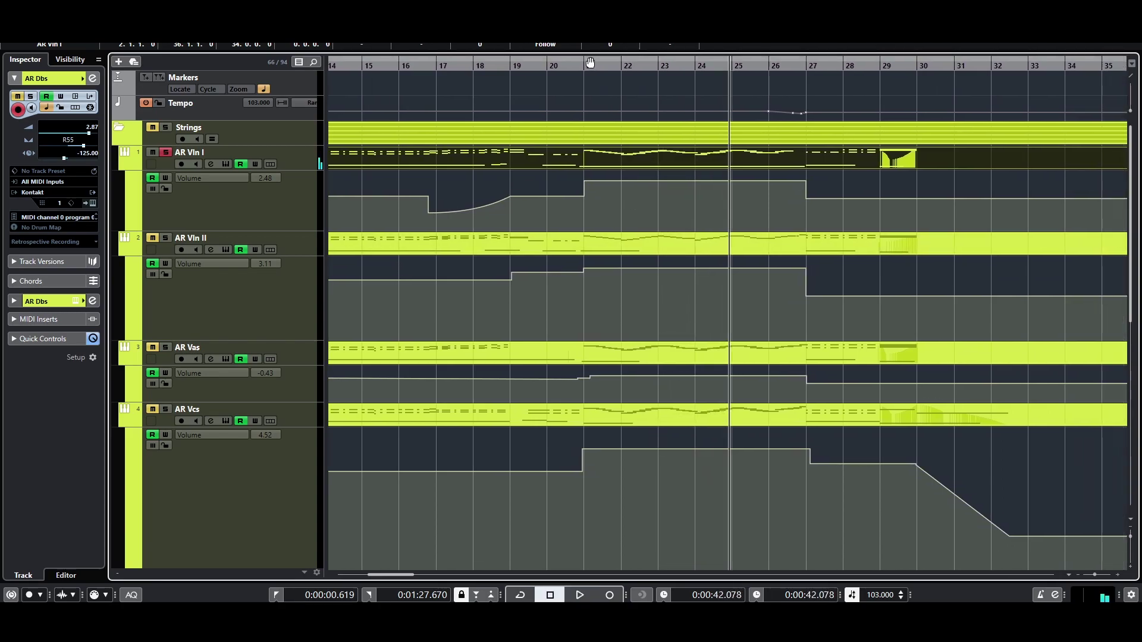
left_click(576, 65)
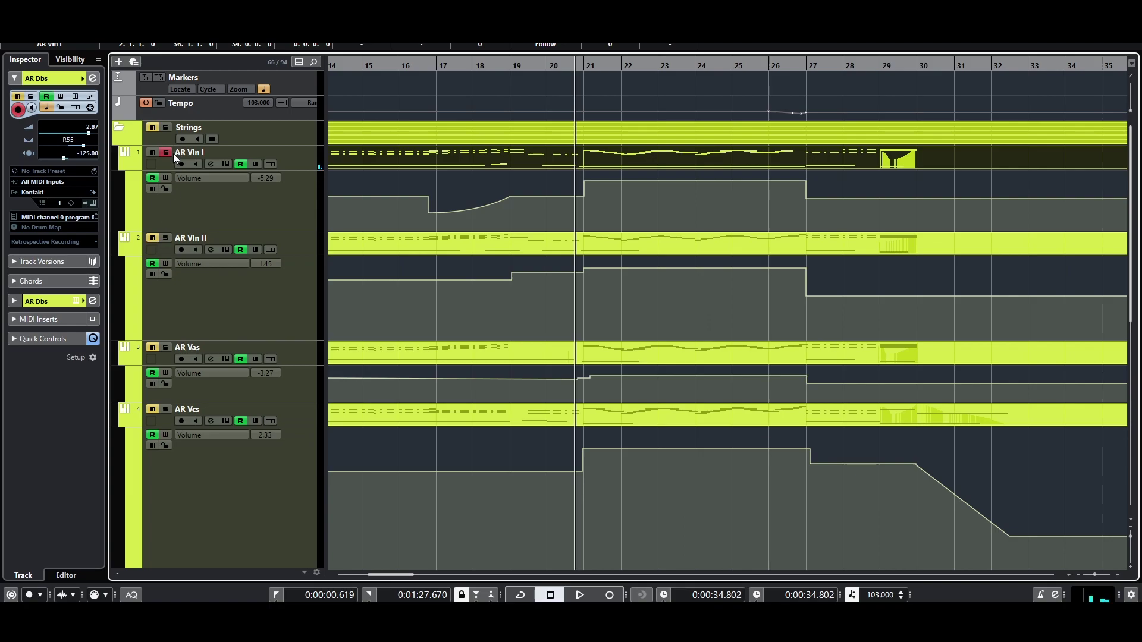
left_click(555, 66)
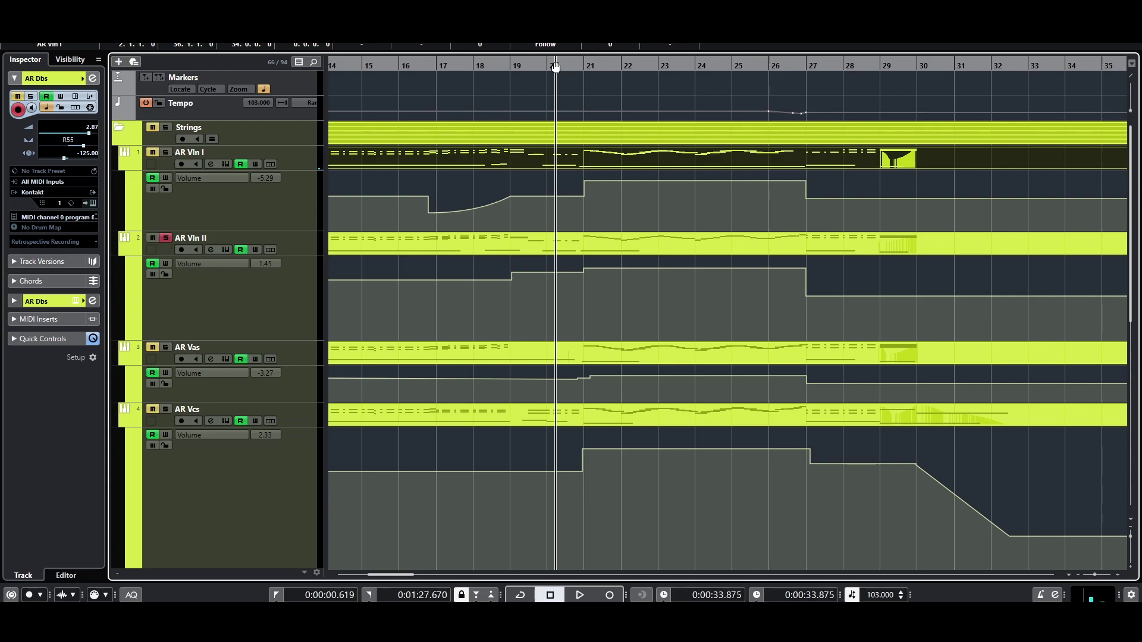
key("space")
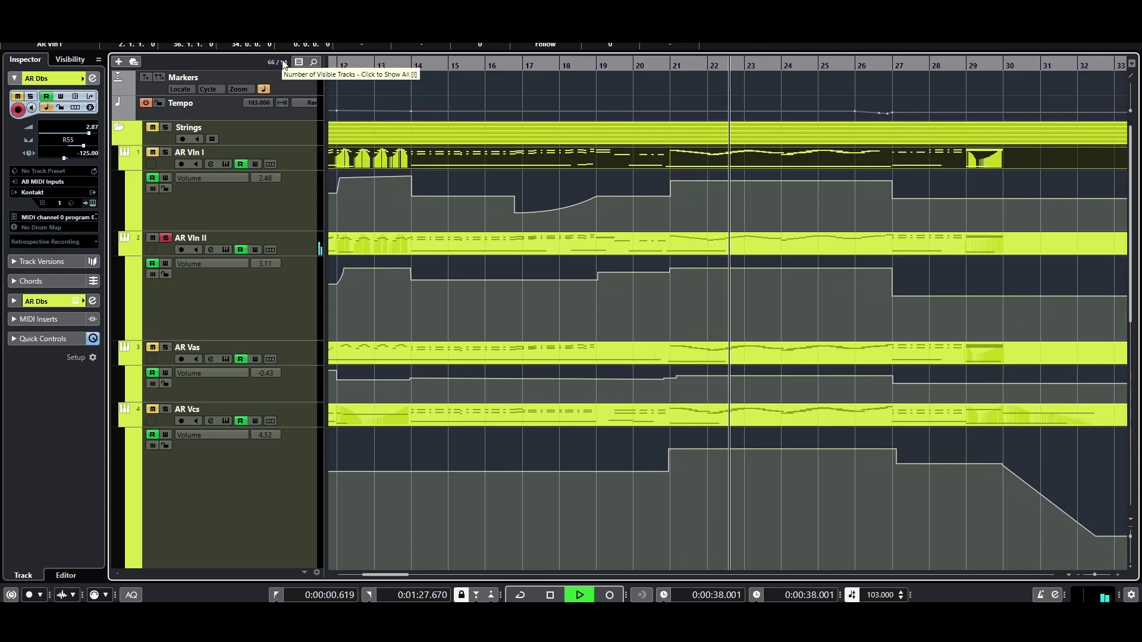
- Play AR Vln I and AR Vln II soloed together from about bar 20.5
key("space")
left_click(634, 63)
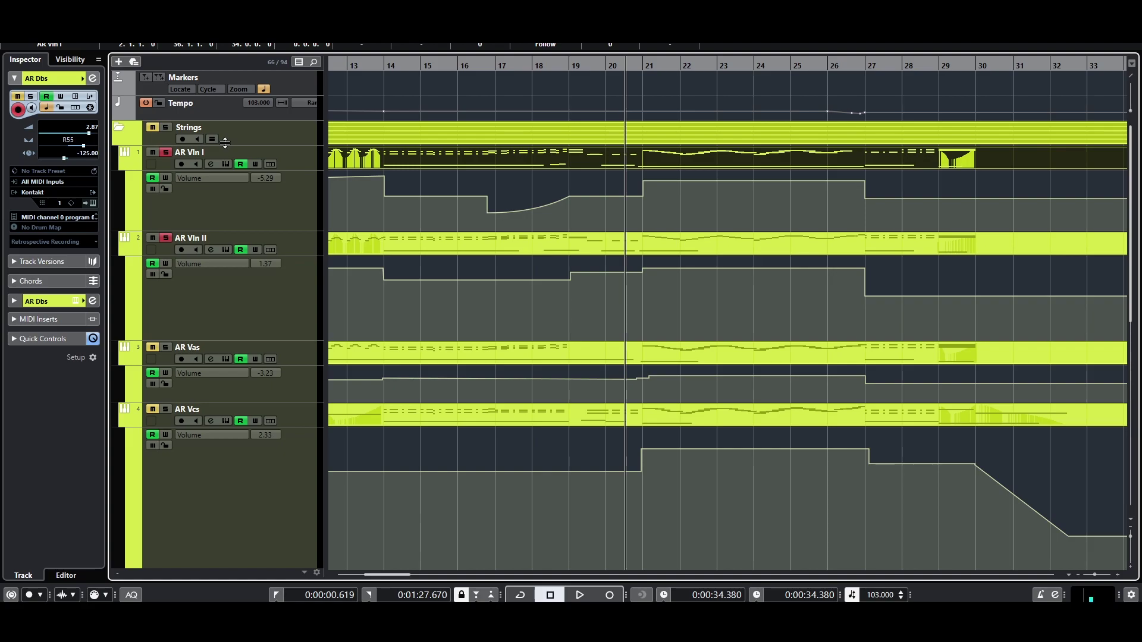
key("space")
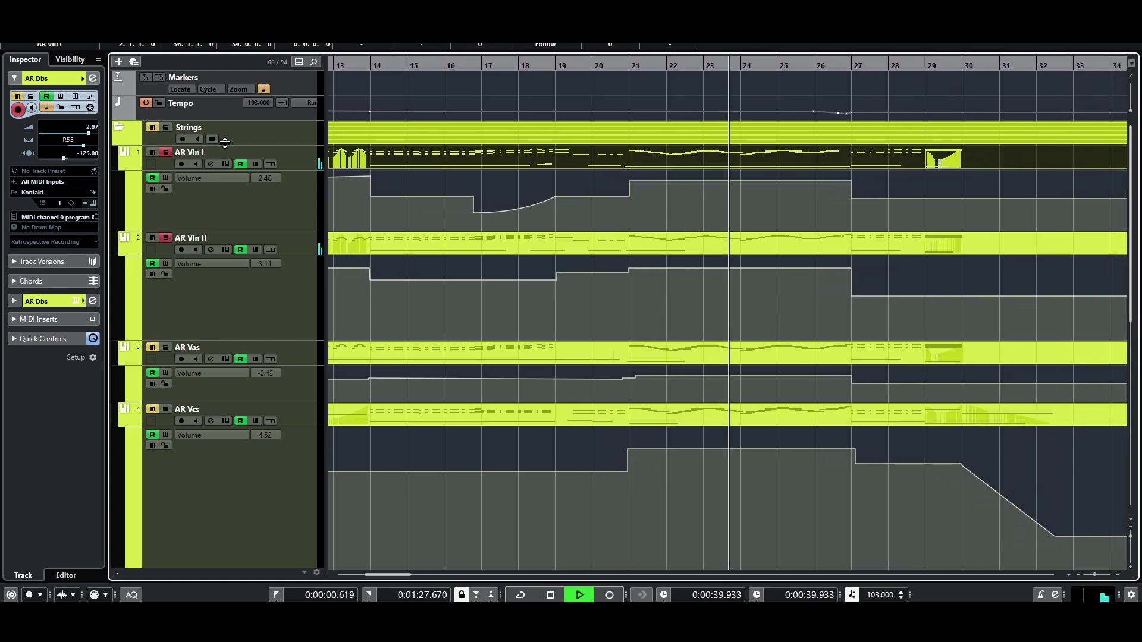
- Add AR Vas and AR Vcs to the soloed violin parts and play the four parts together
key("space")
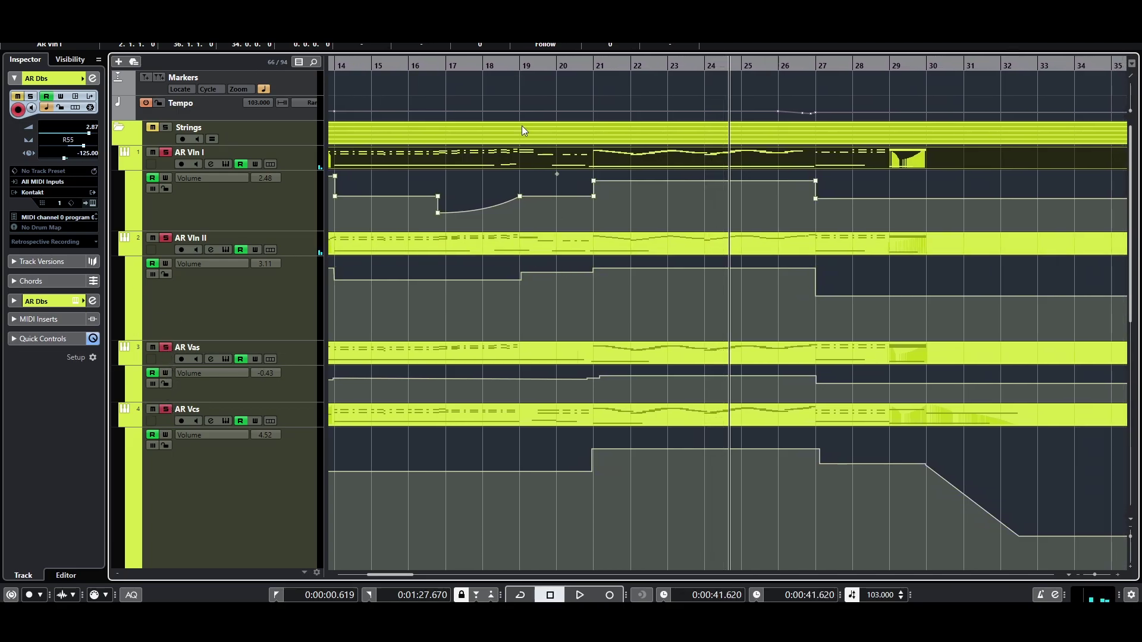
key("space")
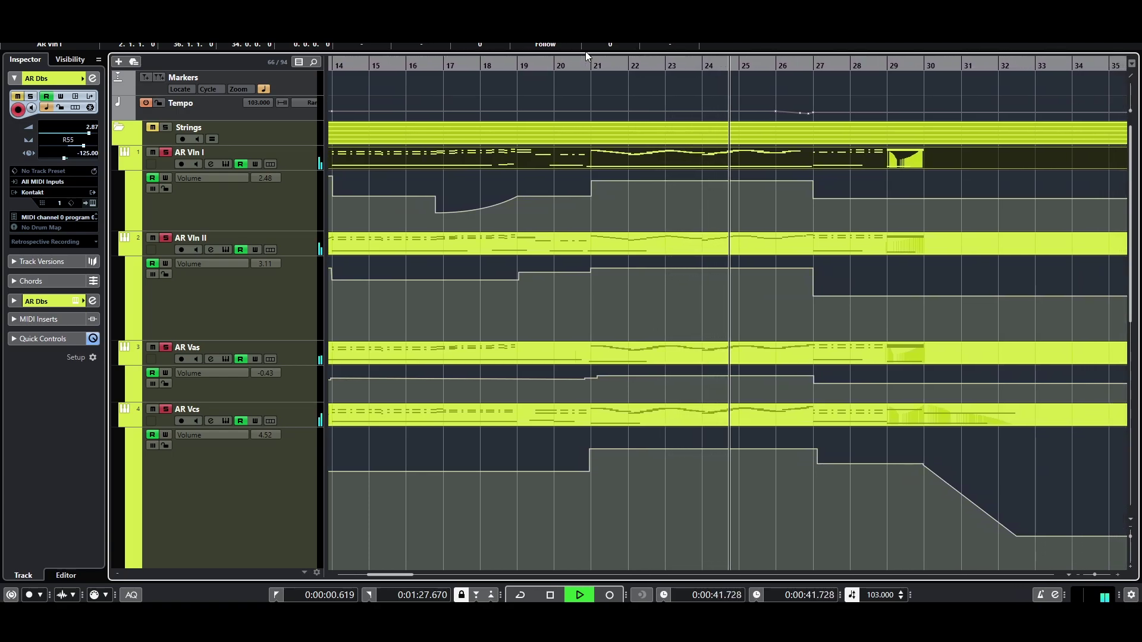
key("g")
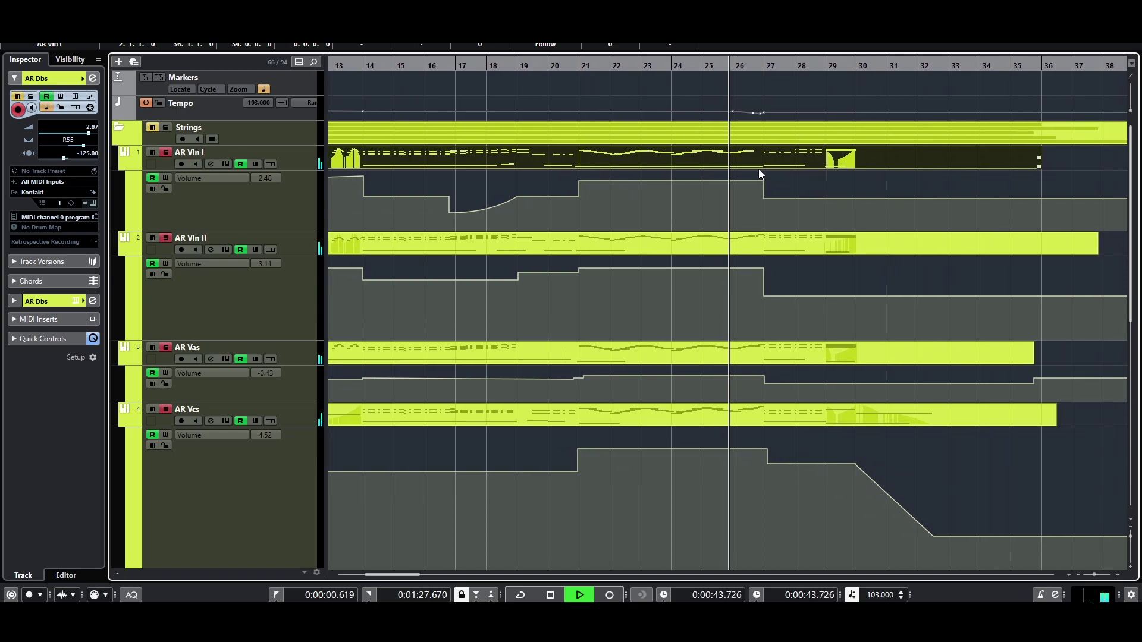
key("space")
key("h")
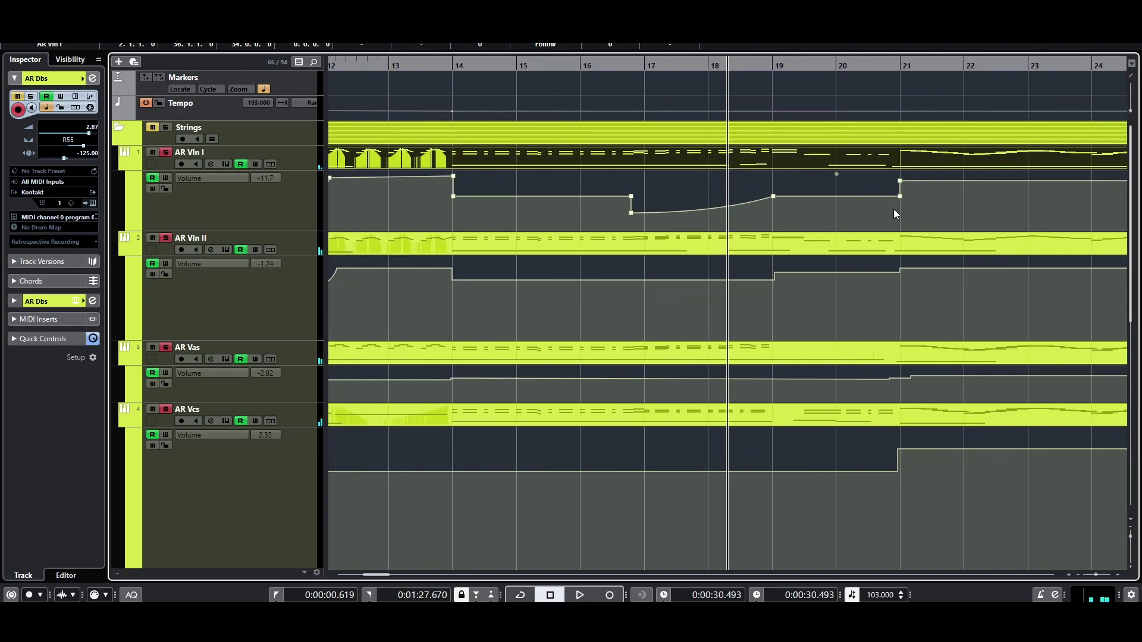
- Replay the four soloed string parts through the passage leading to about bar 29.5
key("g")
key("g")
key("g")
key("g")
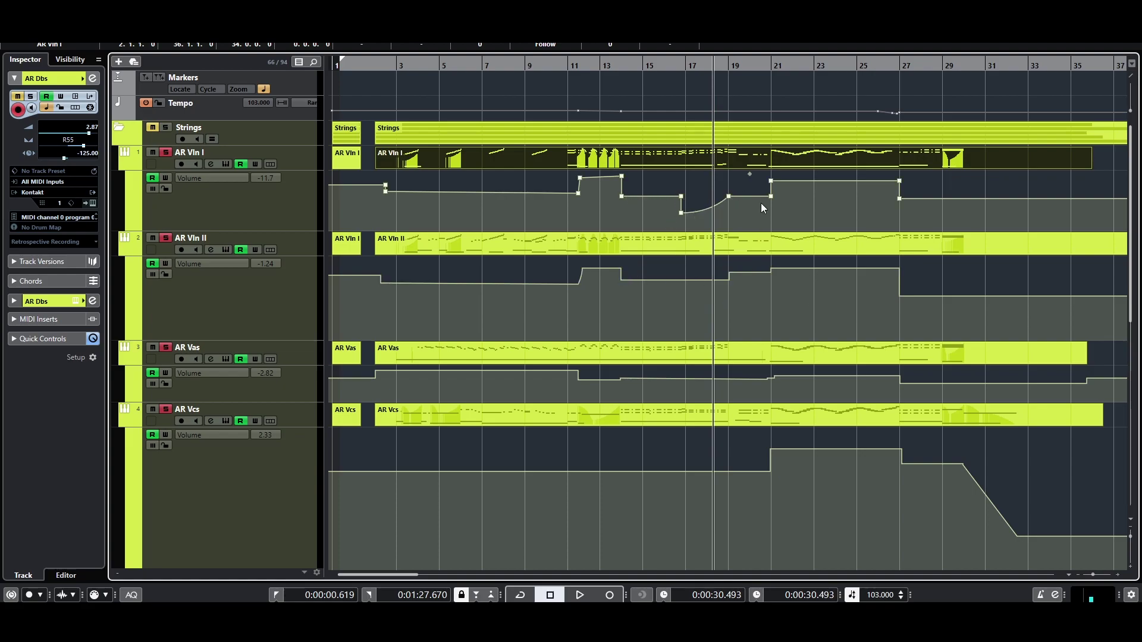
left_click_drag(796, 72, 790, 105)
scroll(874, 279, "down", 5)
scroll(874, 278, "up", 5)
left_click(941, 219)
left_click(922, 73)
key("space")
key("g")
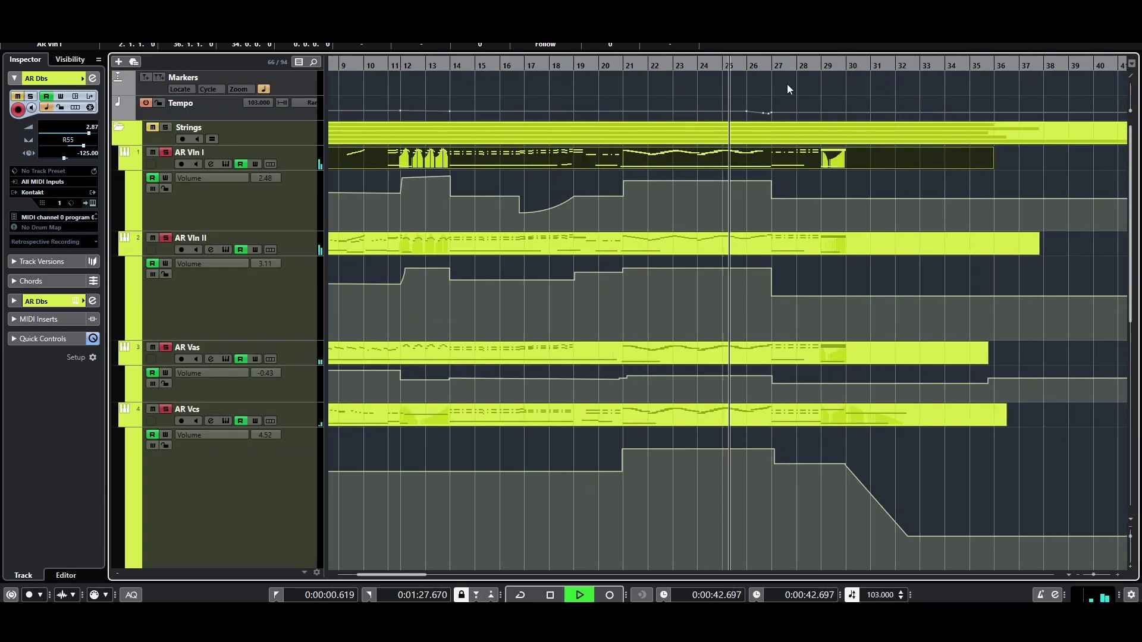
key("h")
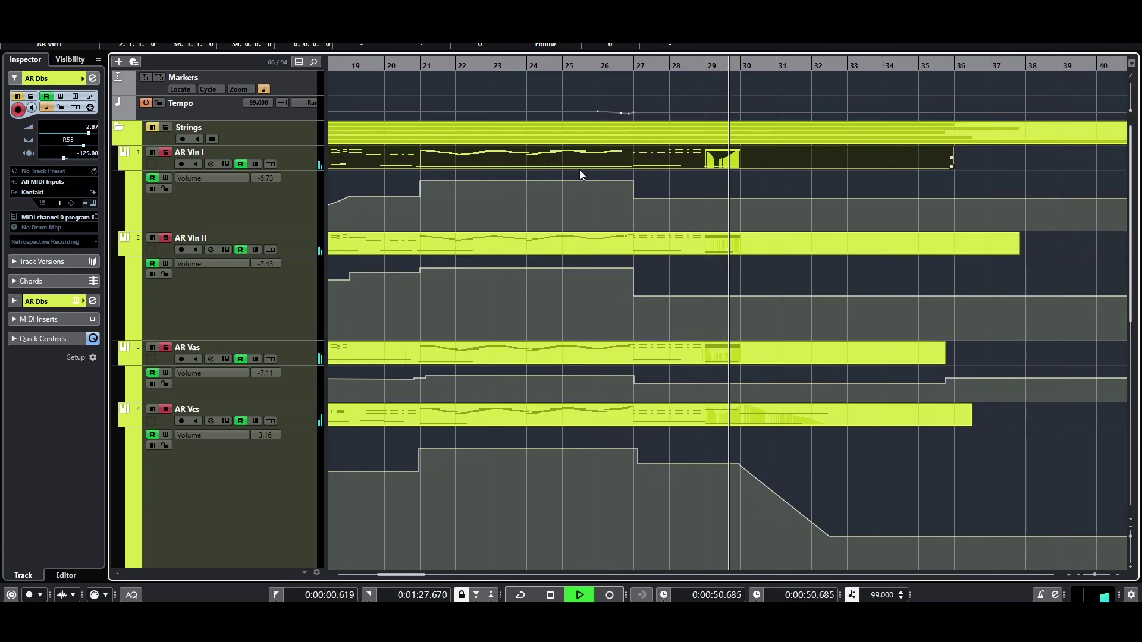
key("space")
- Play the four soloed string parts from about bar 28.5 to hear the ending through bar 32
left_click(591, 61)
scroll(672, 163, "down", 3)
scroll(724, 267, "up", 3)
left_click(681, 64)
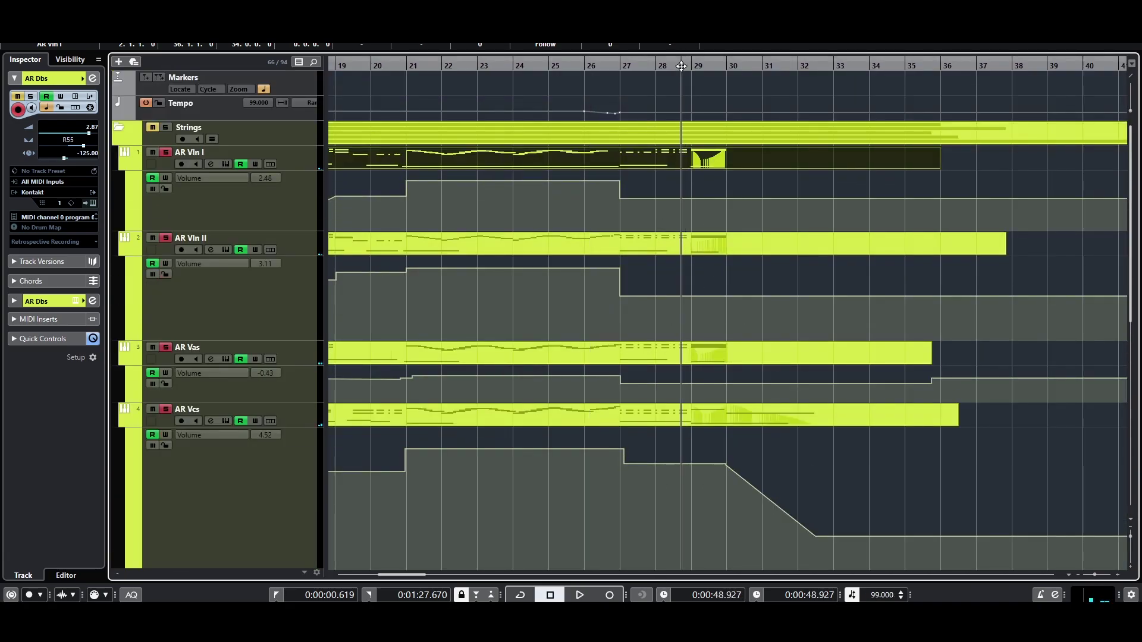
key("space")
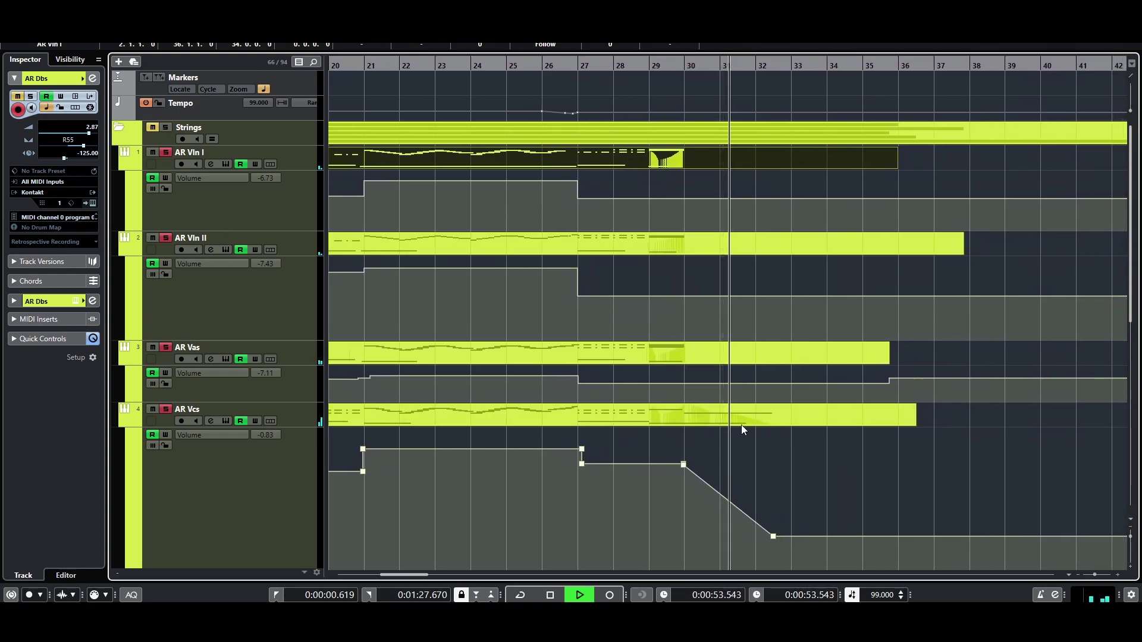
scroll(758, 426, "down", 6)
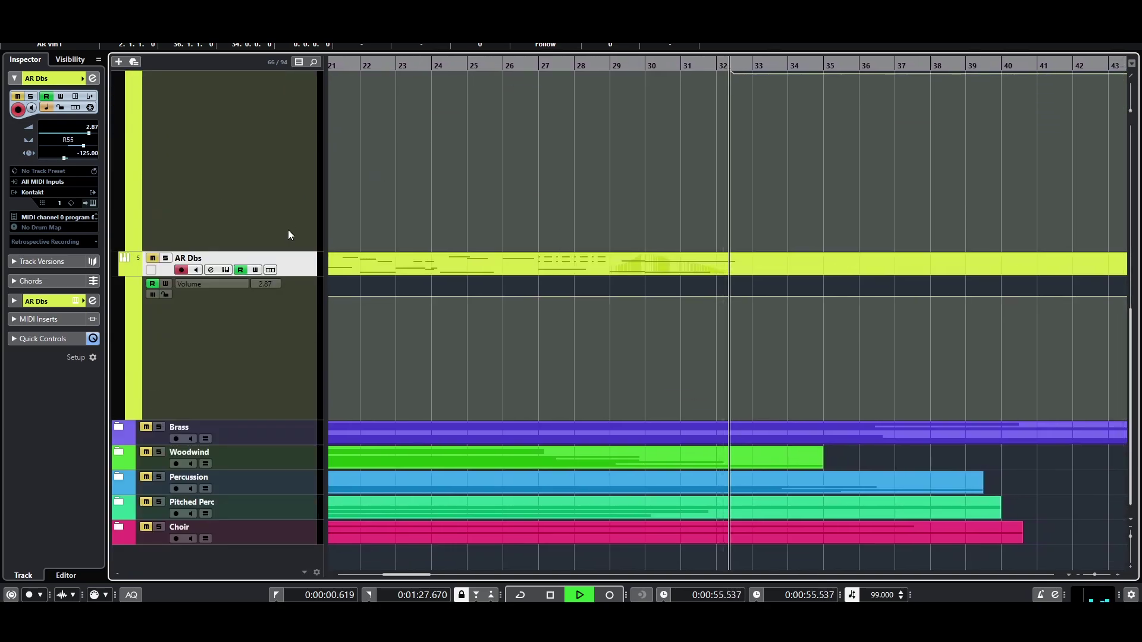
key("space")
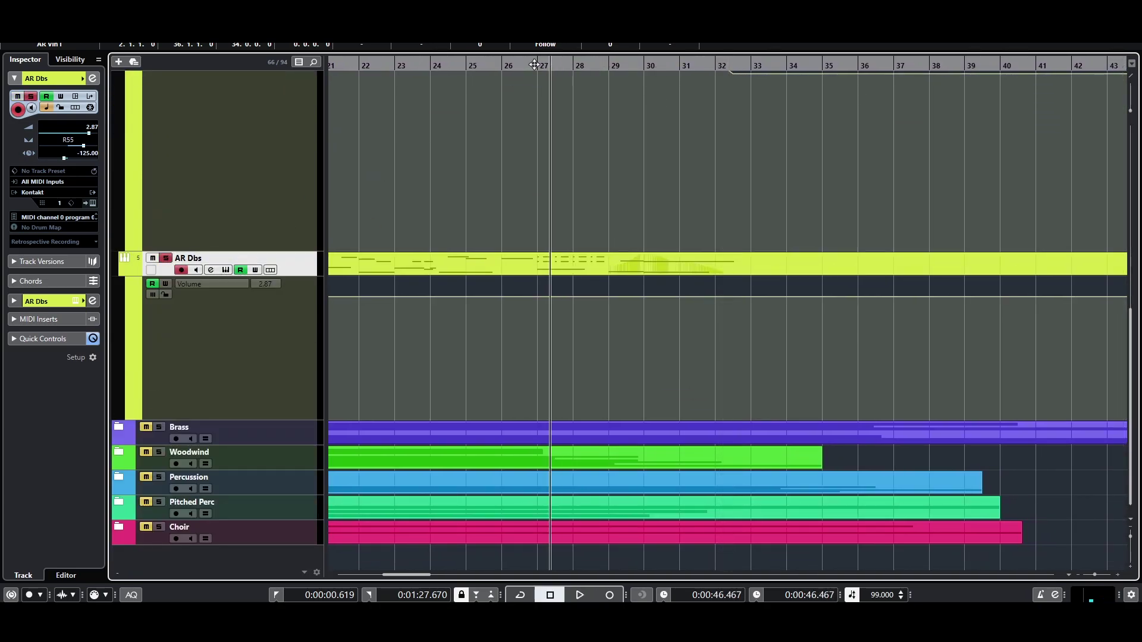
- Solo AR Dbs along with the other string parts and play the ending from about bar 27
key("space")
scroll(648, 149, "up", 15)
scroll(663, 156, "down", 12)
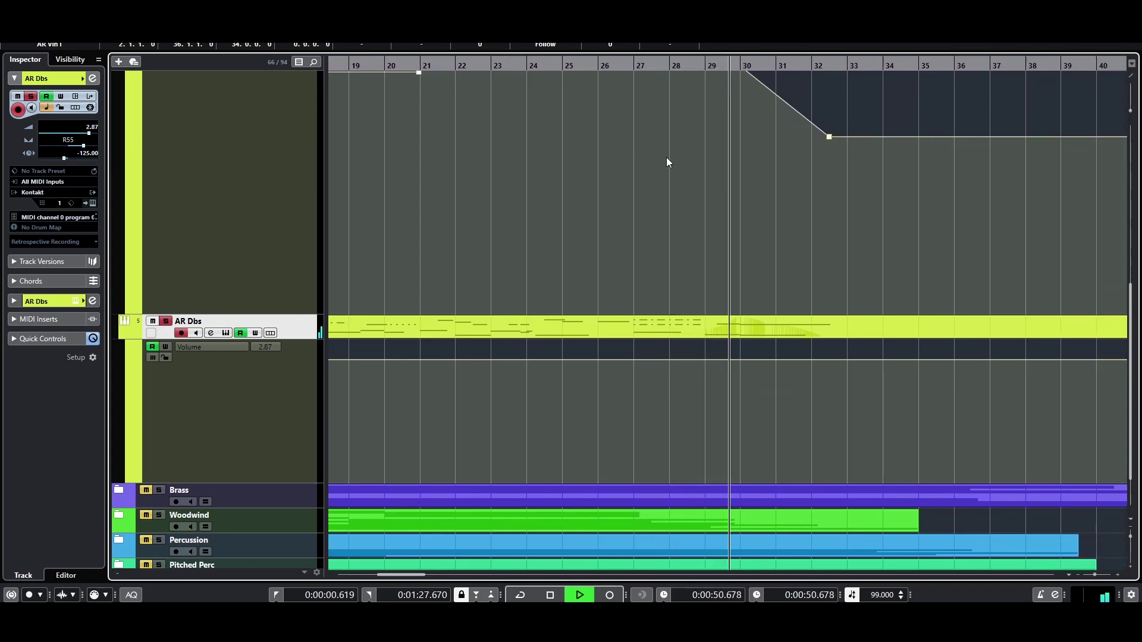
scroll(574, 271, "up", 10)
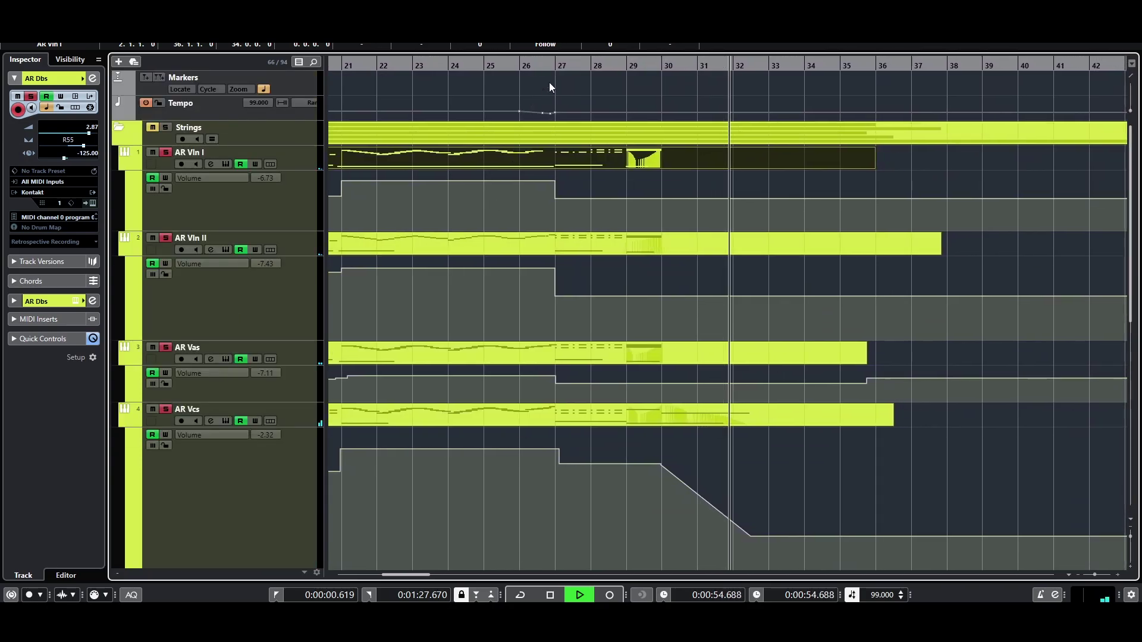
key("space")
- Open the AR Vln II part's notes and play from about bar 11 to check the modulation swells in bars 12 and 13
key("g")
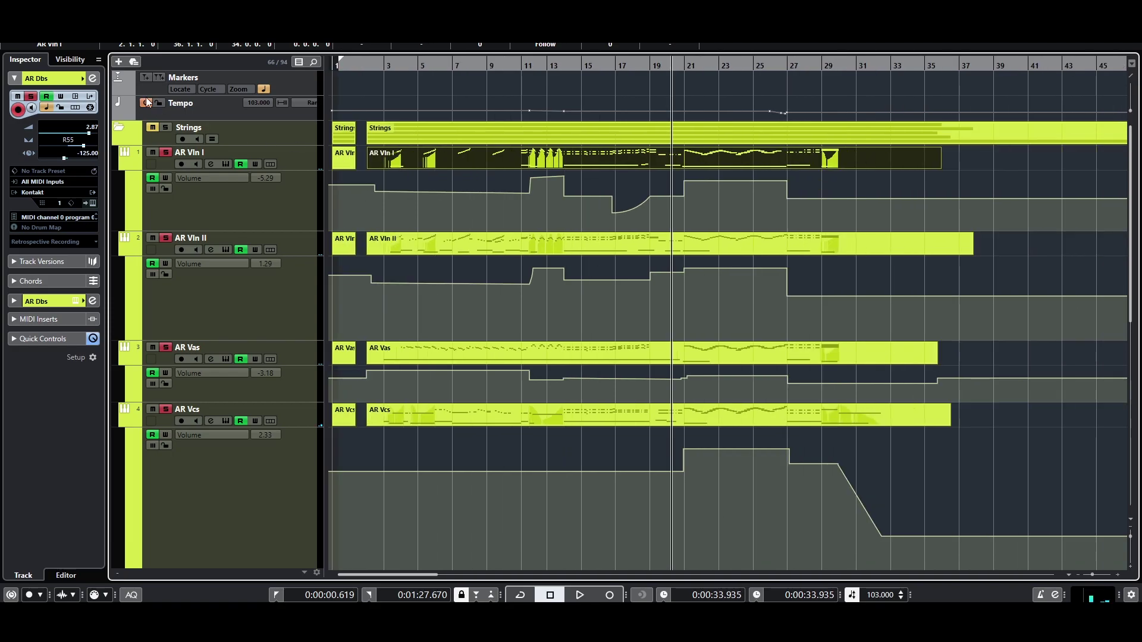
key("g")
left_click(550, 245)
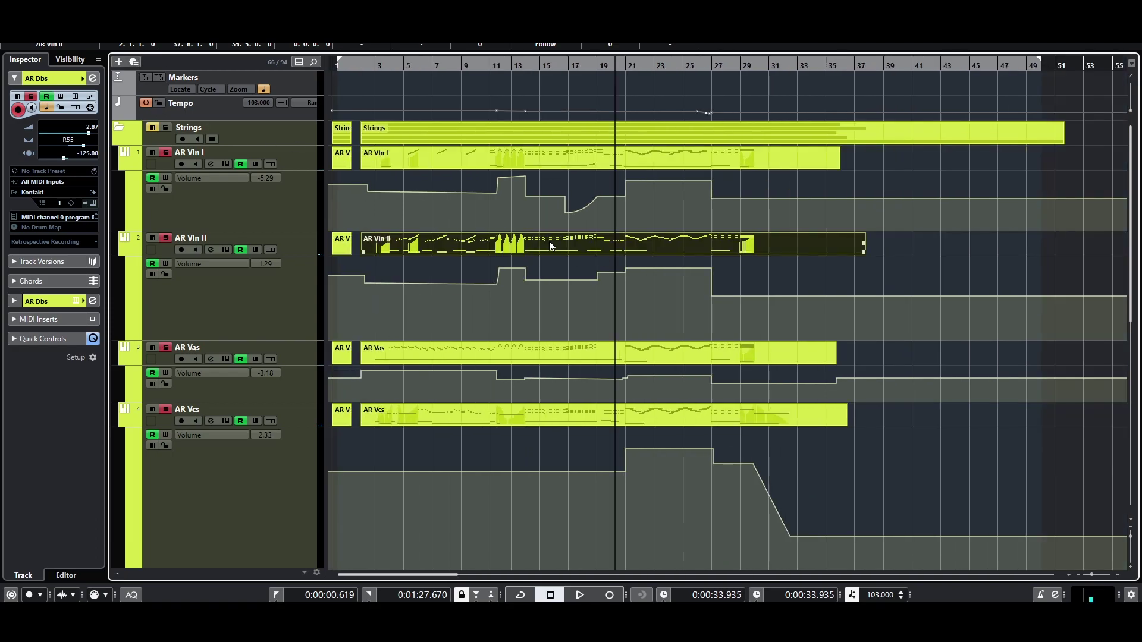
double_click(410, 245)
left_click_drag(175, 64, 357, 67)
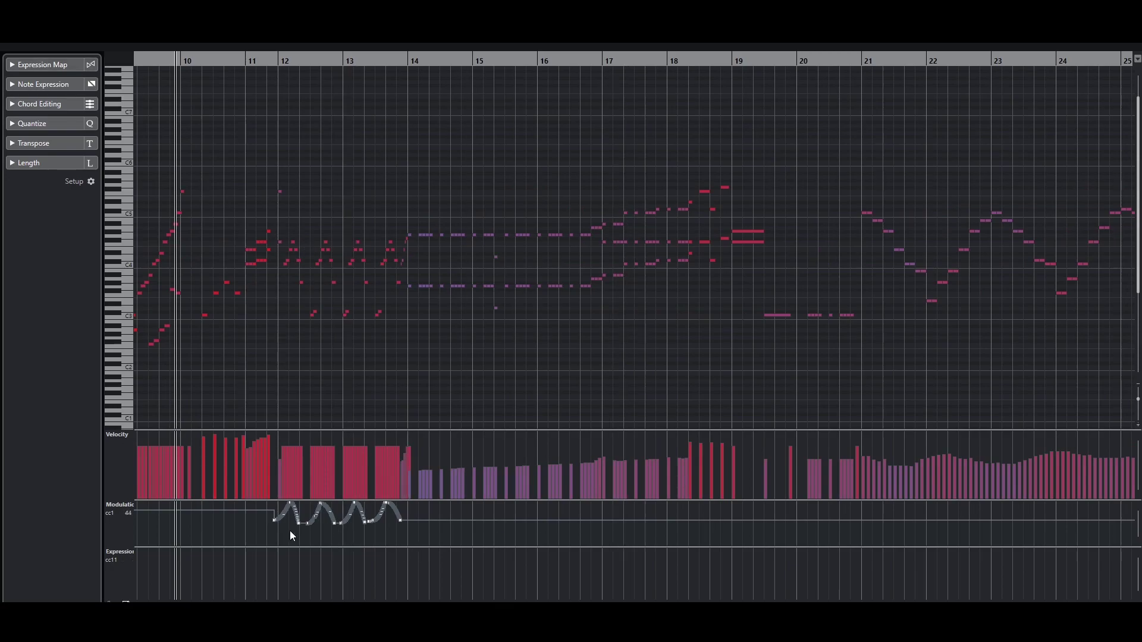
left_click(263, 61)
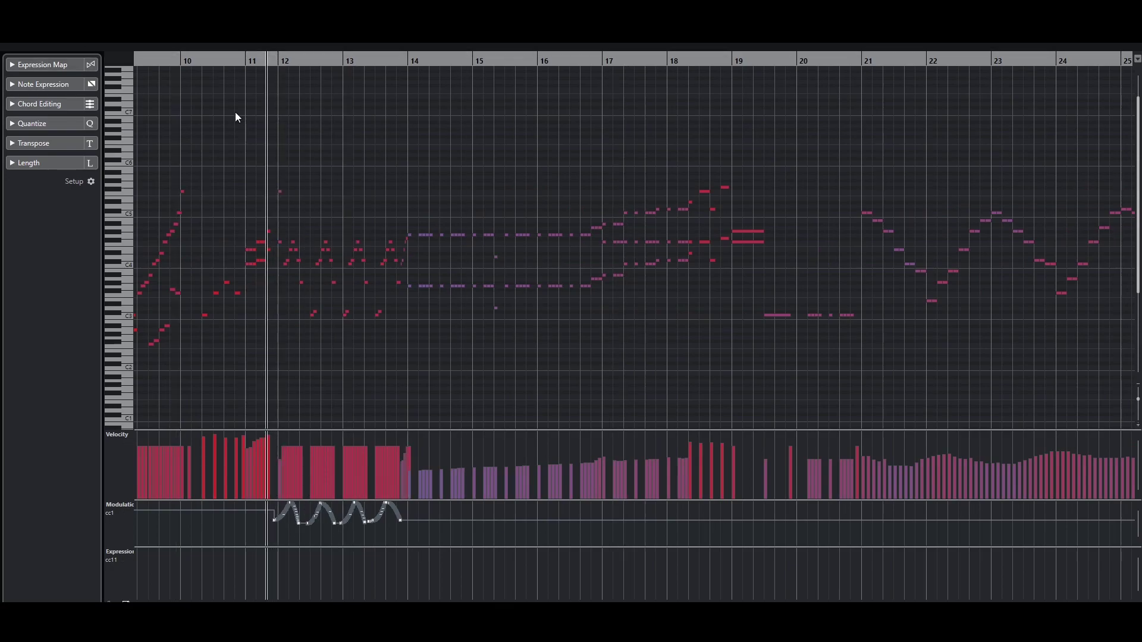
key("h")
key("space")
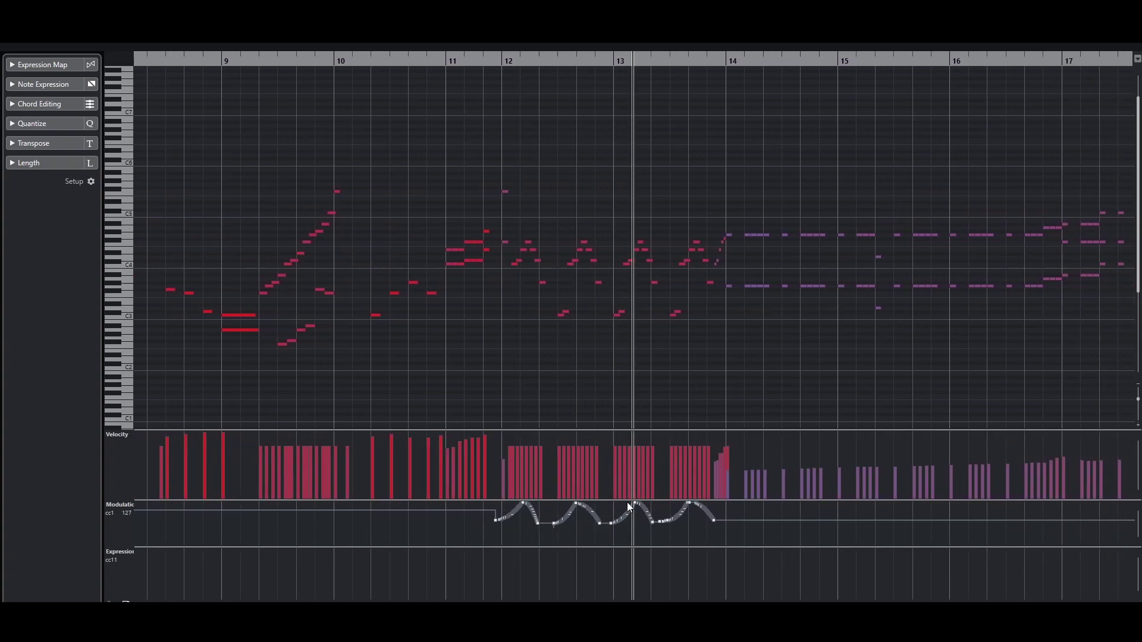
- Replay AR Vln II's notes from just before bar 11, examine the whole part's velocity and modulation, and return to the project
left_click(488, 60)
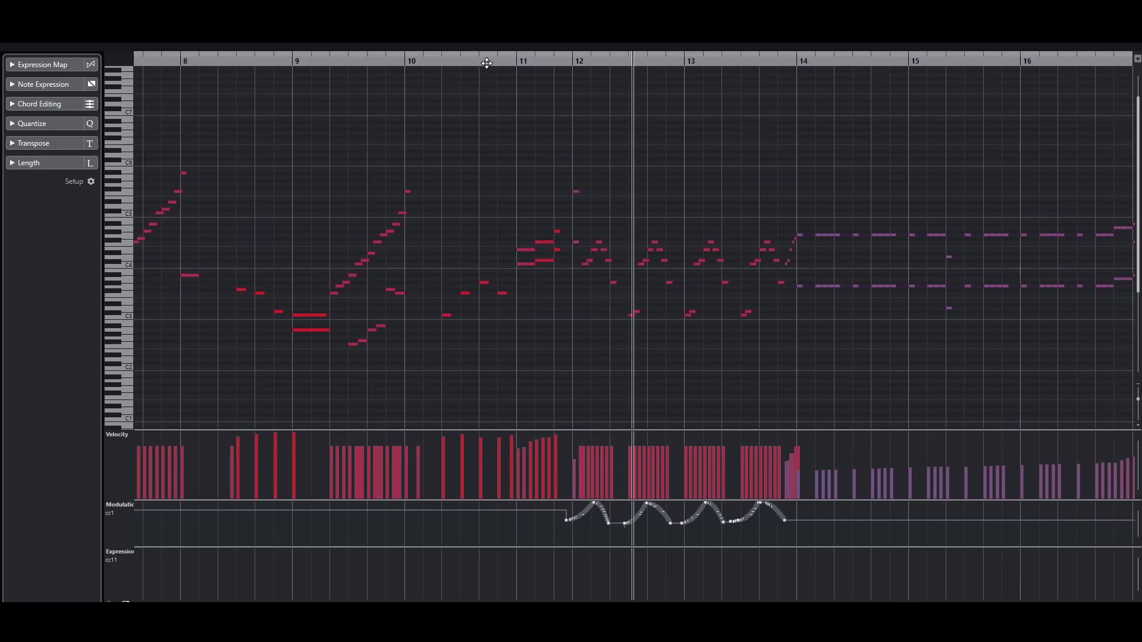
key("g")
key("g")
key("g")
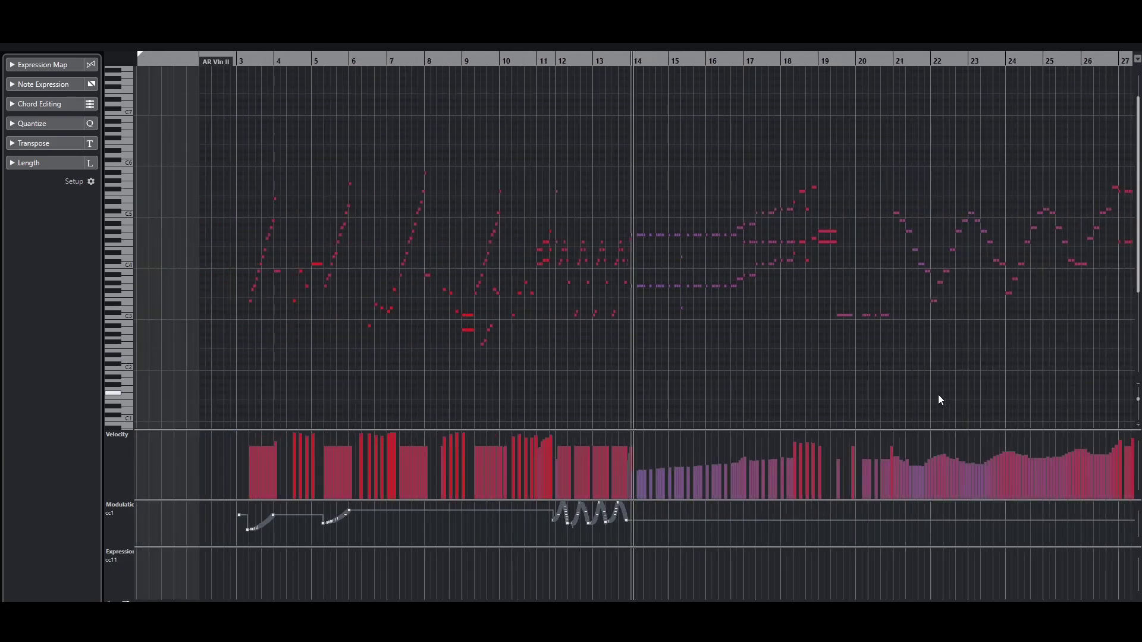
key("g")
key("g")
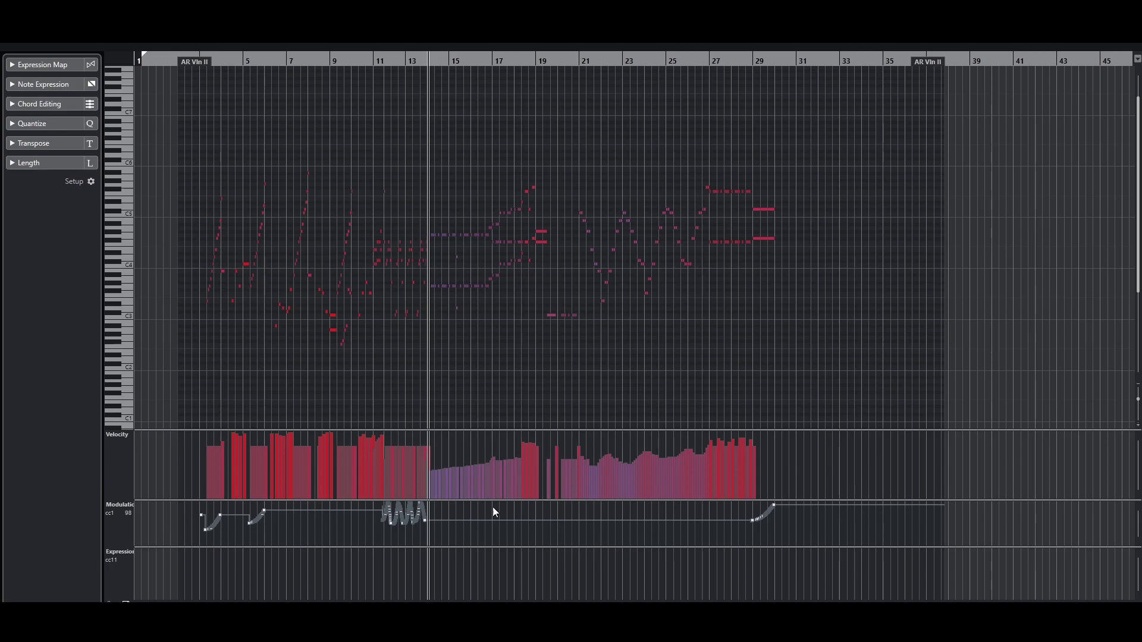
key("ctrl+e")
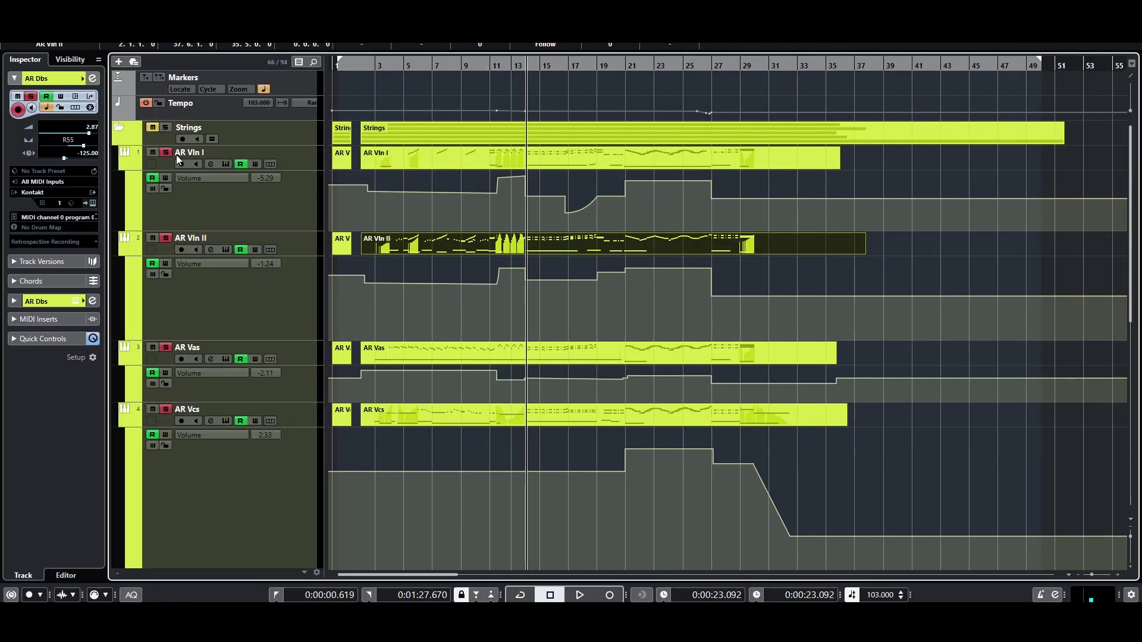
- Clear the string solos, expand the Woodwind folder, solo it, and set the playback position just before bar 2
scroll(462, 206, "down", 5)
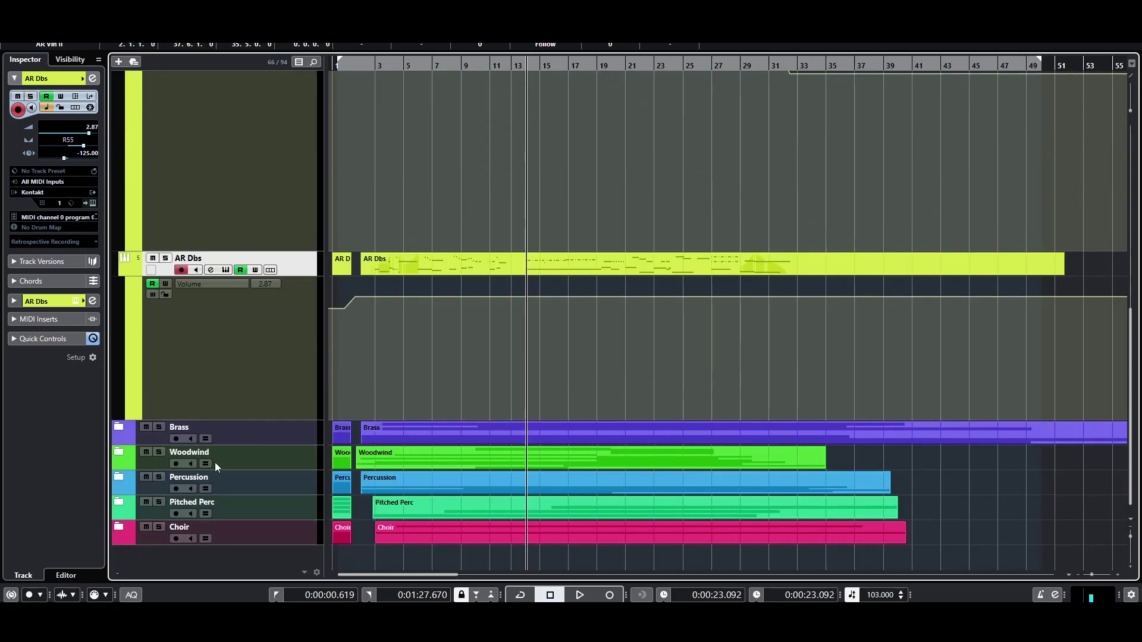
left_click(119, 454)
scroll(175, 275, "down", 4)
left_click(166, 244)
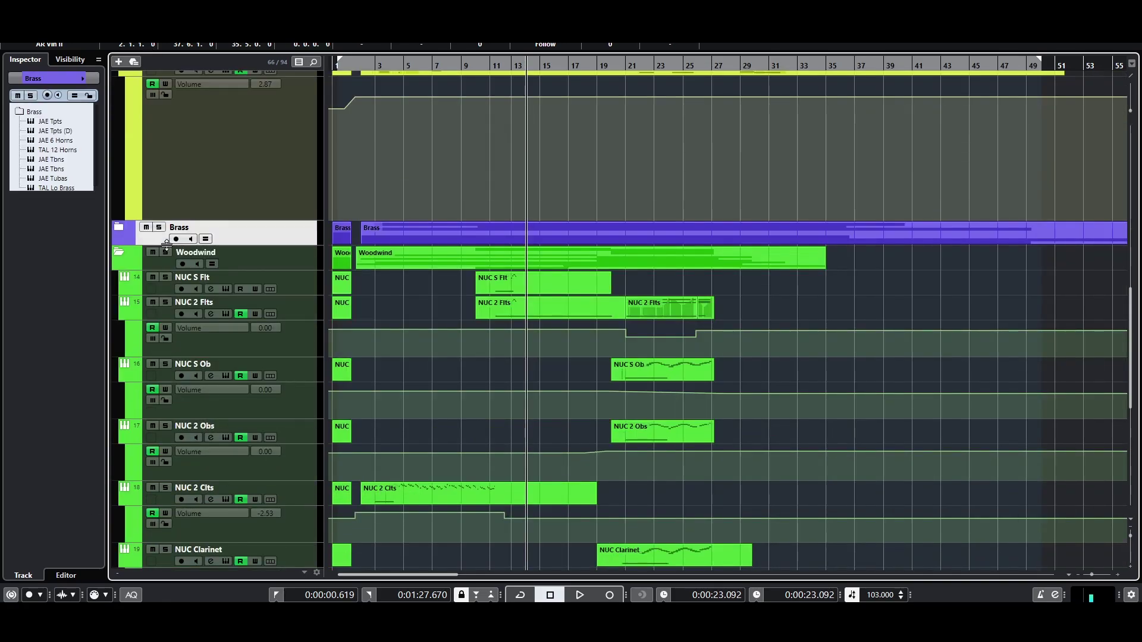
left_click(360, 66)
- Look through the Woodwind tracks and play the soloed section from just before bar 2
scroll(345, 196, "down", 6)
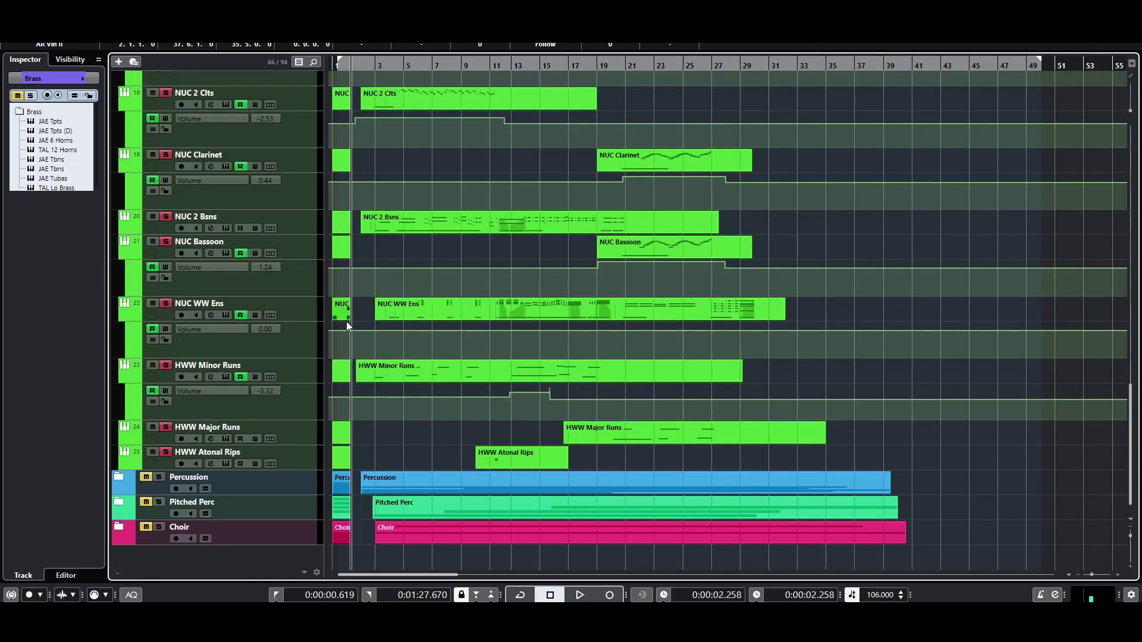
scroll(234, 269, "up", 5)
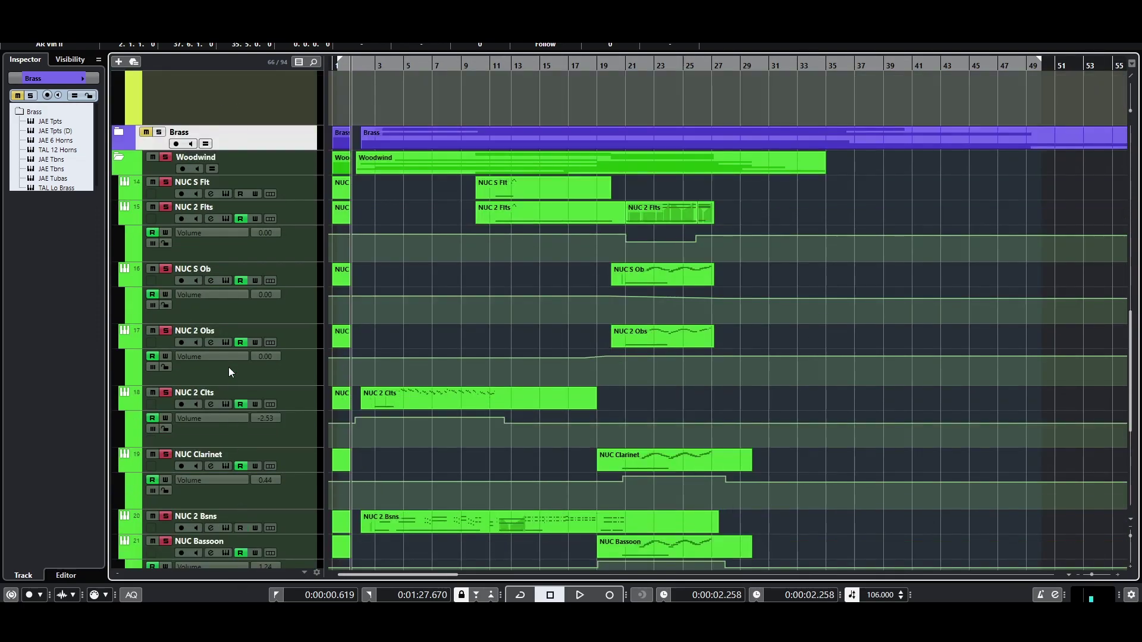
scroll(228, 365, "down", 5)
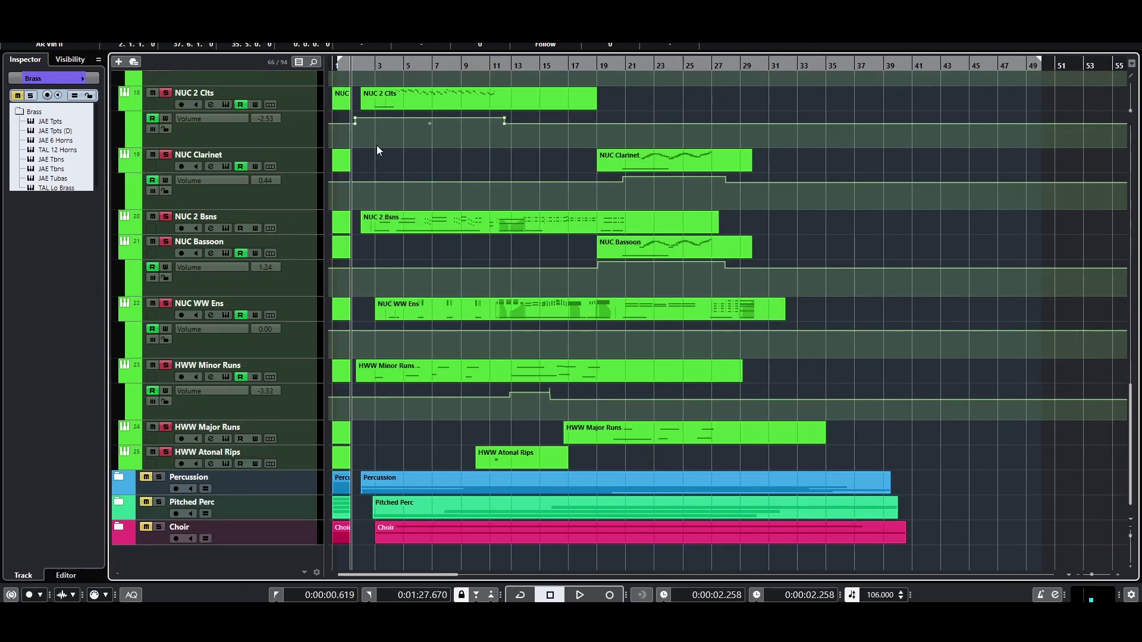
scroll(377, 149, "up", 4)
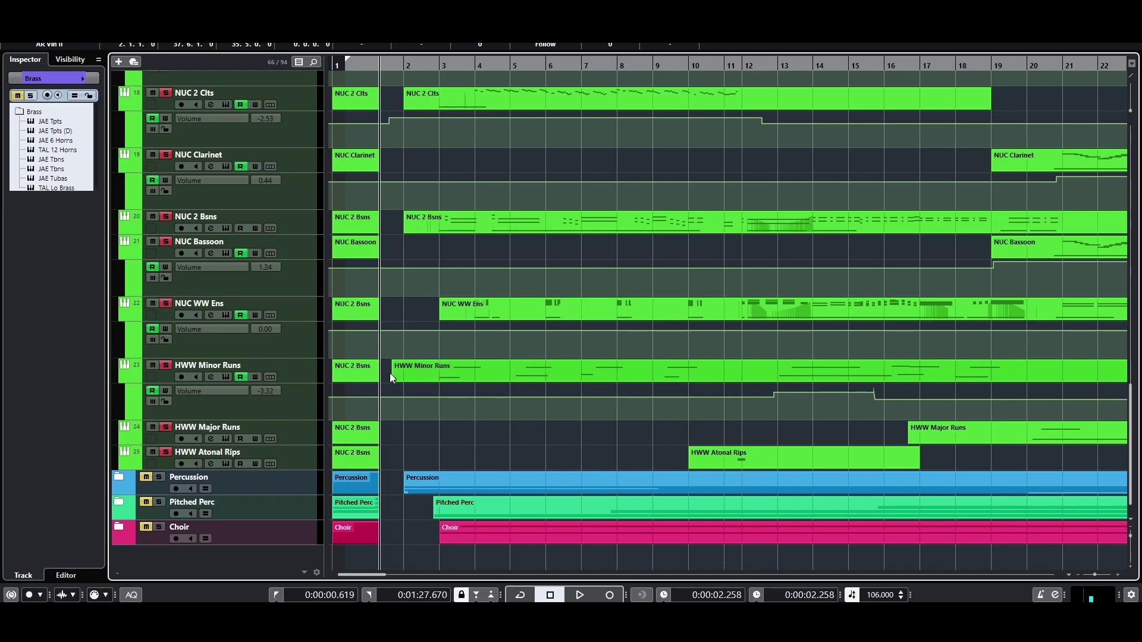
key("space")
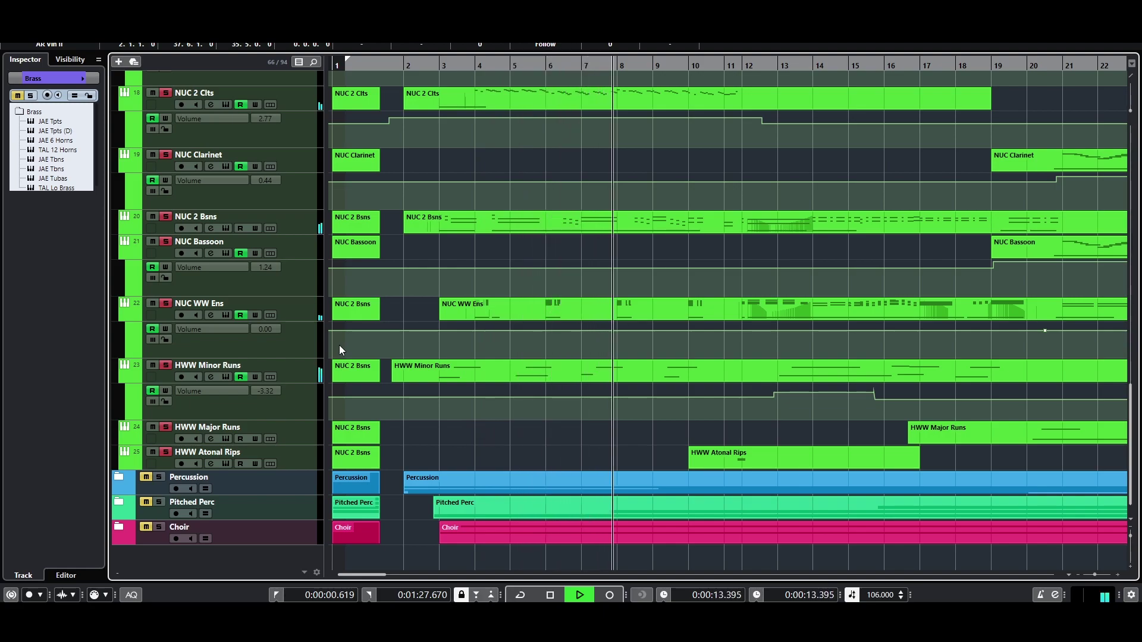
key("g")
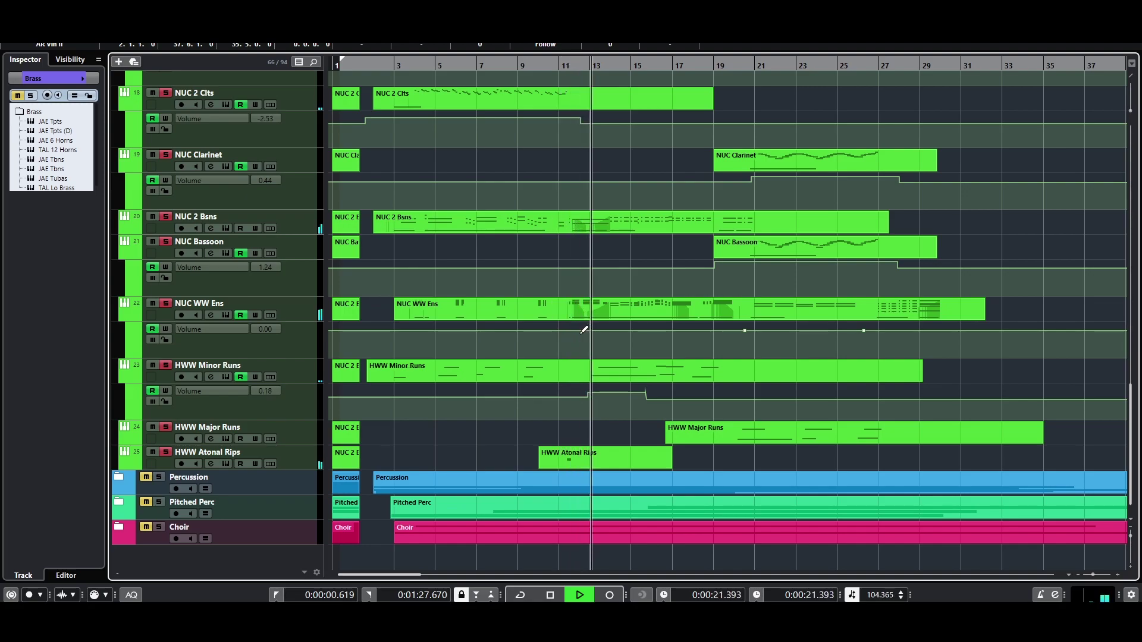
key("space")
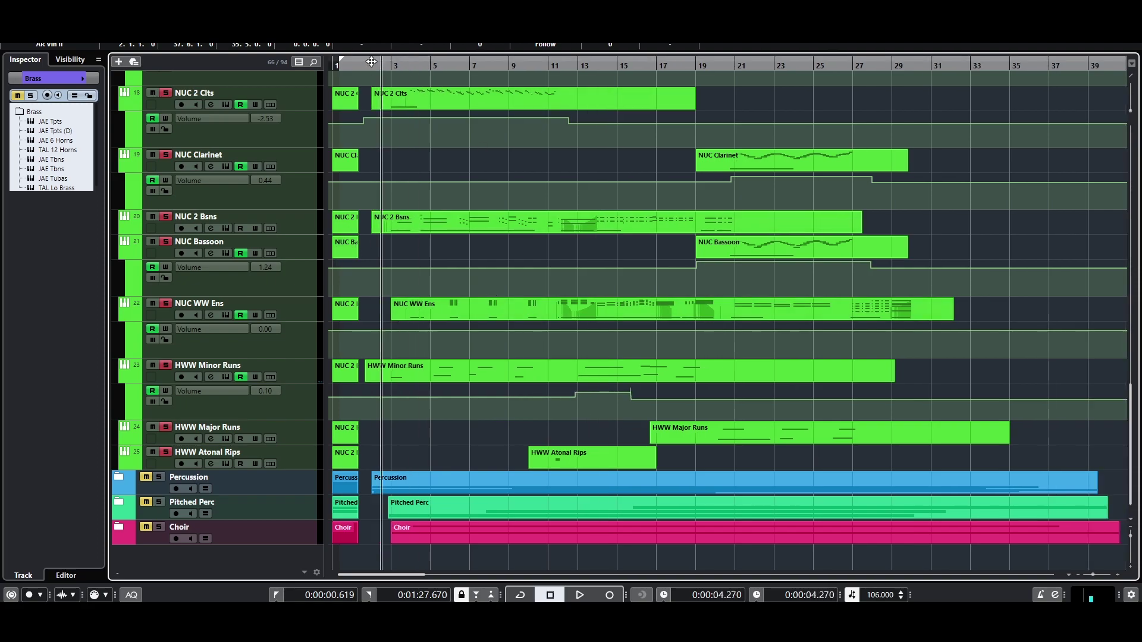
- Solo only NUC 2 Clts instead of the whole Woodwind folder and play it from about bar 2
scroll(391, 236, "down", 5)
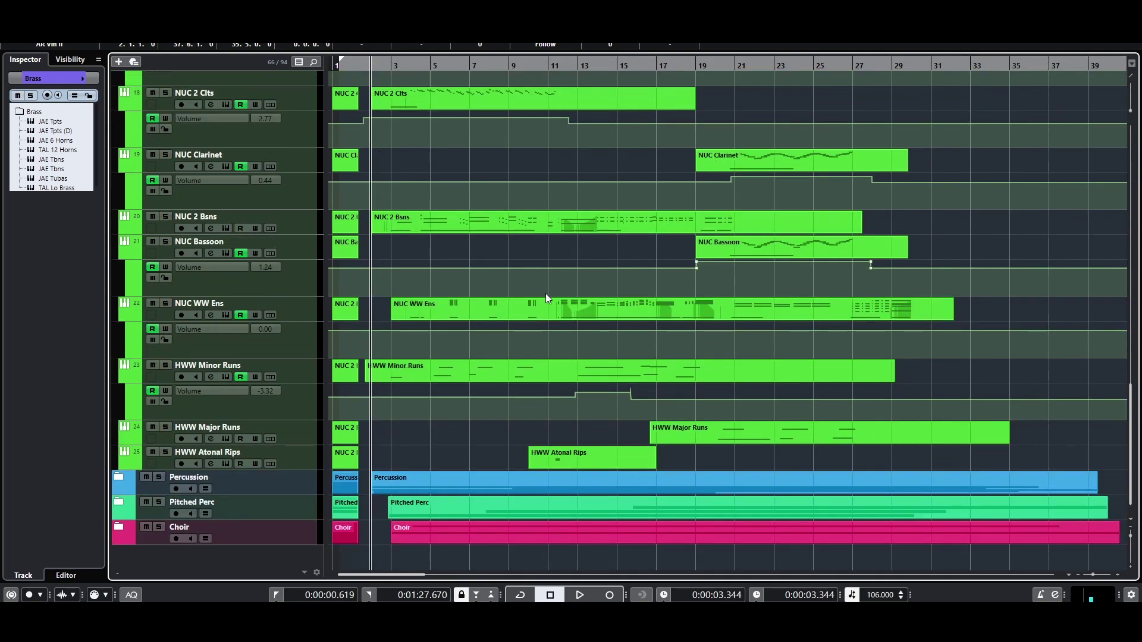
scroll(479, 272, "up", 5)
key("space")
key("h")
key("h")
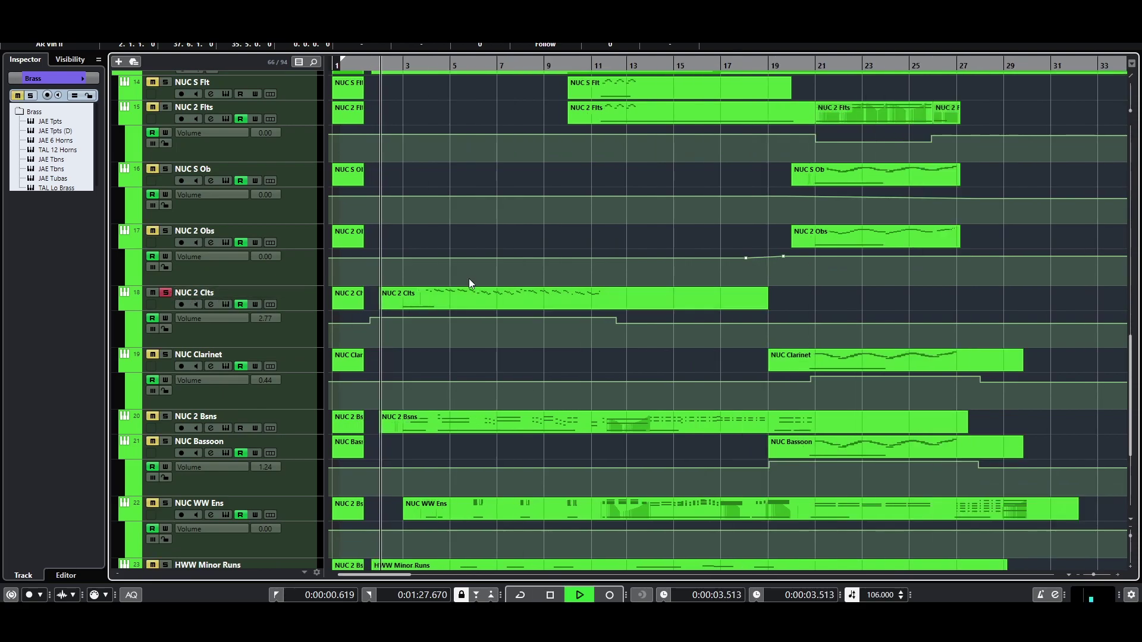
scroll(441, 270, "up", 3)
scroll(487, 284, "down", 8)
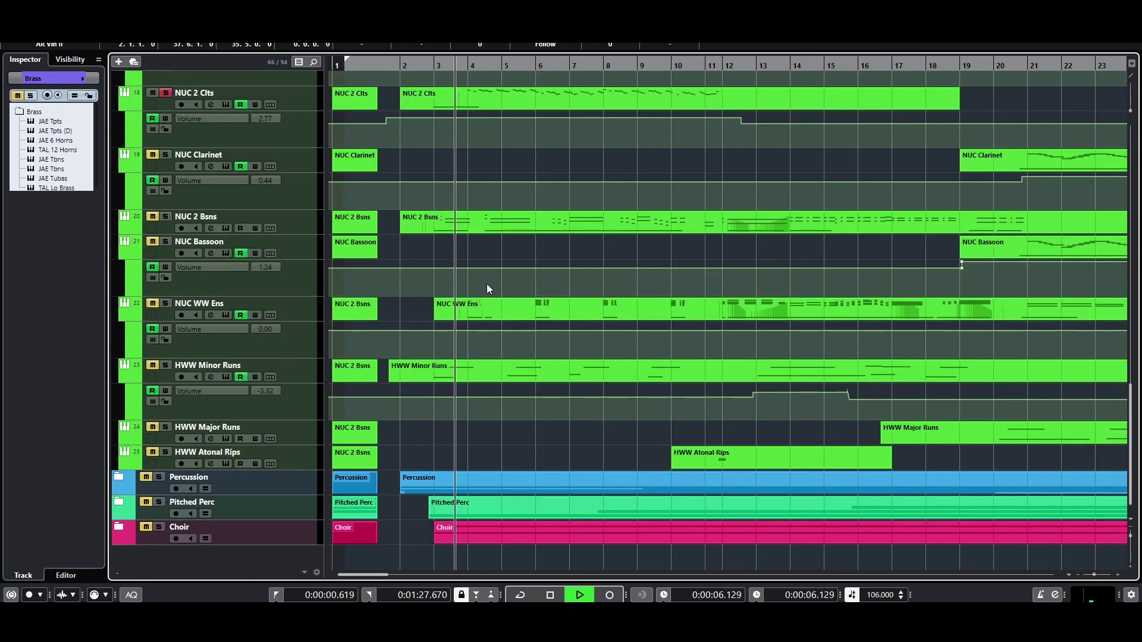
scroll(487, 283, "up", 5)
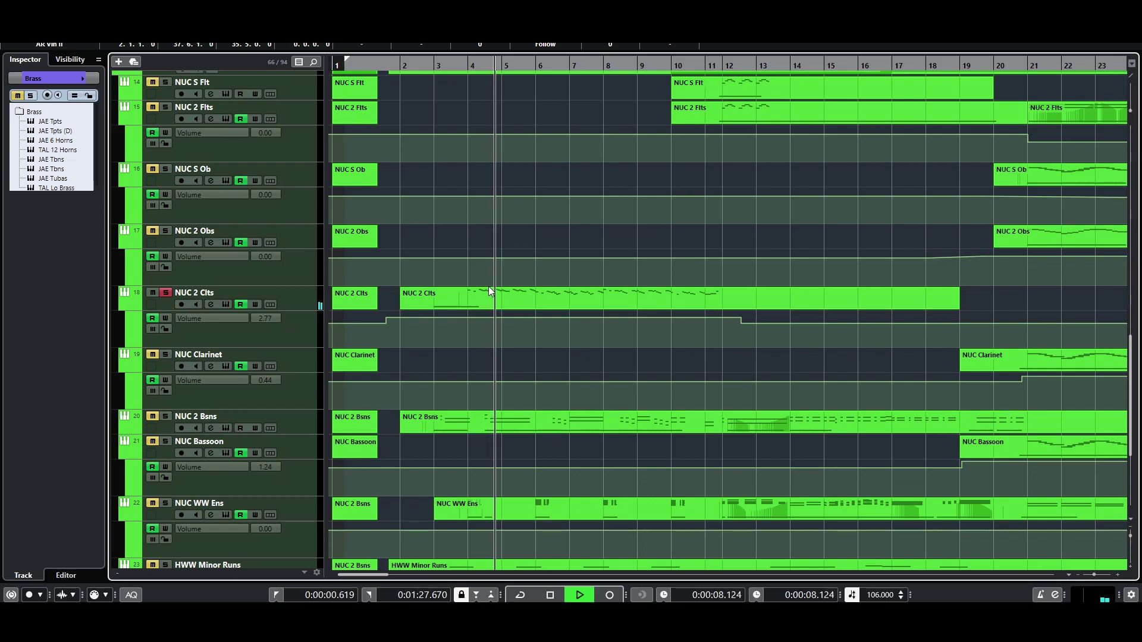
- Stop playback, solo AR Vas together with NUC 2 Clts, and play both from about bar 4
left_click(488, 287)
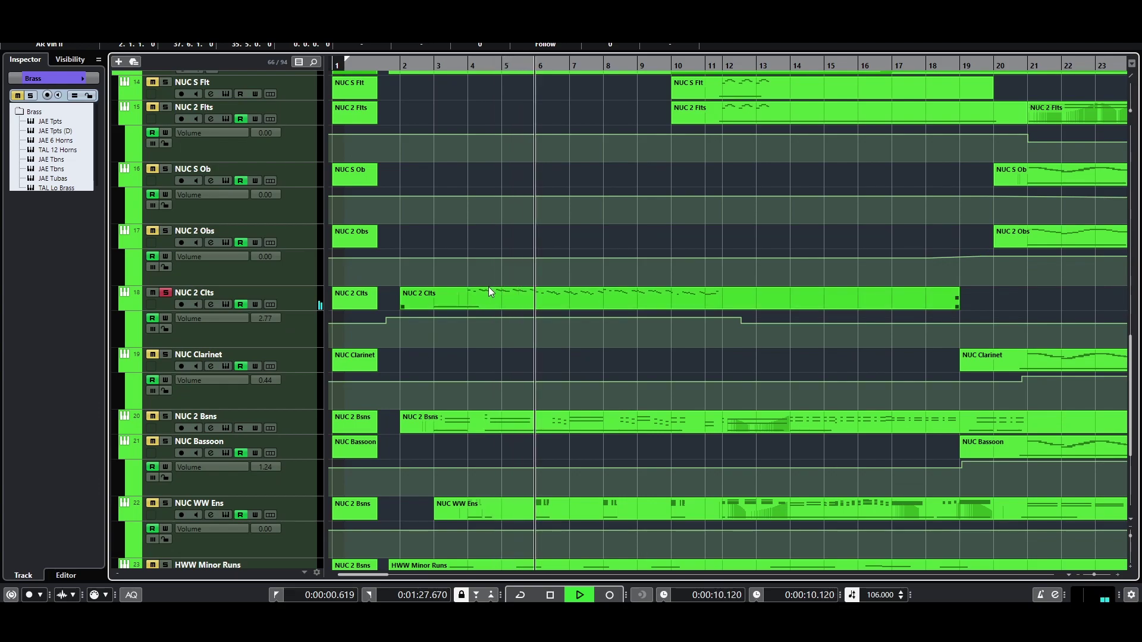
key("space")
scroll(492, 302, "up", 15)
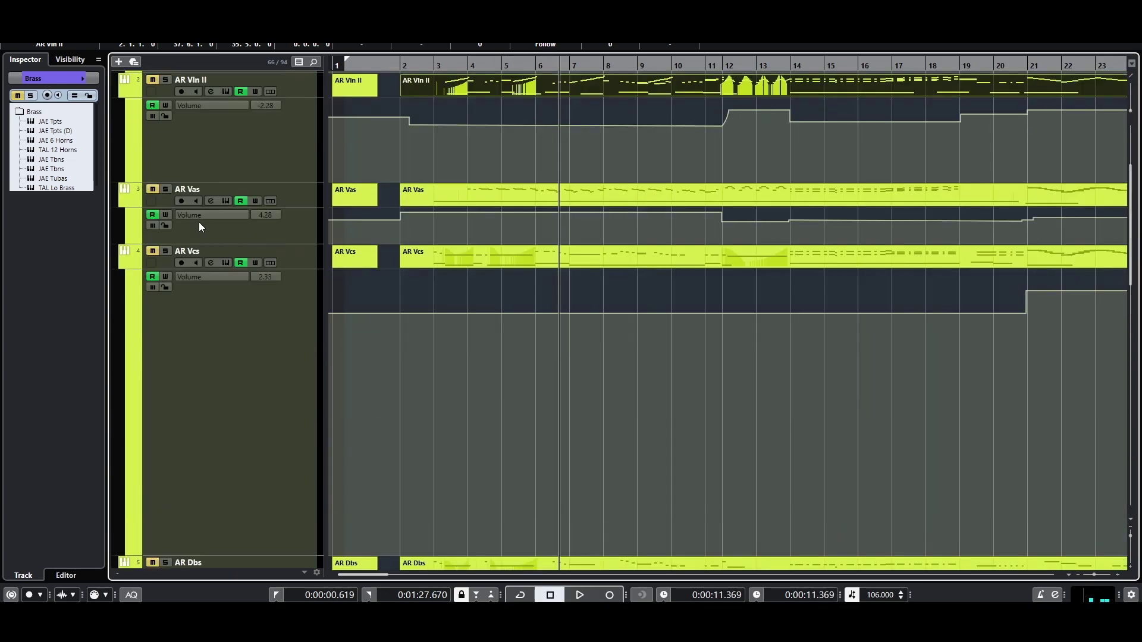
left_click(176, 189)
left_click(168, 189)
left_click(464, 61)
key("space")
scroll(498, 331, "down", 15)
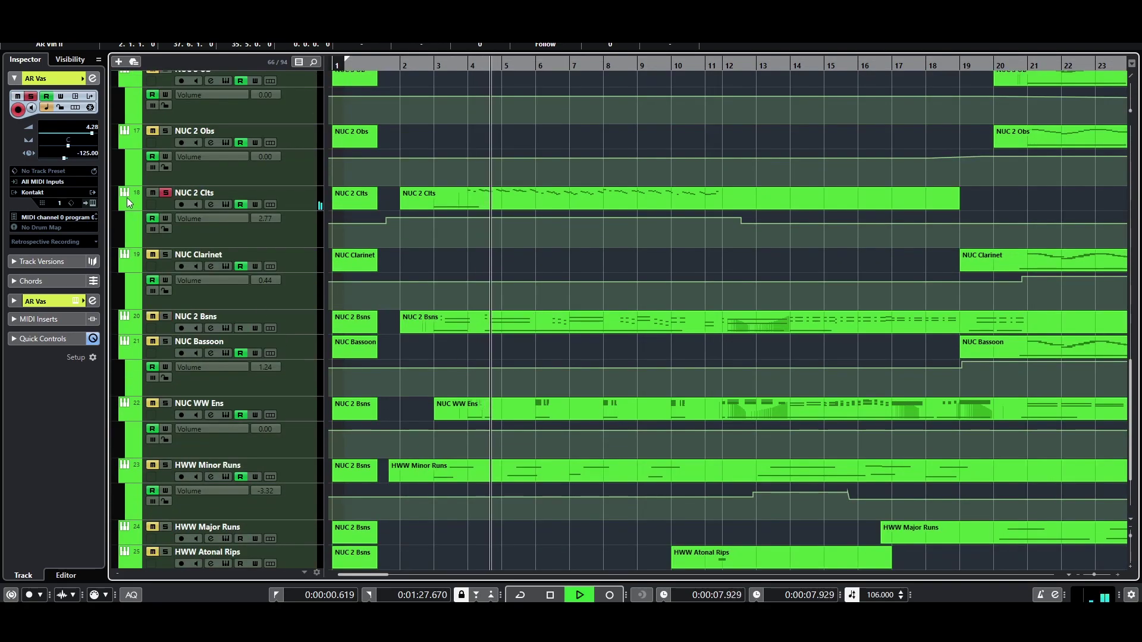
- Drop the AR Vas solo, solo only NUC 2 Bsns instead, and play it from about bar 2
left_click(166, 193)
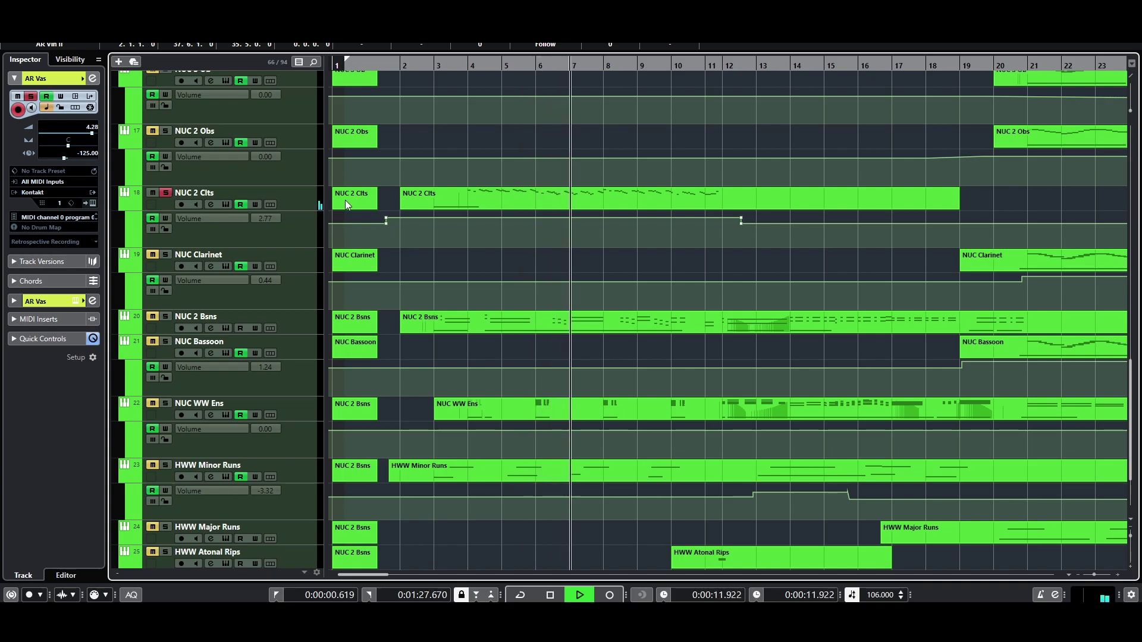
key("space")
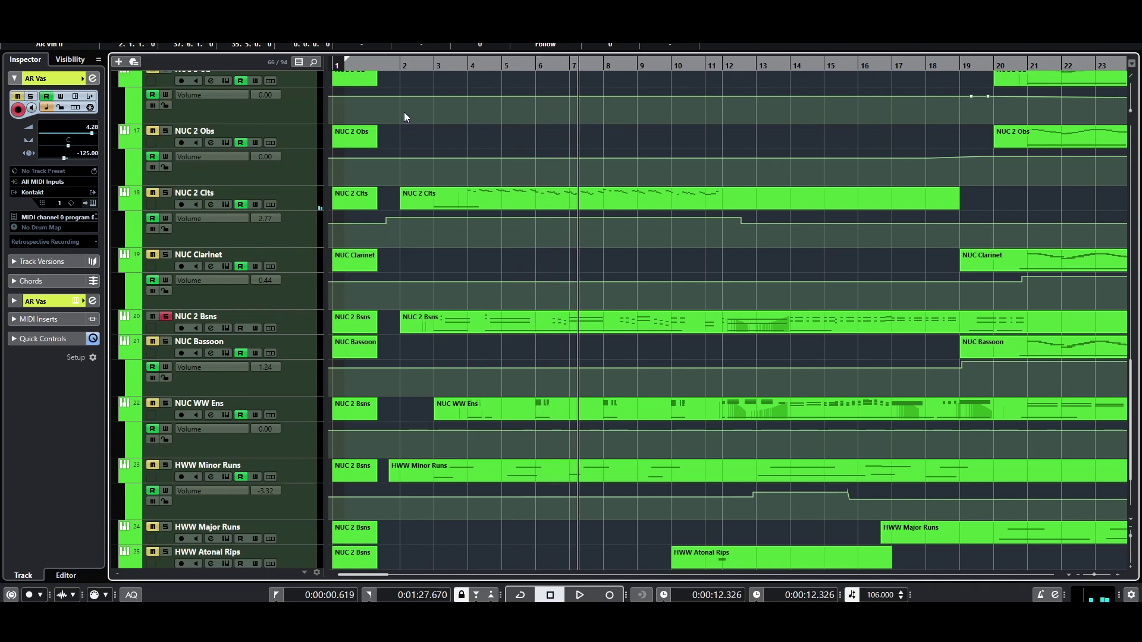
left_click(411, 66)
key("space")
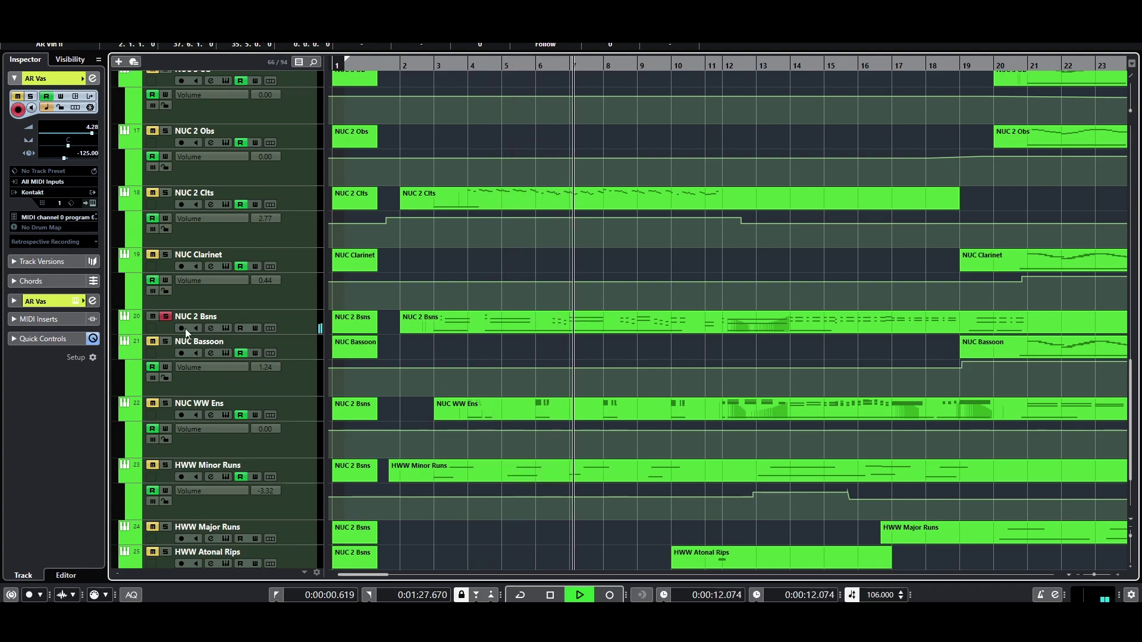
key("space")
- Solo only NUC WW Ens and play it from about bar 3
scroll(179, 318, "down", 3)
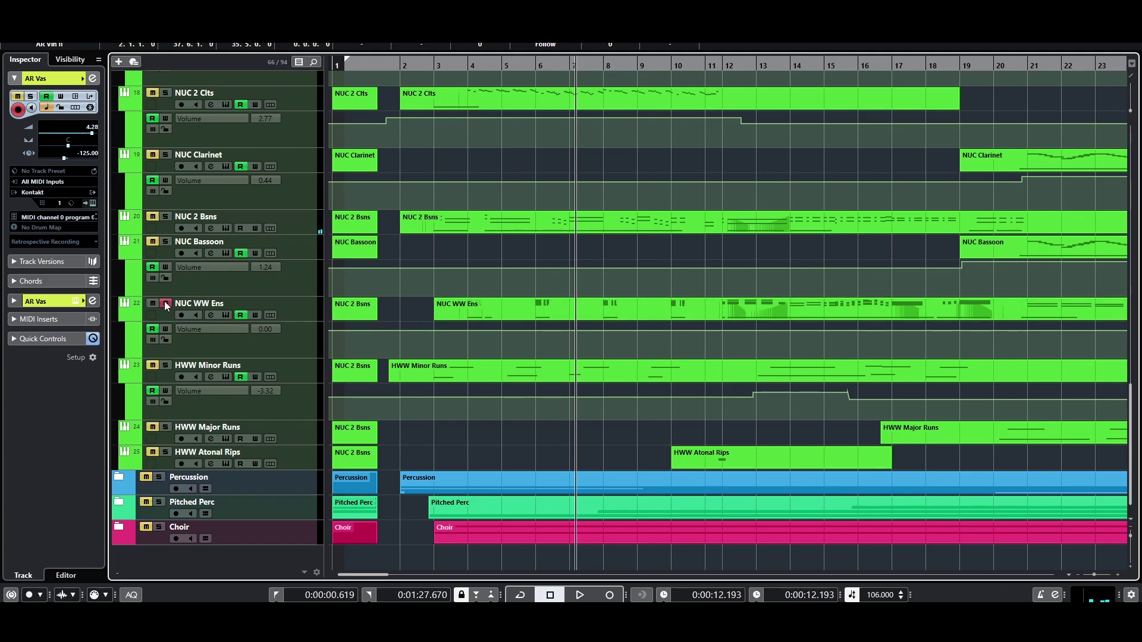
left_click(445, 69)
left_click(467, 316)
left_click(430, 288)
key("space")
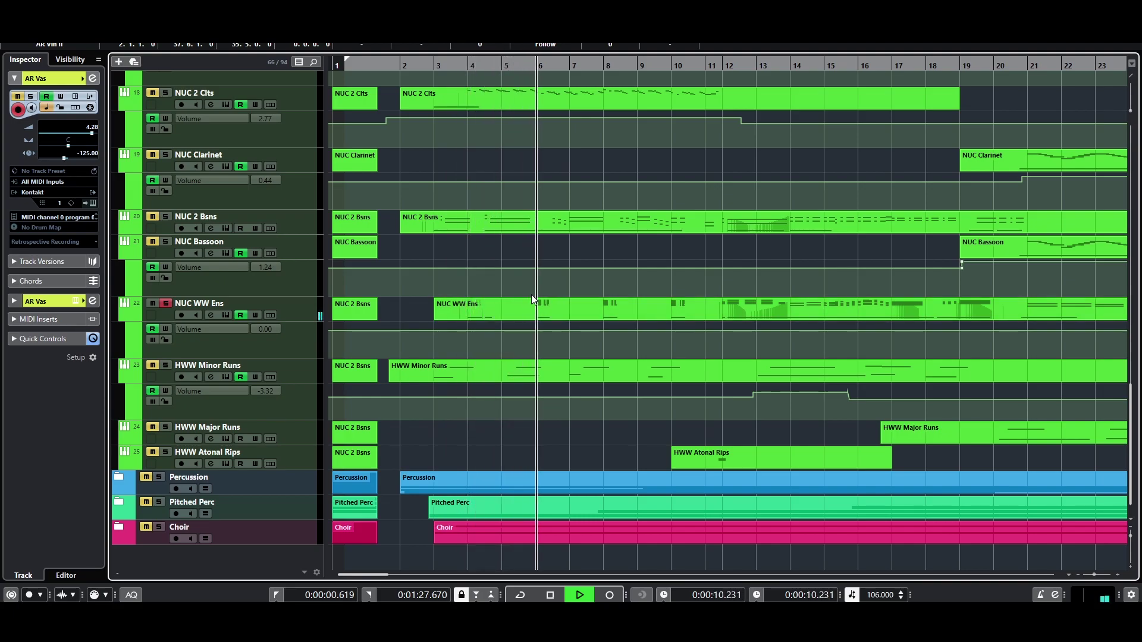
scroll(266, 204, "up", 5)
key("space")
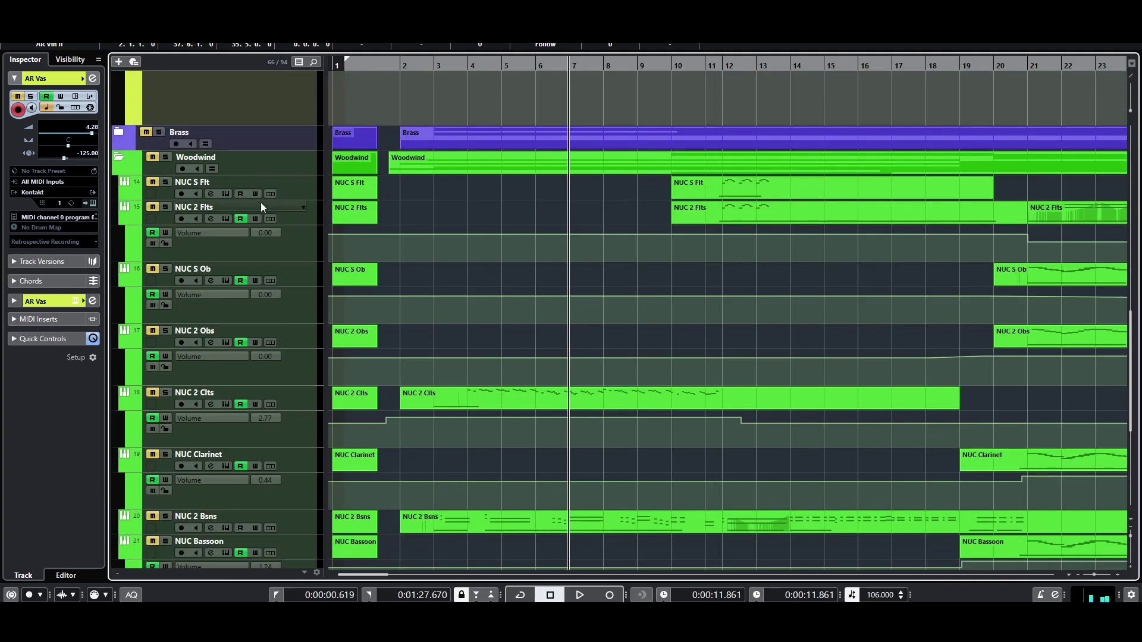
- Solo the whole Woodwind folder, turn on cycle playback, and play the section from about bar 2
left_click(163, 157)
scroll(490, 270, "down", 5)
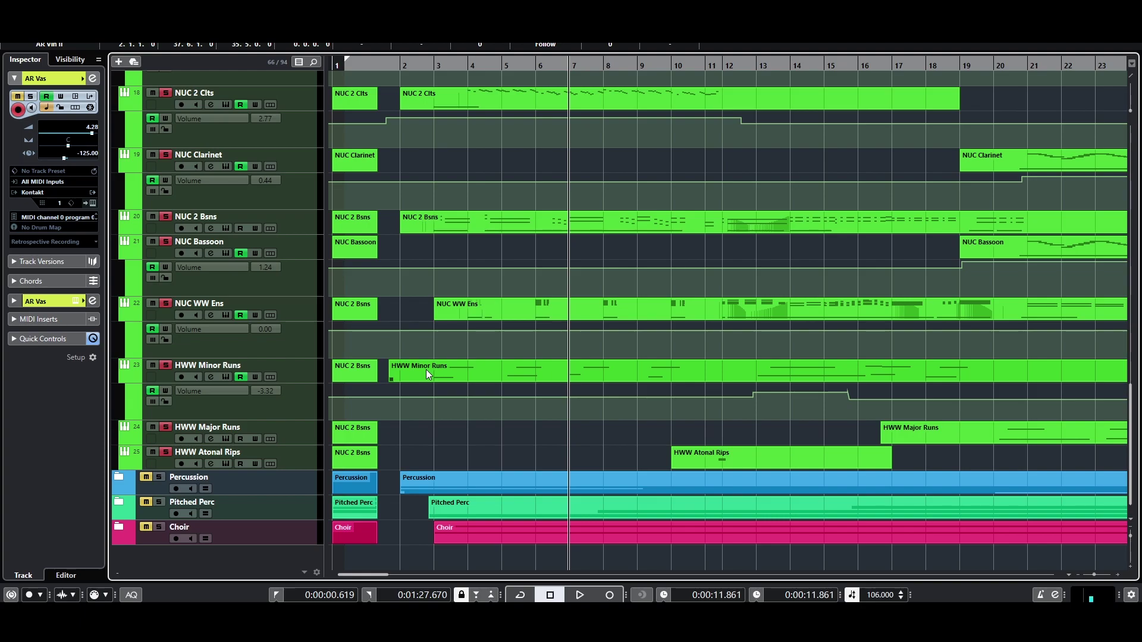
left_click(428, 125)
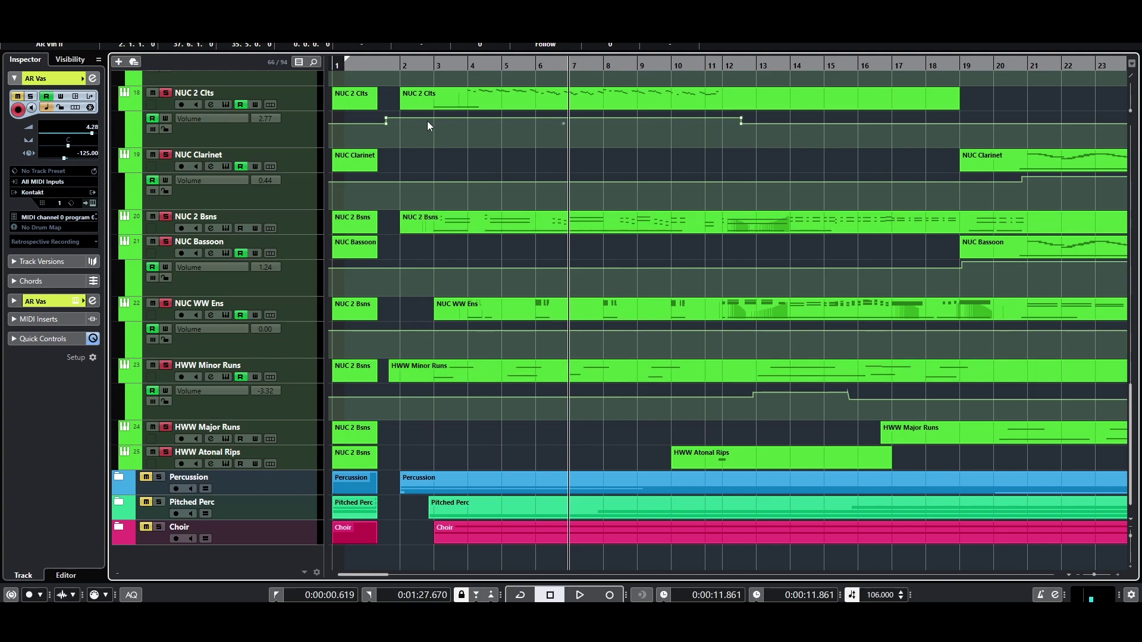
key("/")
left_click(409, 65)
key("space")
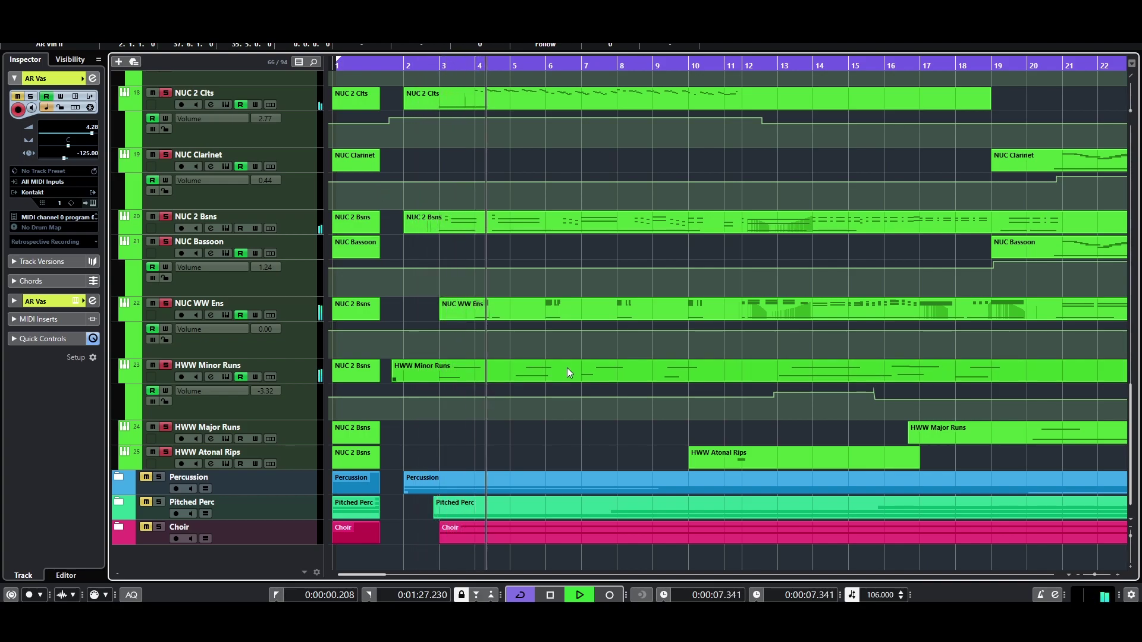
- Continue the soloed woodwind playback from about bar 19 while looking through the folder's tracks, and stop it
key("h")
key("h")
key("h")
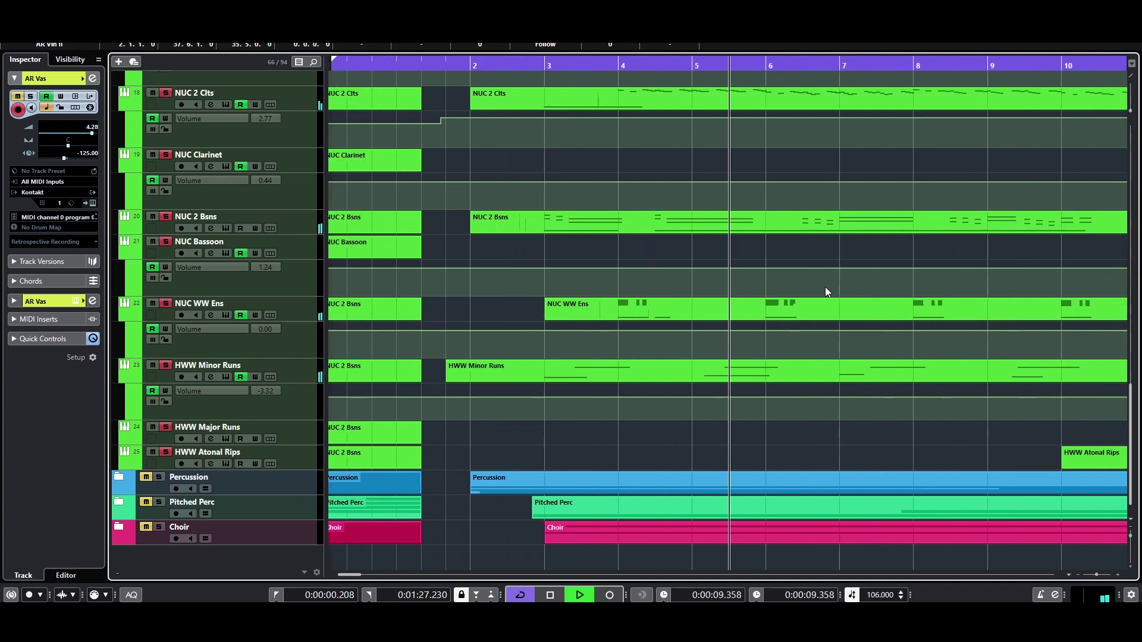
key("g")
key("g")
key("g")
key("g")
key("h")
key("h")
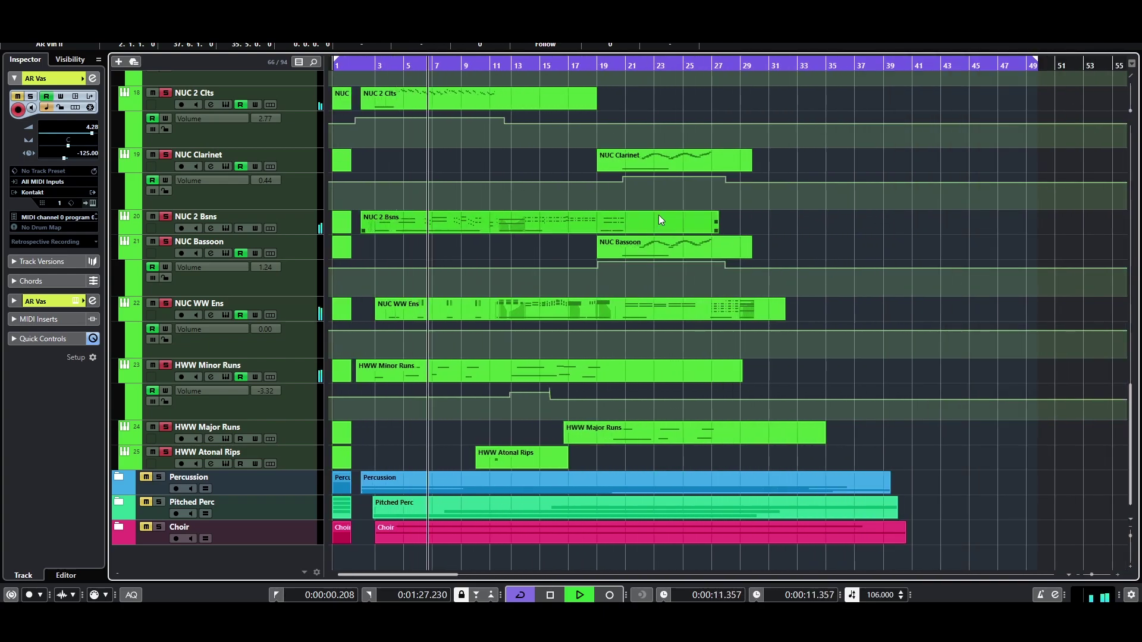
left_click(649, 65)
scroll(862, 257, "up", 8)
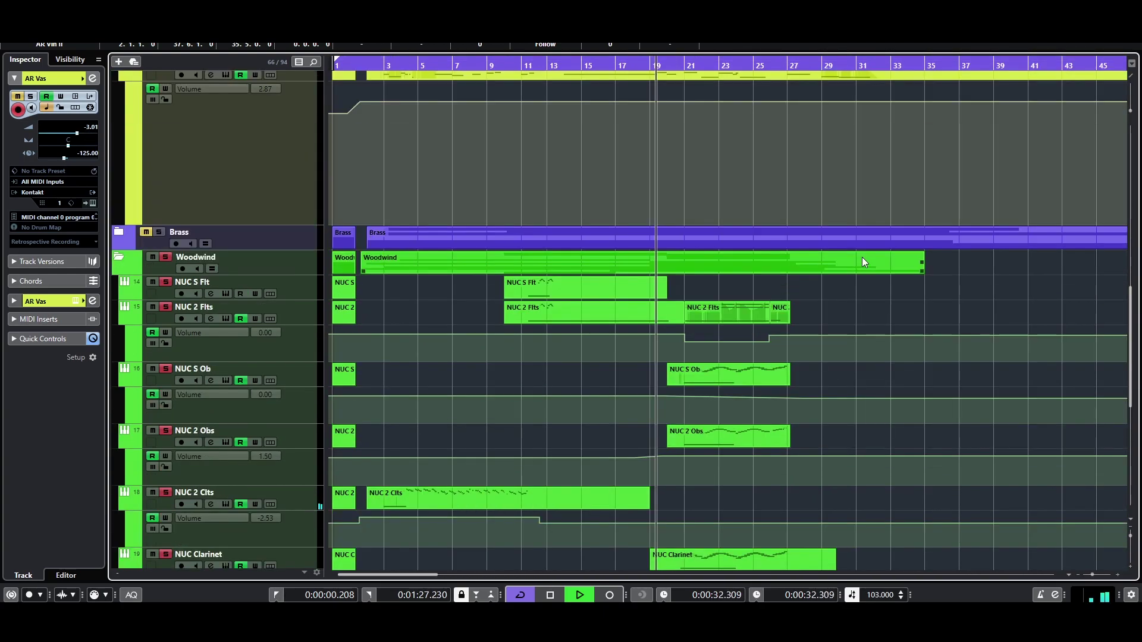
scroll(862, 257, "down", 4)
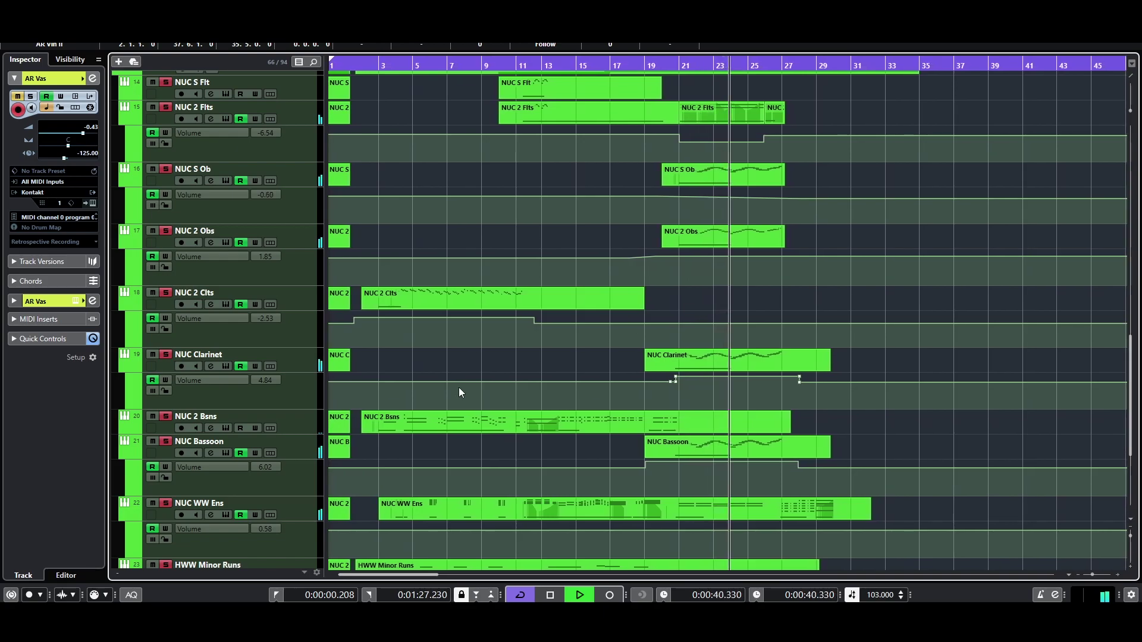
key("space")
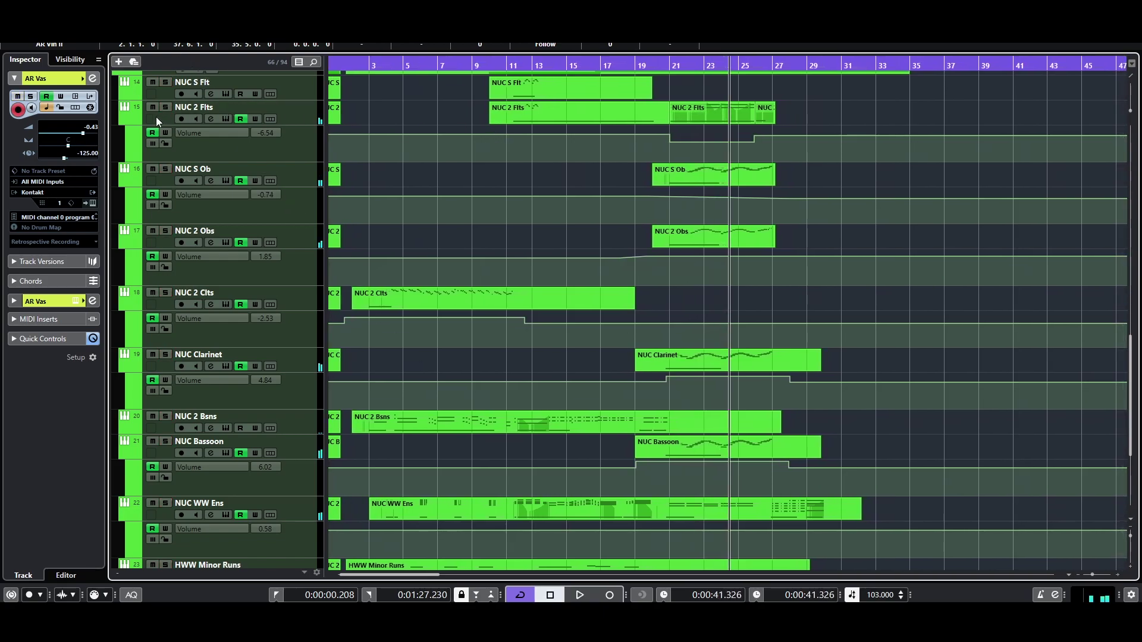
- Clear the Woodwind folder's solo, solo only NUC WW Ens, and play it from about bar 21
left_click(157, 110, "ctrl")
scroll(502, 420, "down", 3)
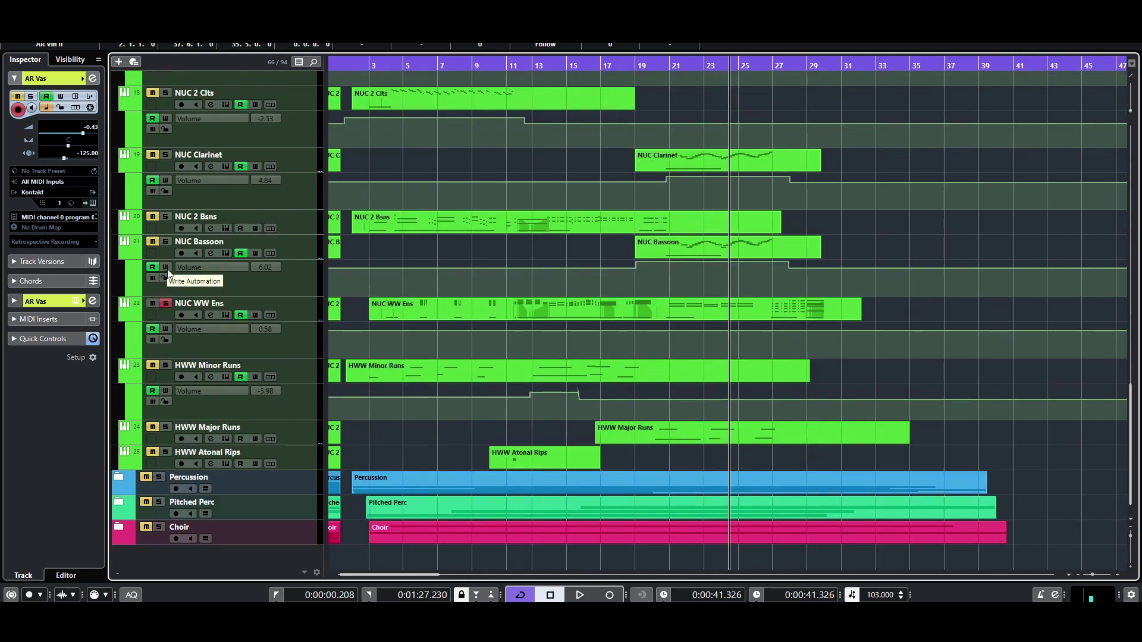
left_click_drag(669, 70, 682, 79)
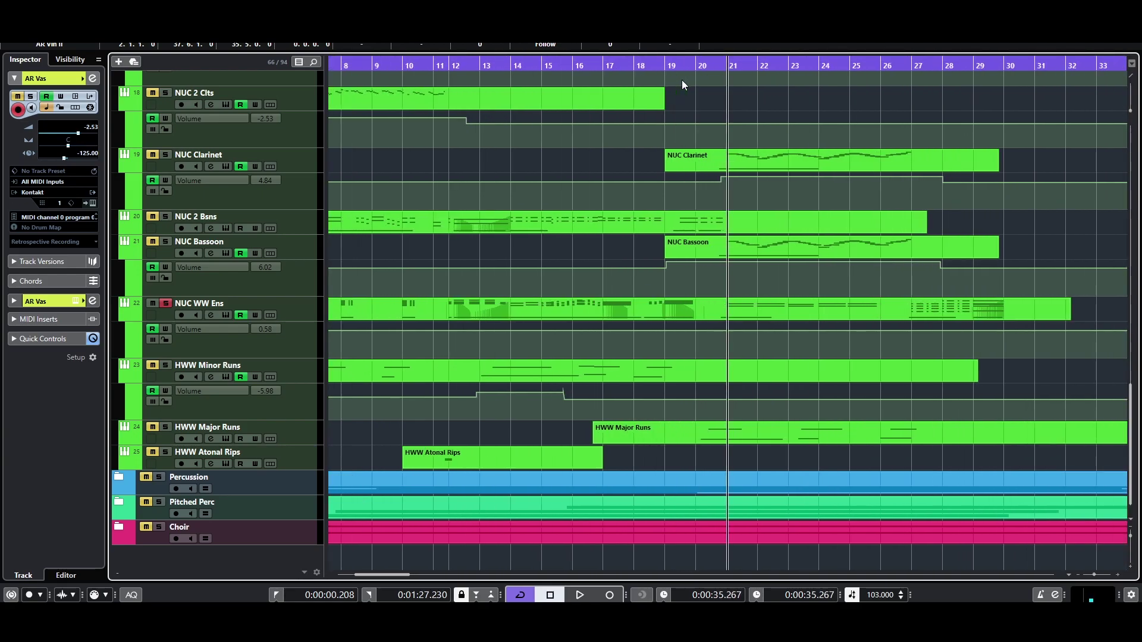
key("space")
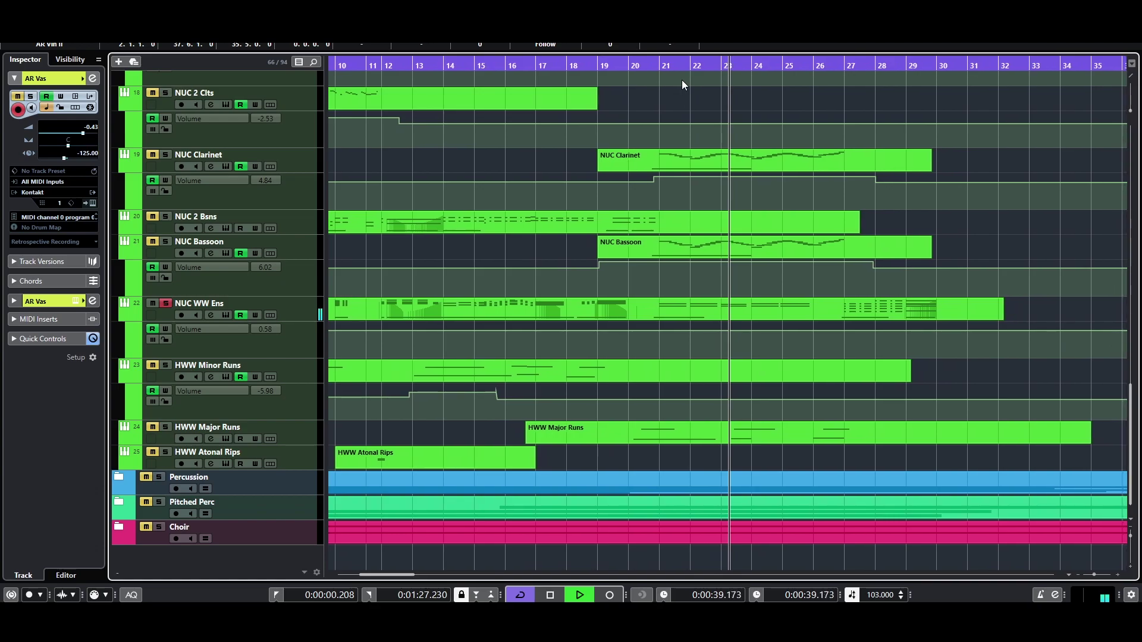
- Solo the whole Woodwind folder again and play it from about bar 20
scroll(708, 233, "up", 5)
left_click(166, 157)
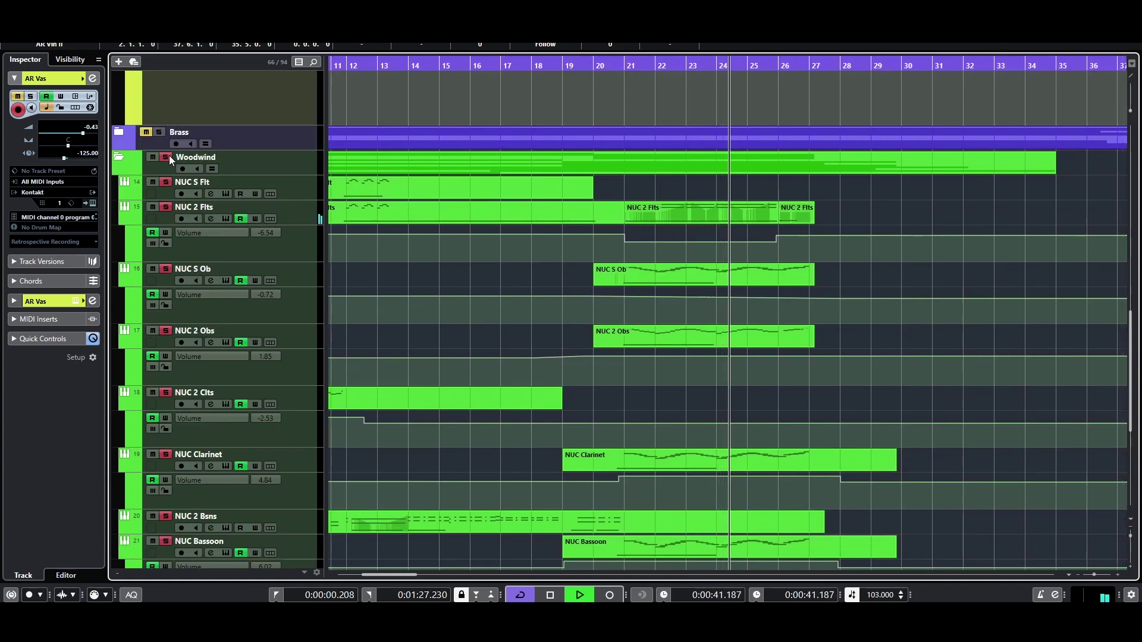
left_click_drag(592, 71, 591, 82)
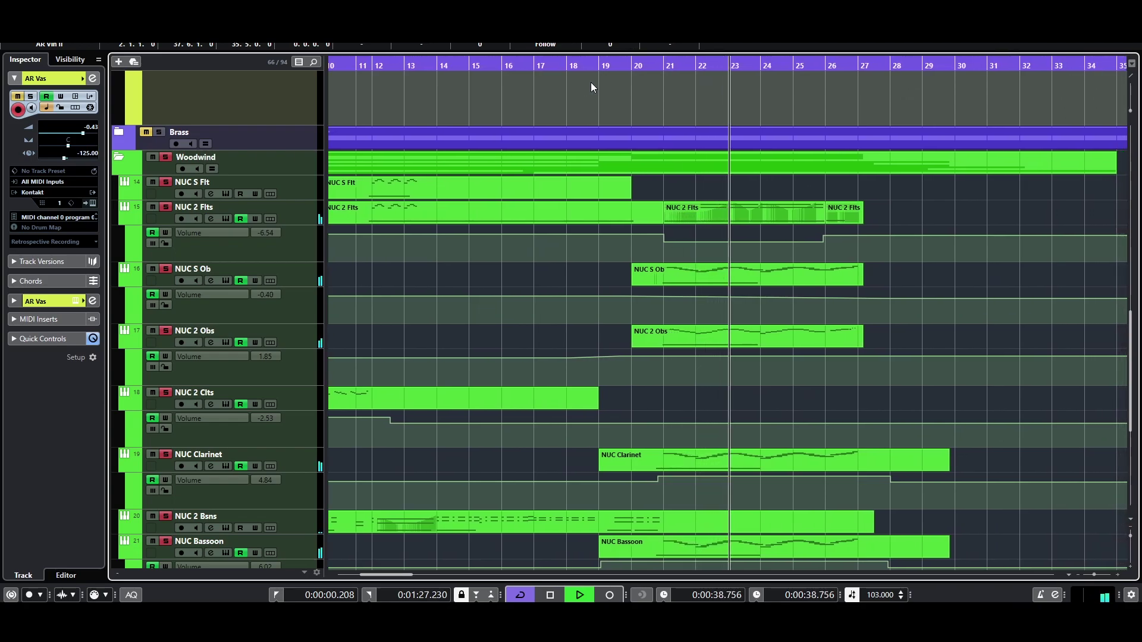
- Clear the solos, play the full mix from about bar 20, and mute and unmute the Woodwind folder for comparison
left_click(616, 64)
key("space")
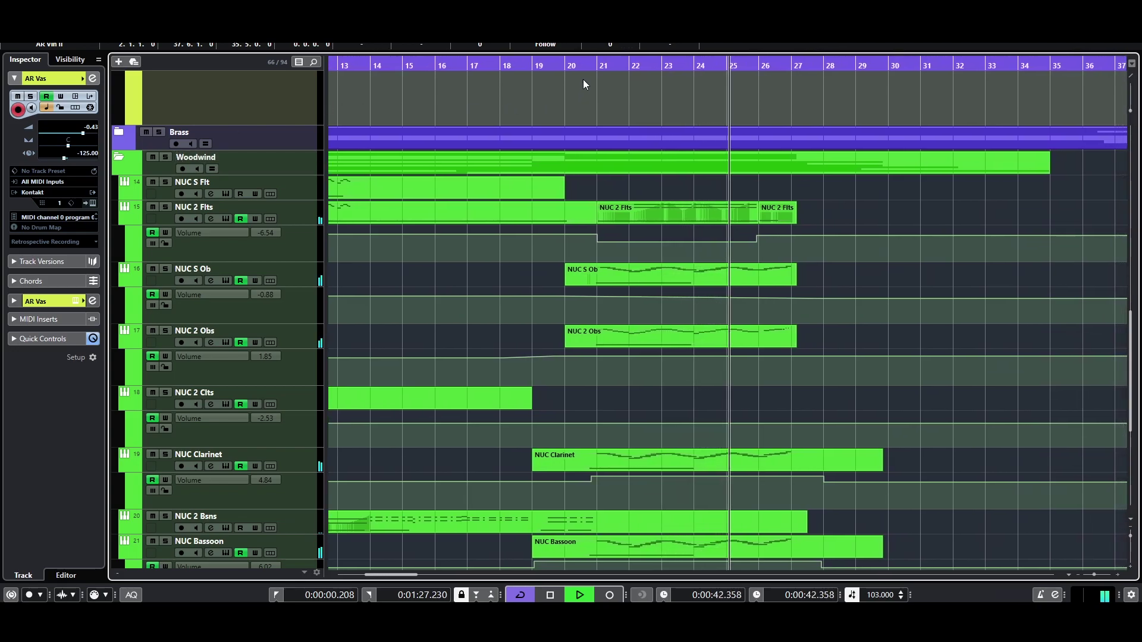
left_click(574, 65)
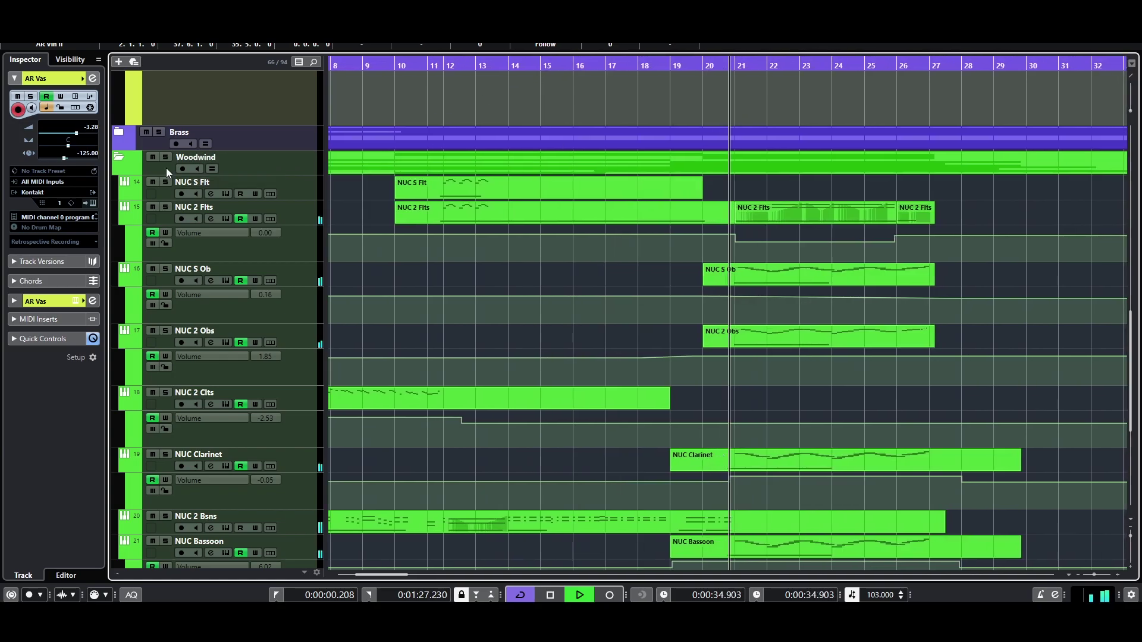
left_click(152, 157)
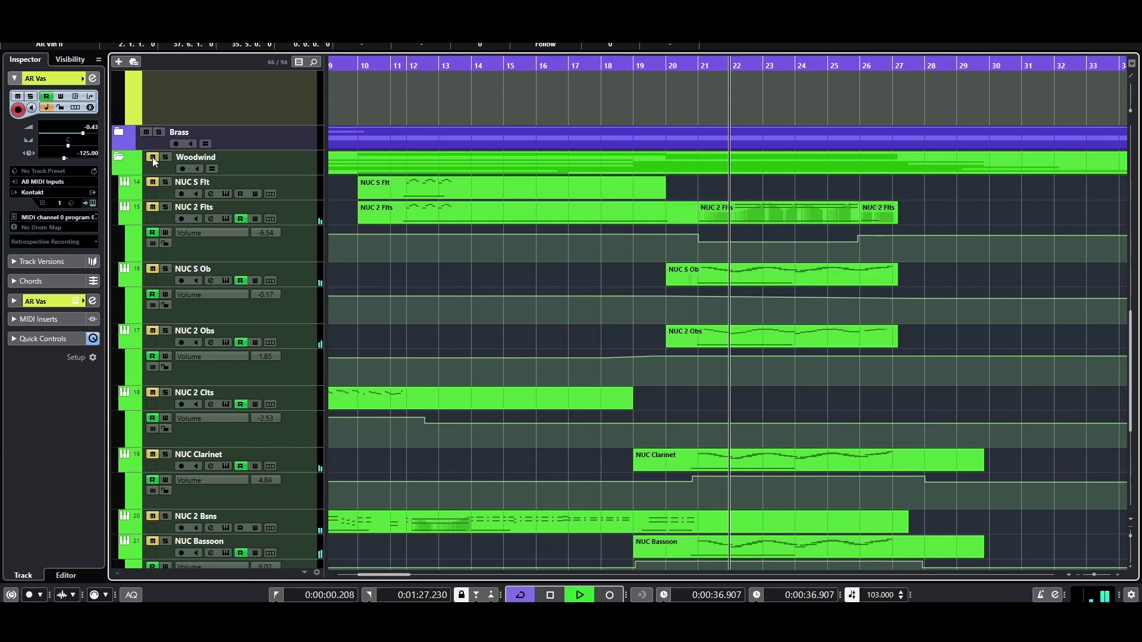
left_click(152, 157)
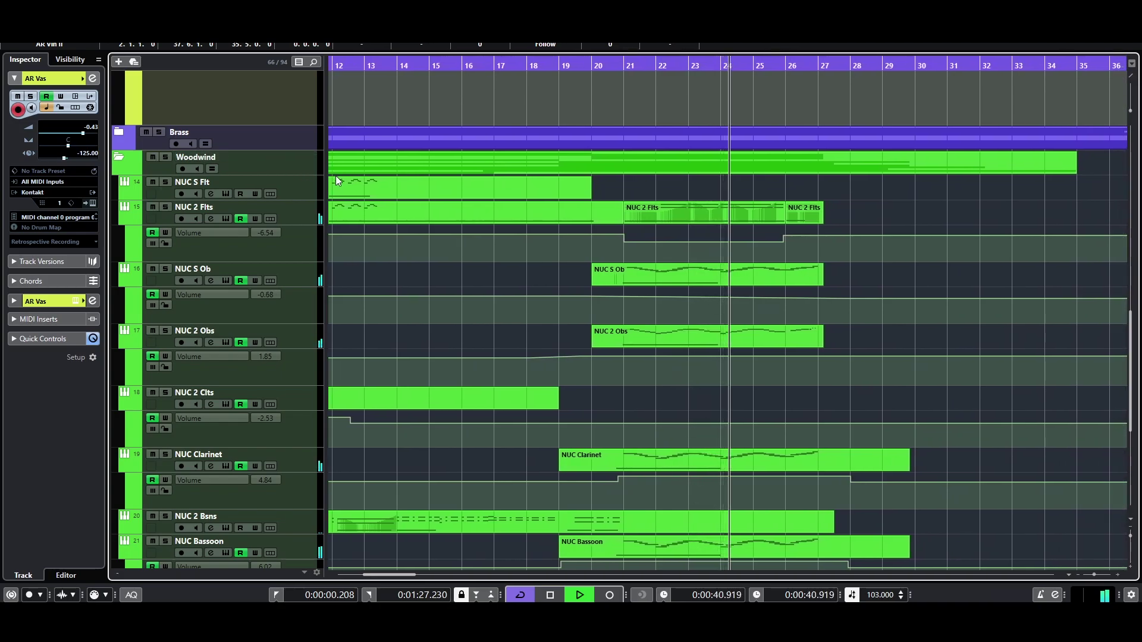
- Set the playback position about midway through bar 20, with the woodwind parts from bar 16 to 33 in view
key("g")
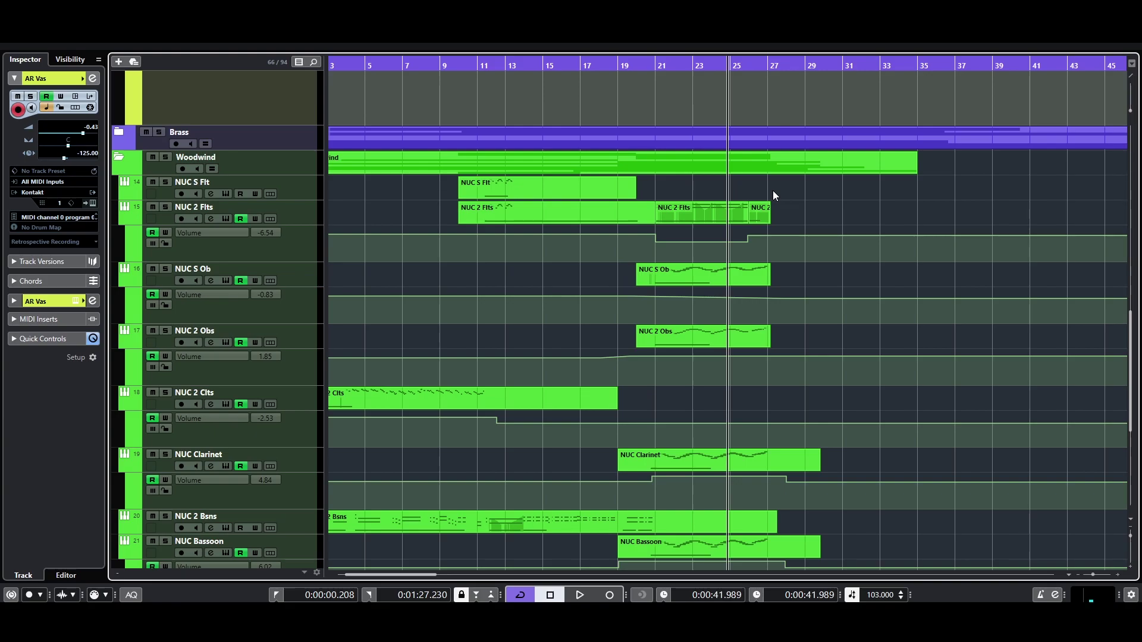
key("h")
key("h")
key("h")
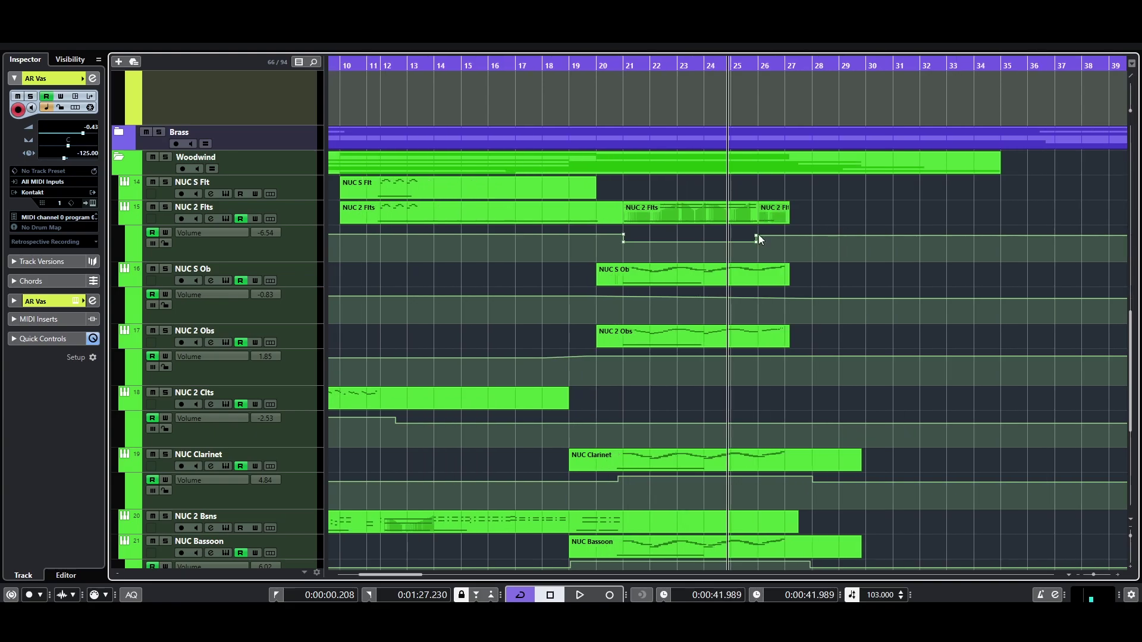
left_click_drag(528, 66, 529, 60)
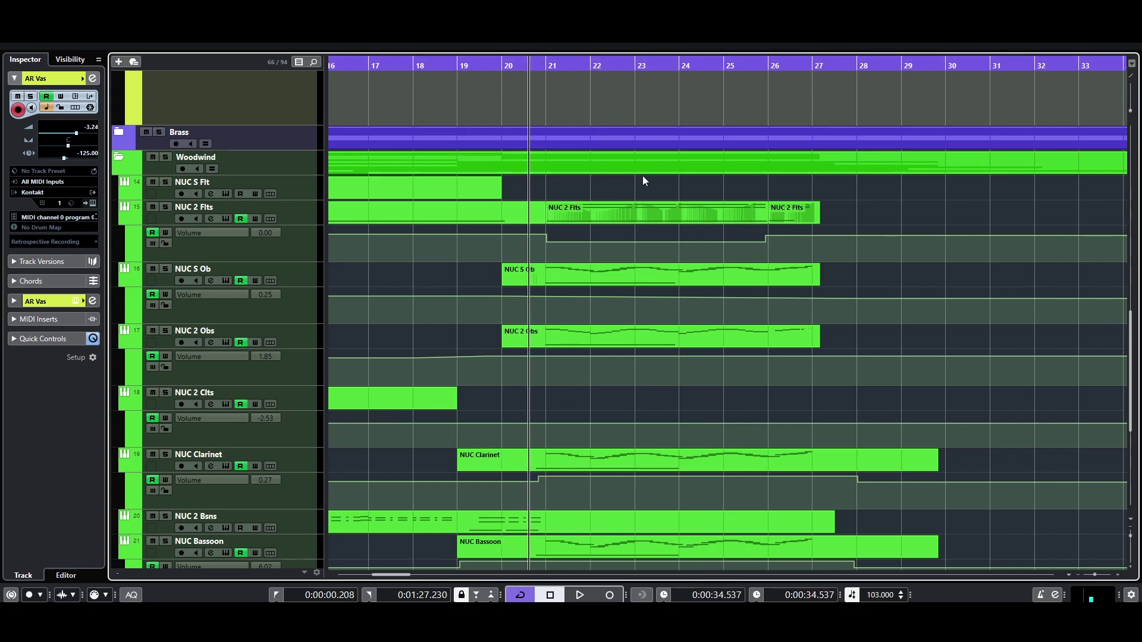
- Examine the parts and volume curves of the Woodwind tracks from the flutes to the runs around bars 19 to 30
scroll(678, 200, "down", 3)
scroll(678, 197, "up", 5)
scroll(586, 313, "down", 5)
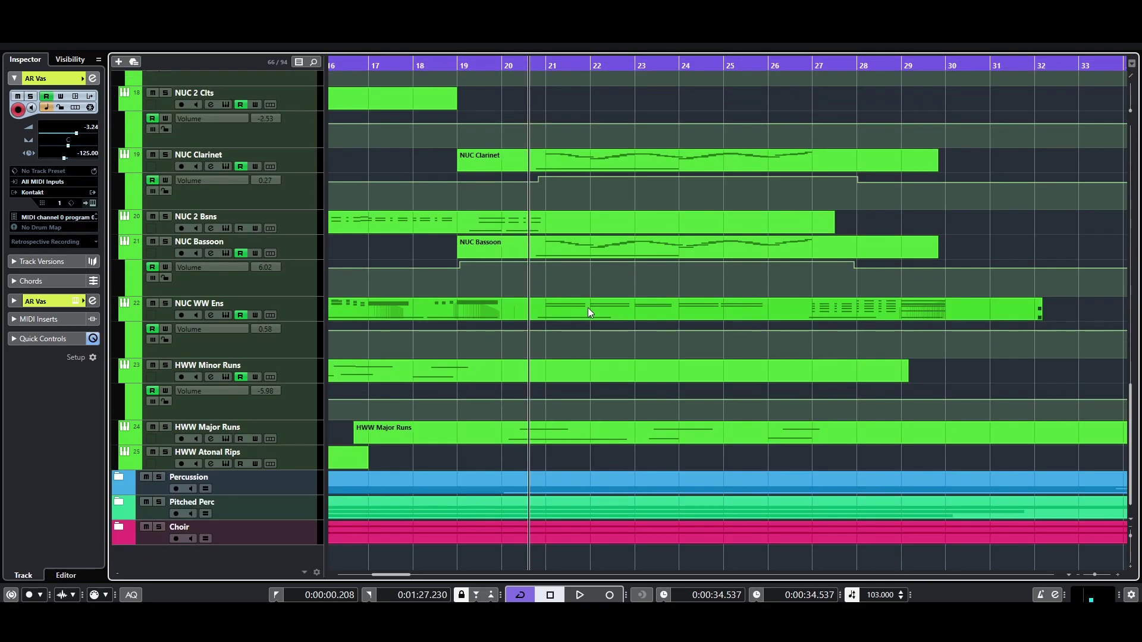
scroll(605, 273, "up", 1)
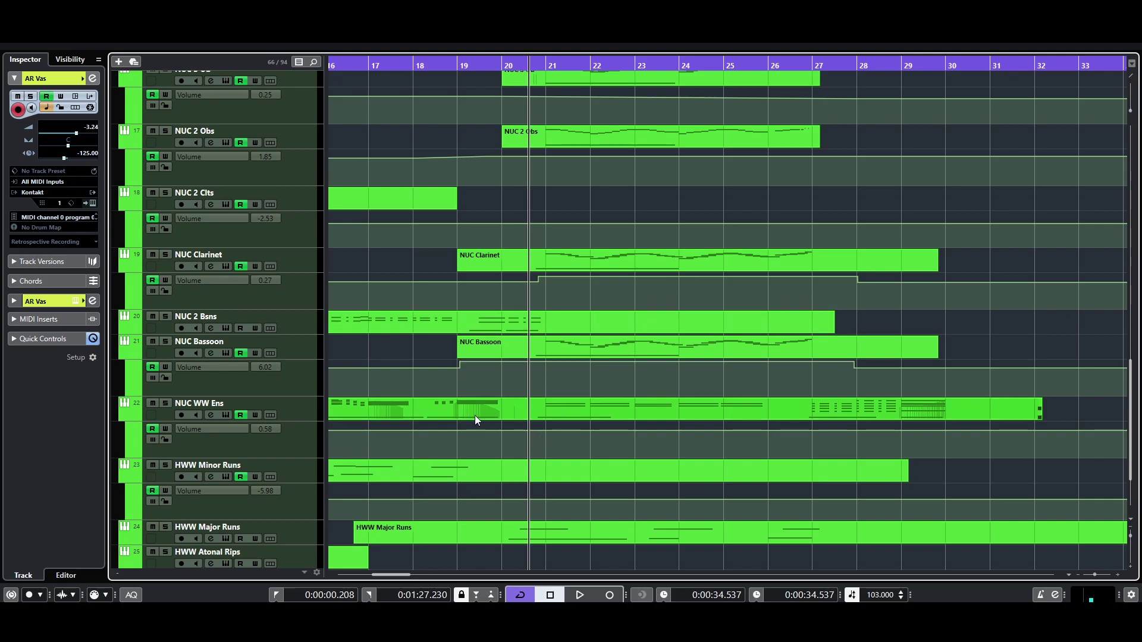
scroll(676, 412, "up", 2)
scroll(673, 413, "down", 2)
scroll(595, 357, "down", 1)
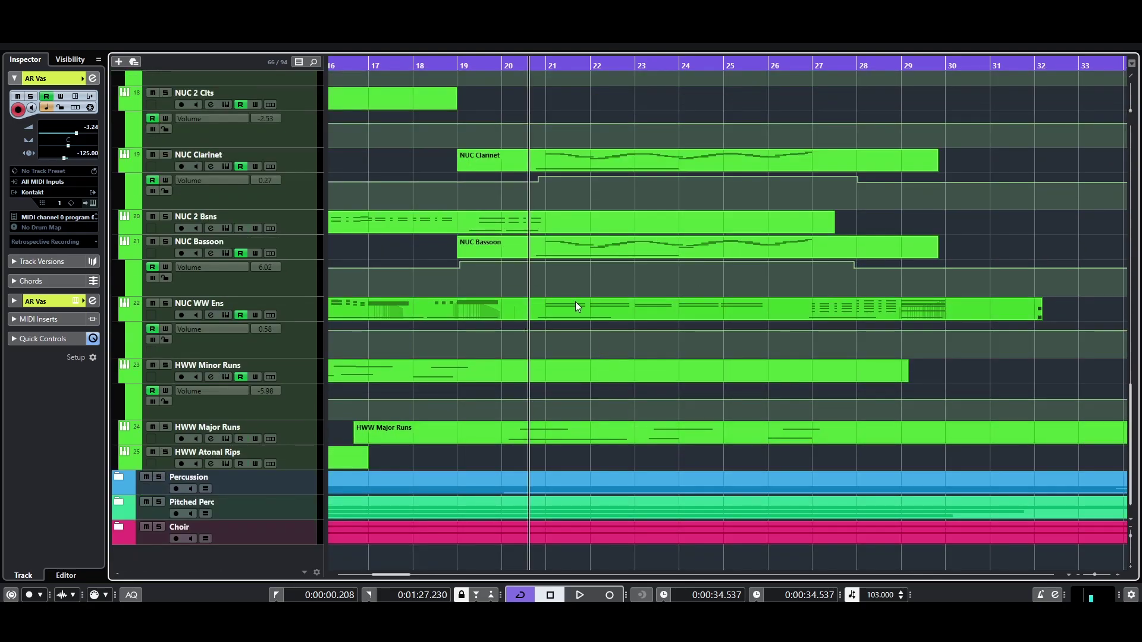
scroll(589, 300, "up", 3)
scroll(623, 472, "down", 3)
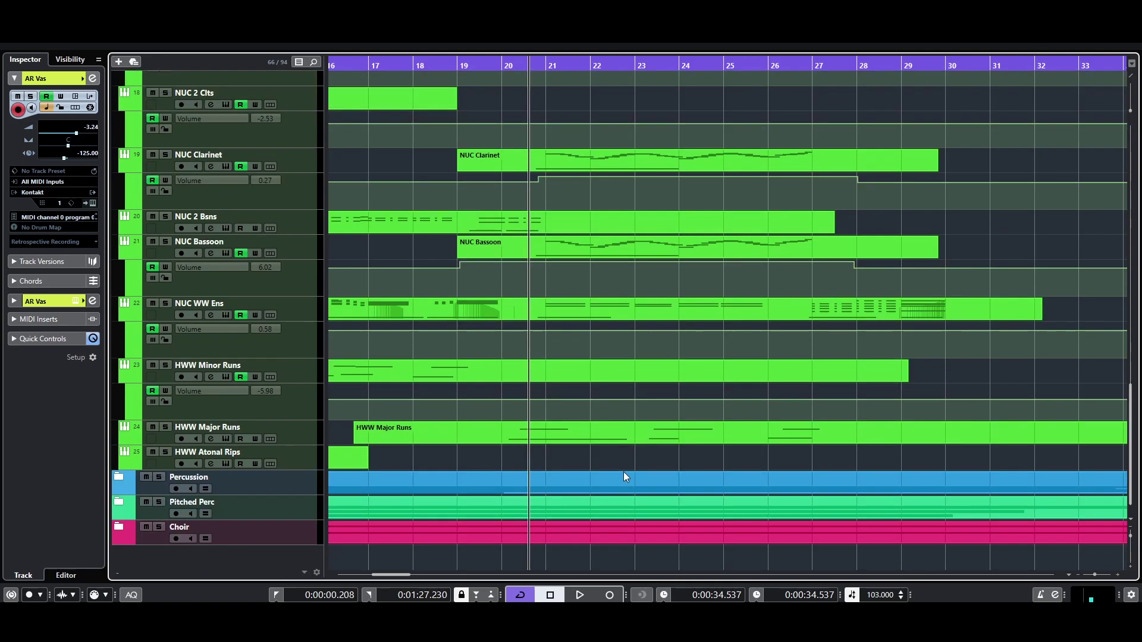
scroll(605, 370, "up", 1)
scroll(604, 370, "up", 1)
scroll(603, 318, "up", 2)
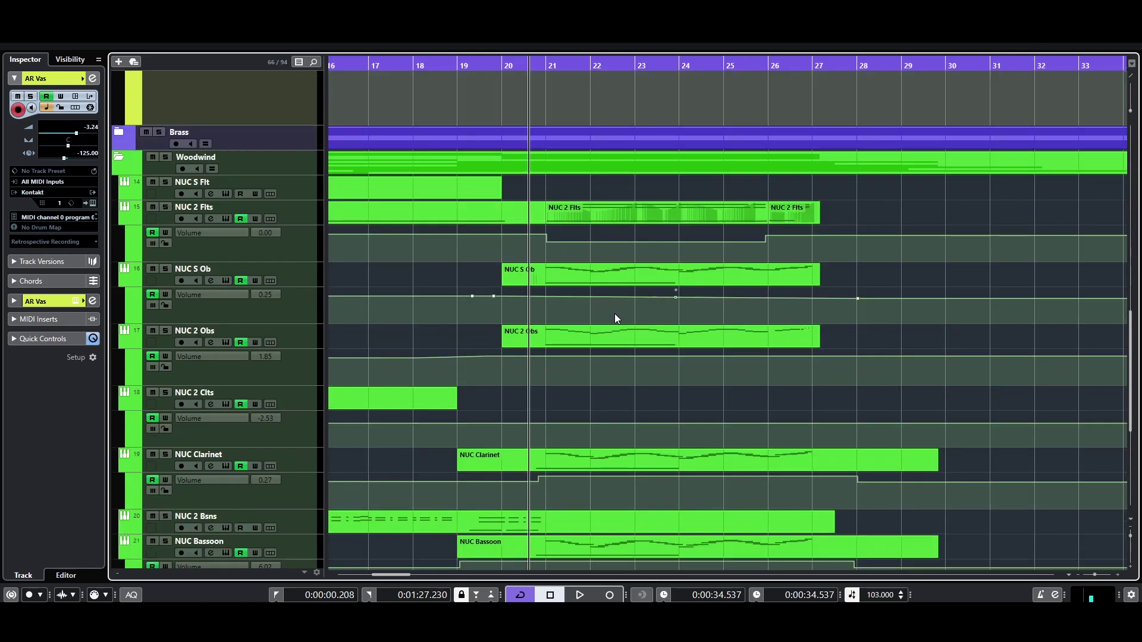
- Solo the Woodwind folder and play its parts alone from about midway through bar 20
left_click(166, 258)
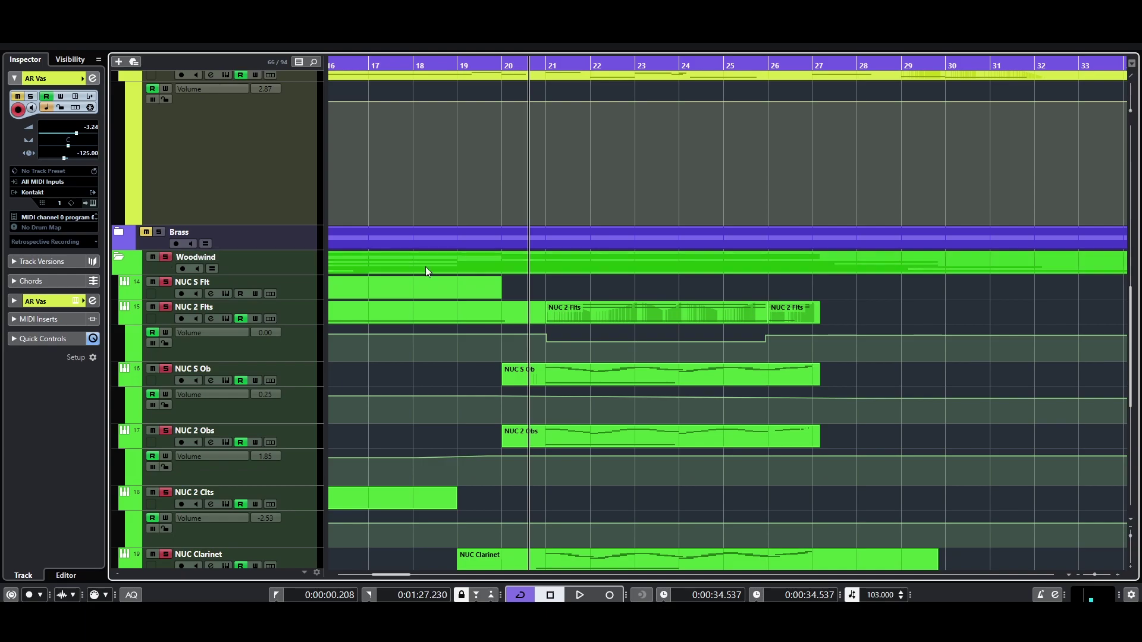
scroll(590, 286, "down", 2)
key("space")
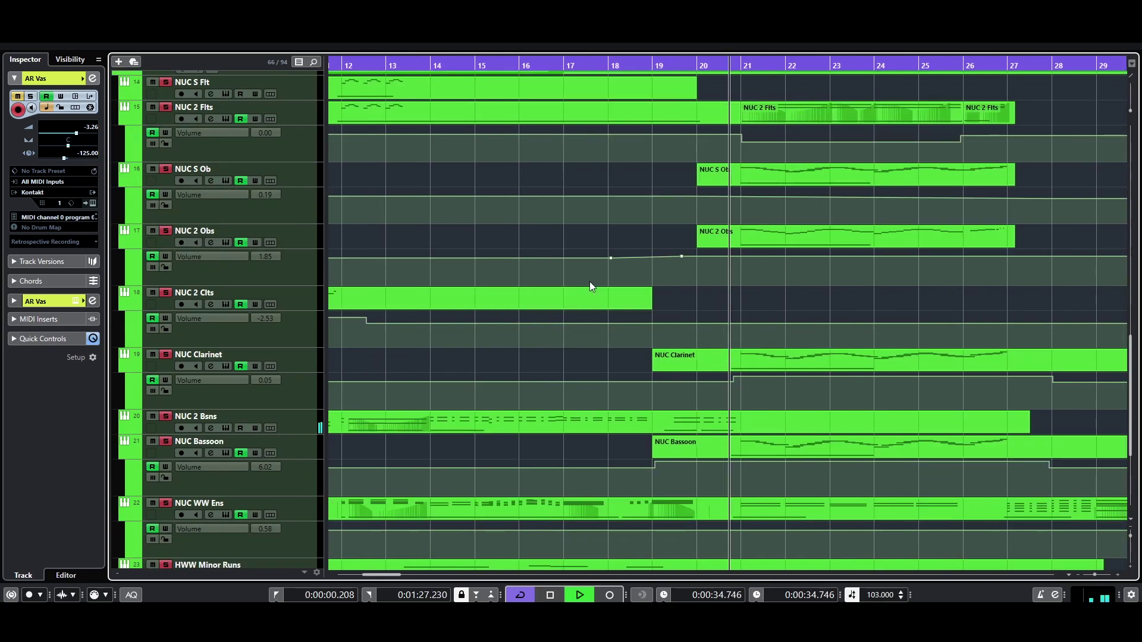
scroll(590, 281, "down", 3)
scroll(593, 285, "up", 4)
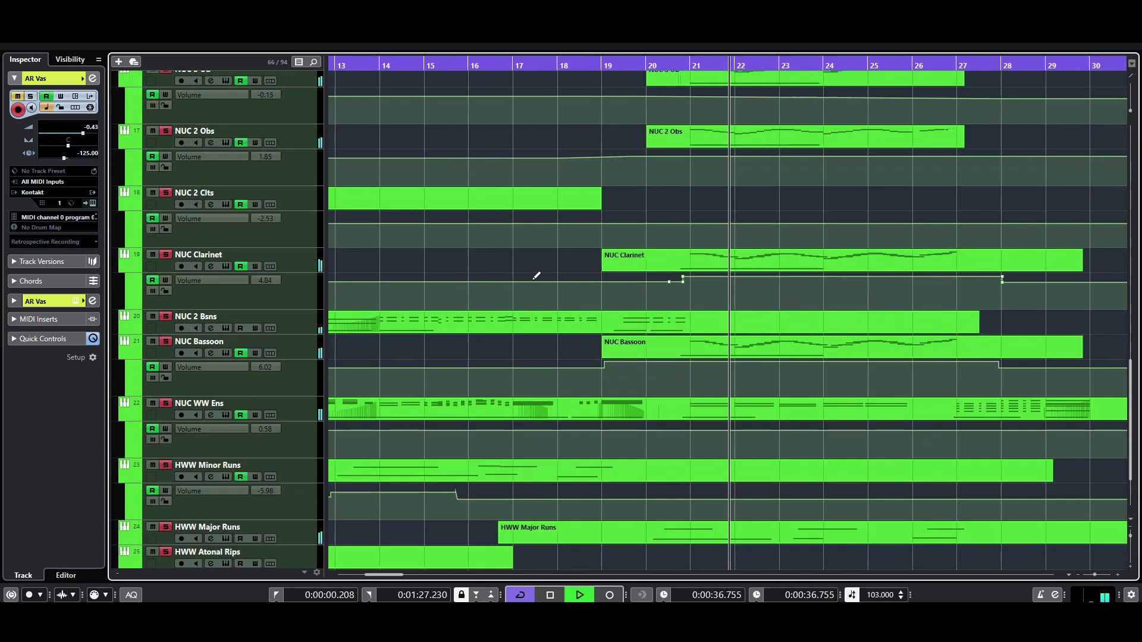
- Clear the Woodwind solo and keep playing the full mix to about bar 25
left_click(169, 258)
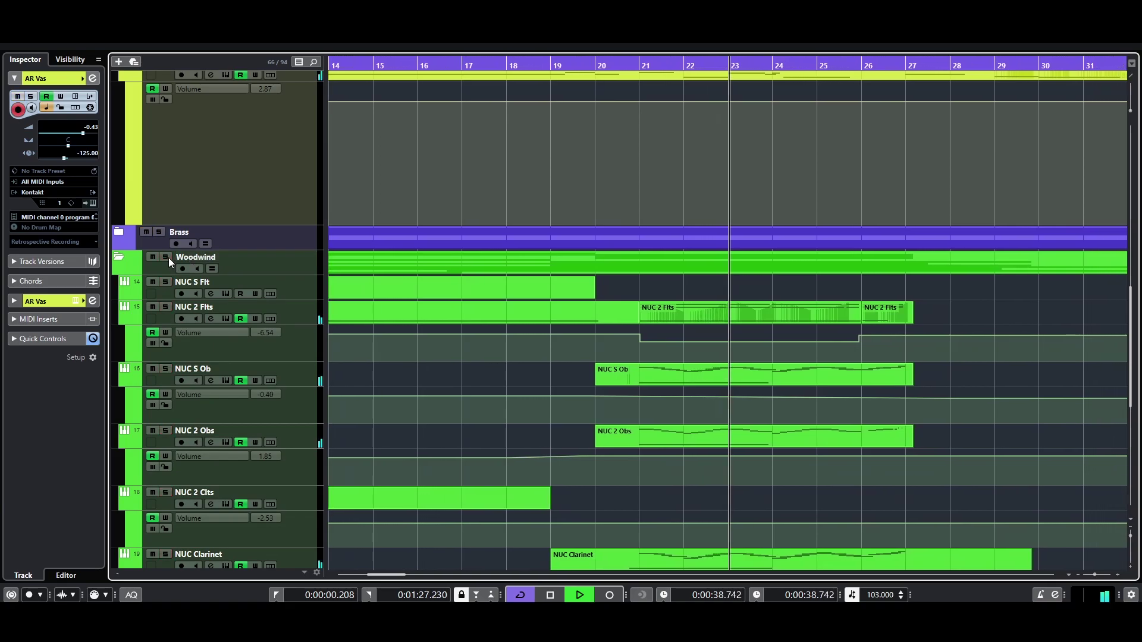
scroll(692, 331, "down", 4)
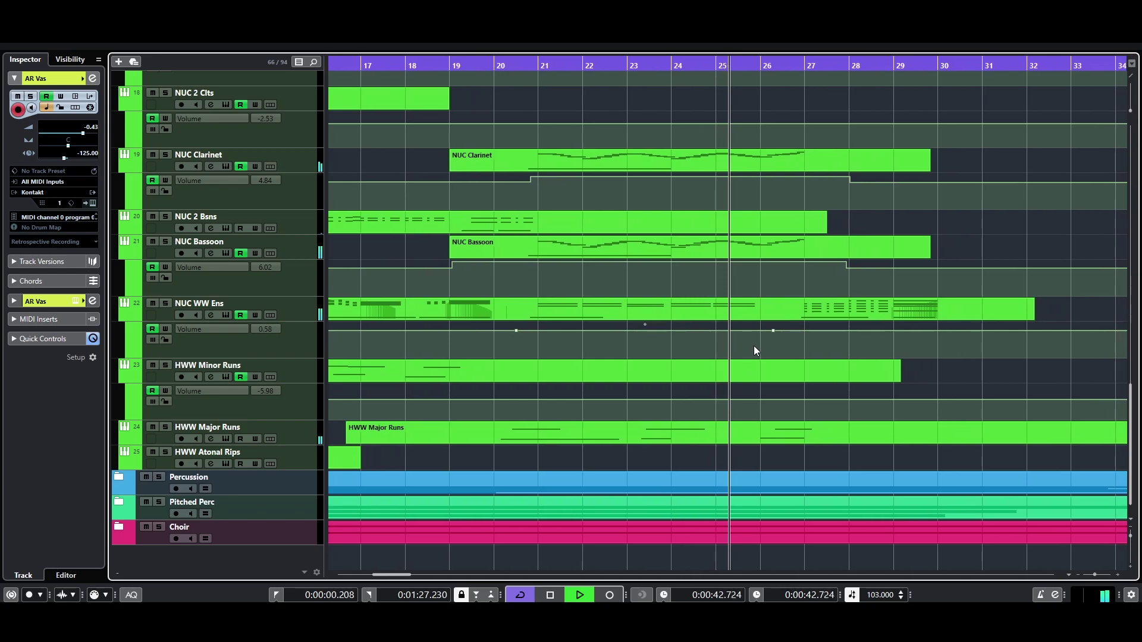
key("space")
- Play the NUC WW Ens track soloed from about midway through bar 26, and clear its solo
left_click_drag(772, 69, 854, 203)
scroll(916, 295, "up", 3)
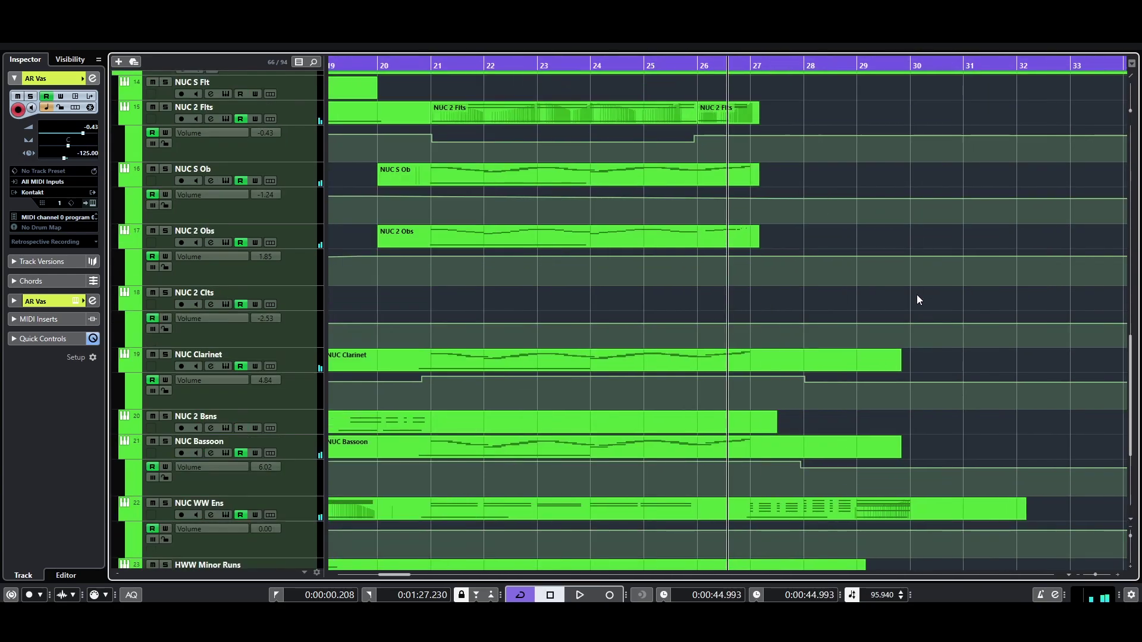
left_click(166, 504)
key("space")
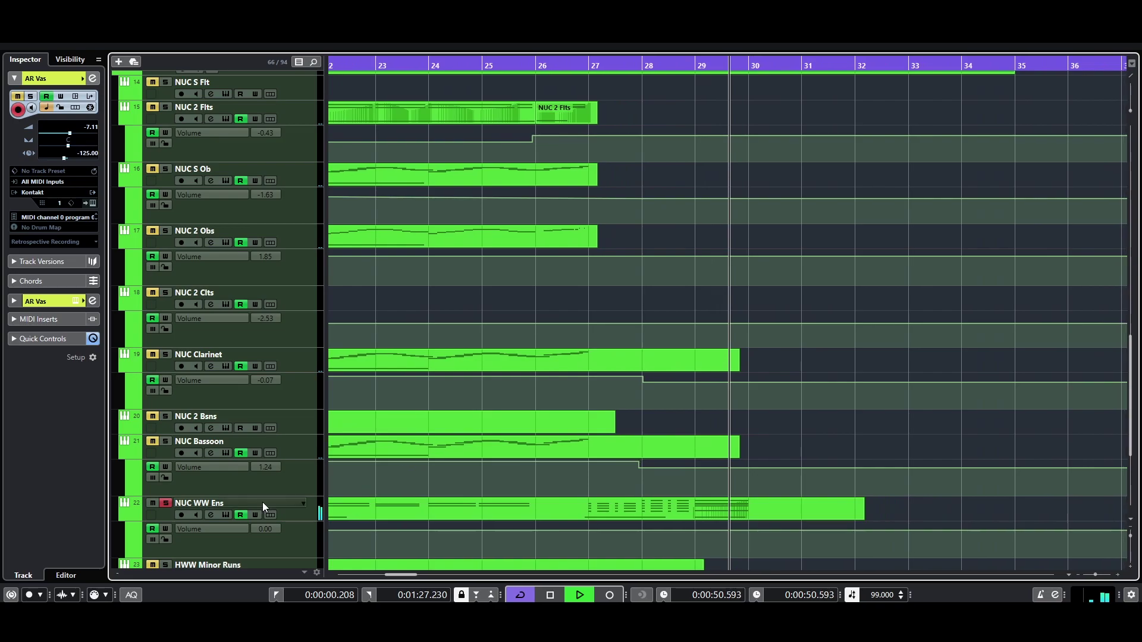
key("space")
left_click(165, 504)
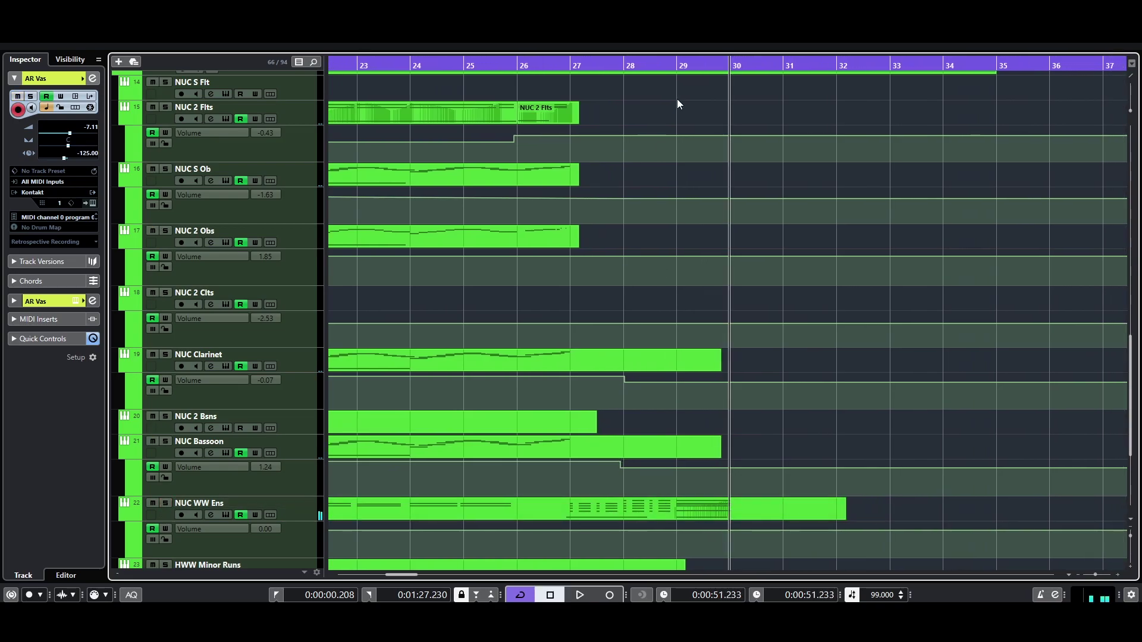
- Play the full mix from about bar 28, stop, and return the playback position to just after bar 26
left_click(630, 61)
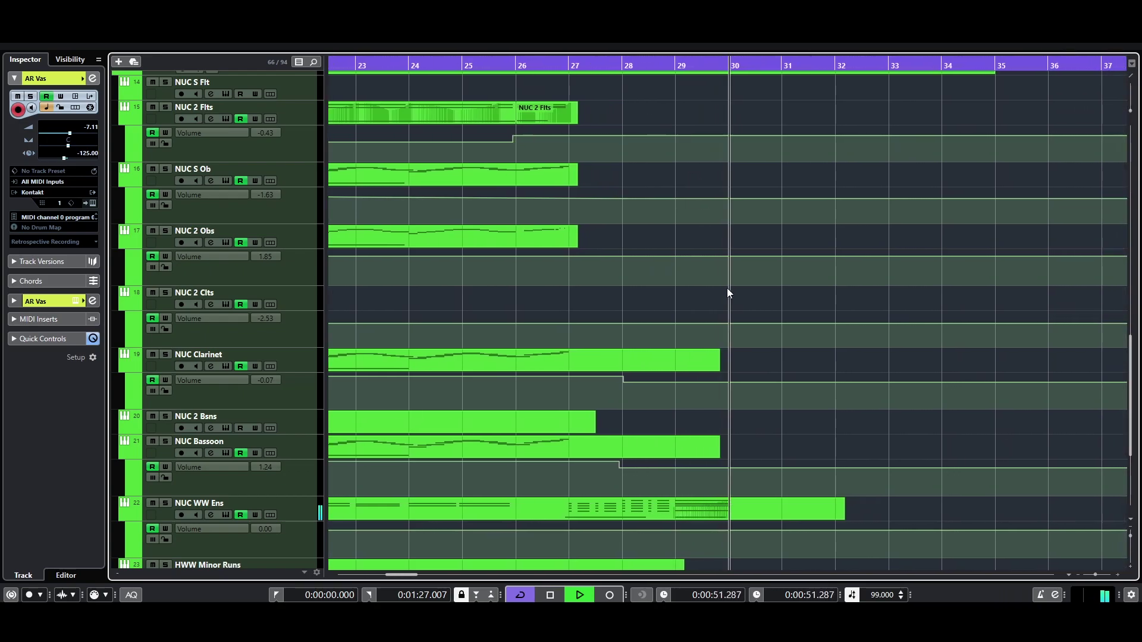
scroll(729, 292, "down", 3)
key("space")
left_click(721, 345)
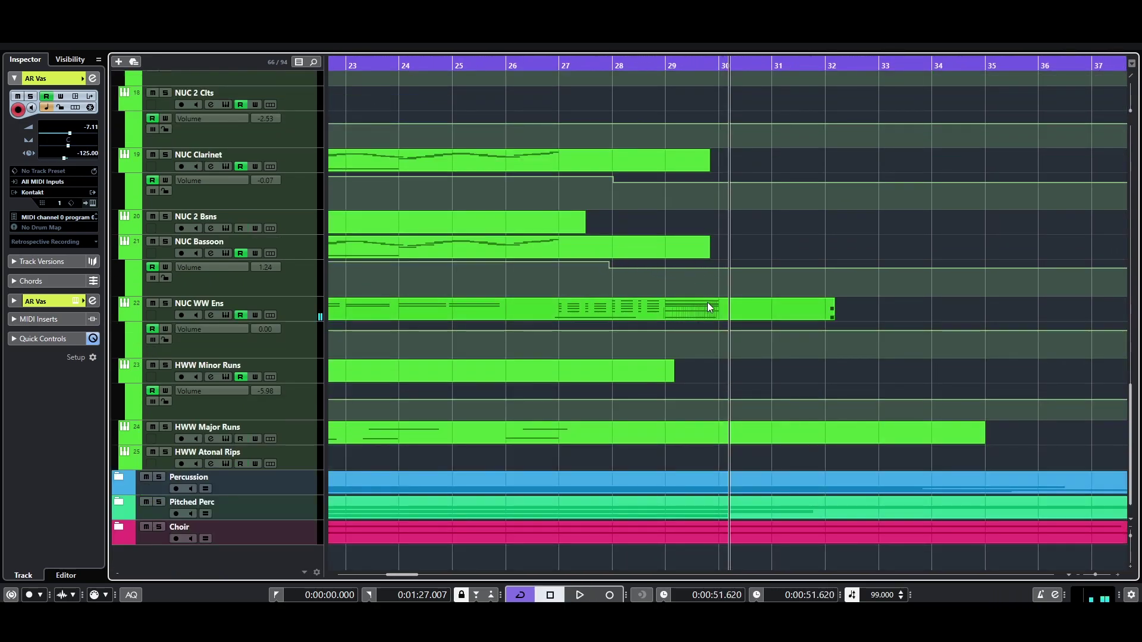
left_click(587, 58)
left_click(517, 62)
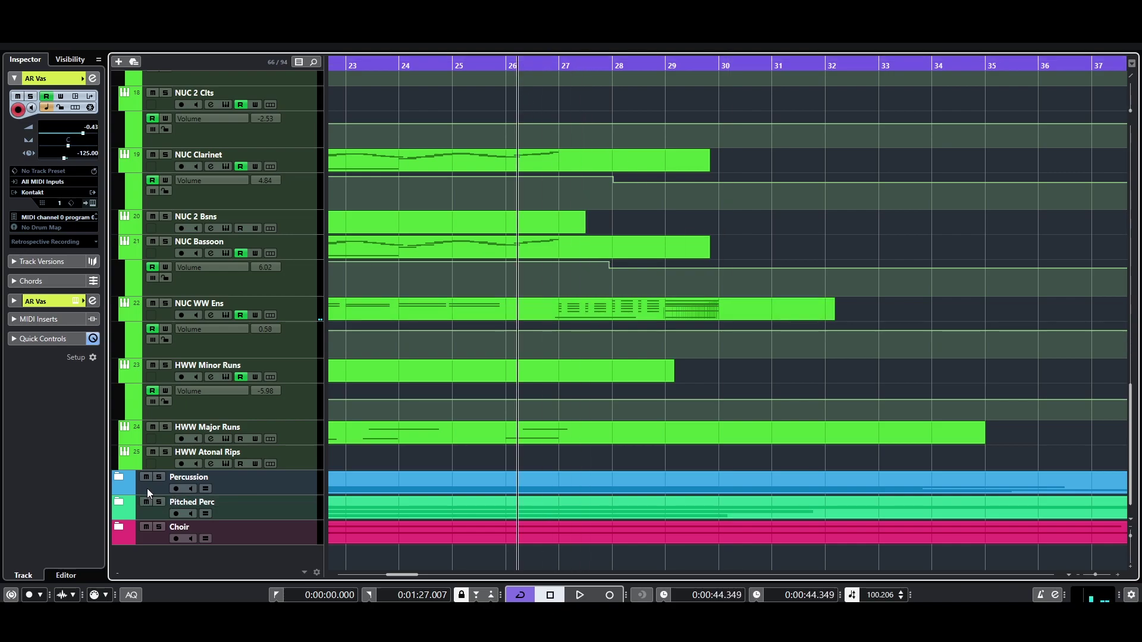
- Collapse the Woodwind folder and expand the Percussion folder to show its tracks
scroll(352, 341, "up", 5)
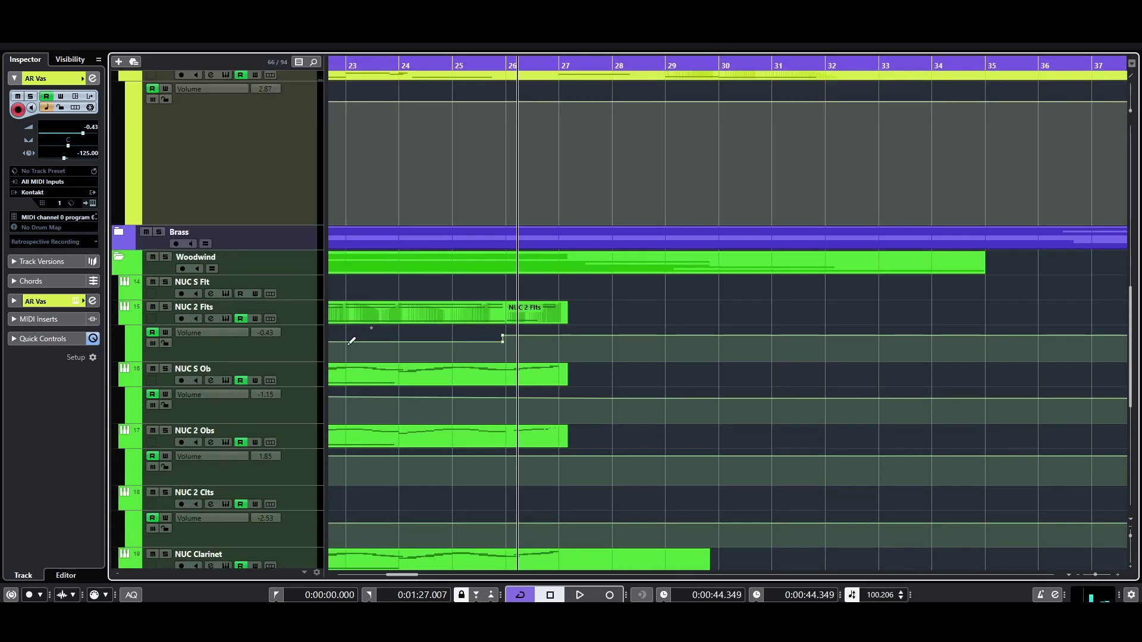
left_click(117, 258)
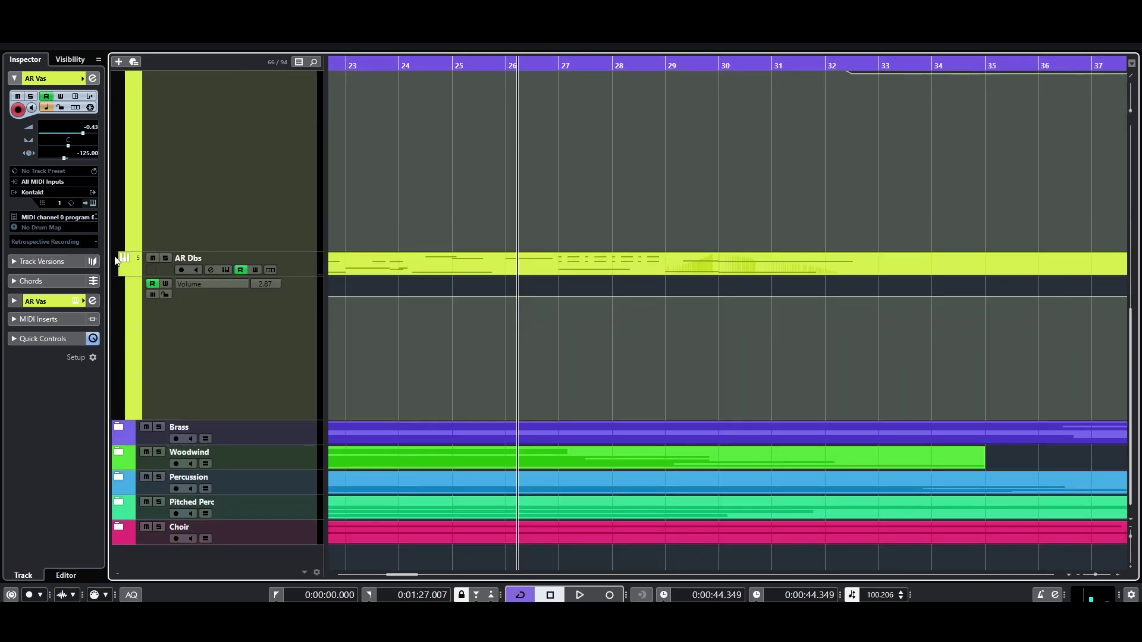
left_click(120, 476)
scroll(502, 329, "down", 8)
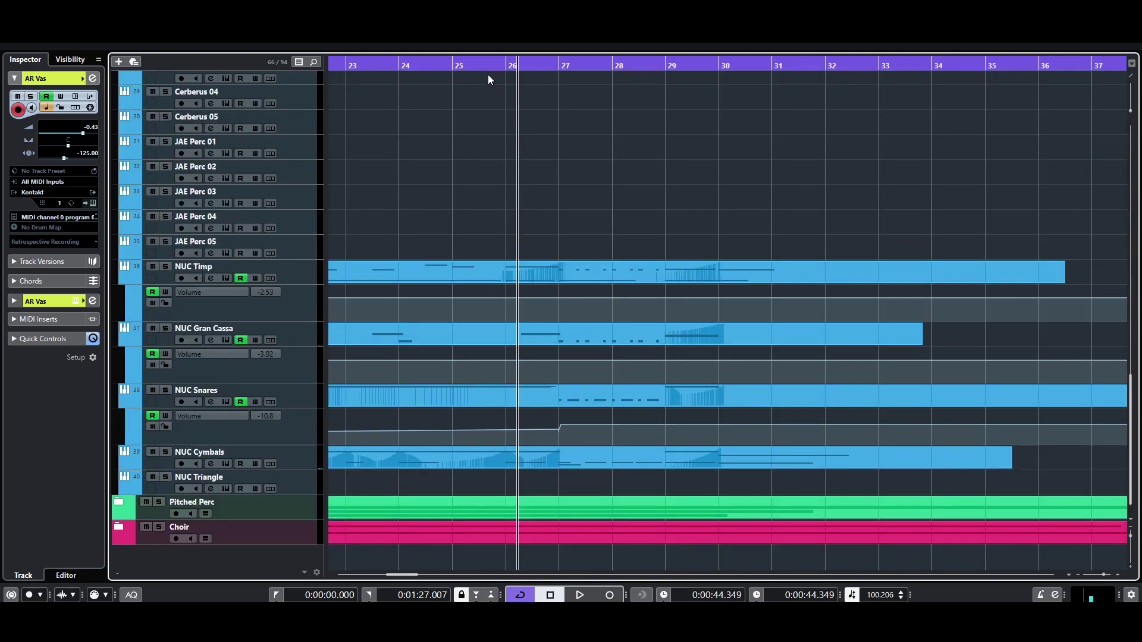
- Examine the Percussion tracks across the whole project and set the playback position at about bar 11
left_click_drag(395, 70, 420, 120)
scroll(433, 272, "left", 5)
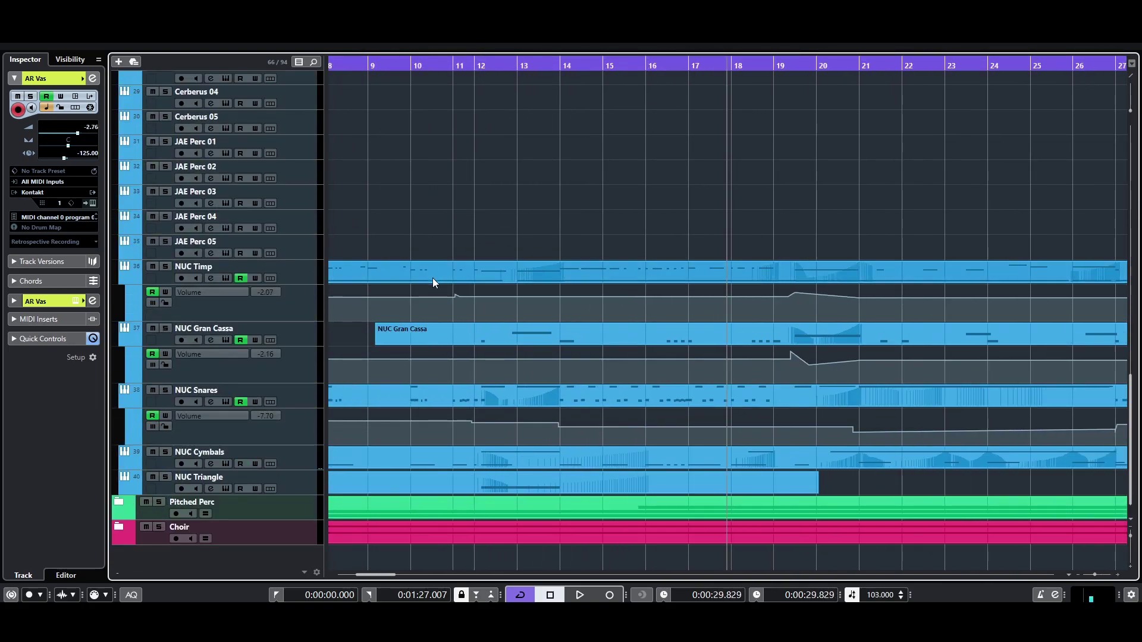
scroll(433, 273, "down", 4)
scroll(439, 295, "up", 4)
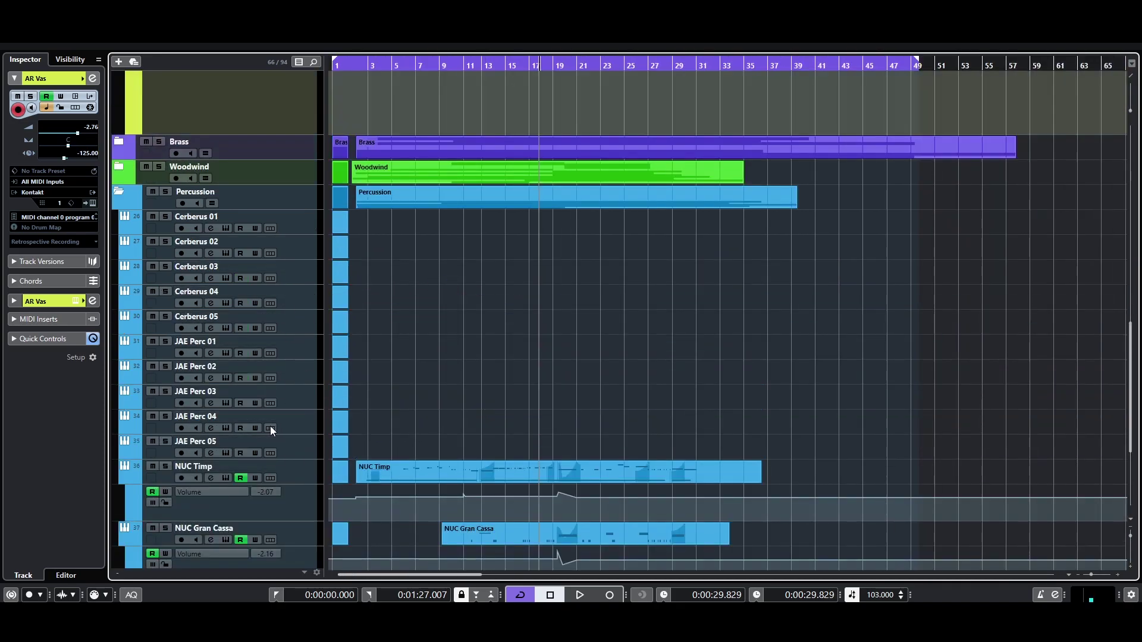
scroll(502, 327, "down", 4)
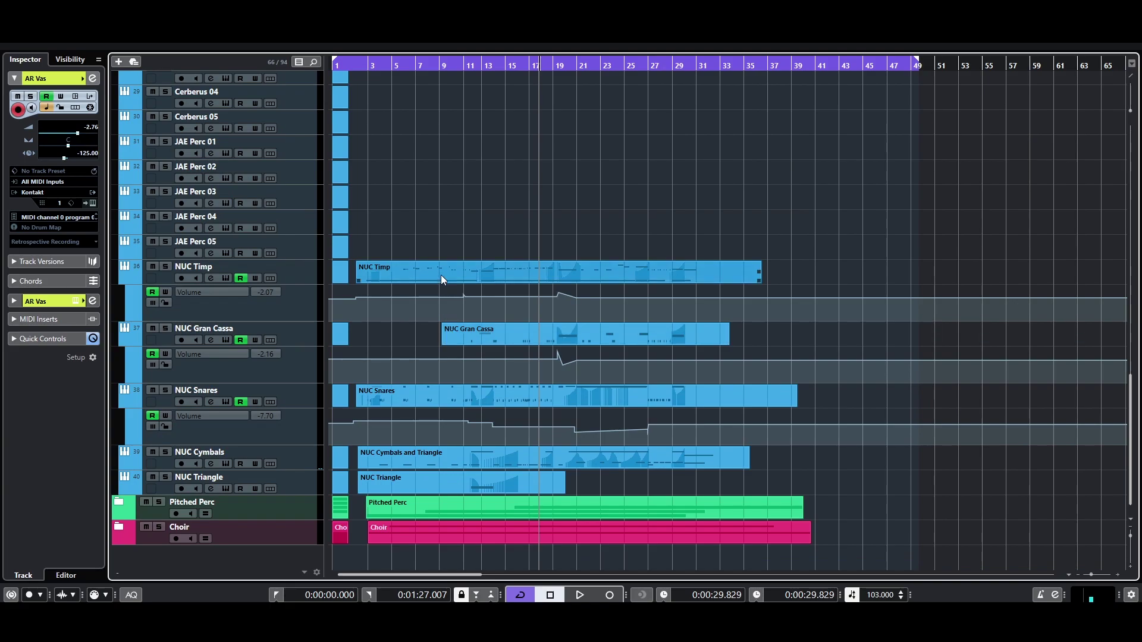
left_click(485, 64)
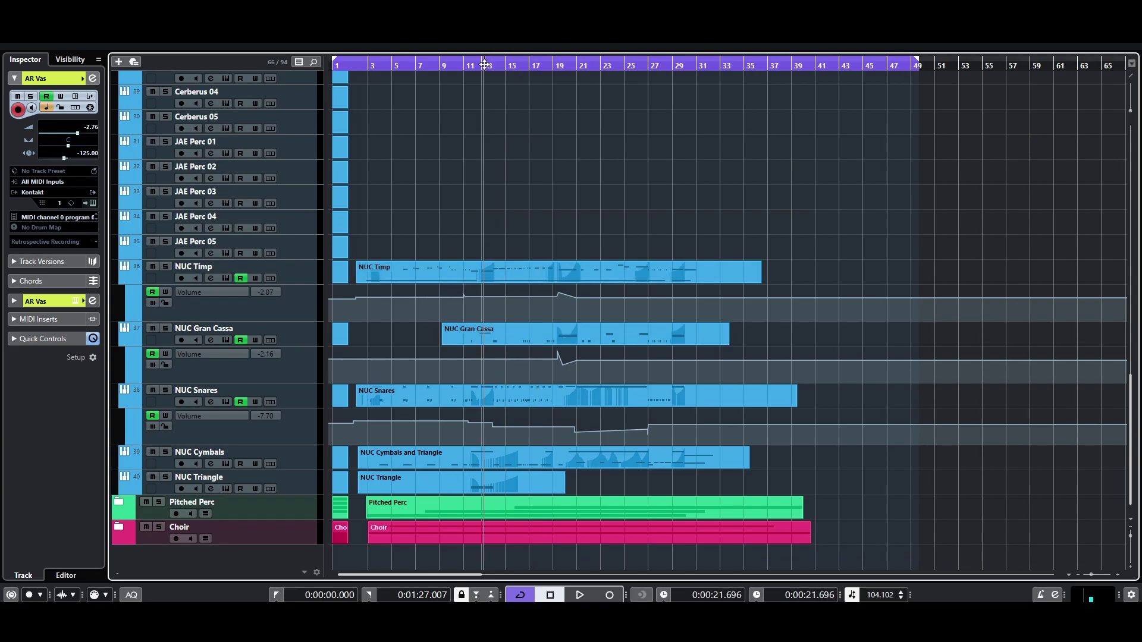
left_click(462, 66)
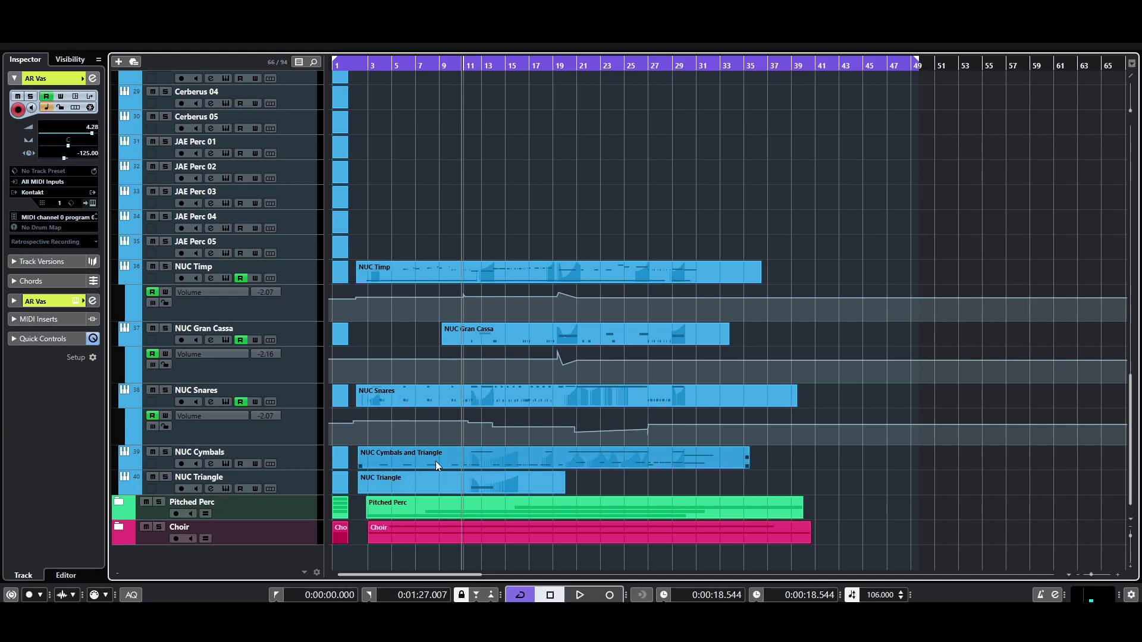
- Solo the Percussion folder and play it alone from about bar 11 to bar 17
scroll(480, 187, "up", 5)
left_click(167, 291)
key("space")
key("h")
key("h")
scroll(417, 334, "down", 4)
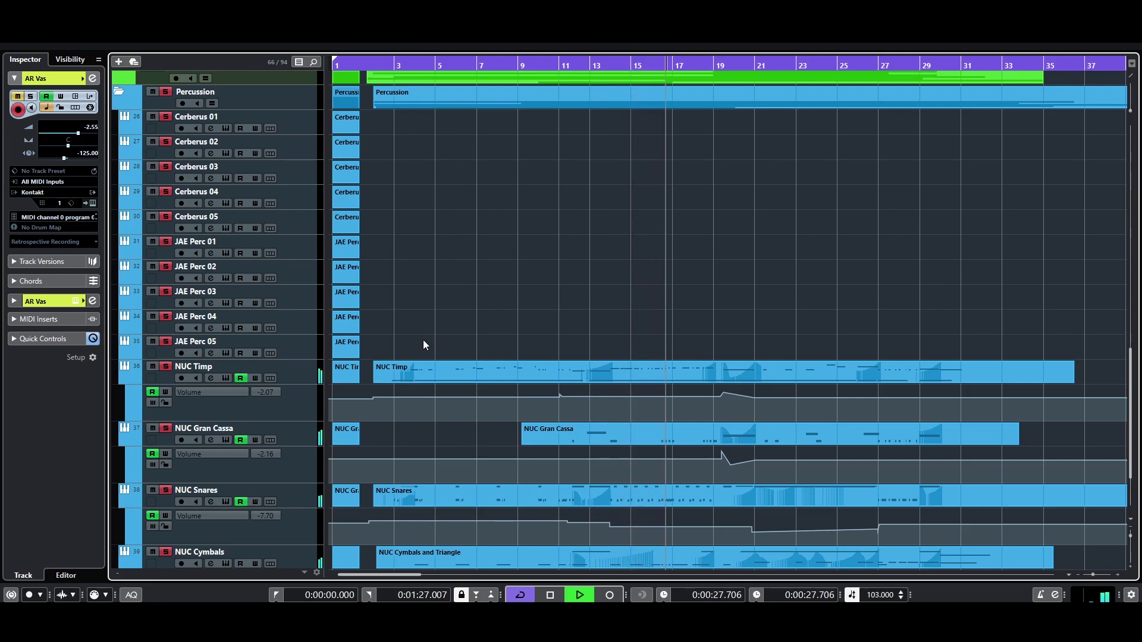
key("space")
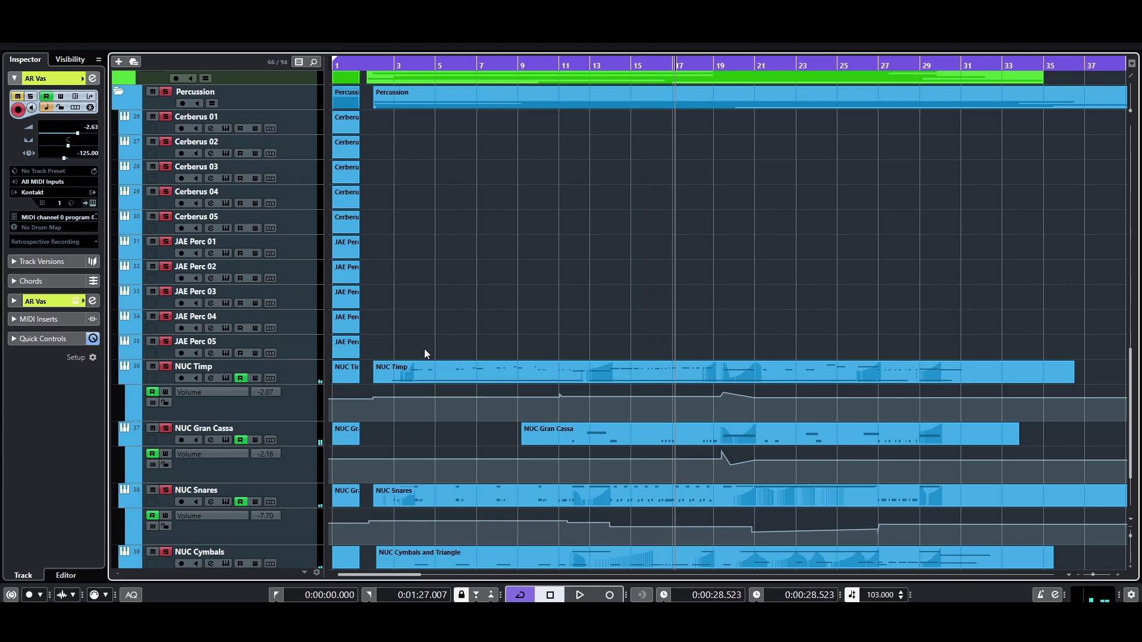
- Clear the Percussion solo and play the full mix from between bars 2 and 3
scroll(701, 298, "down", 4)
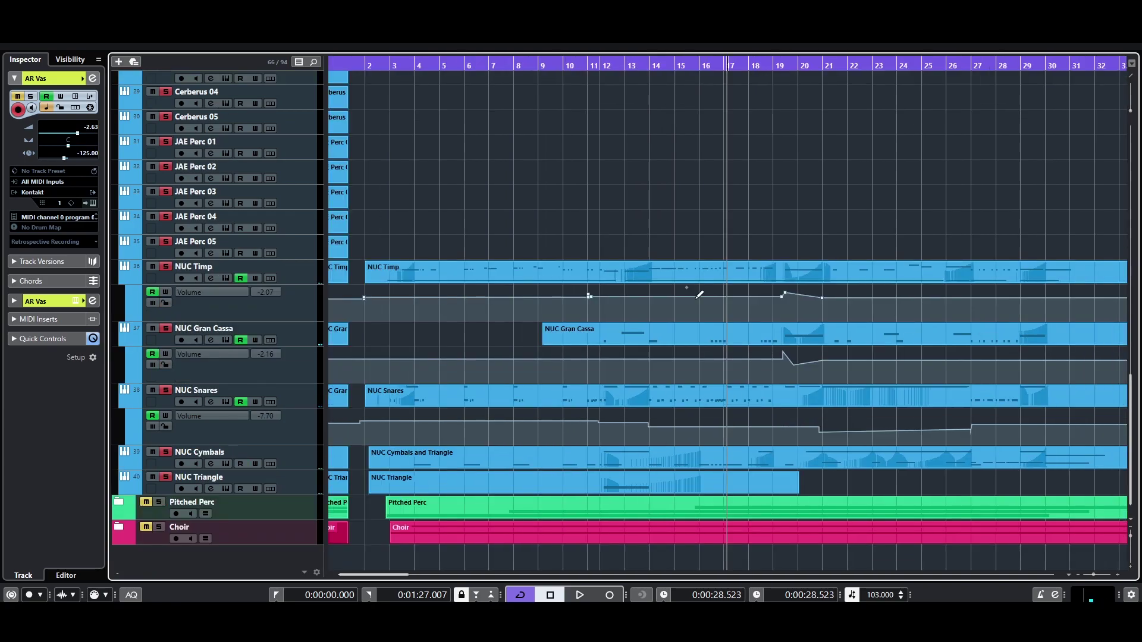
scroll(595, 284, "down", 2)
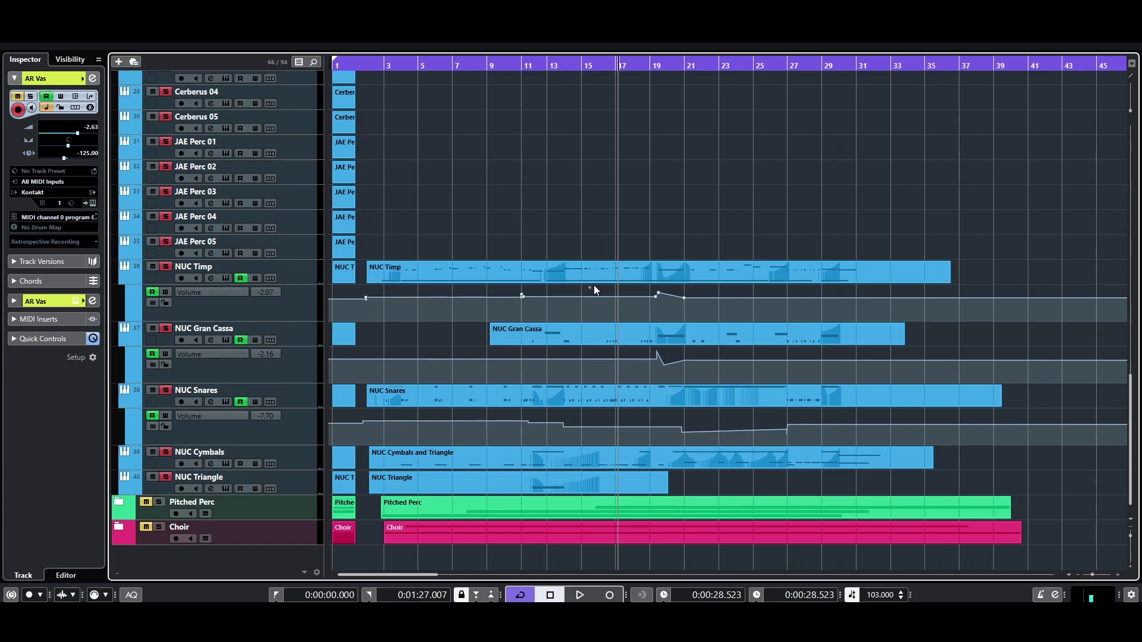
left_click(441, 265)
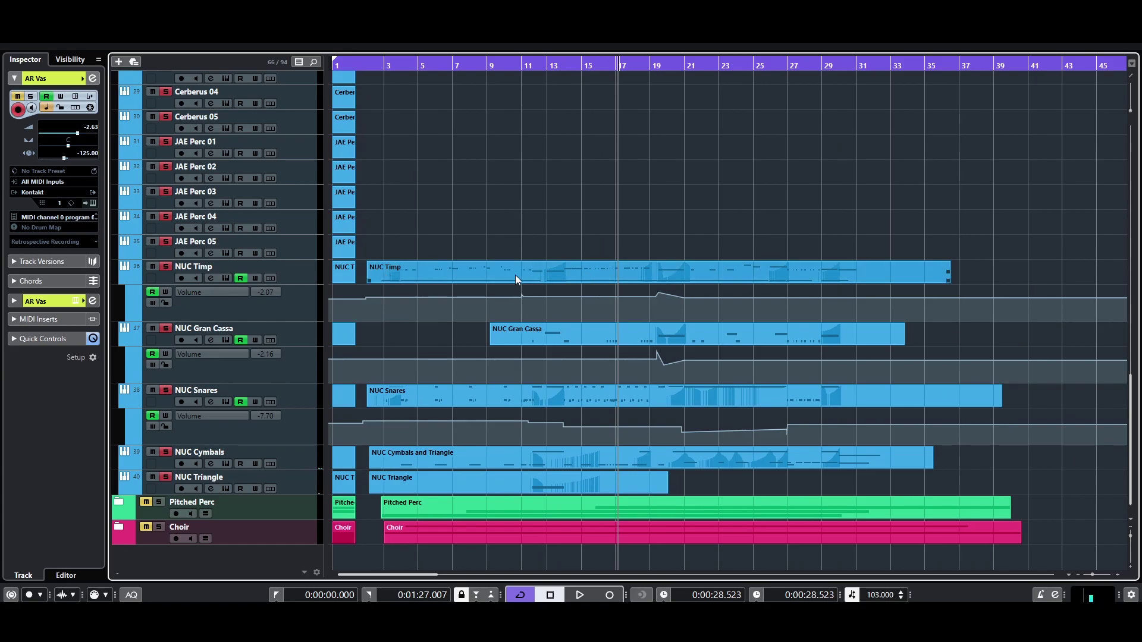
left_click(409, 122)
left_click_drag(392, 70, 375, 71)
left_click(166, 267)
key("space")
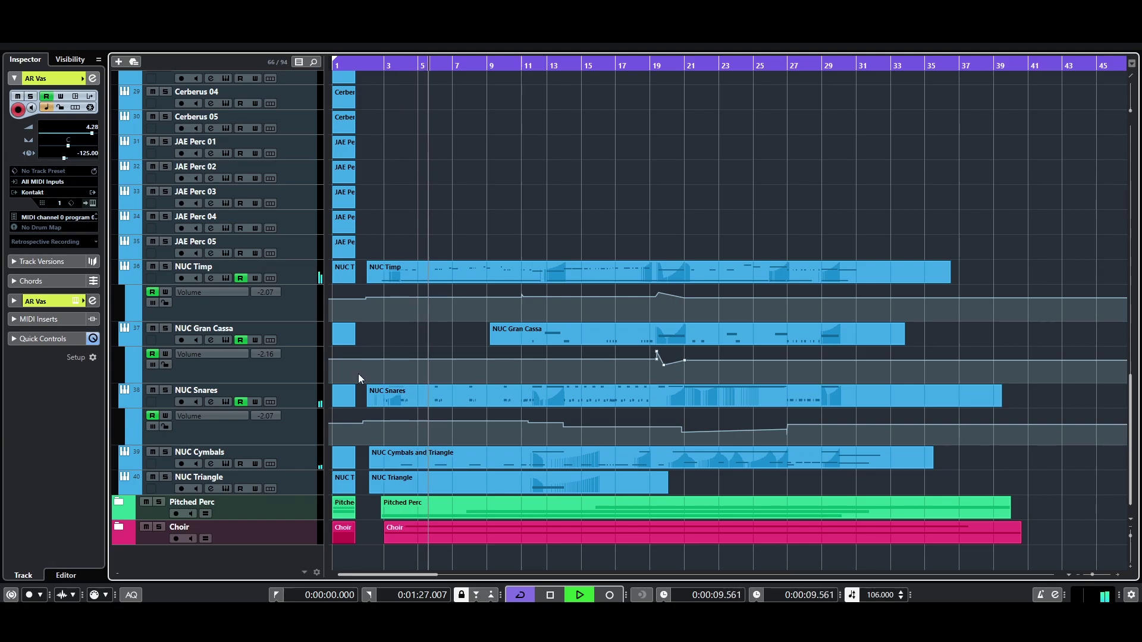
key("space")
- Solo the NUC Snares track and play it alone from about bar 3
left_click(166, 390)
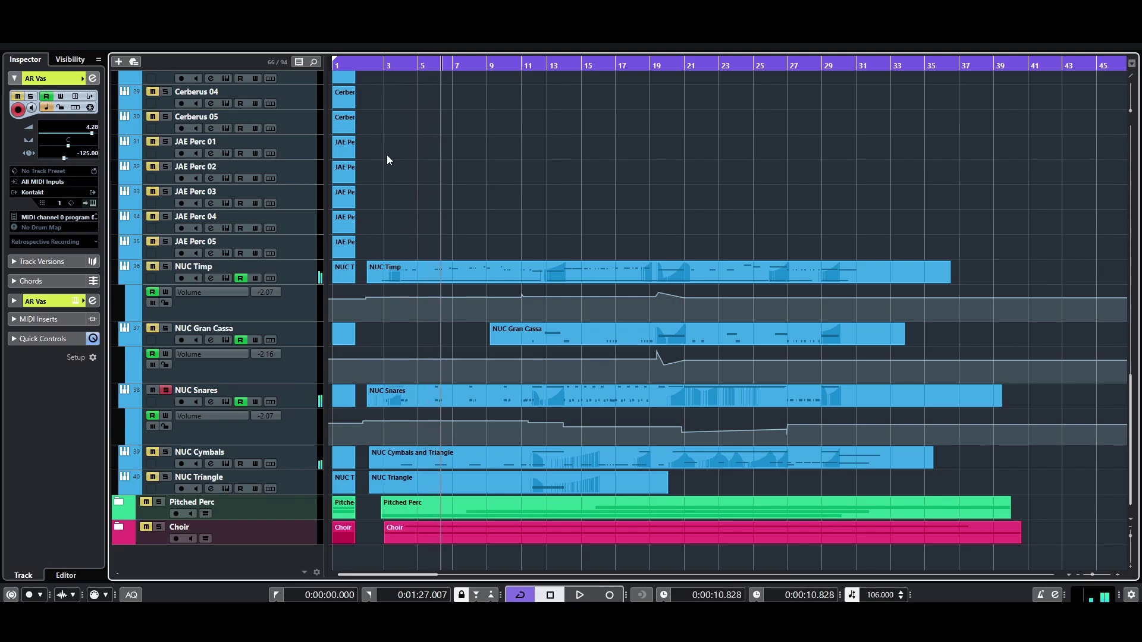
left_click(385, 70)
key("h")
key("h")
key("h")
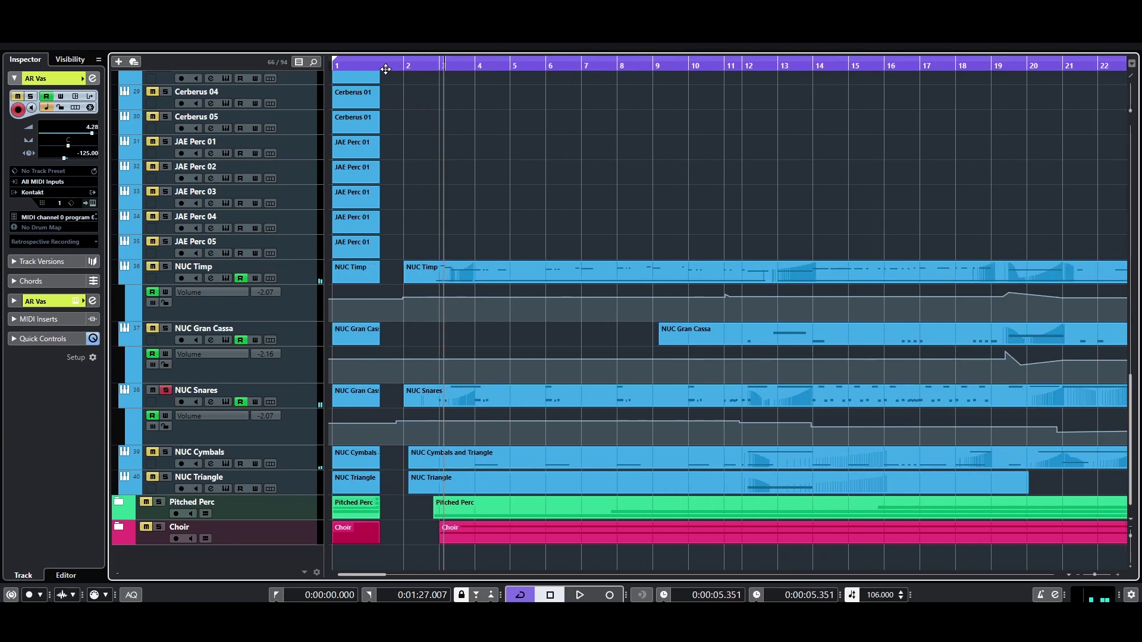
key("space")
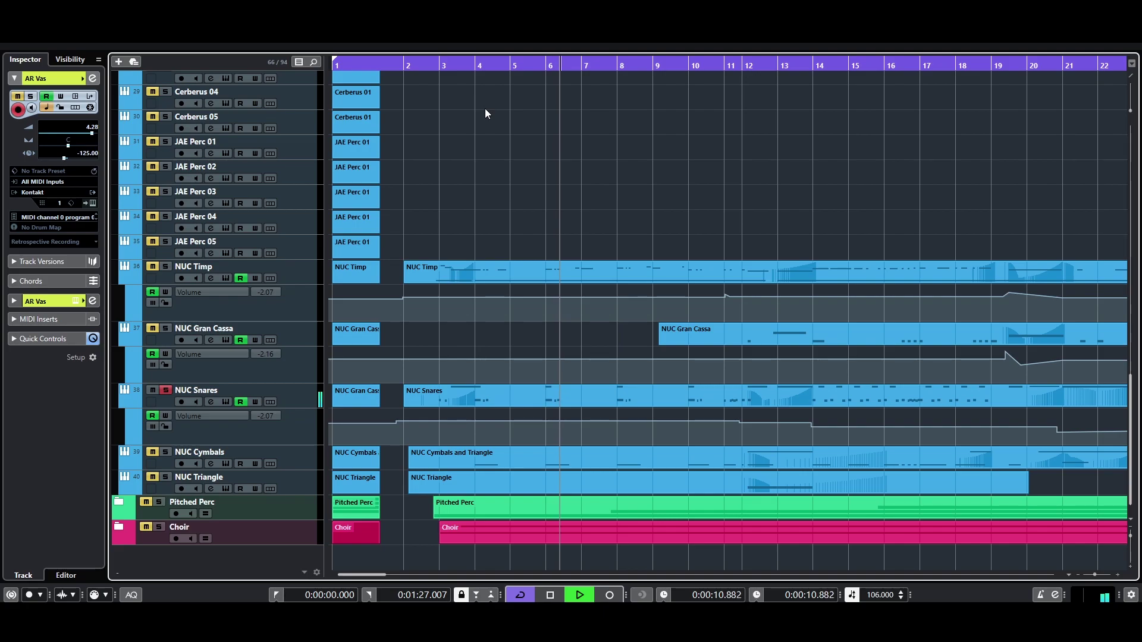
key("space")
- Switch the solo from NUC Snares to NUC Cymbals and play the cymbals from about bar 3
key("g")
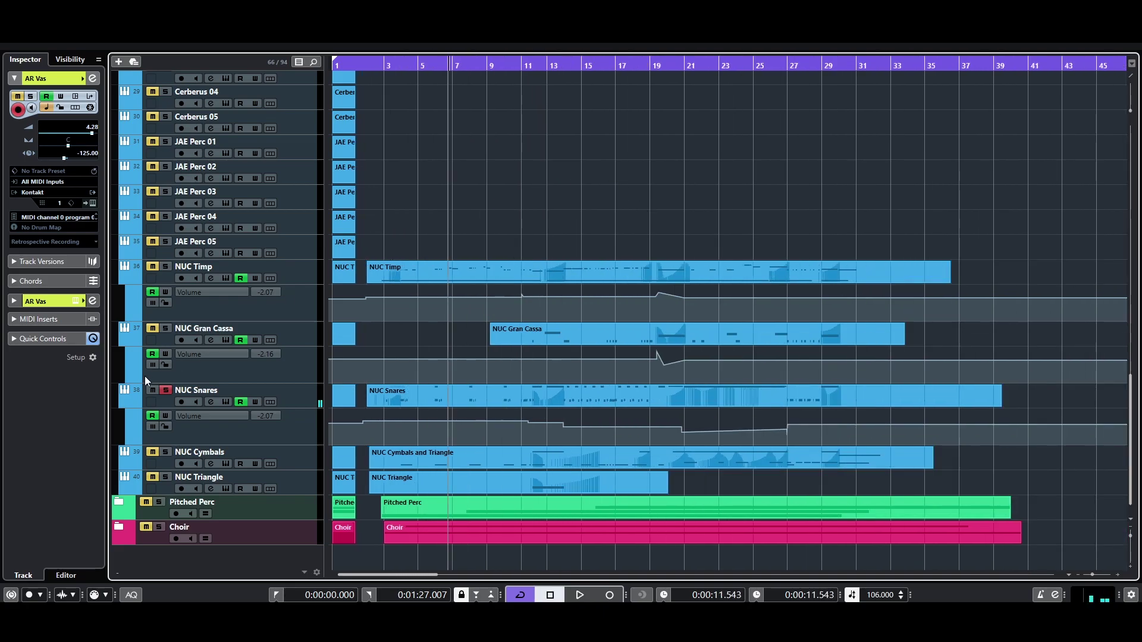
left_click(165, 452)
left_click(394, 66)
key("space")
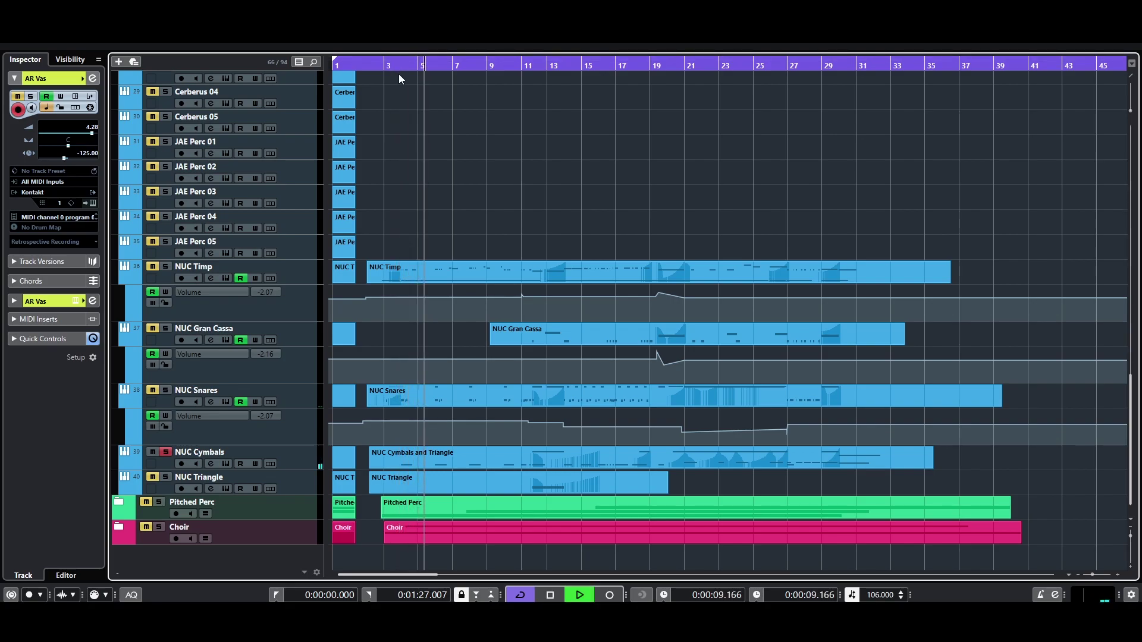
key("space")
- Clear the NUC Cymbals solo and play the full mix from about bar 3
left_click(166, 453)
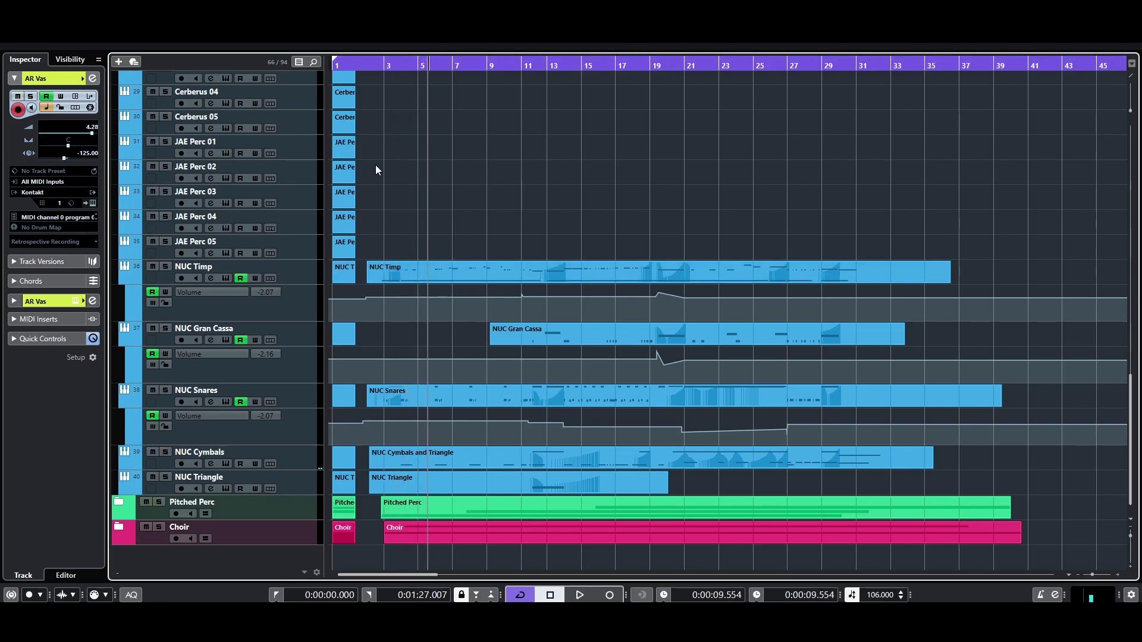
left_click(392, 64)
key("space")
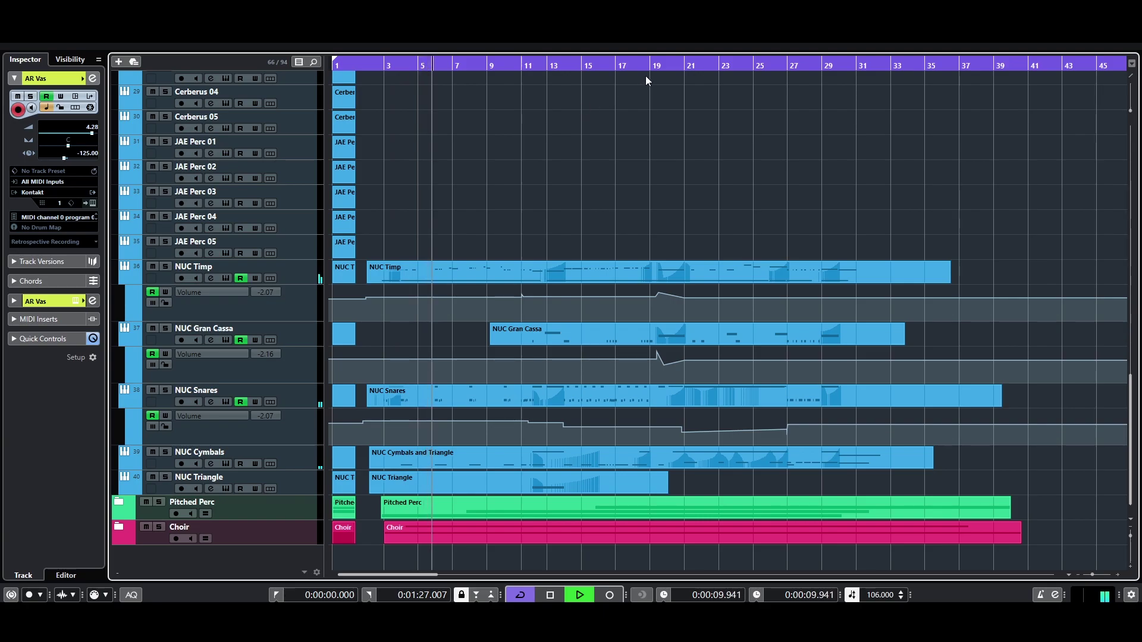
key("space")
- Set the playback position between bars 13 and 14, with the percussion parts around it in closer view
left_click(564, 66)
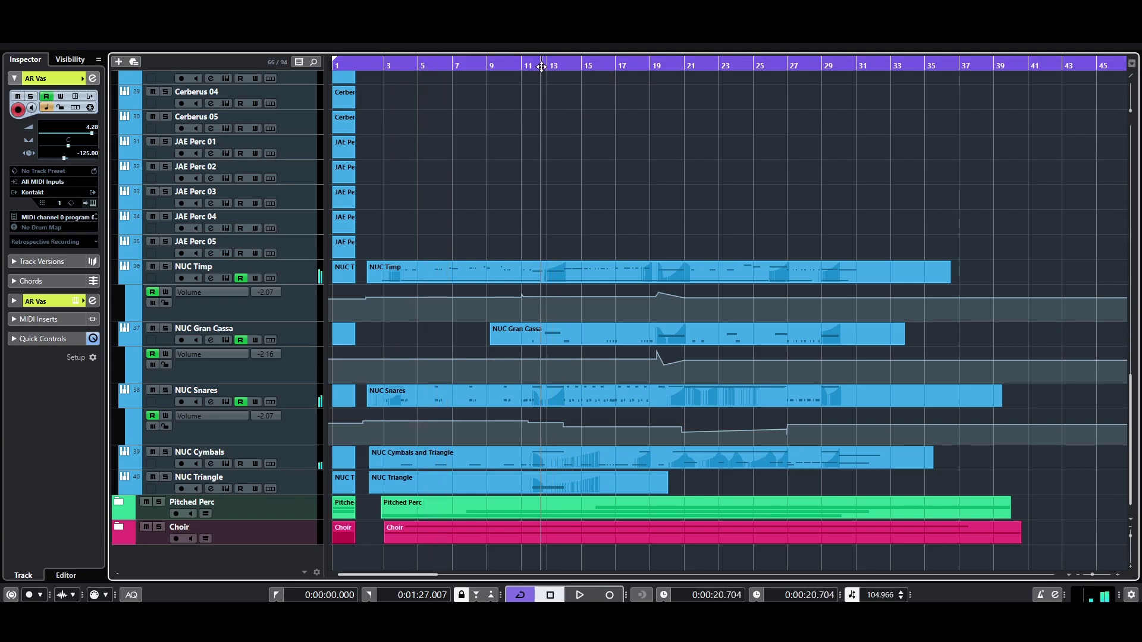
key("h")
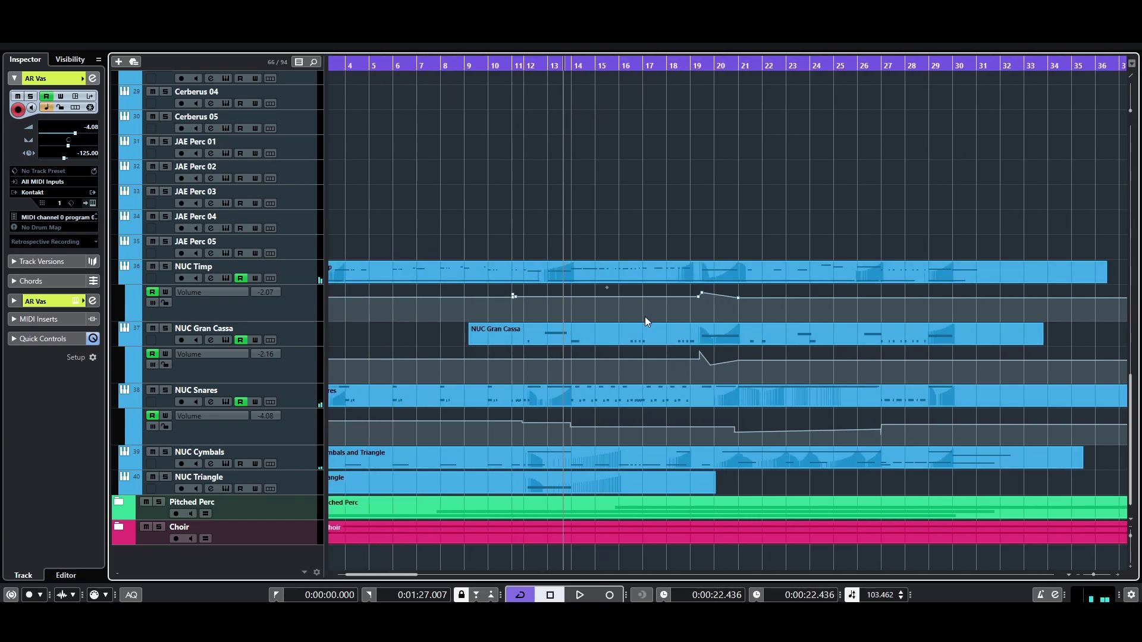
- Play back the full mix from about bar 13 to bar 21 to hear the percussion with the orchestra
key("space")
scroll(644, 317, "left", 3)
left_click(719, 350)
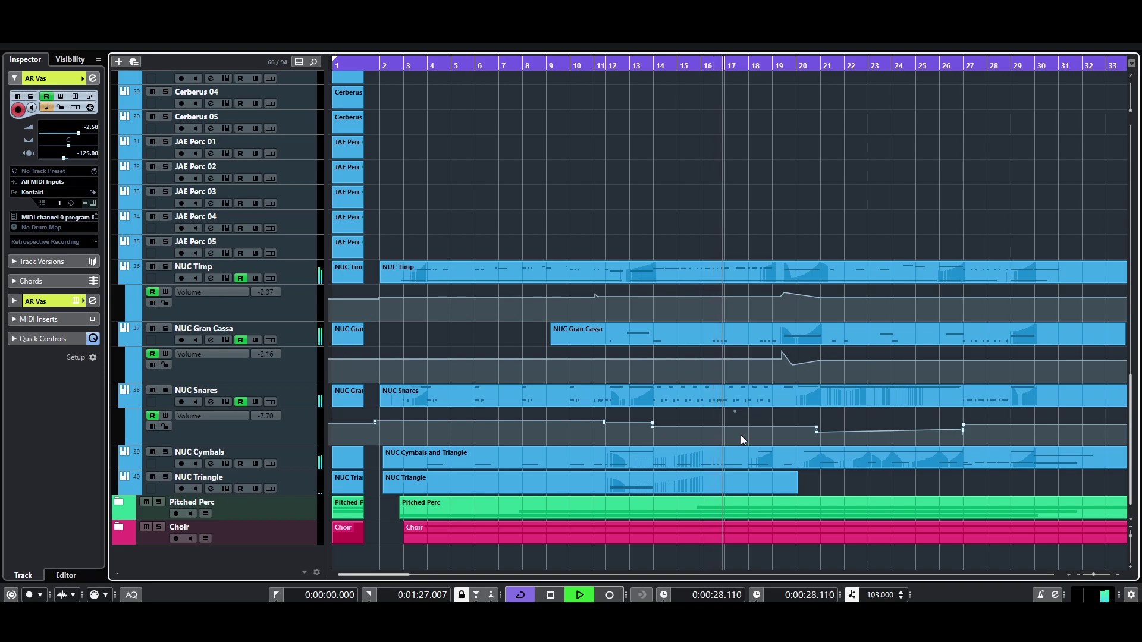
scroll(740, 440, "right", 1)
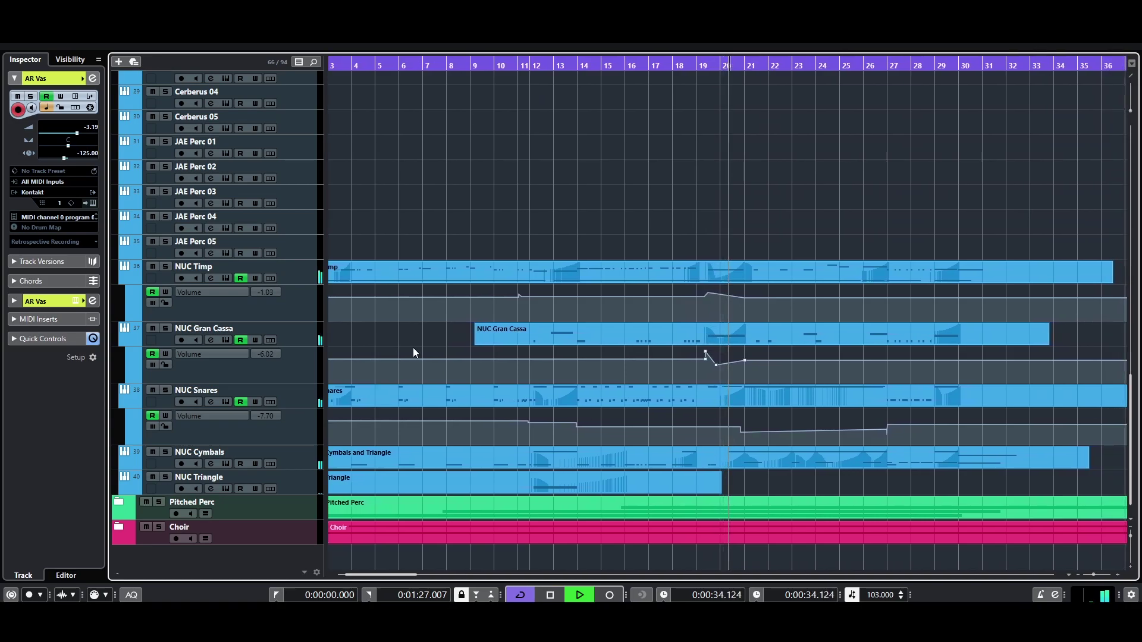
key("space")
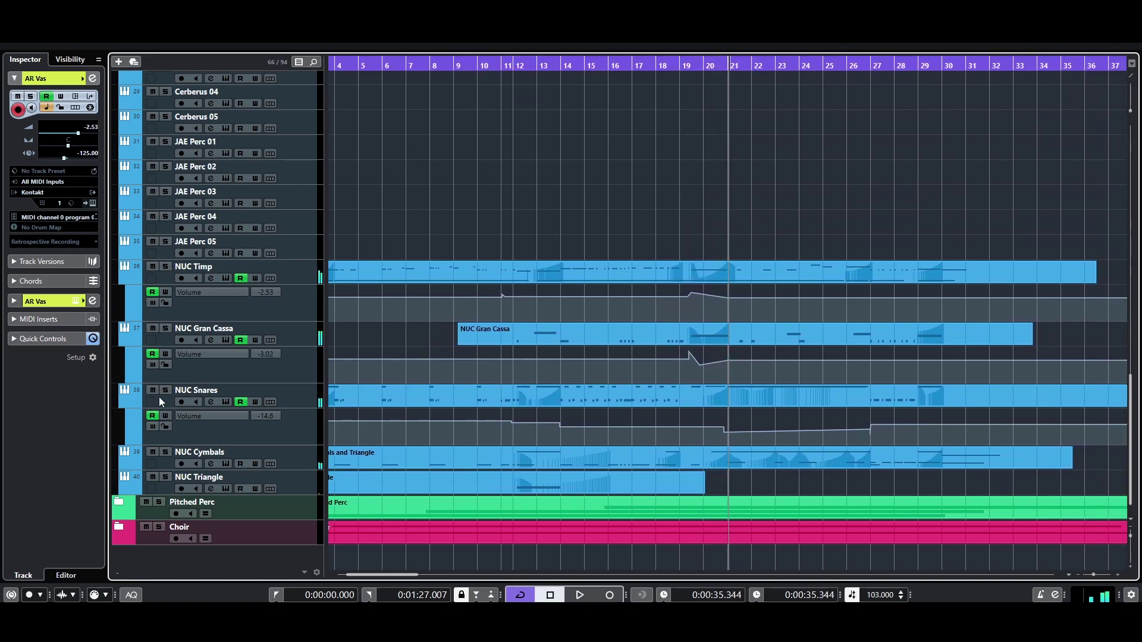
- Solo the NUC Snares and NUC Cymbals tracks and play them from about bar 20 to bar 23
left_click(166, 390)
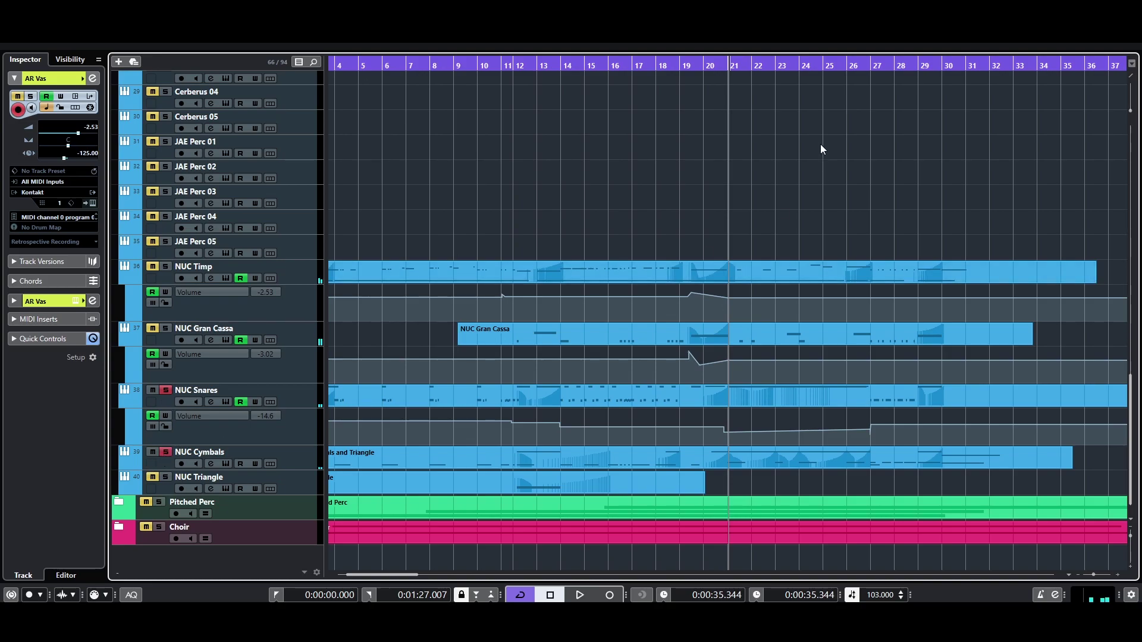
left_click(716, 65)
key("g")
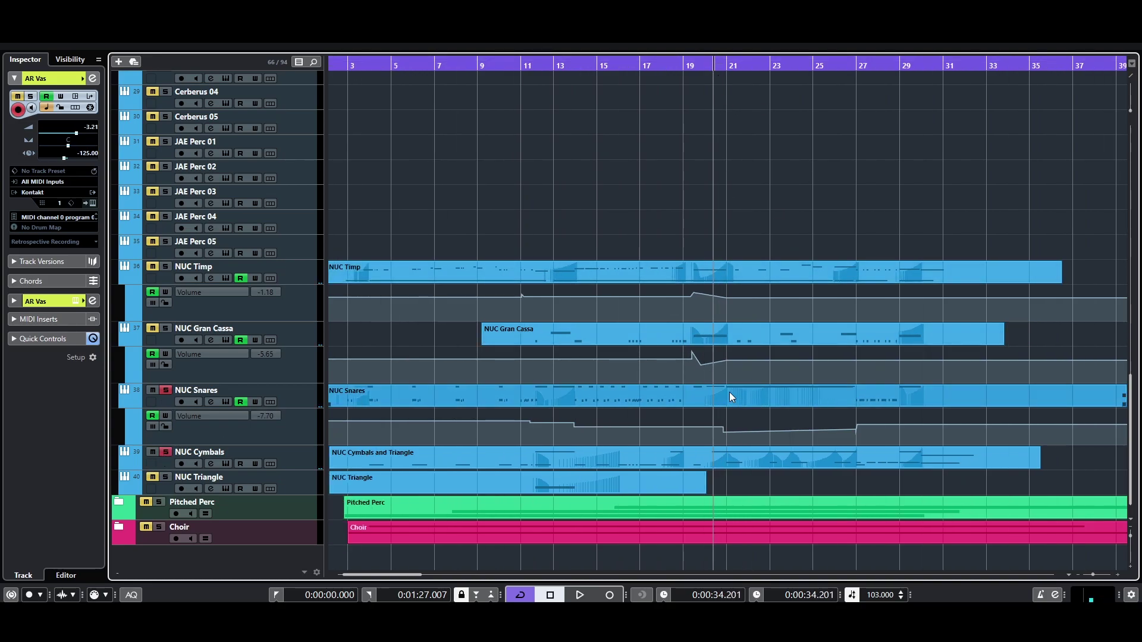
key("space")
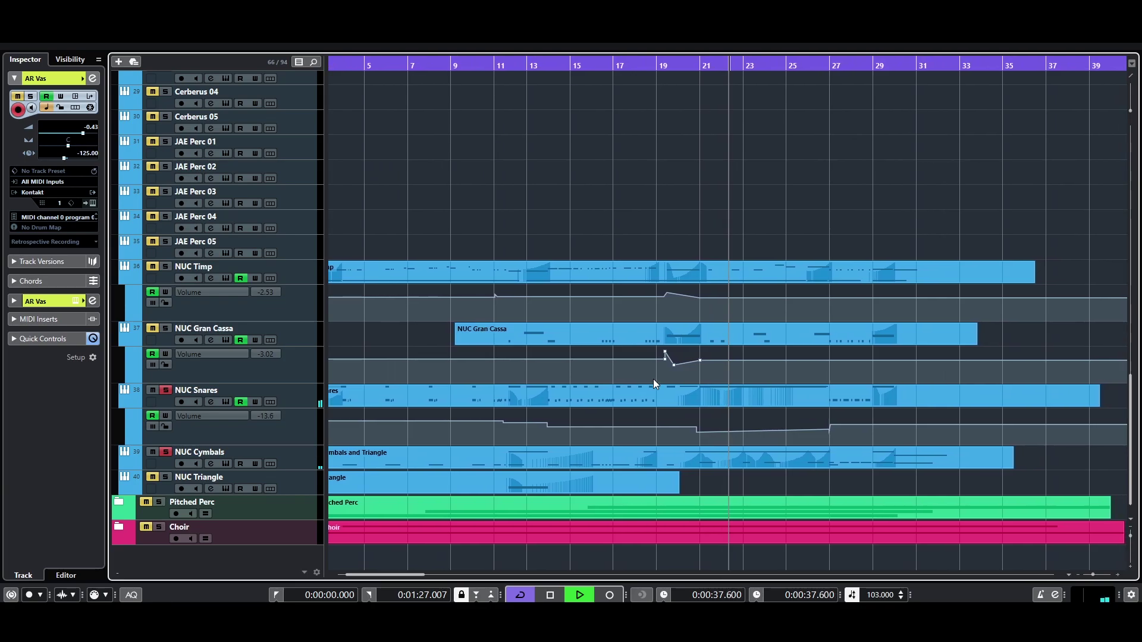
key("space")
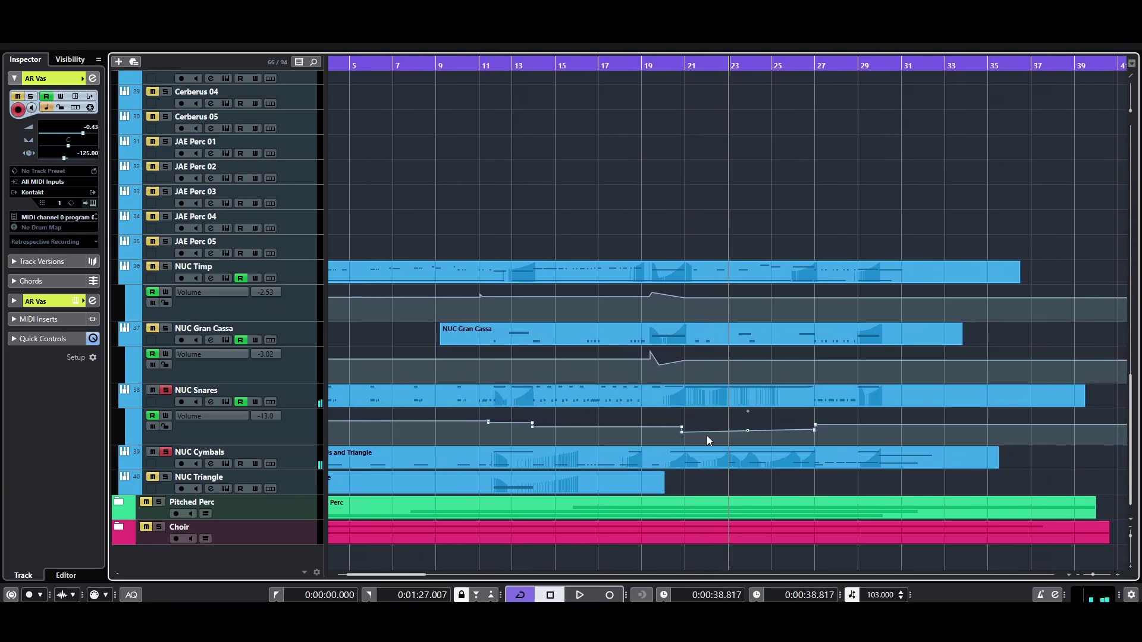
- Clear the snare and cymbal solos and play the full mix from about bar 20 to bar 27
mouse_move(714, 426)
left_click(670, 64)
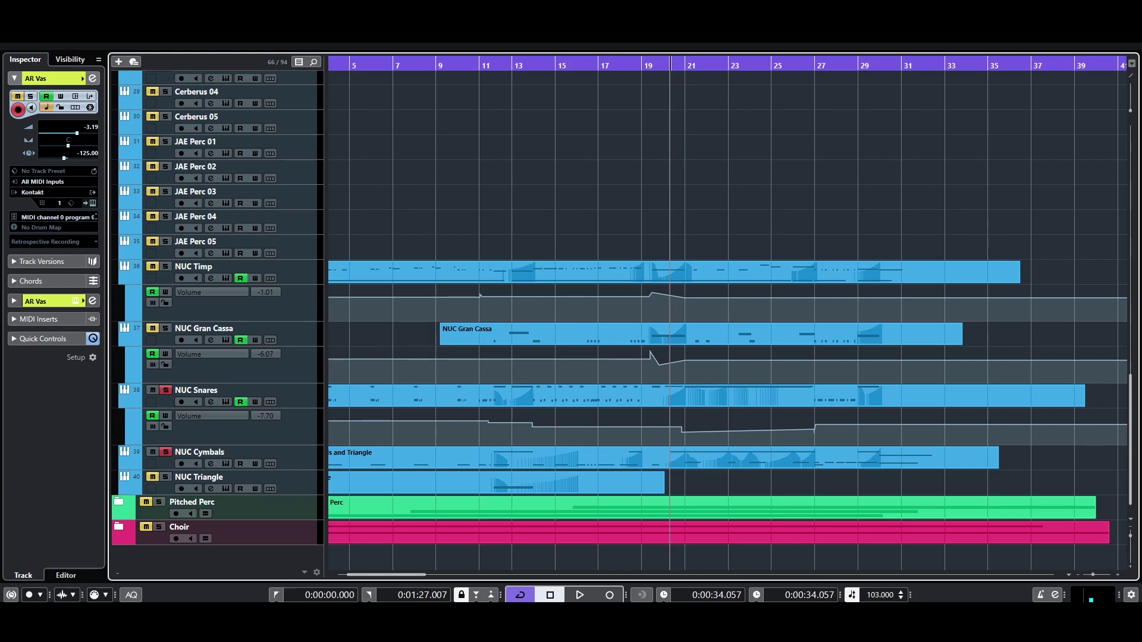
key("alt+s")
key("space")
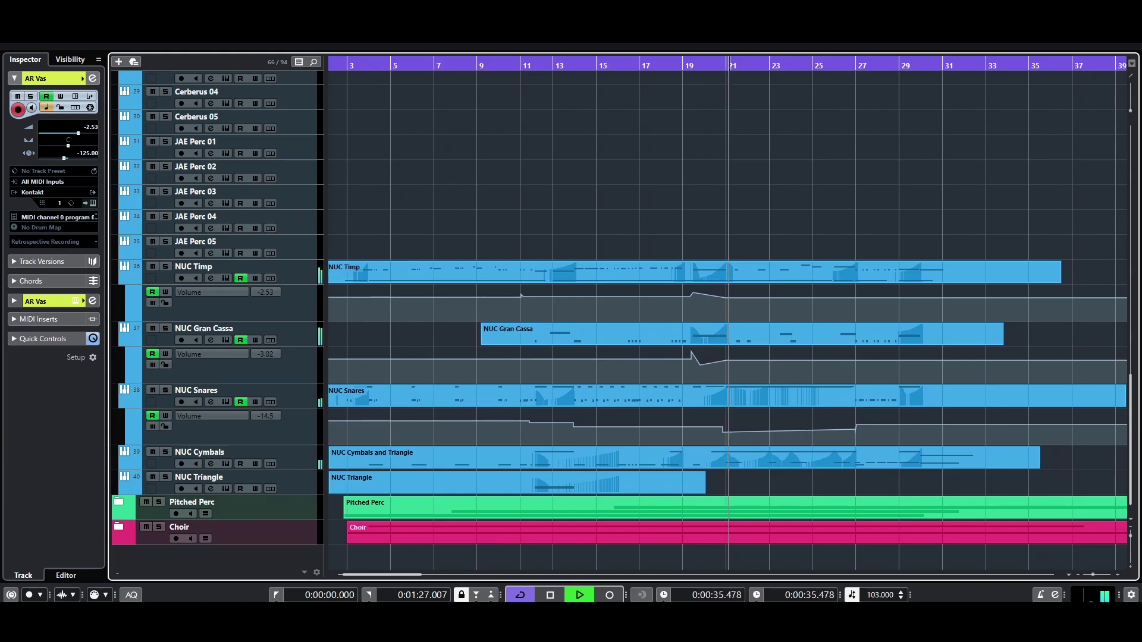
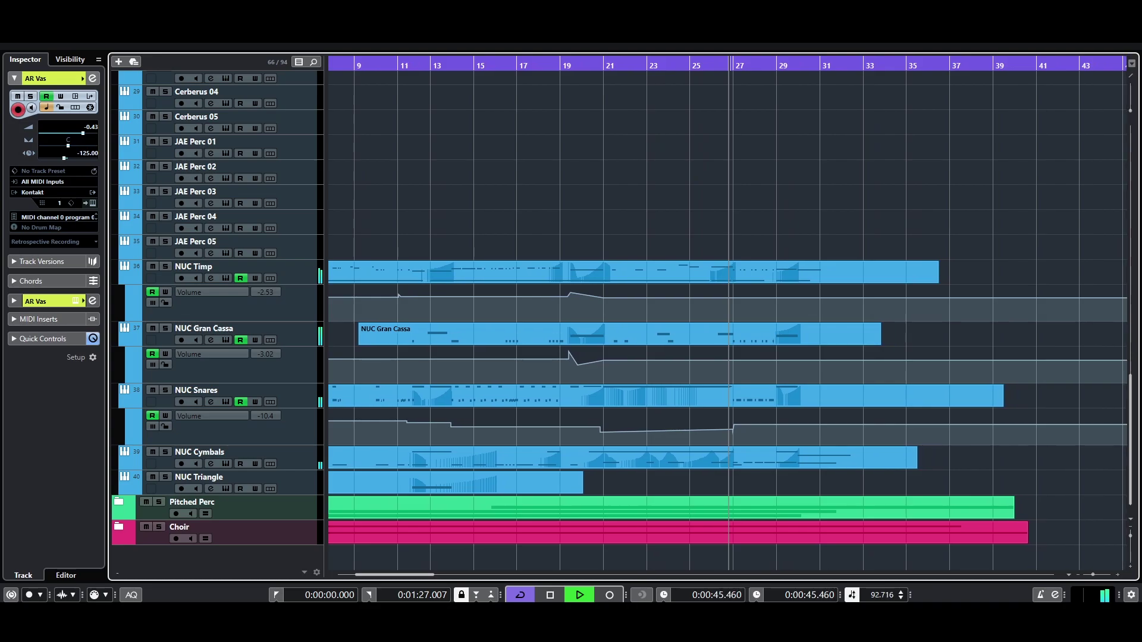
key("space")
- Solo the whole Percussion folder, audition it from about bar 27 and again from about bar 28, and clear the solo
scroll(629, 345, "up", 5)
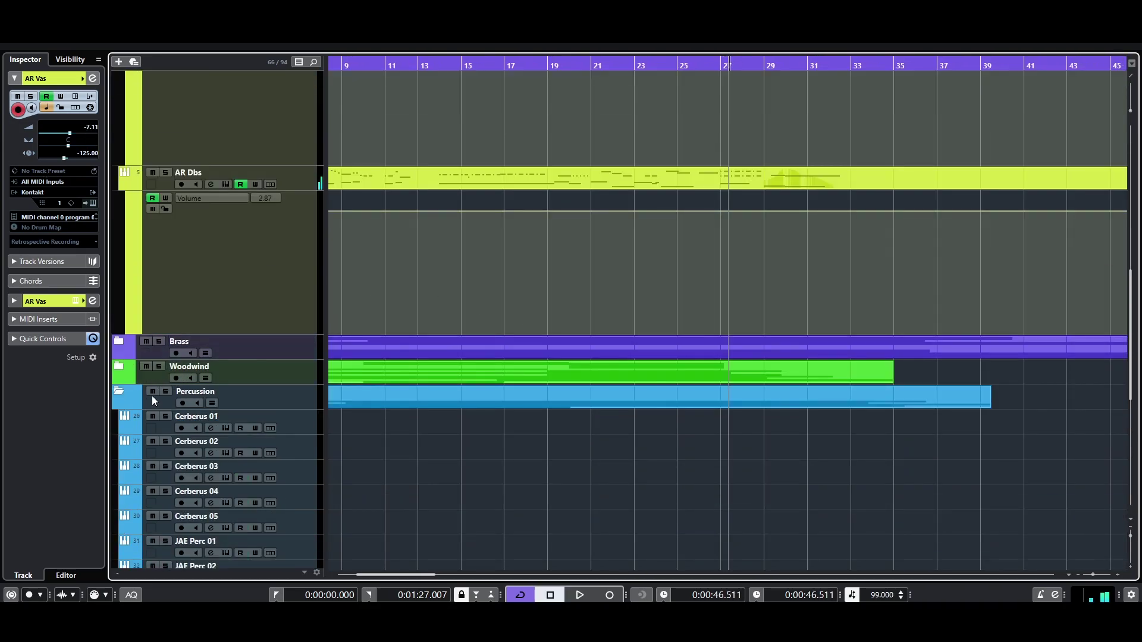
scroll(679, 97, "down", 5)
left_click(715, 66)
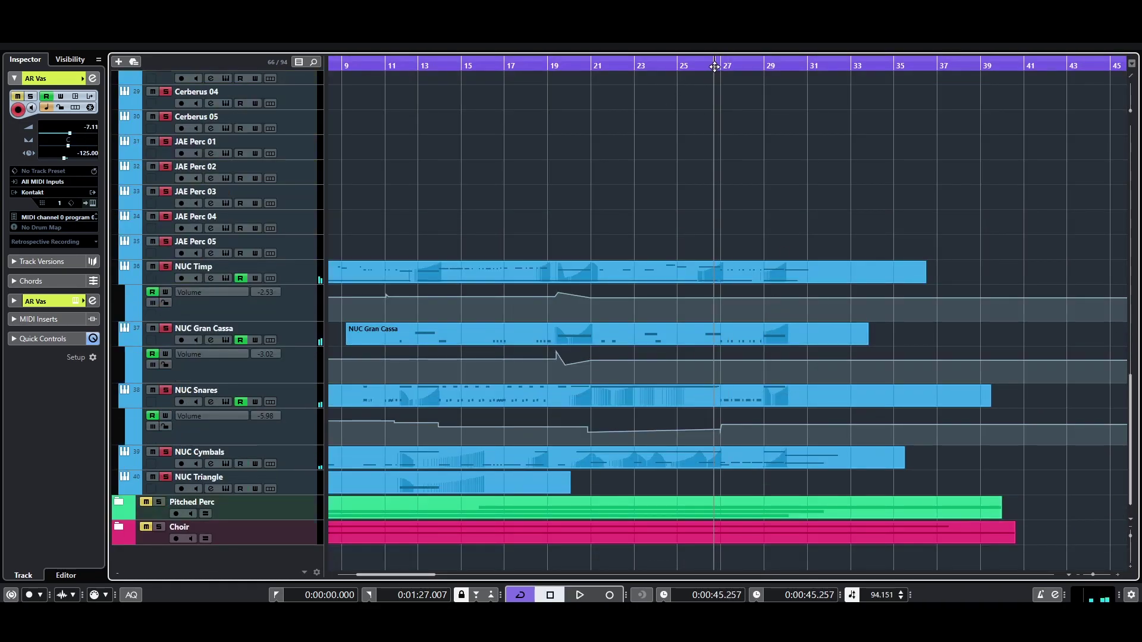
key("space")
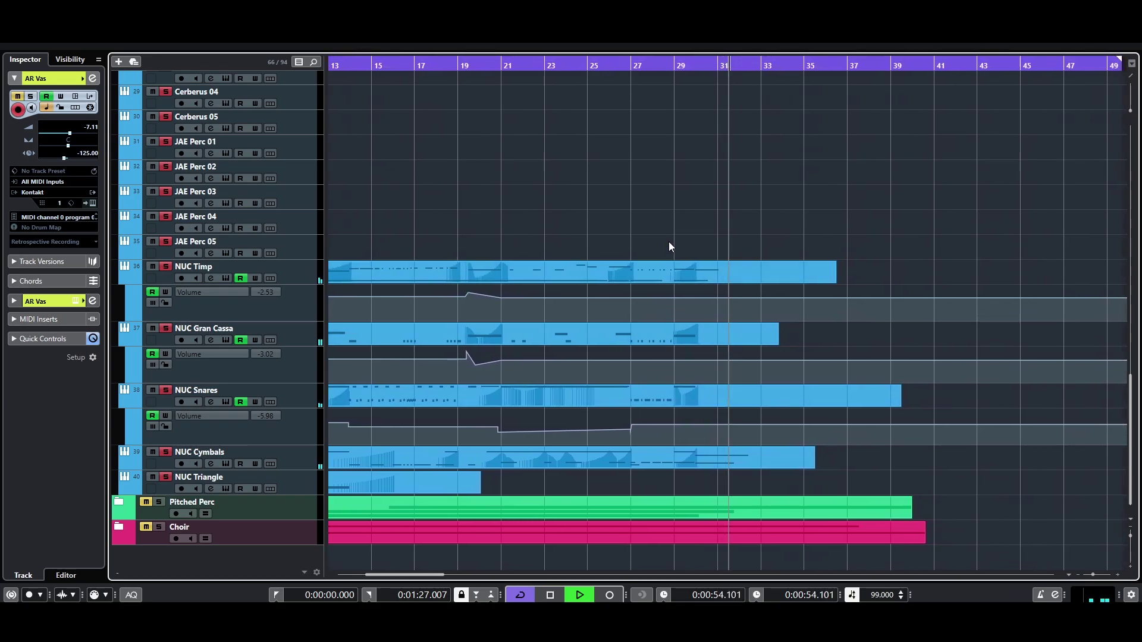
left_click(660, 67)
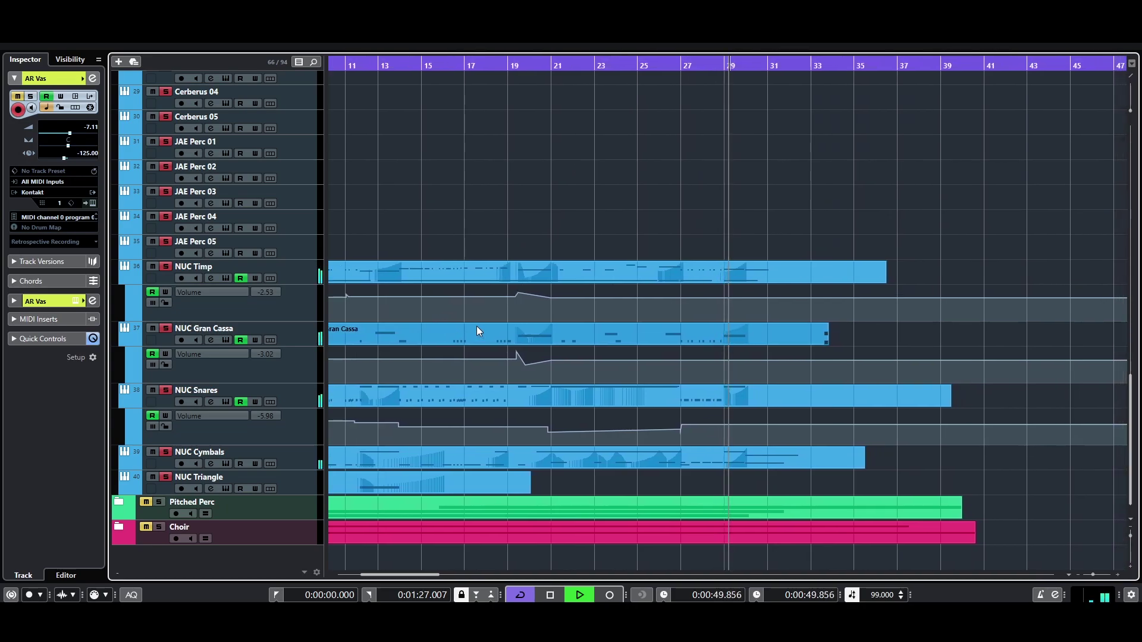
scroll(474, 326, "up", 5)
key("space")
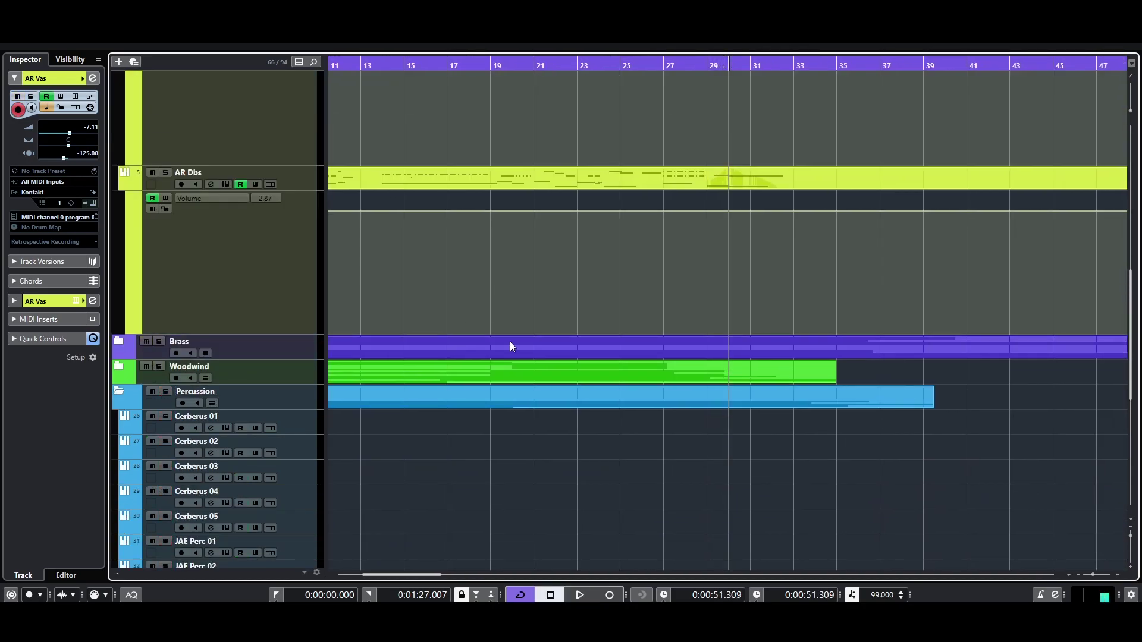
- Collapse the Percussion folder, then expand the Pitched Perc folder and solo it
scroll(492, 344, "down", 8)
scroll(559, 269, "up", 8)
left_click(126, 290)
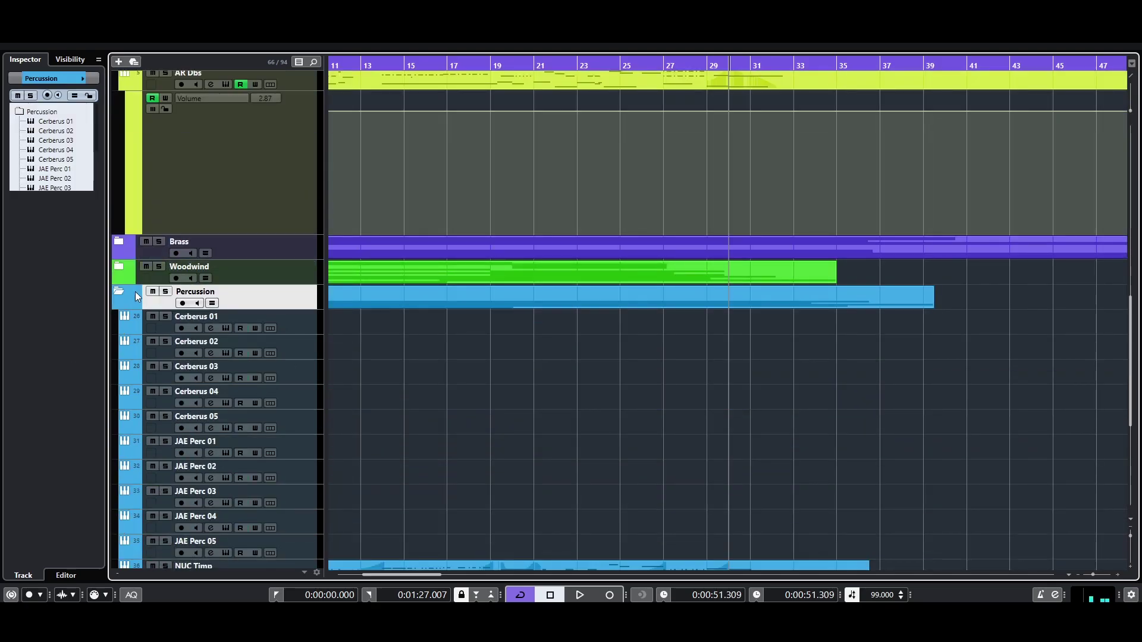
left_click(122, 294)
left_click(129, 502)
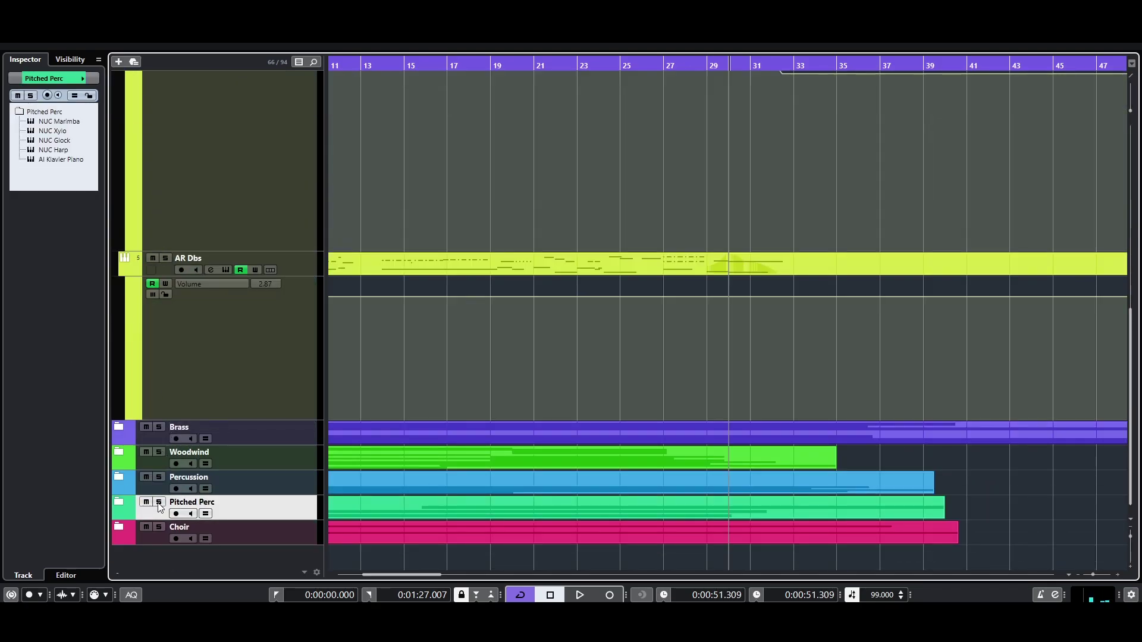
left_click(119, 501)
left_click(166, 502)
scroll(237, 456, "down", 3)
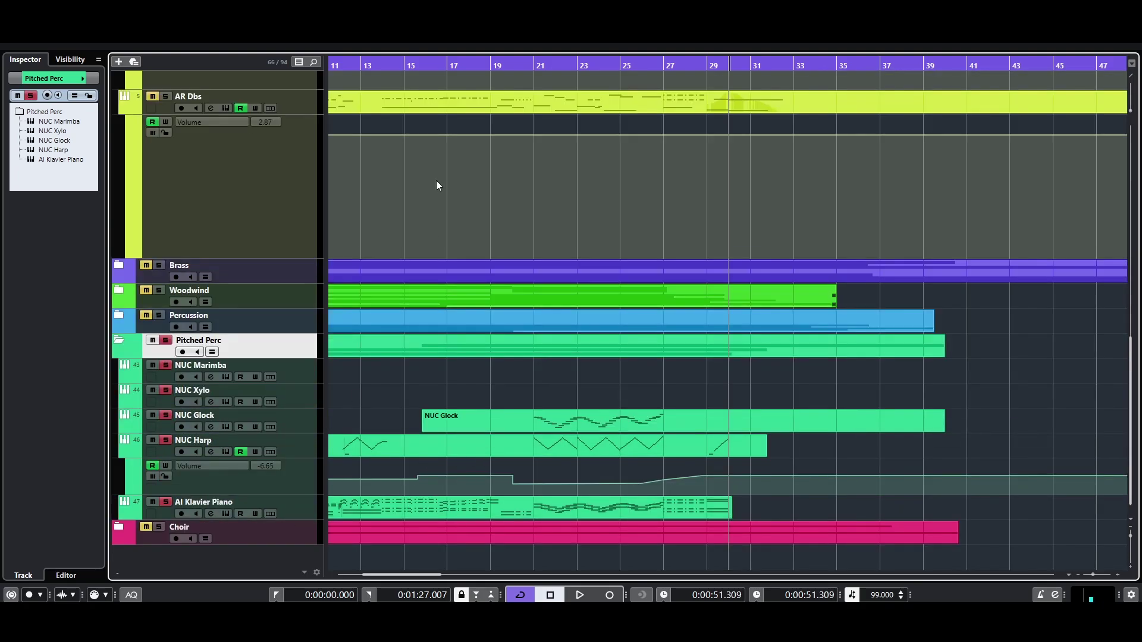
- Review the soloed pitched percussion parts between about bars 12 and 17
left_click(369, 64)
left_click_drag(381, 65, 487, 80)
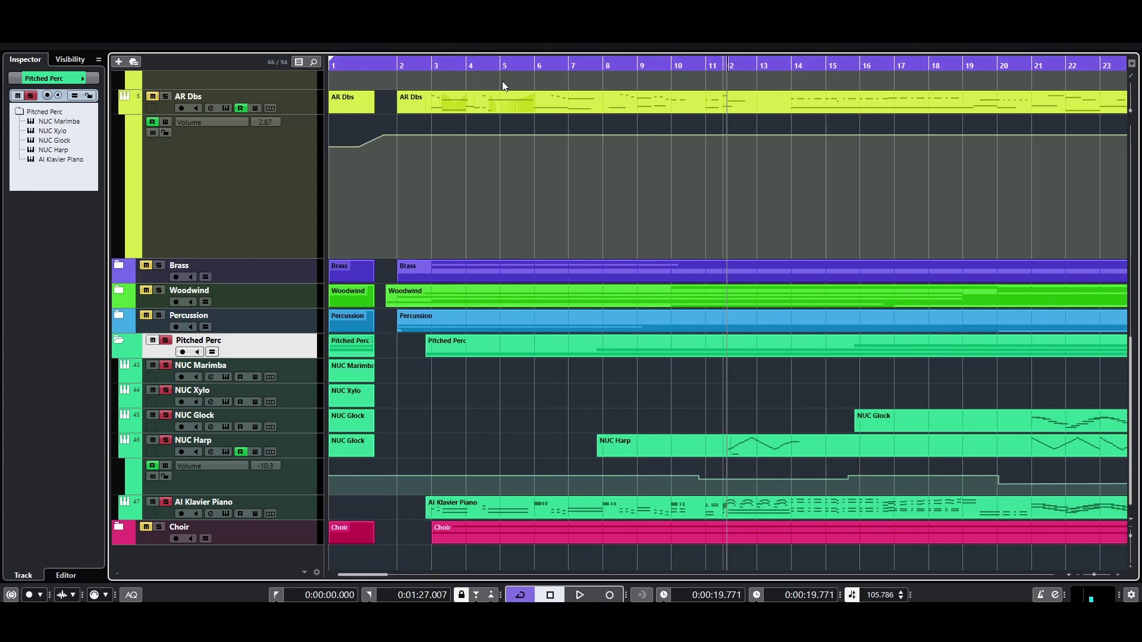
key("g")
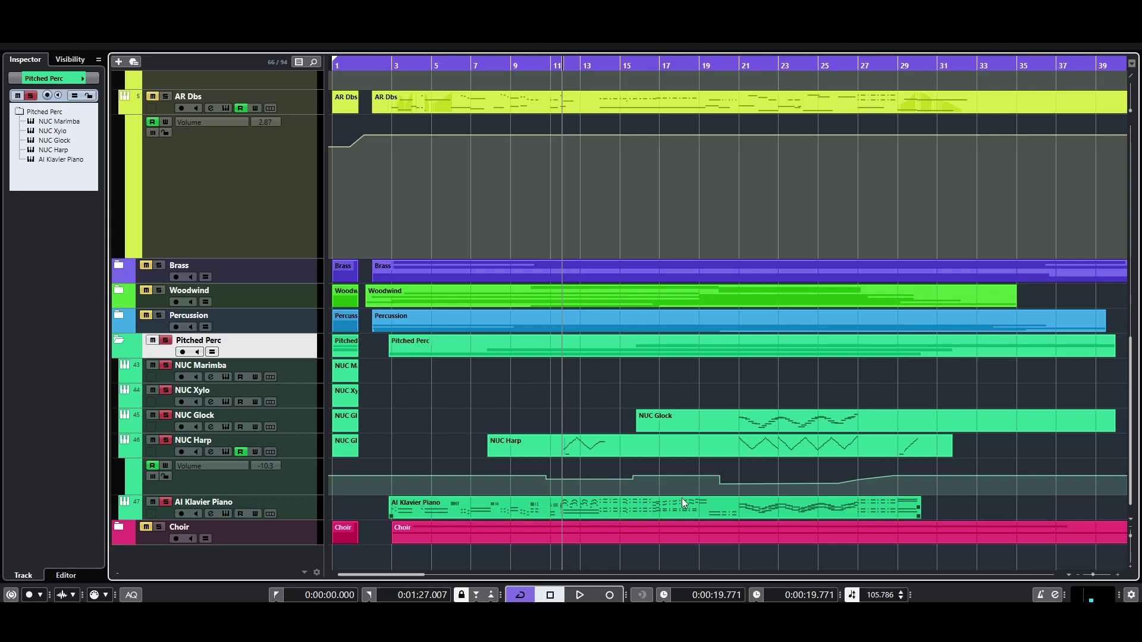
left_click(621, 69)
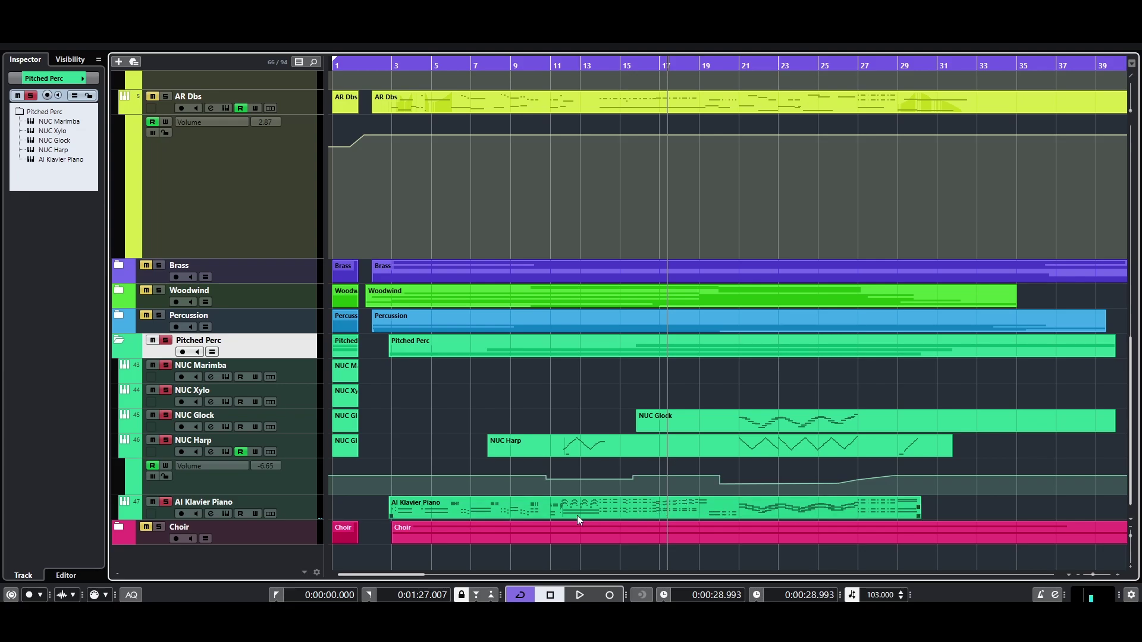
- Solo only the NUC Harp track instead of the Pitched Perc folder and play it from about bar 11
left_click_drag(570, 69, 550, 66)
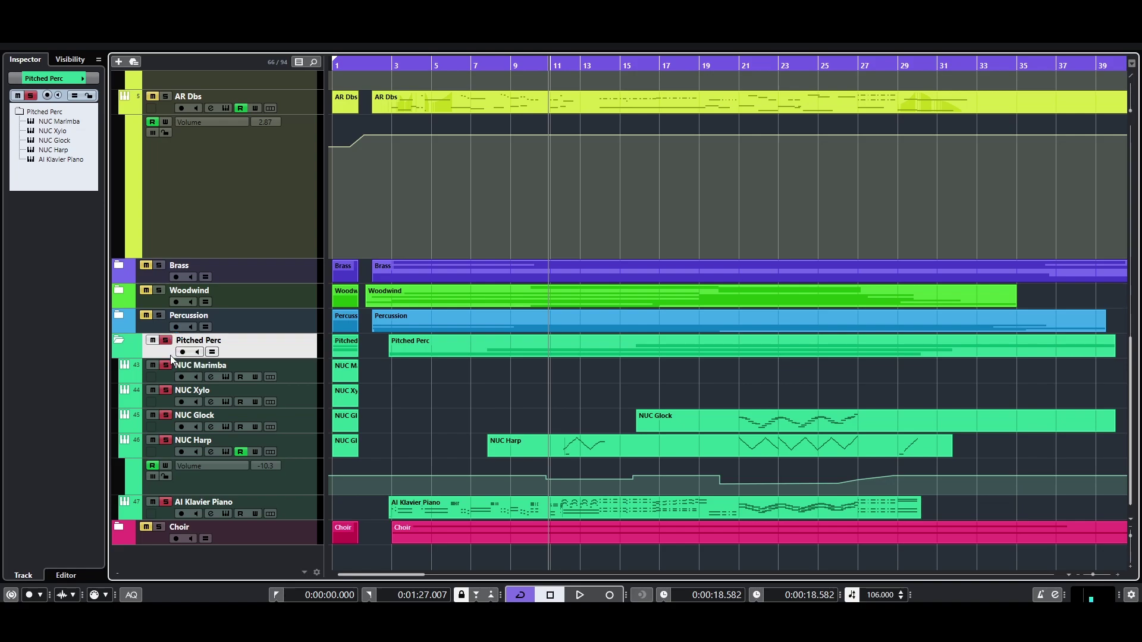
left_click(168, 342)
left_click(169, 441)
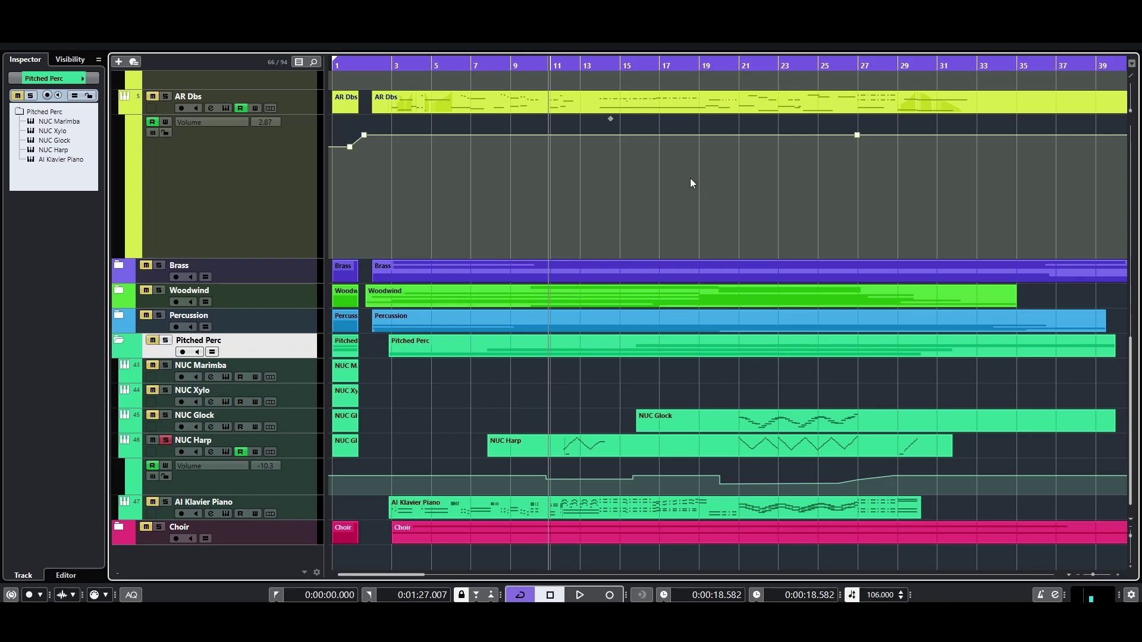
key("space")
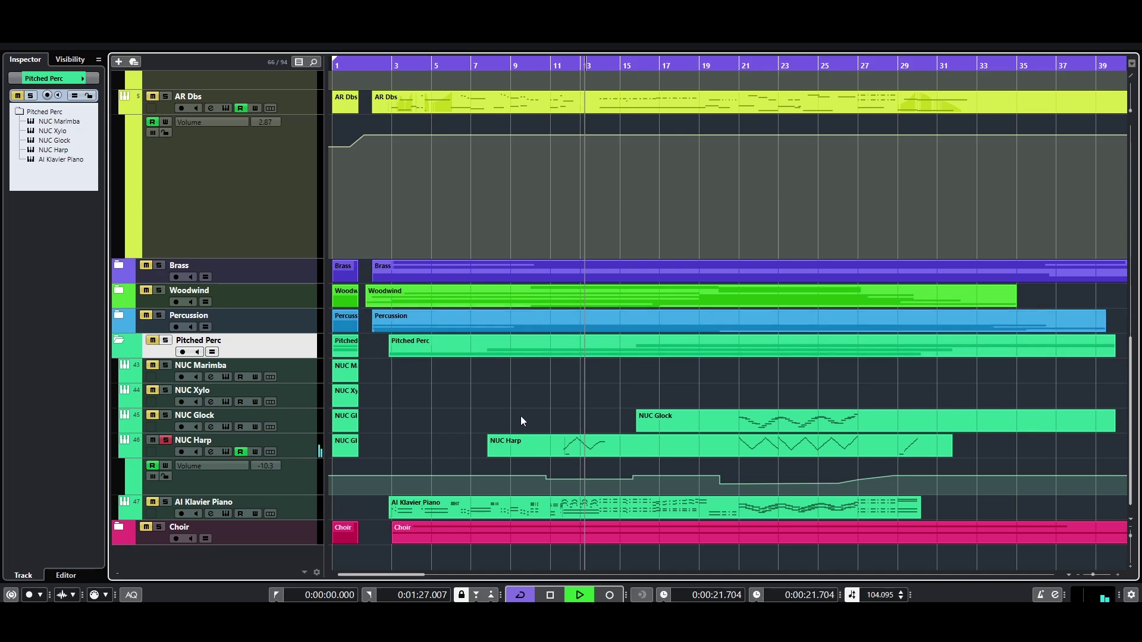
- Open the NUC Harp part in the Key Editor, examine its runs from bar 12, locate to about bar 21, and close the editor
left_click(582, 446)
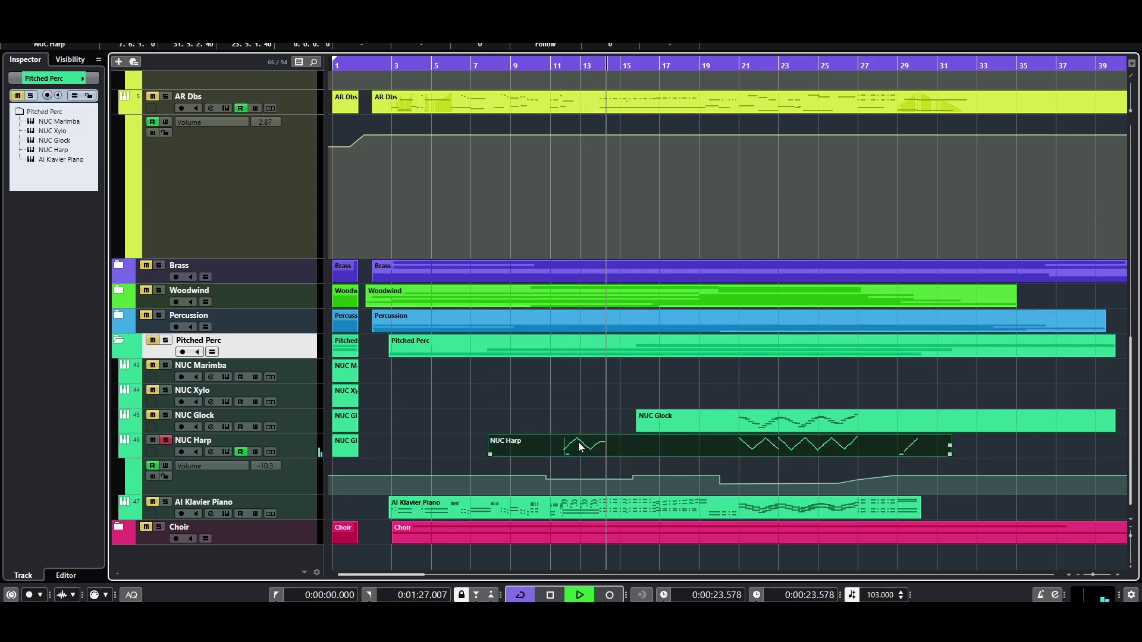
double_click(581, 446)
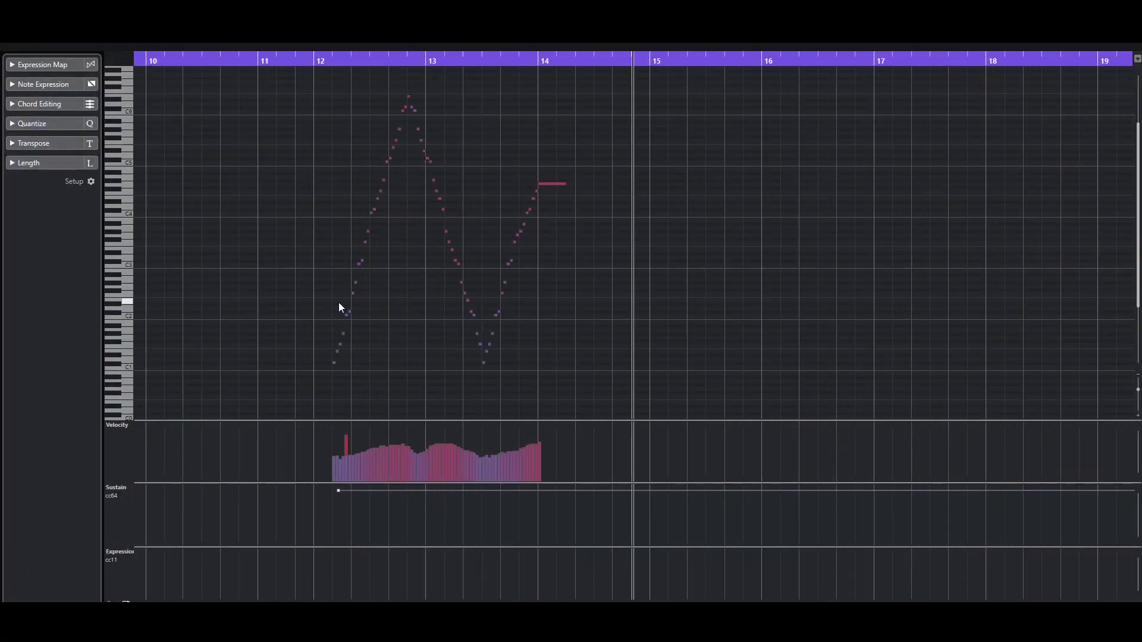
key("g")
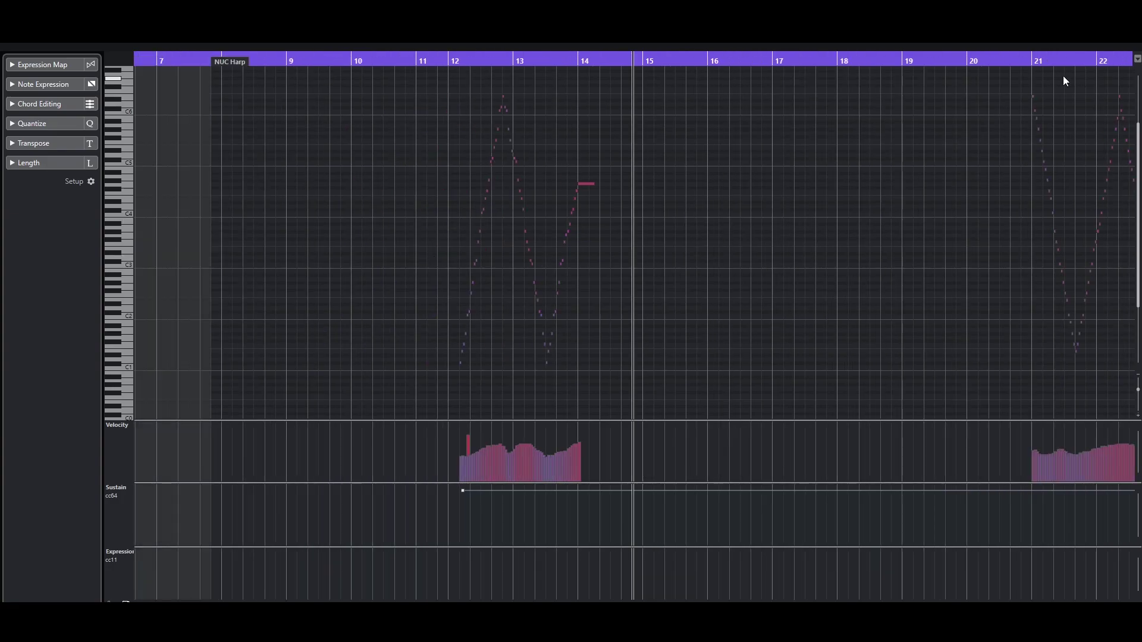
left_click(1012, 60)
key("Return")
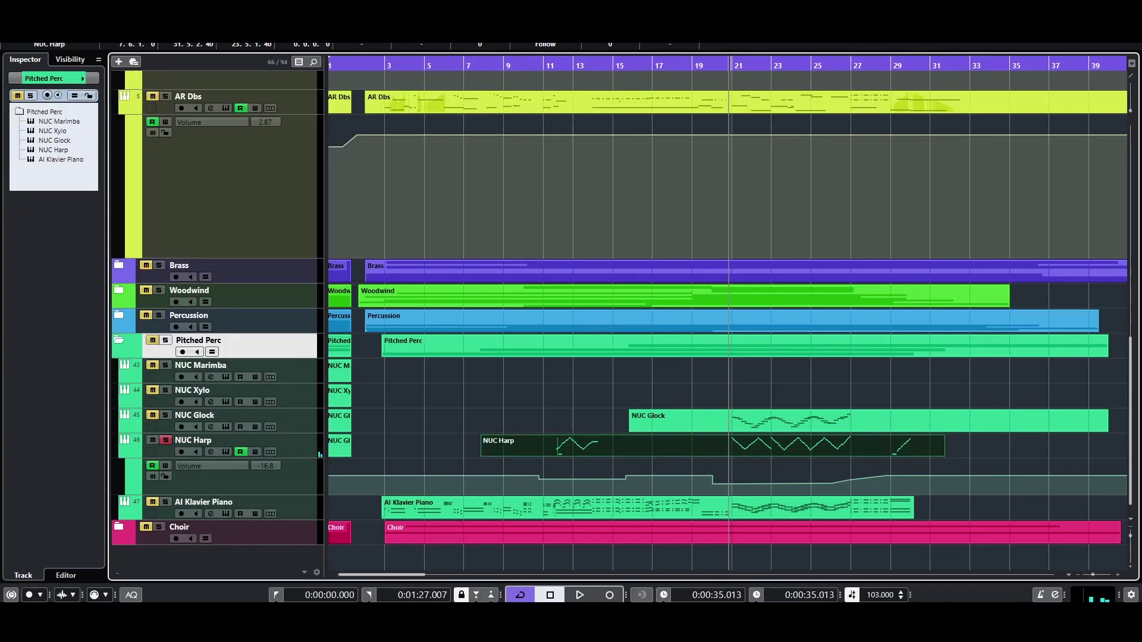
- Play the harp from about bar 21, switching its solo off and on again to compare it with the full mix
left_click_drag(550, 66, 733, 92)
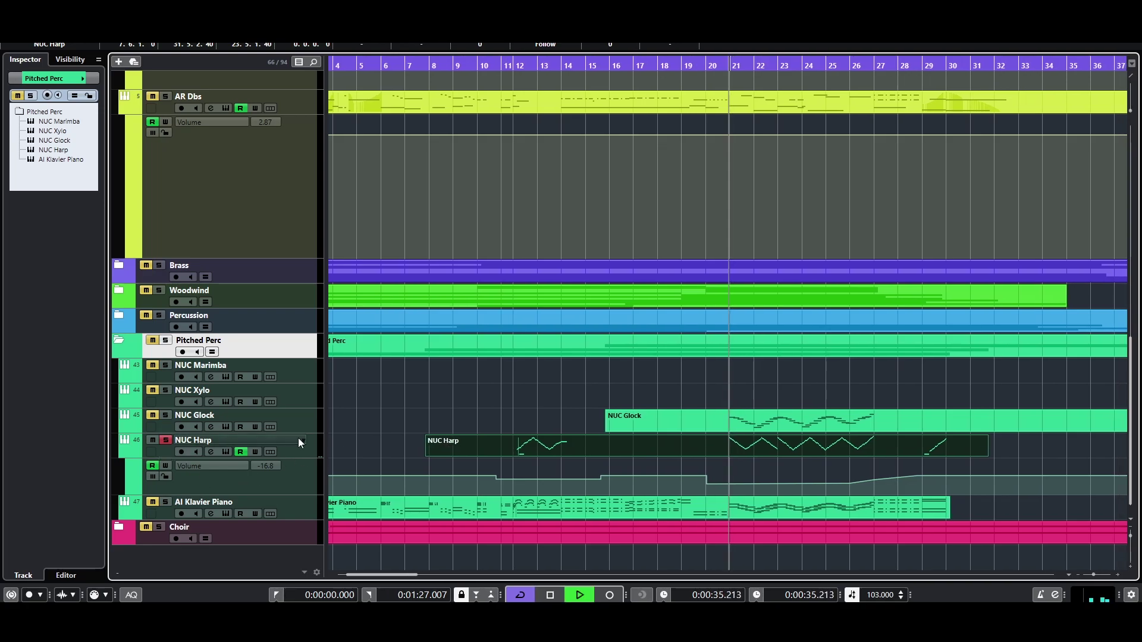
left_click(165, 441)
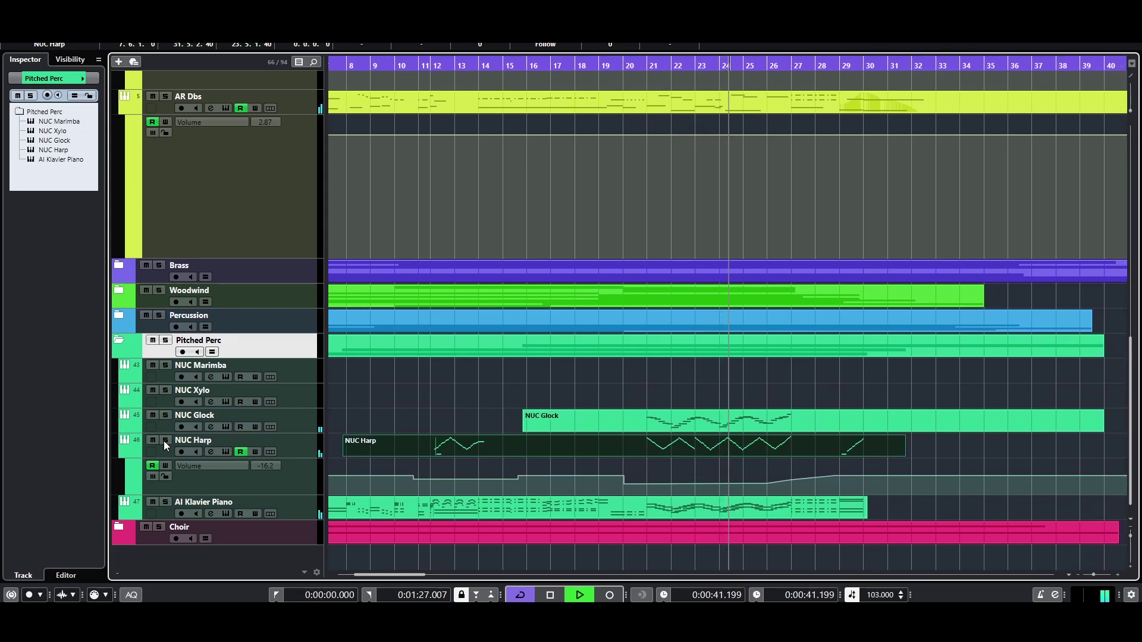
left_click(165, 441)
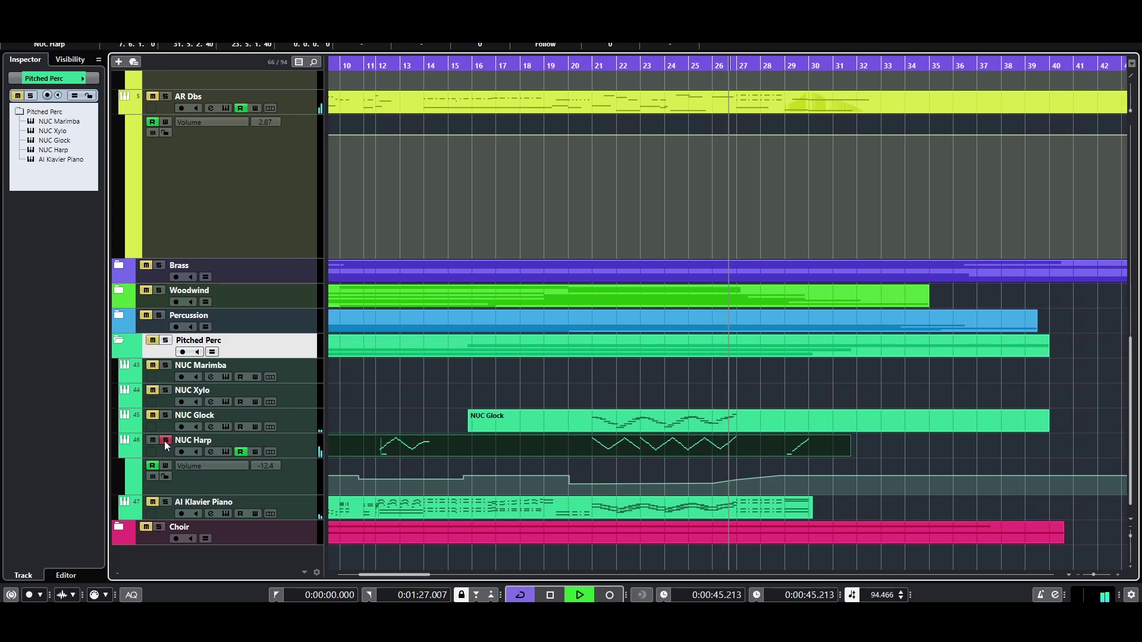
key("space")
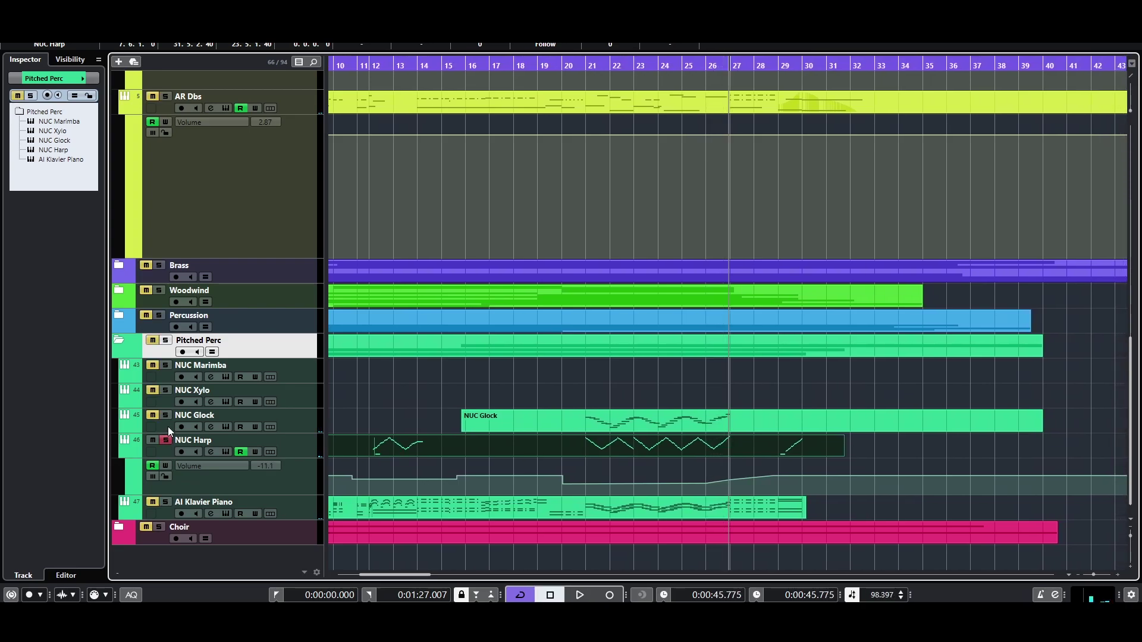
- Solo the NUC Glock track in place of the harp and play it from about bar 20
left_click(576, 64)
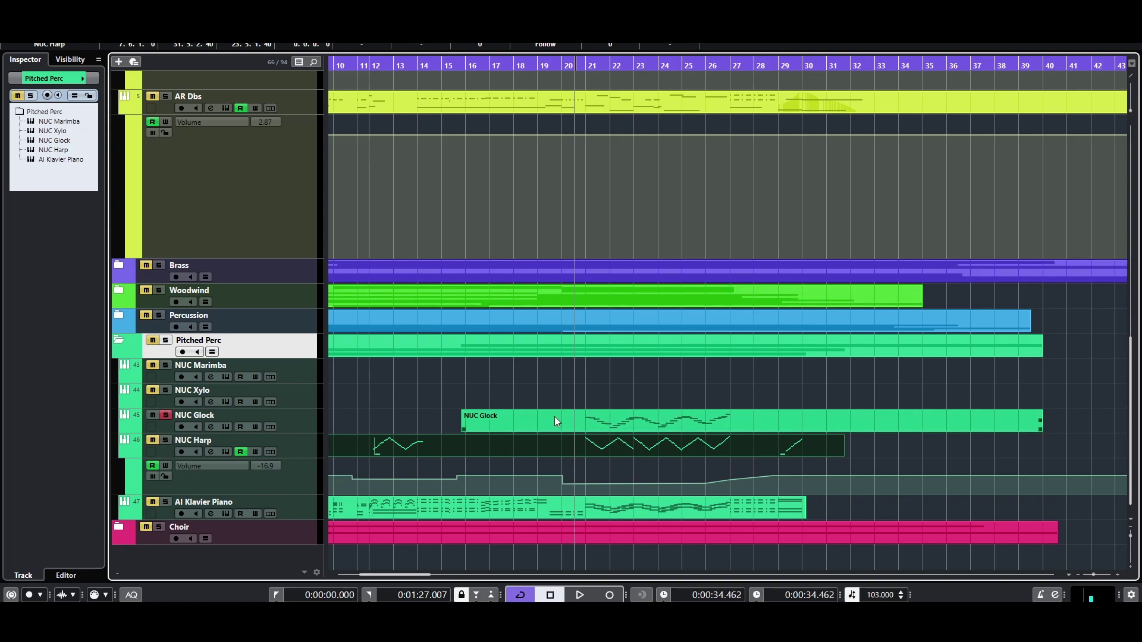
scroll(594, 422, "up", 10)
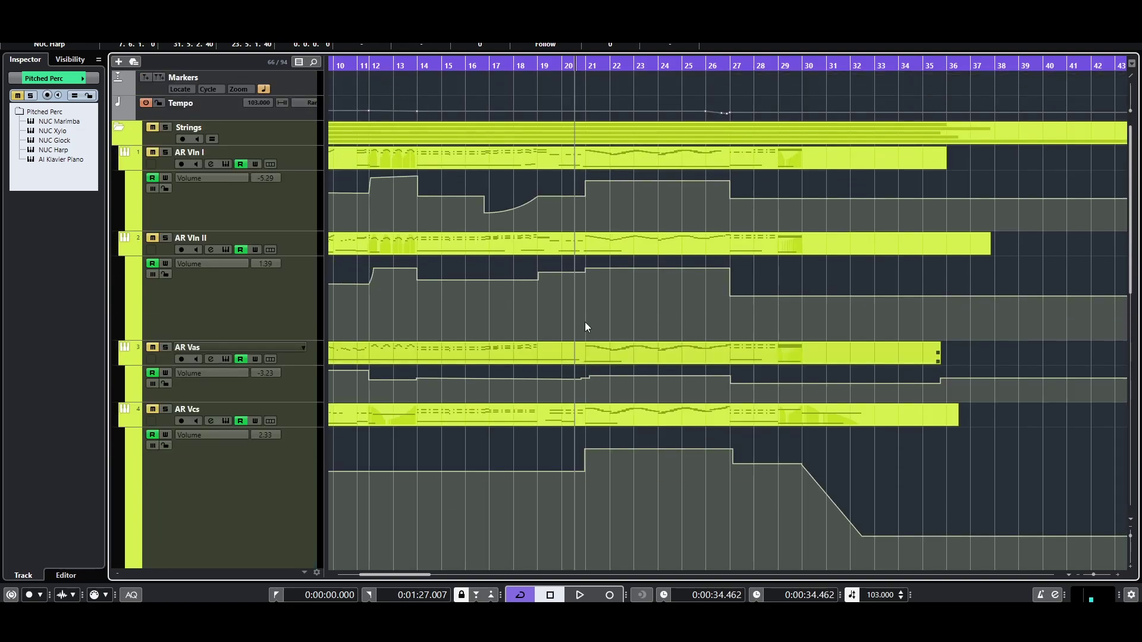
scroll(433, 145, "down", 10)
key("space")
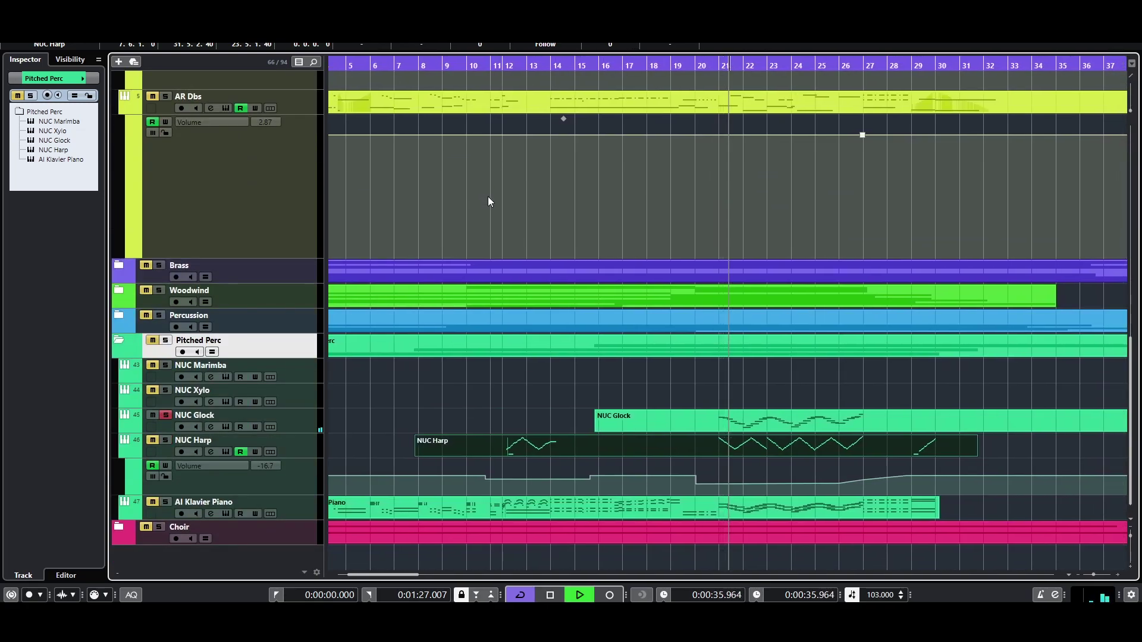
- Toggle the AR Vln I solo alongside the soloed NUC Glock to compare their shared line during playback
scroll(541, 219, "up", 10)
left_click(166, 154)
left_click(166, 154)
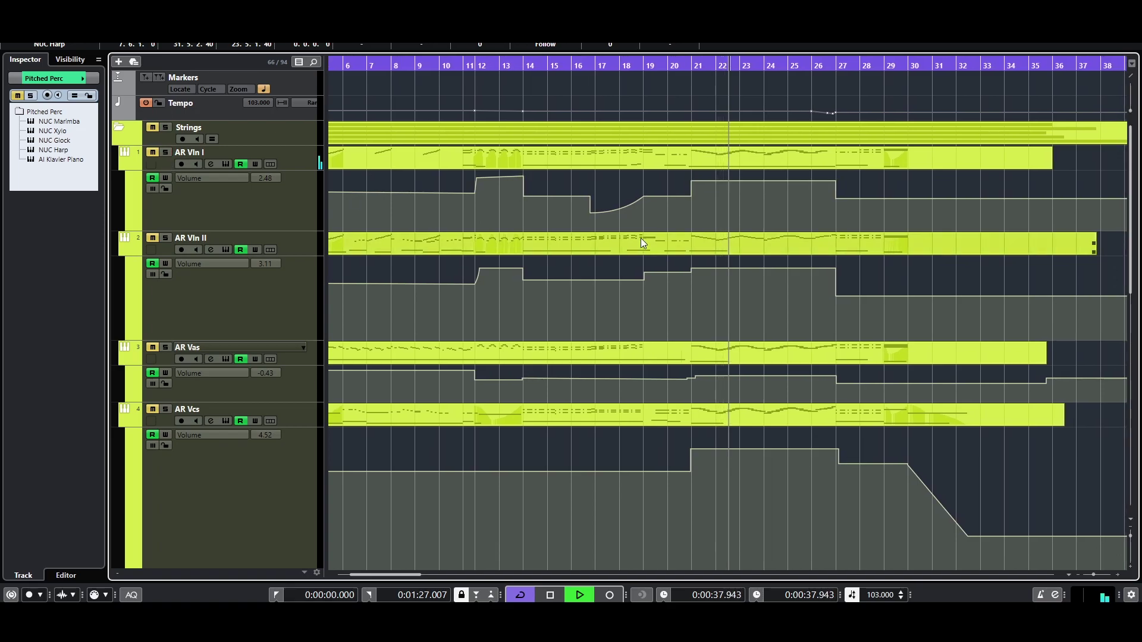
scroll(672, 245, "down", 10)
scroll(672, 245, "up", 10)
left_click(168, 152)
scroll(589, 276, "down", 10)
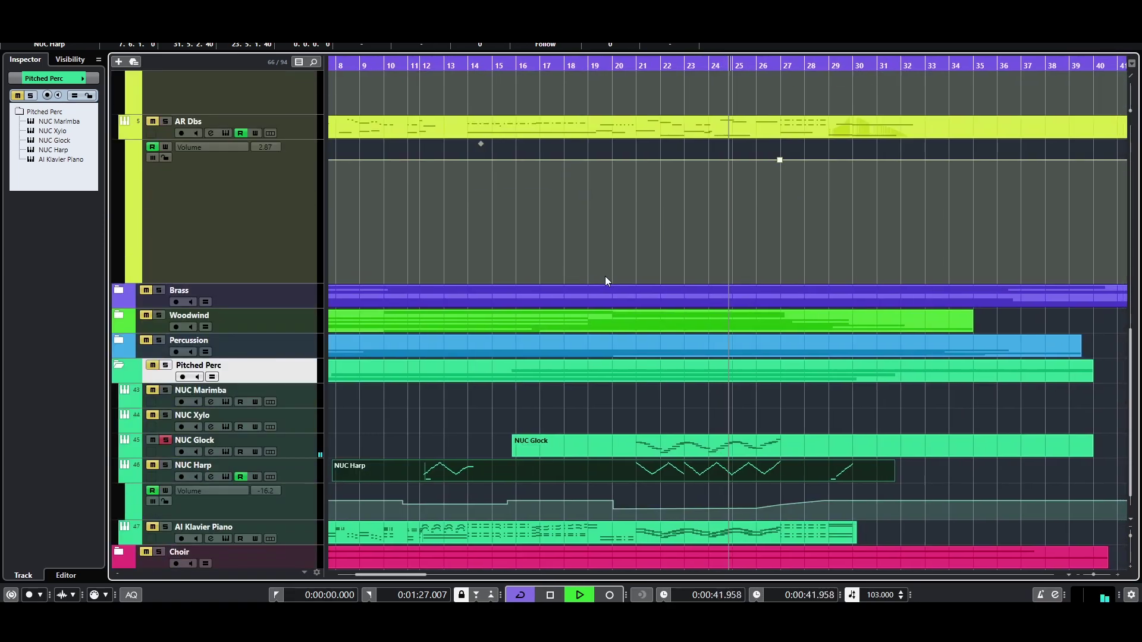
- Clear all solos, locate to about bar 20, and play the full mix
key("space")
key("alt+s")
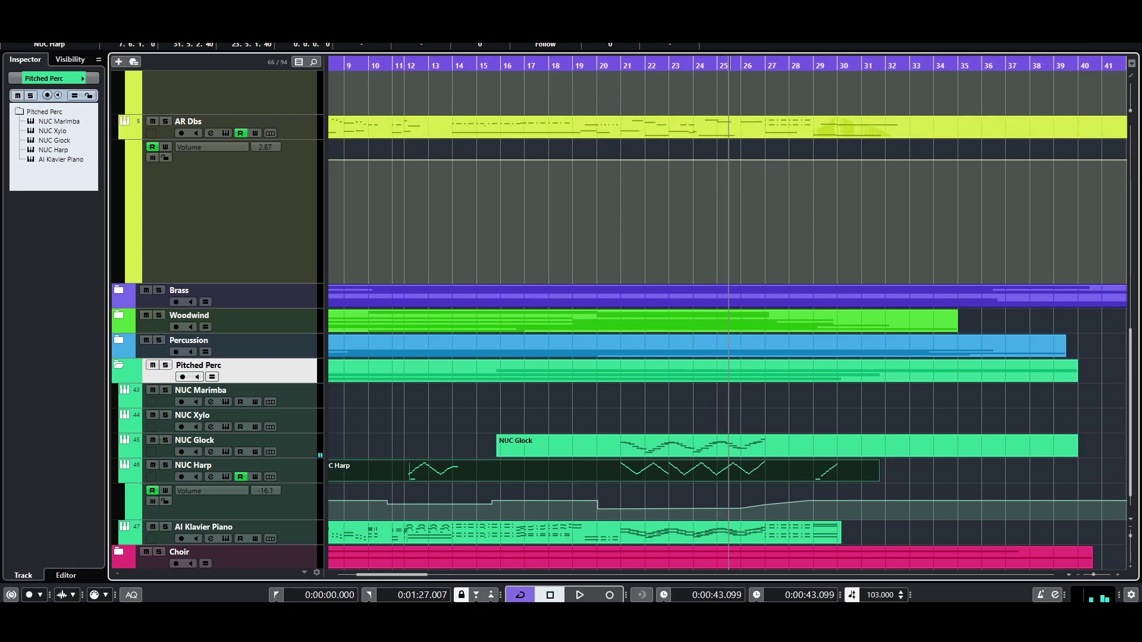
left_click(630, 70)
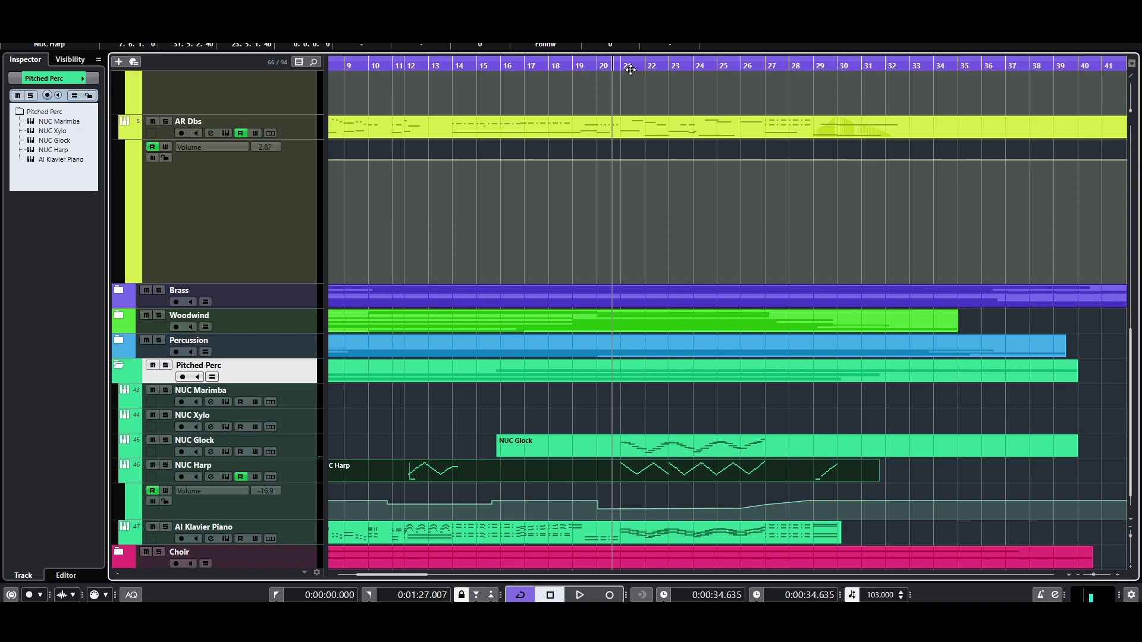
left_click_drag(631, 69, 603, 63)
key("space")
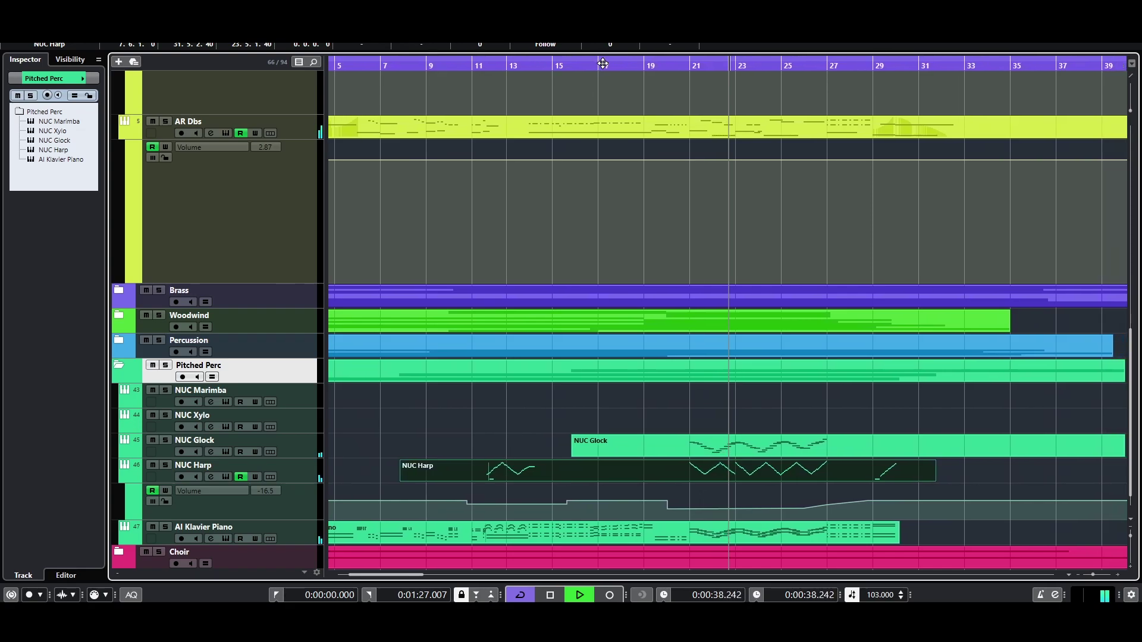
- Solo the NUC Glock again for comparison, stop playback to look over the string tracks, and turn its solo off
left_click(166, 442)
key("space")
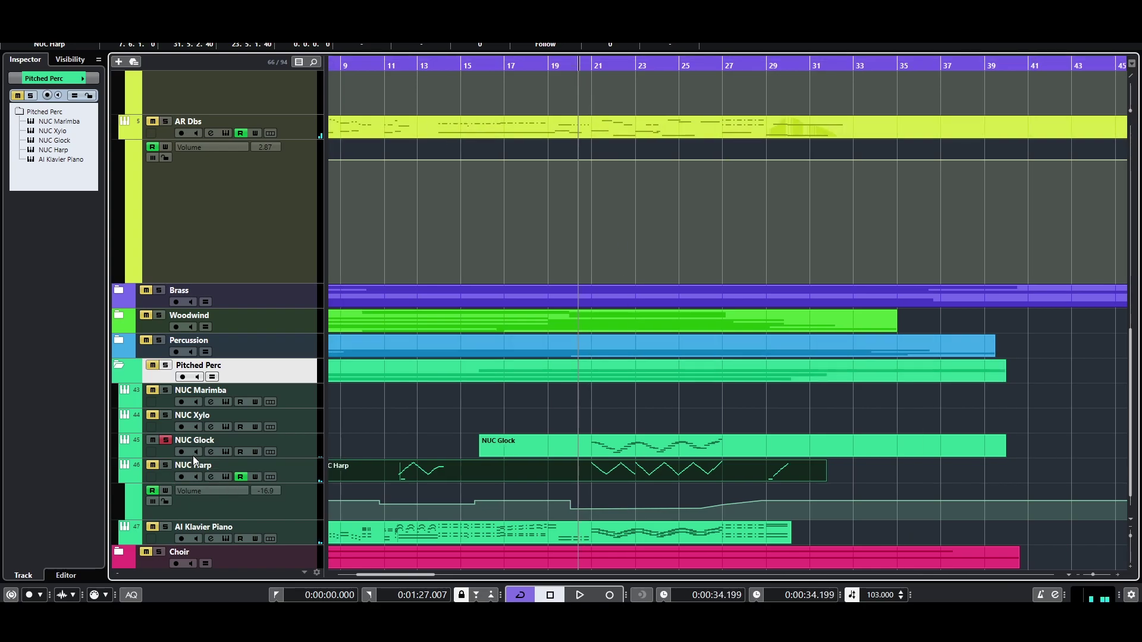
scroll(452, 441, "up", 5)
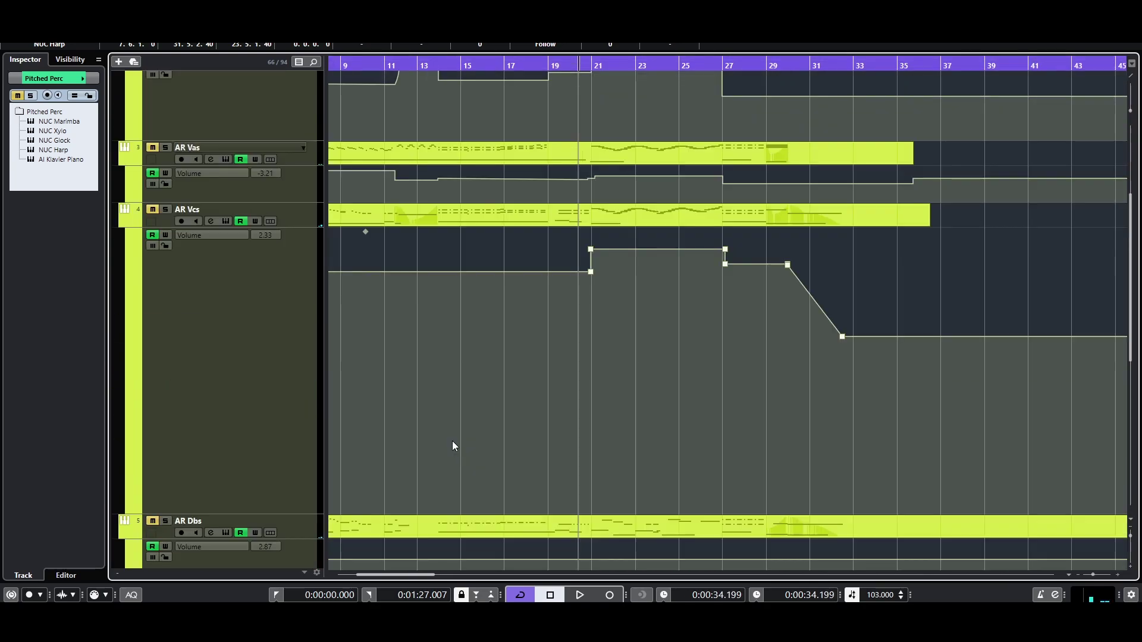
scroll(455, 442, "down", 5)
scroll(455, 417, "up", 8)
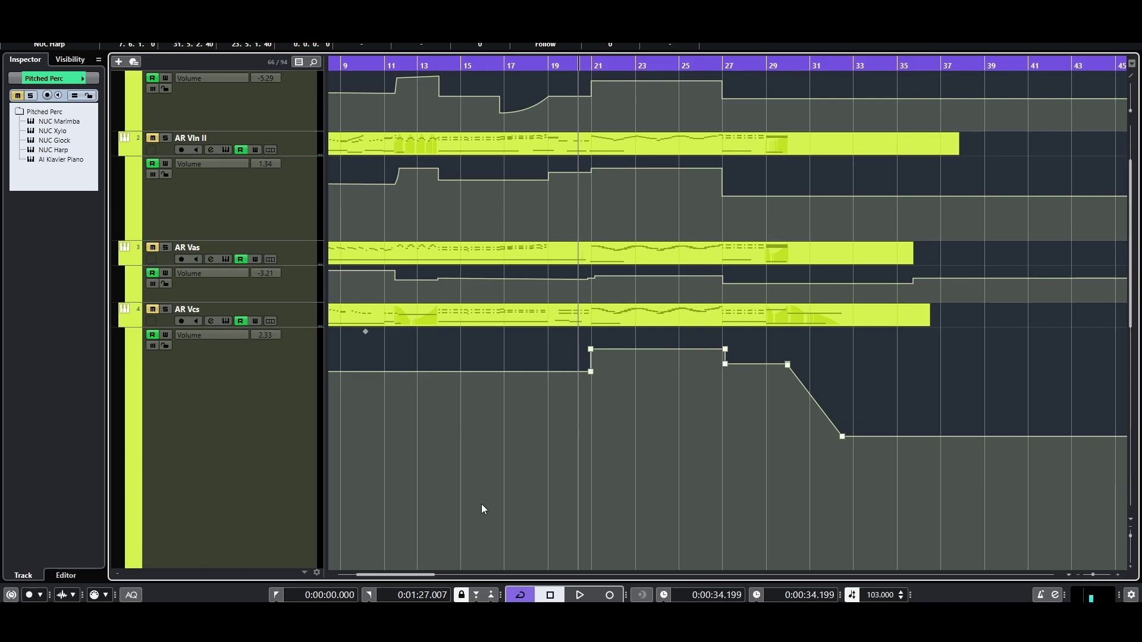
scroll(479, 505, "down", 8)
scroll(630, 387, "down", 1)
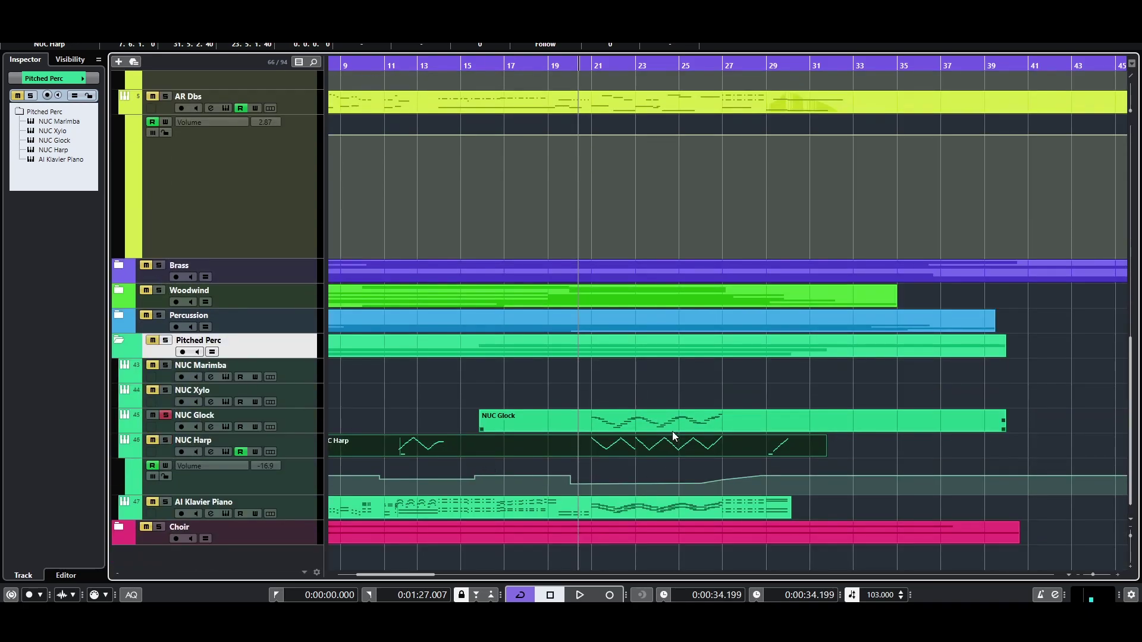
left_click(166, 416)
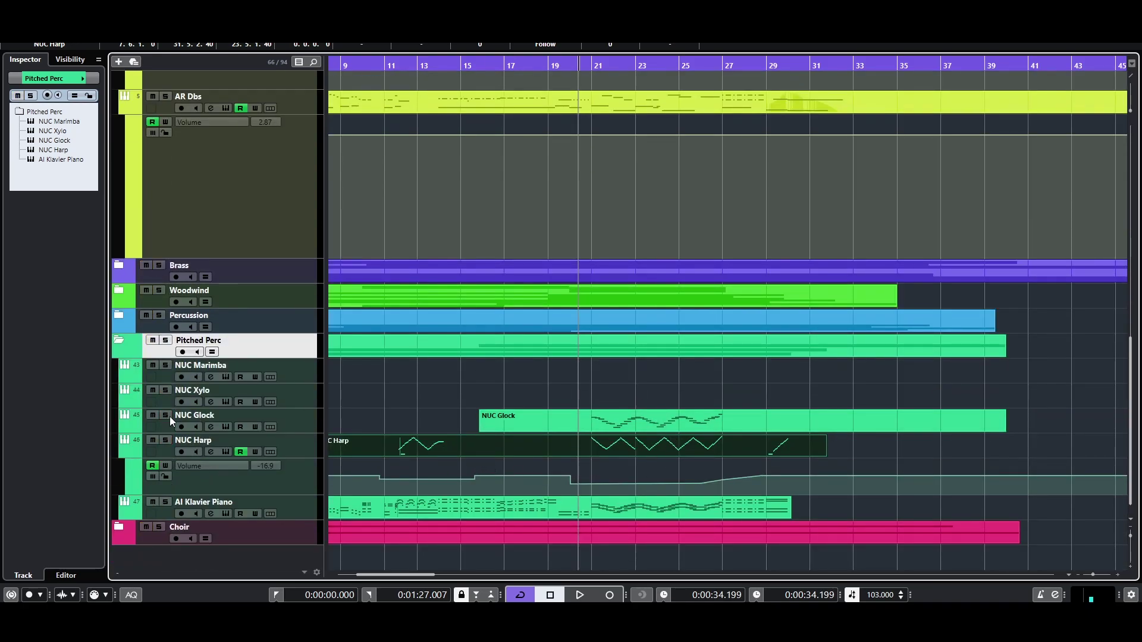
- Open the MixConsole maximized and check the BC Gain insert on AR Vcs, closing the plug-in again
scroll(563, 409, "down", 5)
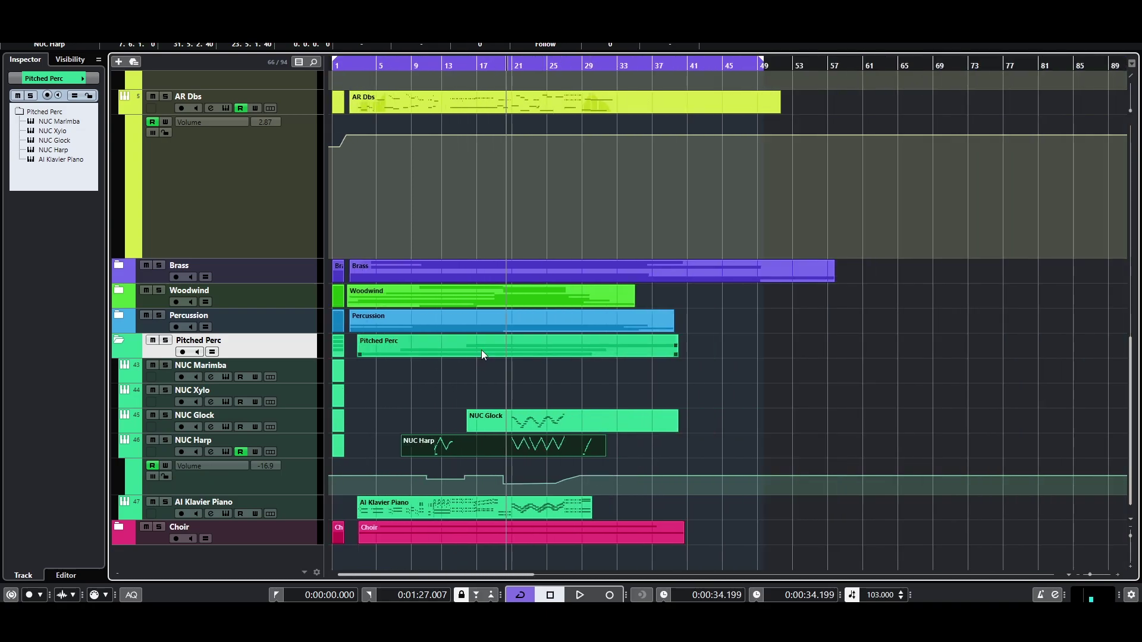
scroll(476, 353, "up", 10)
scroll(479, 303, "down", 10)
scroll(532, 317, "up", 6)
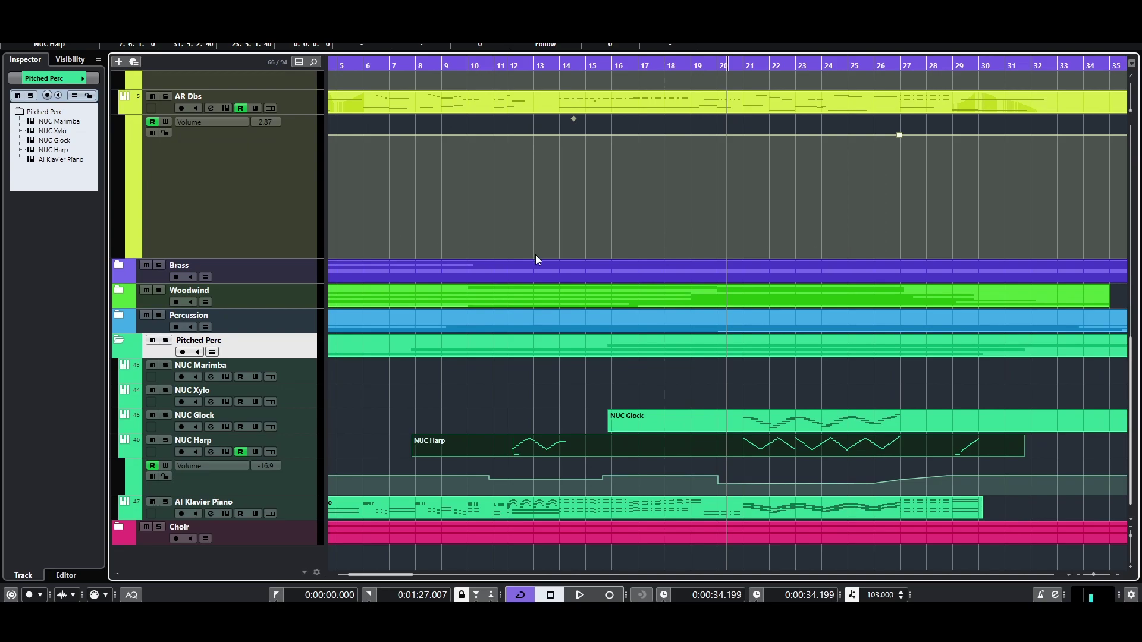
scroll(684, 372, "up", 5)
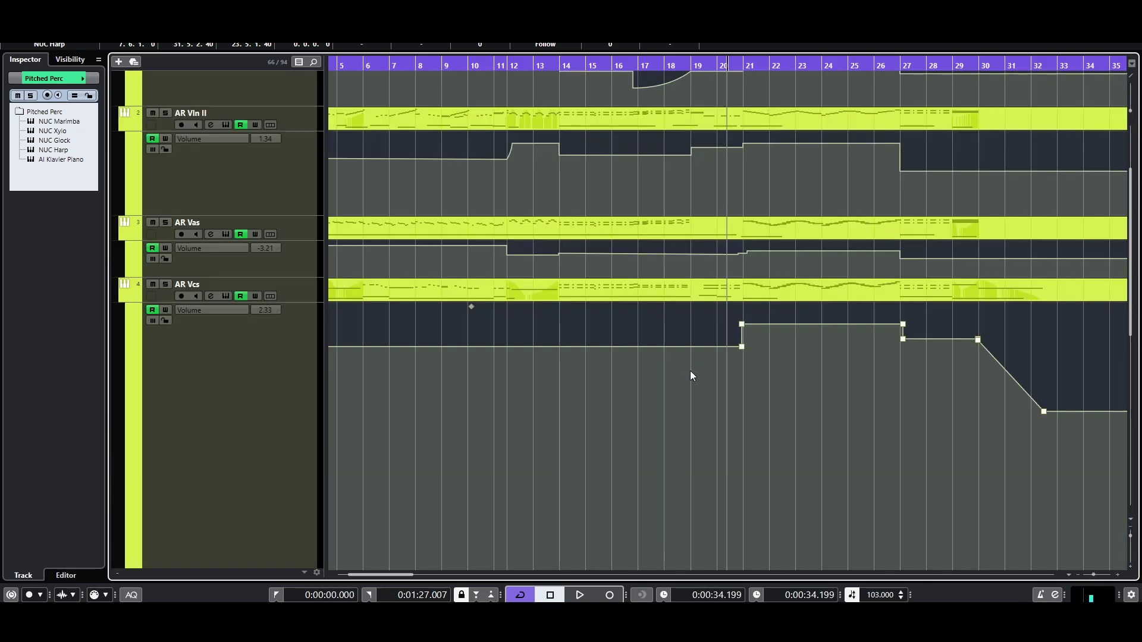
key("F3")
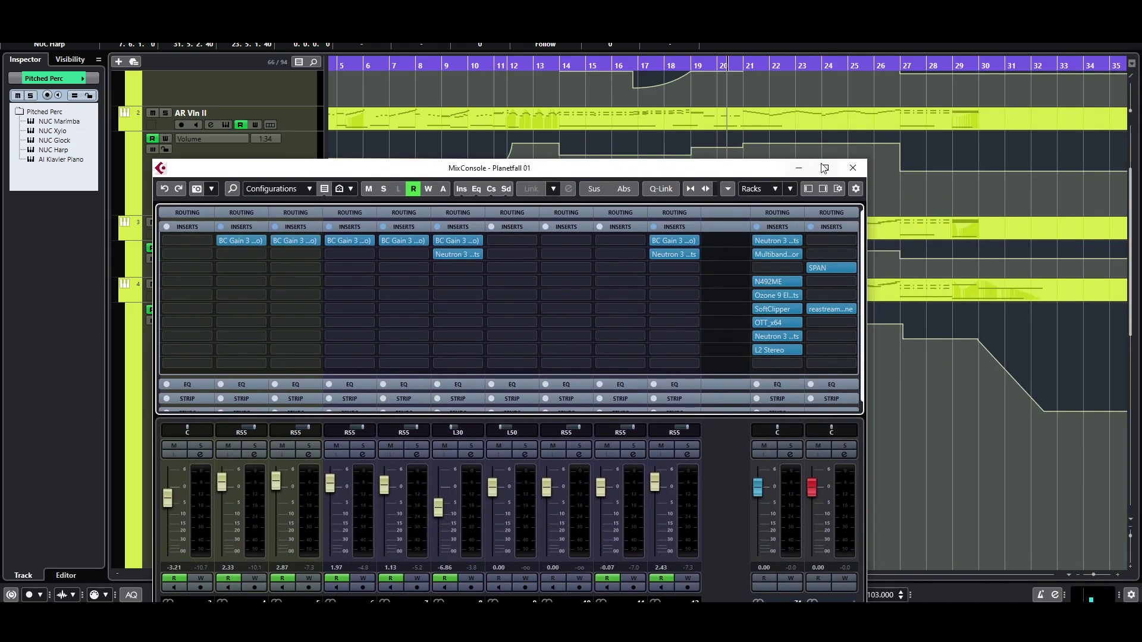
left_click(826, 169)
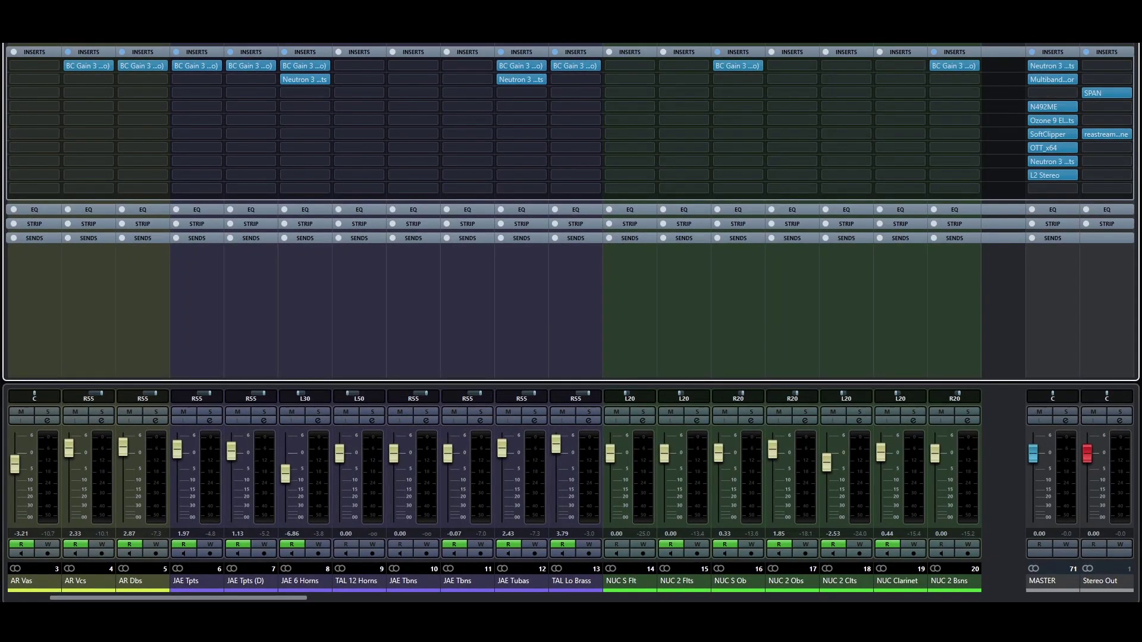
left_click(308, 587)
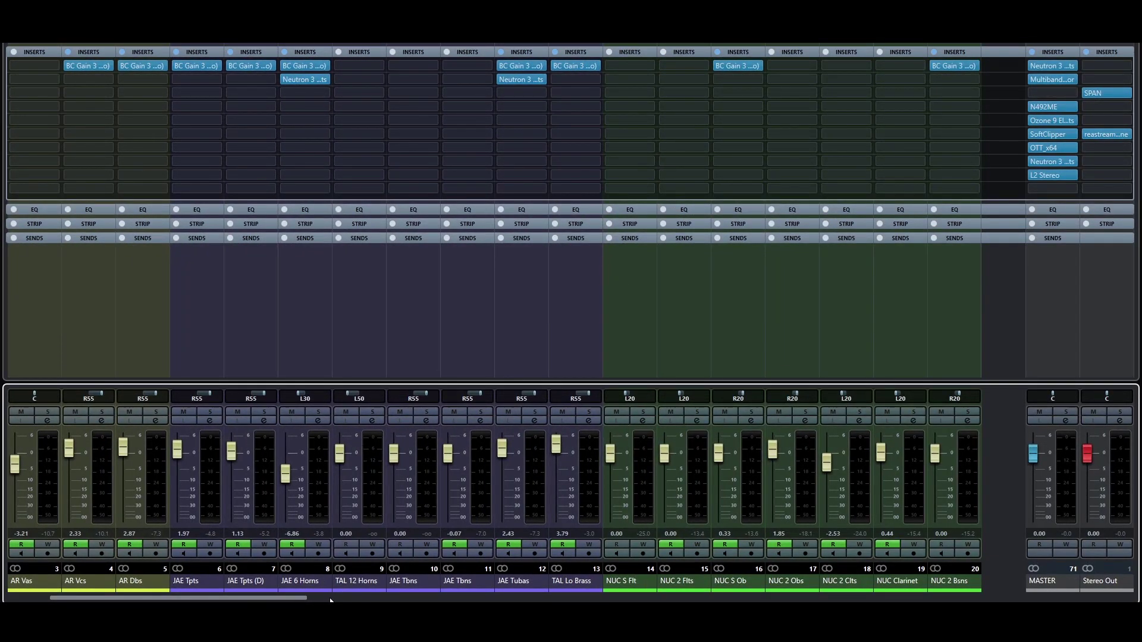
left_click(81, 66)
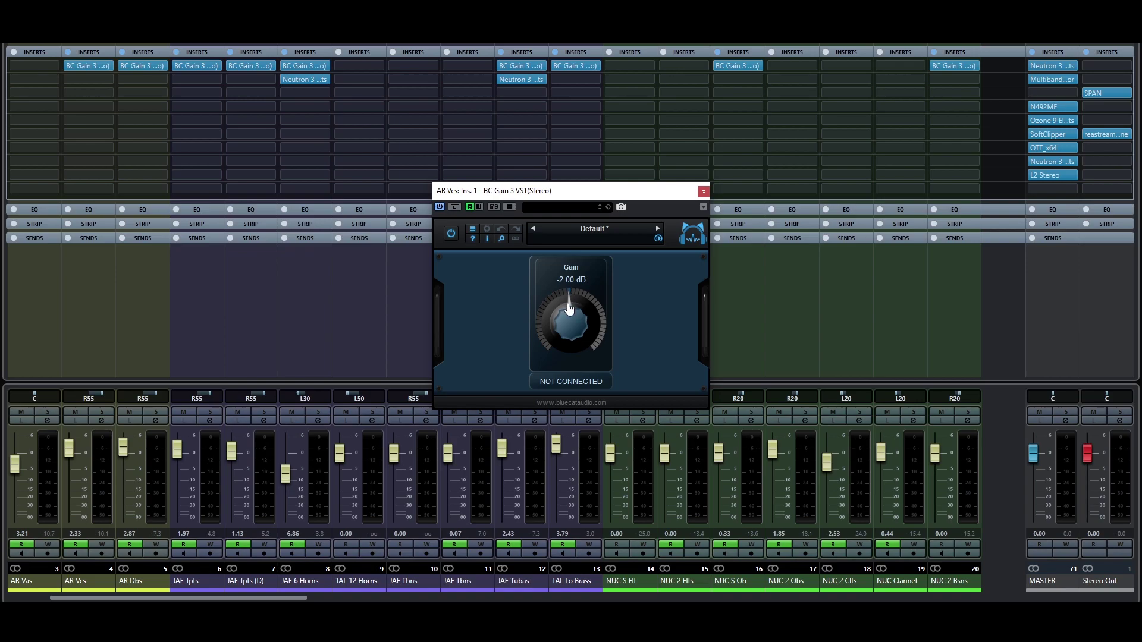
left_click(704, 191)
- Move the MixConsole aside to view the string tracks in the project, and maximize it again
left_click_drag(1106, 35, 1112, 93)
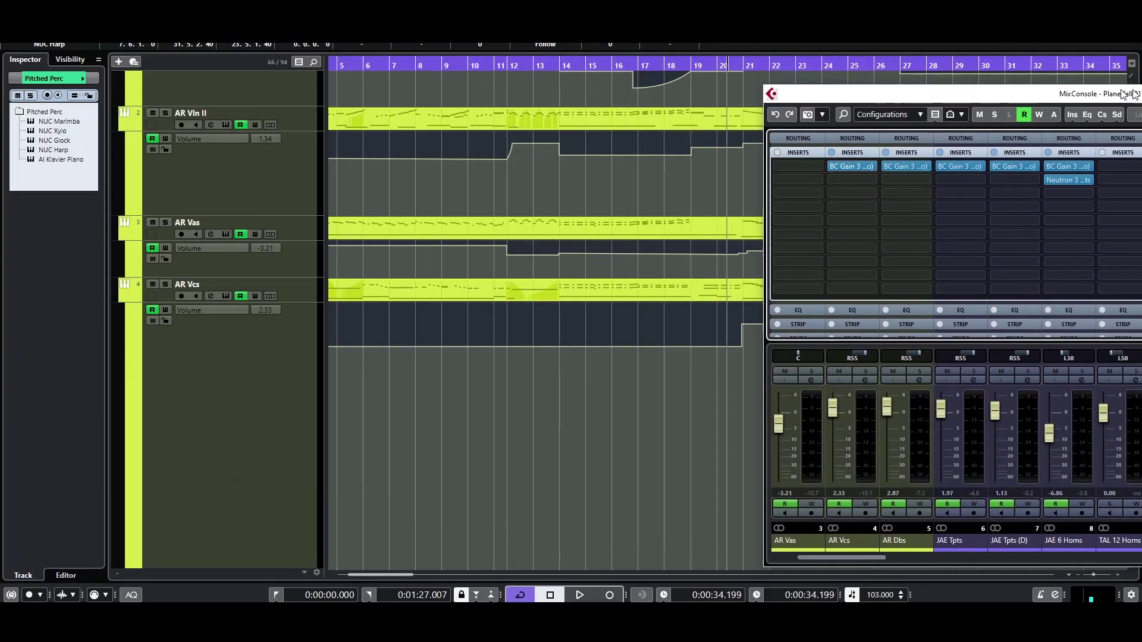
scroll(631, 256, "up", 4)
left_click_drag(952, 102, 192, 148)
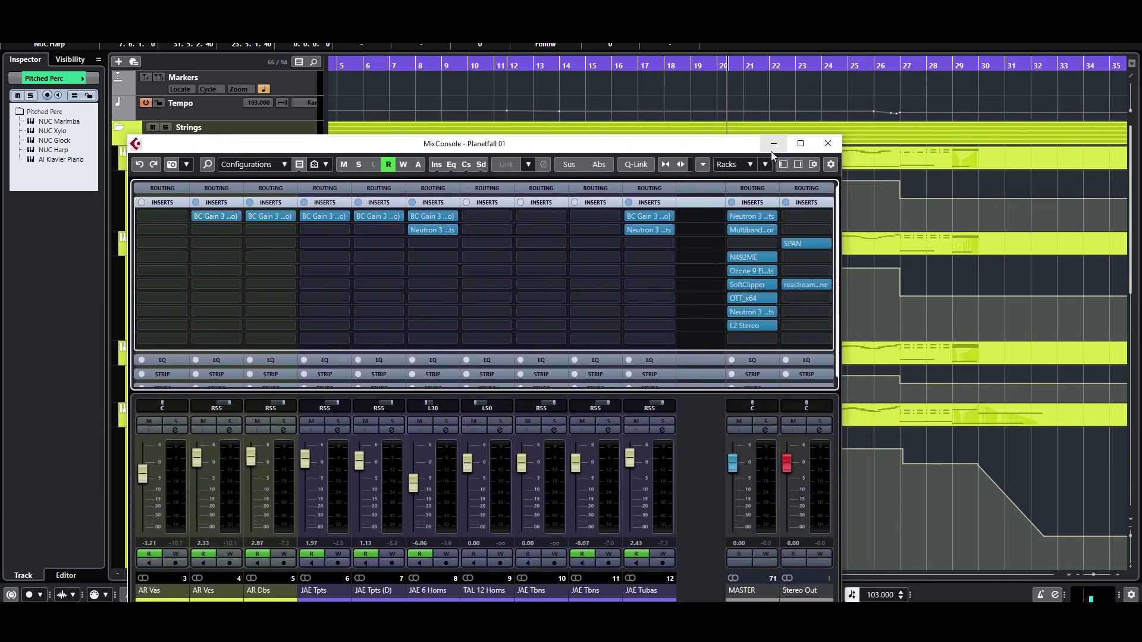
left_click(801, 144)
- Check the BC Gain inserts on AR Dbs and JAE 6 Horns, closing each plug-in again
left_click_drag(128, 70, 137, 66)
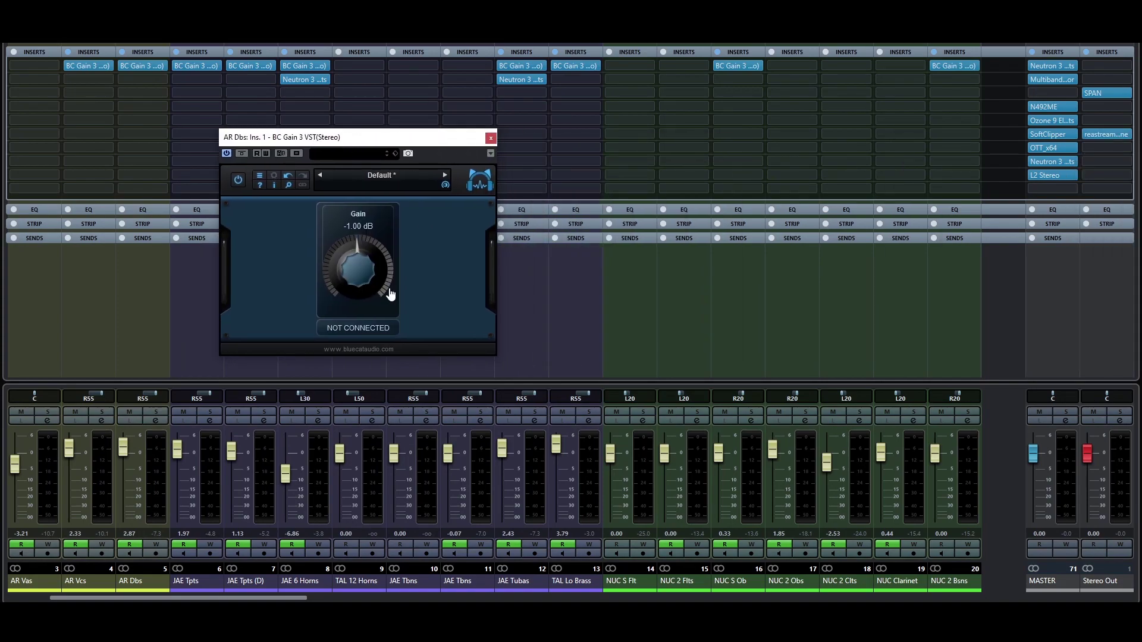
left_click(489, 140)
left_click(338, 94)
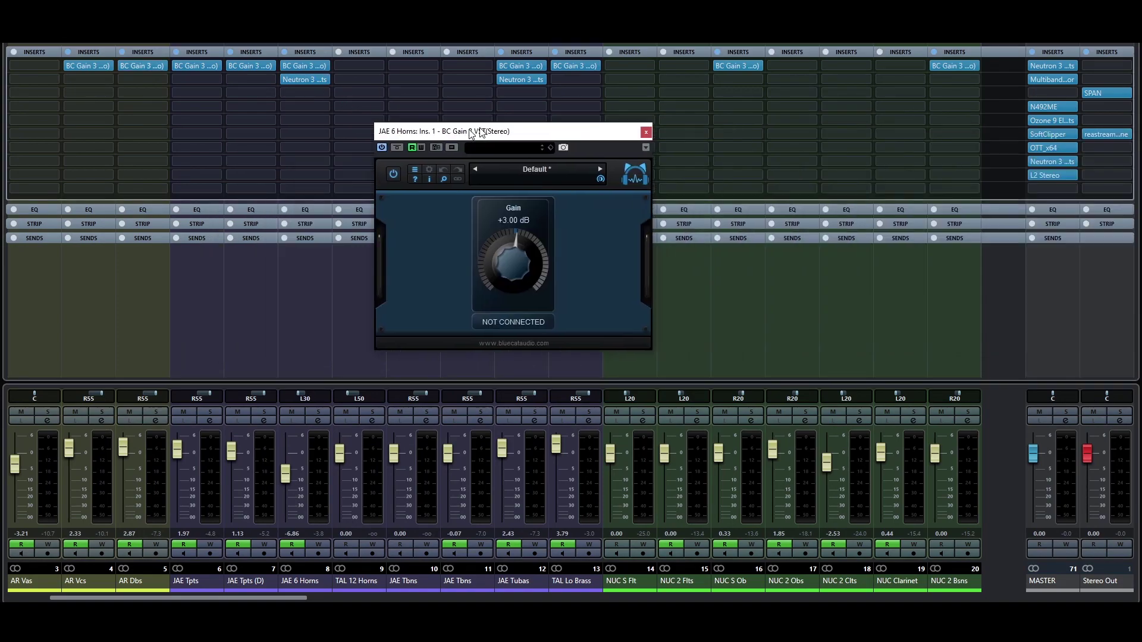
left_click(555, 145)
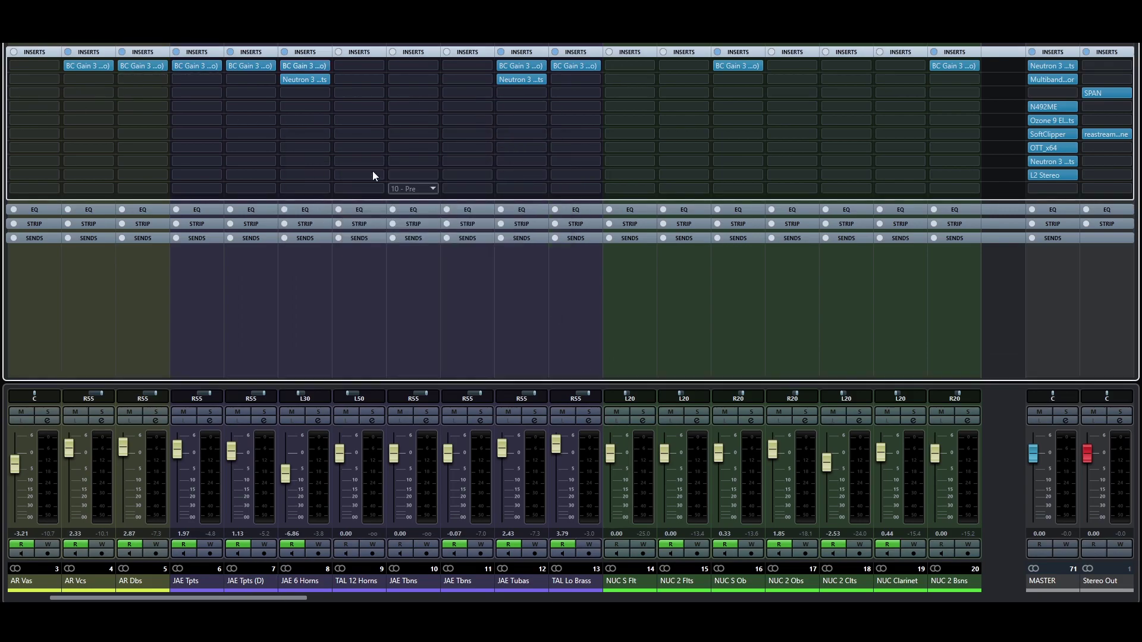
- Examine the Neutron 3 Elements equalizer curves on JAE 6 Horns and JAE Tubas, closing each plug-in again
left_click(302, 80)
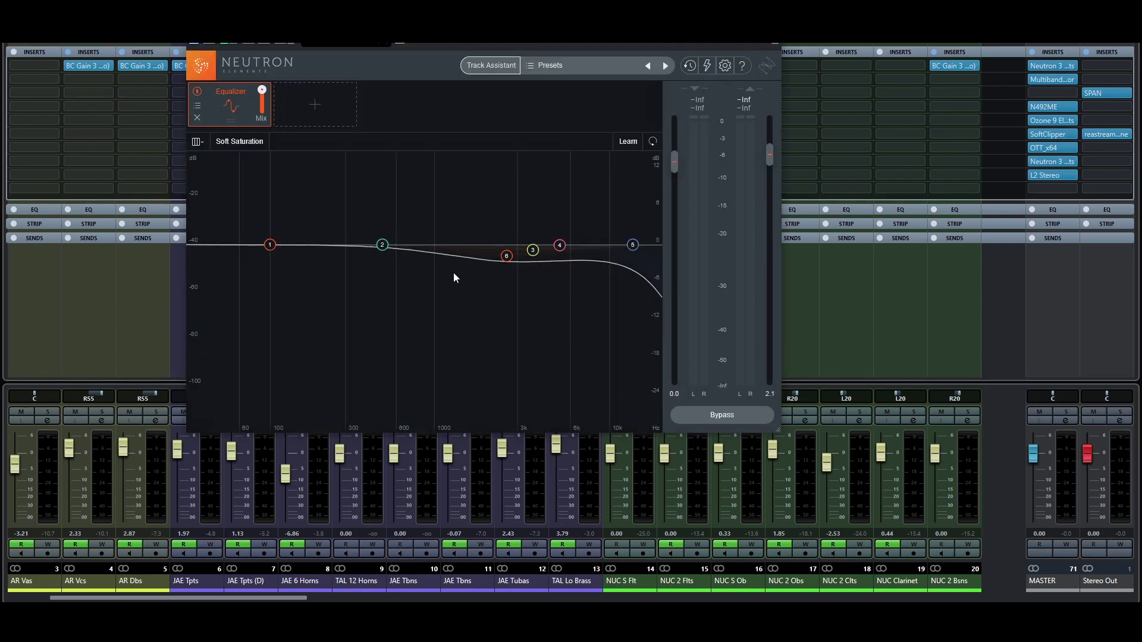
key("Escape")
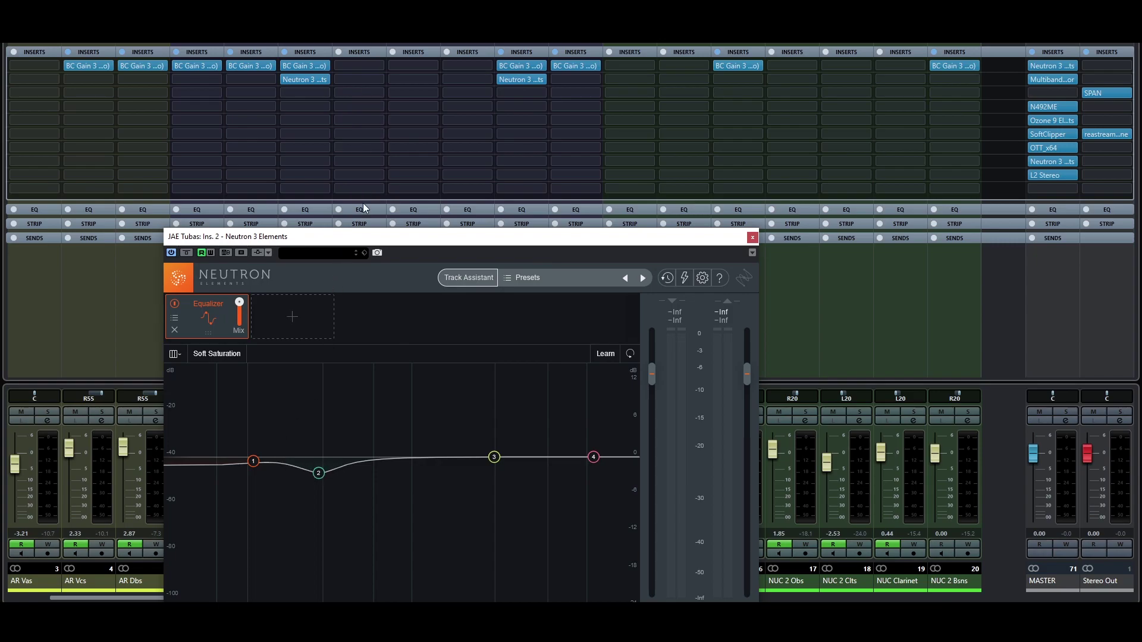
left_click_drag(373, 238, 379, 90)
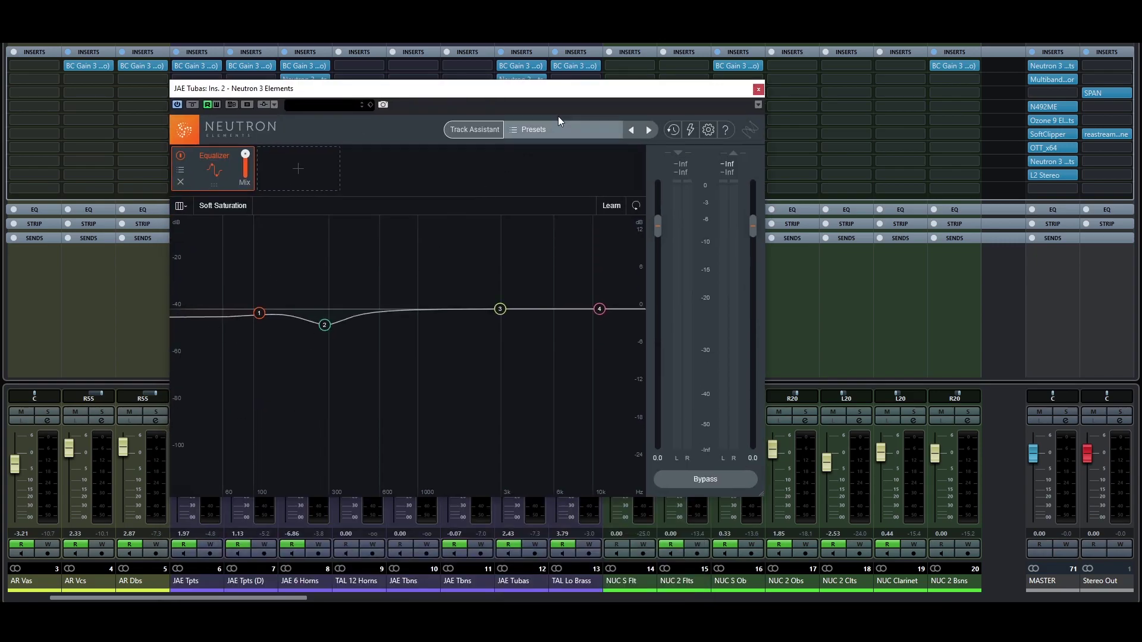
left_click(759, 89)
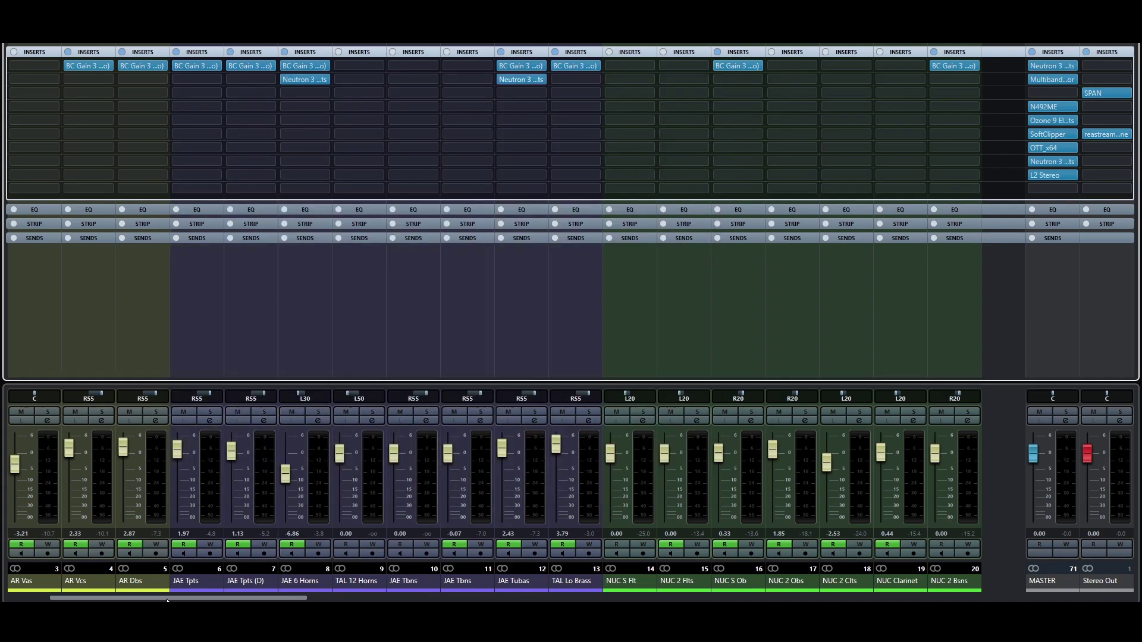
- Examine the Neutron equalizers on NUC Timp and NUC Gran Cassa, inspecting the settings of the Gran Cassa's band 2
left_click_drag(190, 600, 571, 587)
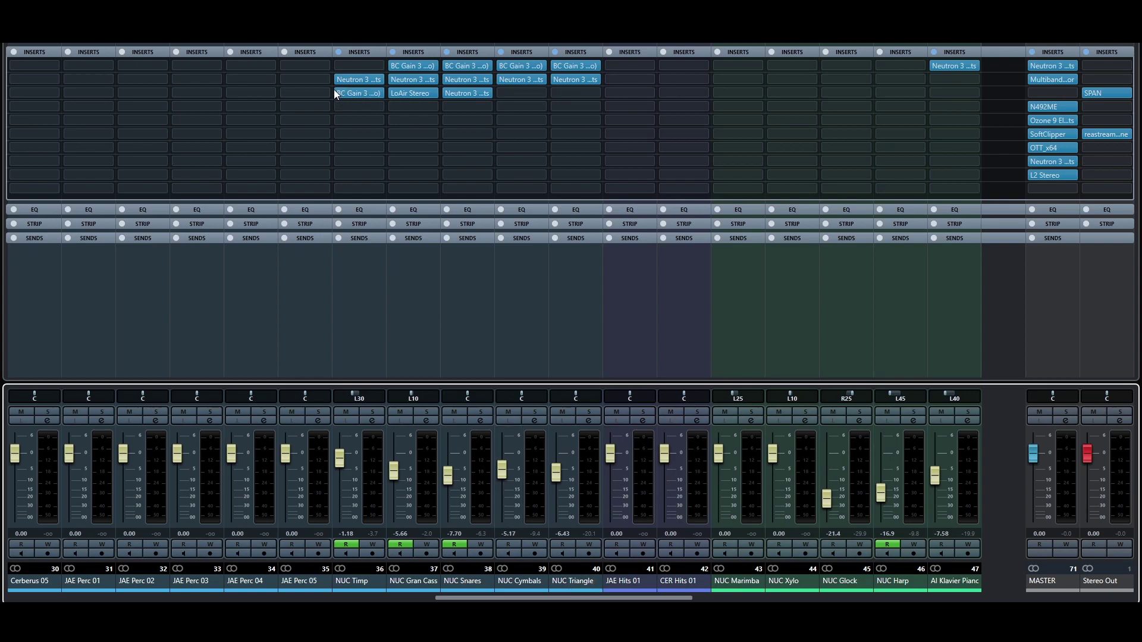
left_click(352, 78)
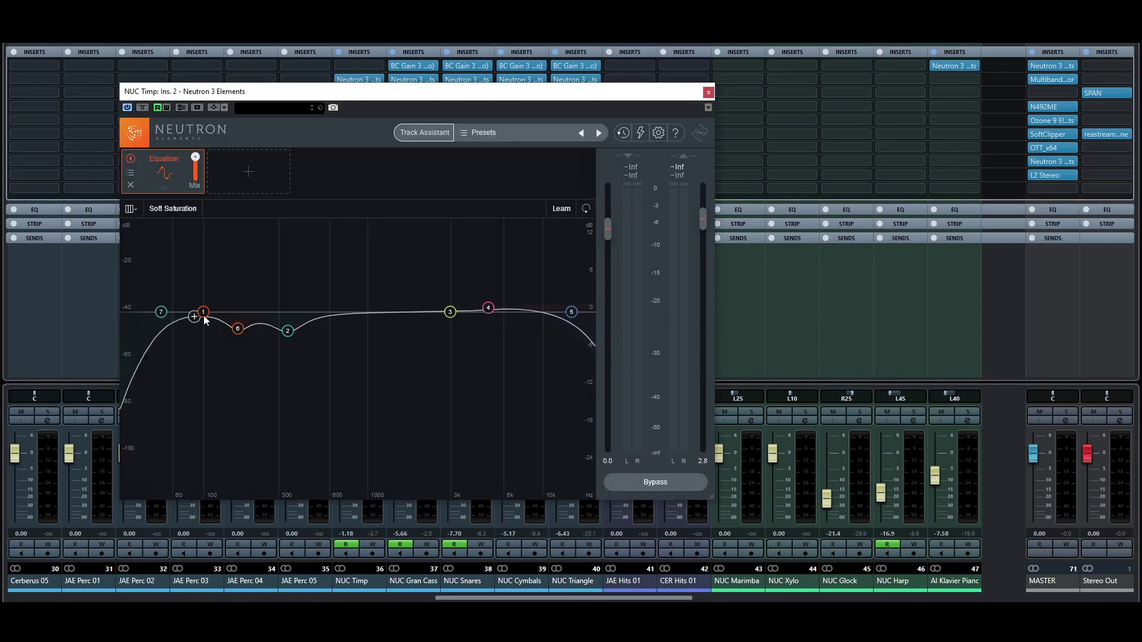
left_click(709, 92)
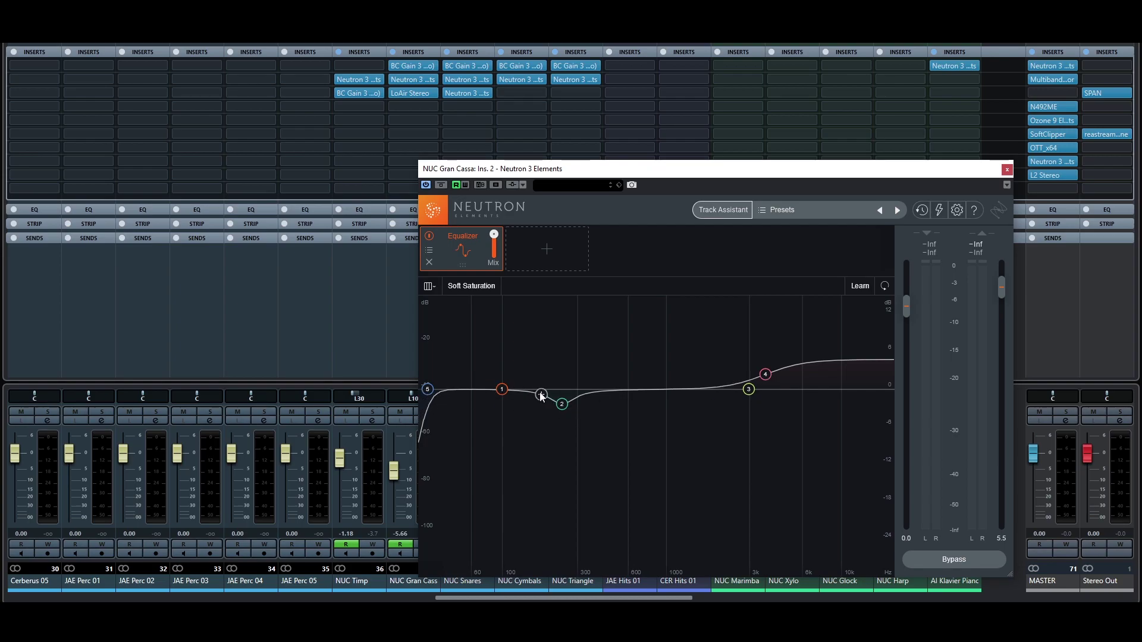
left_click(563, 405)
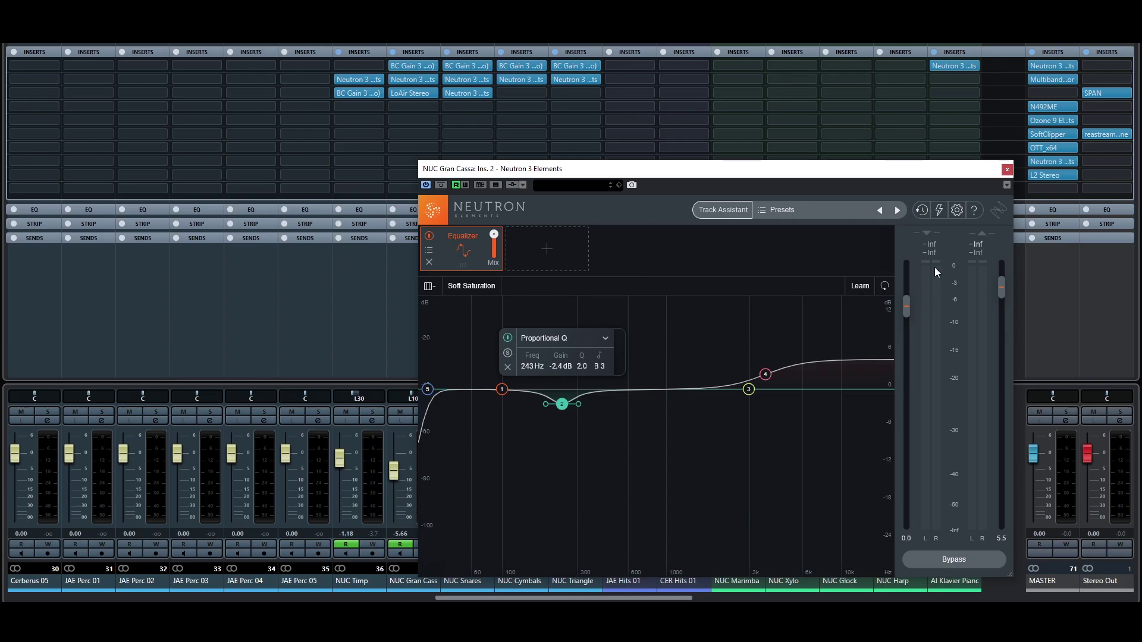
left_click(1006, 170)
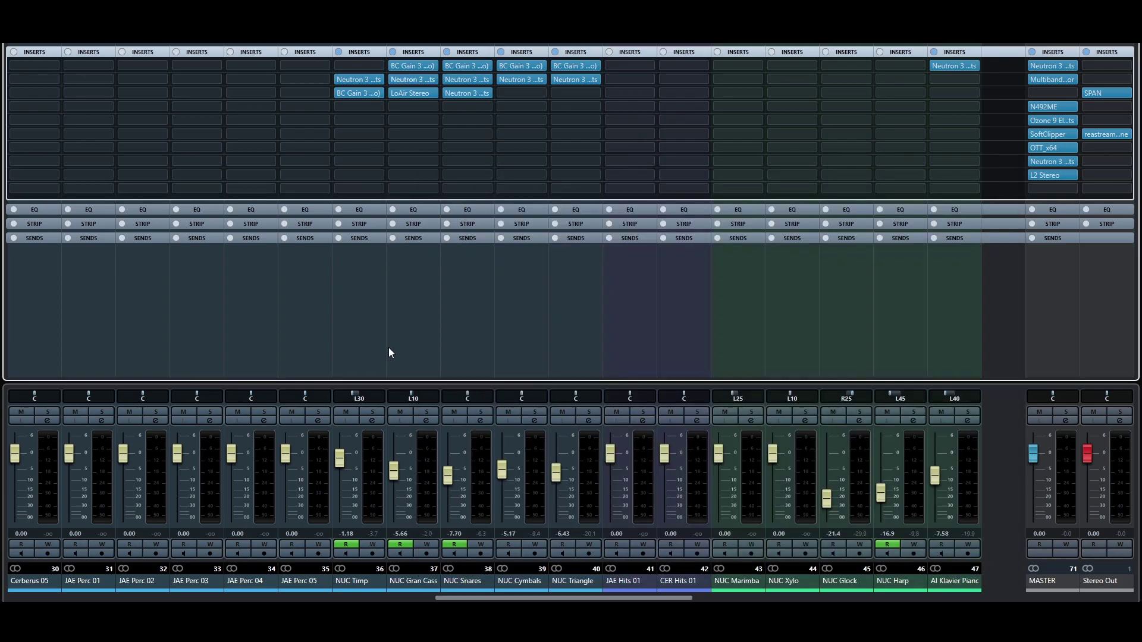
- Check the LoAir Stereo insert on NUC Gran Cassa, resetting its clip indicator, and close the plug-in
left_click(406, 92)
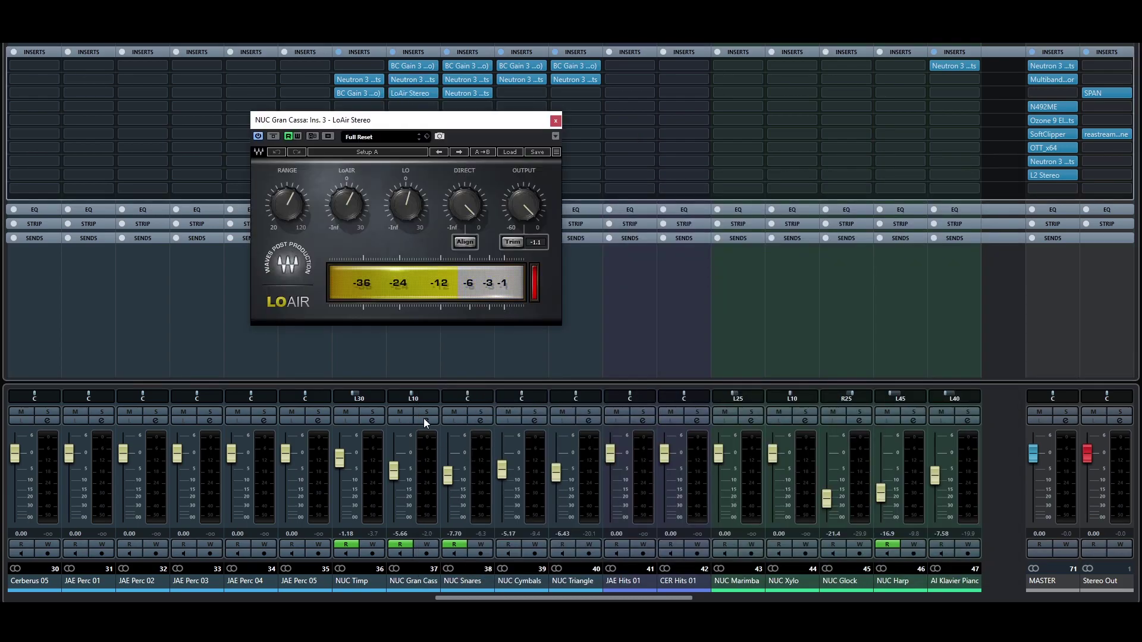
left_click(534, 281)
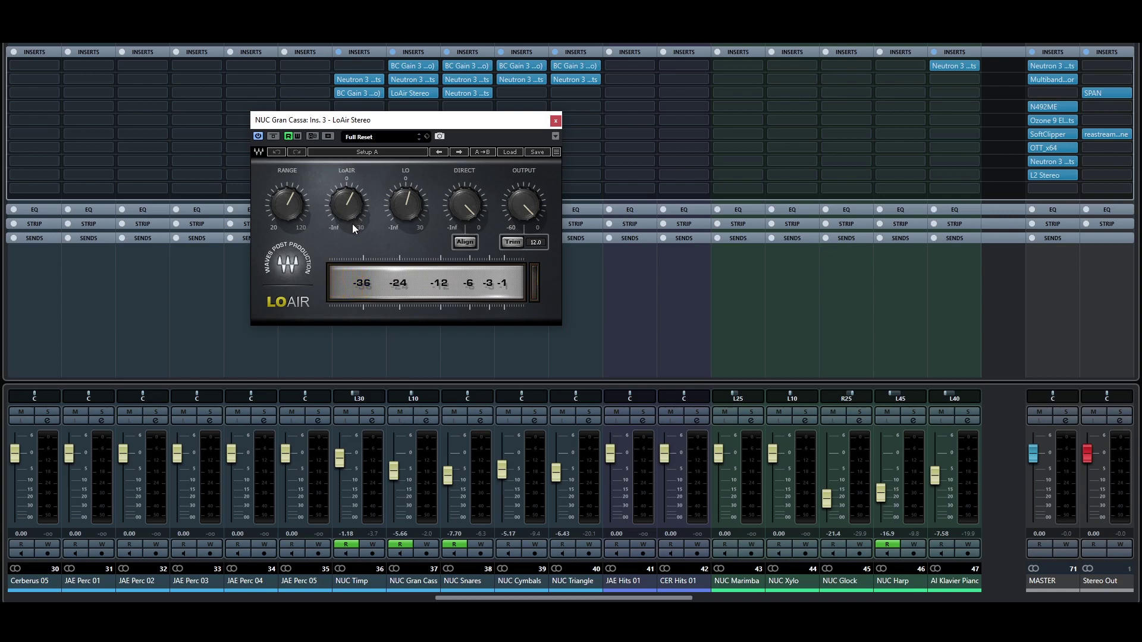
left_click(553, 122)
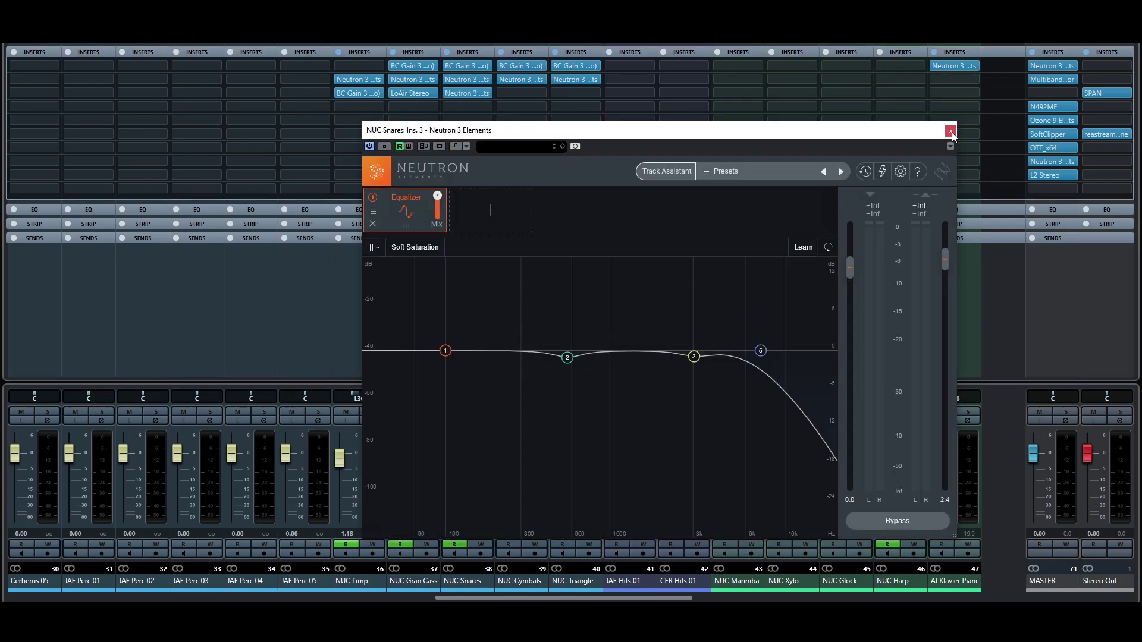
- Examine the equalizer curves of both Neutron 3 Elements inserts on NUC Snares, closing the plug-ins again
left_click(951, 131)
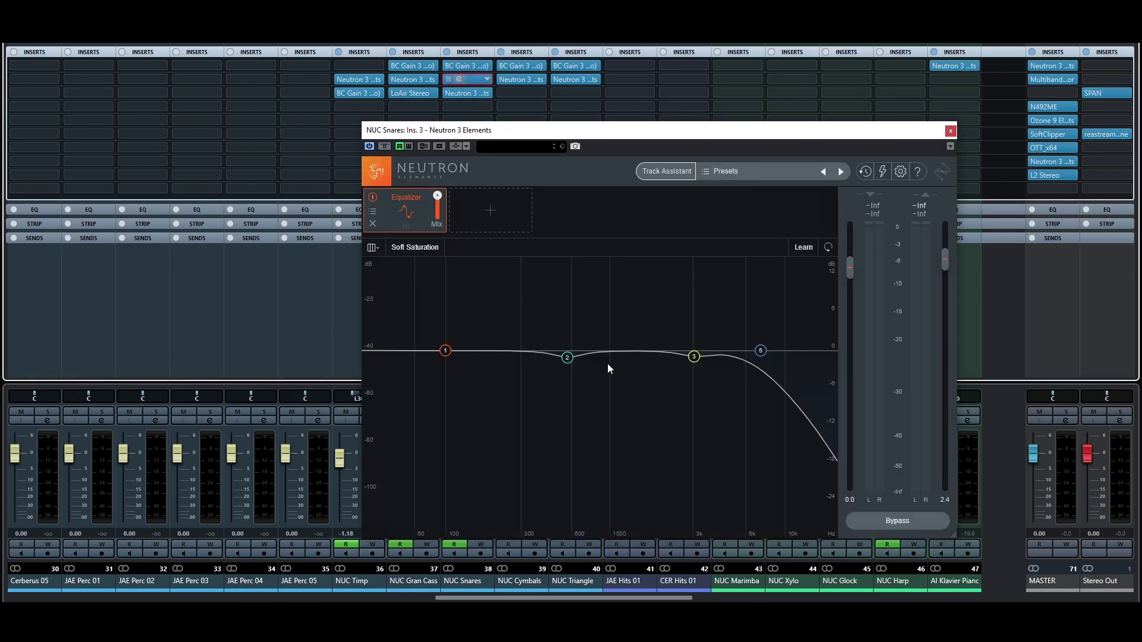
left_click(467, 79)
left_click_drag(202, 70, 470, 71)
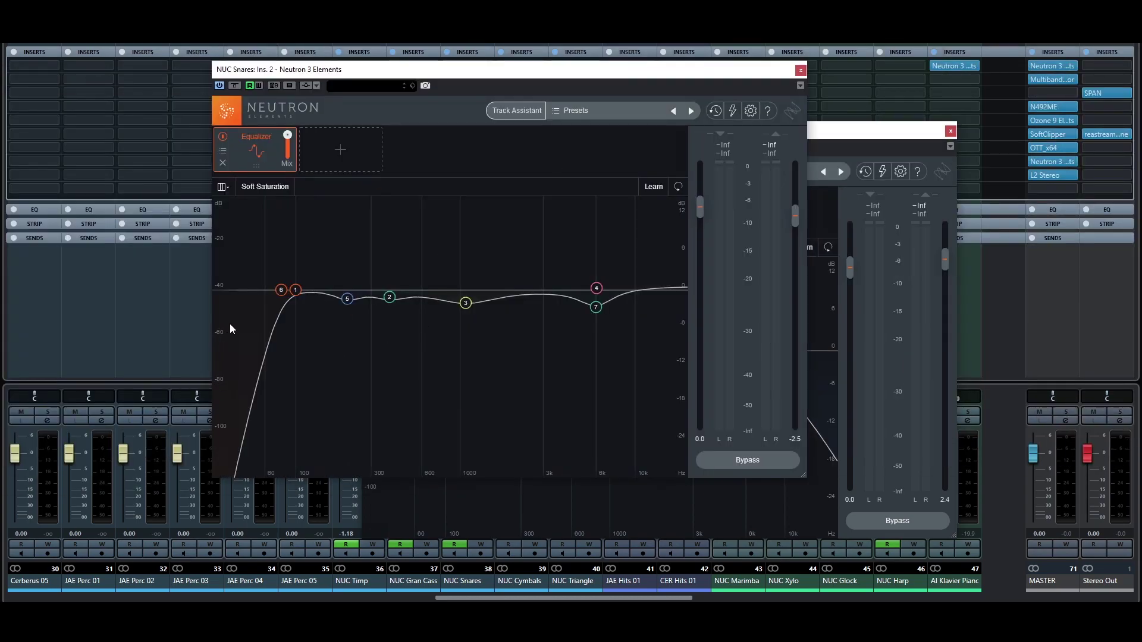
left_click(801, 70)
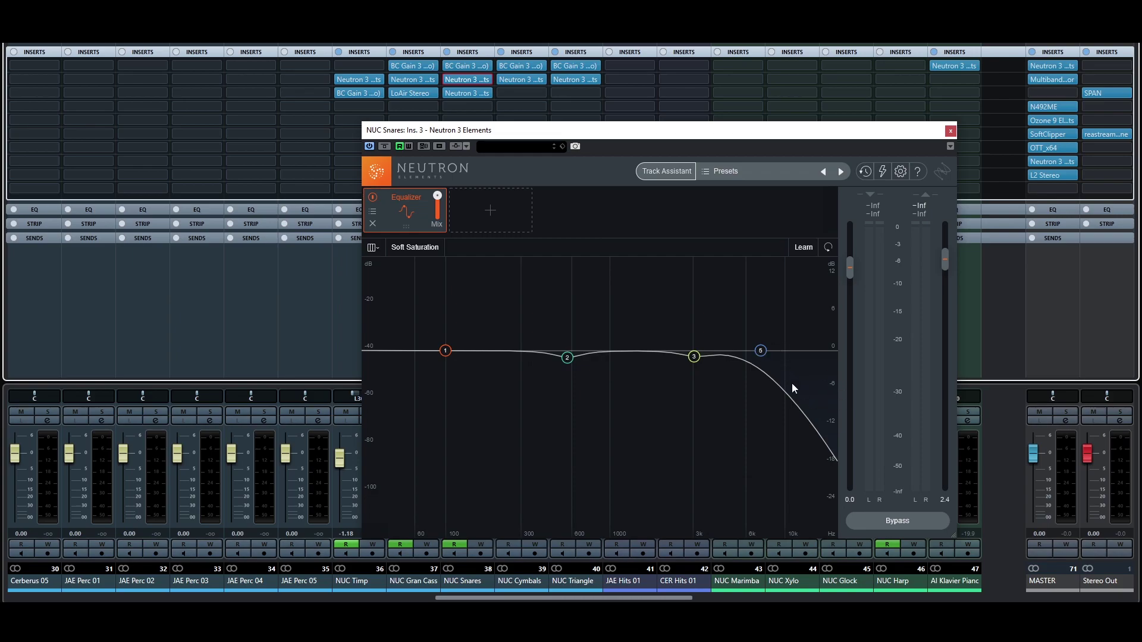
left_click(951, 131)
- Go to the group channels in the mixer and view the Neutron 3 Elements equalizer on Strings, closing it again
left_click_drag(668, 601, 1015, 577)
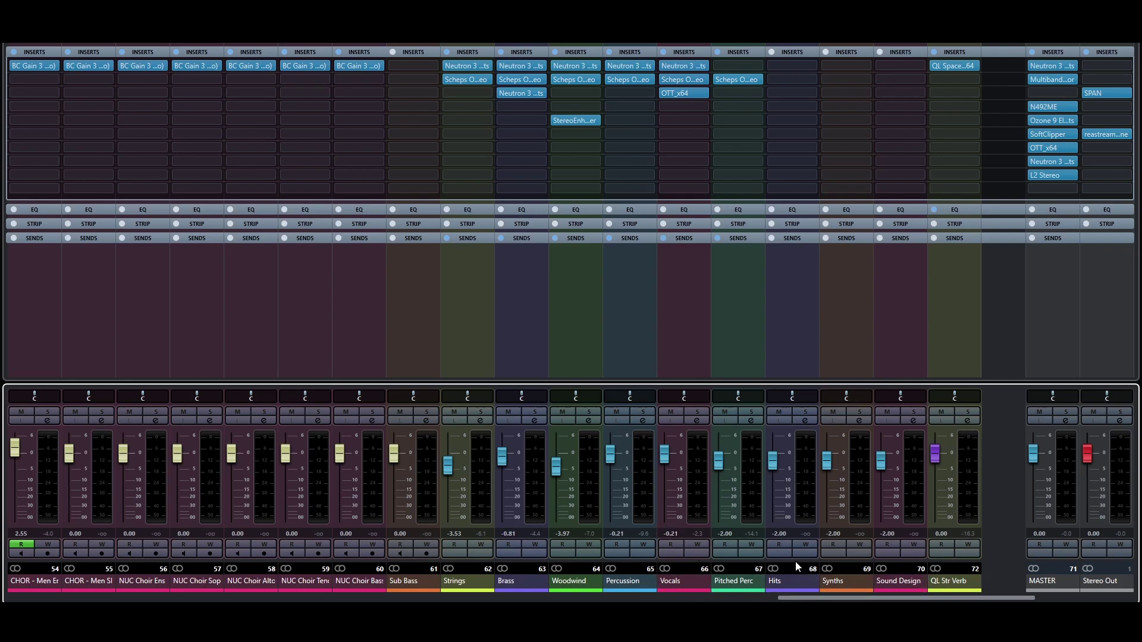
key("ctrl+shift+f")
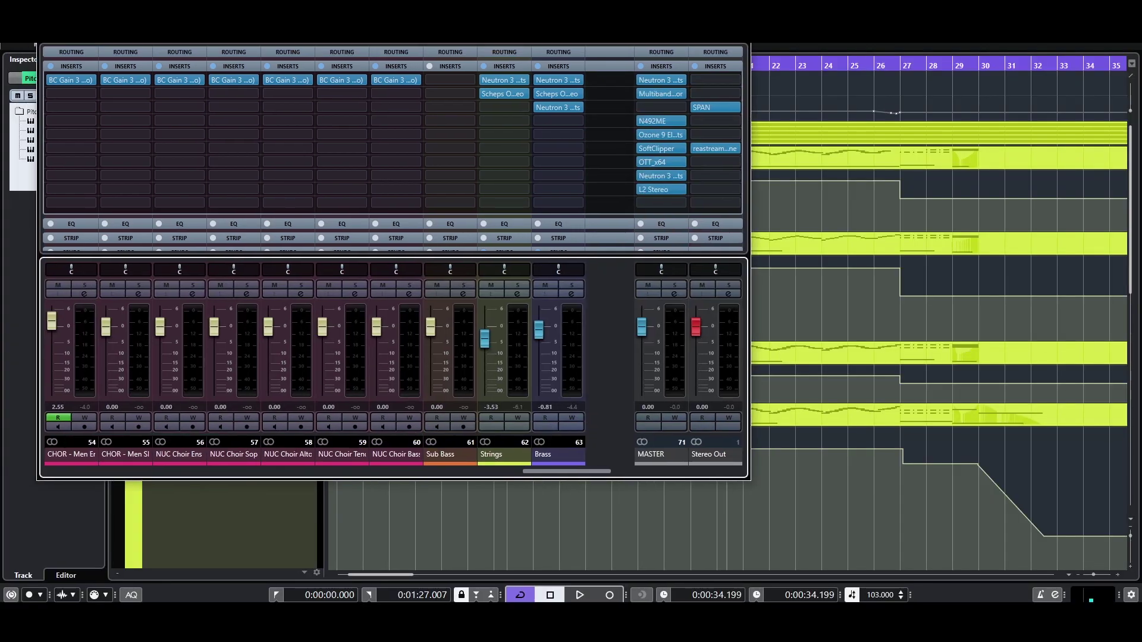
key("ctrl+shift+f")
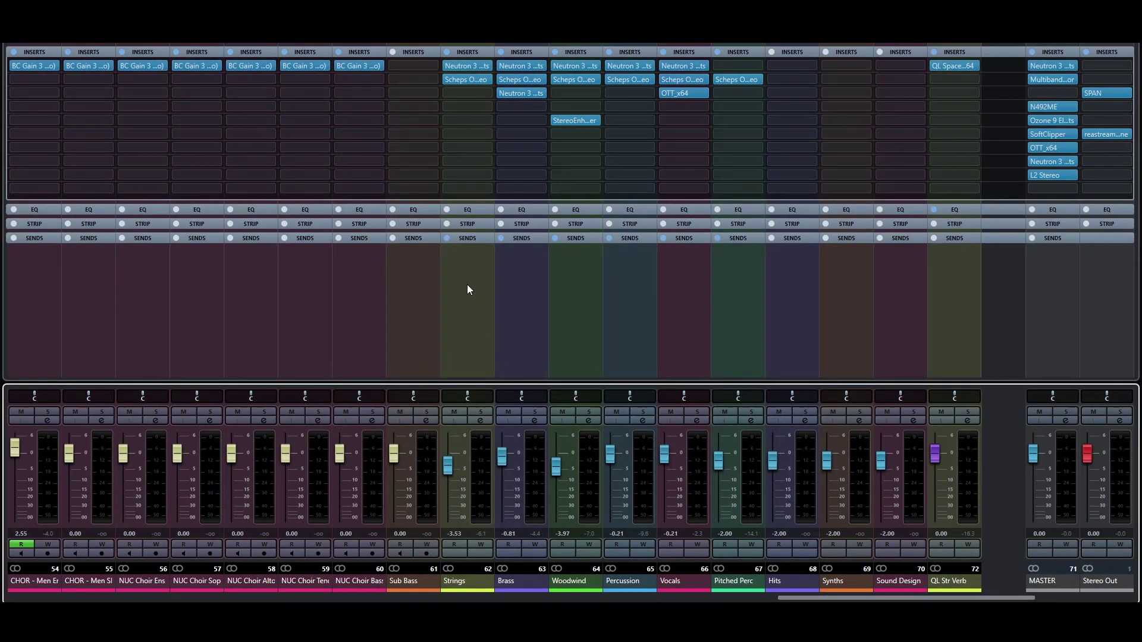
left_click(462, 66)
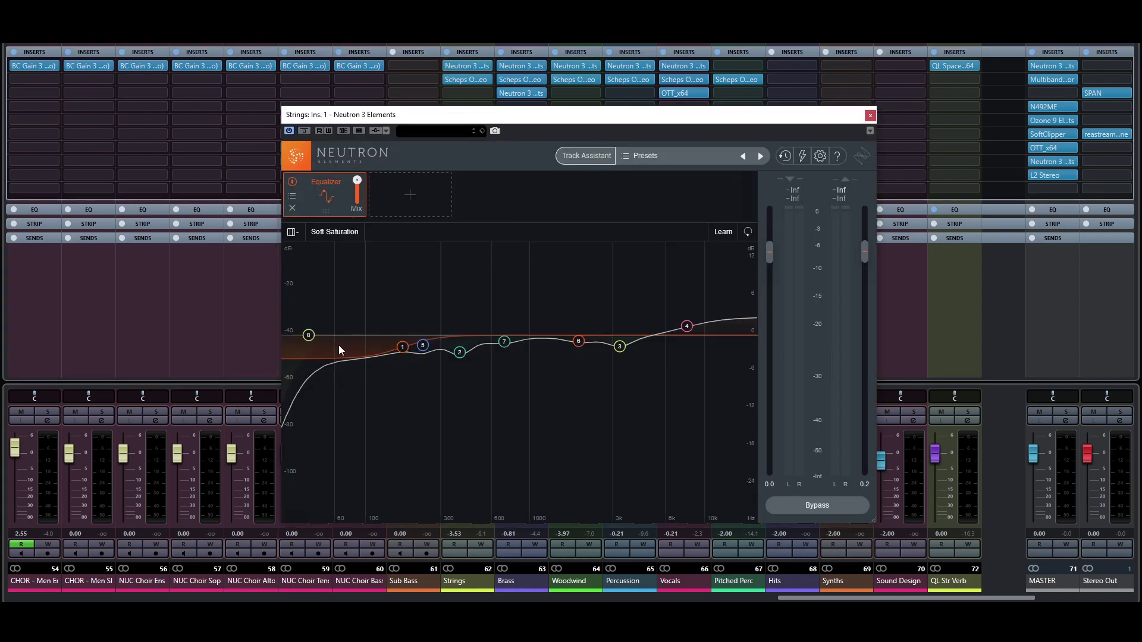
key("ctrl+shift+f")
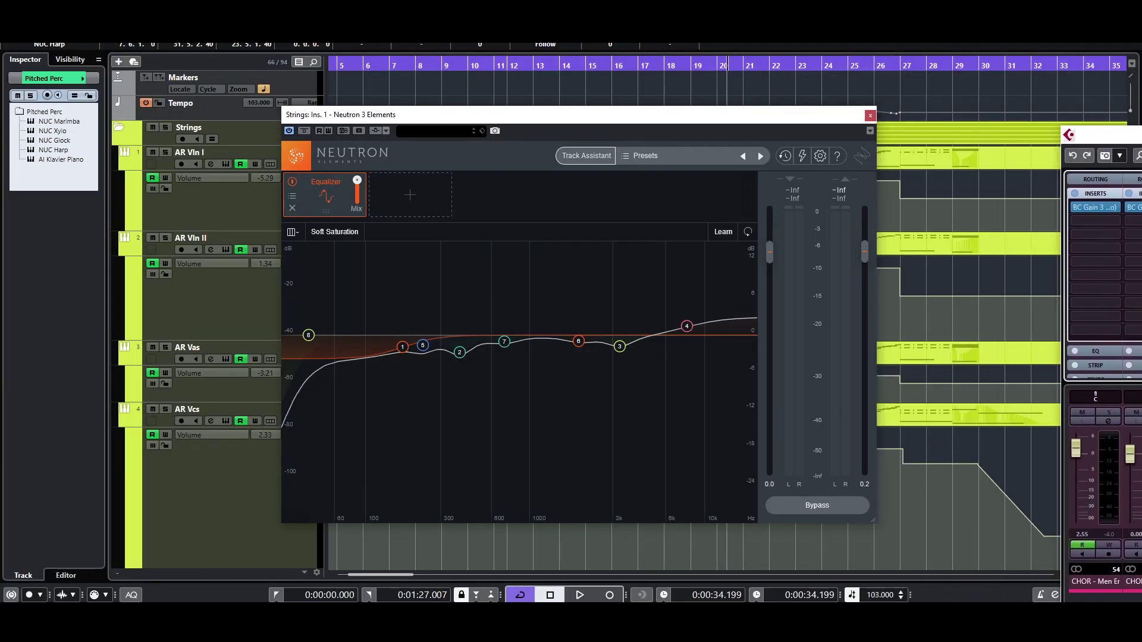
left_click(870, 115)
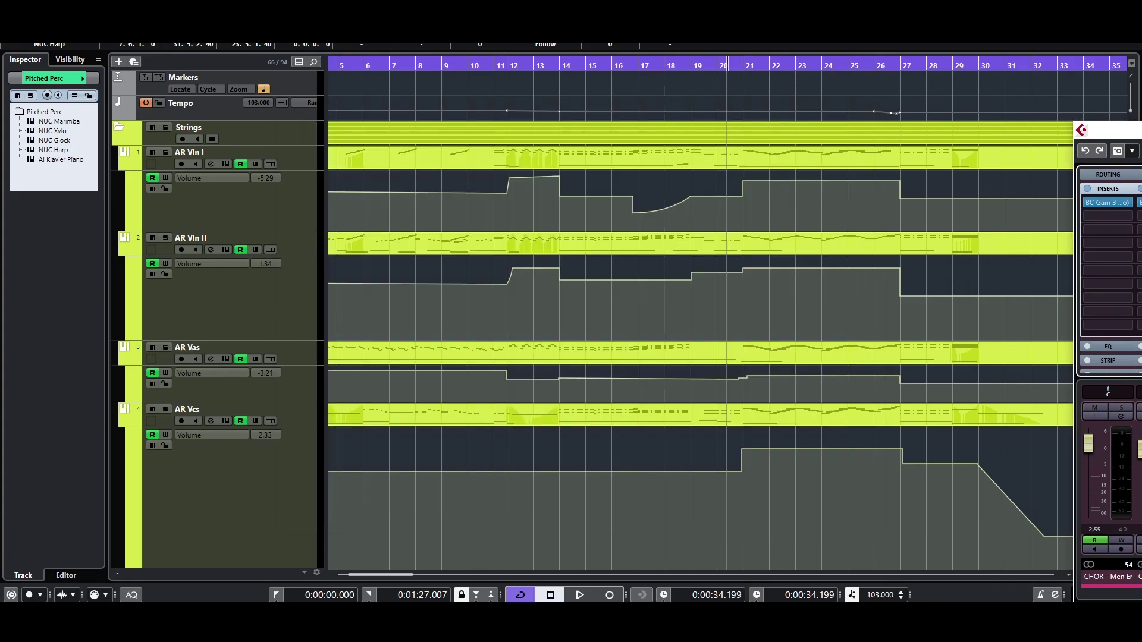
- Bring up MixConsole 2 over the project and solo the Strings group channel during playback
key("F3")
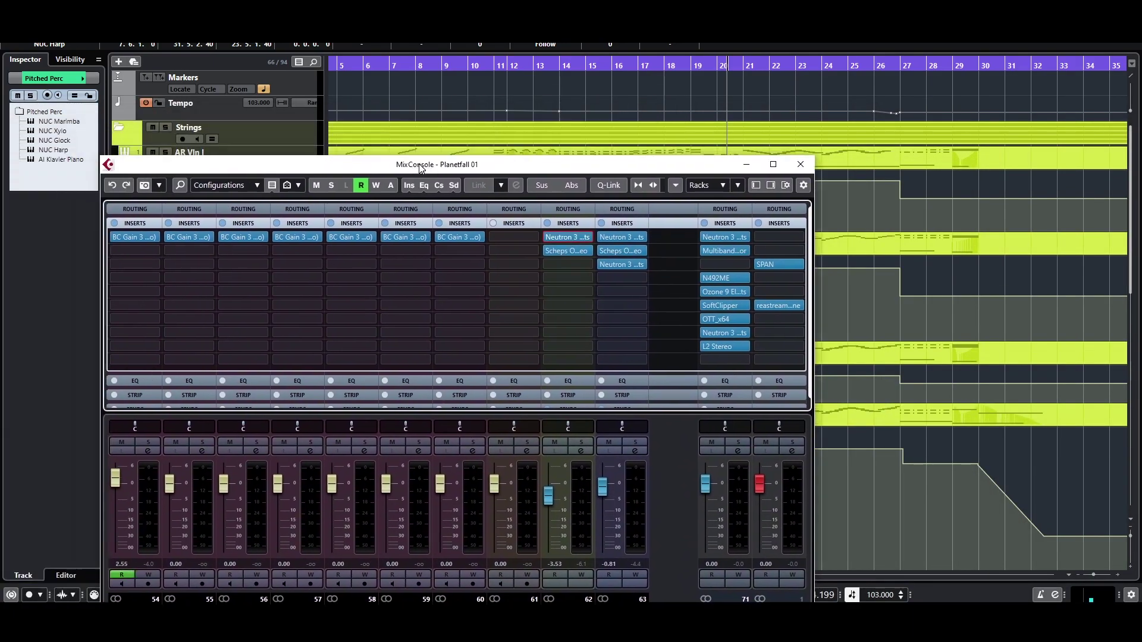
key("F3")
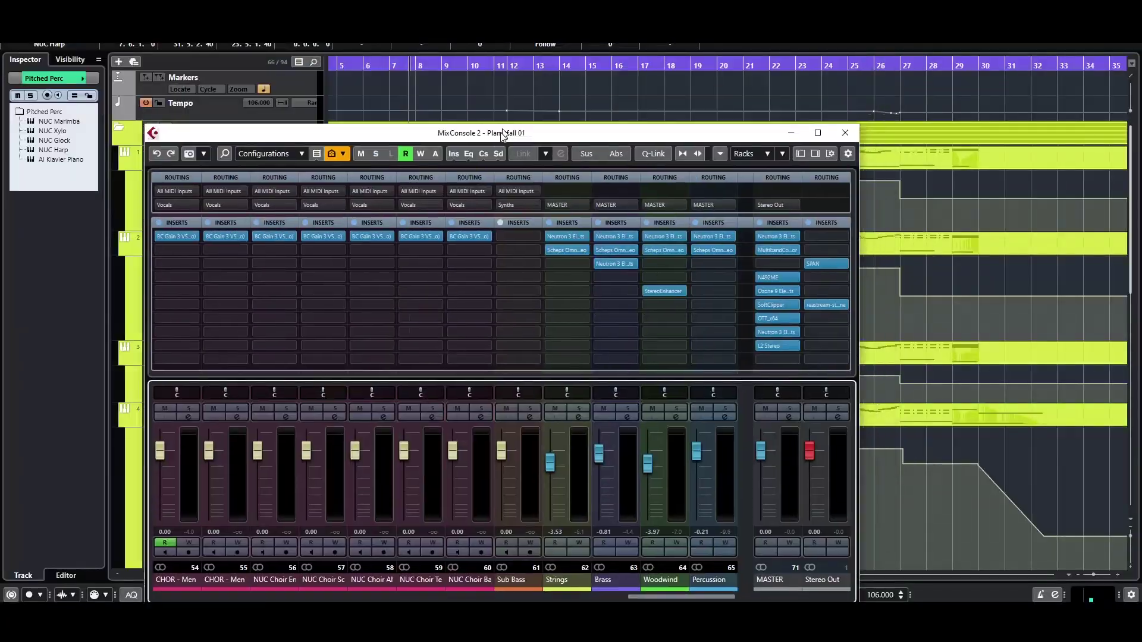
left_click_drag(510, 133, 434, 158)
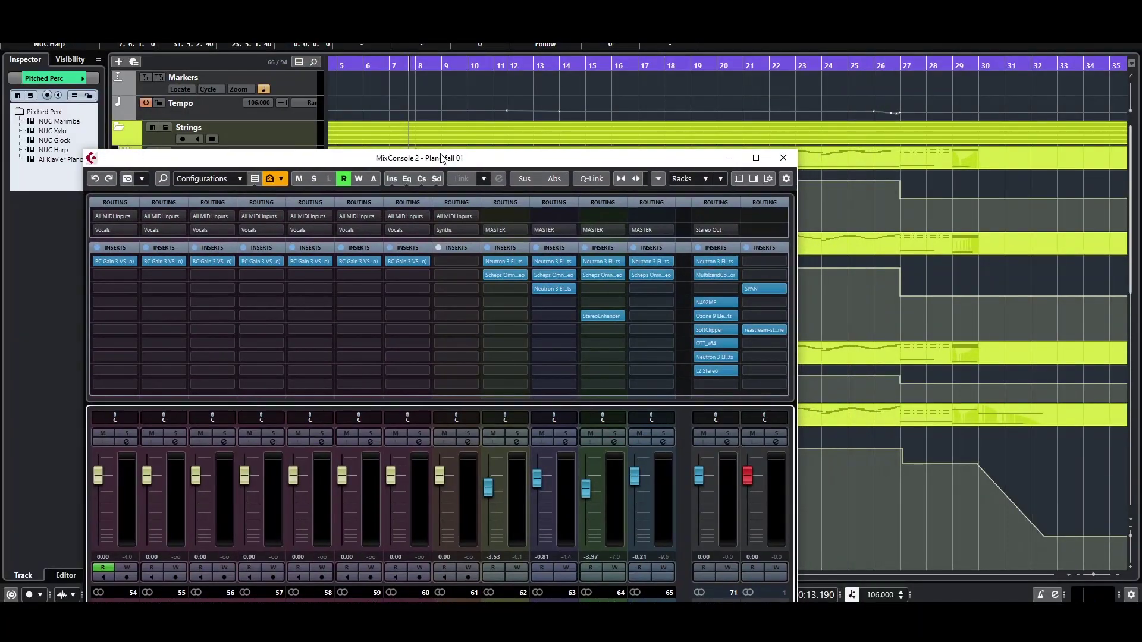
scroll(554, 420, "up", 2)
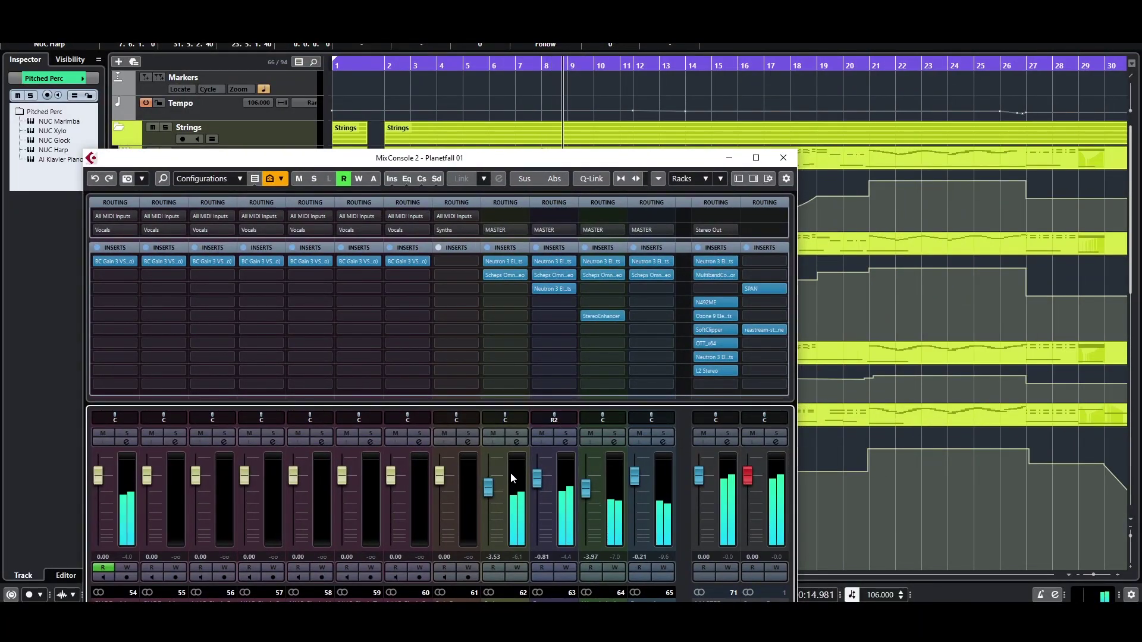
left_click(513, 434)
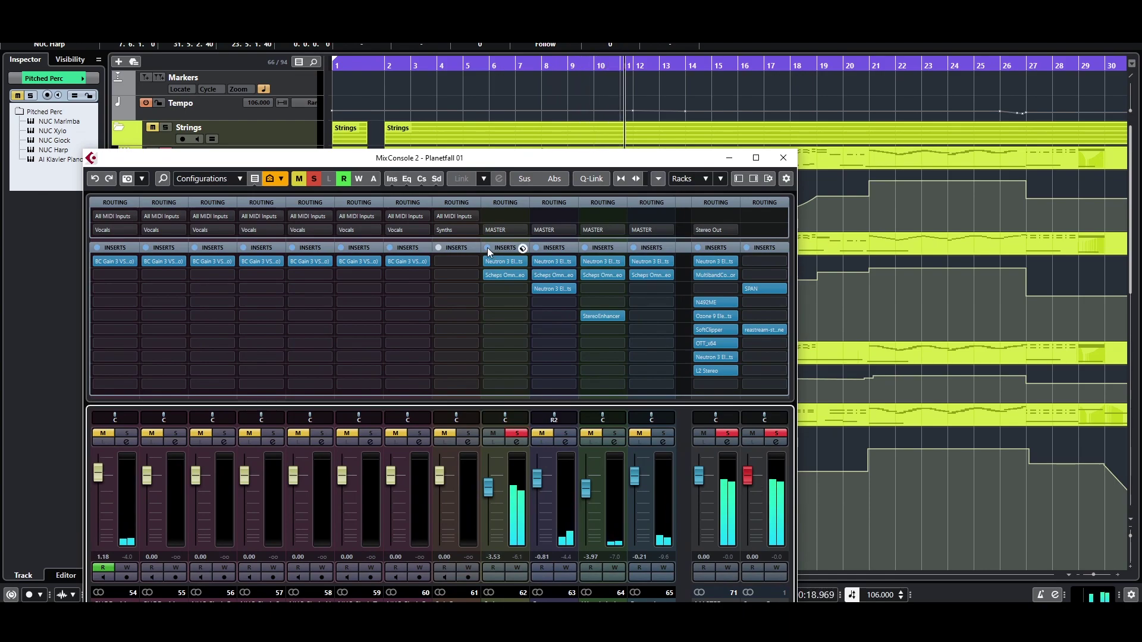
- Compare the soloed Strings group with its inserts bypassed and active during playback, leaving them active
left_click(487, 248)
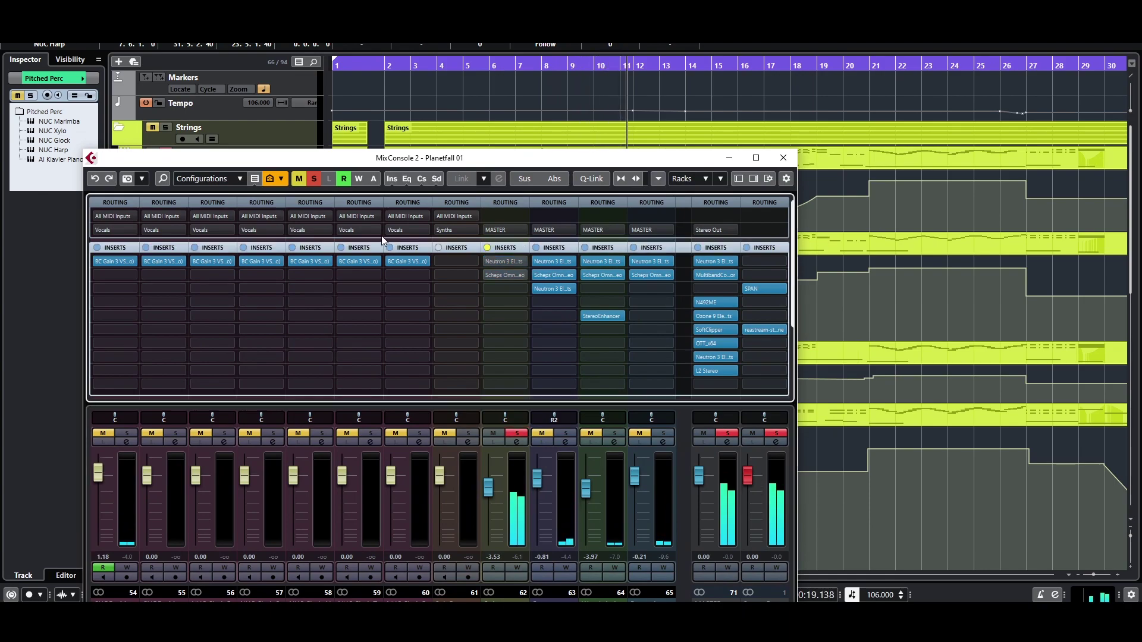
left_click(488, 247)
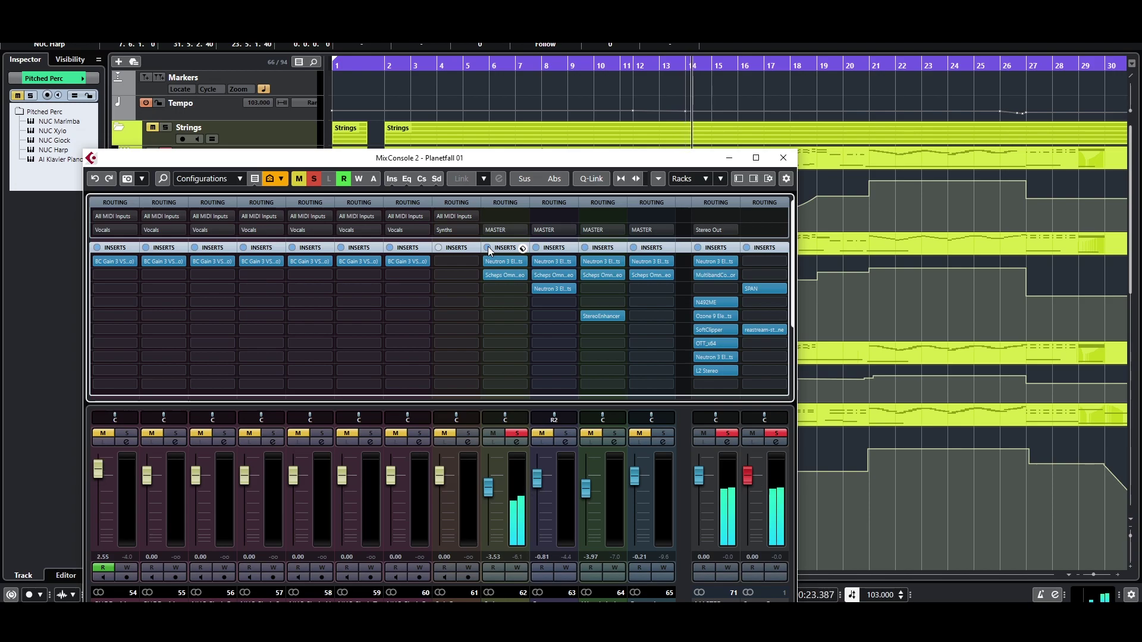
left_click(488, 247)
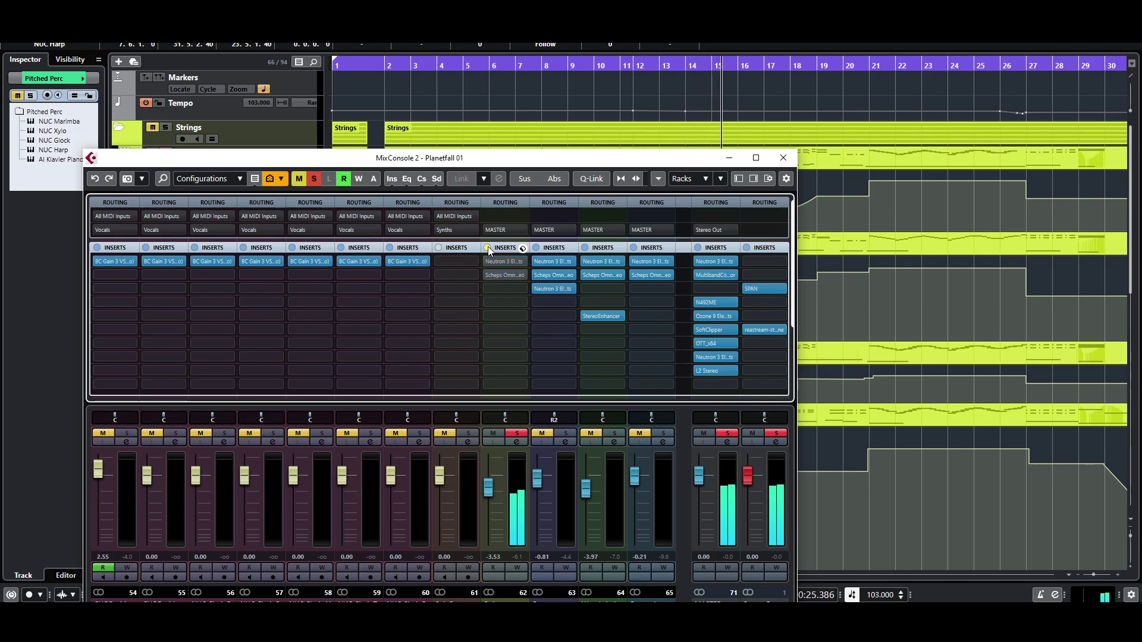
left_click(488, 247)
left_click(488, 247)
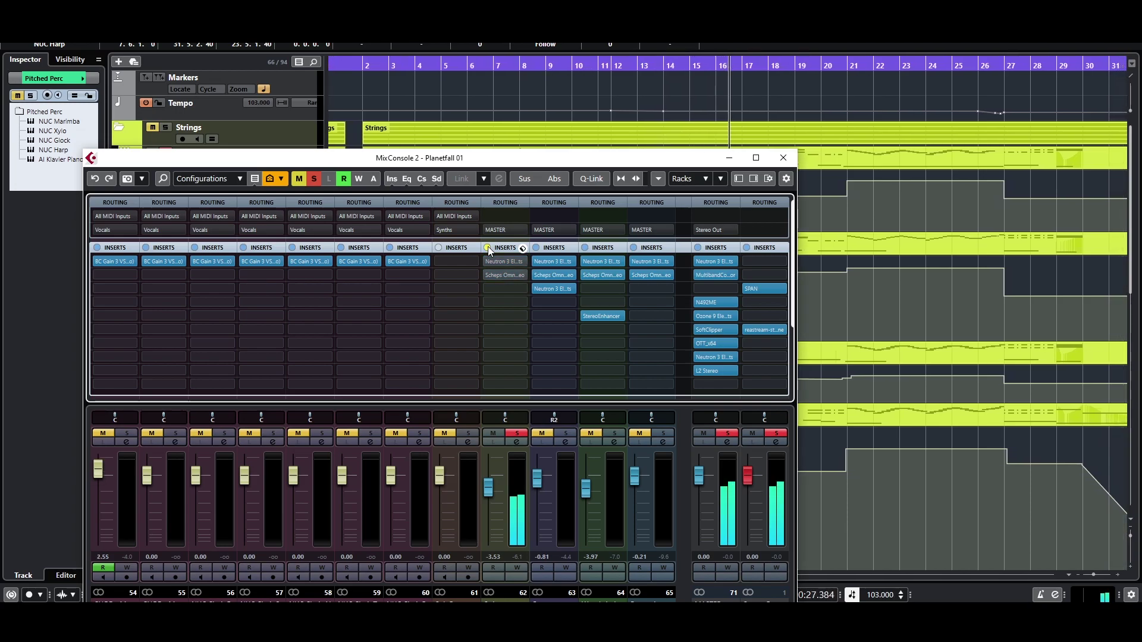
left_click(488, 248)
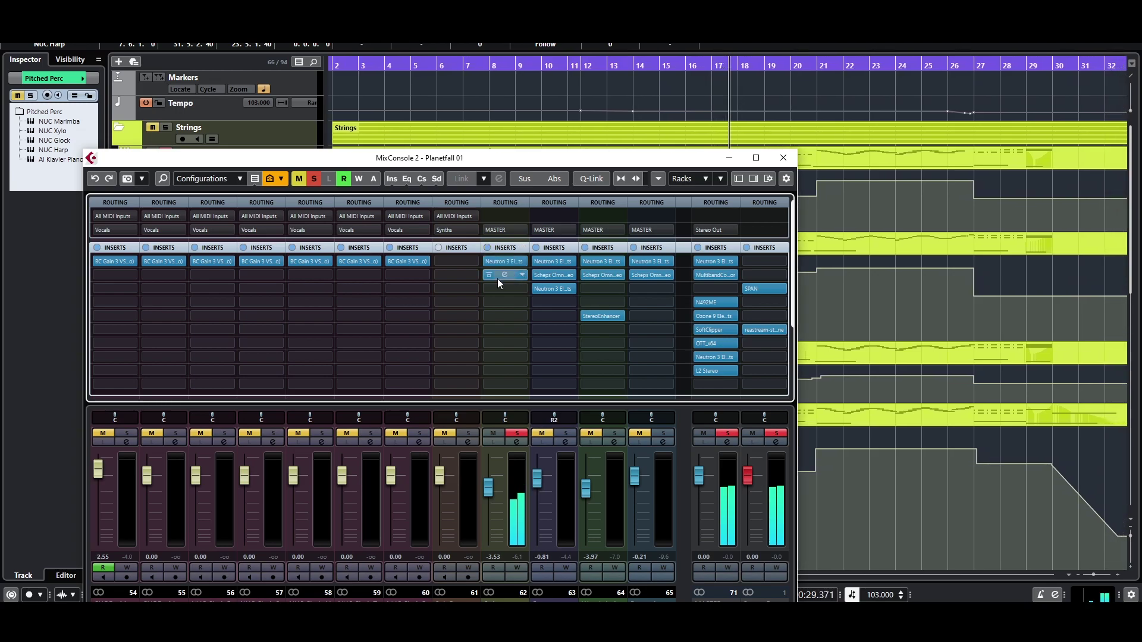
- Audition band 3 of the Strings Neutron equalizer in solo, and inspect the settings of its band 4 high shelf
left_click(505, 261)
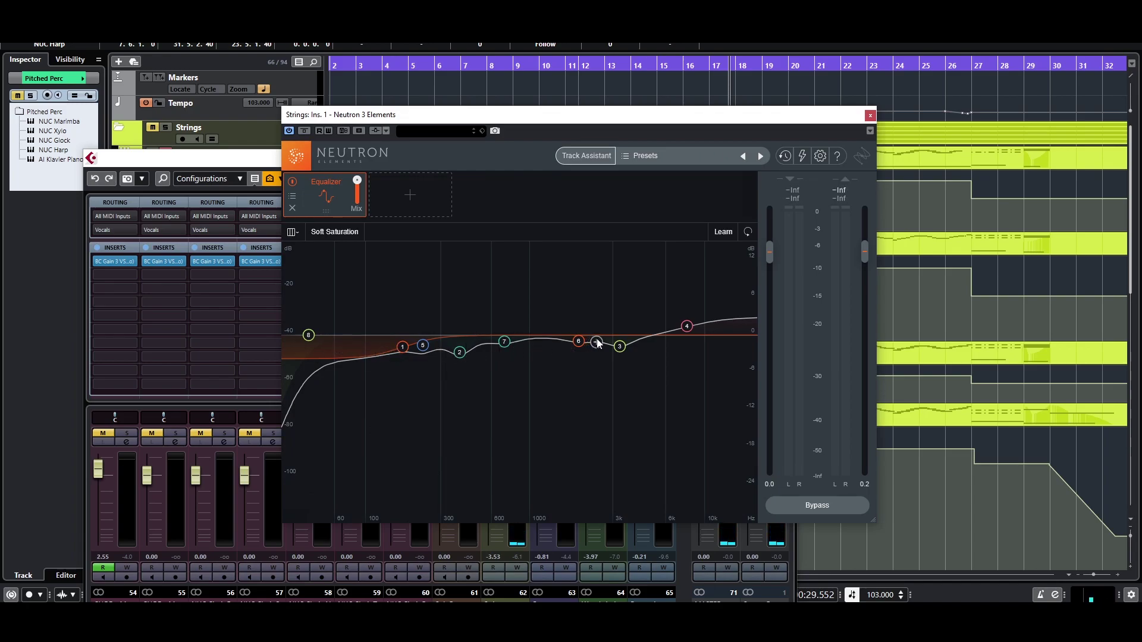
left_click(619, 347)
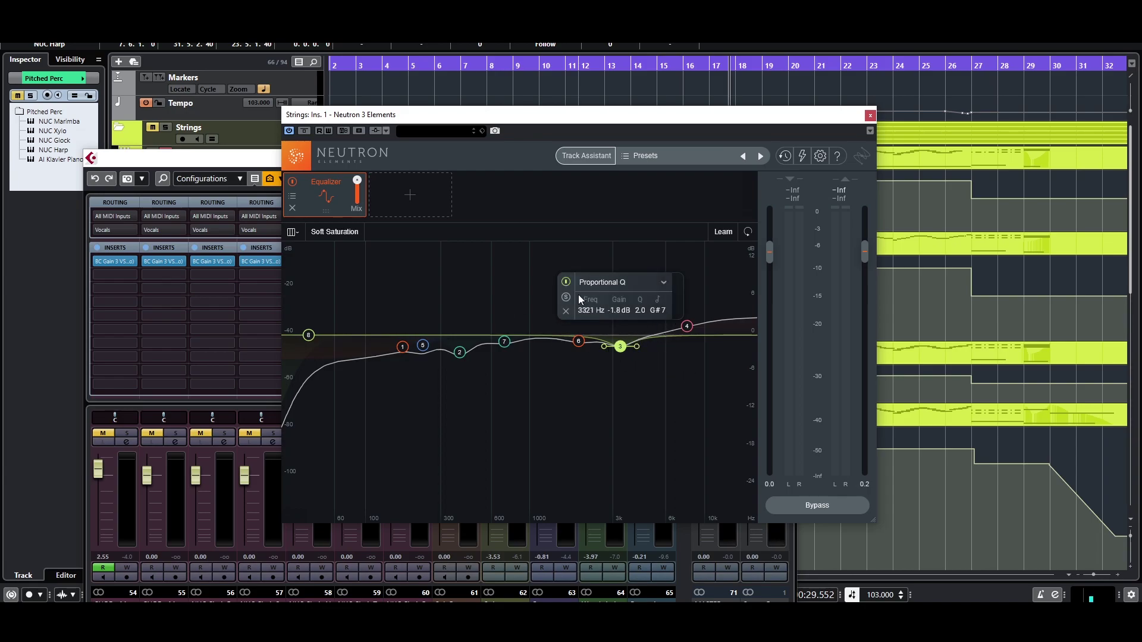
key("space")
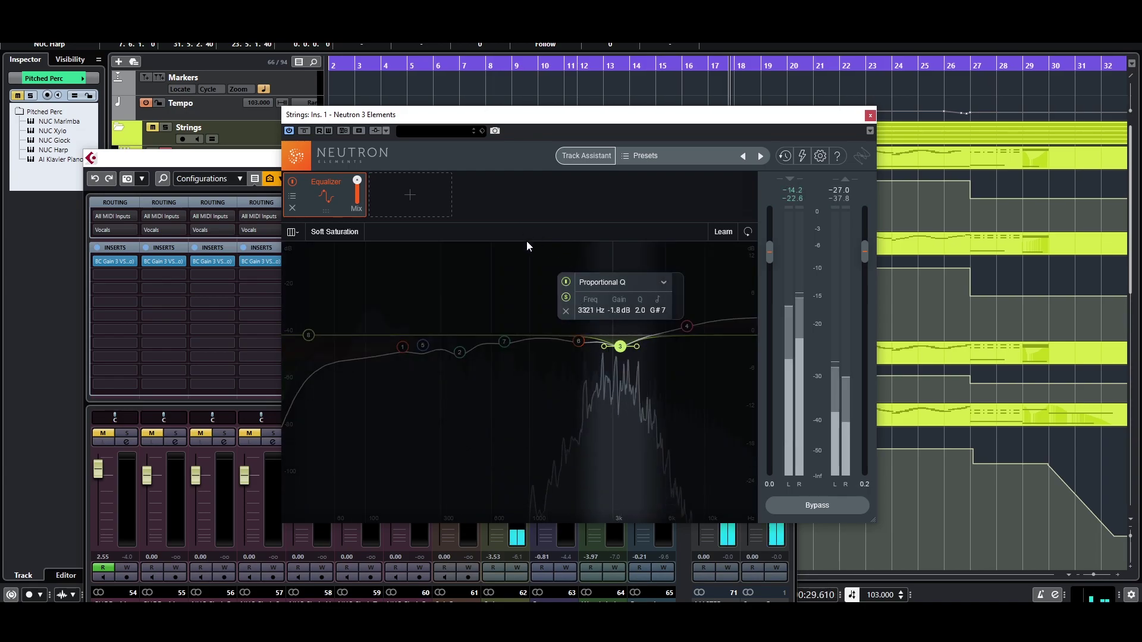
key("space")
left_click(566, 299)
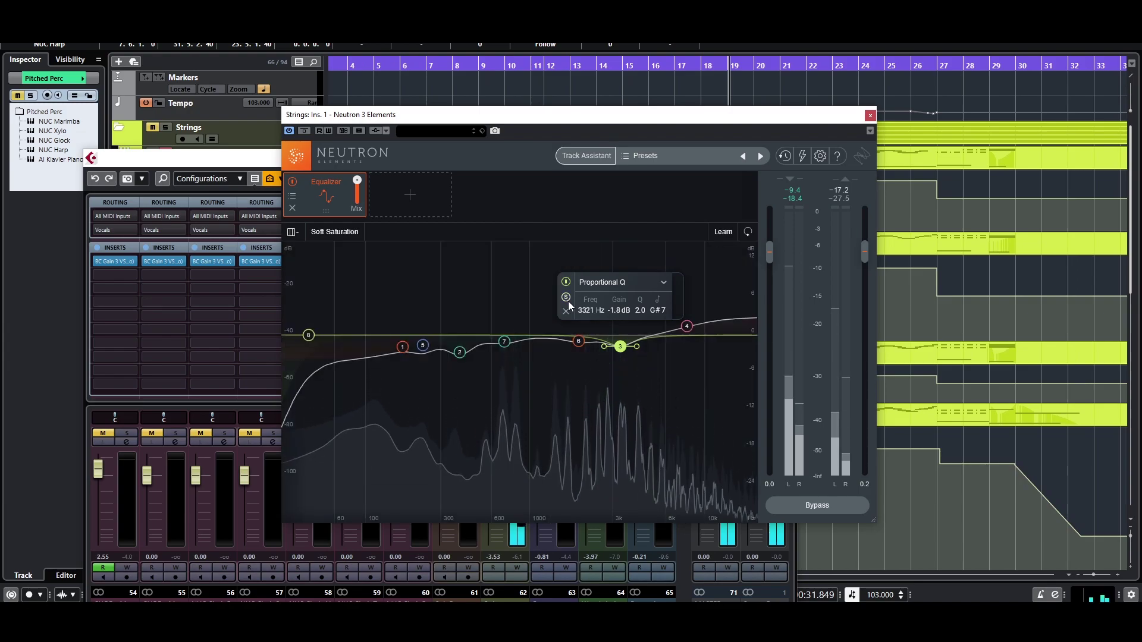
left_click(689, 327)
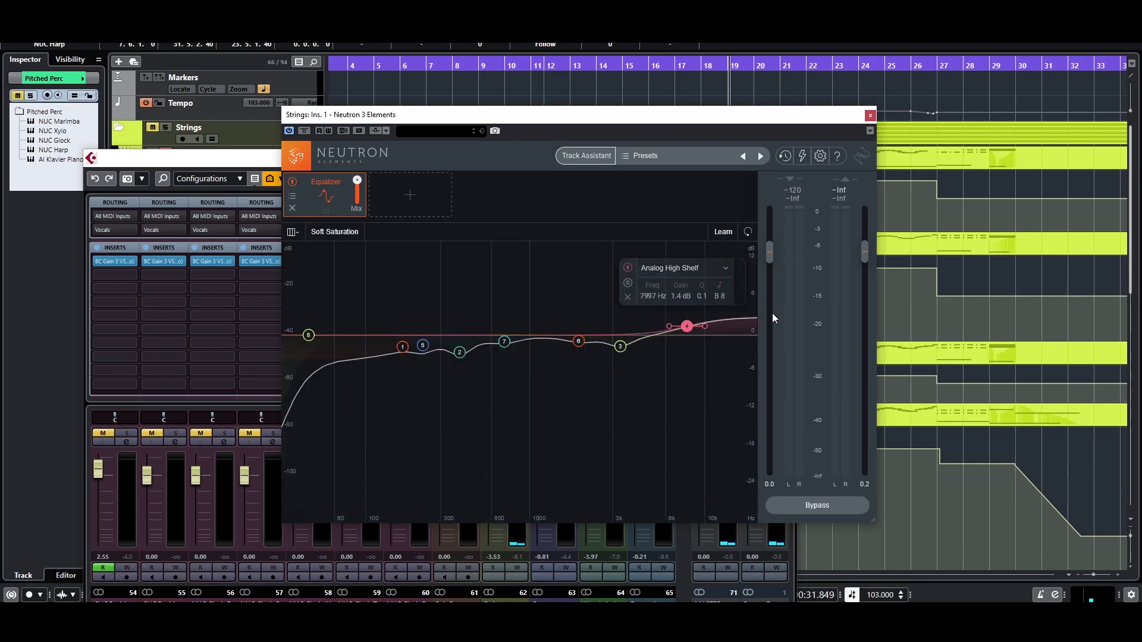
- Compare the Strings with the Neutron equalizer bypassed and active during playback, then stop and close the plug-in
left_click(628, 81)
key("space")
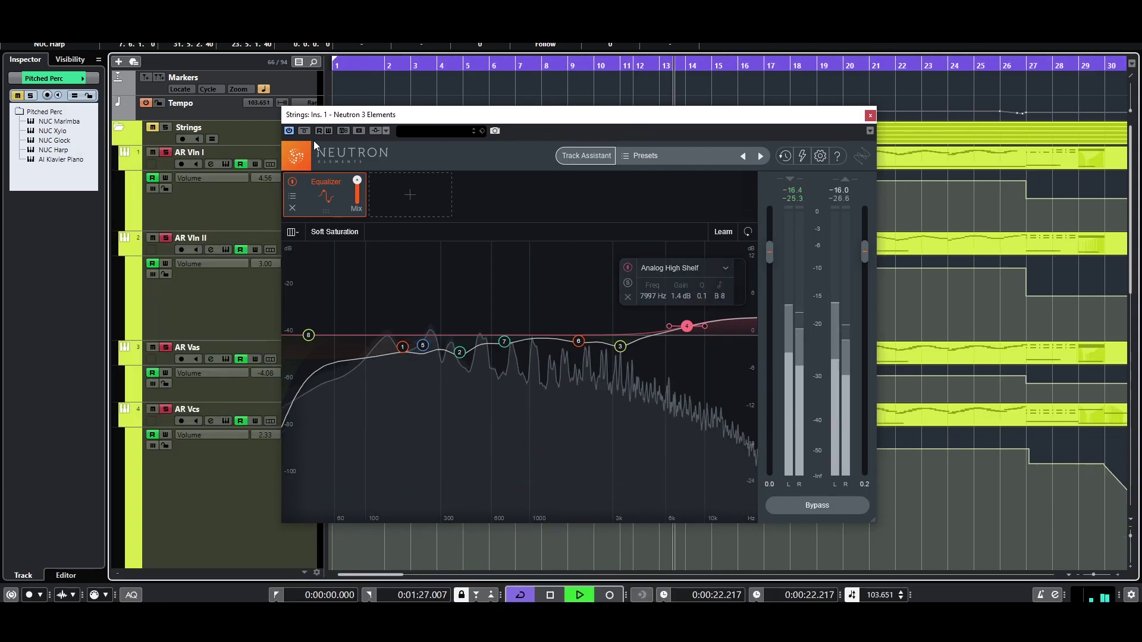
left_click(304, 130)
left_click(304, 131)
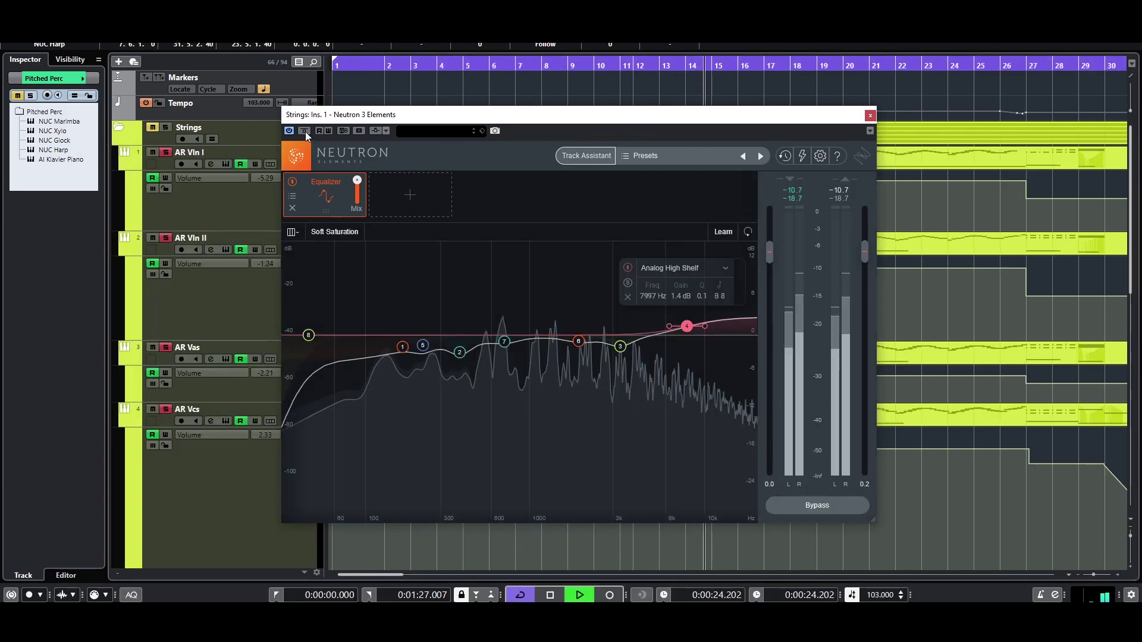
left_click(304, 131)
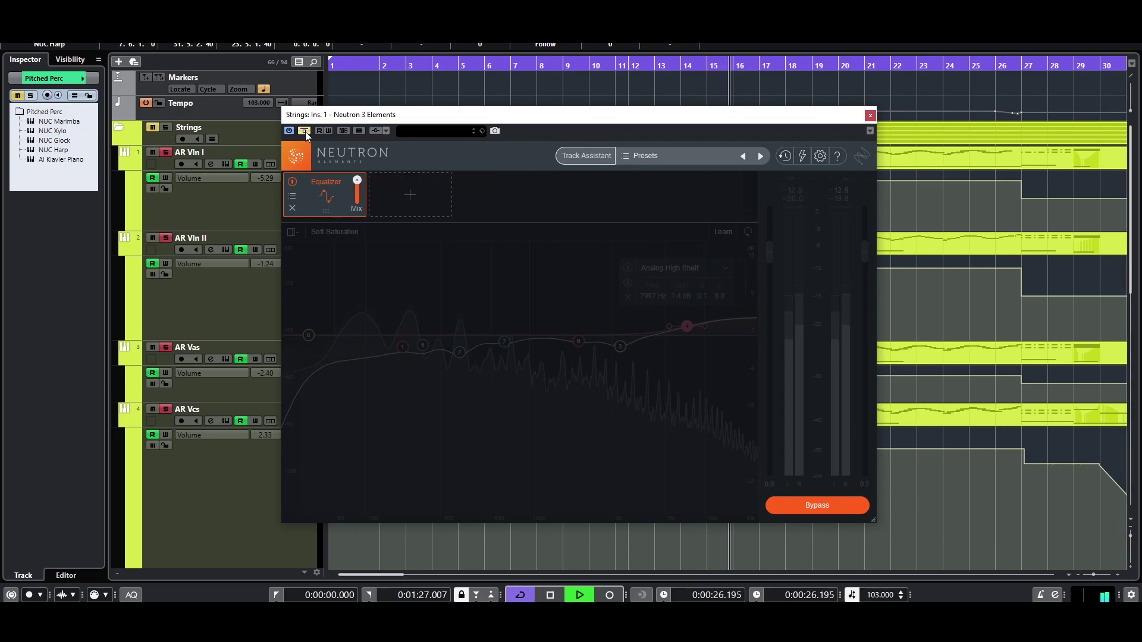
left_click(304, 131)
key("space")
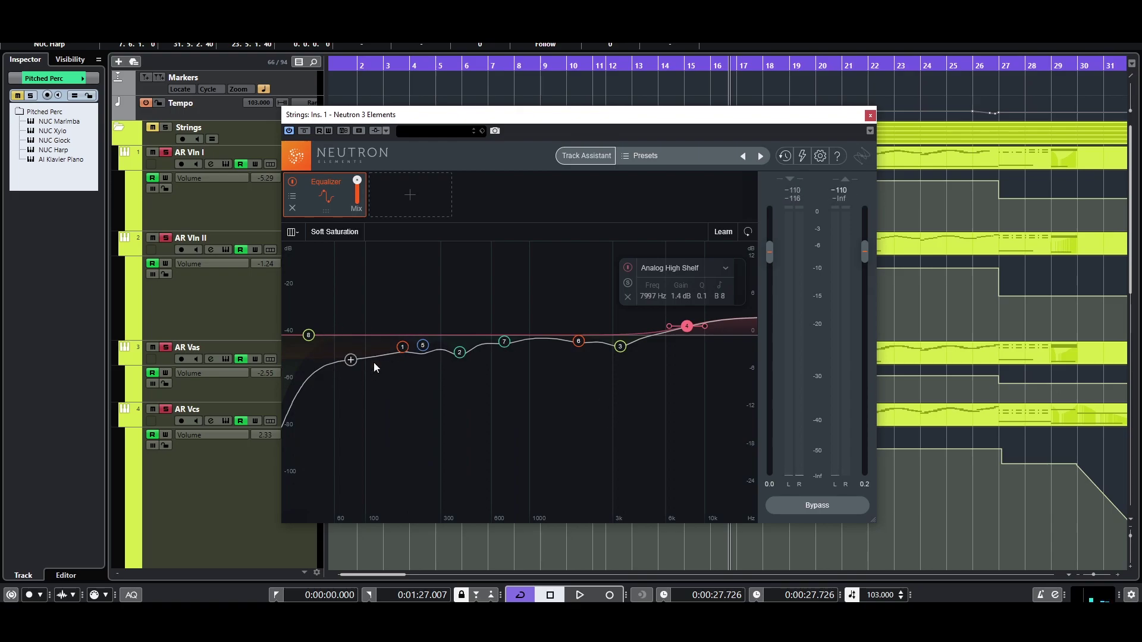
left_click(870, 116)
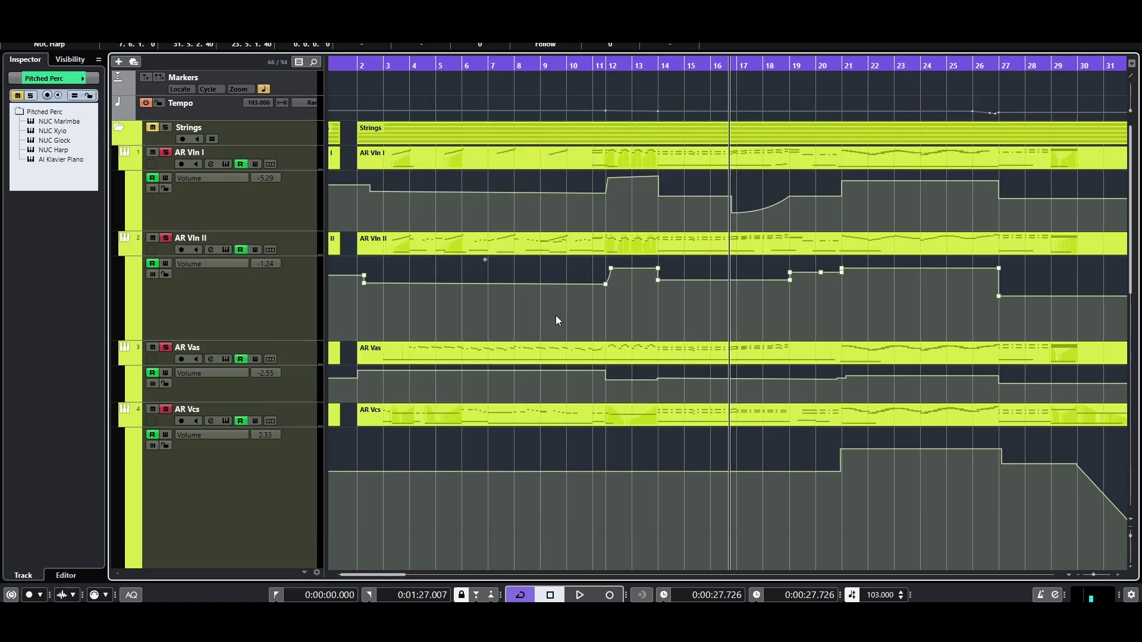
- Open the Scheps Omni Channel insert on the Strings group and close MixConsole 2 behind it
key("F3")
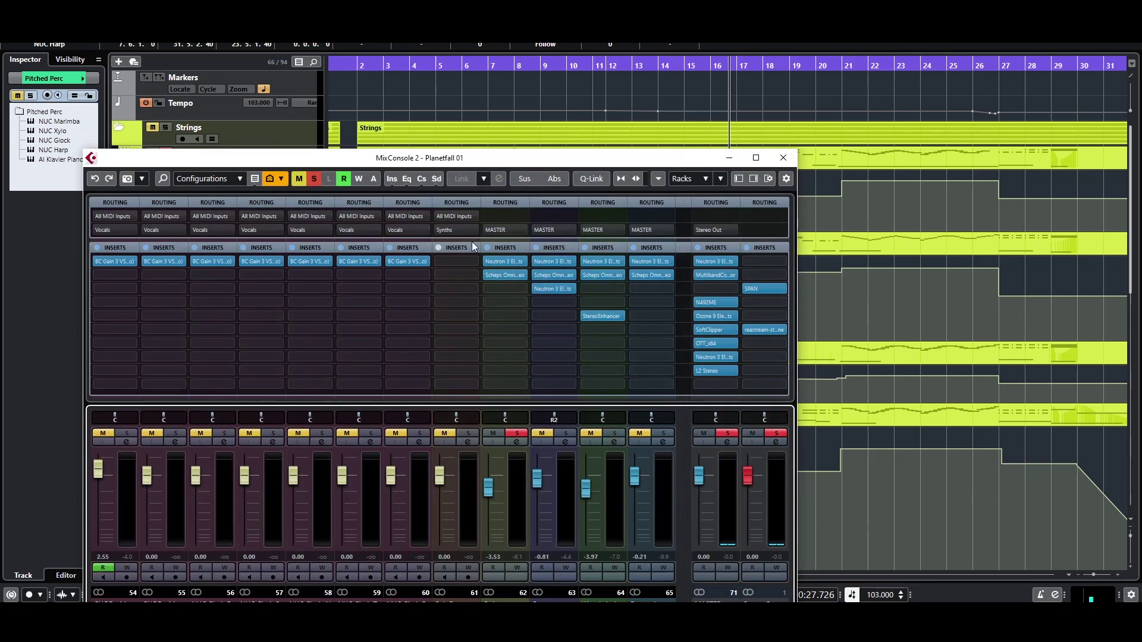
left_click(505, 274)
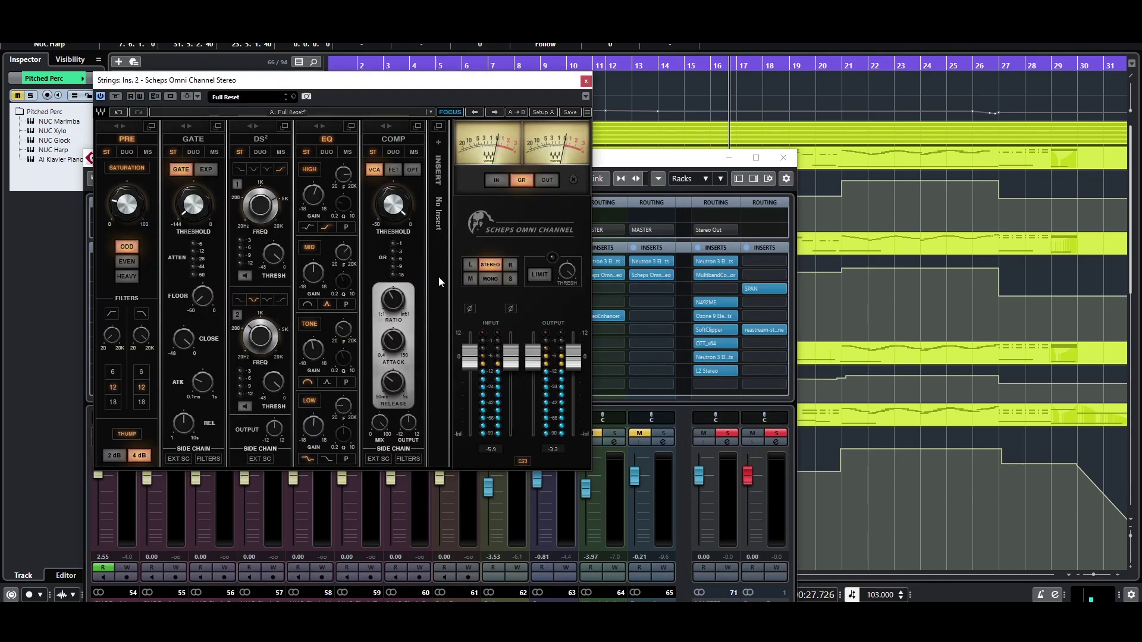
left_click(783, 157)
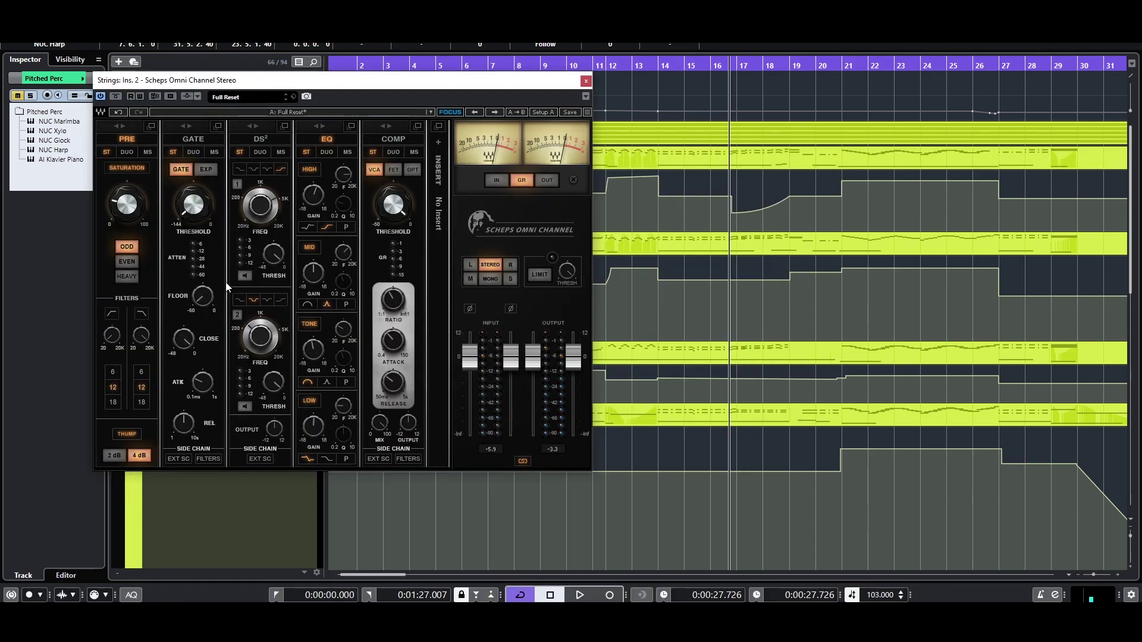
- Play the Strings from near bar 10 with the Scheps Omni Channel open, then stop and examine its Saturation setting
left_click_drag(515, 90, 560, 148)
left_click(564, 60)
key("space")
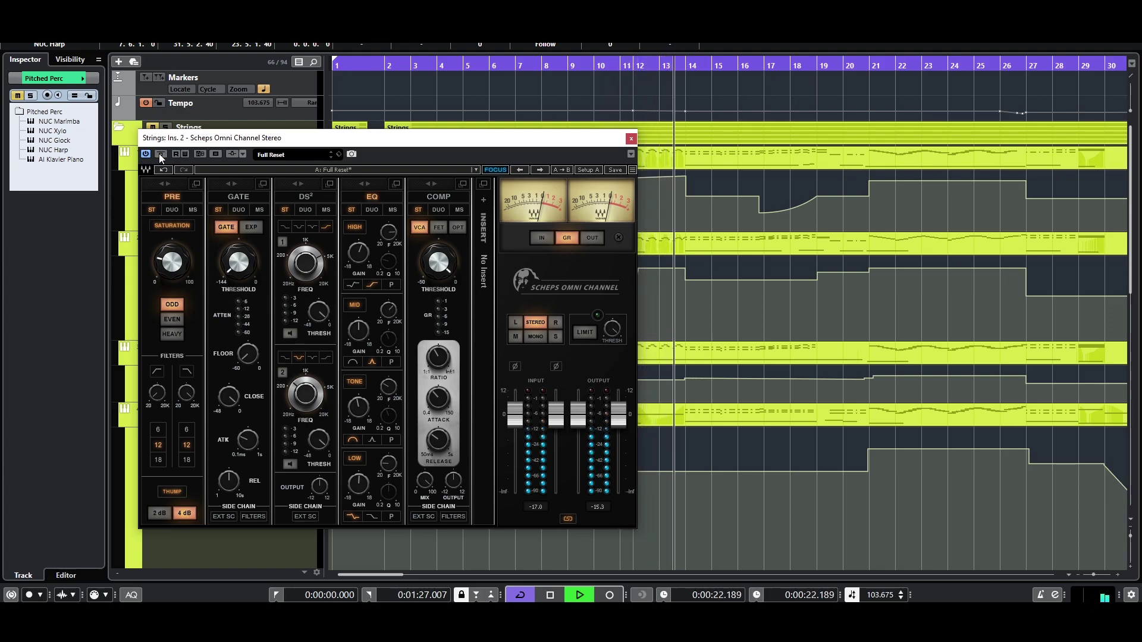
key("space")
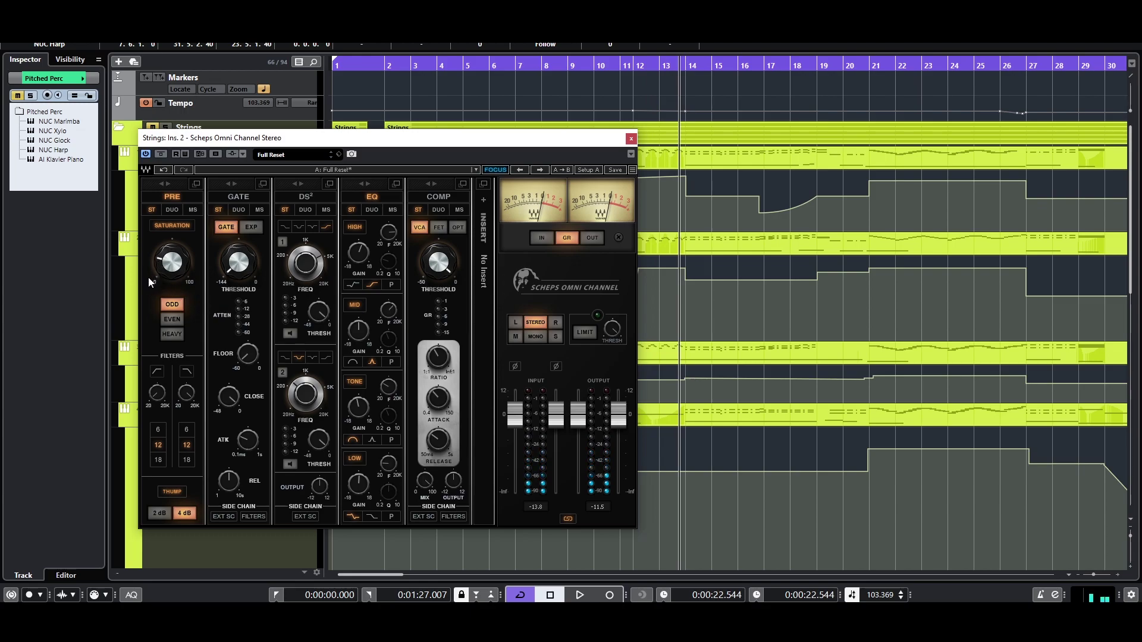
mouse_move(183, 265)
- Examine the High and Tone bands of the Strings Scheps Omni Channel EQ between short stretches of playback
key("space")
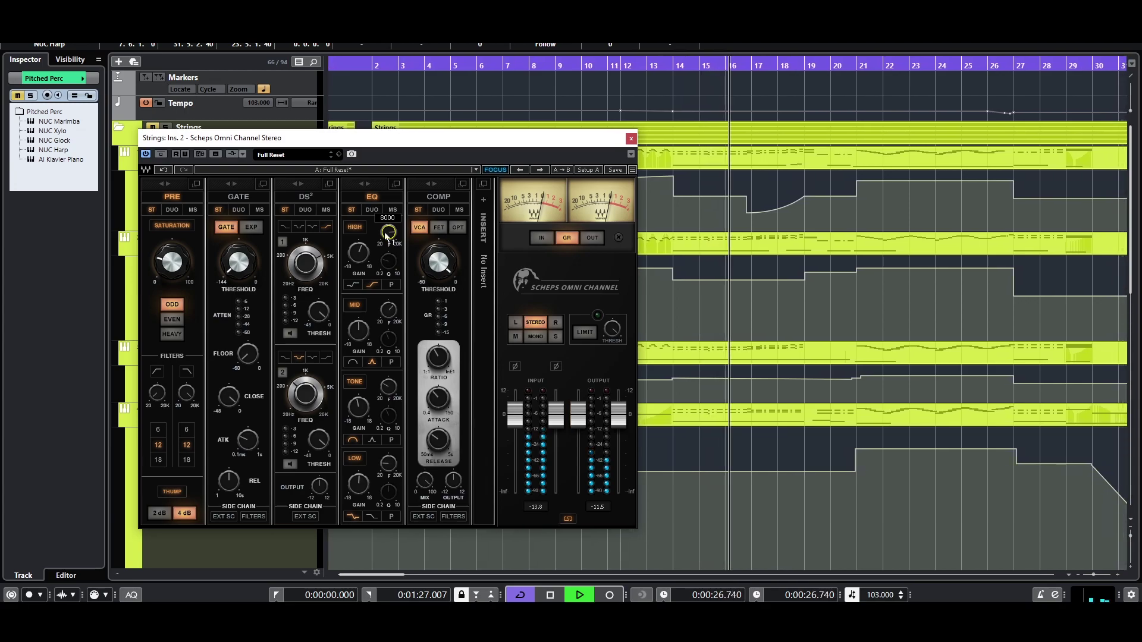
mouse_move(357, 265)
key("space")
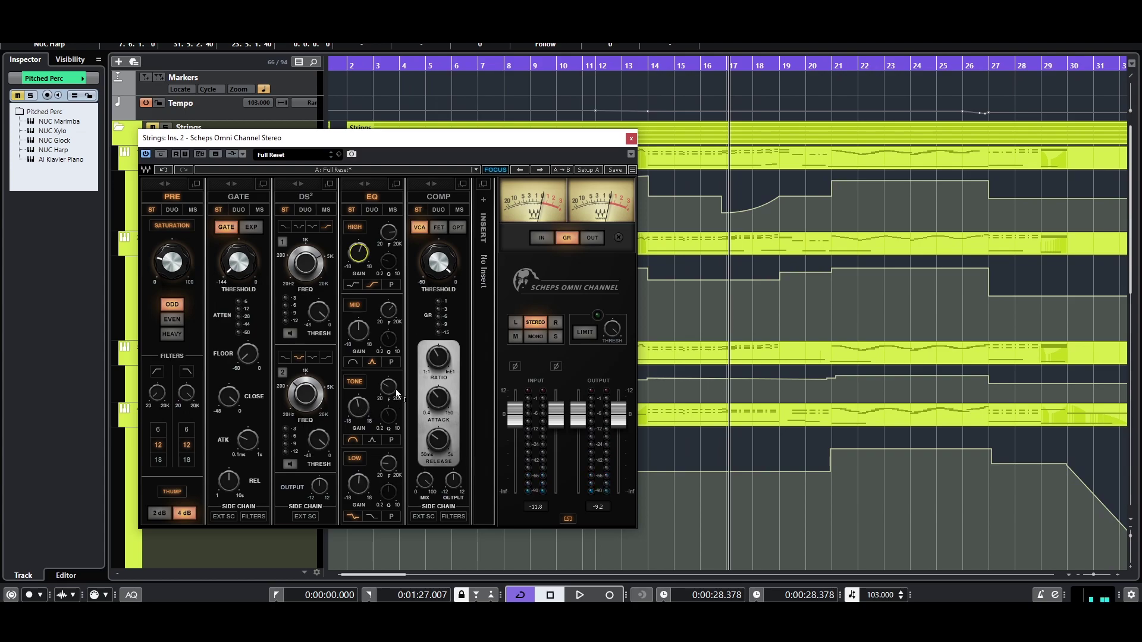
key("space")
mouse_move(388, 389)
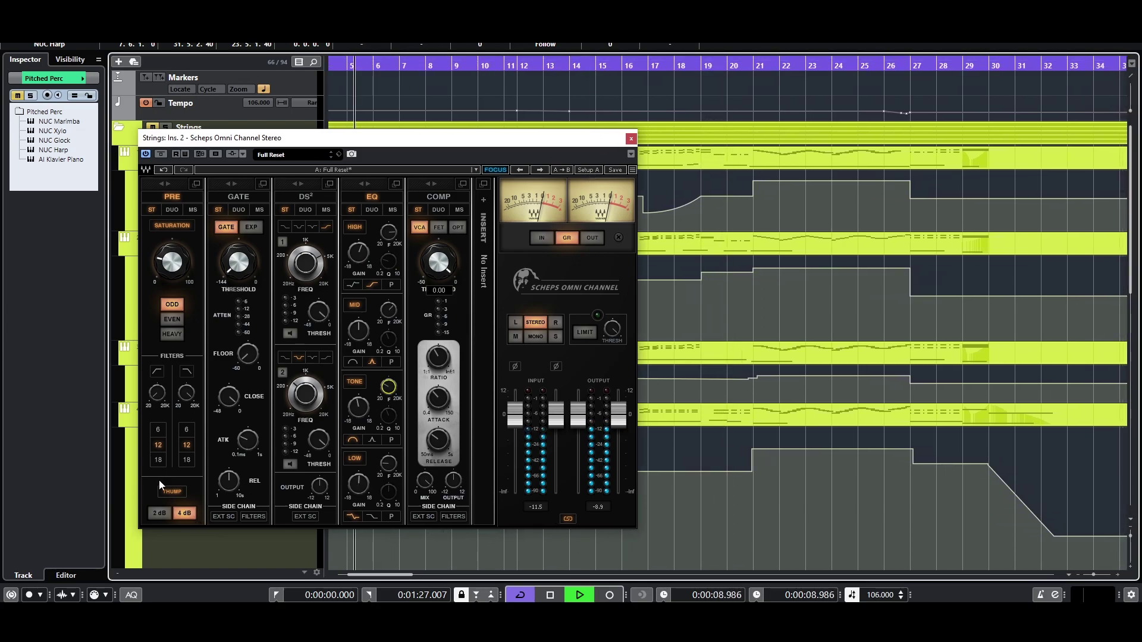
key("space")
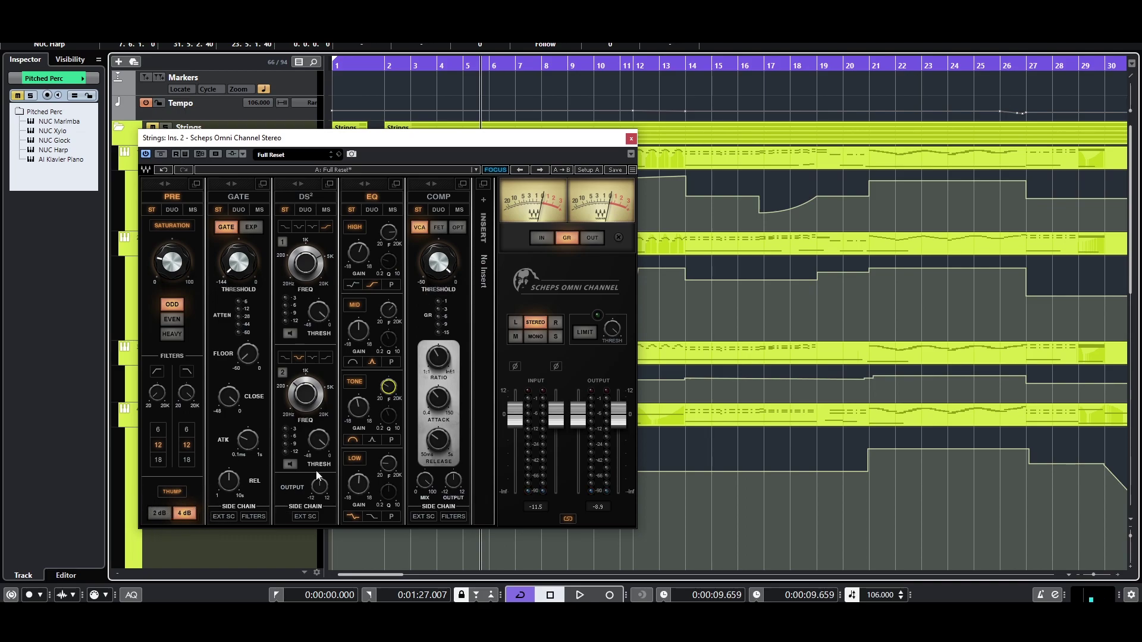
- Compare the Strings with the Scheps Omni Channel's Thump off and on during playback, leaving it on at 4 dB
key("space")
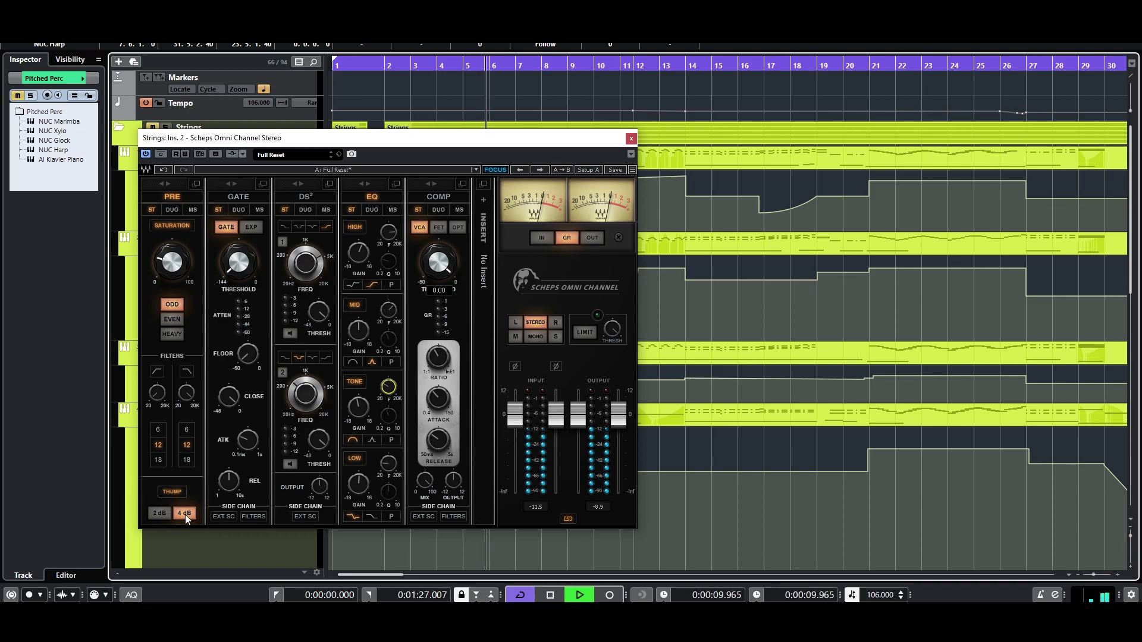
left_click(178, 493)
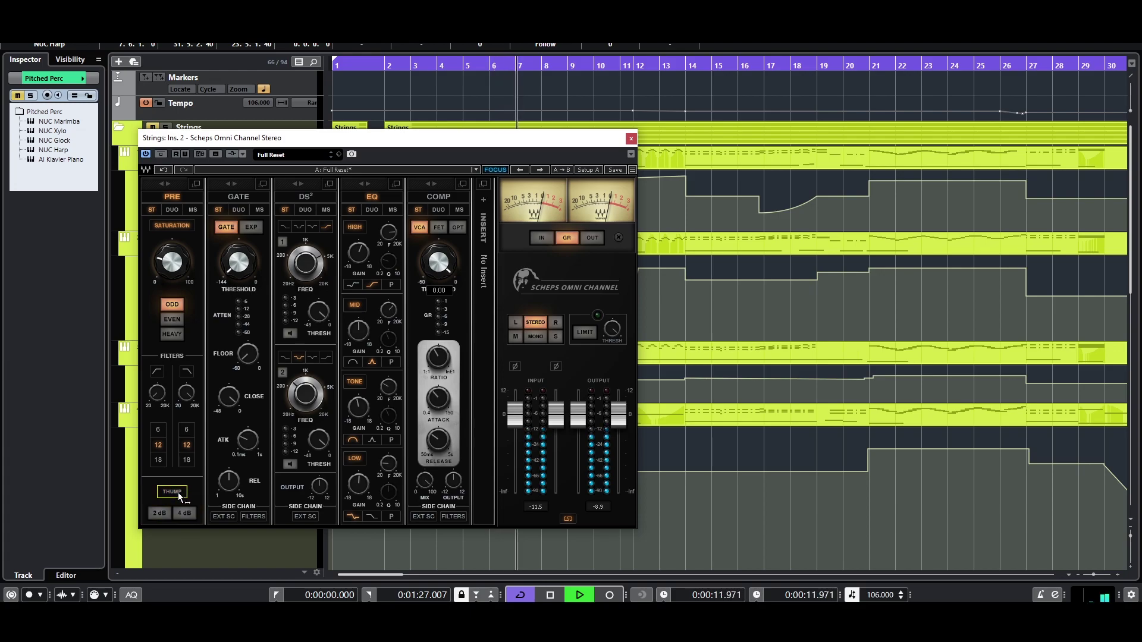
left_click(178, 494)
left_click(178, 494)
left_click(178, 494)
key("space")
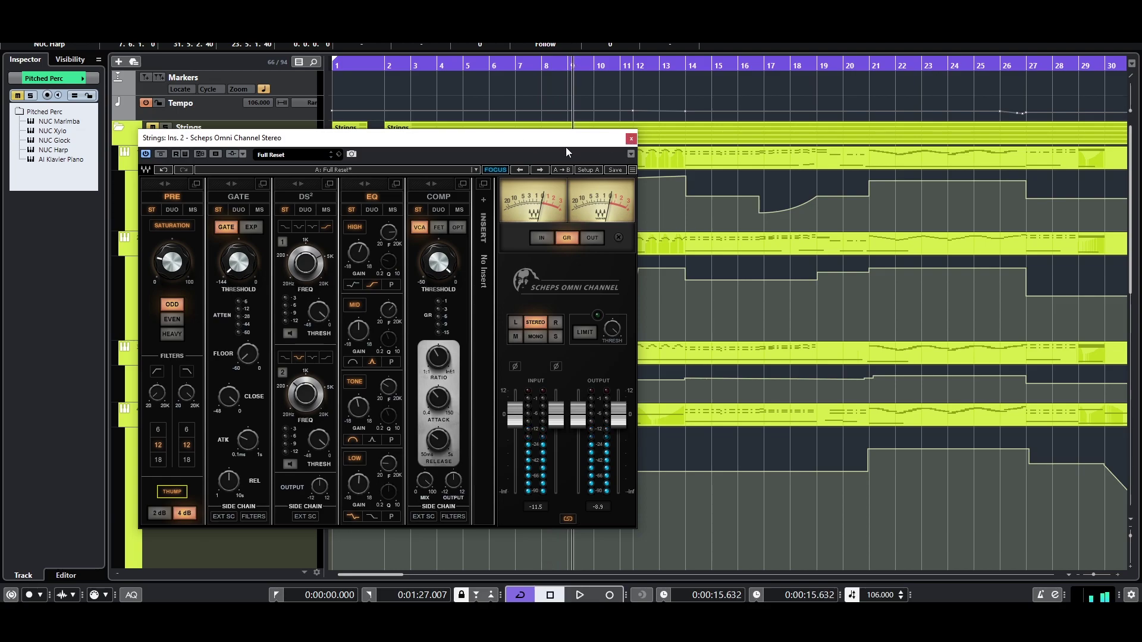
- Briefly view the Strings Neutron insert from MixConsole 2, then close the console and both Strings plug-ins
key("F3")
left_click_drag(592, 143, 1140, 229)
left_click(503, 262)
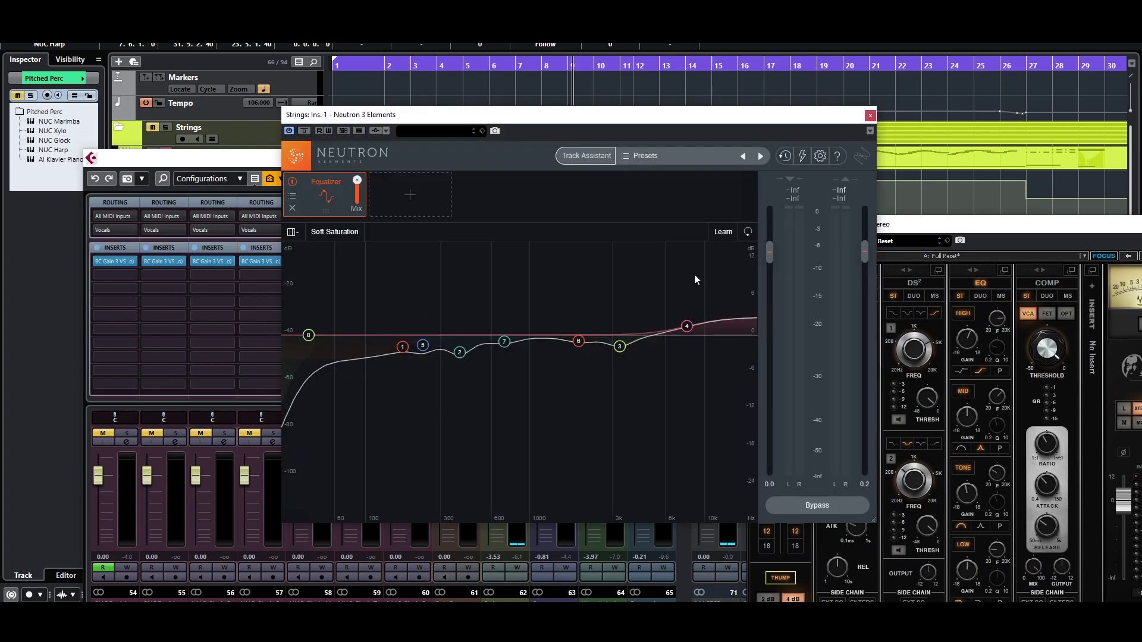
left_click(870, 116)
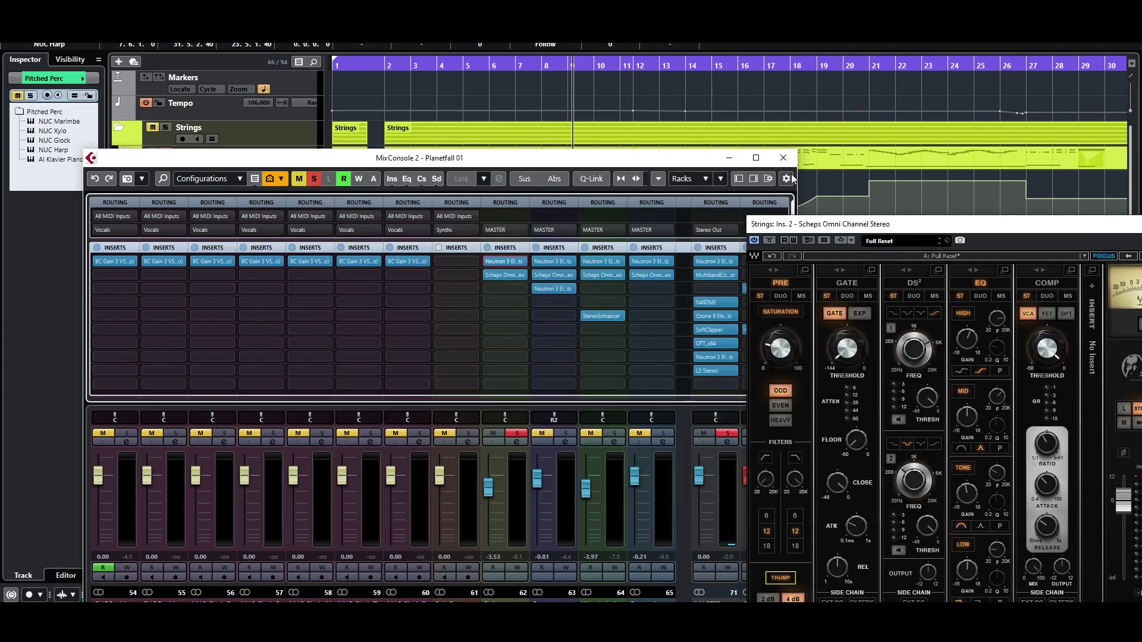
left_click(785, 159)
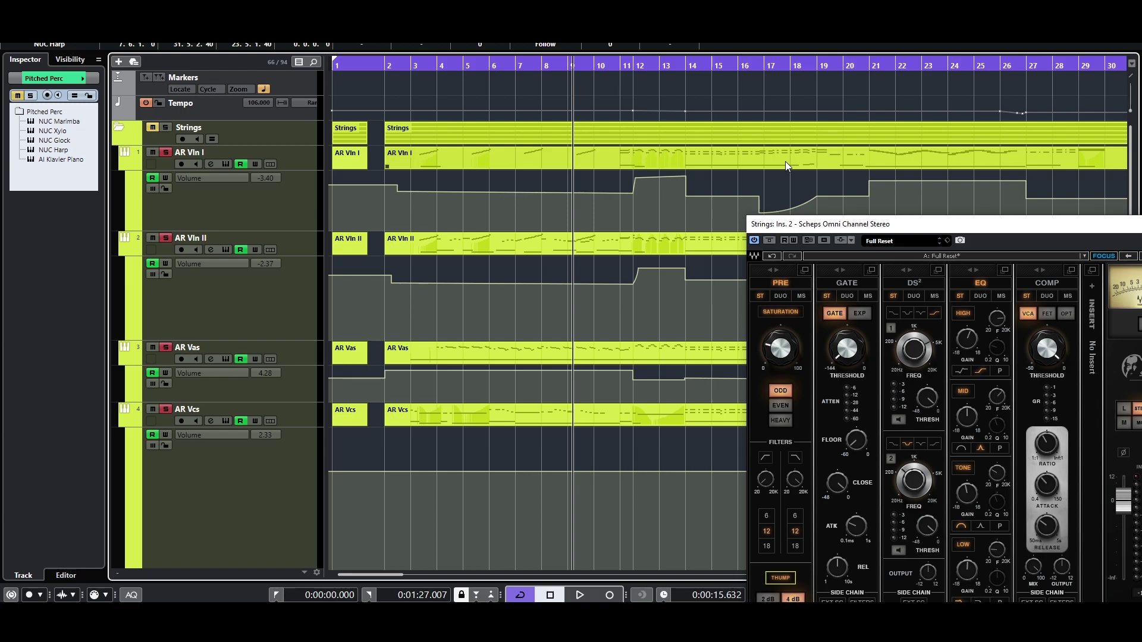
left_click_drag(833, 230, 430, 222)
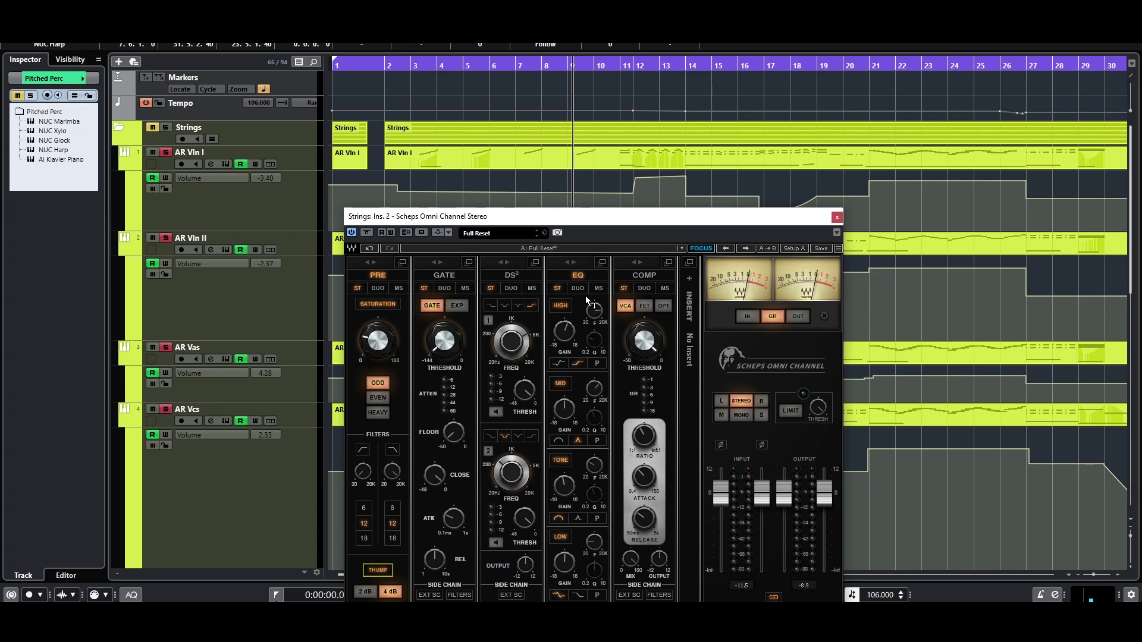
left_click(836, 217)
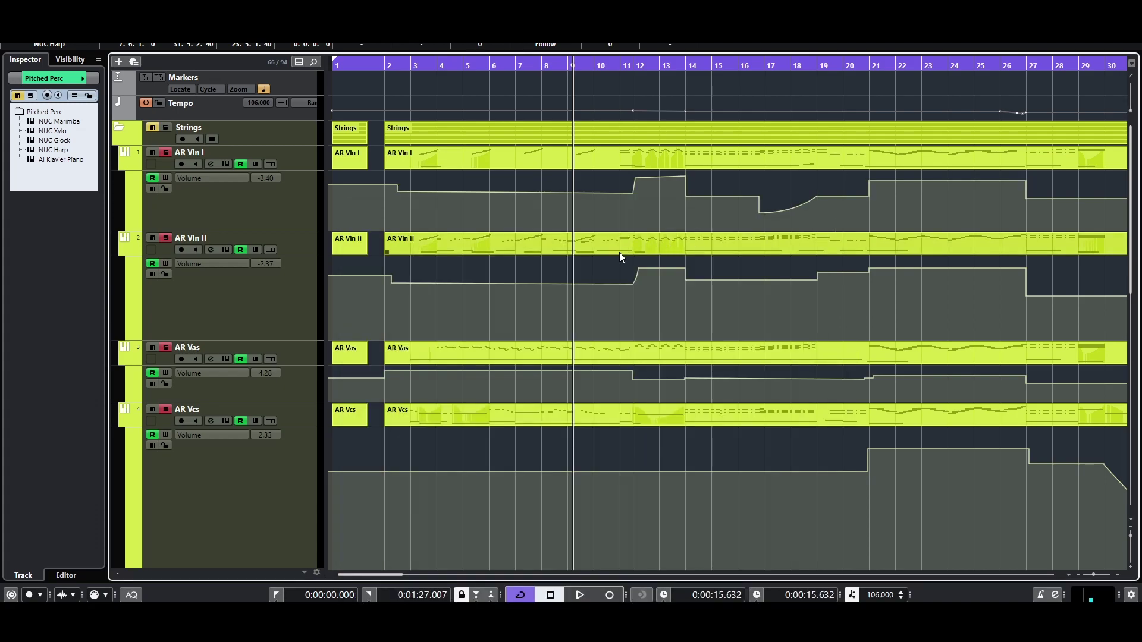
- Show MixConsole 2 maximized and open the Brass group's Neutron insert, keeping its window clear of the insert slots
key("F3")
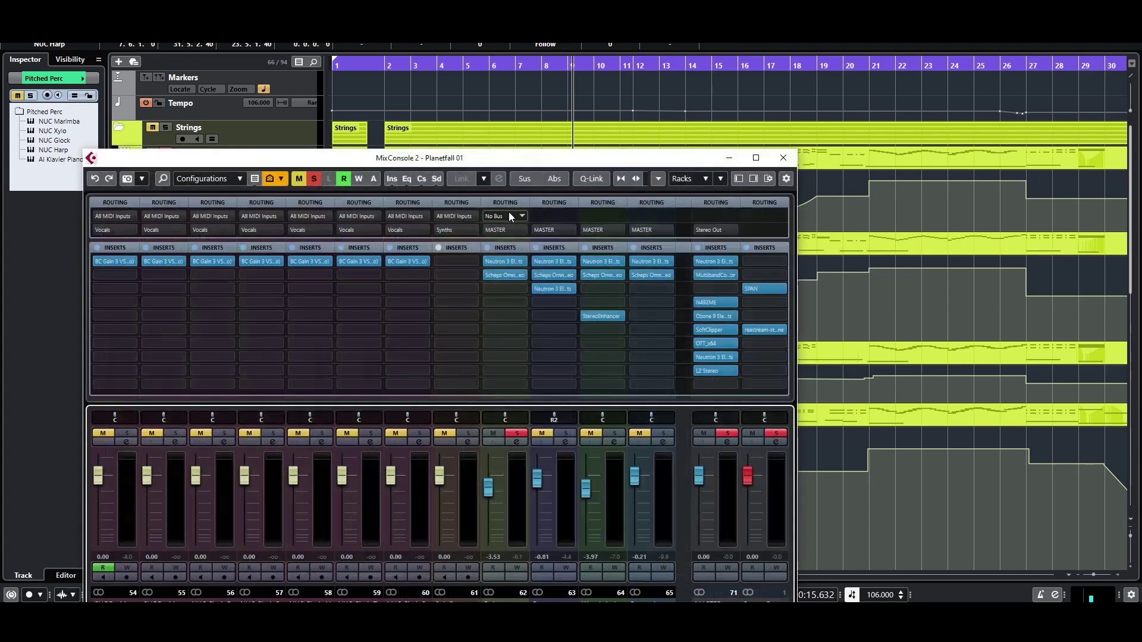
left_click(755, 158)
left_click(465, 95)
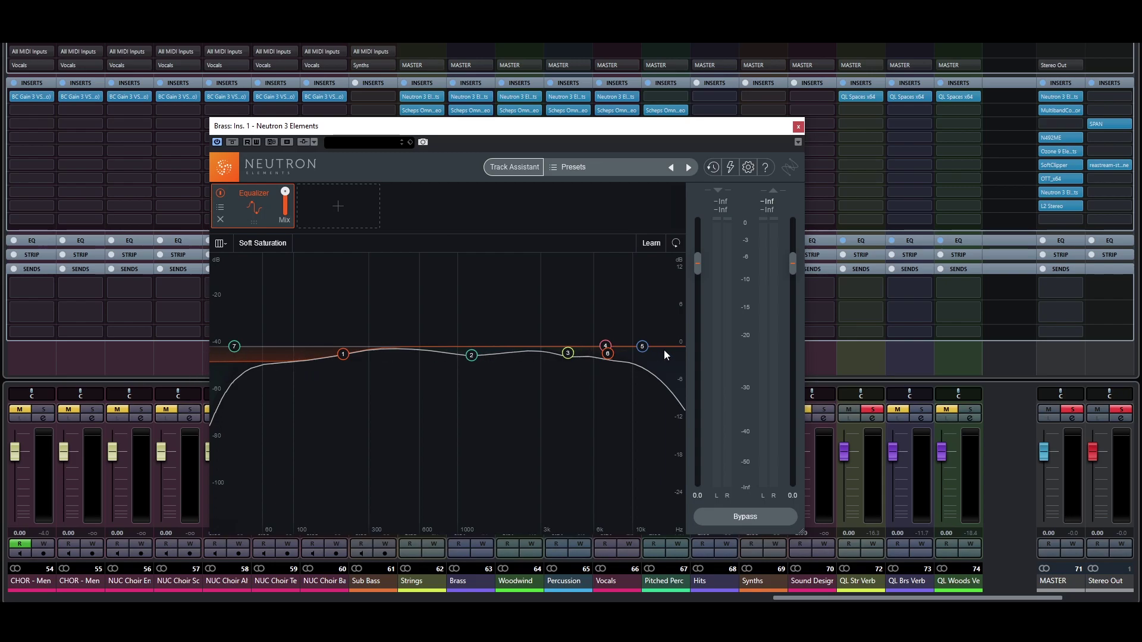
left_click_drag(685, 127, 832, 150)
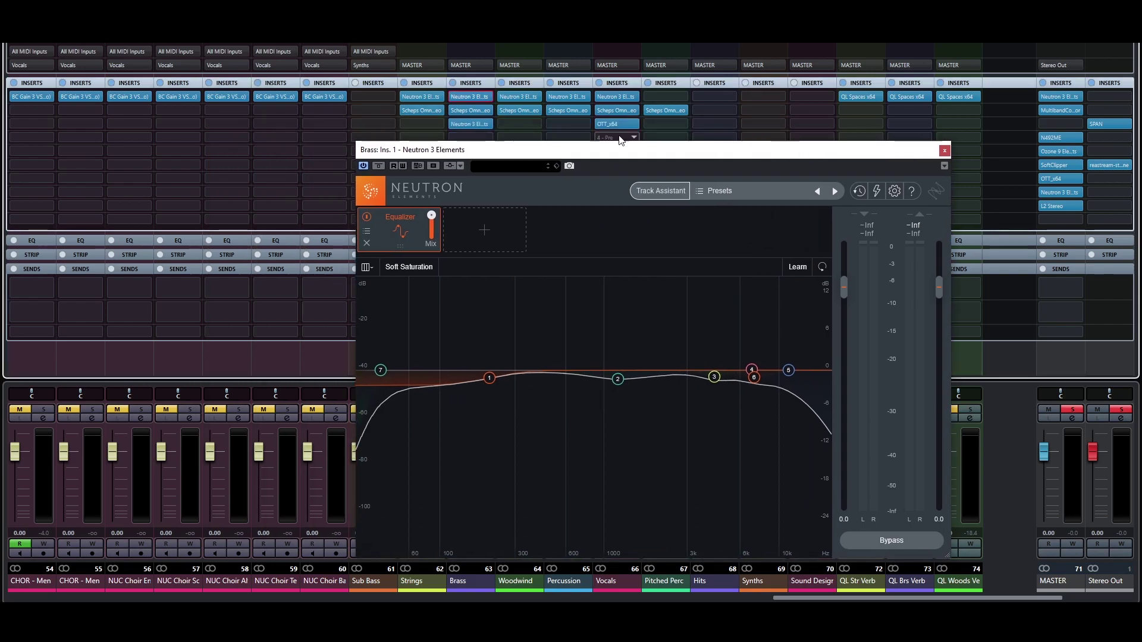
- Toggle the Brass inserts' bypass off and on, and solo the Brass group clear of the Neutron window
left_click(453, 83)
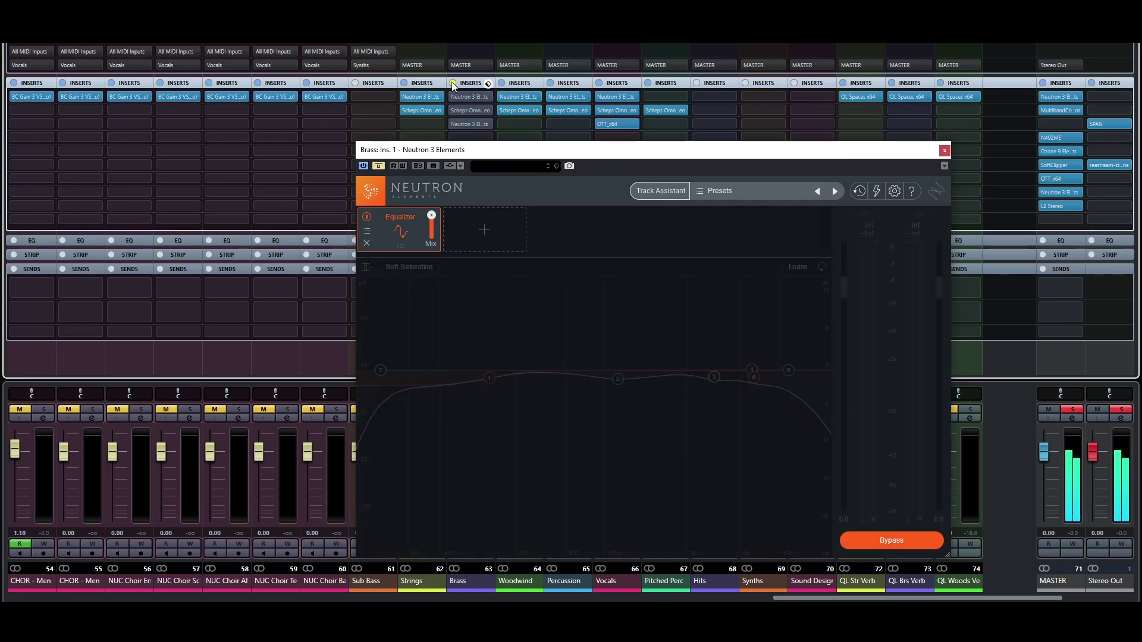
left_click(452, 83)
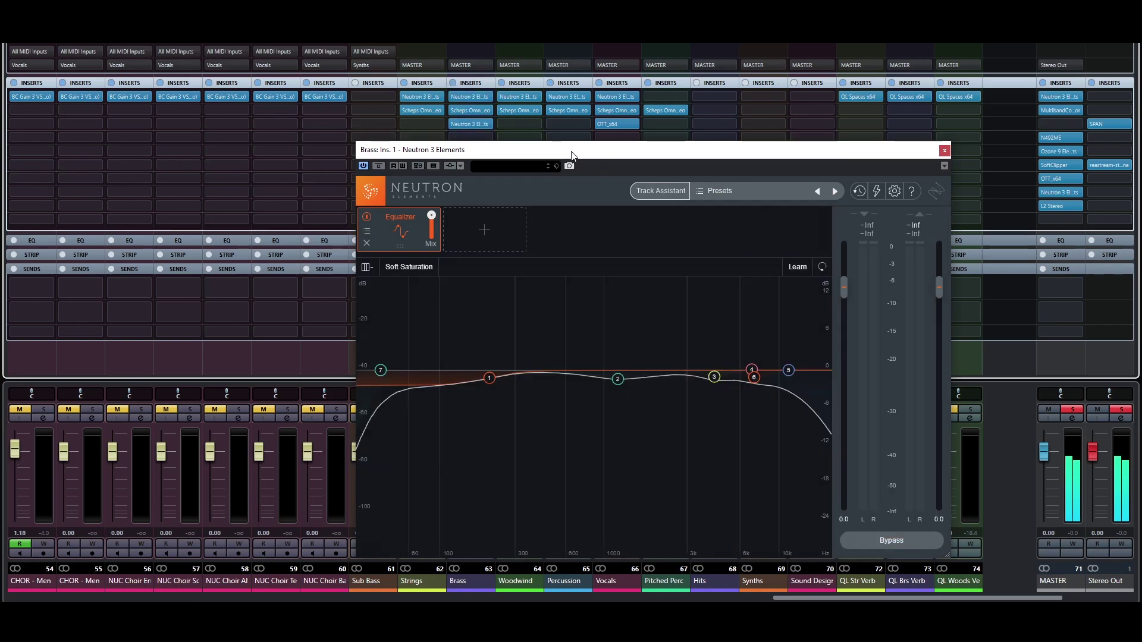
left_click_drag(452, 149, 764, 143)
left_click(482, 411)
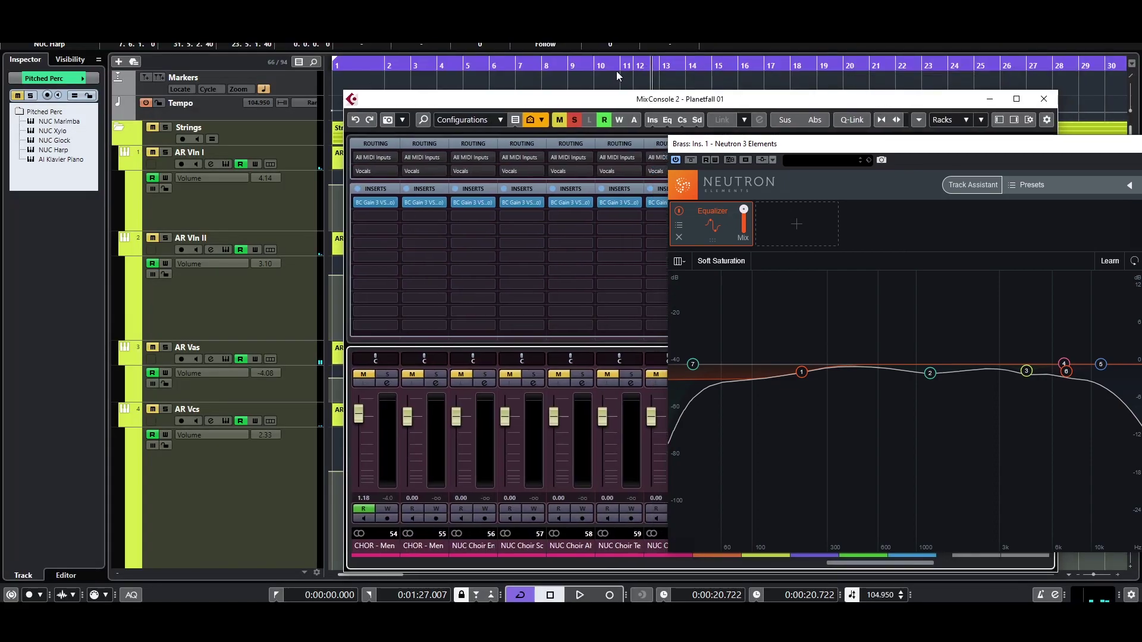
- Play the soloed Brass from just before bar 4 with MixConsole 2 placed beside the Neutron window
left_click(595, 67)
left_click(435, 67)
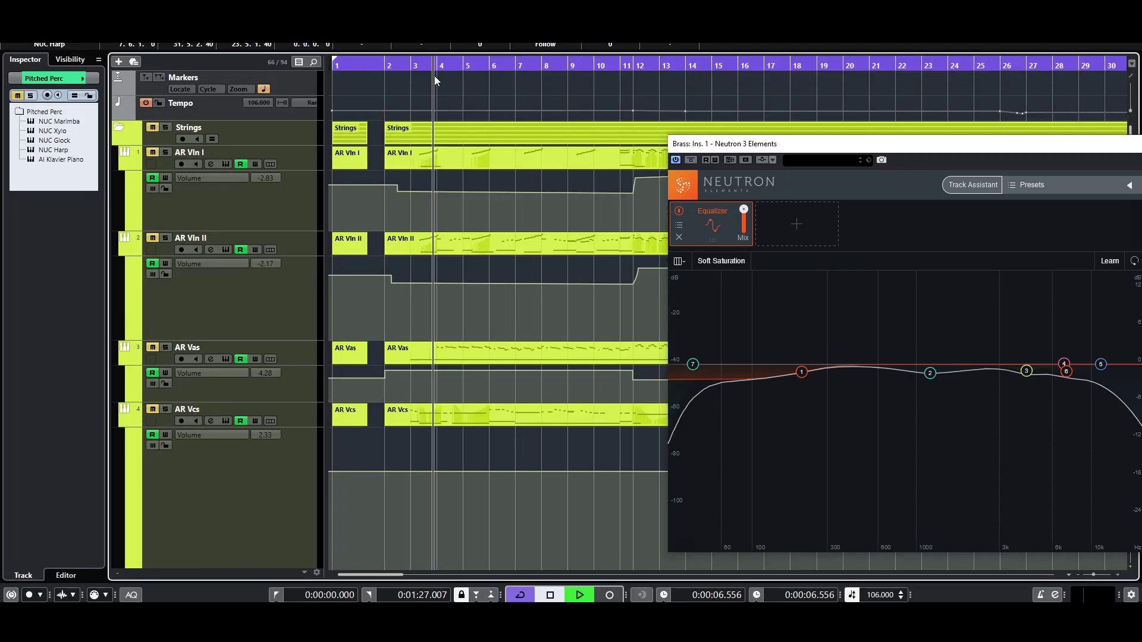
key("space")
key("F3")
left_click_drag(571, 101, 298, 46)
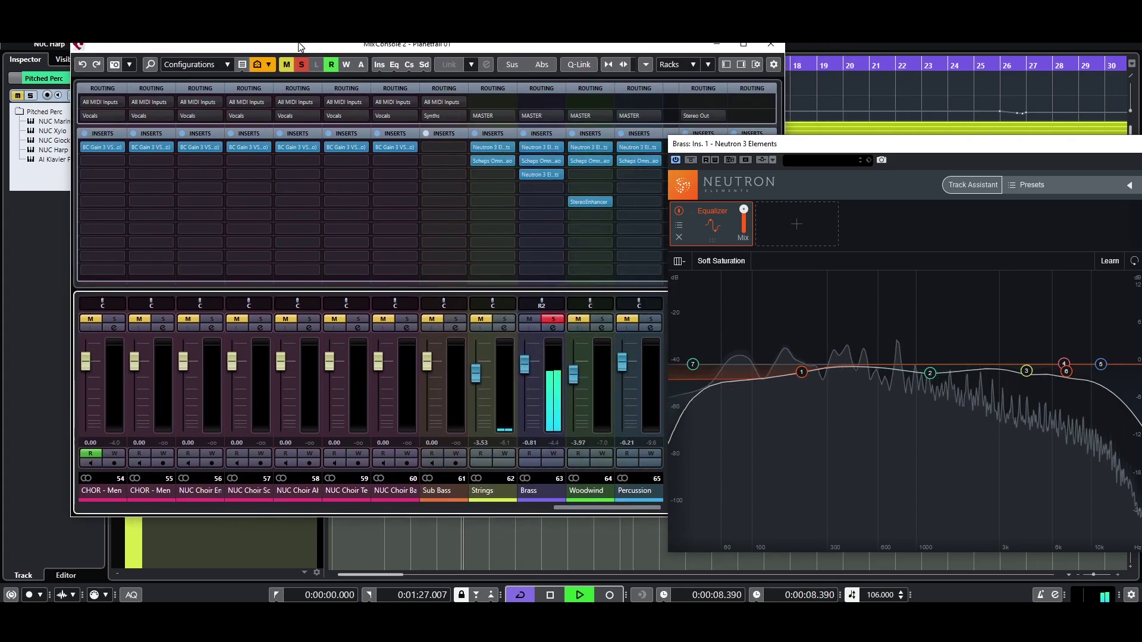
- Compare the soloed Brass with its inserts bypassed and active, leaving them active, then stop and close Neutron
left_click(522, 134)
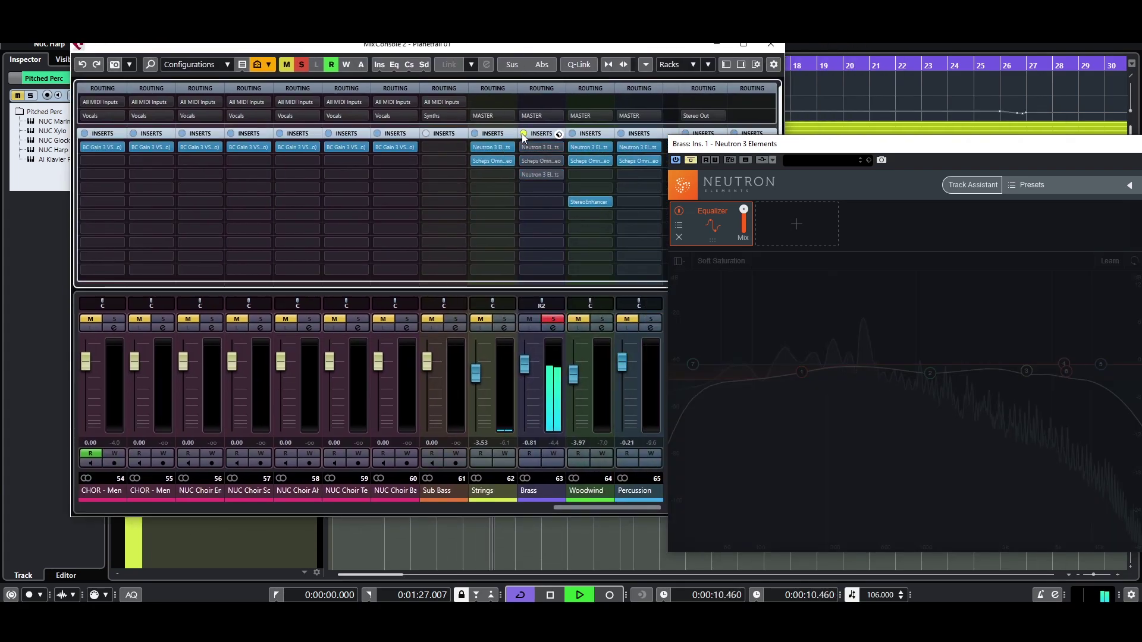
left_click(522, 134)
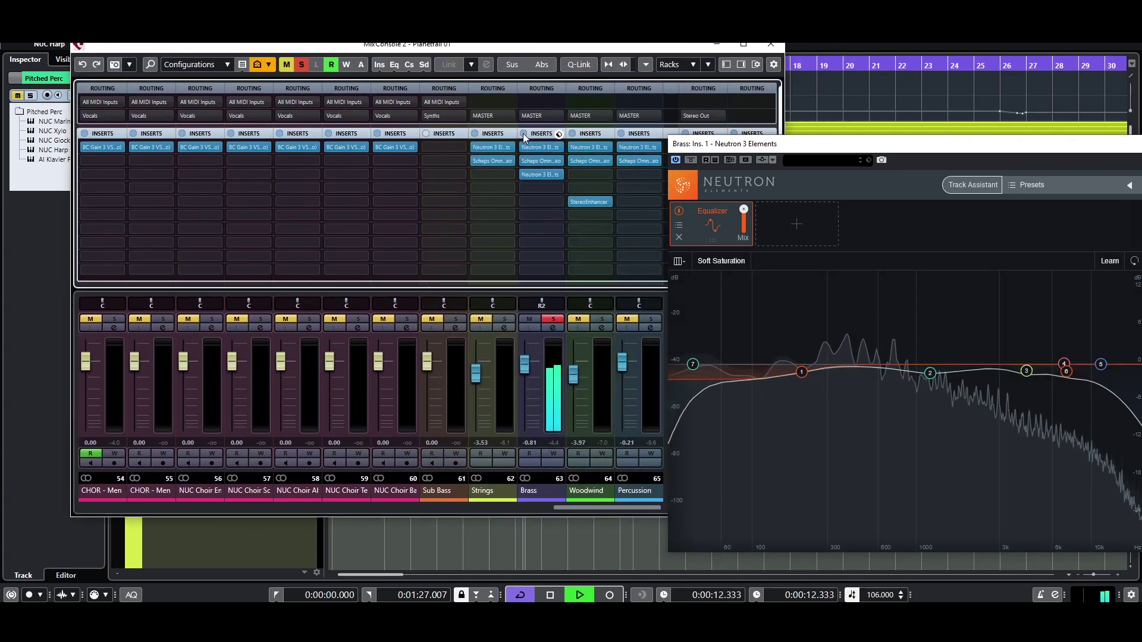
left_click(523, 134)
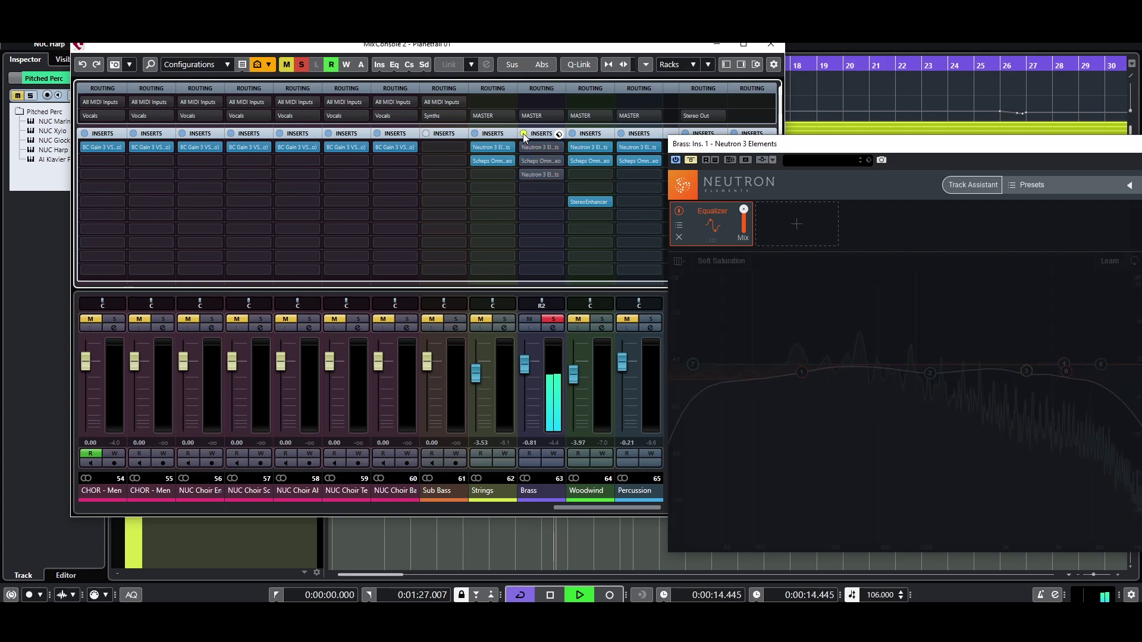
left_click(523, 133)
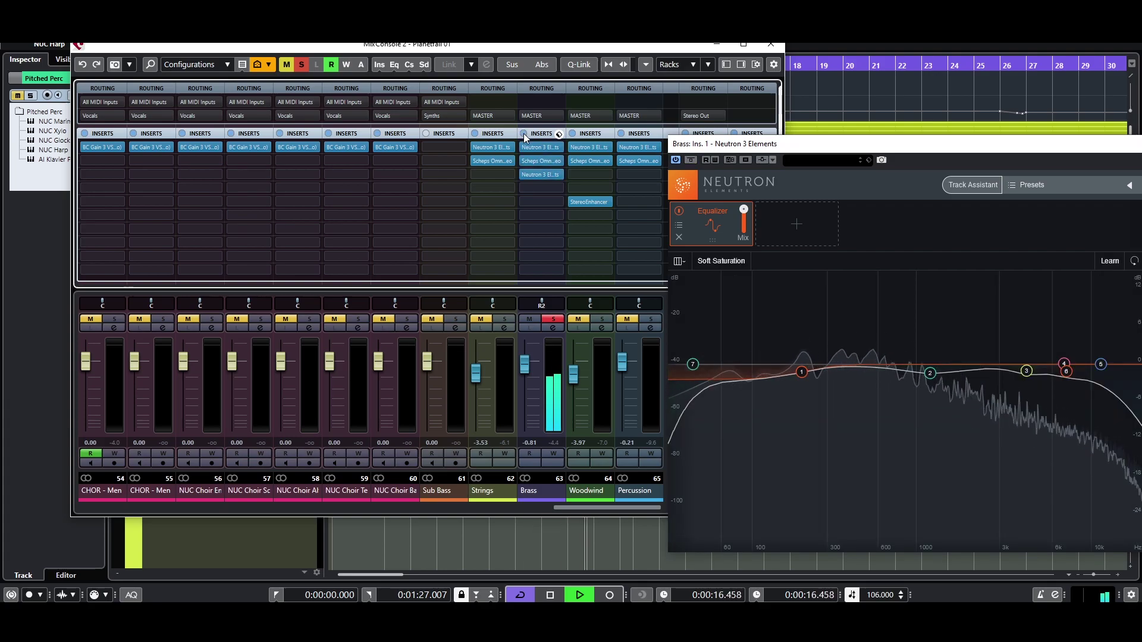
key("space")
left_click_drag(969, 154, 717, 145)
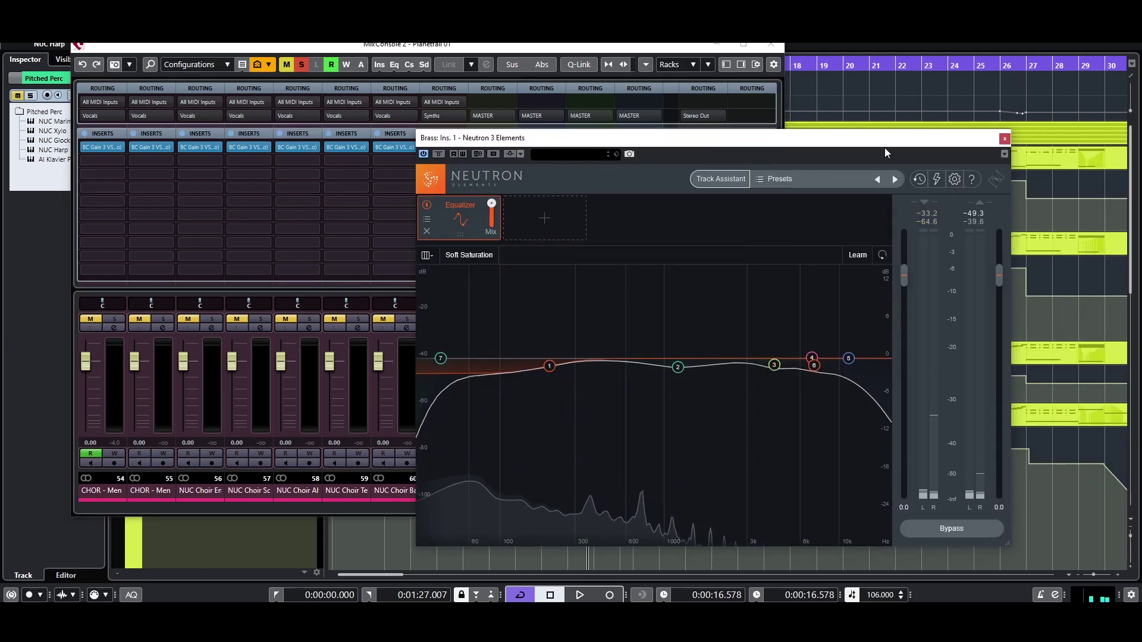
left_click(1005, 139)
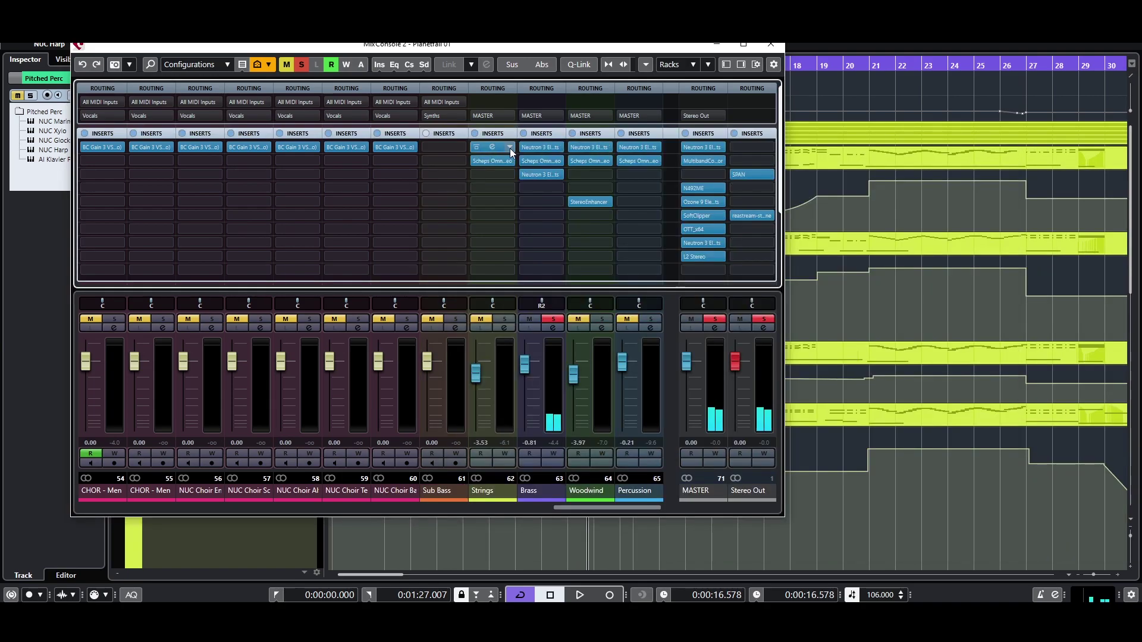
- Examine the Brass group's Scheps Omni Channel during playback with MixConsole 2 closed, then stop and close the plug-in
left_click(537, 164)
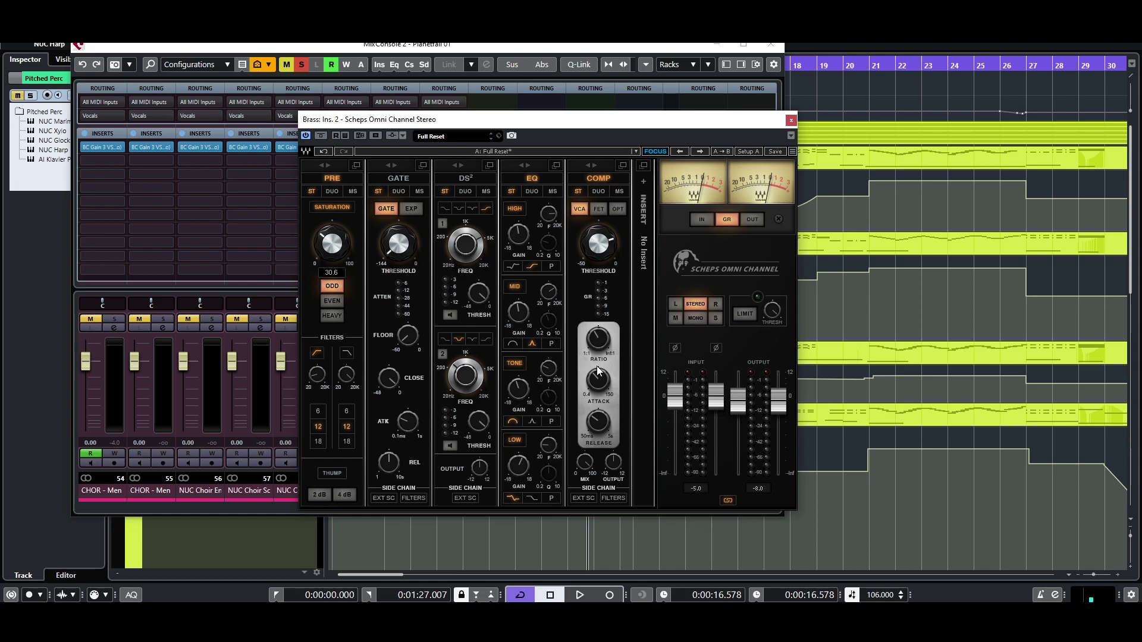
left_click(769, 46)
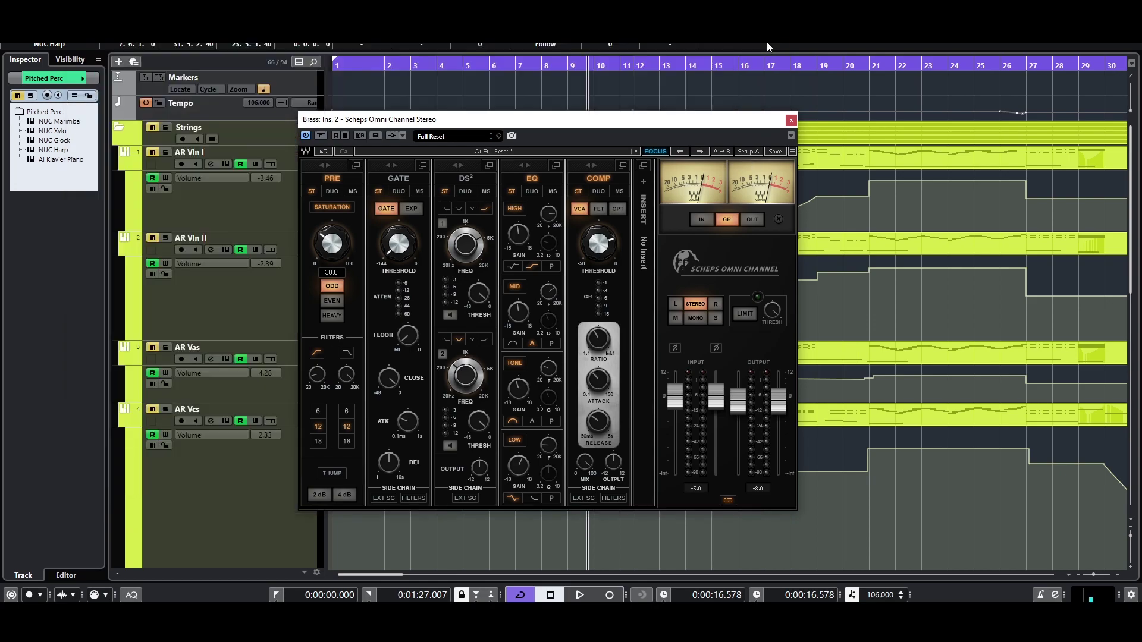
key("space")
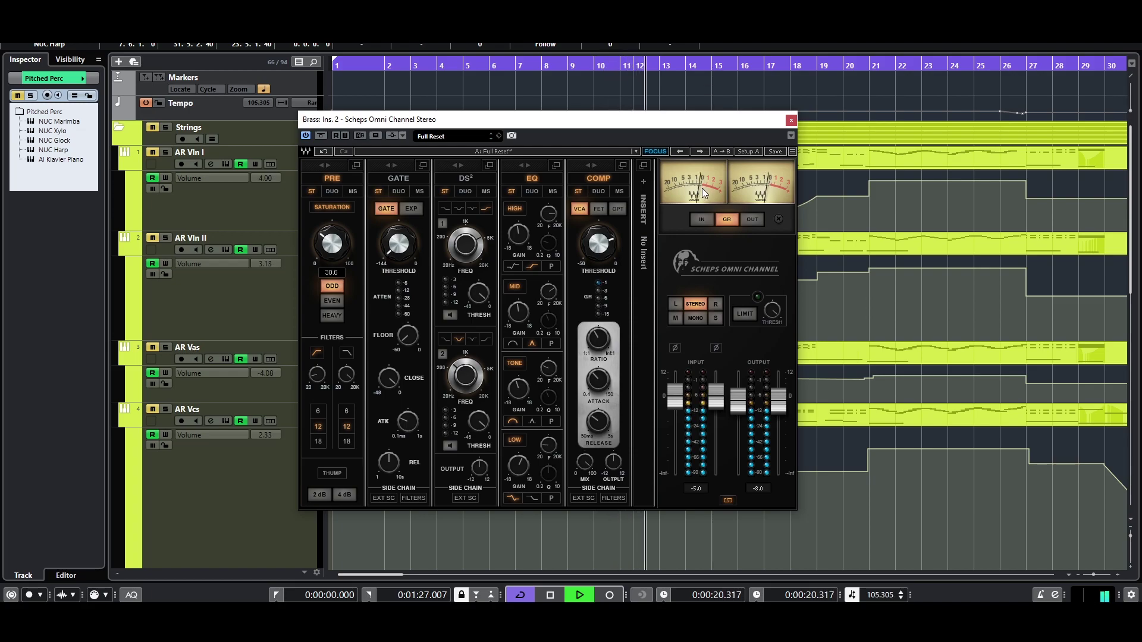
key("space")
left_click(791, 122)
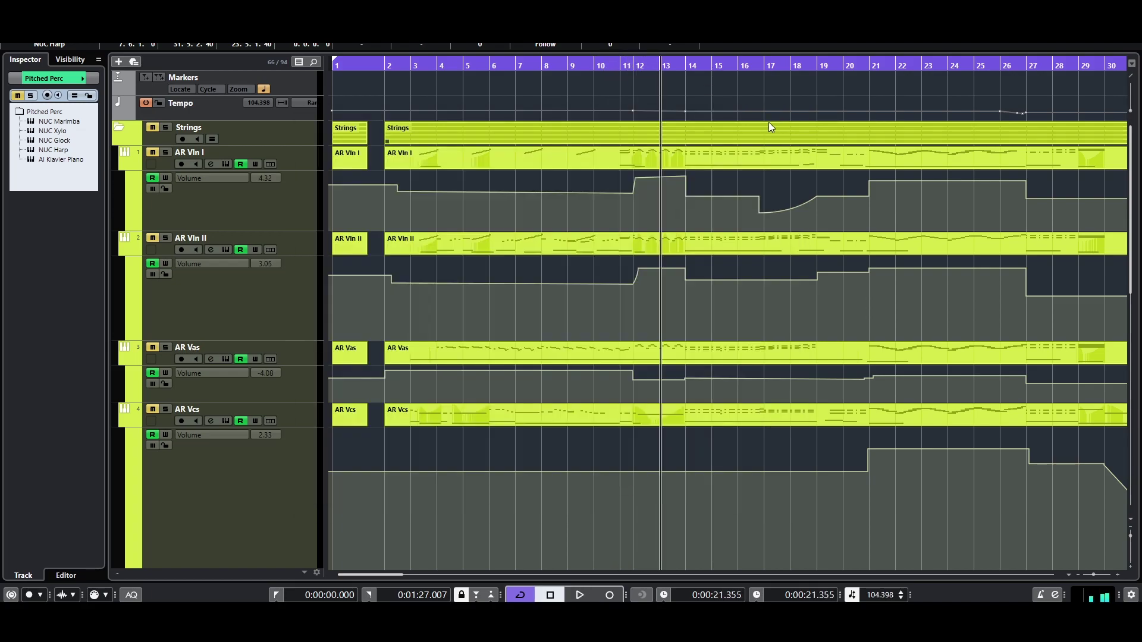
- View the Woodwind group's Scheps Omni Channel from MixConsole 2, then replace it with the group's Neutron equalizer
key("F3")
left_click(589, 160)
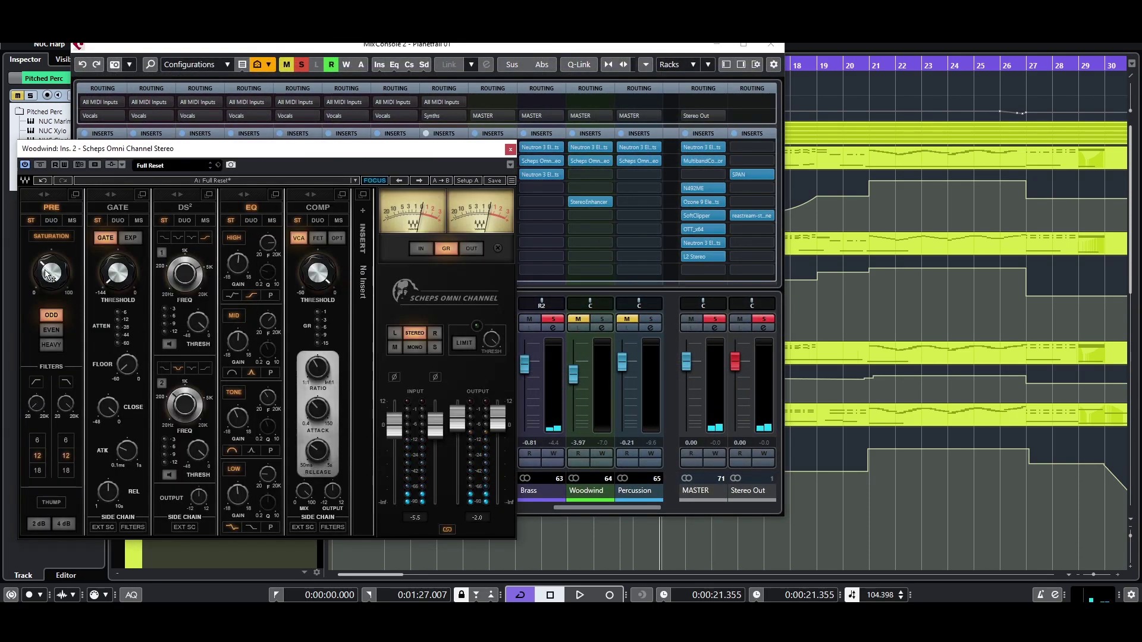
left_click(577, 149)
left_click(589, 147)
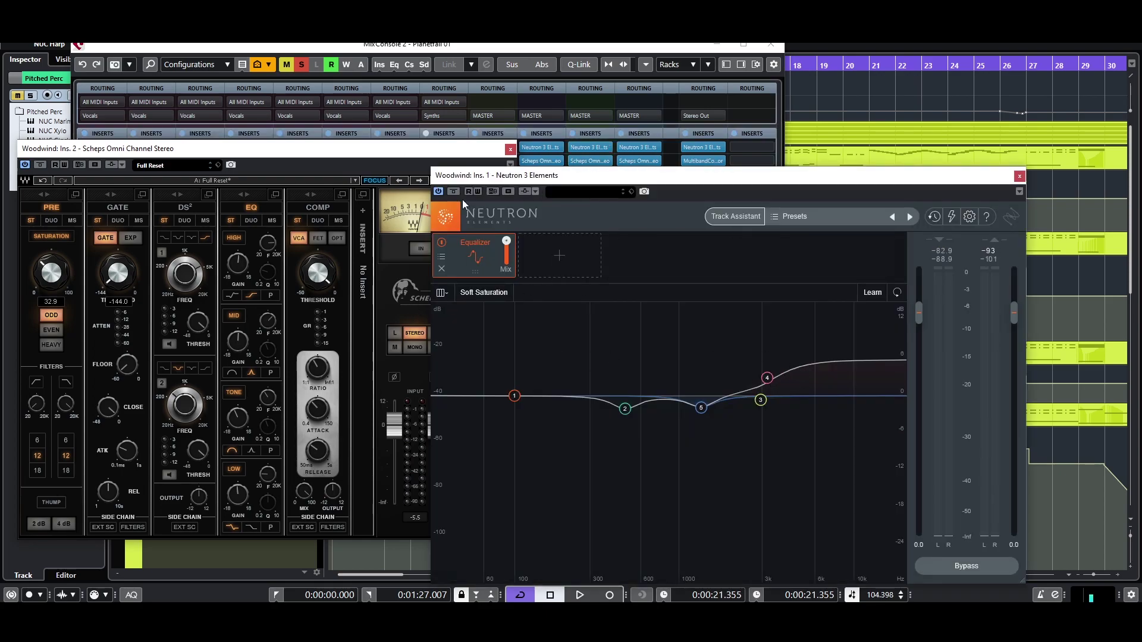
left_click(510, 148)
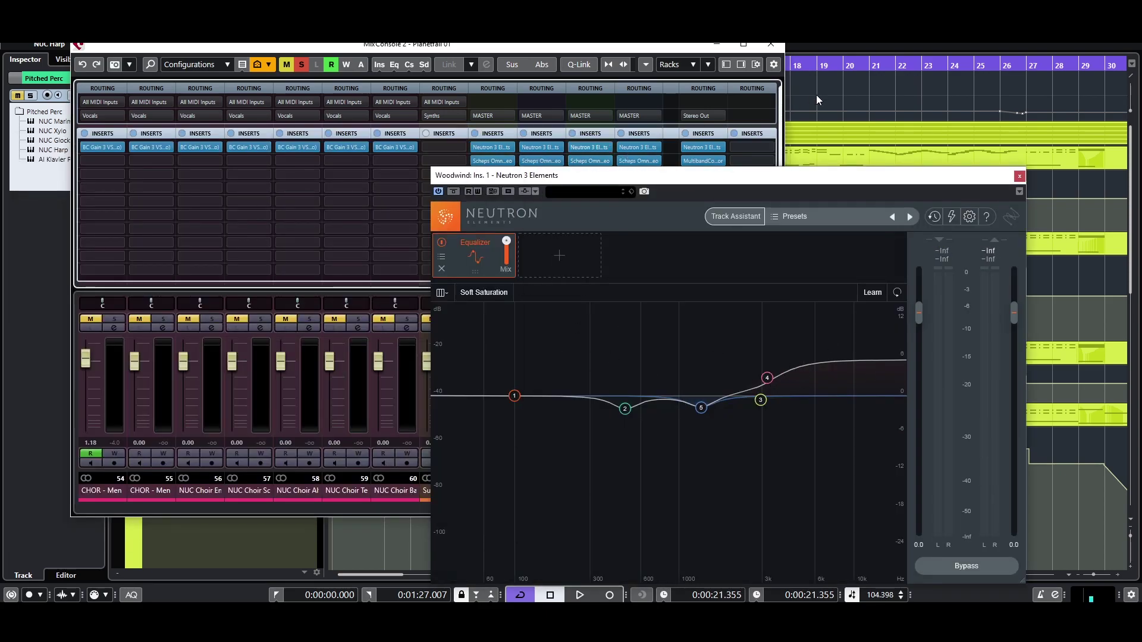
- Close the Woodwind group's Neutron, centre the Brass pan, and switch the solo from Brass to Woodwind
left_click(1020, 176)
left_click_drag(630, 52, 566, 49)
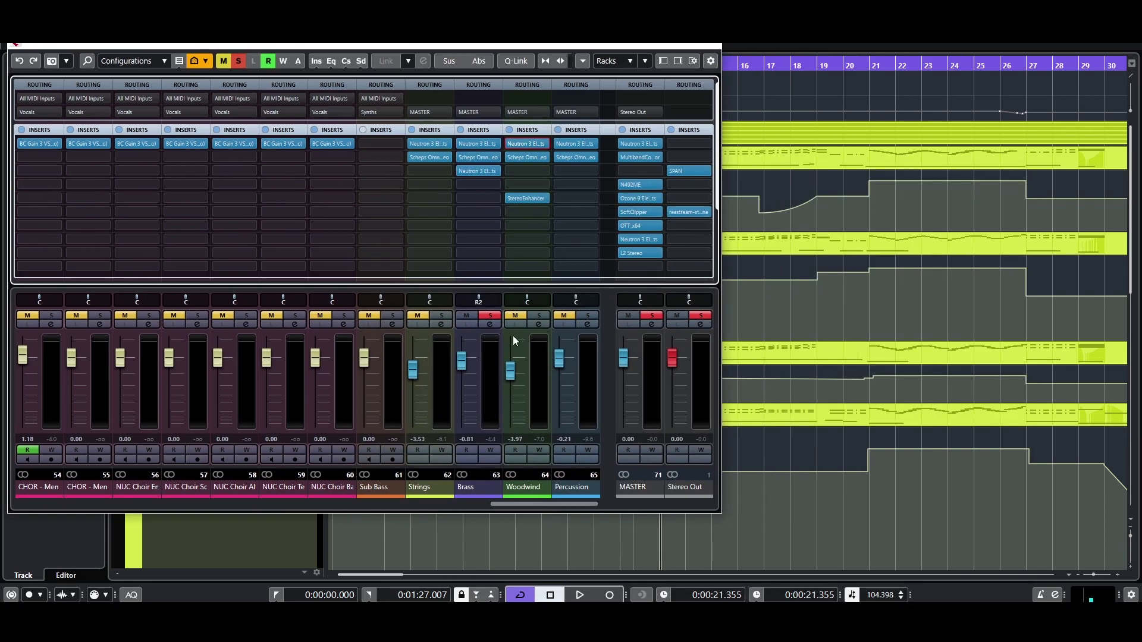
left_click(494, 317)
type("0")
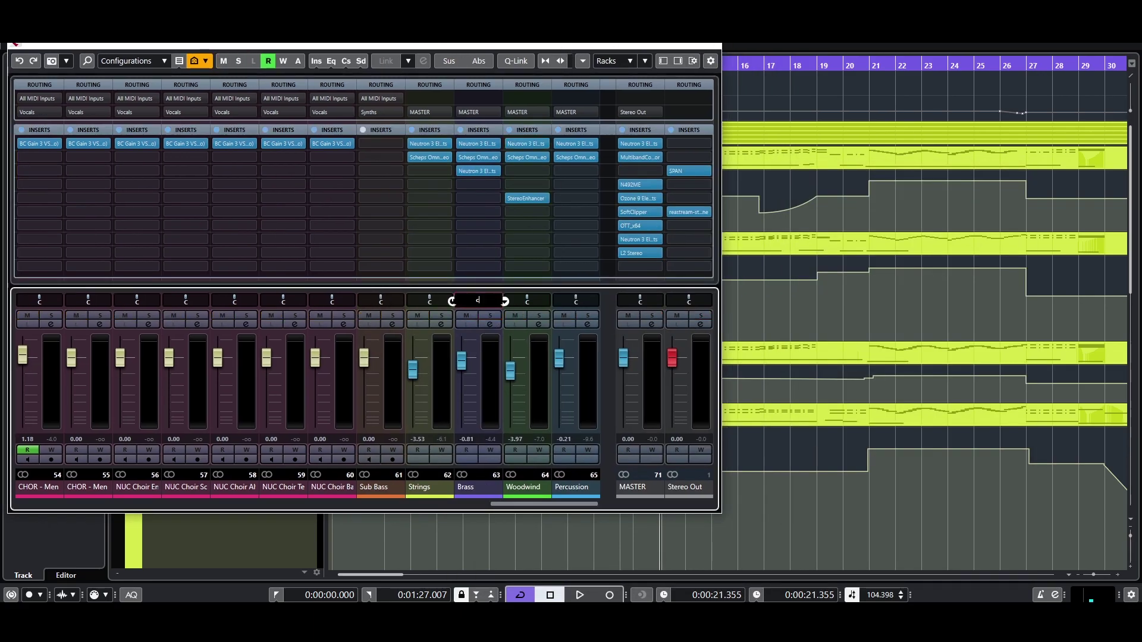
key("Return")
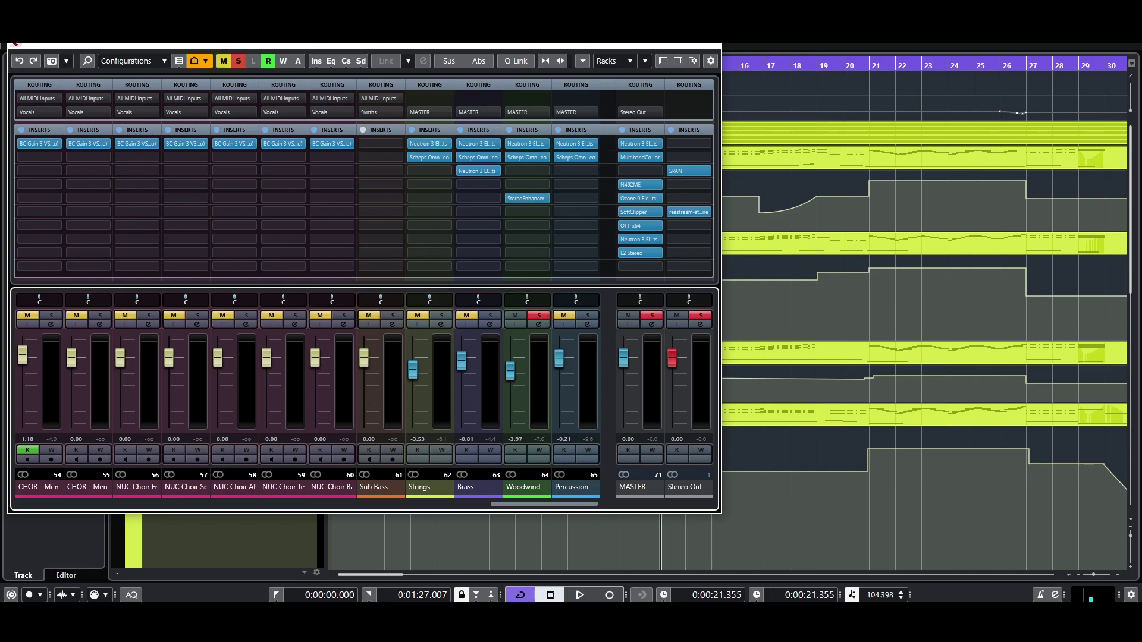
- Play the soloed Woodwind from around bar 8 and compare its inserts bypassed and active in MixConsole 2, leaving them active
key("F3")
double_click(541, 64)
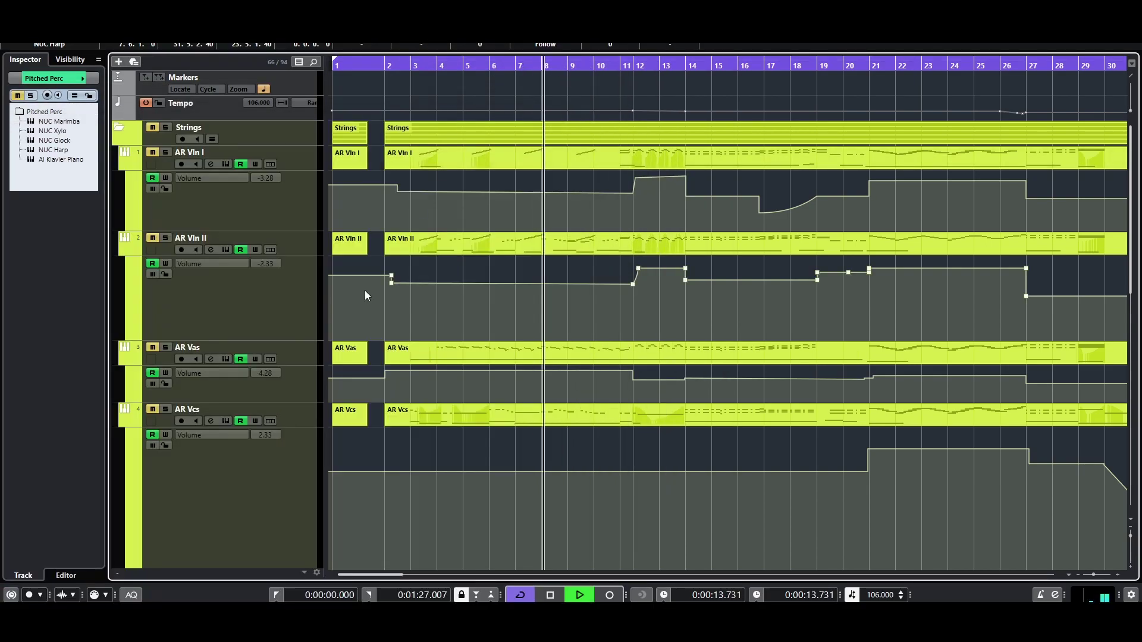
key("F3")
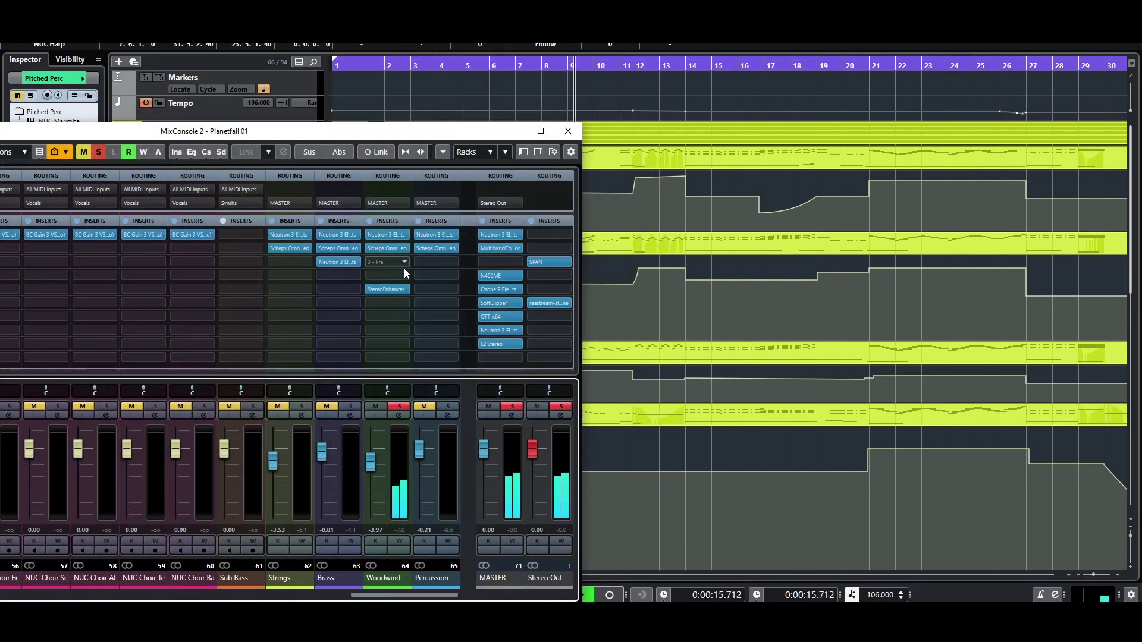
left_click(370, 221)
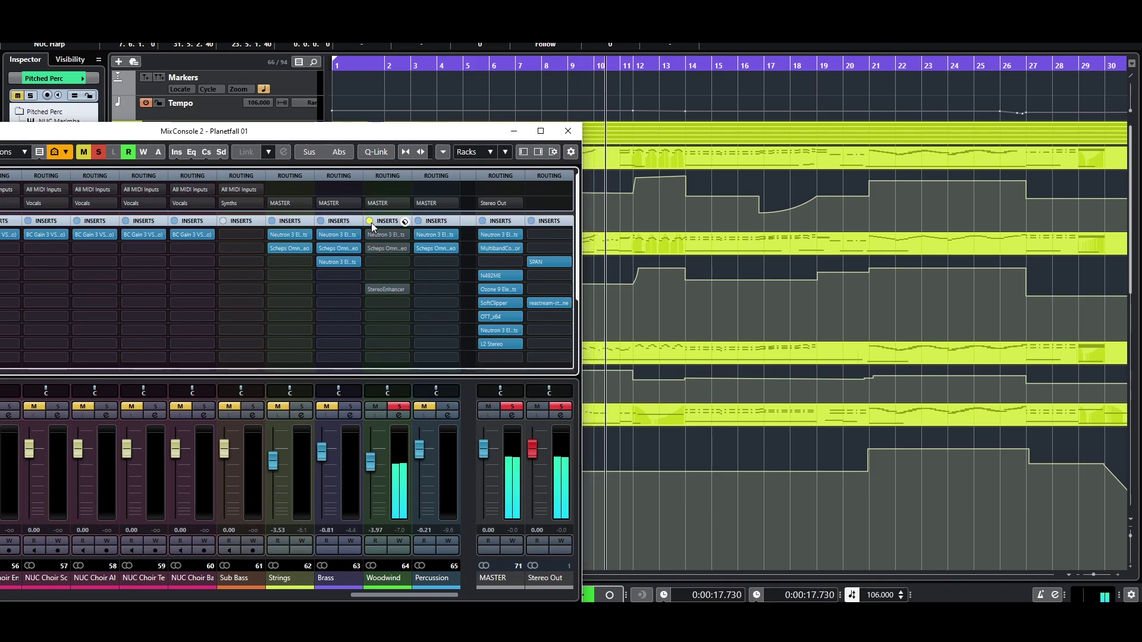
left_click(371, 223)
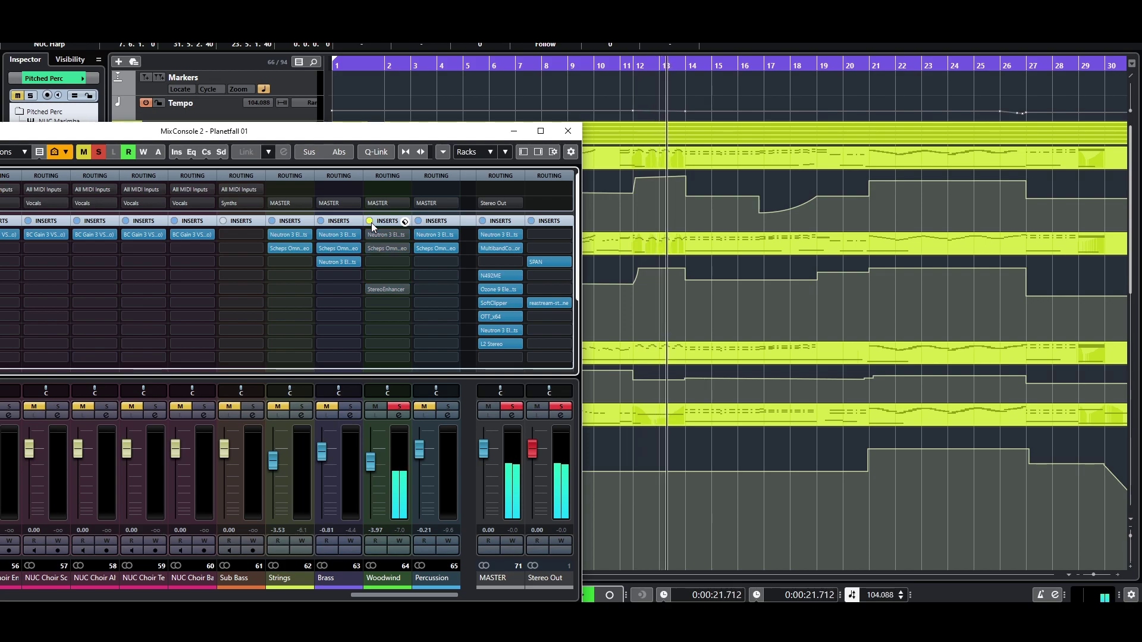
- Lower the high shelf in the Woodwind group's Neutron equalizer to 2.3 dB at 3264 Hz with playback stopped, then close the plug-in
left_click(395, 235)
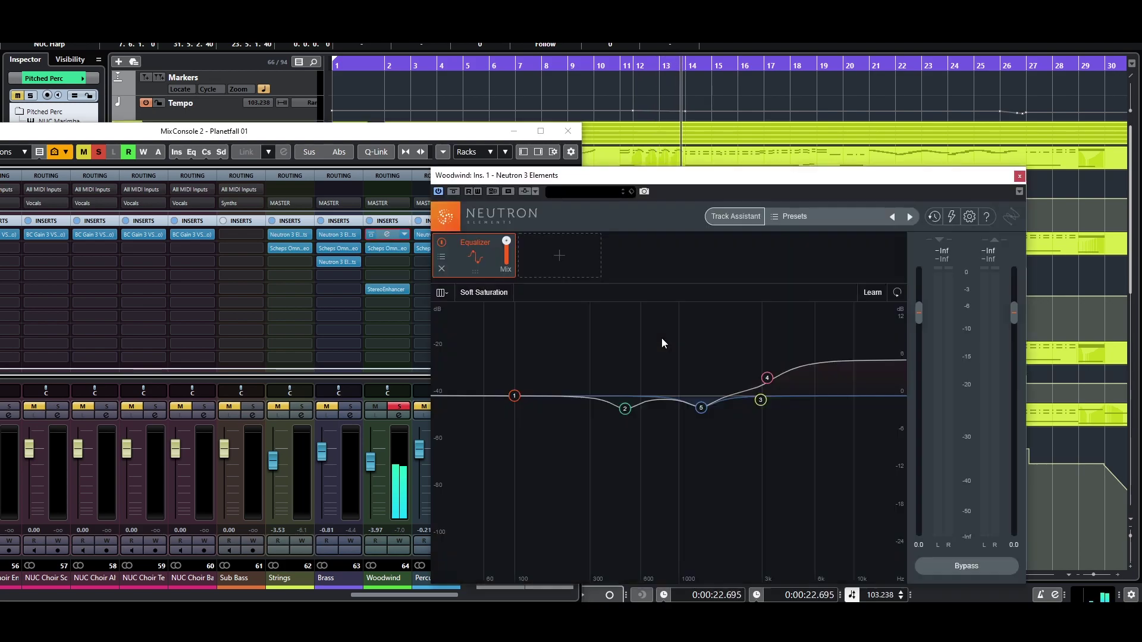
mouse_move(768, 382)
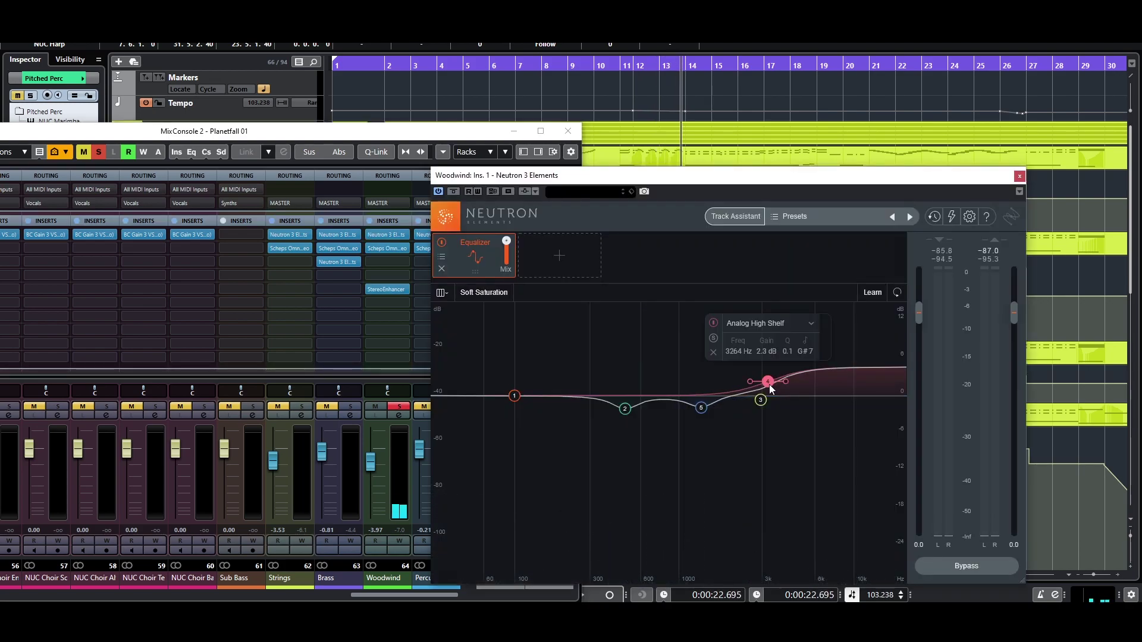
left_click(1019, 176)
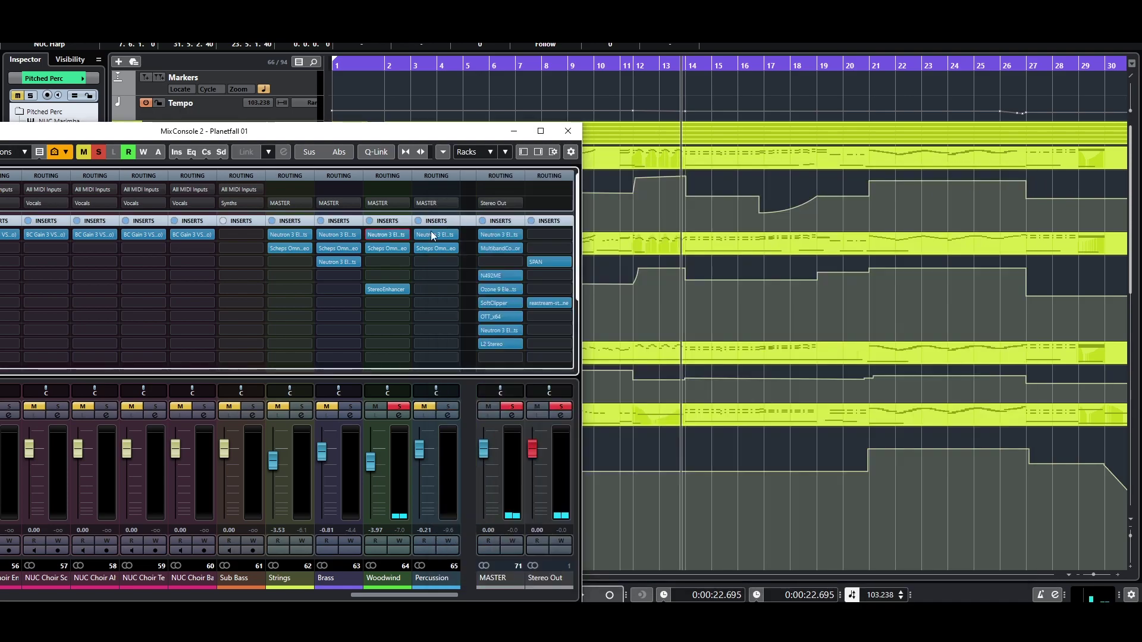
- View the Woodwind group's Scheps Omni Channel settings, then close it and open the group's StereoEnhancer
left_click(381, 248)
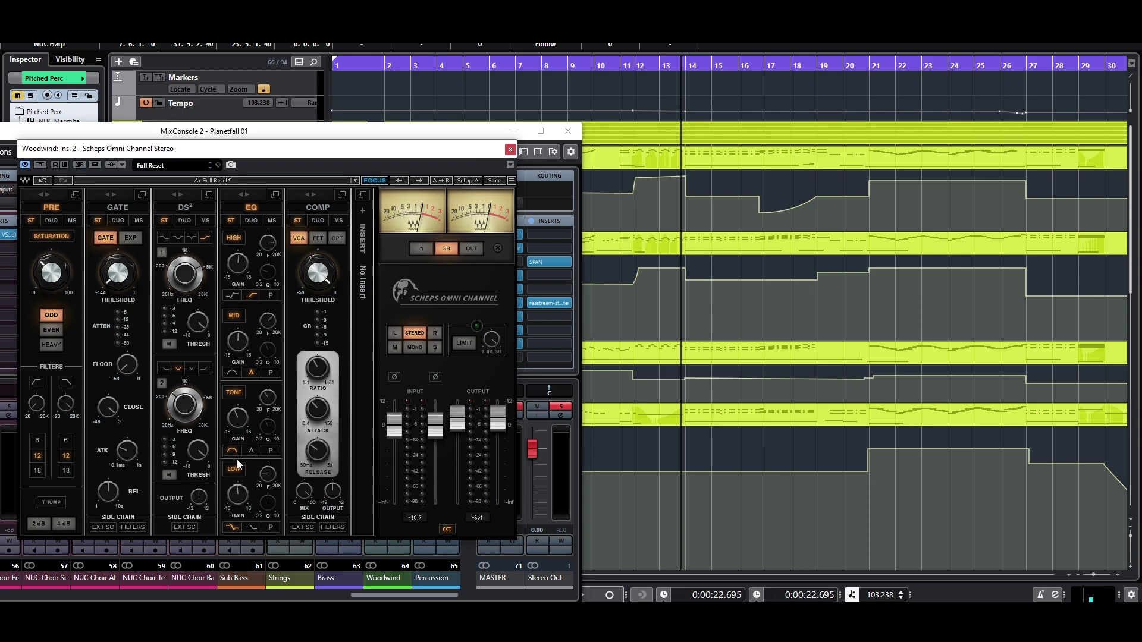
left_click(511, 149)
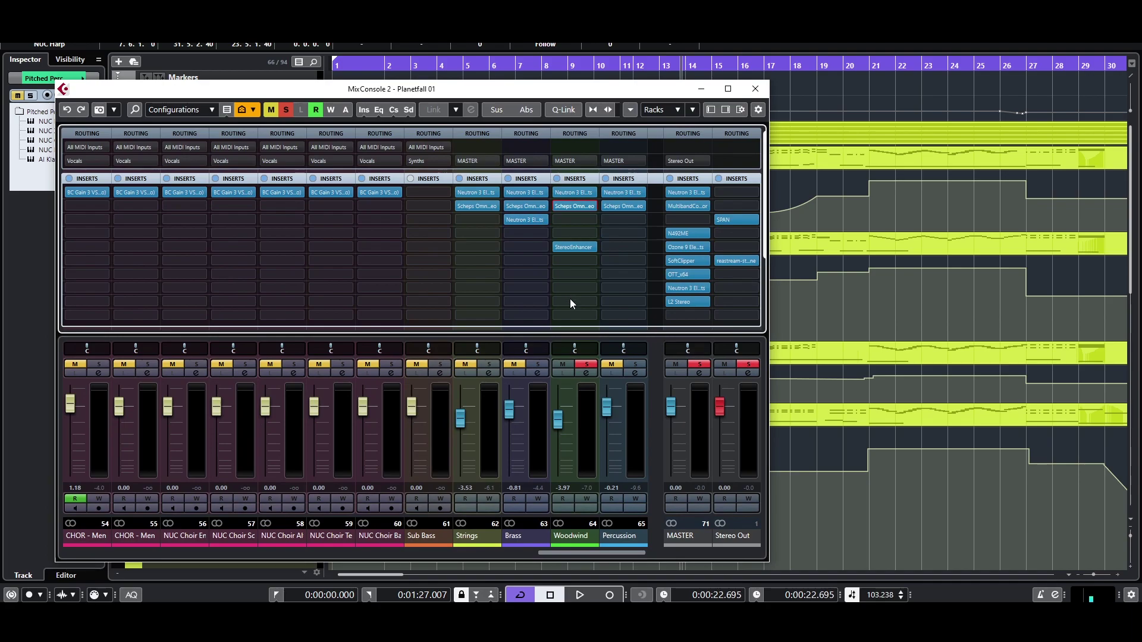
left_click(573, 249)
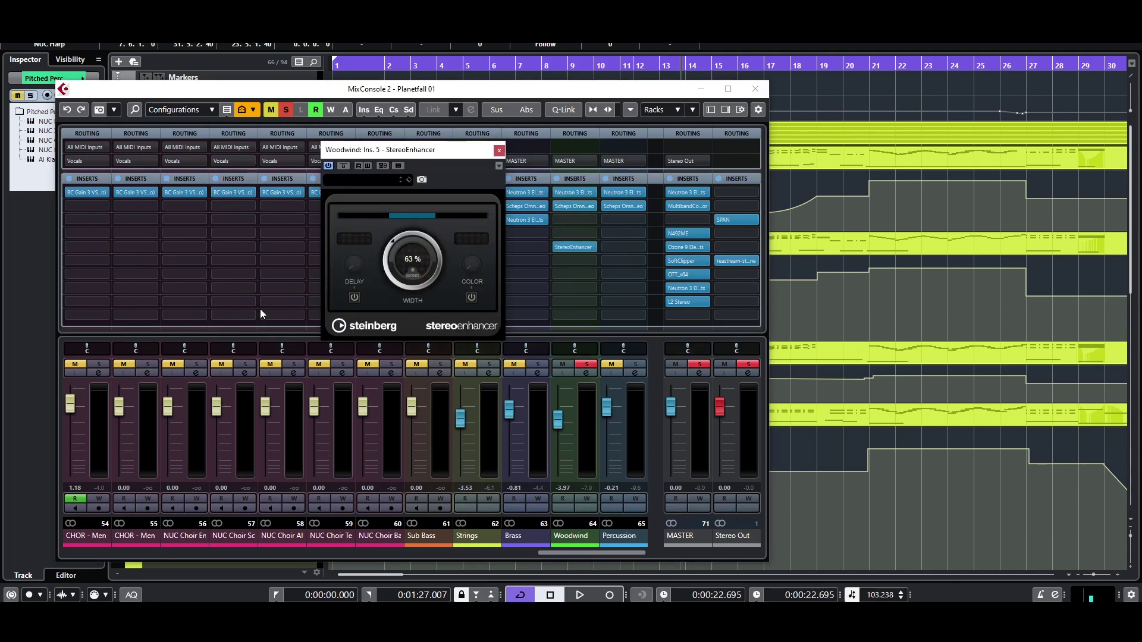
- Play the Woodwind from just before bar 10, compare the StereoEnhancer bypassed and active, then stop and close it
left_click(595, 66)
key("space")
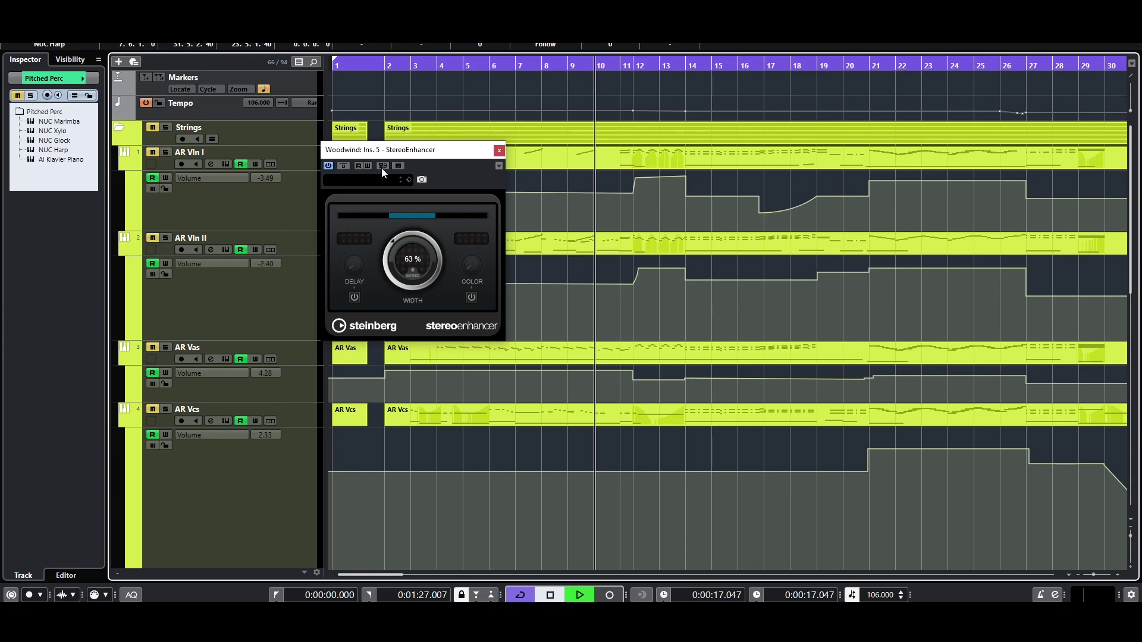
left_click(345, 166)
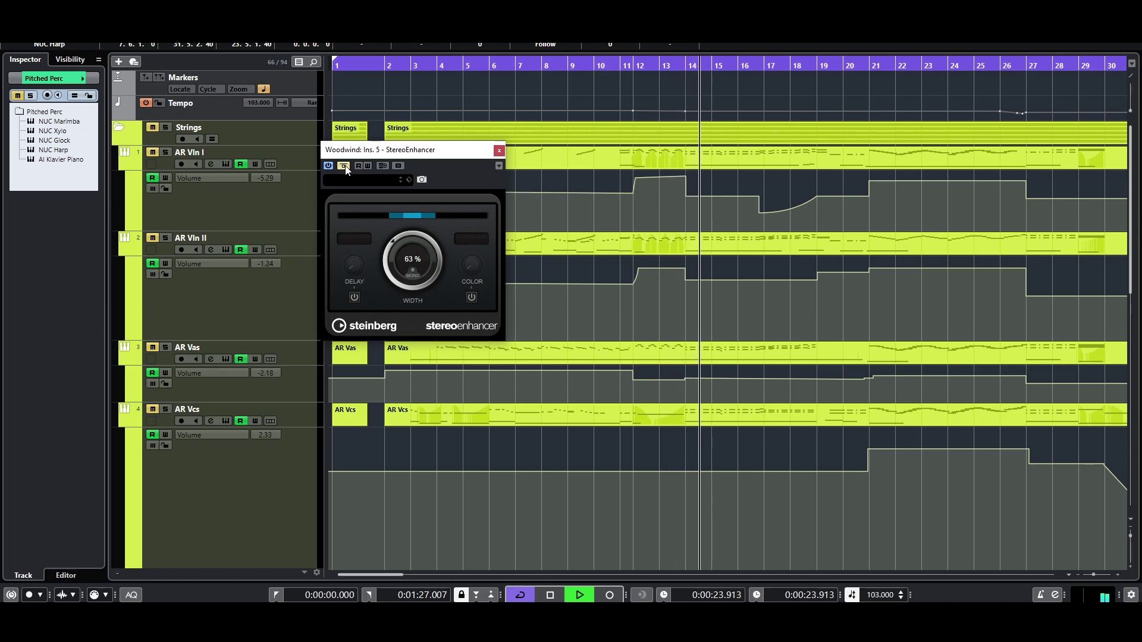
key("space")
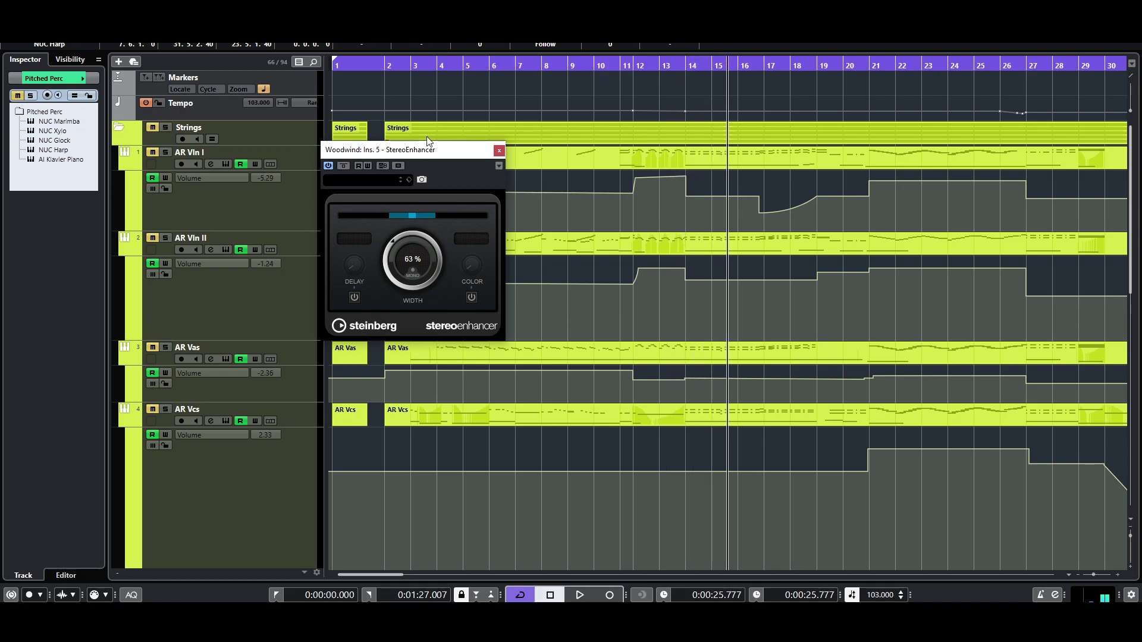
left_click(500, 151)
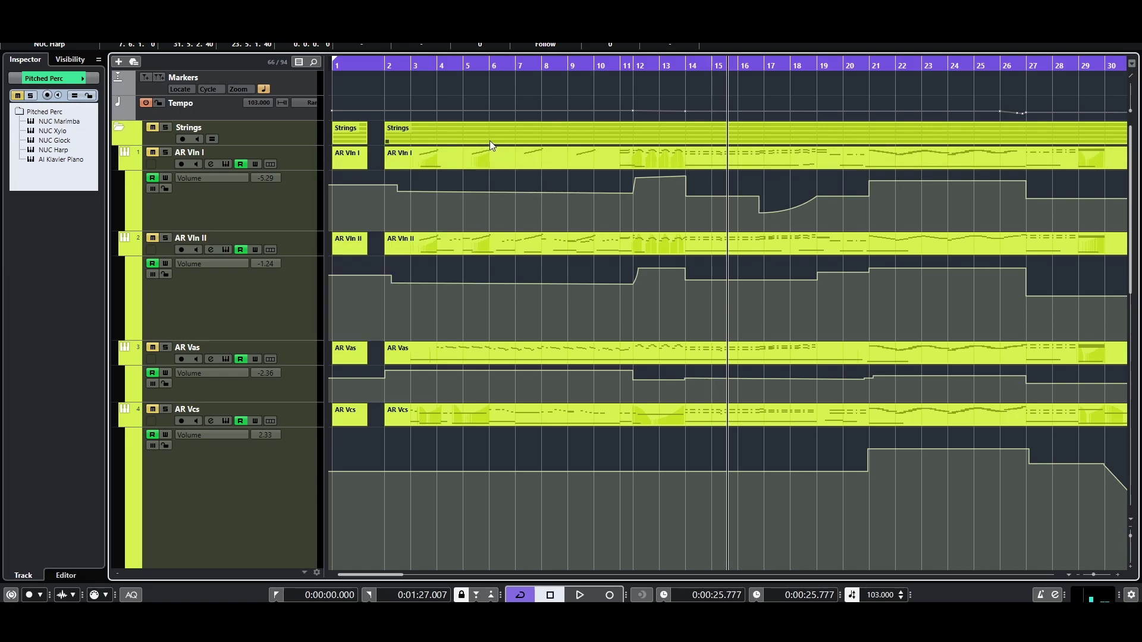
- Examine the Percussion group's Neutron equalizer from MixConsole 2, inspecting the 208 Hz band, then close the plug-in
key("F3")
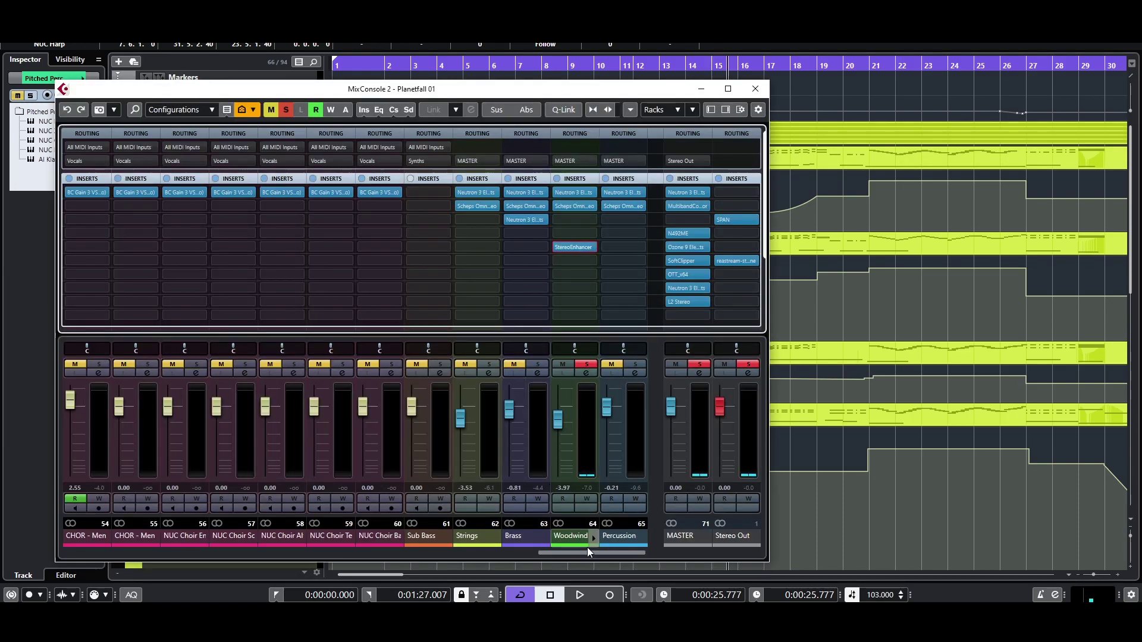
left_click_drag(604, 554, 642, 555)
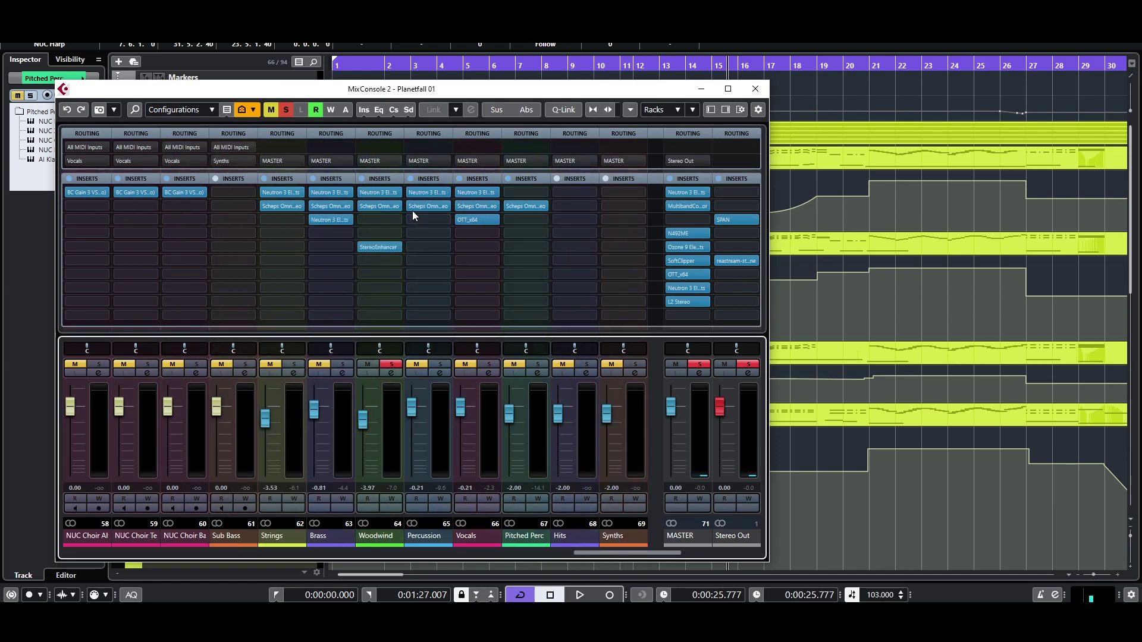
left_click(425, 193)
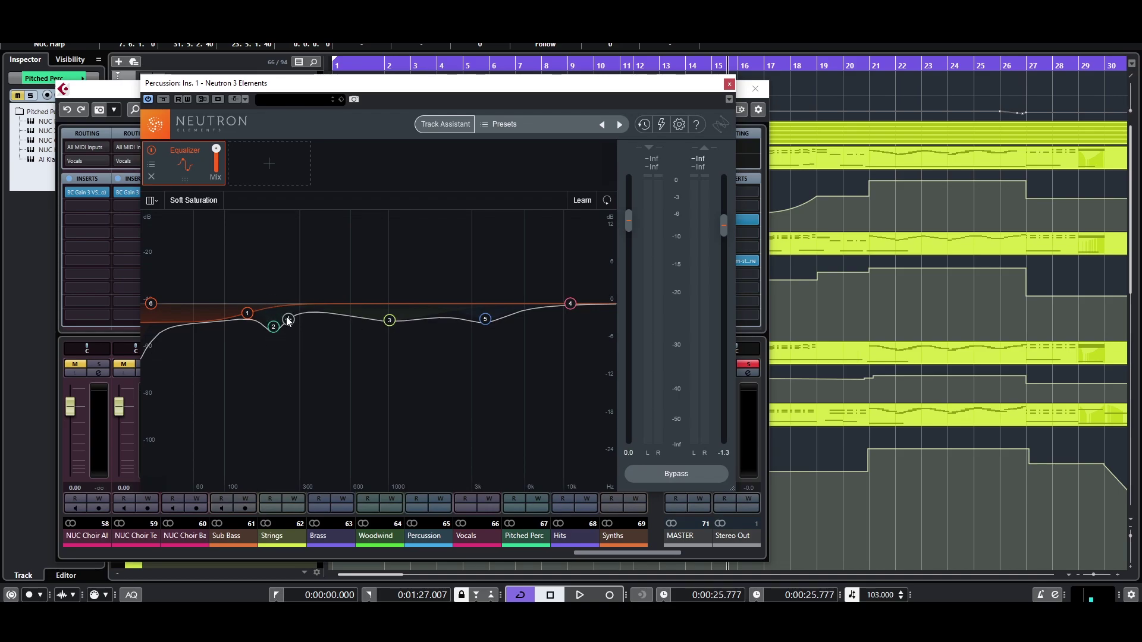
left_click(273, 327)
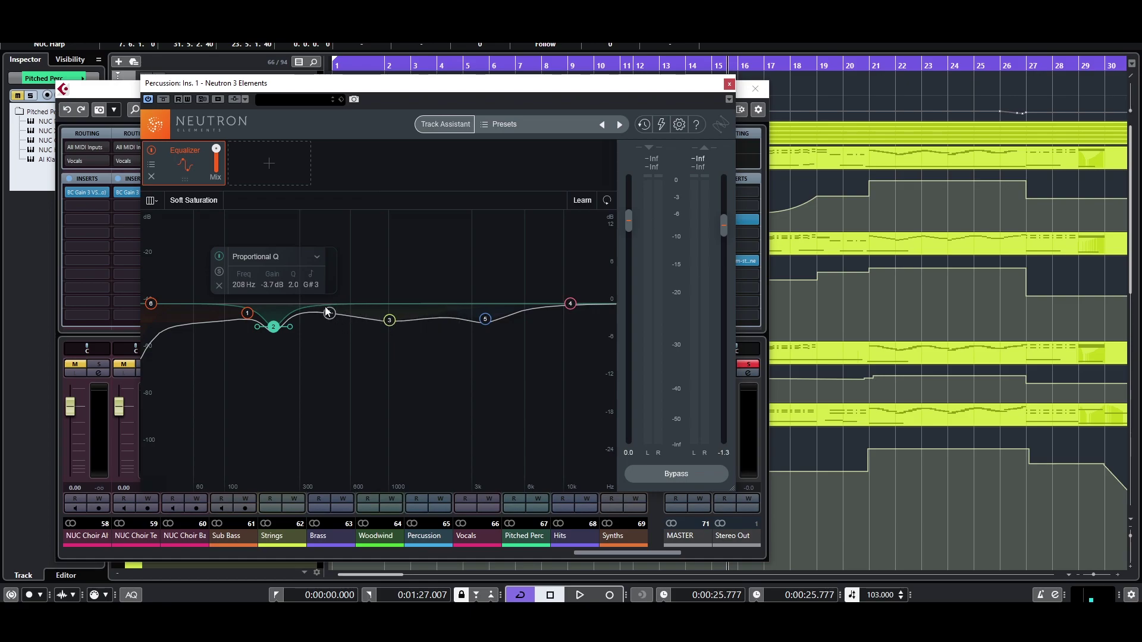
left_click(728, 85)
- Open the Percussion group's Scheps Omni Channel in place of the Vocals' one, play briefly from around bar 10, and bring back MixConsole 2
left_click(476, 207)
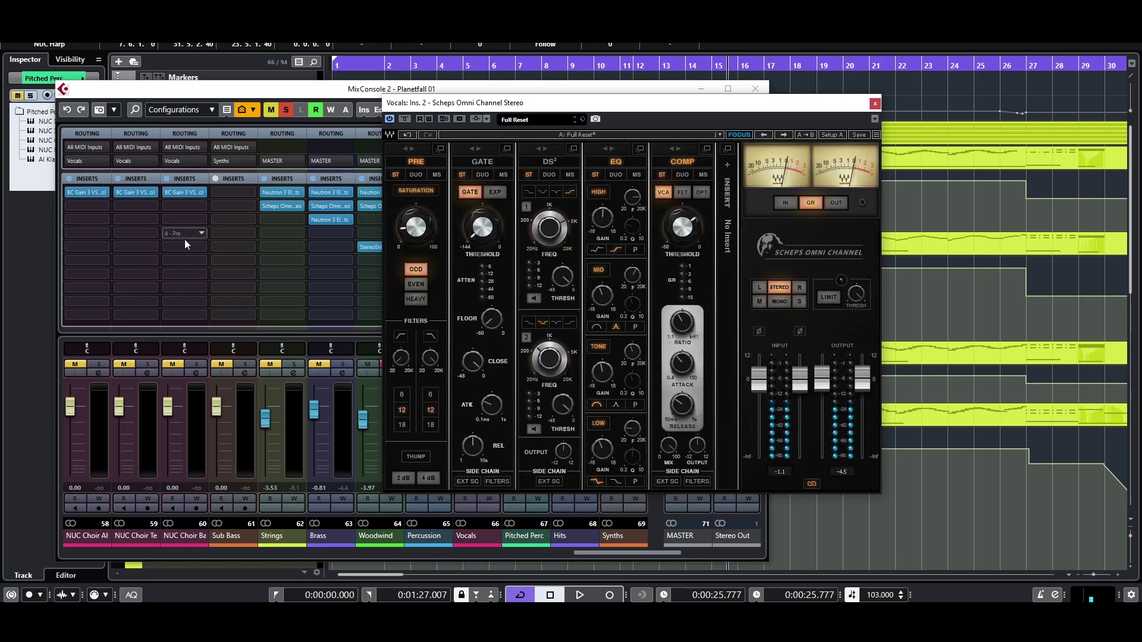
left_click(875, 104)
left_click(417, 206)
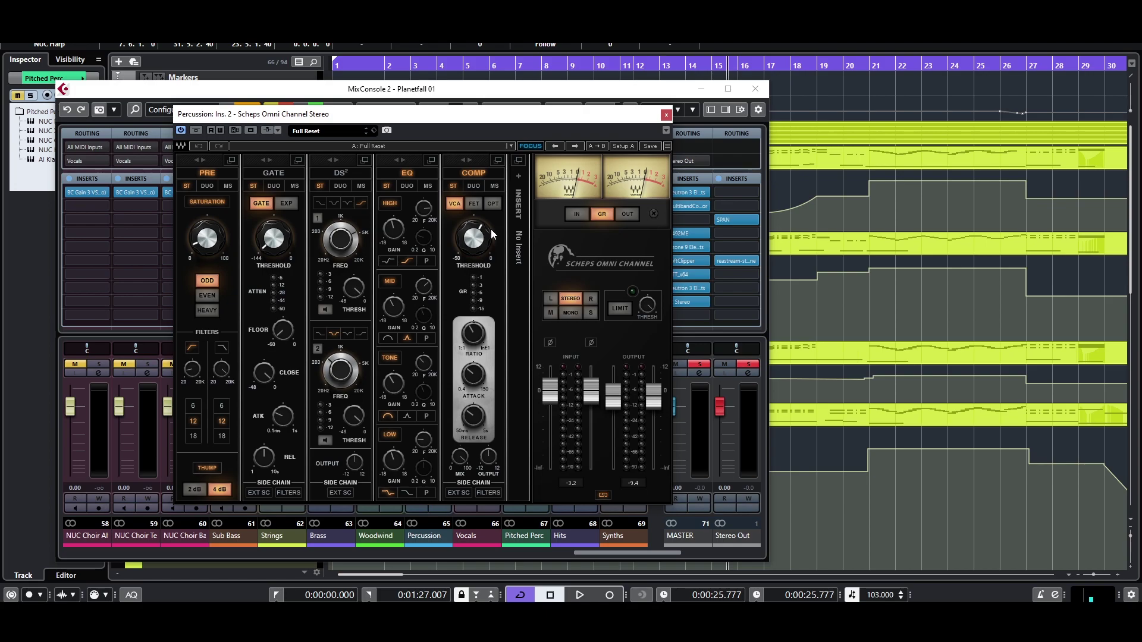
left_click(605, 66)
key("space")
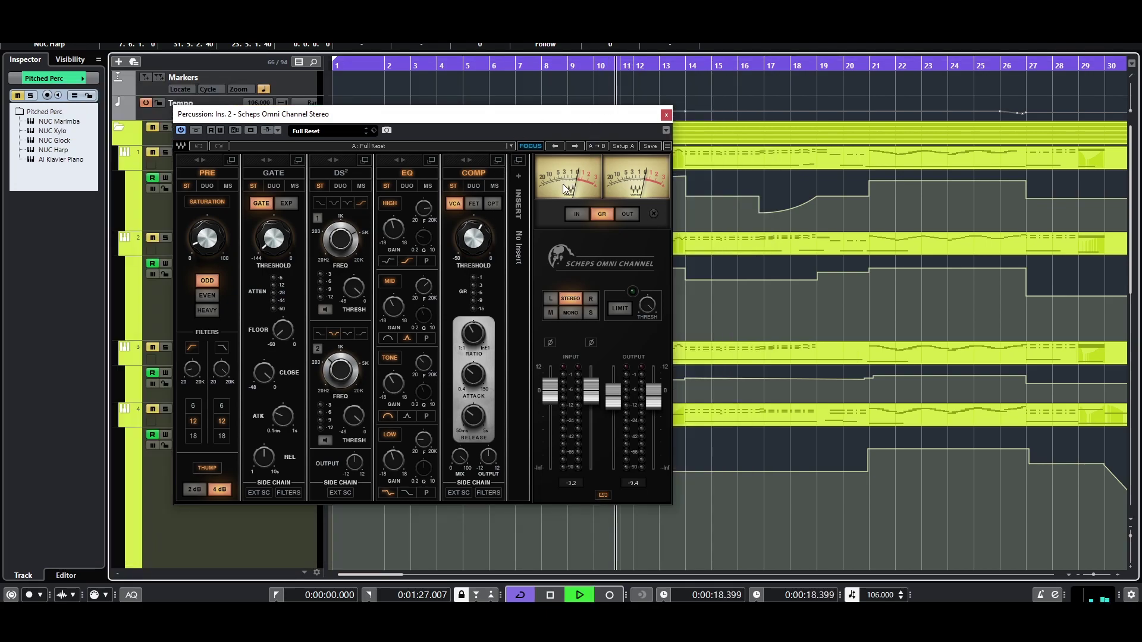
key("F3")
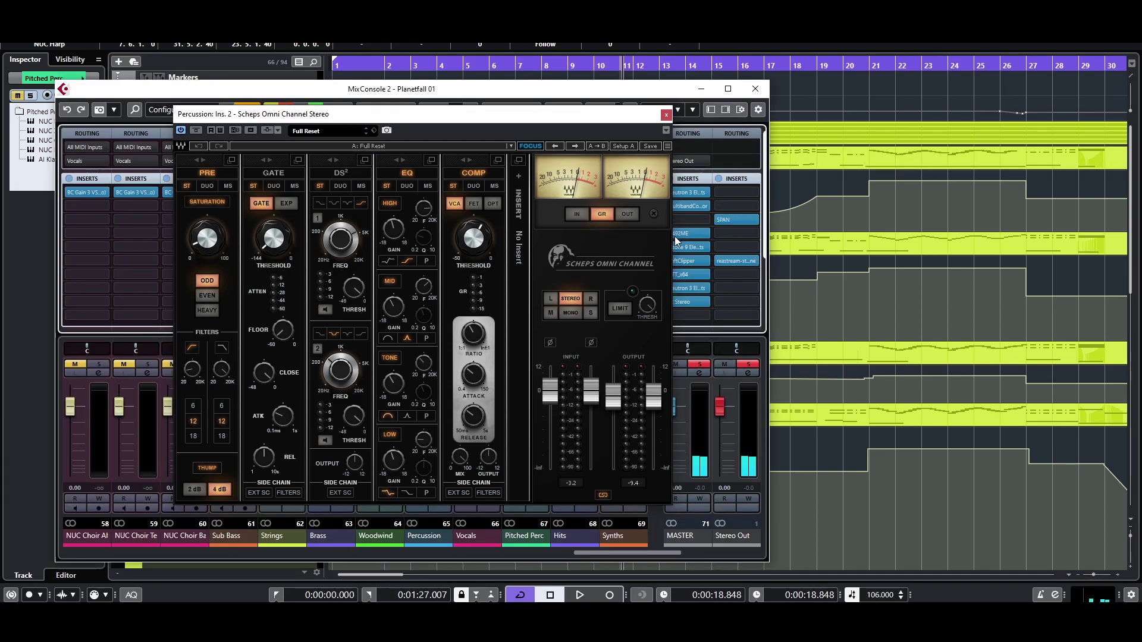
- Solo Percussion instead of Woodwind and examine its Scheps Omni Channel during playback, then stop and close the plug-in
left_click_drag(506, 121, 928, 128)
left_click(437, 364)
left_click(399, 364)
key("space")
left_click_drag(877, 121, 536, 125)
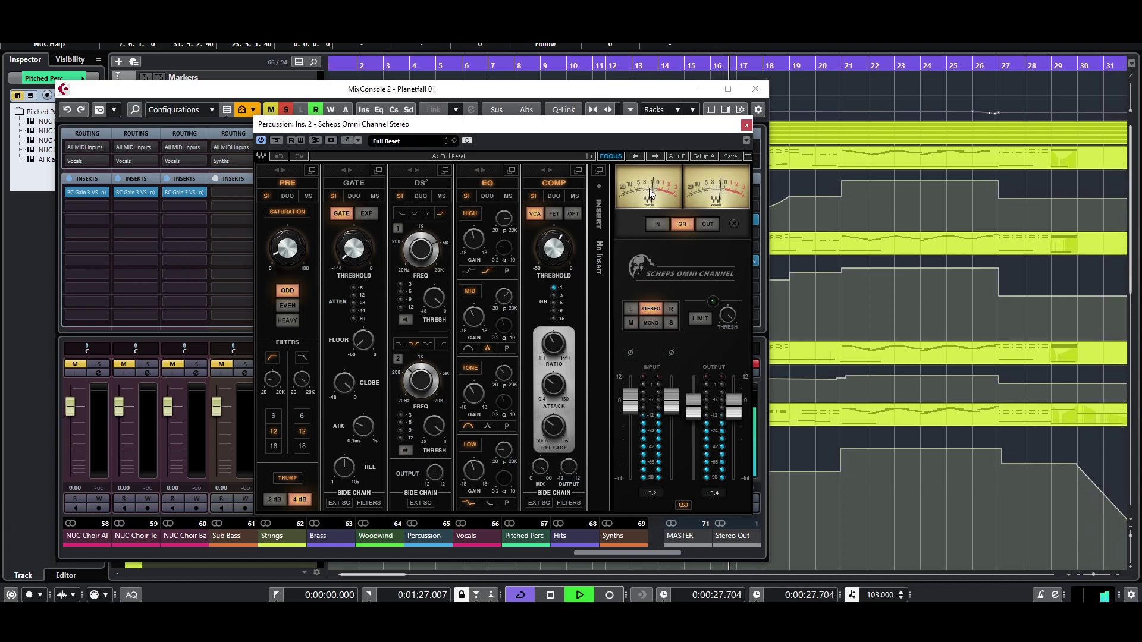
key("space")
left_click(746, 125)
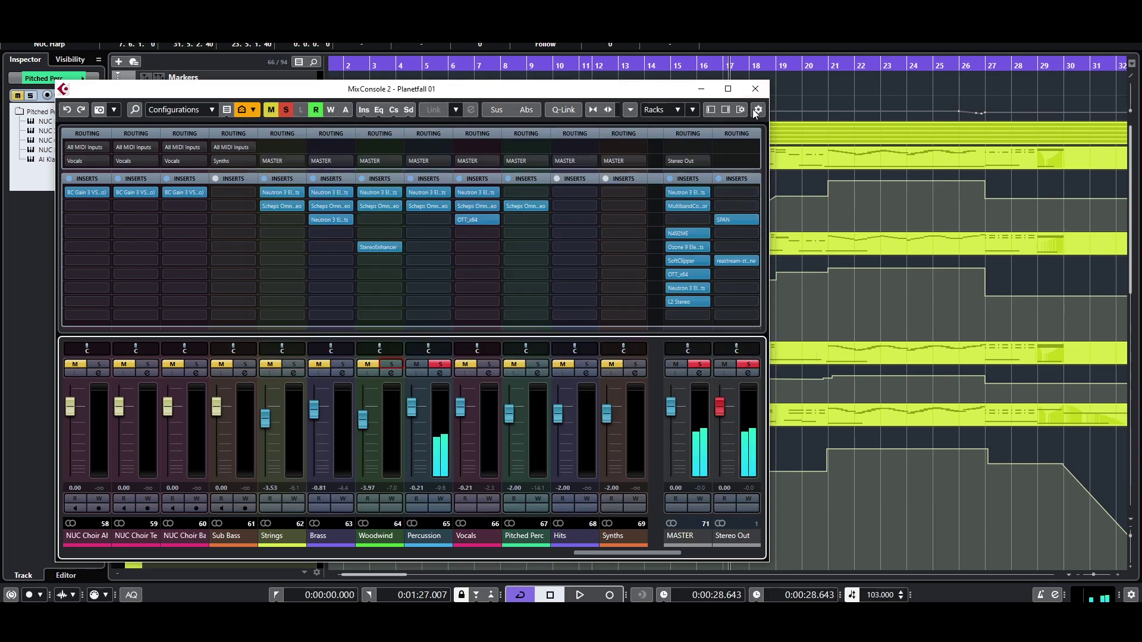
- View the group tracks down to Pitched Perc in the project, then reopen MixConsole 2 with the channels through QL Str Verb in view
left_click(755, 88)
scroll(586, 341, "down", 3)
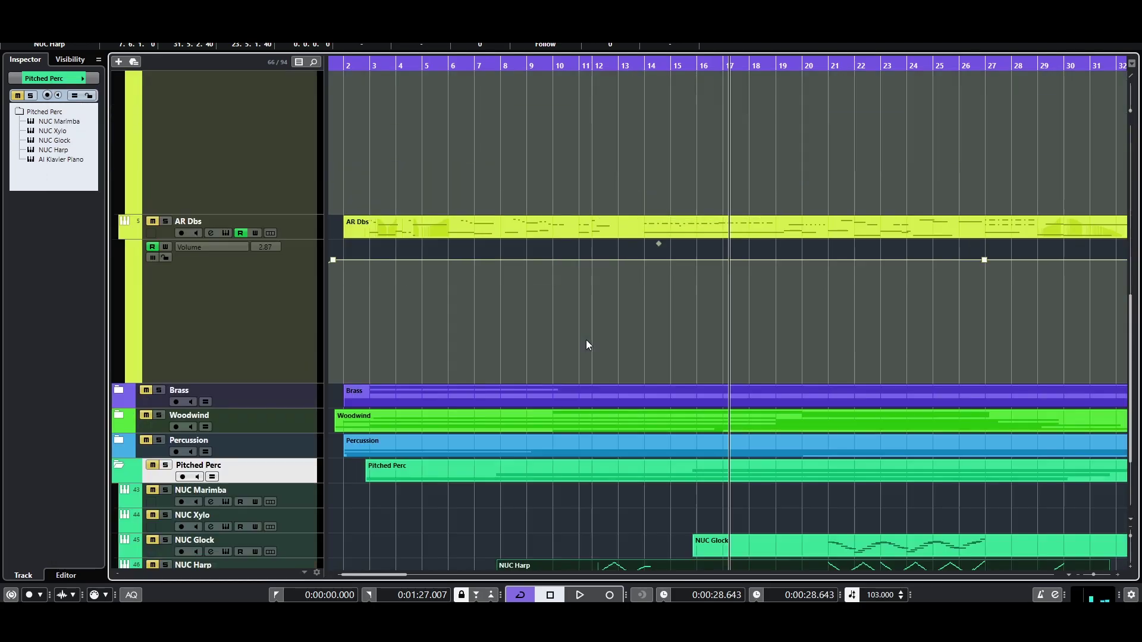
key("F3")
left_click_drag(580, 561, 604, 562)
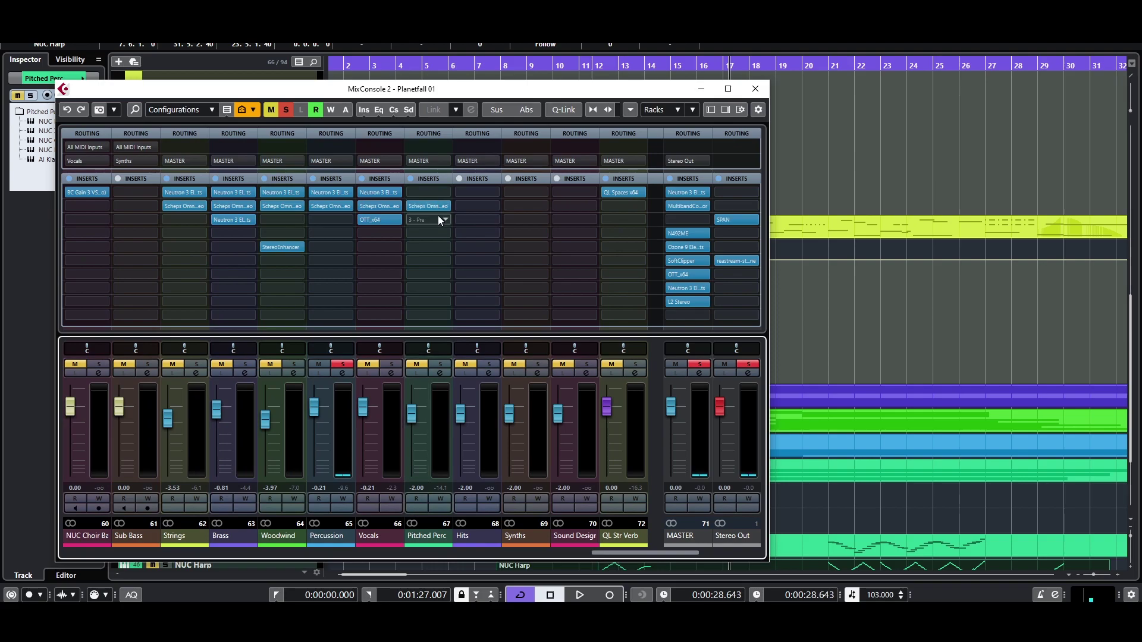
- Open the Vocals group's Neutron equalizer, inspect its 210 Hz band, isolate the 100 Hz low shelf, and move the window clear of the channels
left_click(377, 193)
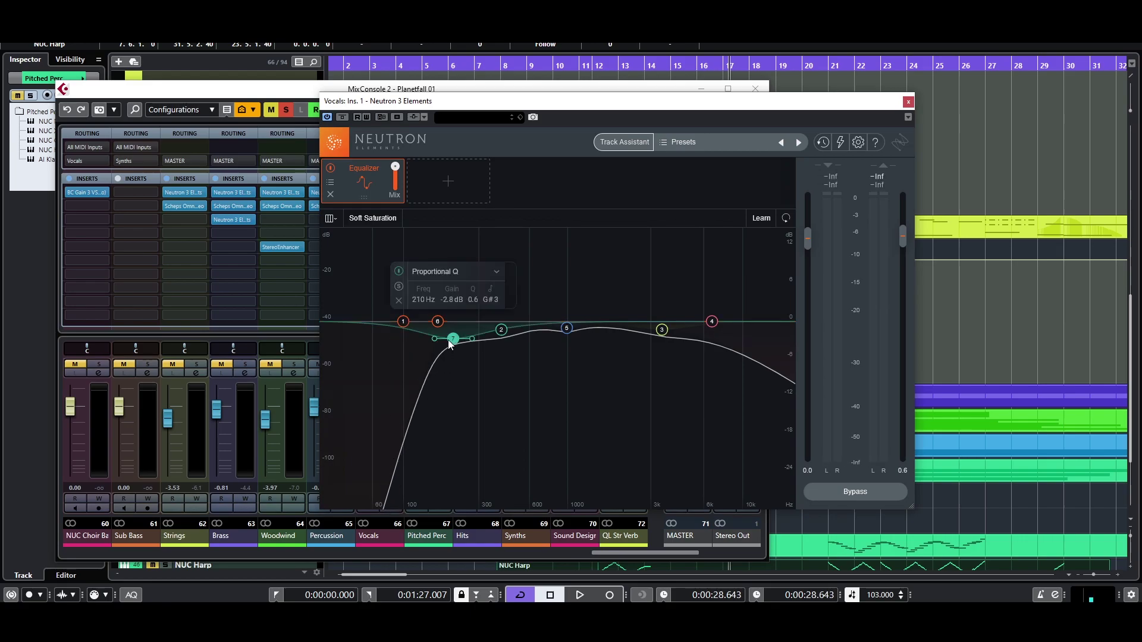
left_click(404, 321)
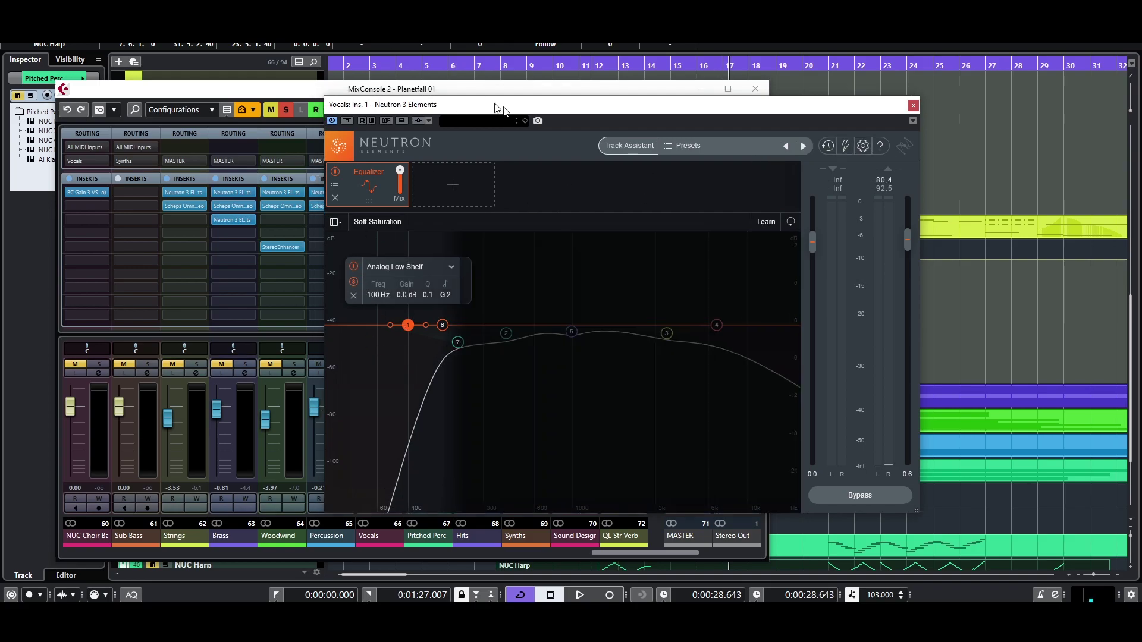
left_click_drag(491, 100, 771, 173)
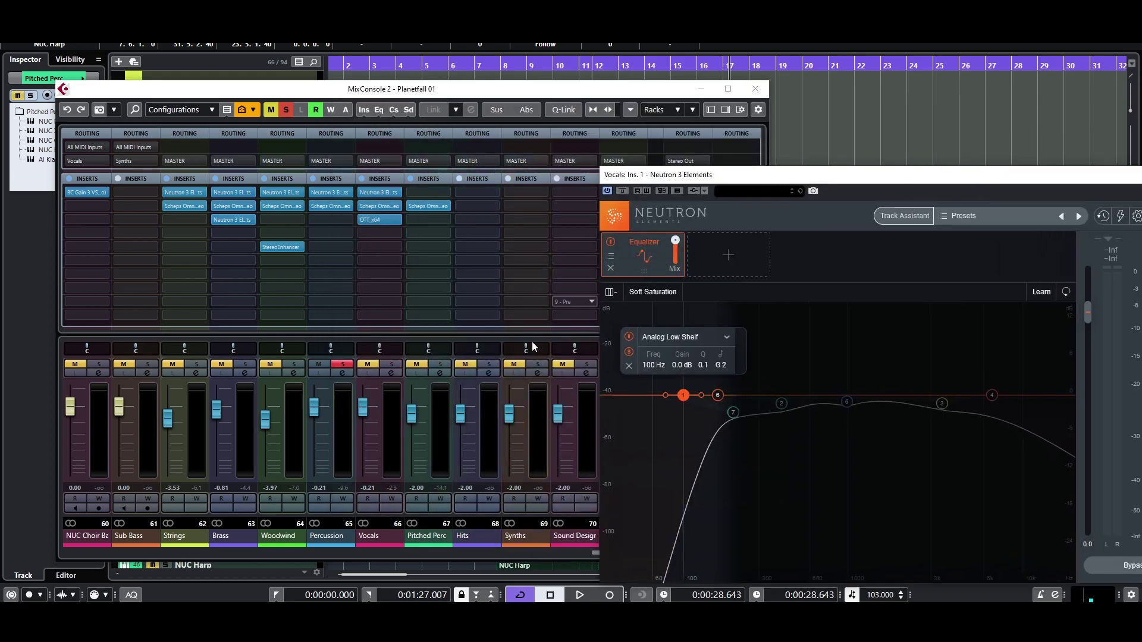
- Solo Vocals instead of Percussion and play from around bar 7 with the Neutron window repositioned over the project
left_click(350, 365)
left_click(393, 365)
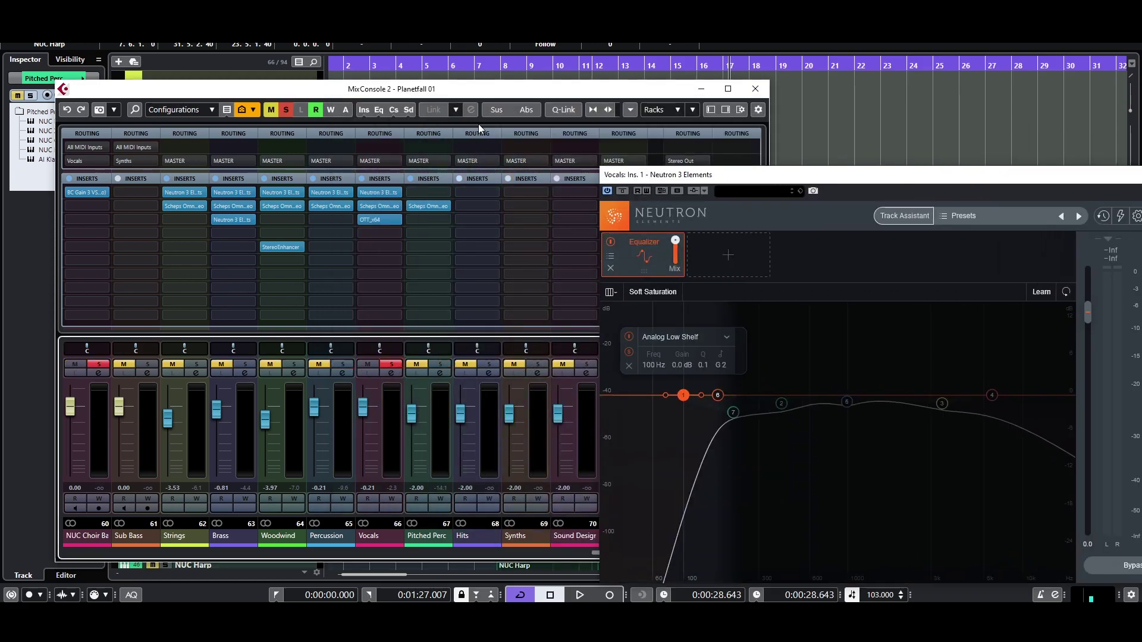
left_click(481, 64)
left_click_drag(730, 187, 458, 107)
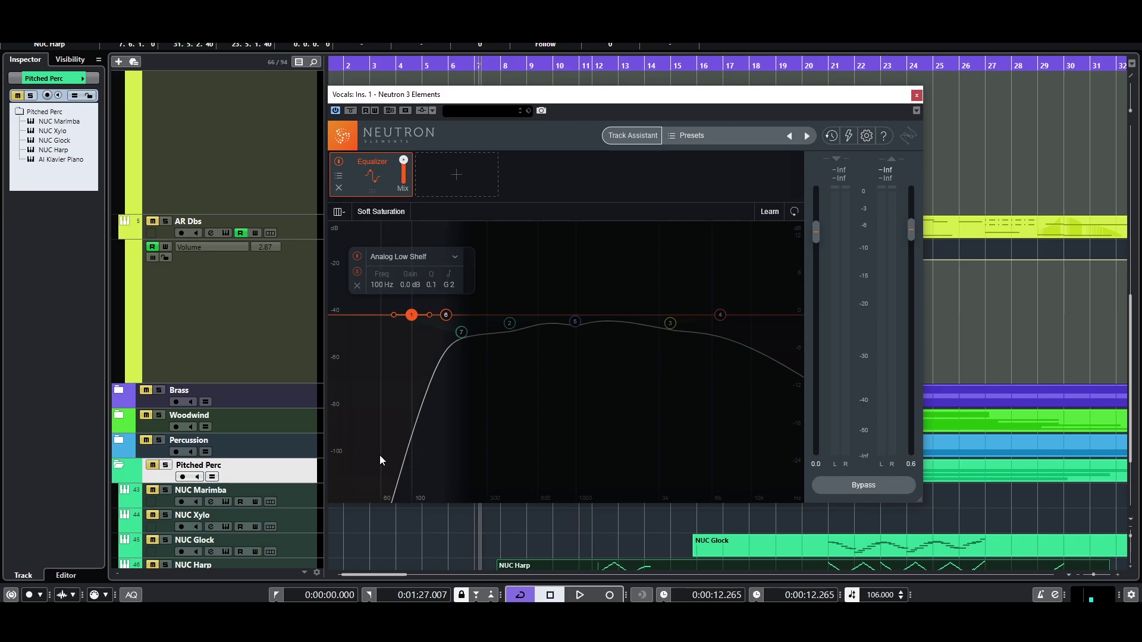
key("space")
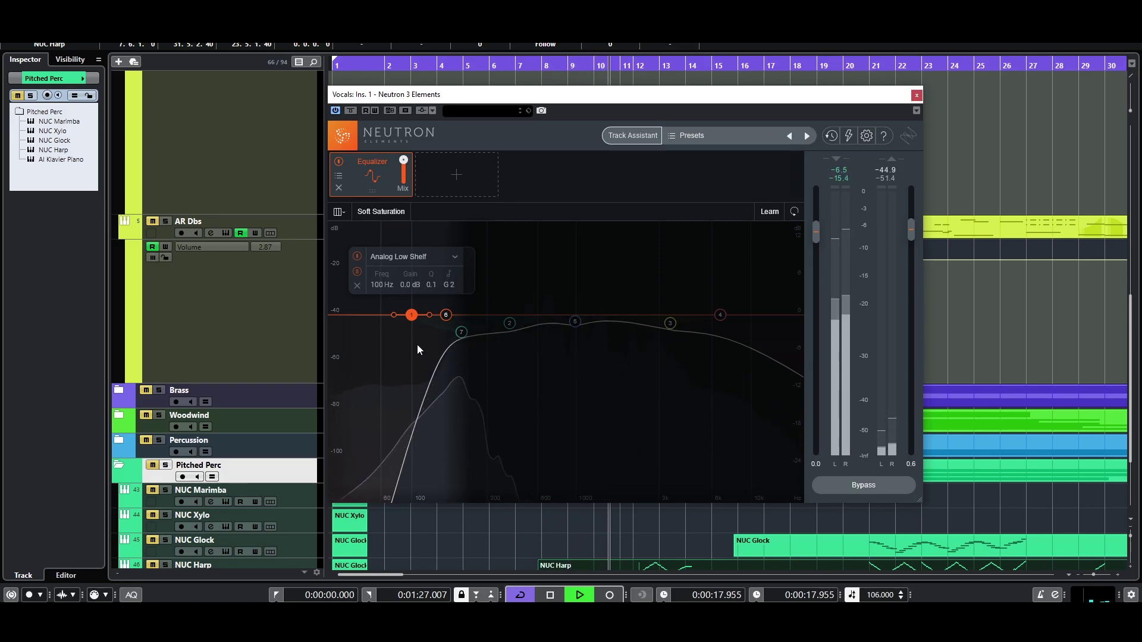
- Turn off the isolation of the 100 Hz low shelf in the Vocals Neutron, replay briefly, and stop
key("space")
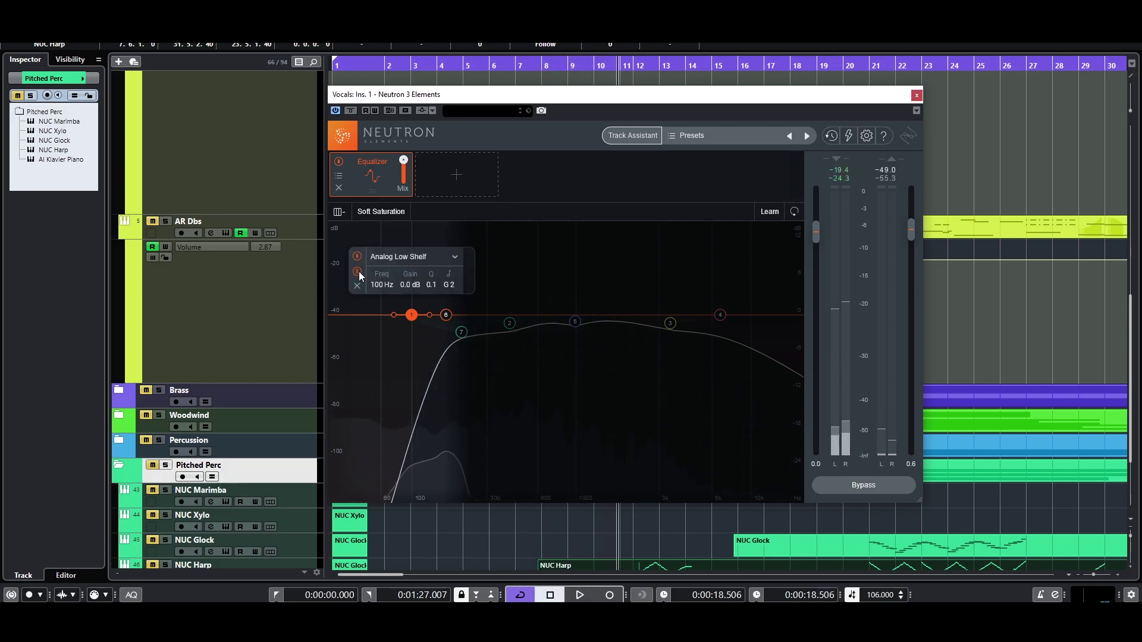
key("space")
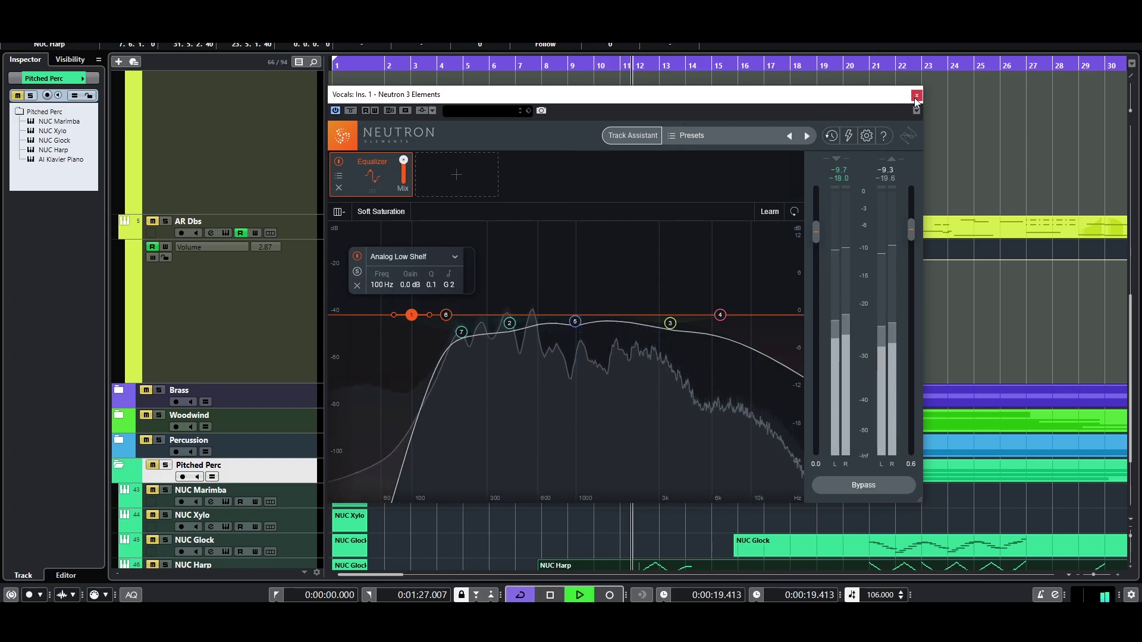
key("space")
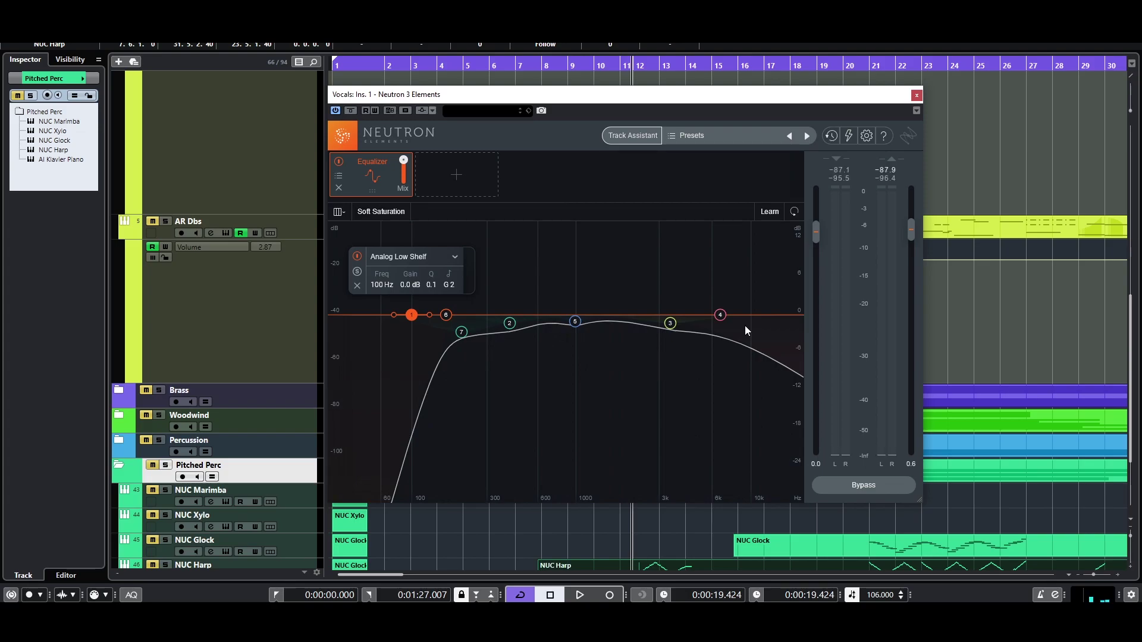
- Reopen MixConsole 2 with Neutron moved clear, examine the Vocals group's Scheps Omni Channel during playback, and close that plug-in
key("F3")
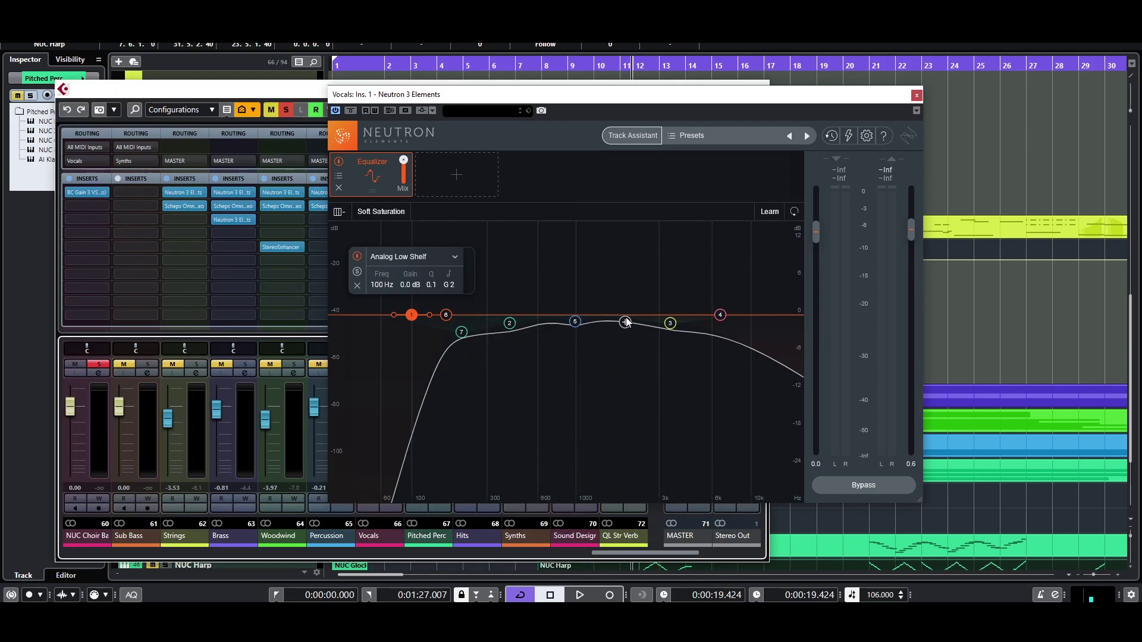
left_click_drag(594, 94, 1038, 114)
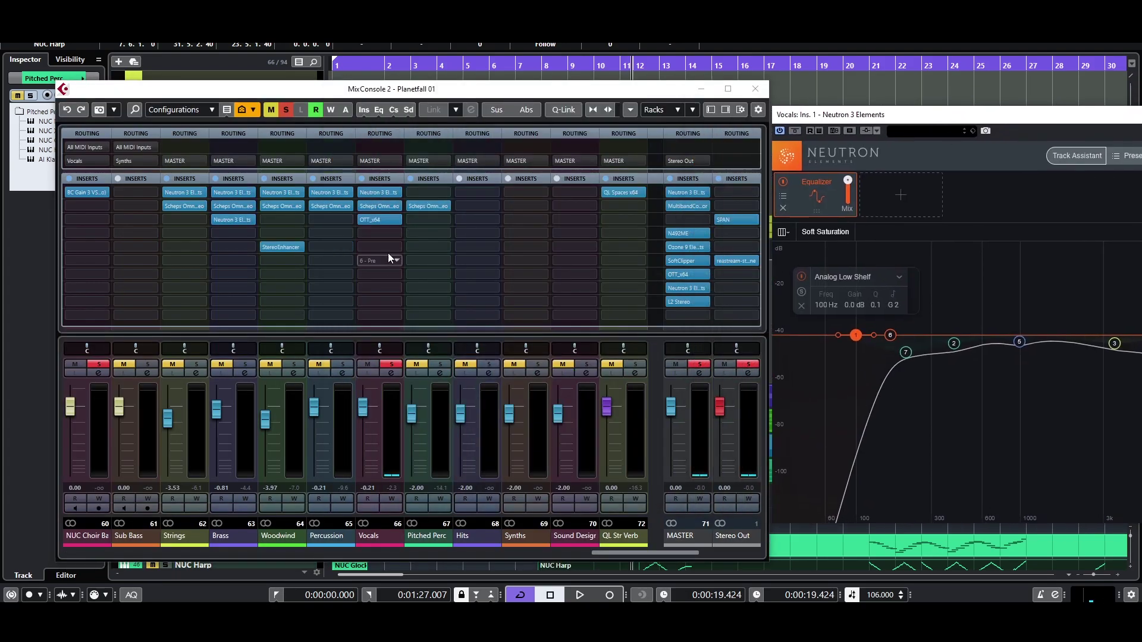
left_click(376, 207)
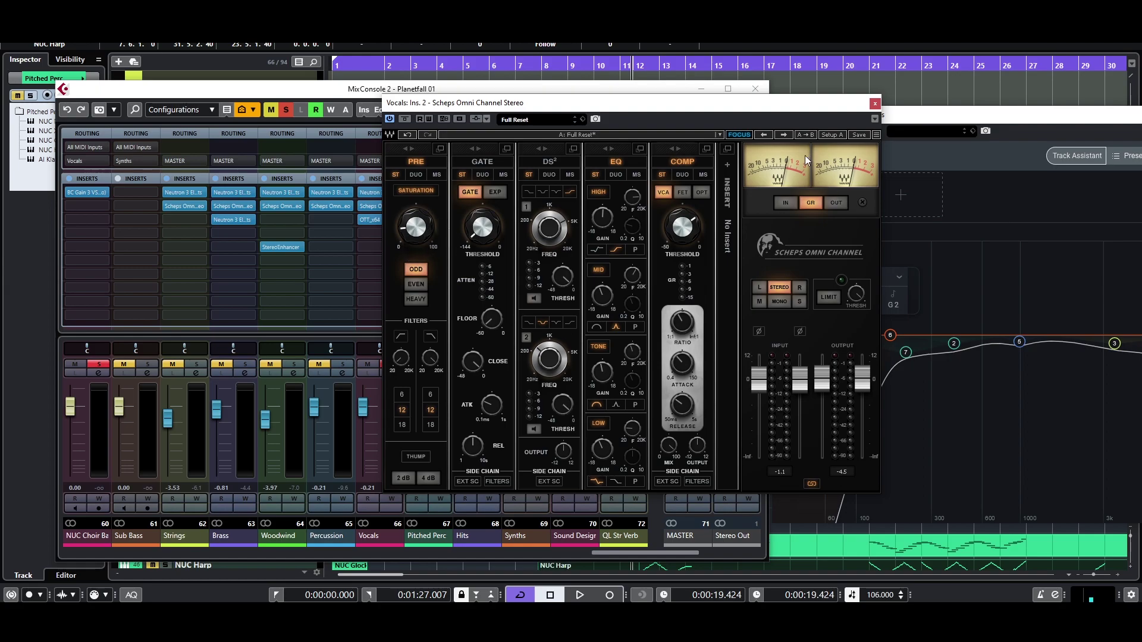
key("space")
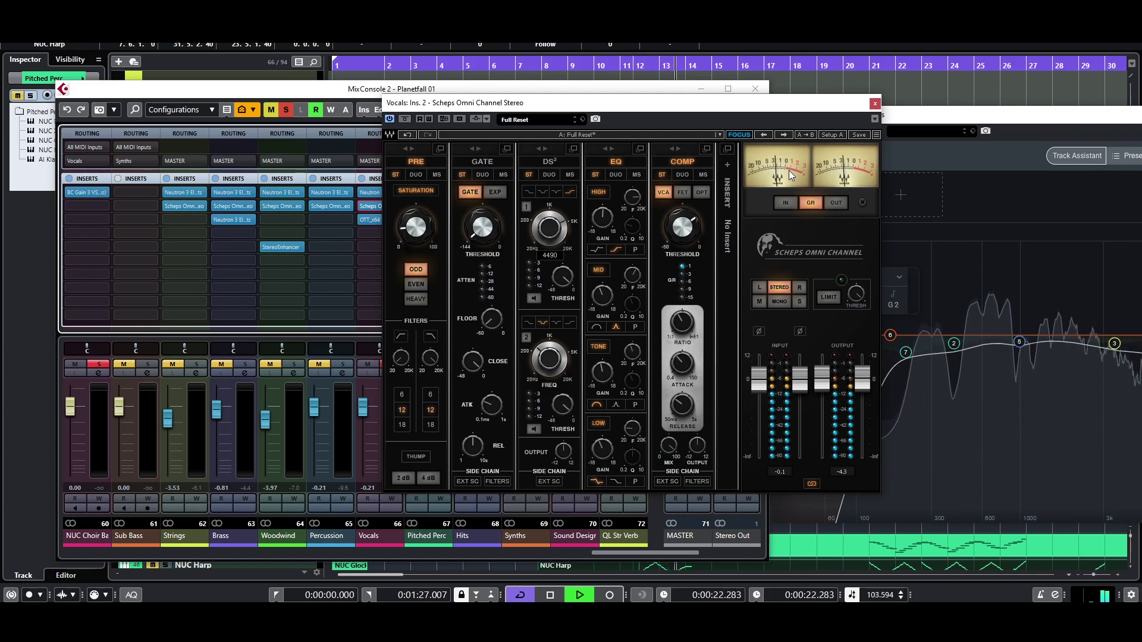
key("space")
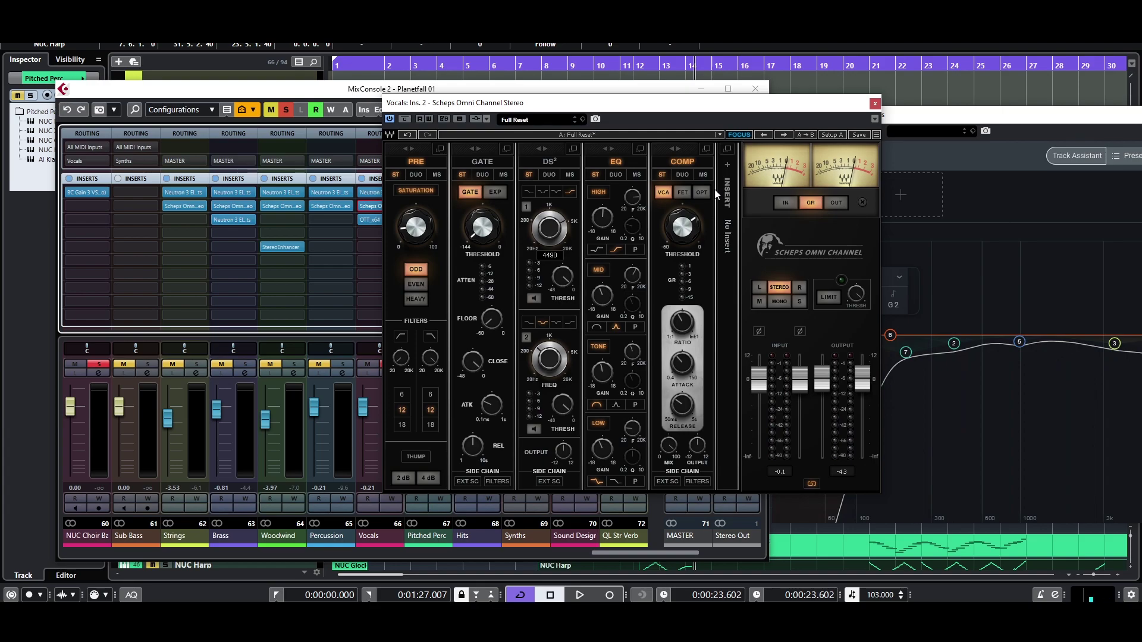
left_click(874, 104)
- Play Vocals from between bars 10 and 11, compare it with its inserts bypassed and active, and stop
mouse_move(619, 90)
left_mouse_down()
mouse_move(603, 103)
mouse_move(646, 80)
mouse_move(625, 74)
left_mouse_up()
left_click(609, 74)
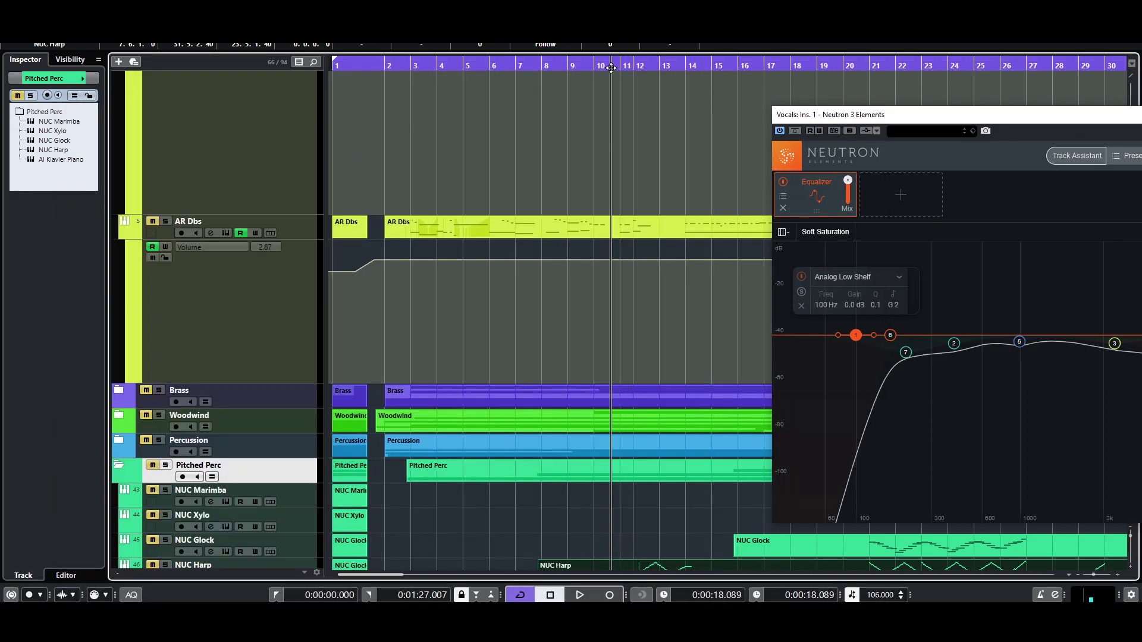
key("F3")
key("space")
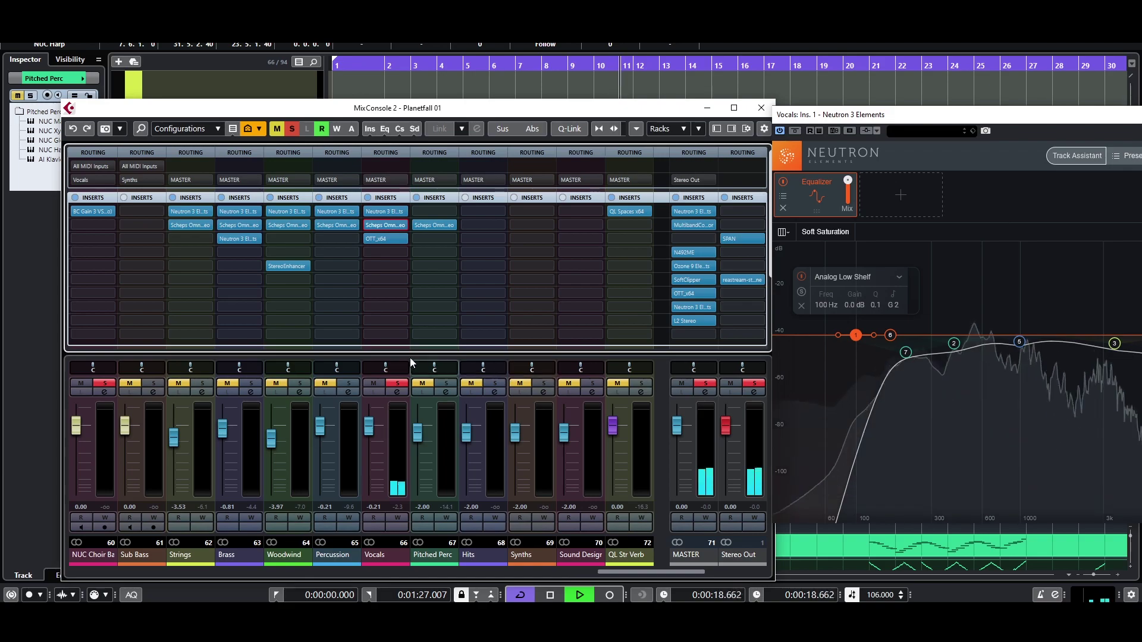
left_click(367, 197)
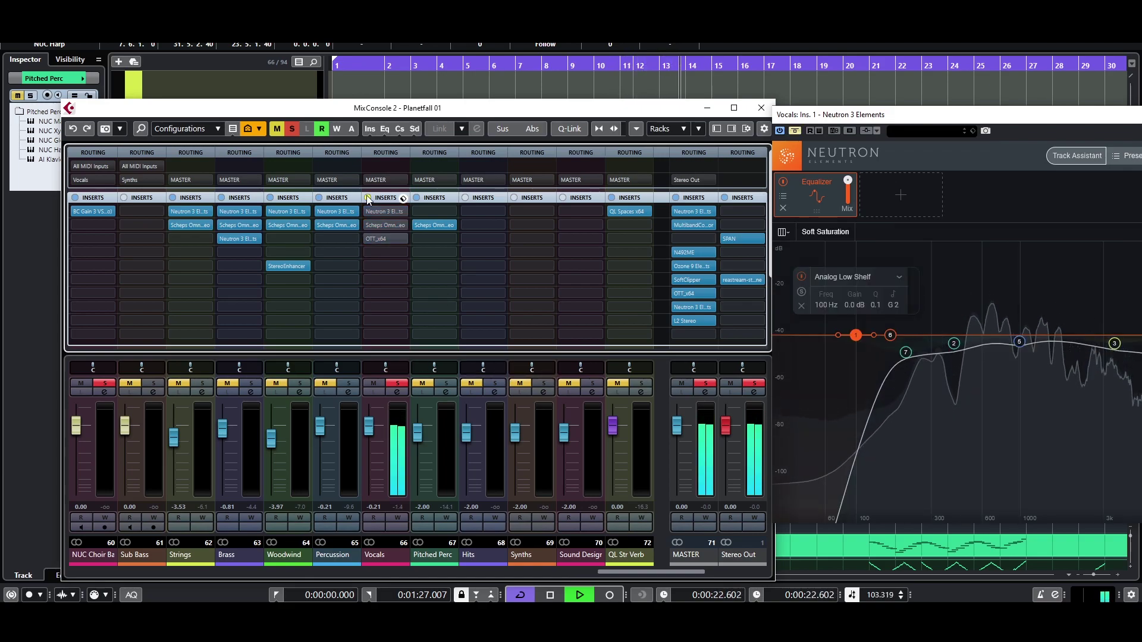
left_click(367, 197)
left_click(368, 198)
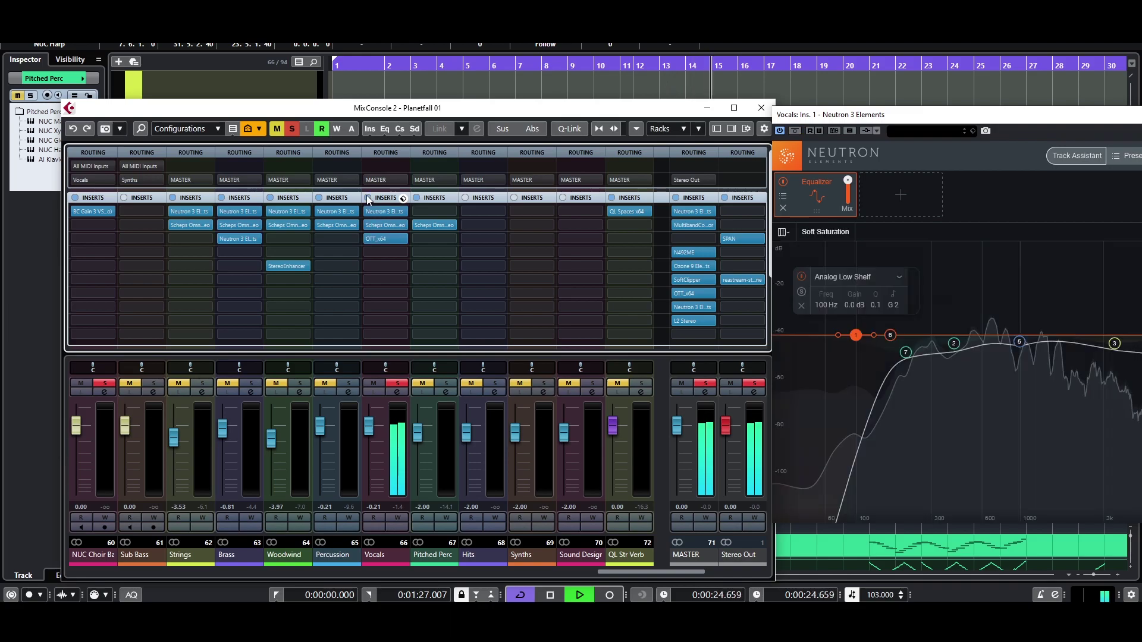
left_click(367, 197)
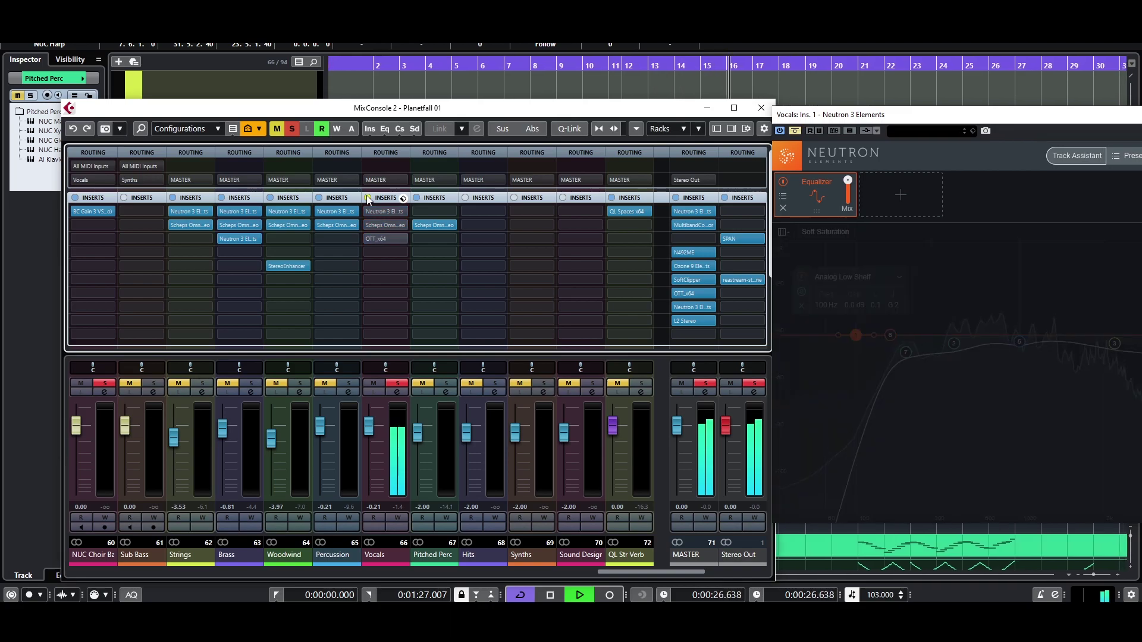
left_click(368, 197)
key("space")
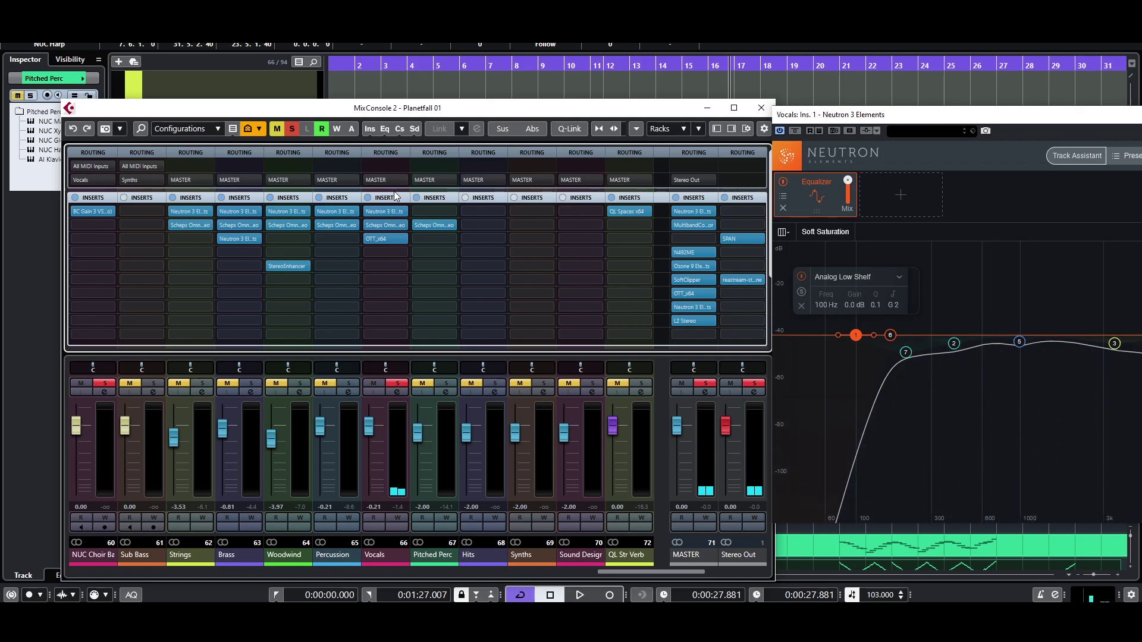
- Examine the Vocals group's OTT compressor while playing from around bar 9, then stop and close both the OTT and Neutron windows
left_click(384, 239)
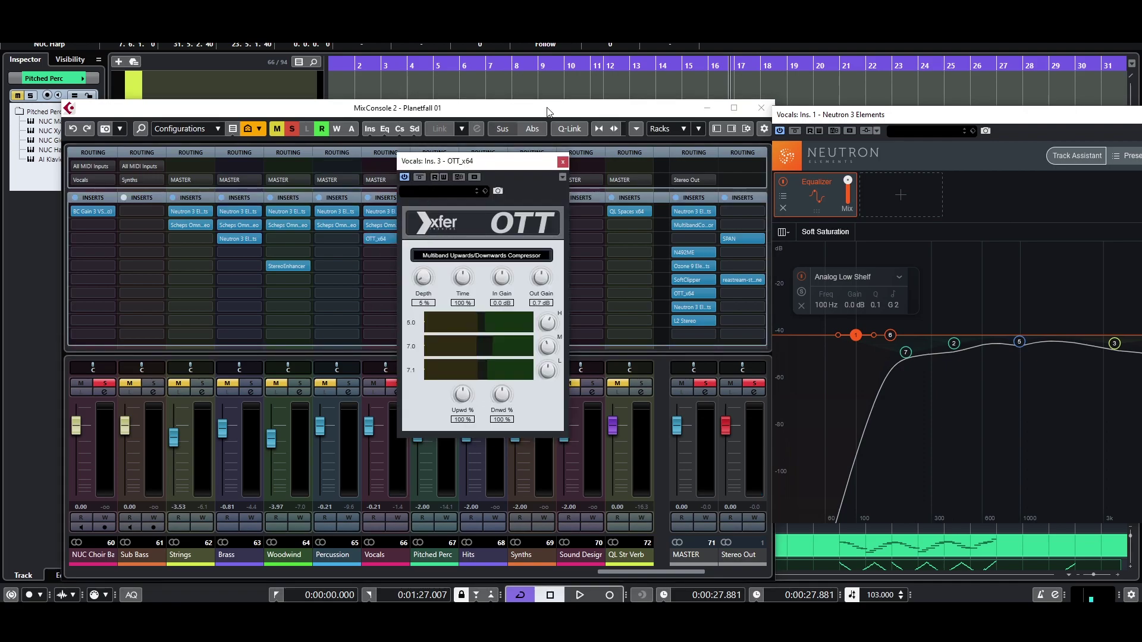
left_click_drag(660, 68, 553, 68)
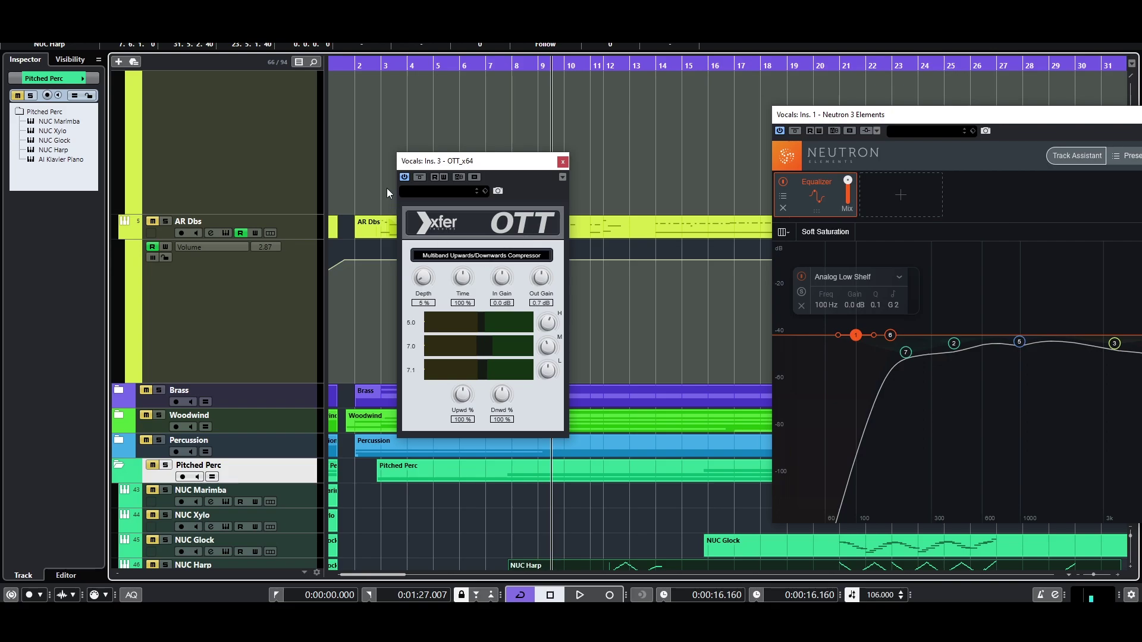
left_click(419, 178)
key("space")
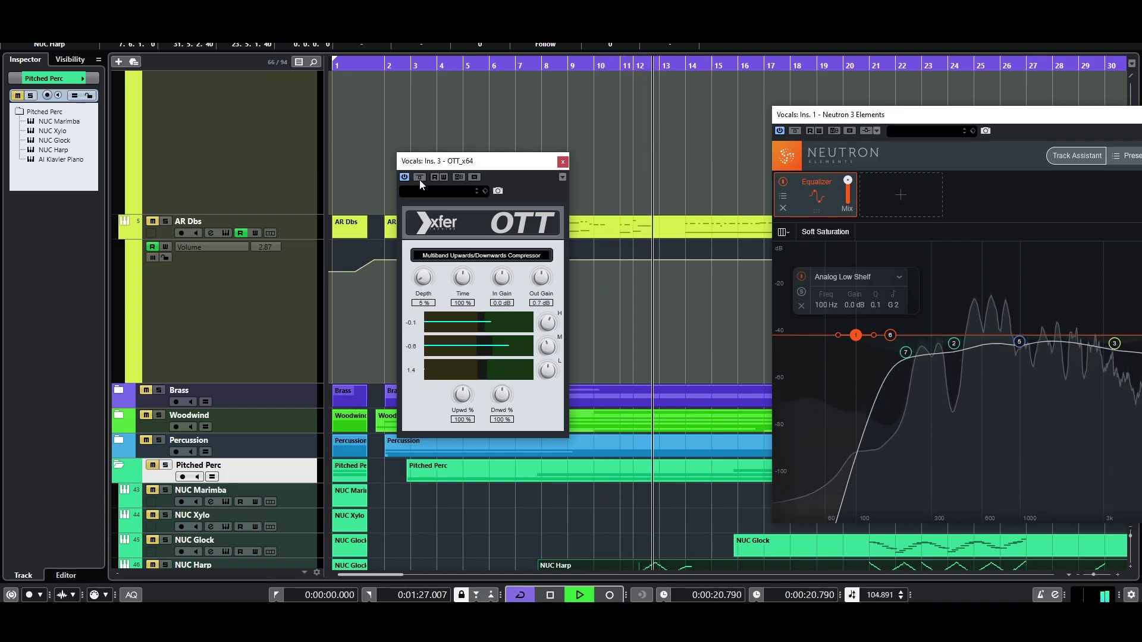
key("space")
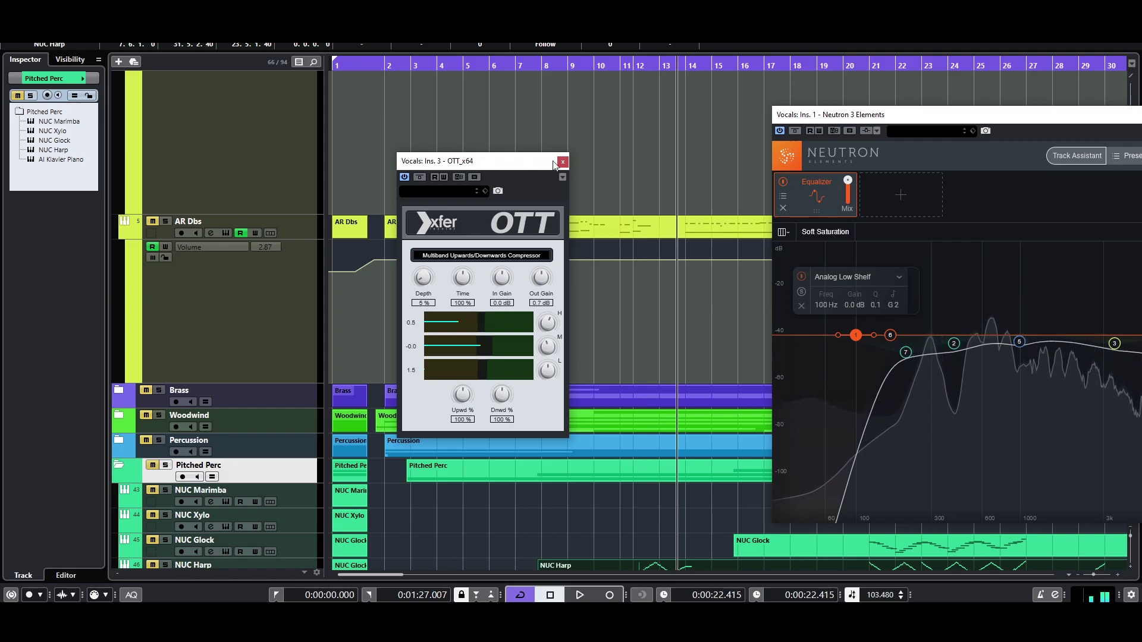
left_click(562, 161)
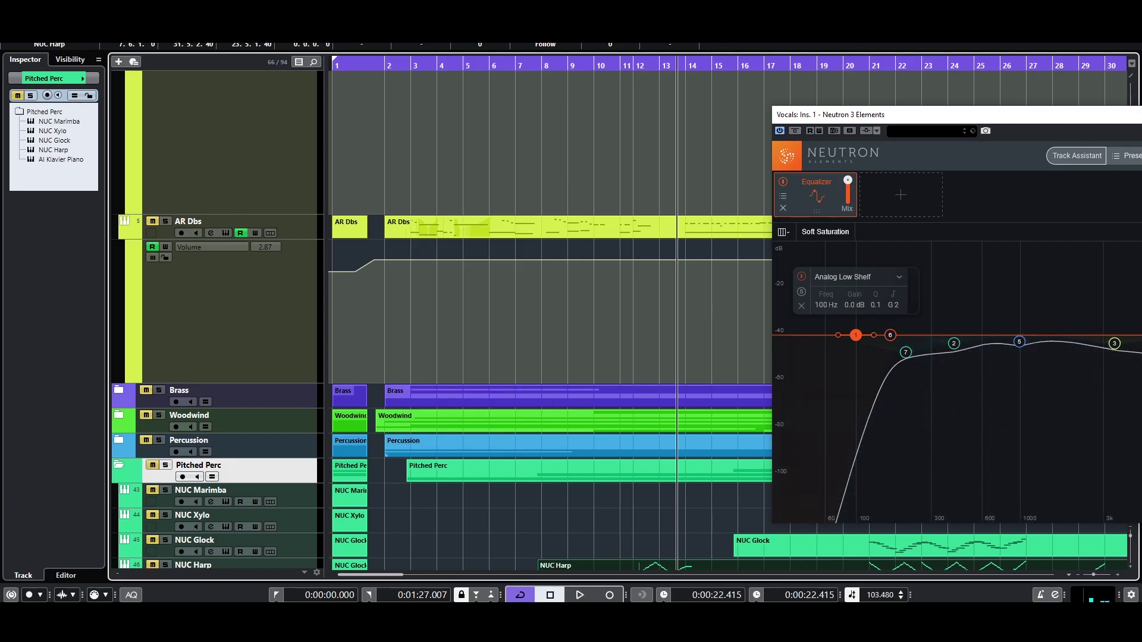
left_click(1137, 114)
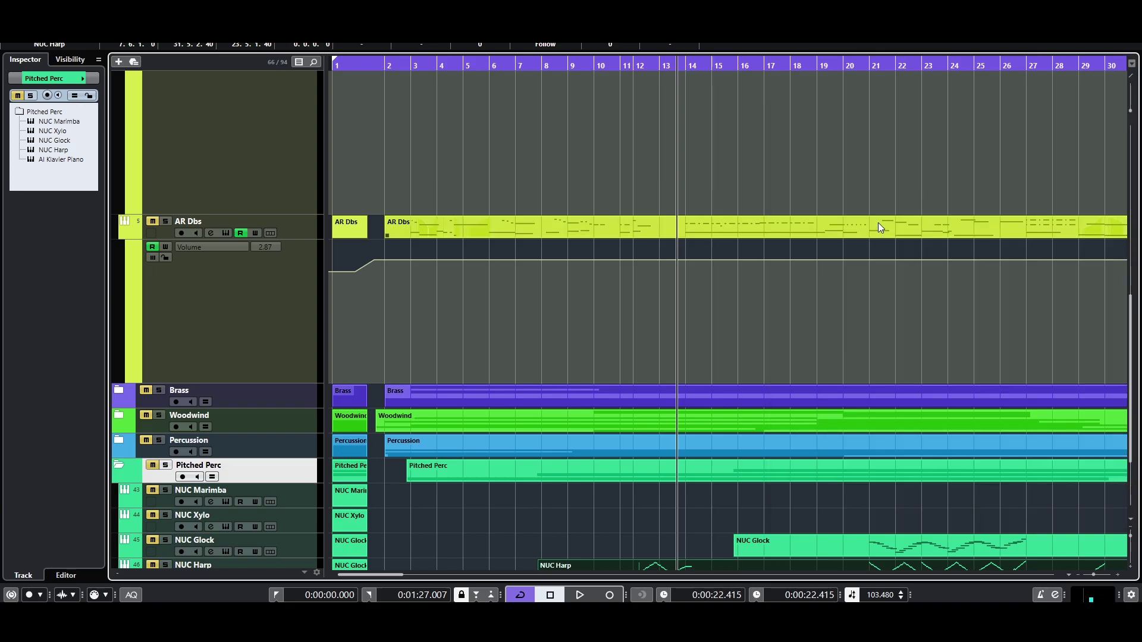
- Reopen MixConsole 2, check the Vocals group's OTT settings once more, and close the plug-in
key("F3")
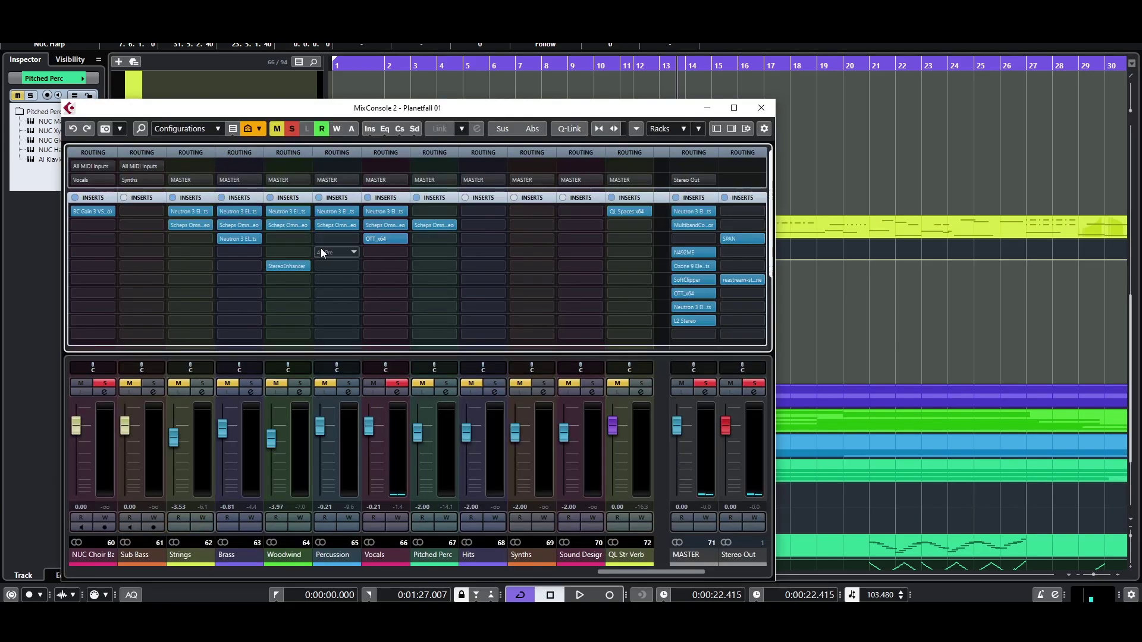
left_click(383, 240)
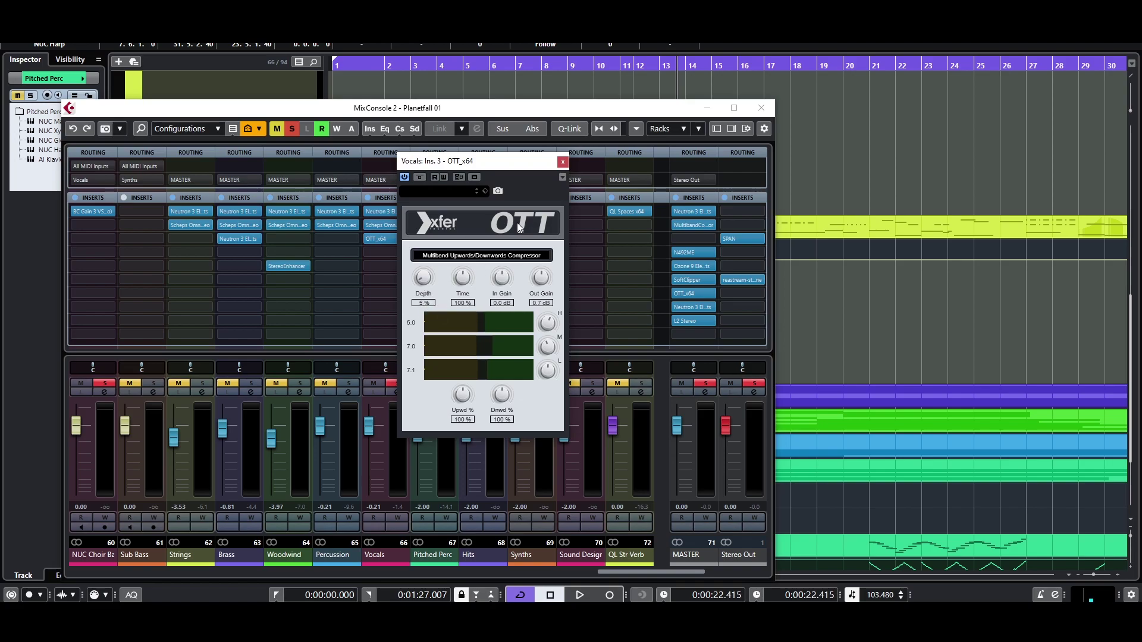
left_click(562, 162)
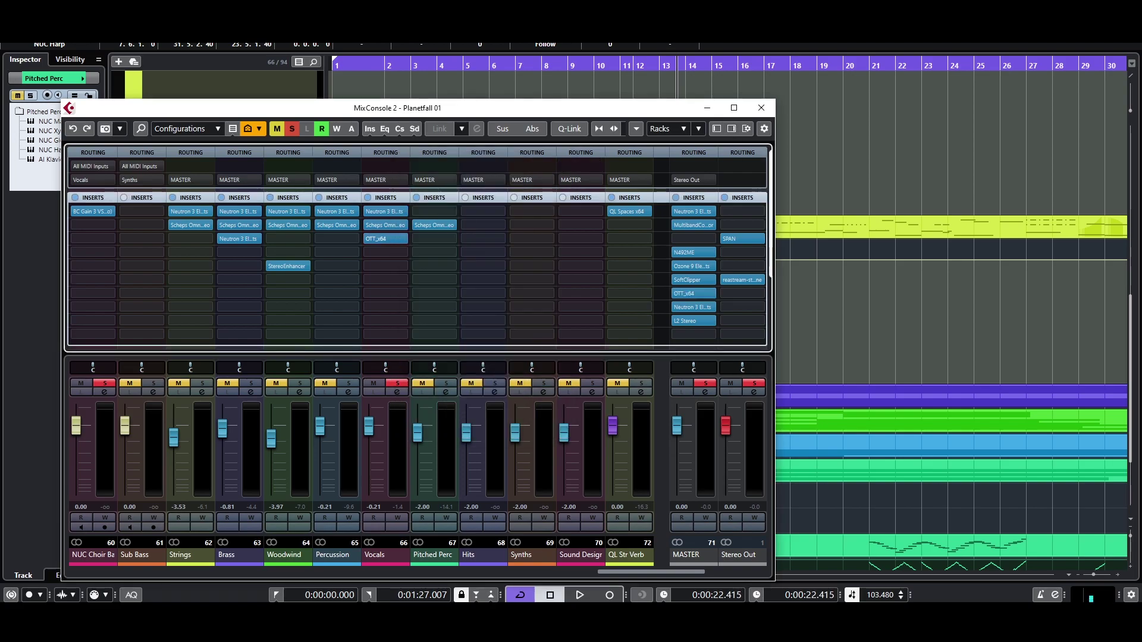
- View the reverb channels through QL Choir Verb, inspect the QL Spaces reverb on QL Str Verb, and close it
left_click_drag(676, 572, 712, 572)
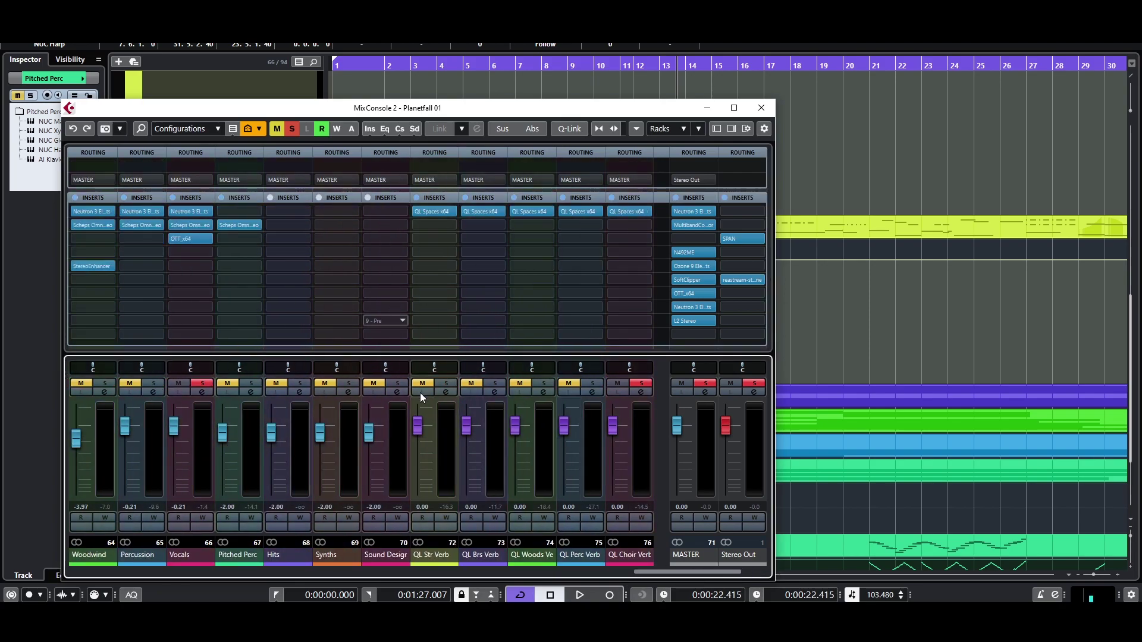
left_click(432, 211)
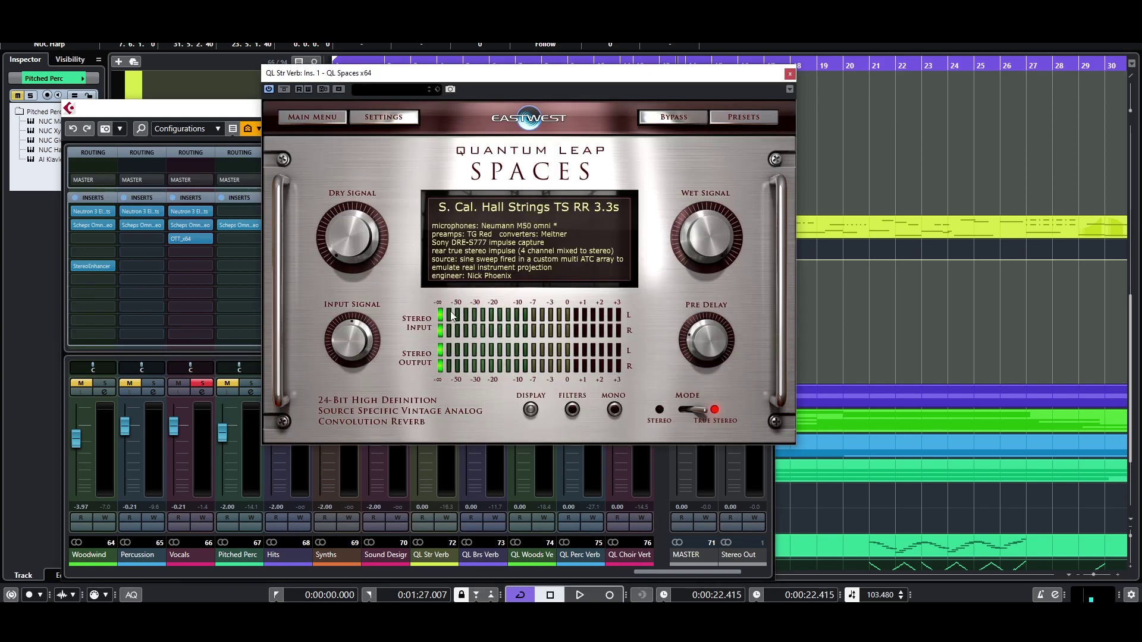
left_click(788, 74)
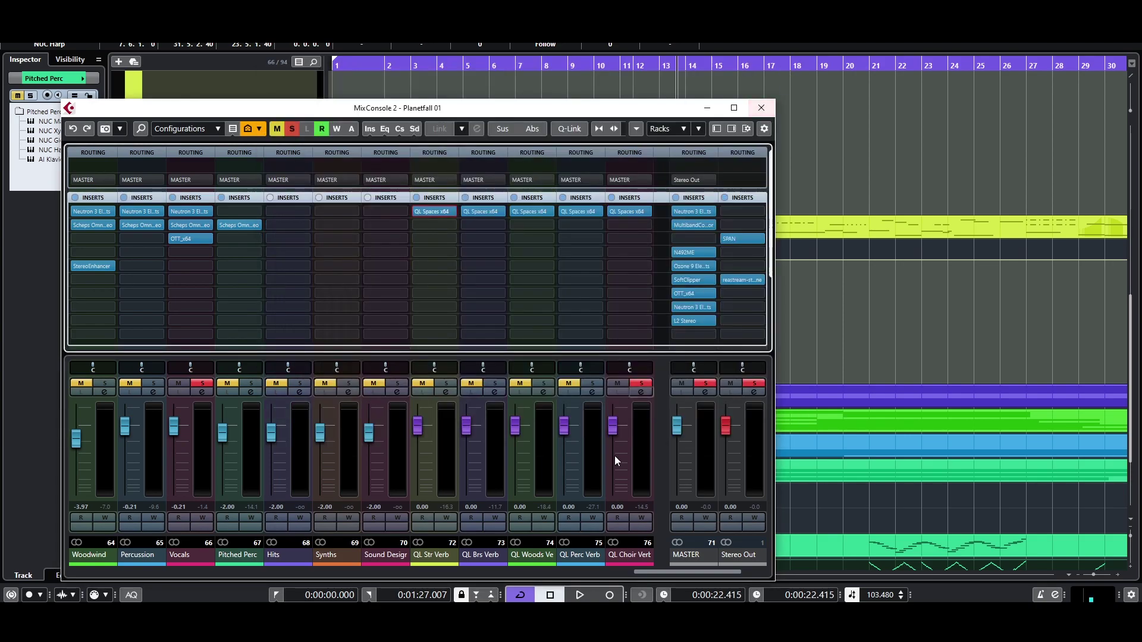
- Bring the group channels' sends into view, play from around bar 6, and solo Strings instead of Vocals
mouse_move(646, 572)
left_mouse_down()
mouse_move(679, 573)
mouse_move(379, 575)
mouse_move(636, 571)
left_mouse_up()
scroll(440, 291, "down", 3)
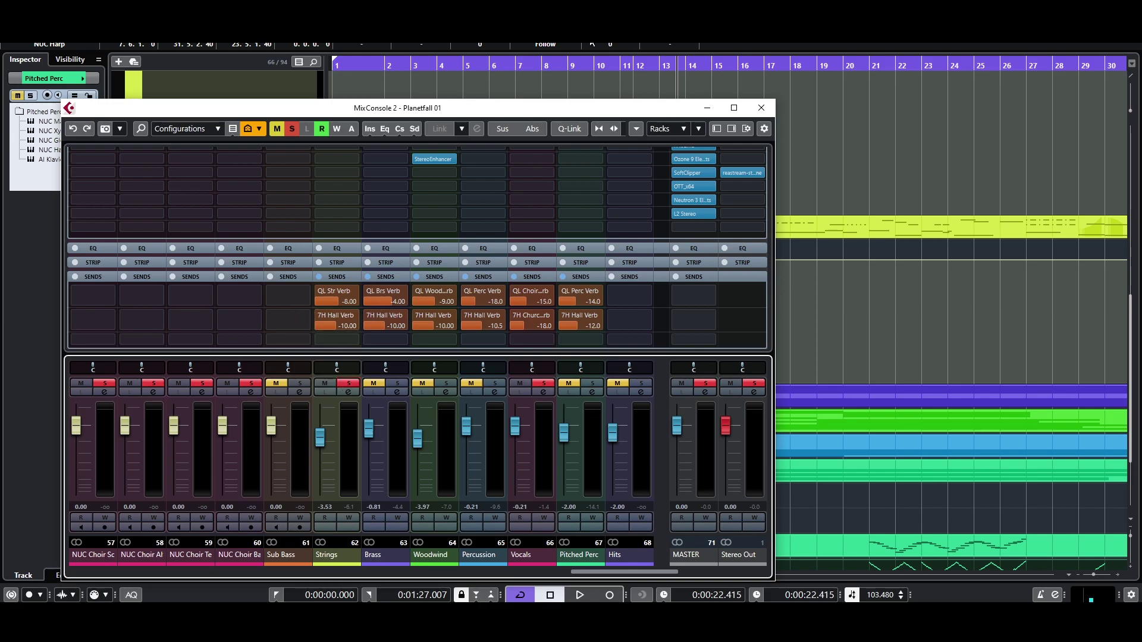
left_click(488, 62)
key("space")
key("F3")
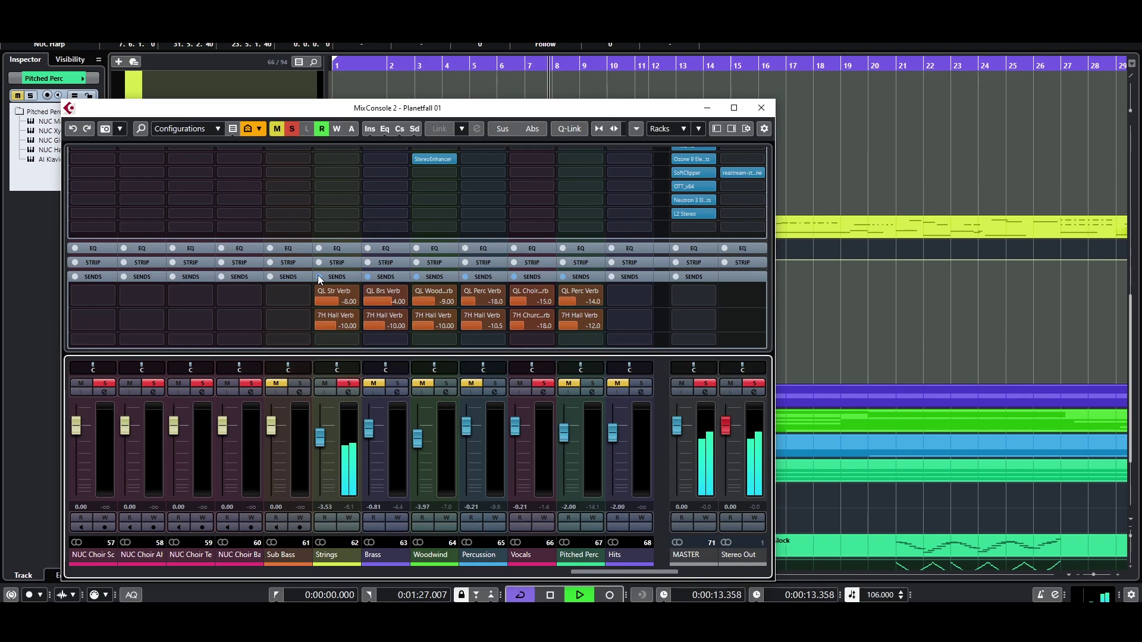
left_click(542, 383)
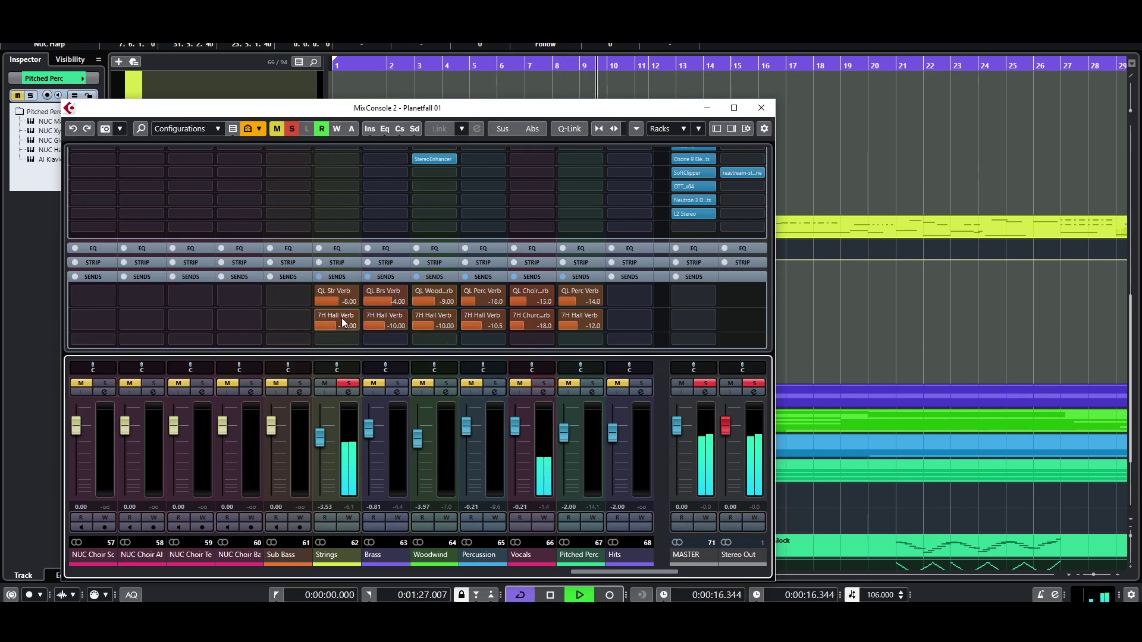
- Compare Strings with its reverb sends bypassed and active during playback, then stop and maximize MixConsole 2
left_click(320, 277)
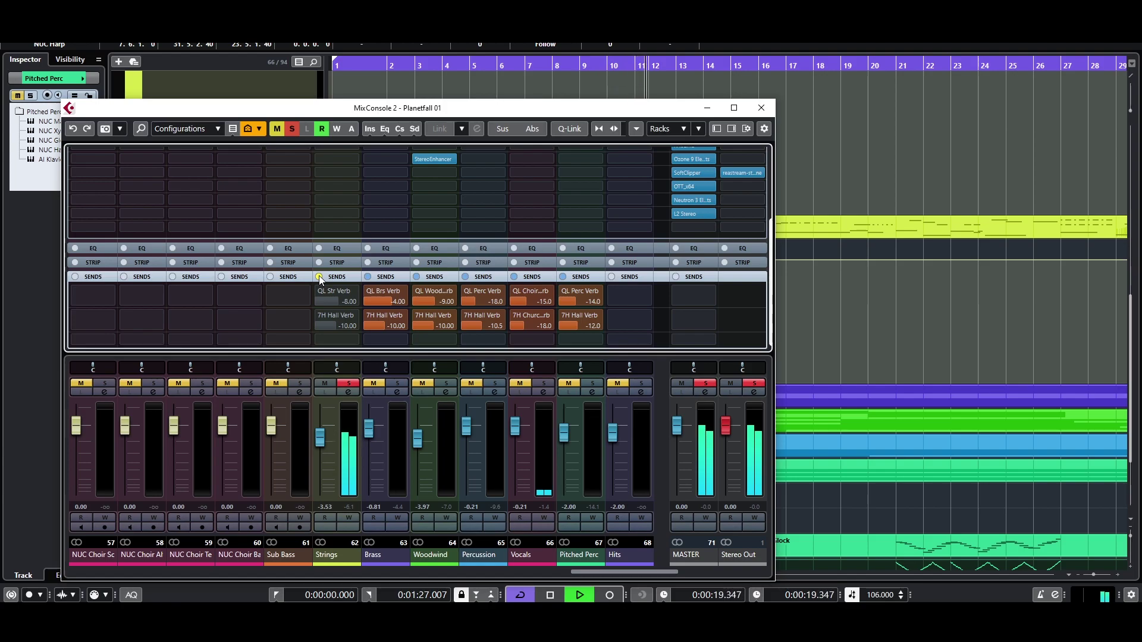
key("space")
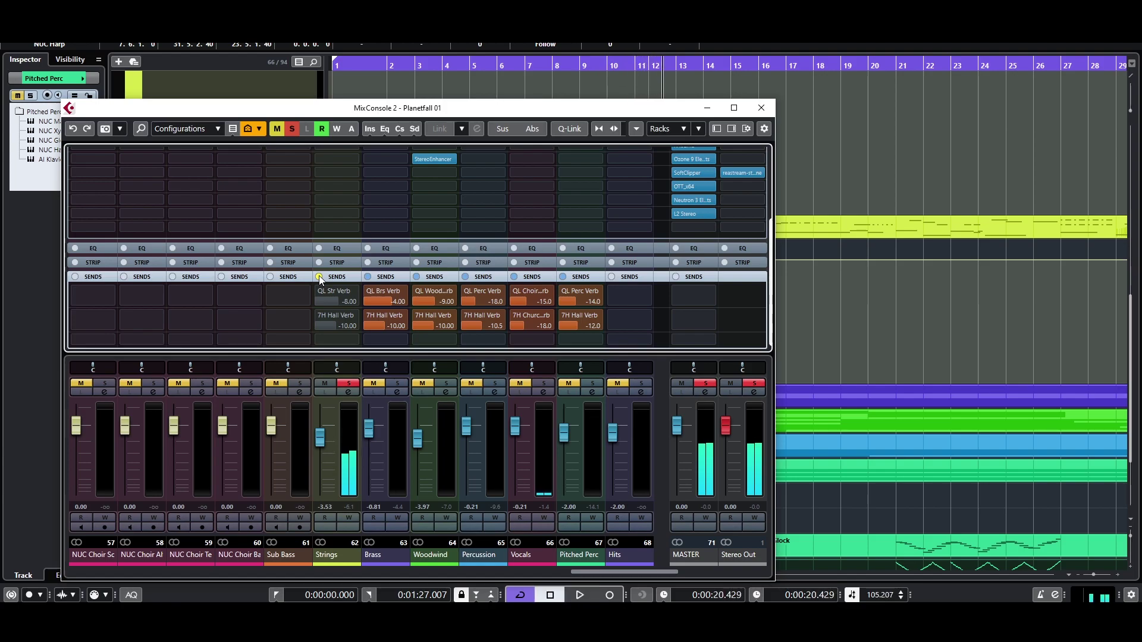
key("space")
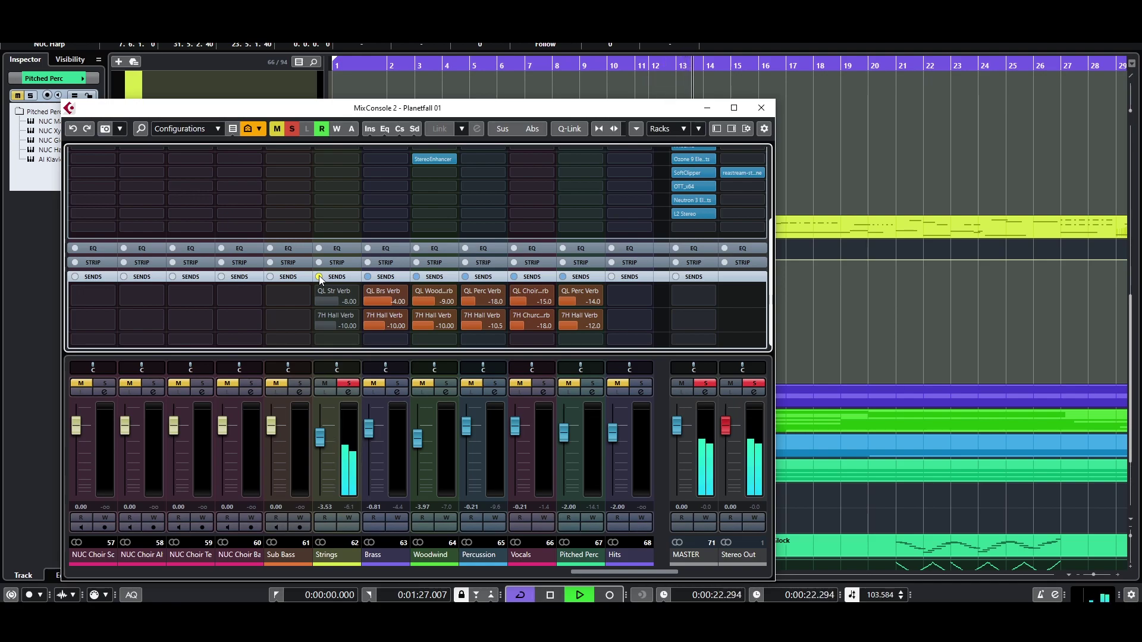
left_click(320, 277)
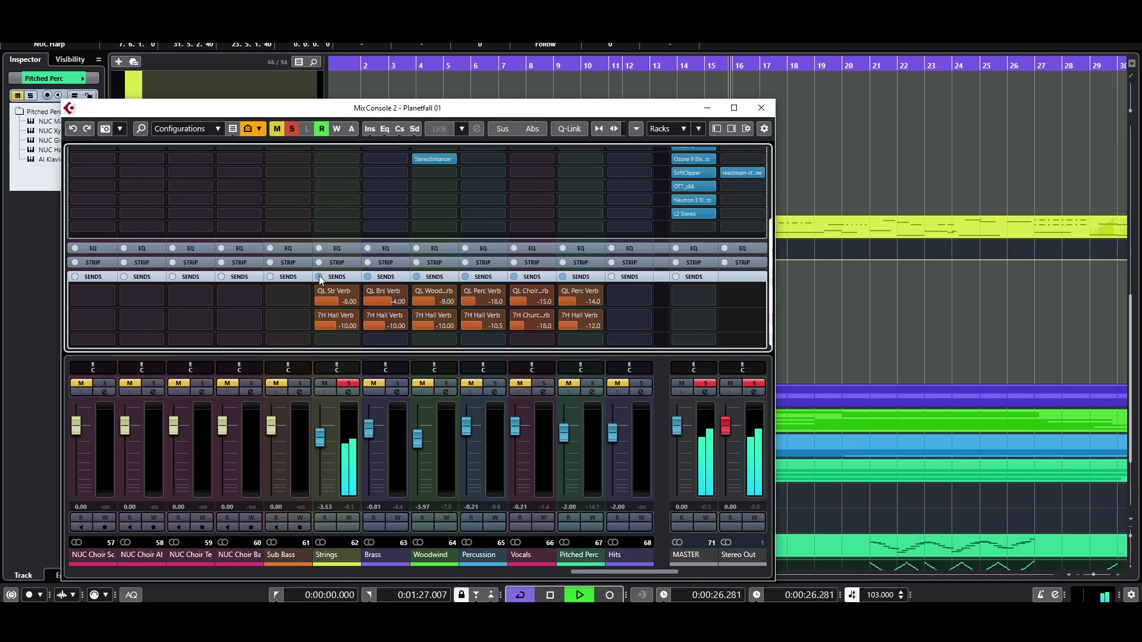
key("space")
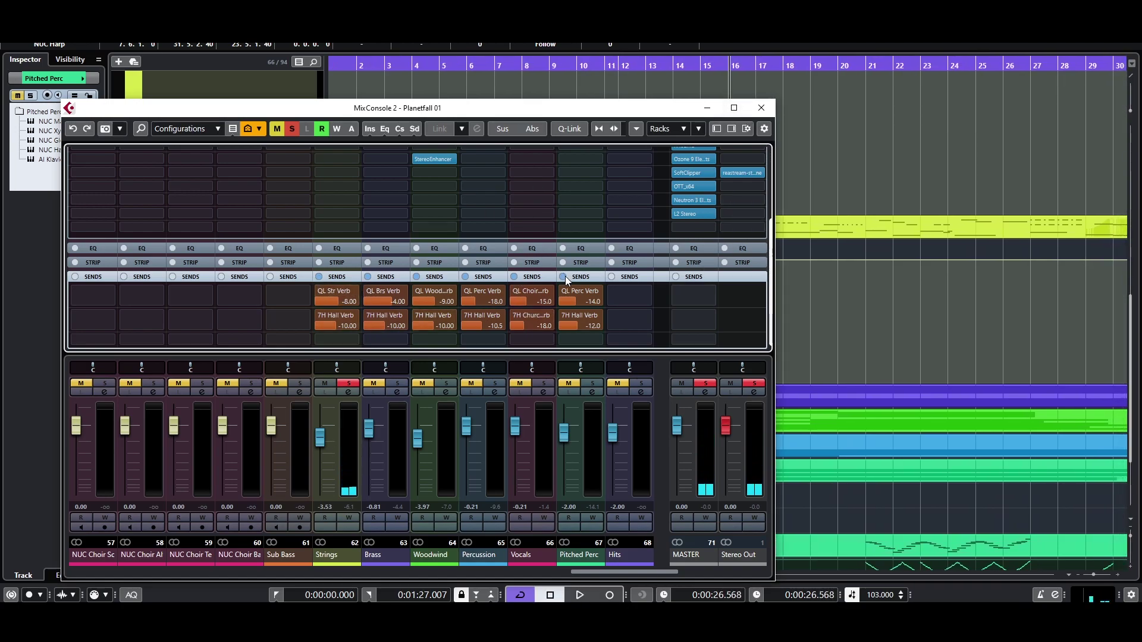
left_click(733, 107)
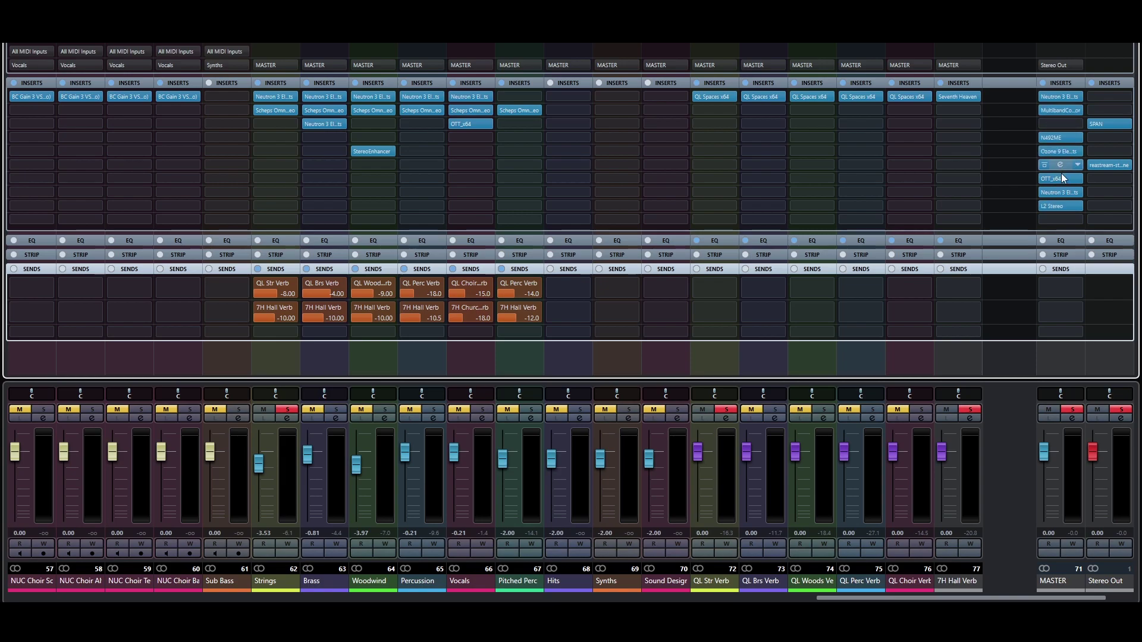
- Inspect the equalizer curve of Neutron 3 Elements on the MASTER channel, start playback, and close the plug-in
left_click(1061, 96)
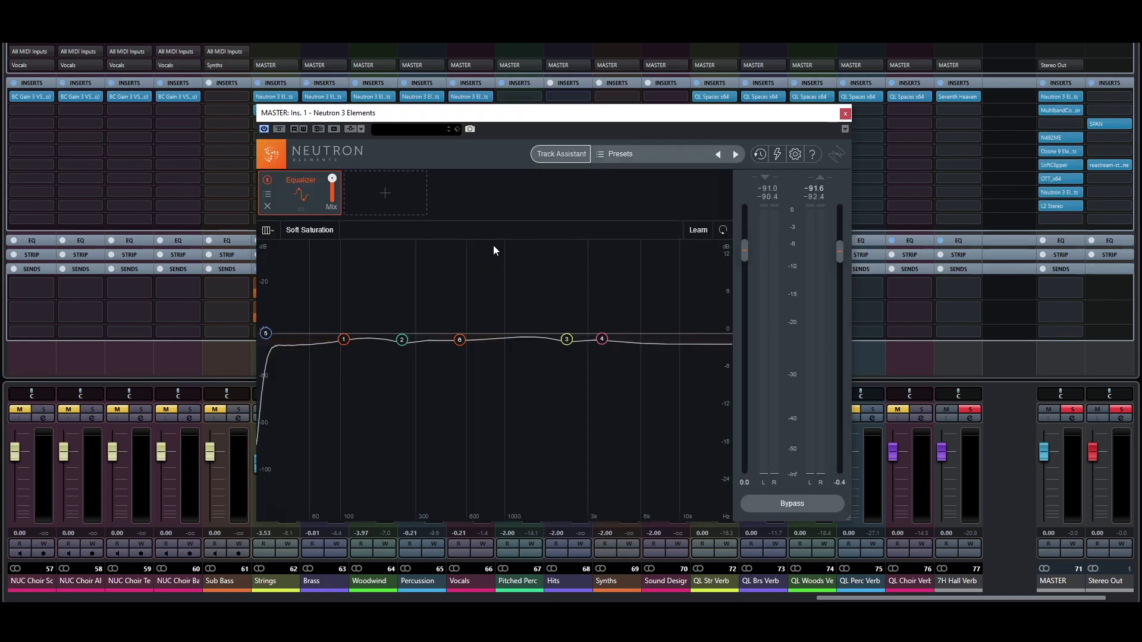
key("space")
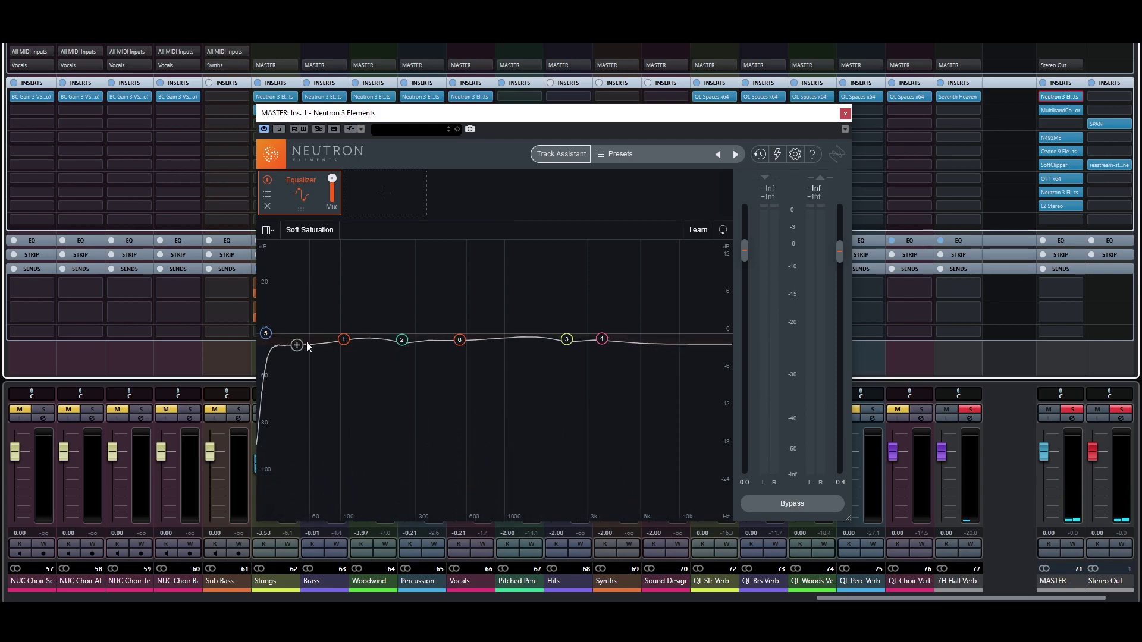
left_click(845, 114)
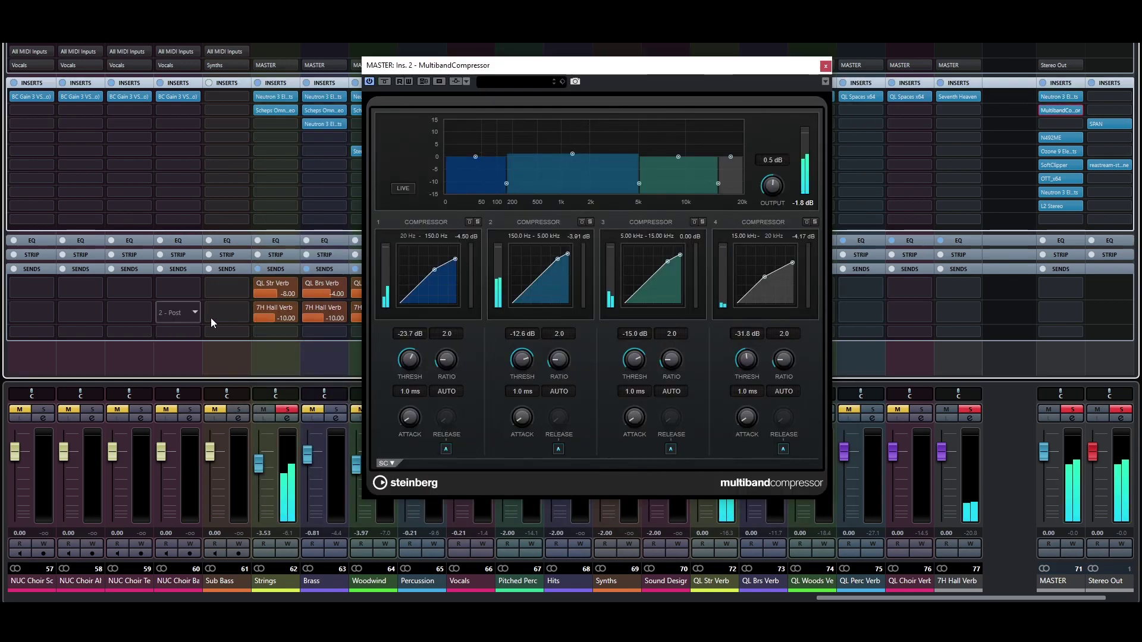
- Clear the soloed channels and compare the full mix with MASTER's MultibandCompressor bypassed and active, moving its window aside
key("alt+m")
left_click(384, 81)
left_click(385, 82)
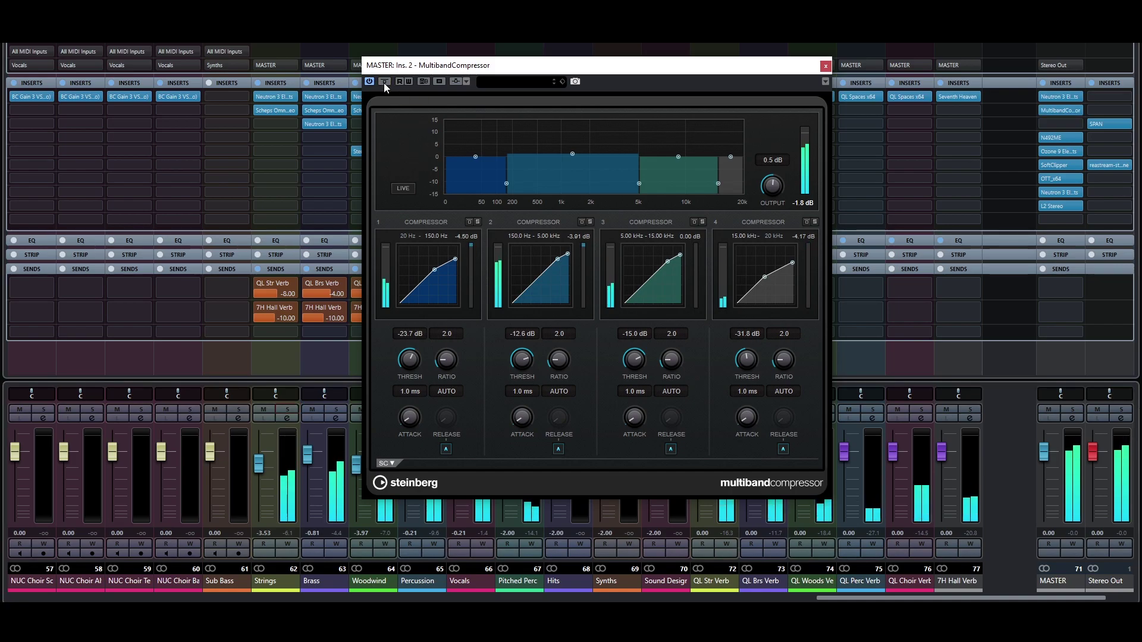
left_click_drag(420, 65, 176, 90)
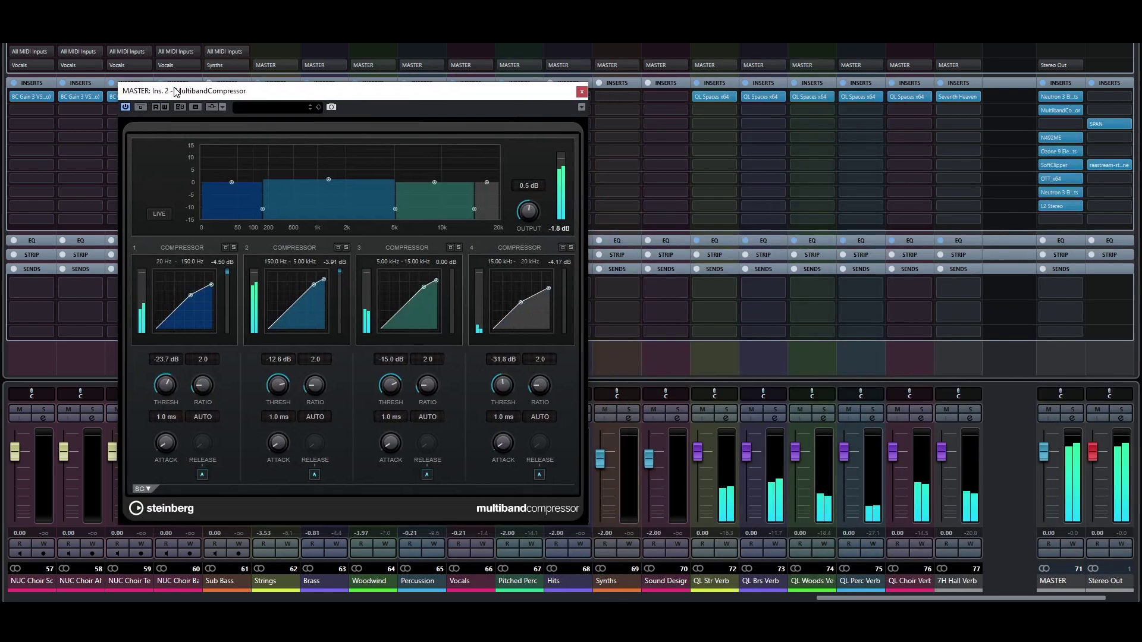
left_click(141, 109)
left_click(141, 108)
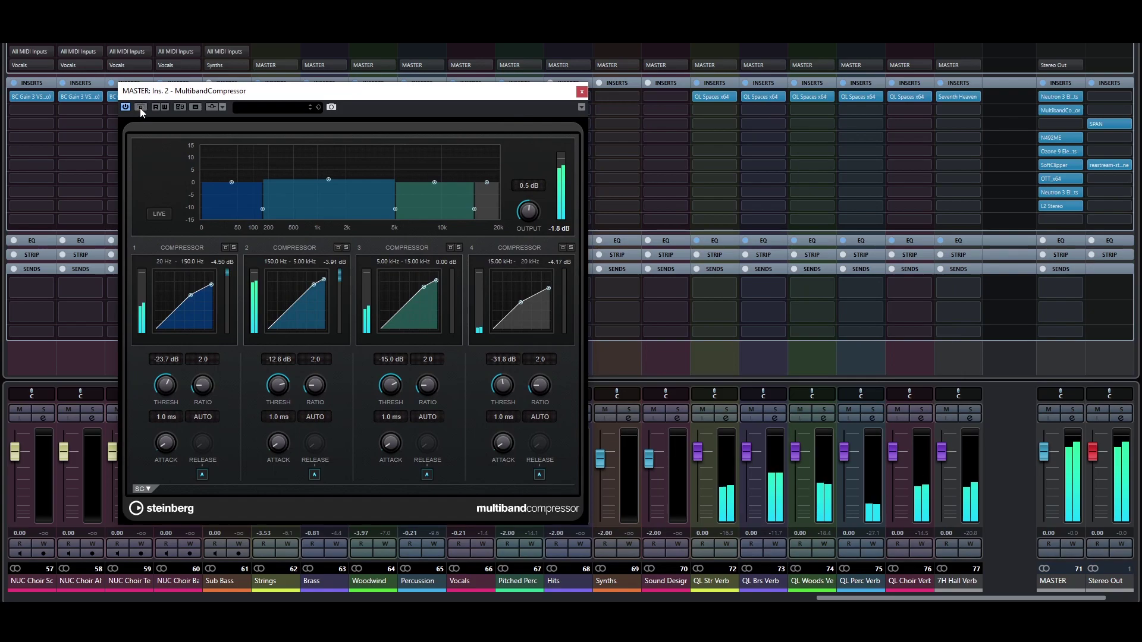
left_click(226, 263)
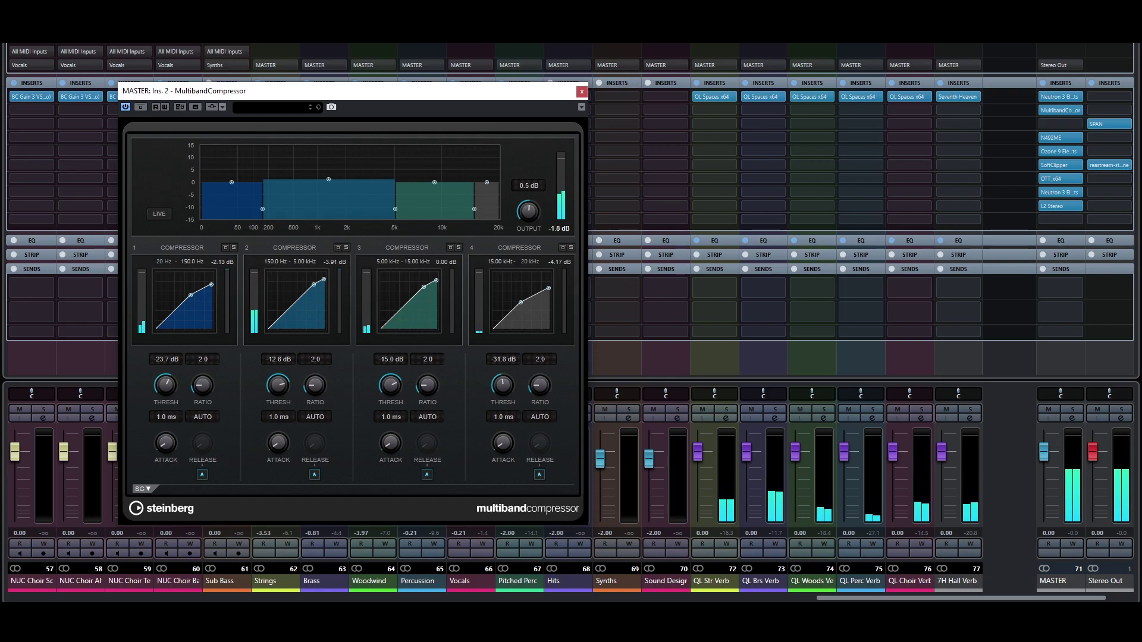
- Play the project from around bar 20, compare MASTER's MultibandCompressor bypassed and active, then stop and close the plug-in
key("F3")
left_click(553, 67)
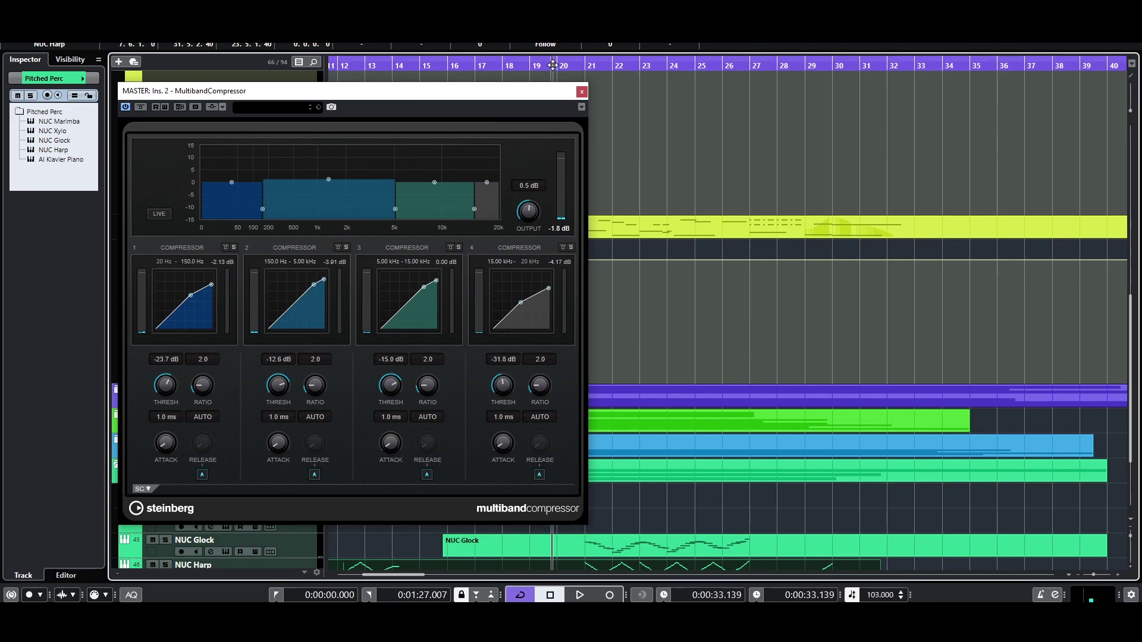
key("space")
left_click(141, 108)
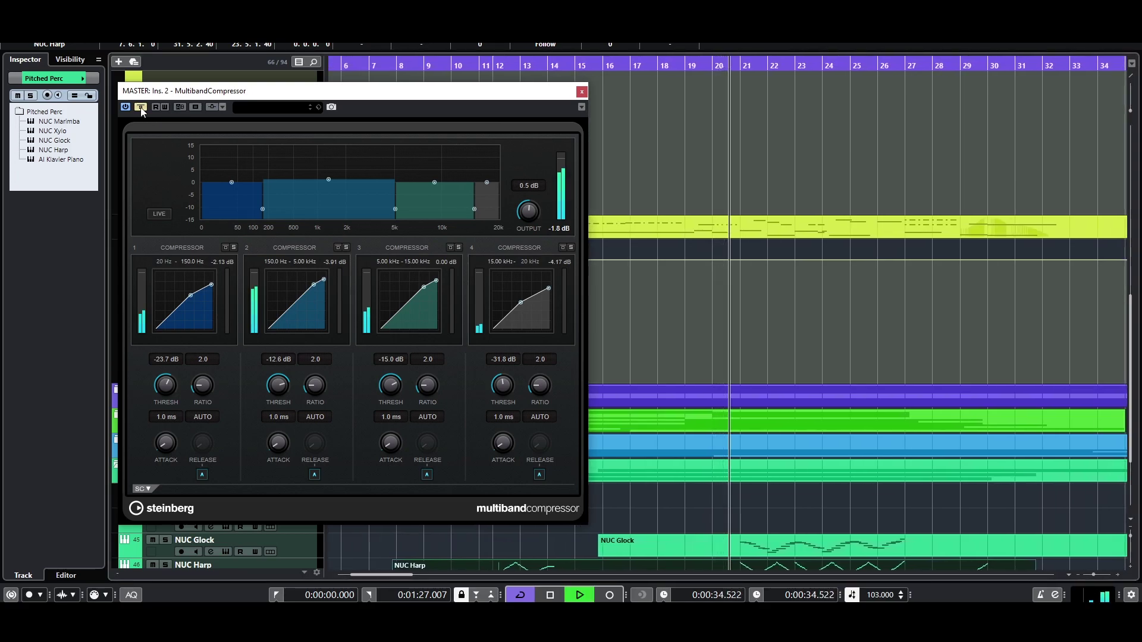
left_click(141, 108)
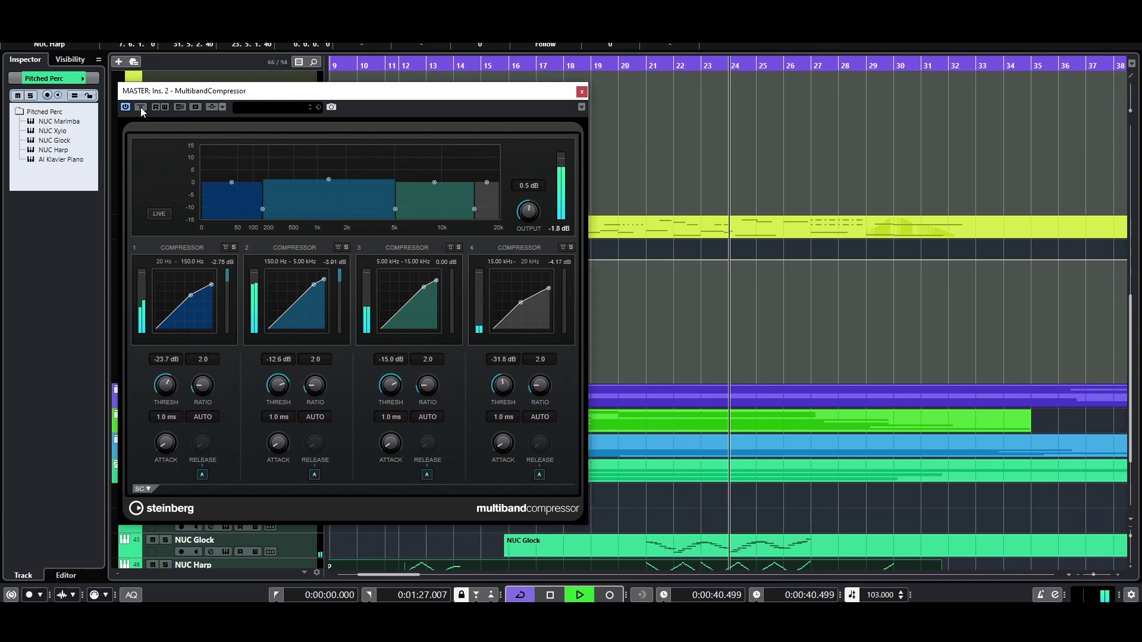
key("space")
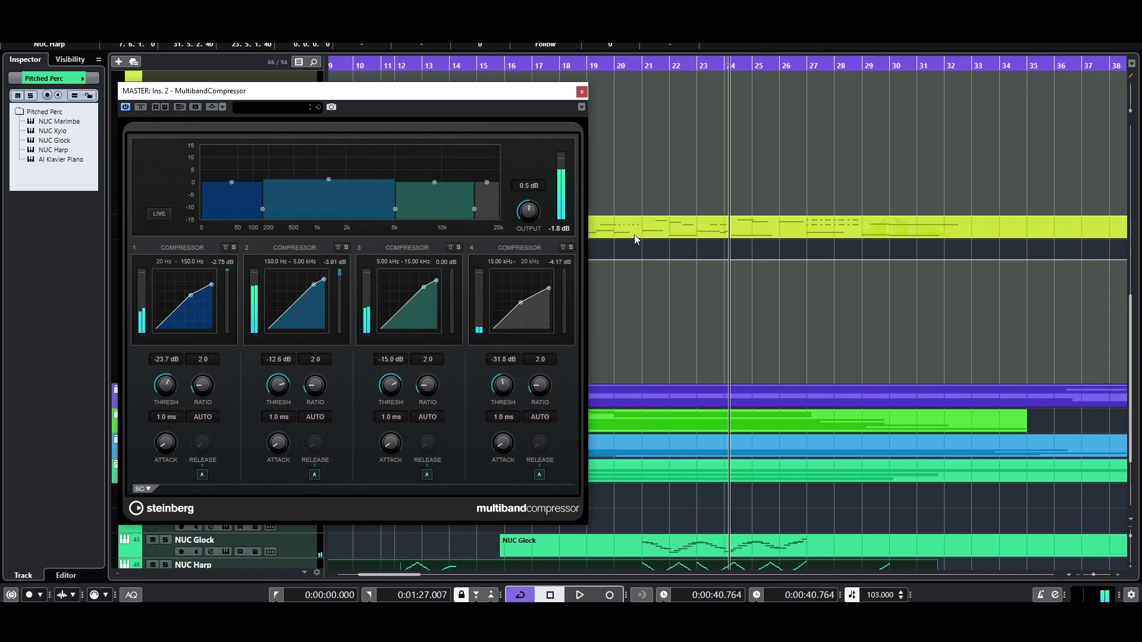
left_click(582, 92)
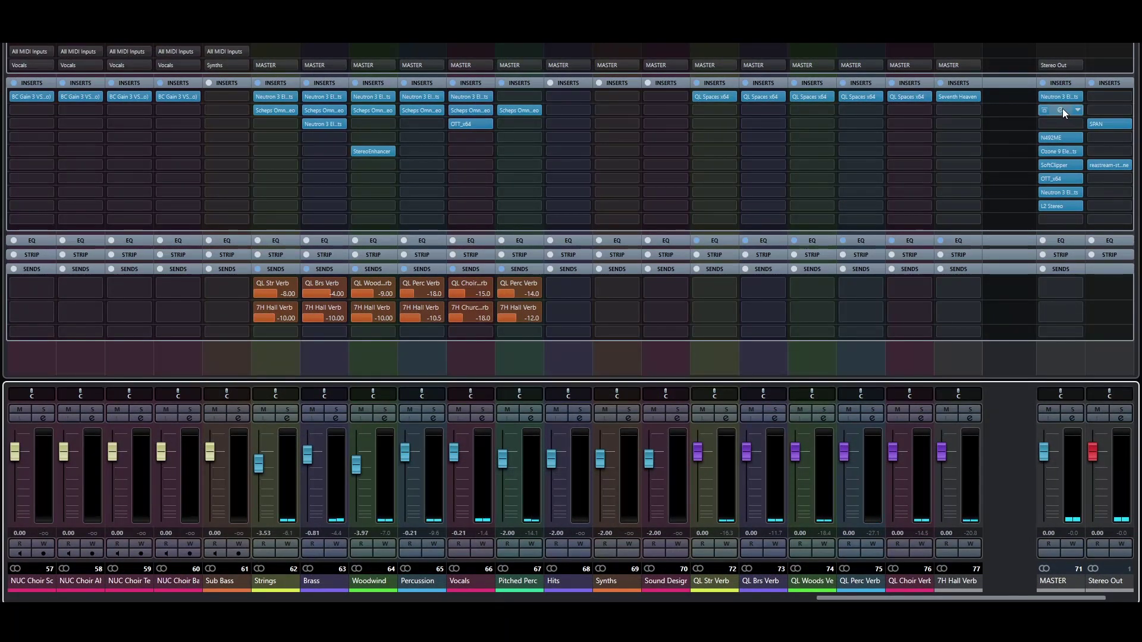
- Open N492ME on MASTER, play from around bar 22 with it bypassed and active, and stop playback
left_click(1054, 138)
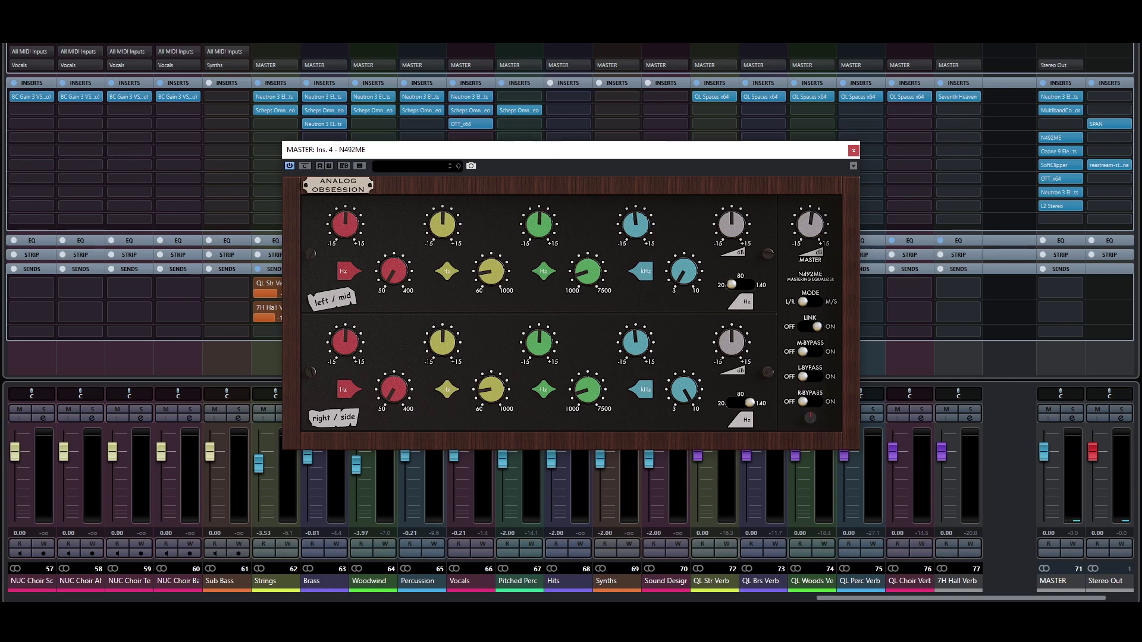
key("F3")
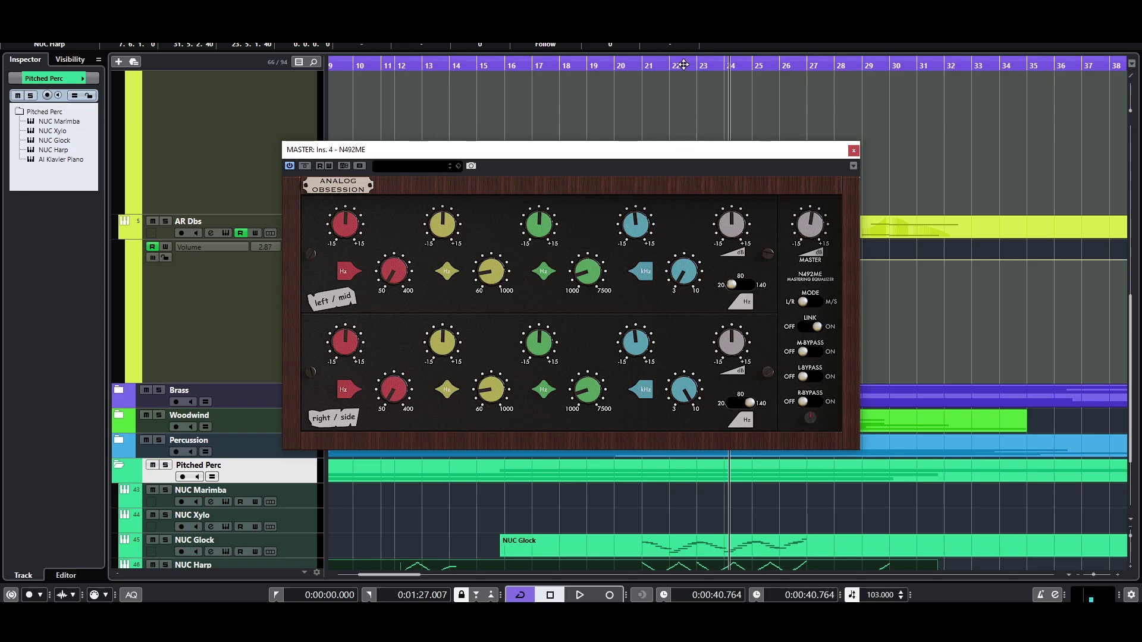
left_click_drag(684, 64, 595, 172)
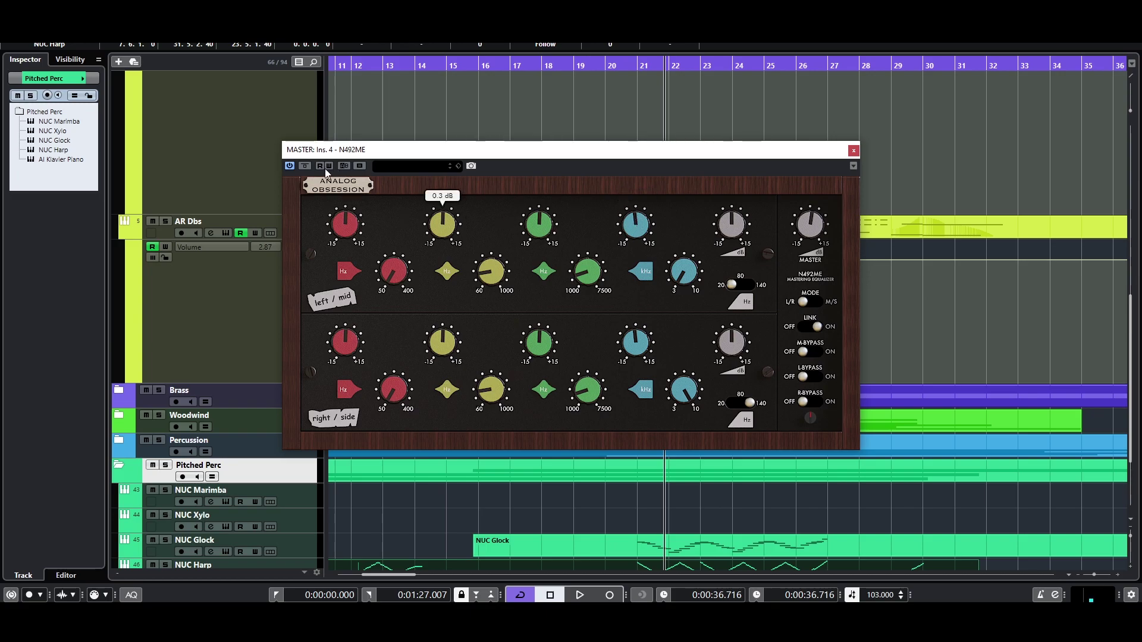
key("space")
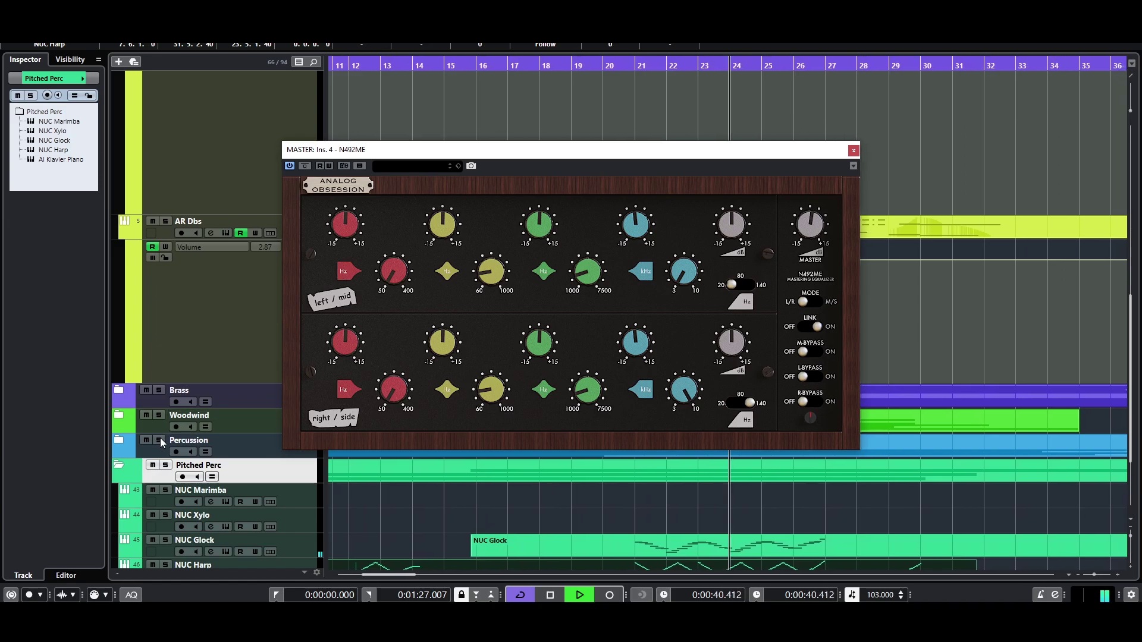
left_click(301, 166)
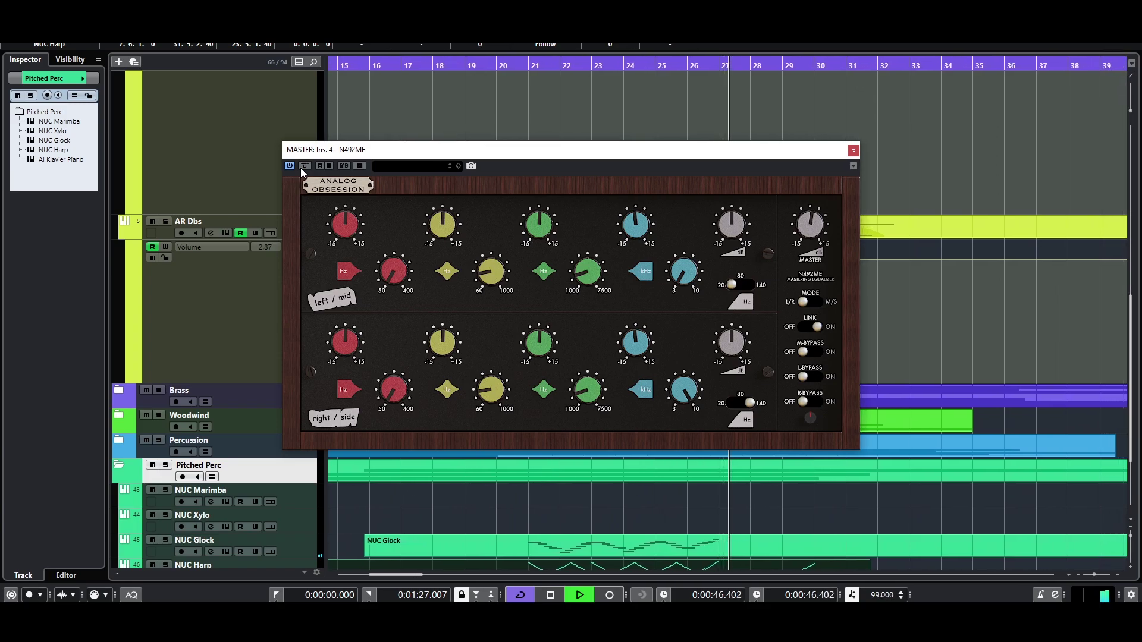
left_click(301, 167)
key("space")
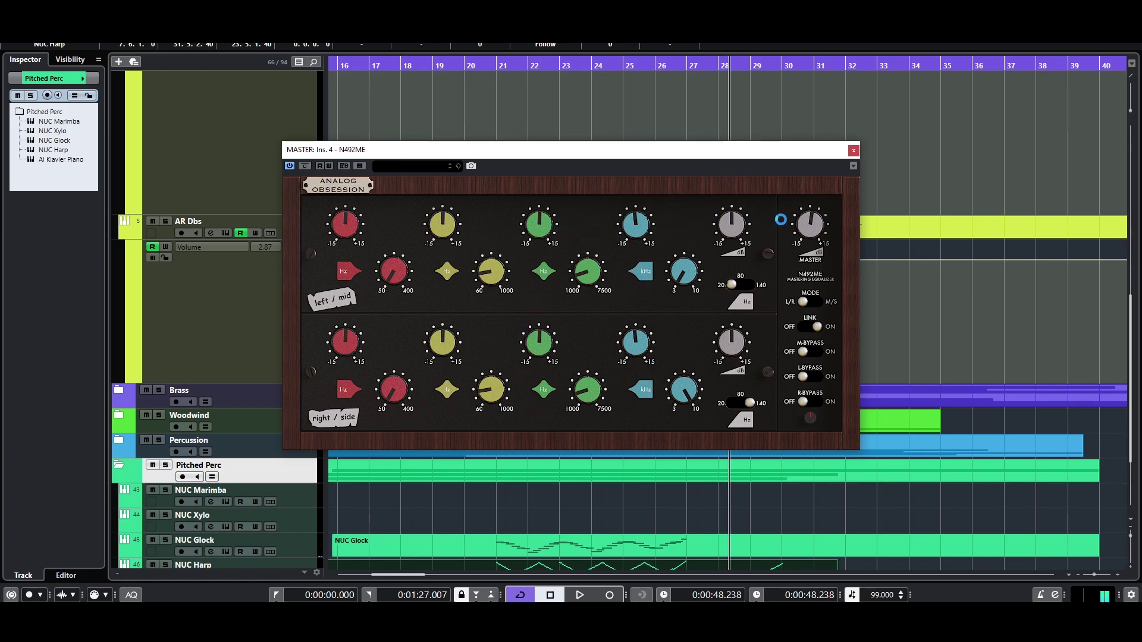
- Return to the mixer, check N492ME's master gain, and close the plug-in
key("F3")
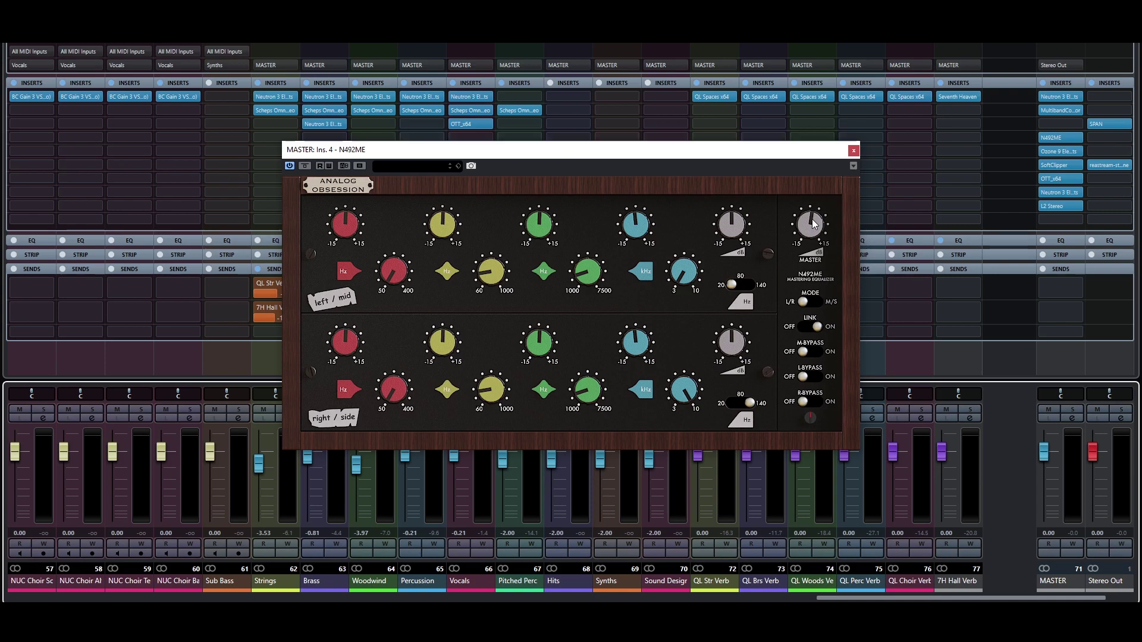
left_click(814, 225)
left_click(854, 151)
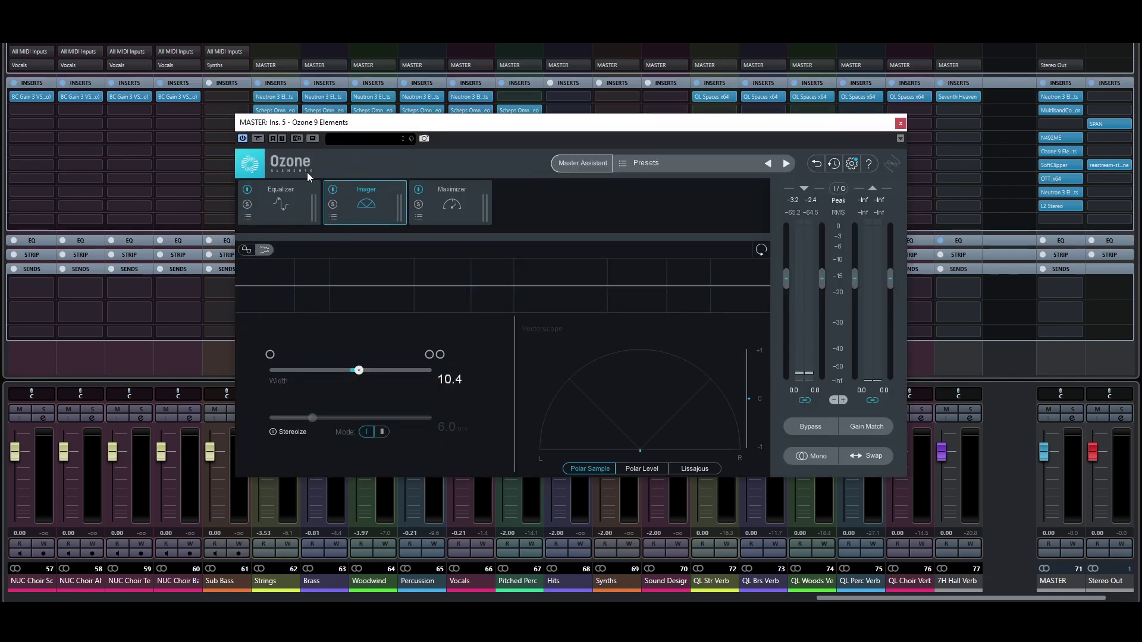
- Inspect the Equalizer module of Ozone 9 Elements on MASTER and compare playback from bar 25 with Ozone bypassed and active
left_click(286, 217)
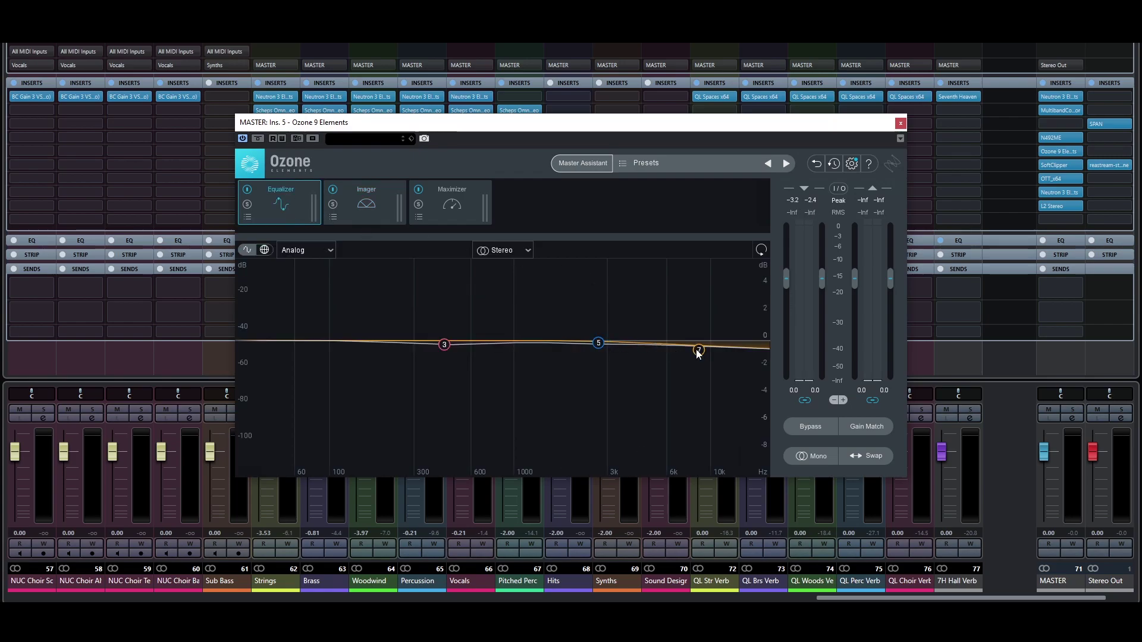
key("F3")
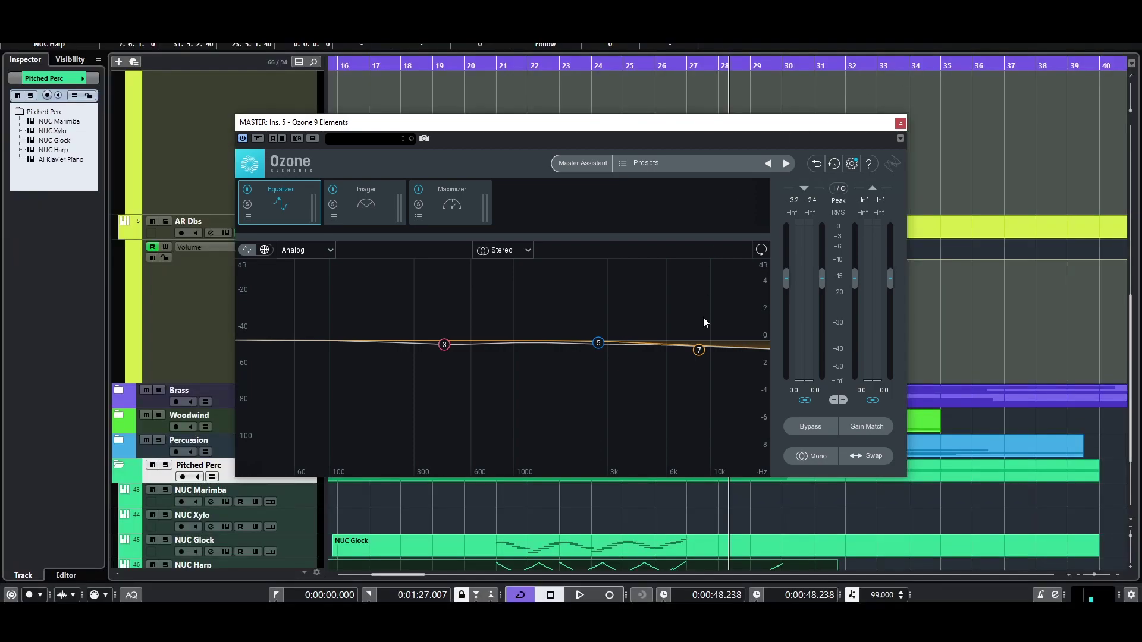
left_click(629, 64)
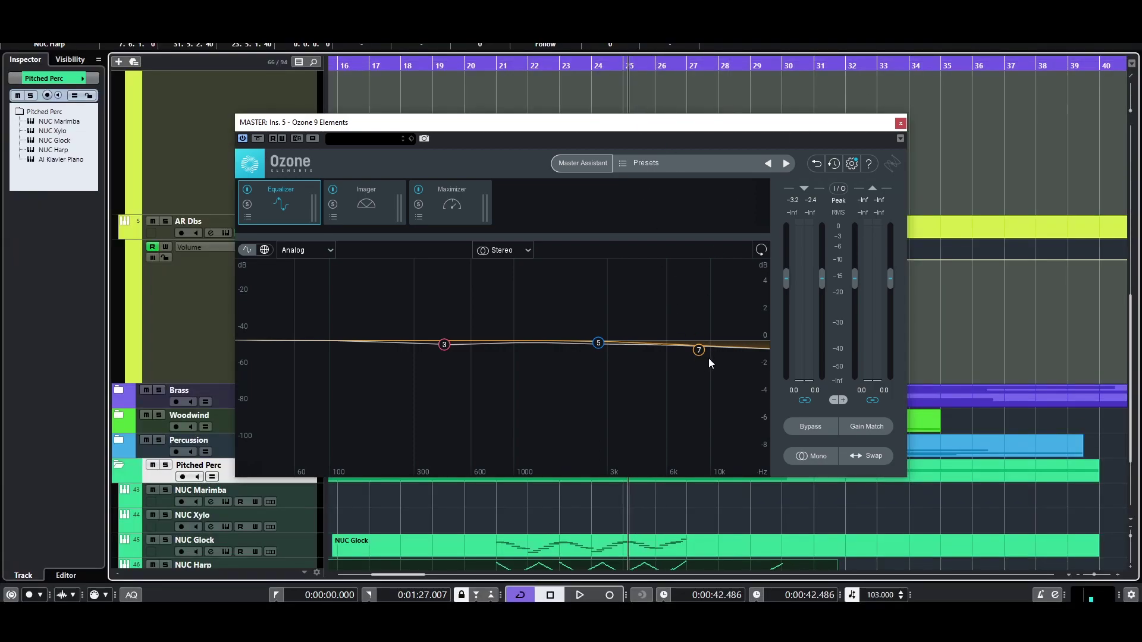
key("space")
left_click(258, 139)
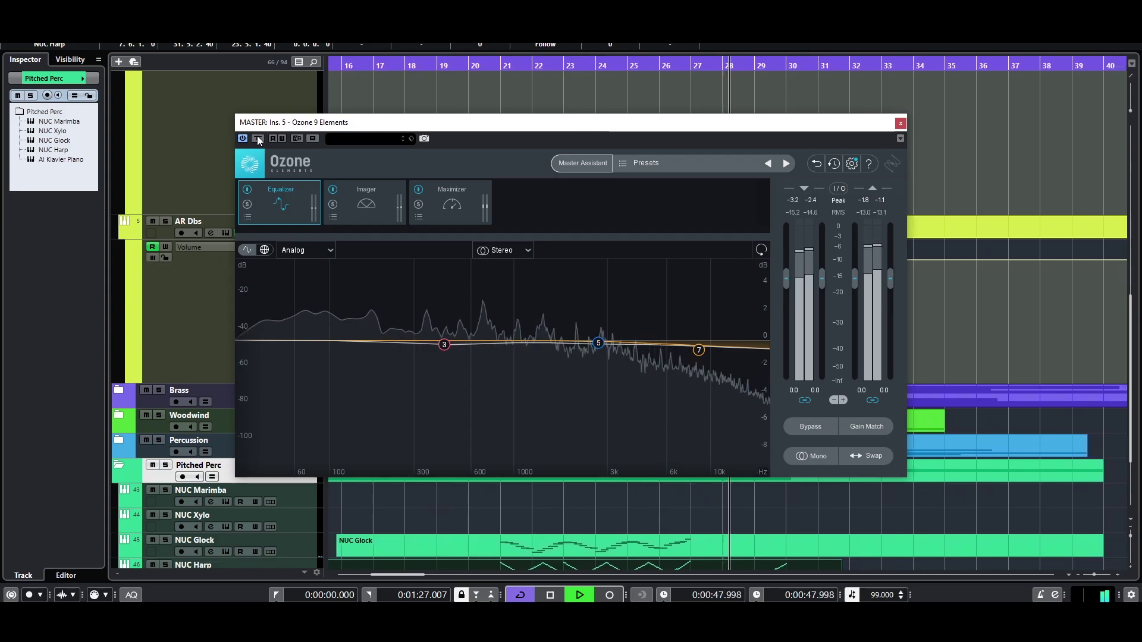
key("space")
- Review Ozone's Imager and Maximizer settings, close the plug-in, and return to the mixer
left_click(365, 203)
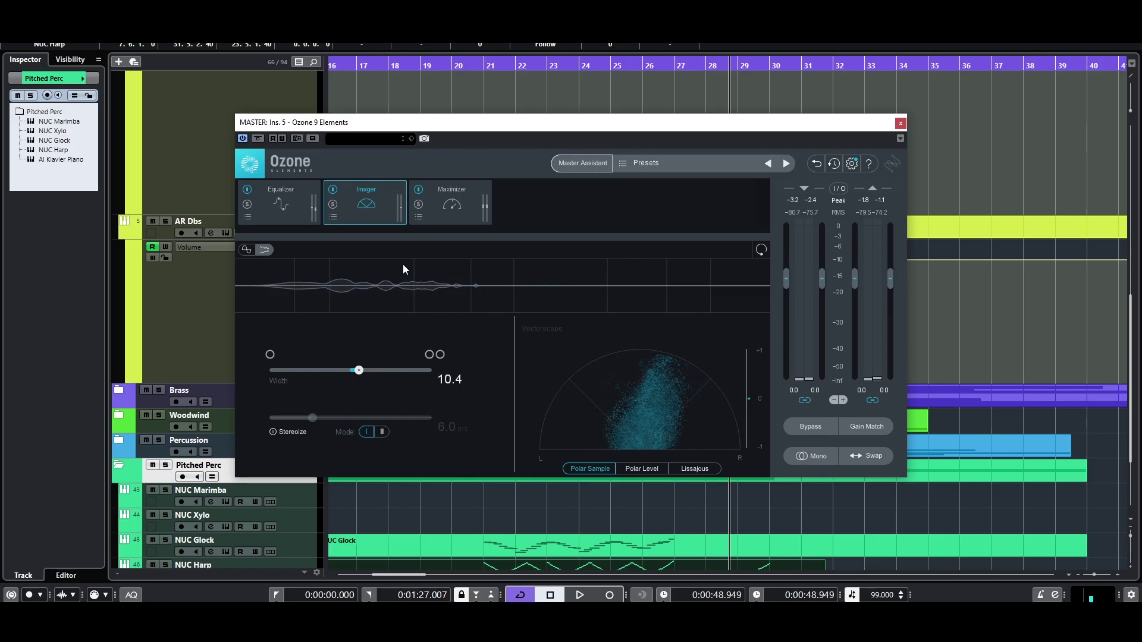
left_click(441, 201)
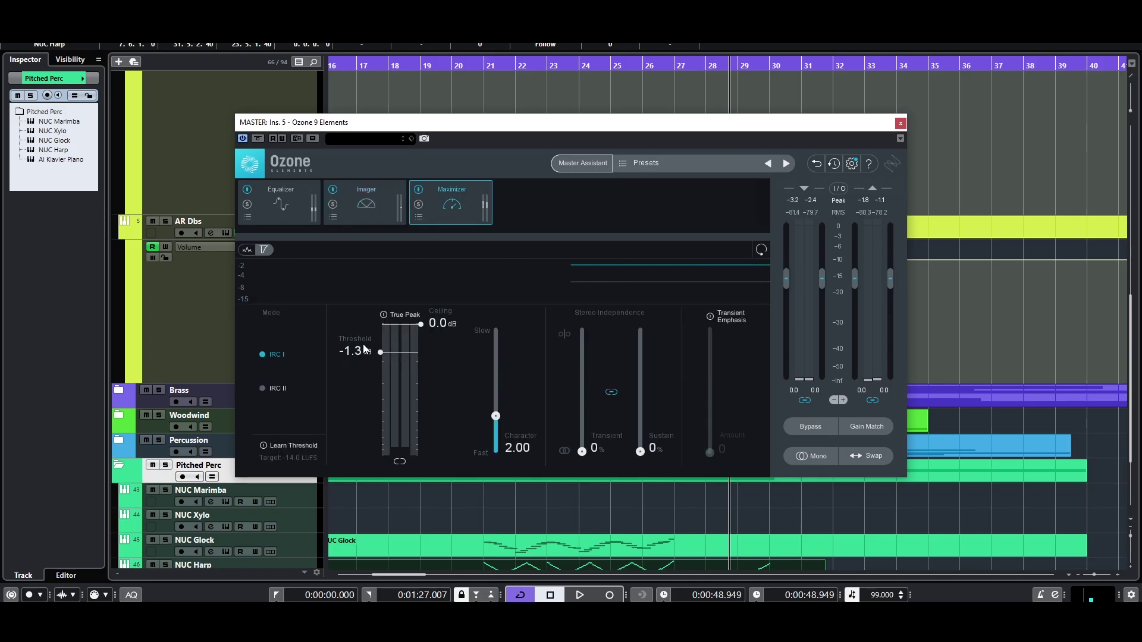
left_click(905, 126)
key("F3")
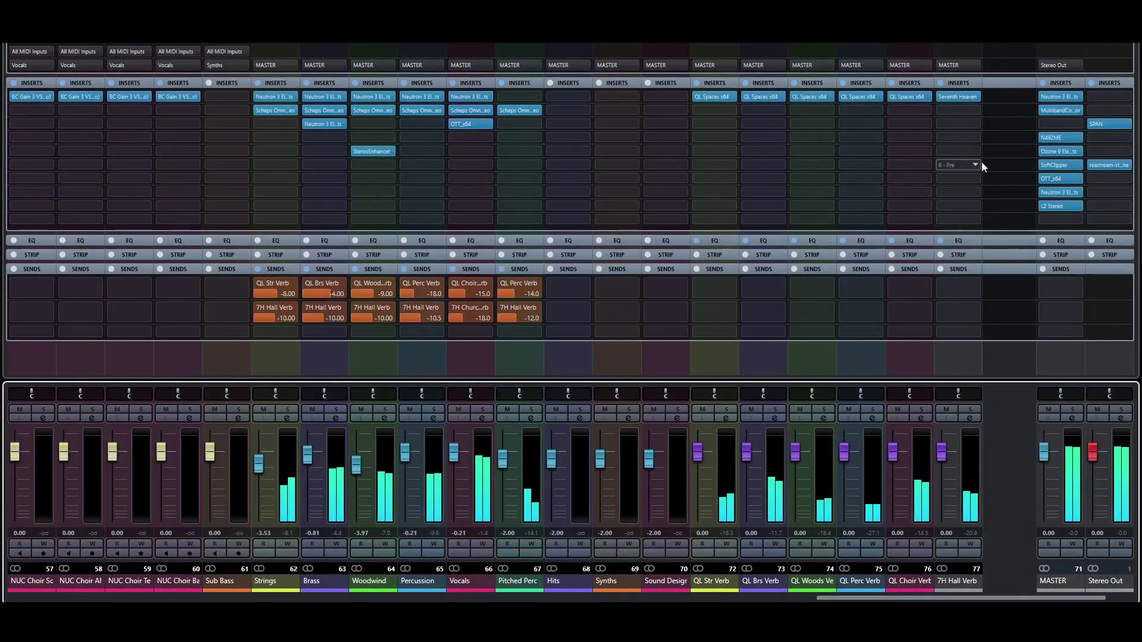
- Open SoftClipper on MASTER, play from around bar 24 to compare it bypassed and active, and stop playback
left_click(1056, 165)
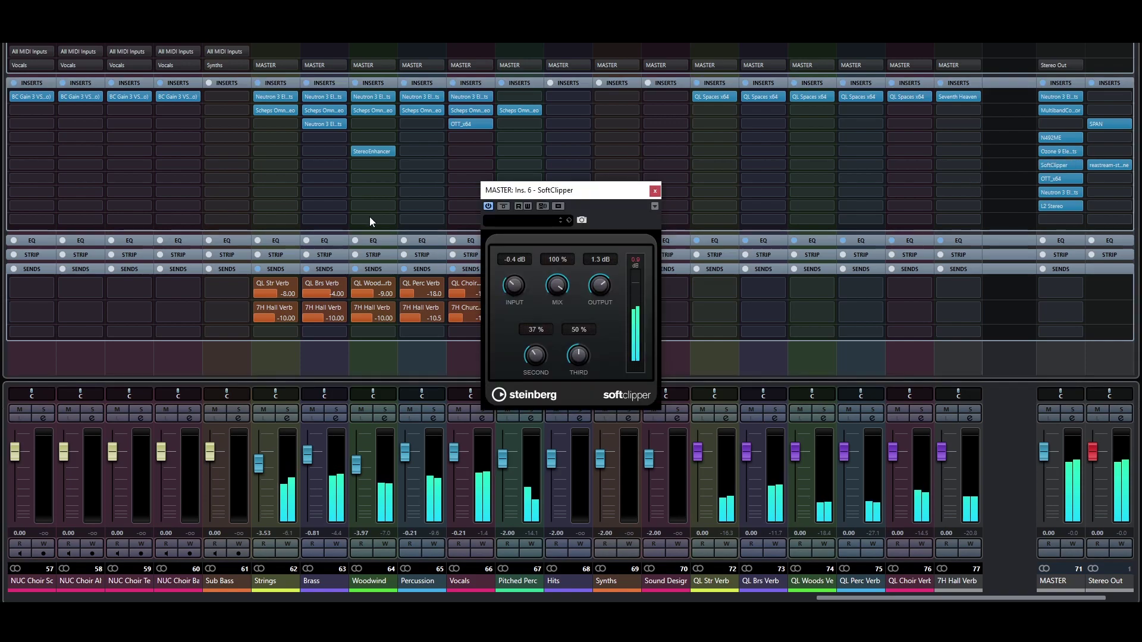
key("F3")
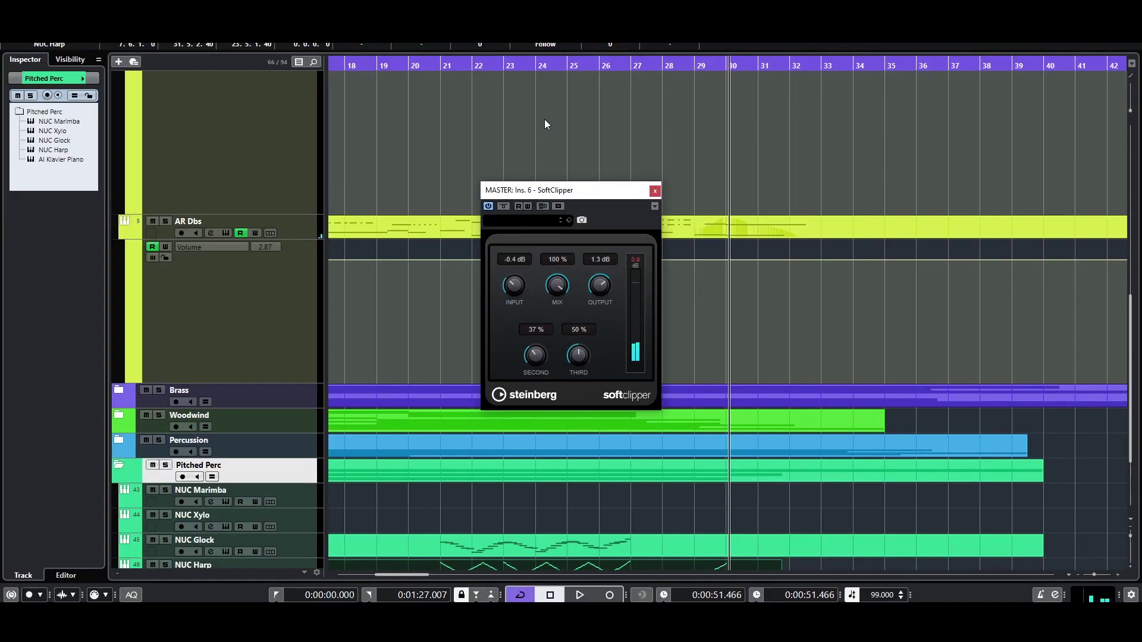
left_click_drag(540, 69, 542, 76)
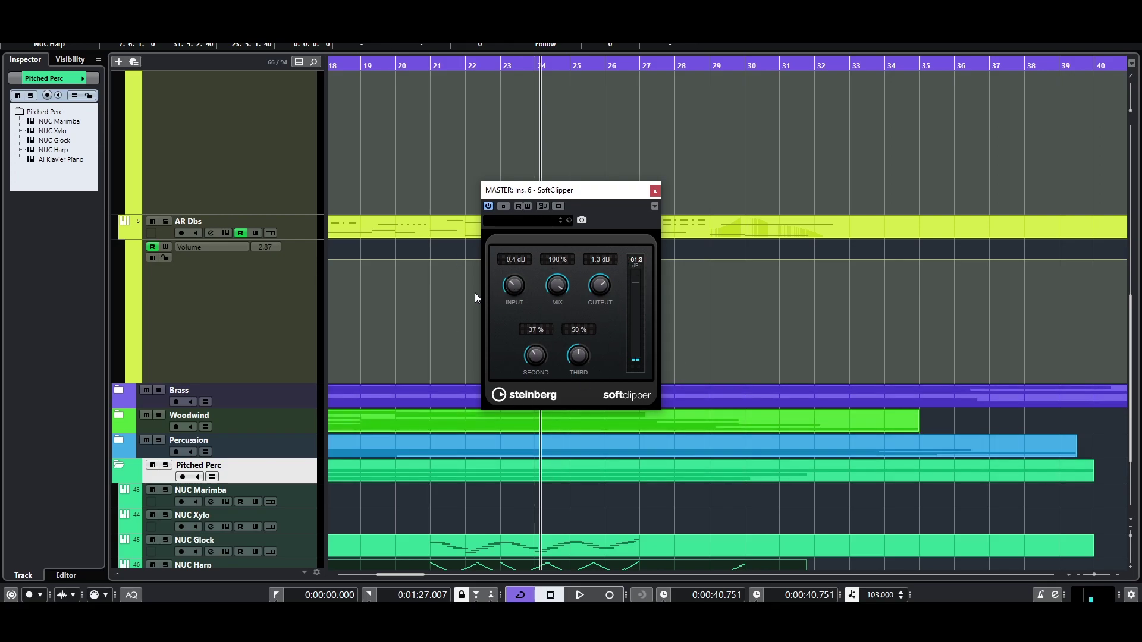
key("space")
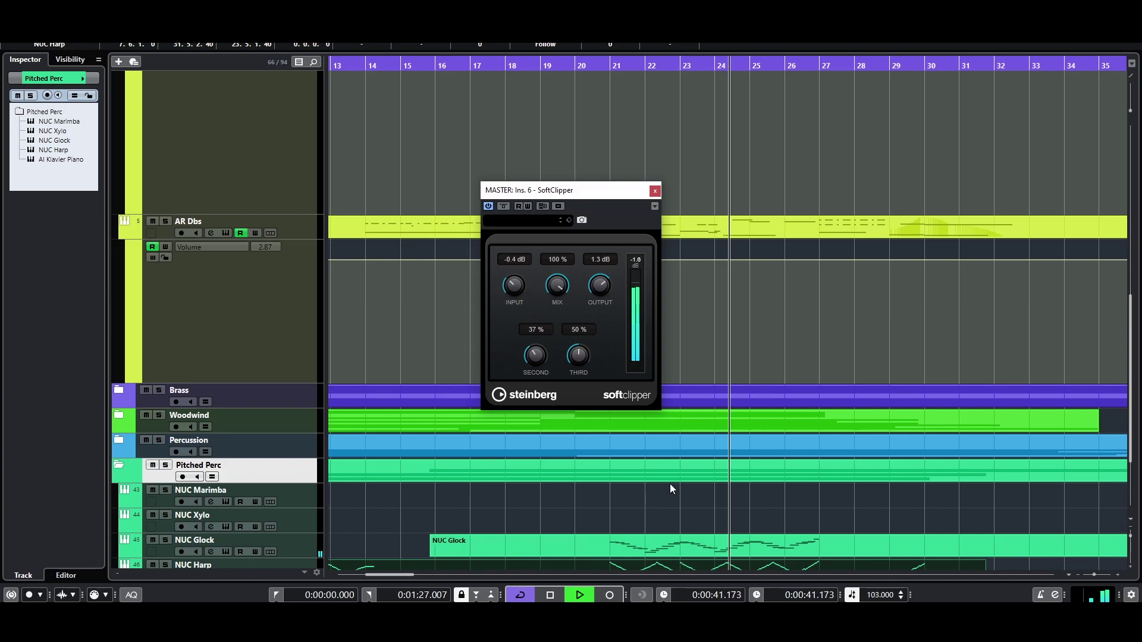
left_click(501, 205)
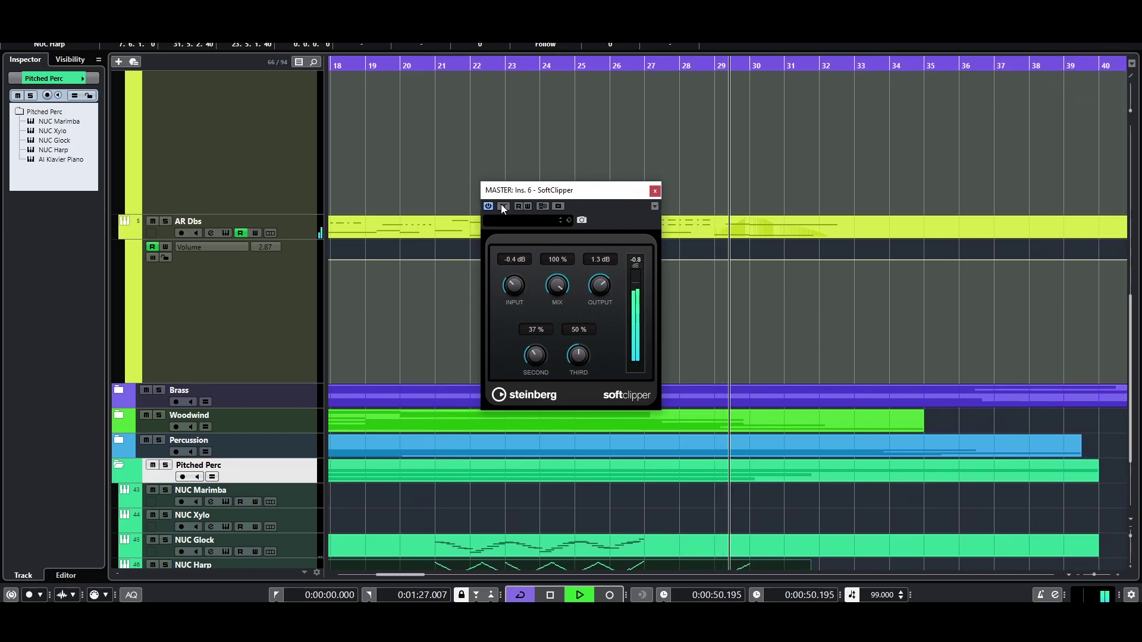
key("space")
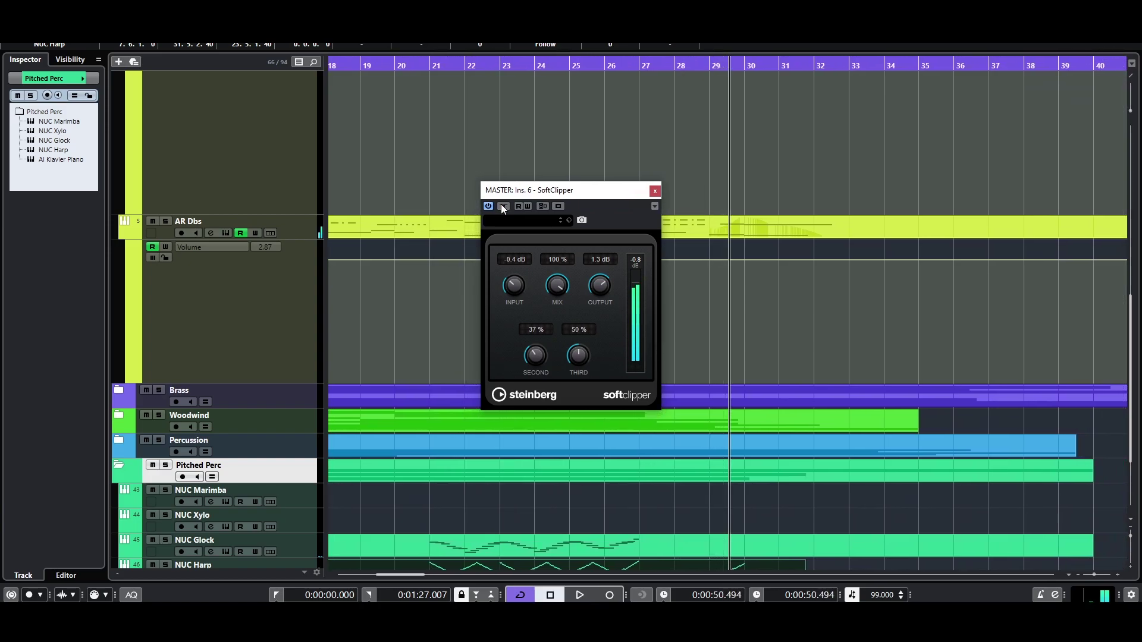
- Close SoftClipper, return to the mixer, and open OTT on the MASTER channel
left_click(655, 191)
key("F3")
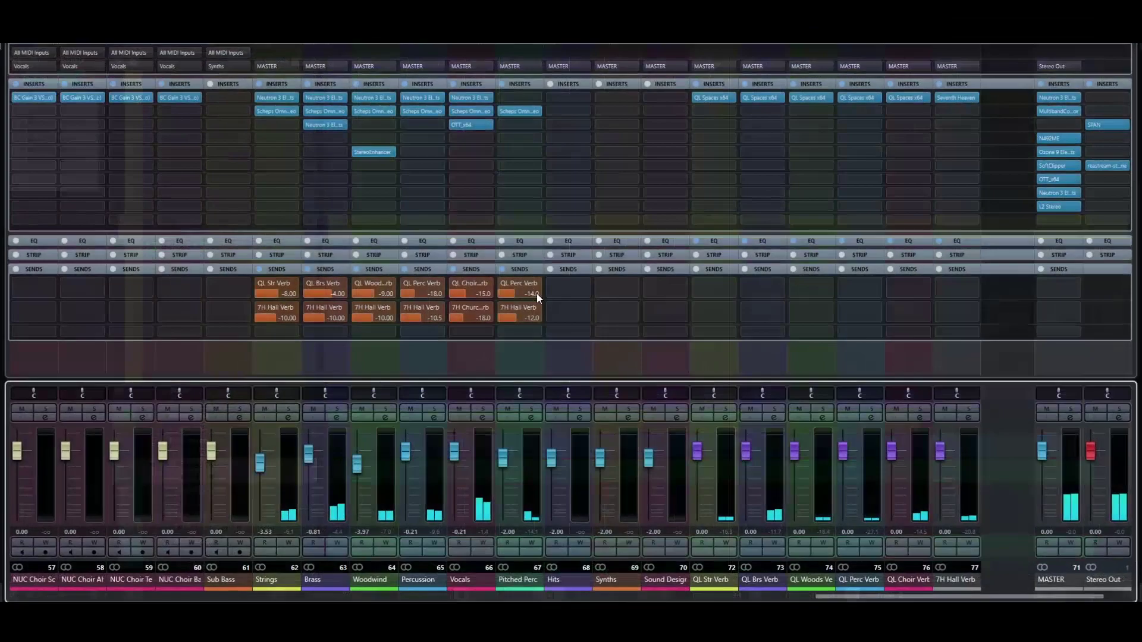
left_click(1056, 182)
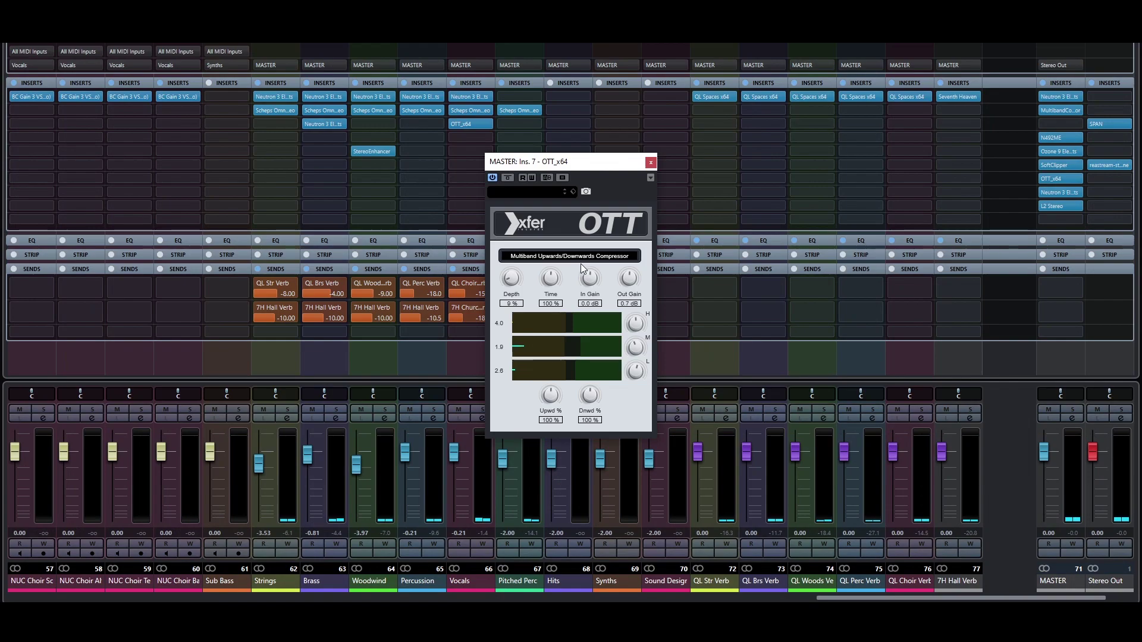
- Play the arrangement and compare it with OTT on MASTER bypassed and active, and stop playback
key("space")
key("F3")
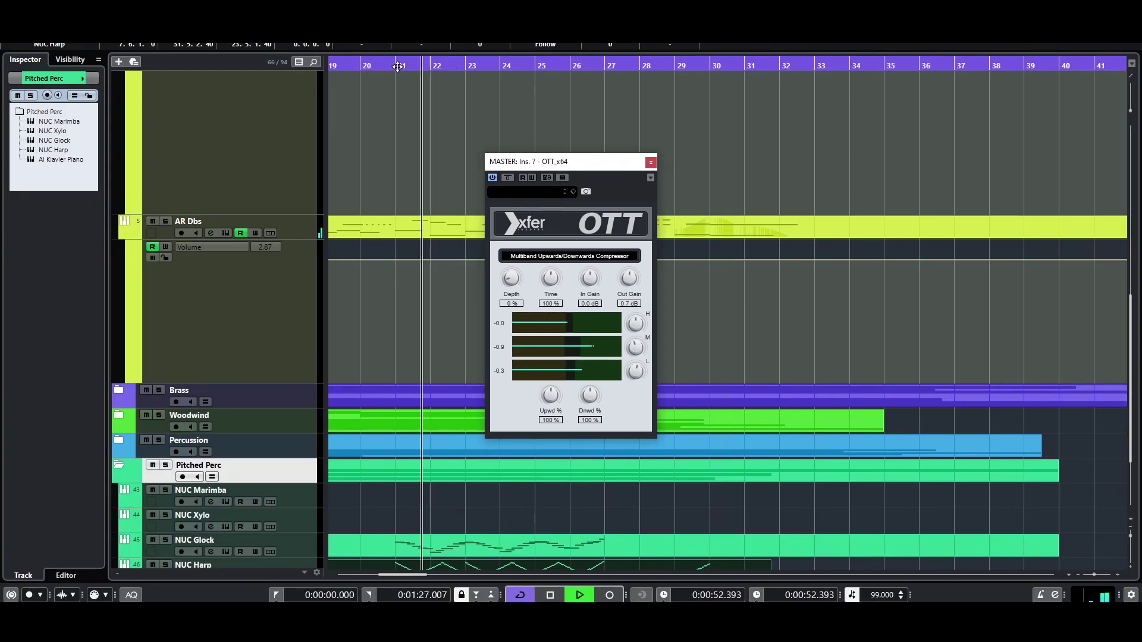
left_click(506, 179)
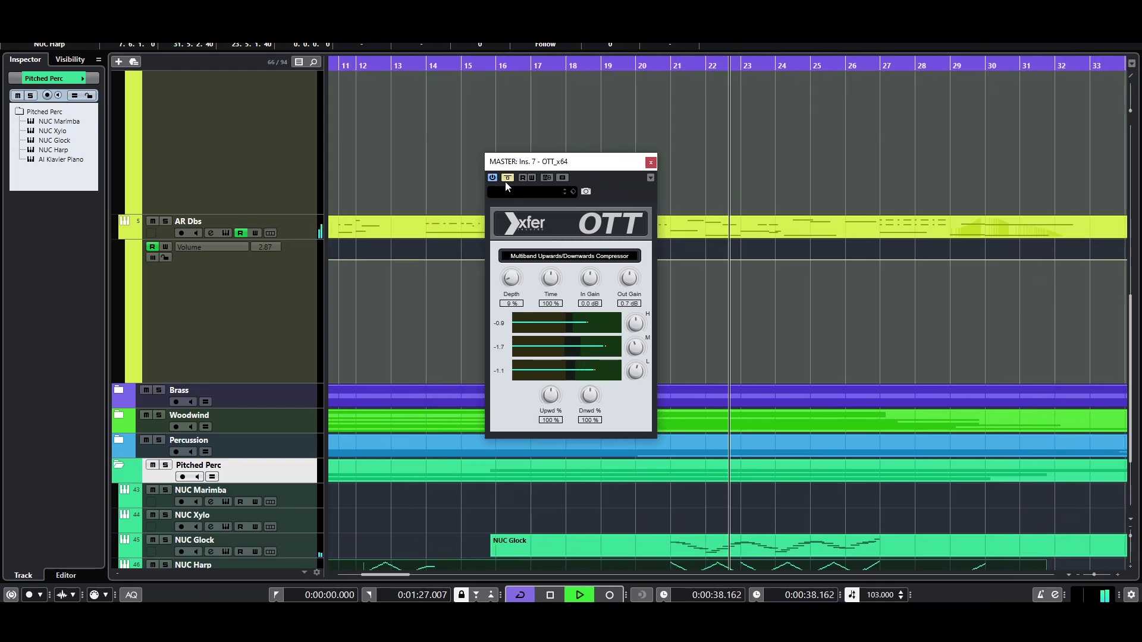
key("space")
left_click(508, 178)
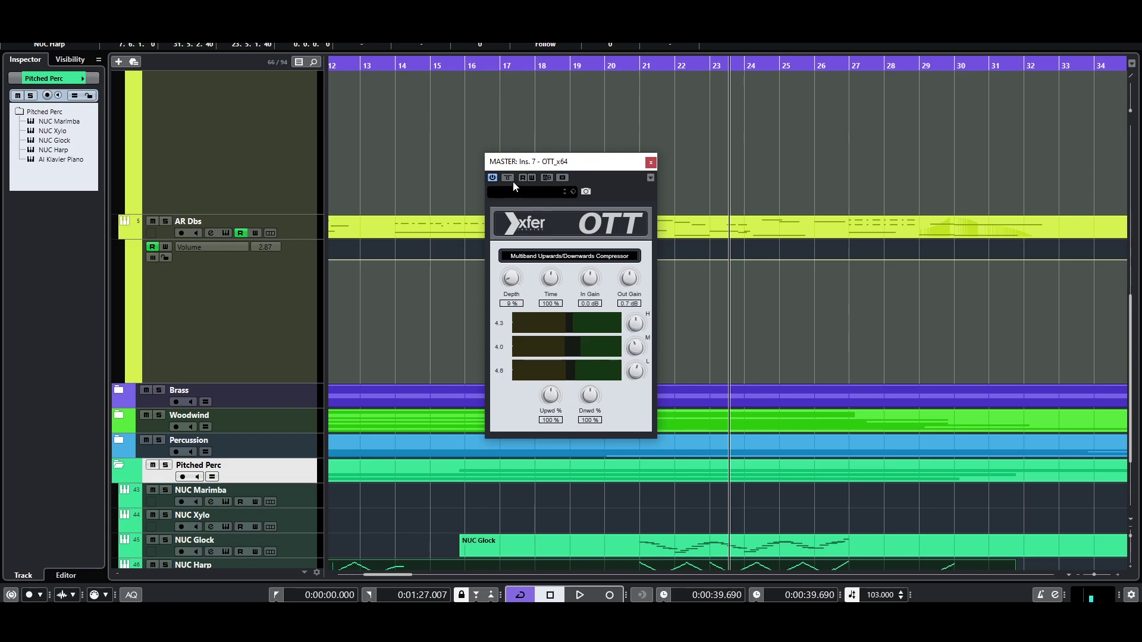
key("space")
left_click(508, 178)
left_click(508, 178)
key("space")
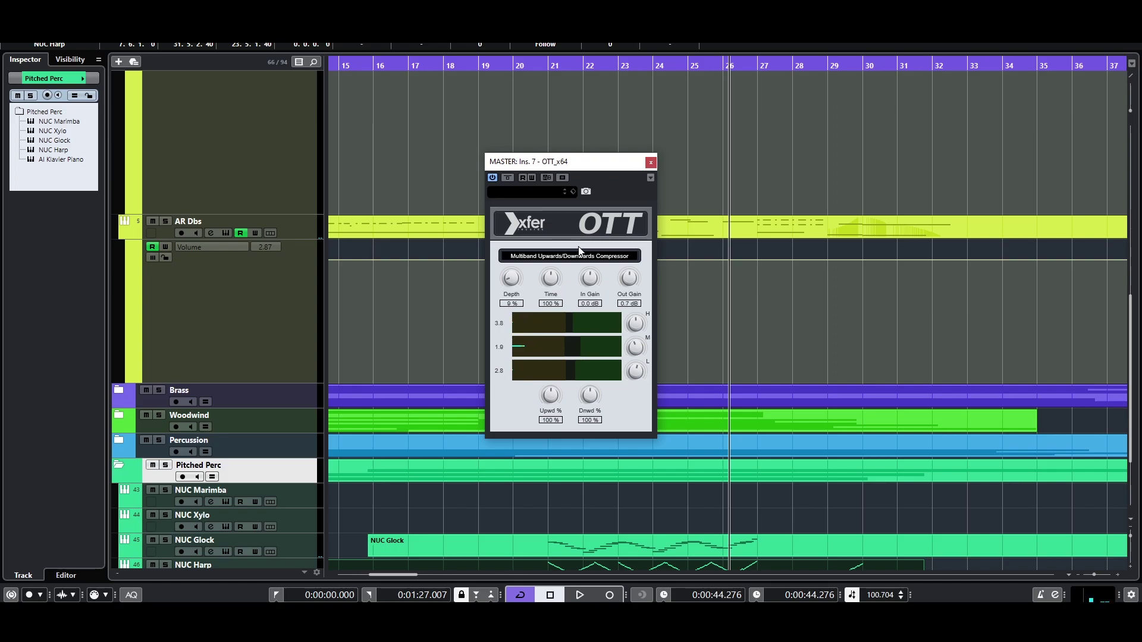
- Close OTT, inspect the equalizer curve of Neutron 3 Elements in MASTER's insert 8, and close the plug-in
left_click(651, 164)
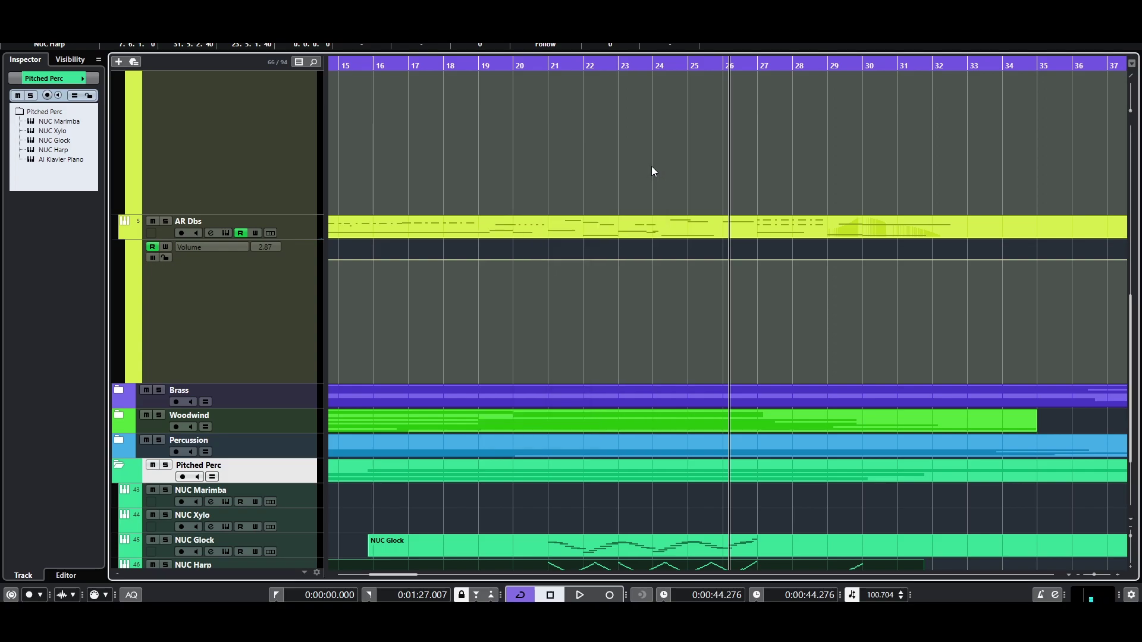
key("F3")
left_click(1060, 193)
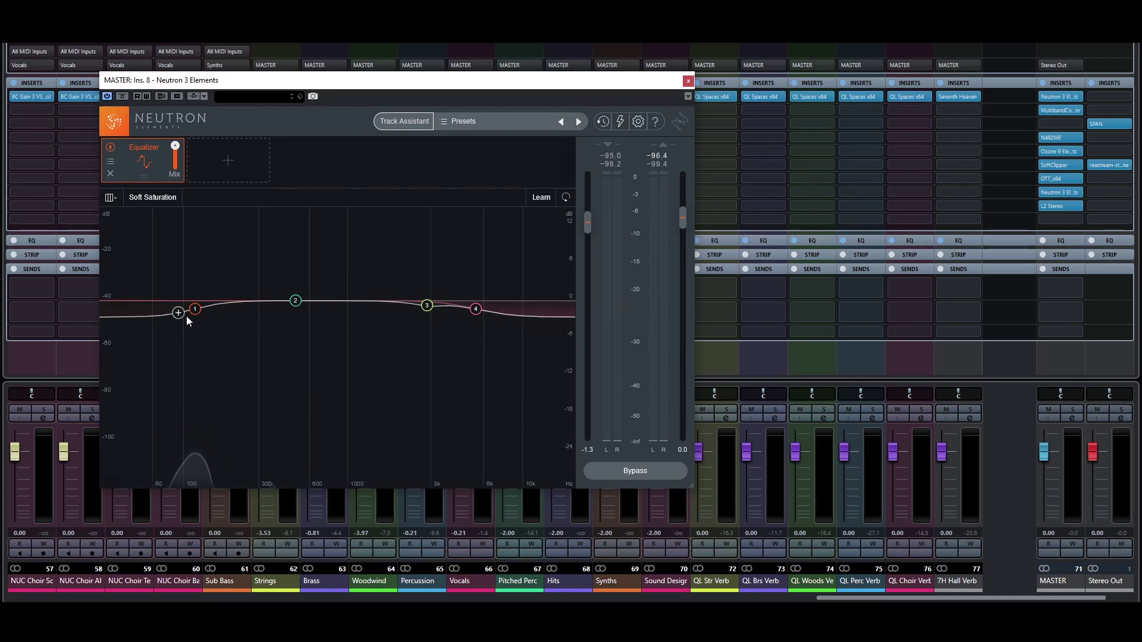
left_click(689, 80)
- Play from around bar 20 and compare the mix with MASTER's insert 8 Neutron bypassed and active
key("F3")
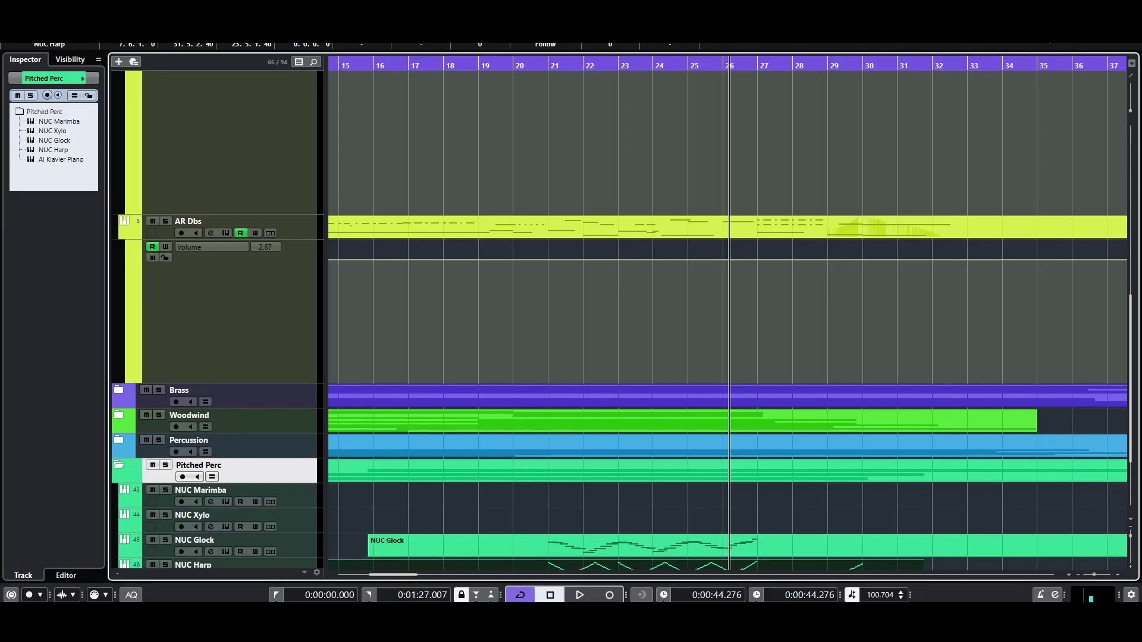
left_click(531, 70)
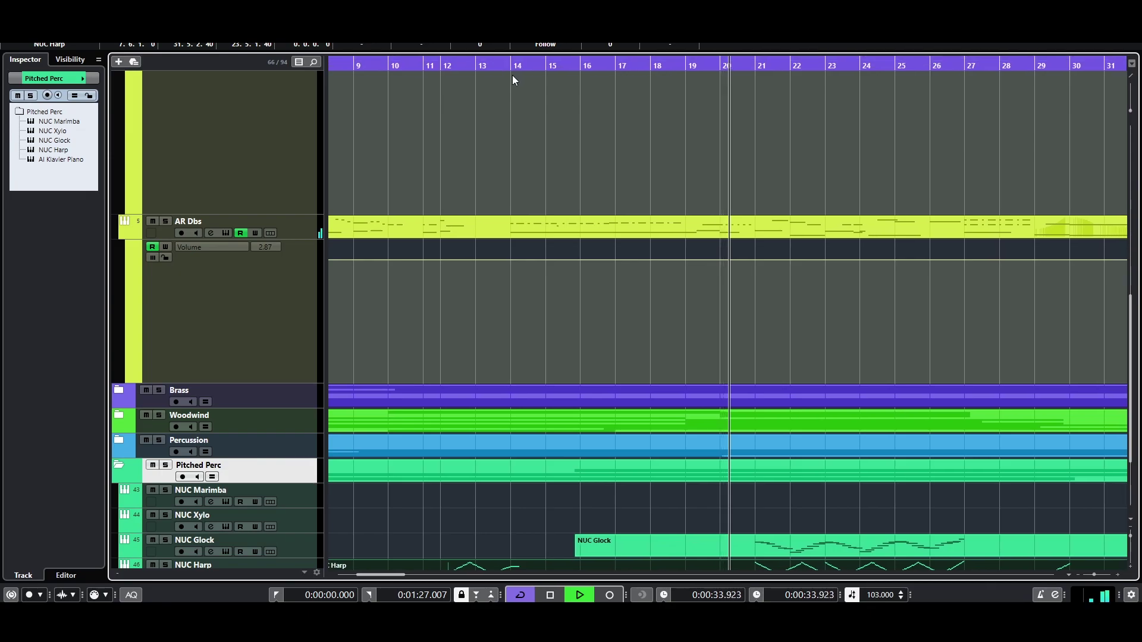
key("F3")
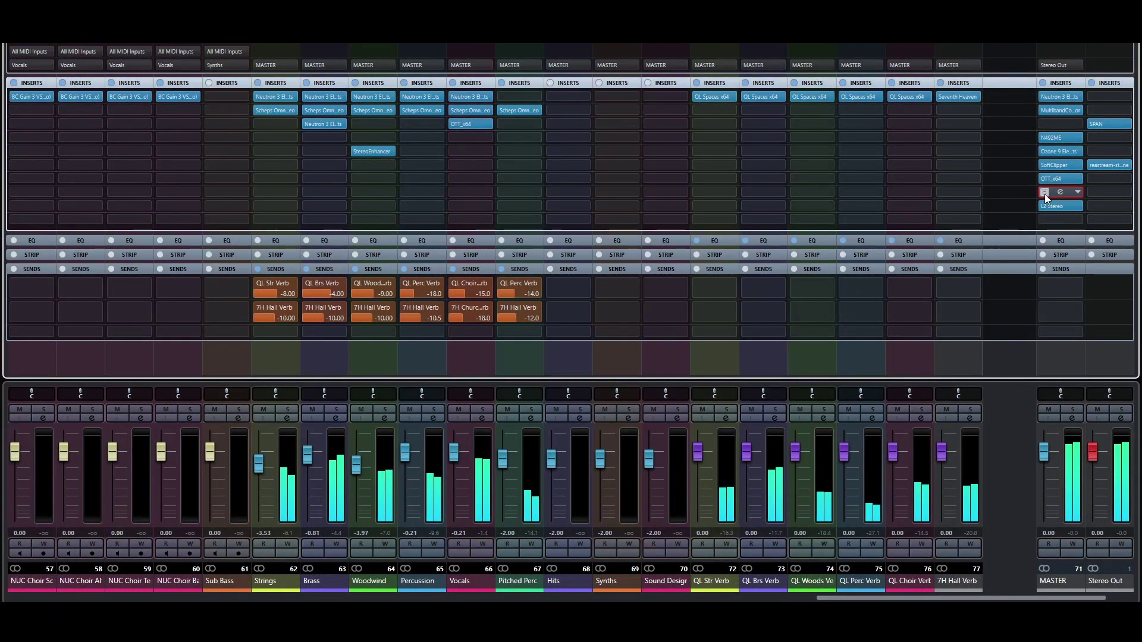
left_click(1045, 194)
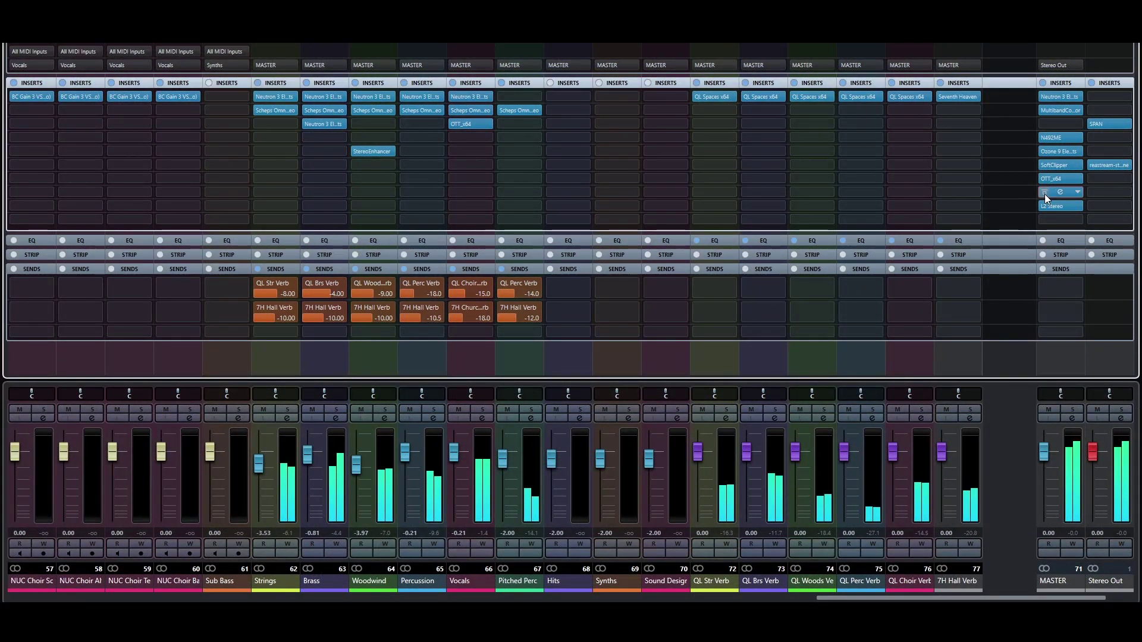
left_click(1045, 192)
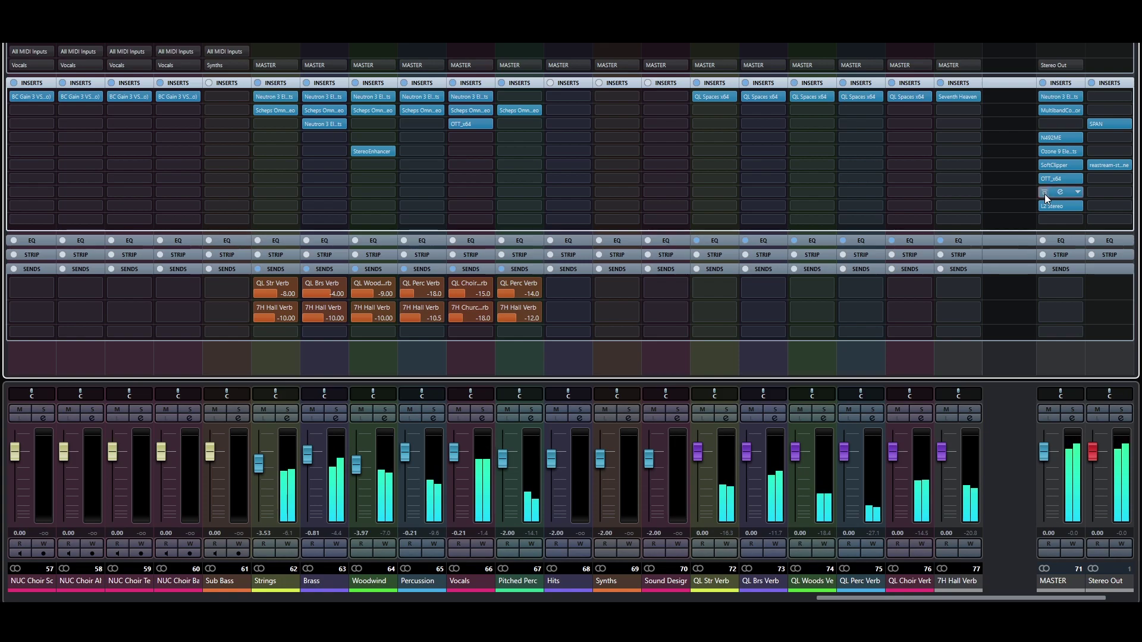
- Open L2 Stereo on MASTER and play from between bars 22 and 23 with the mixer meters in view
left_click(1061, 206)
left_click_drag(1061, 96, 1061, 192)
key("F3")
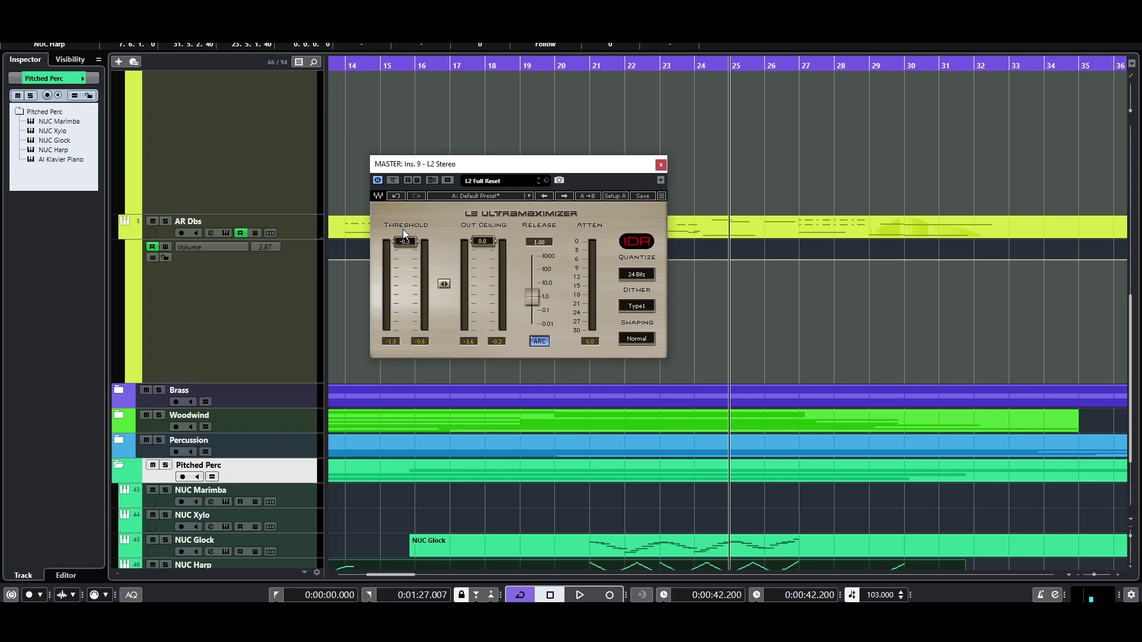
left_click(659, 65)
left_click(651, 63)
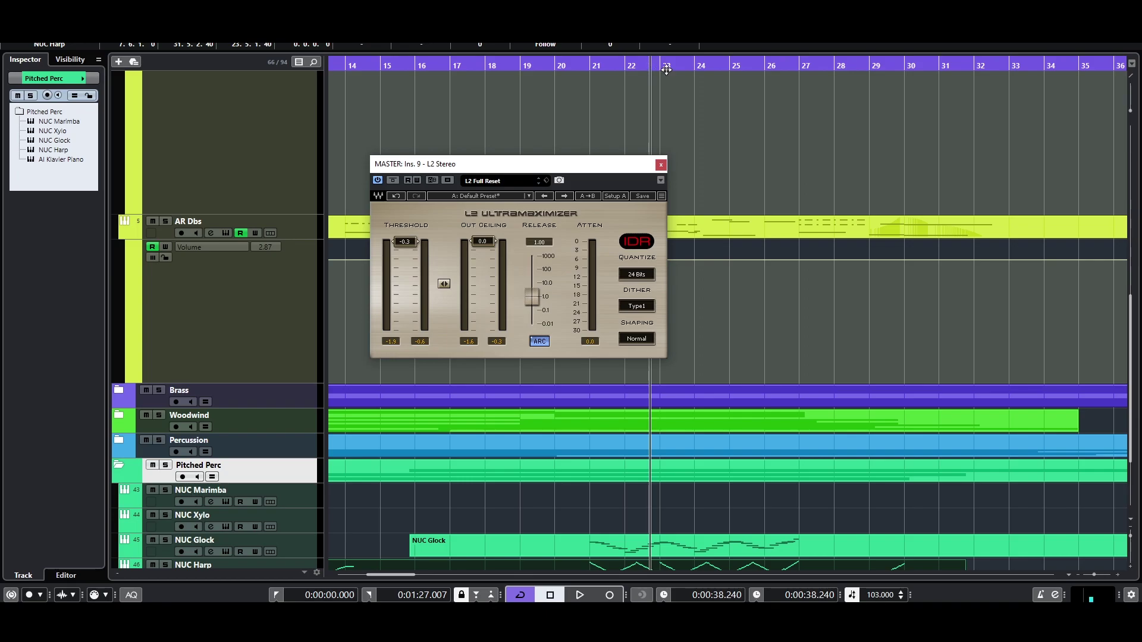
key("F3")
key("space")
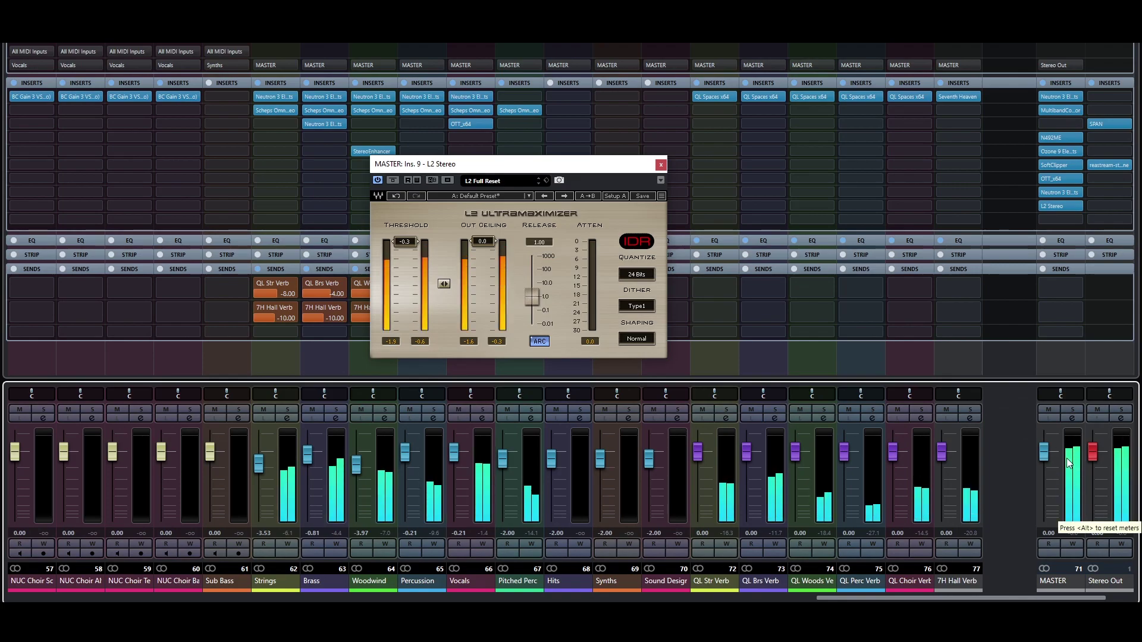
- Check L2's threshold and attenuation during playback, reset its meters, and stop playback
mouse_move(405, 241)
left_mouse_down()
mouse_move(405, 258)
mouse_move(405, 241)
left_mouse_up()
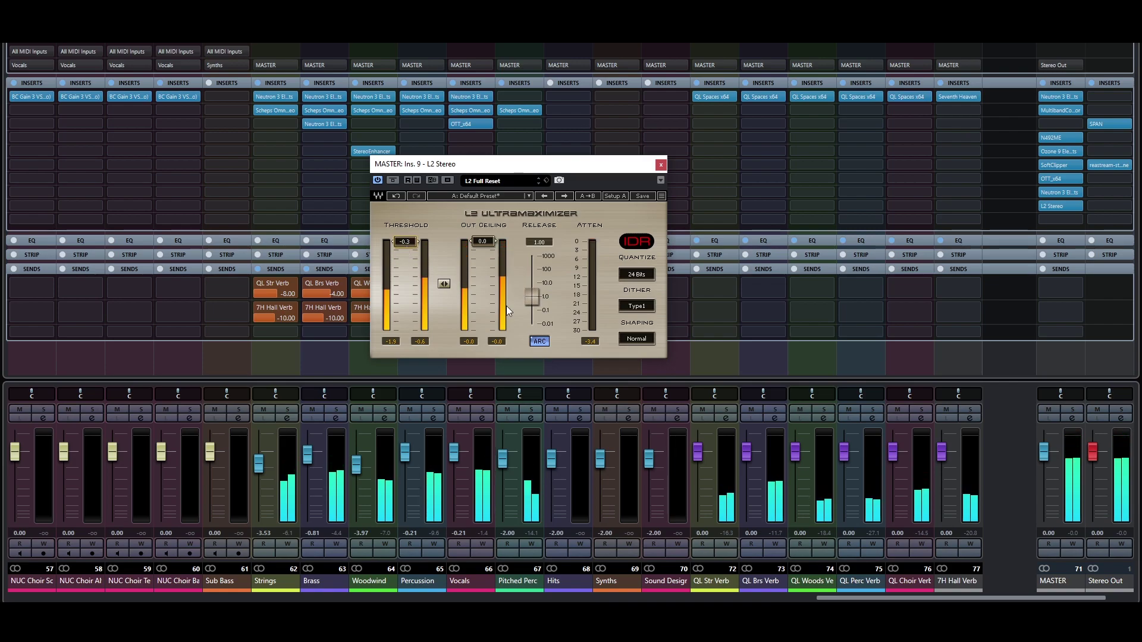
left_click(588, 342)
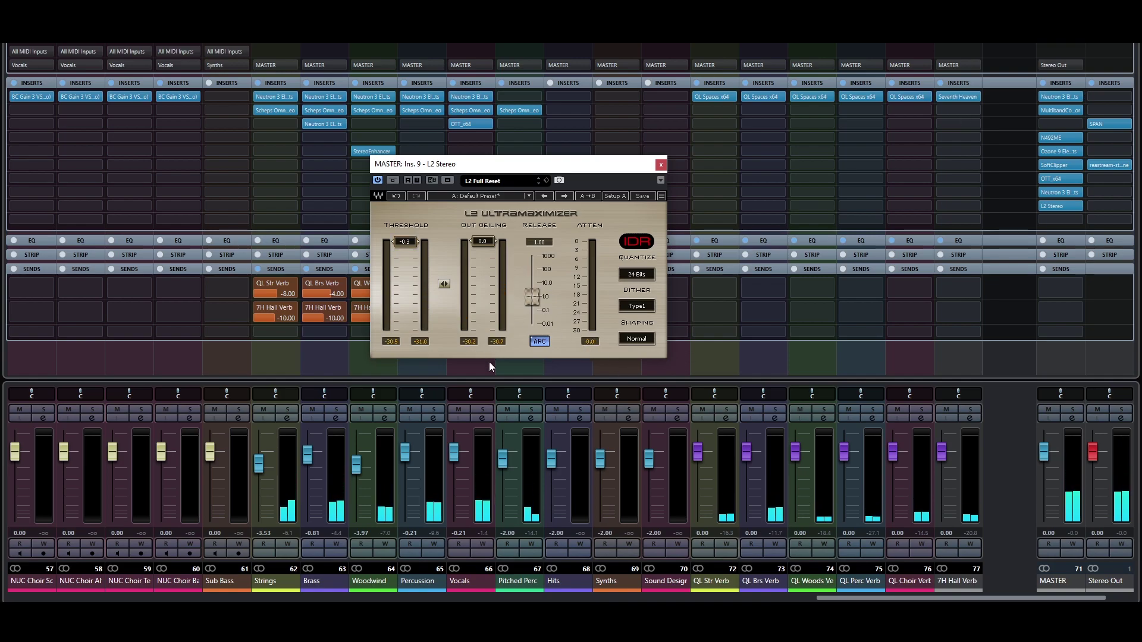
key("space")
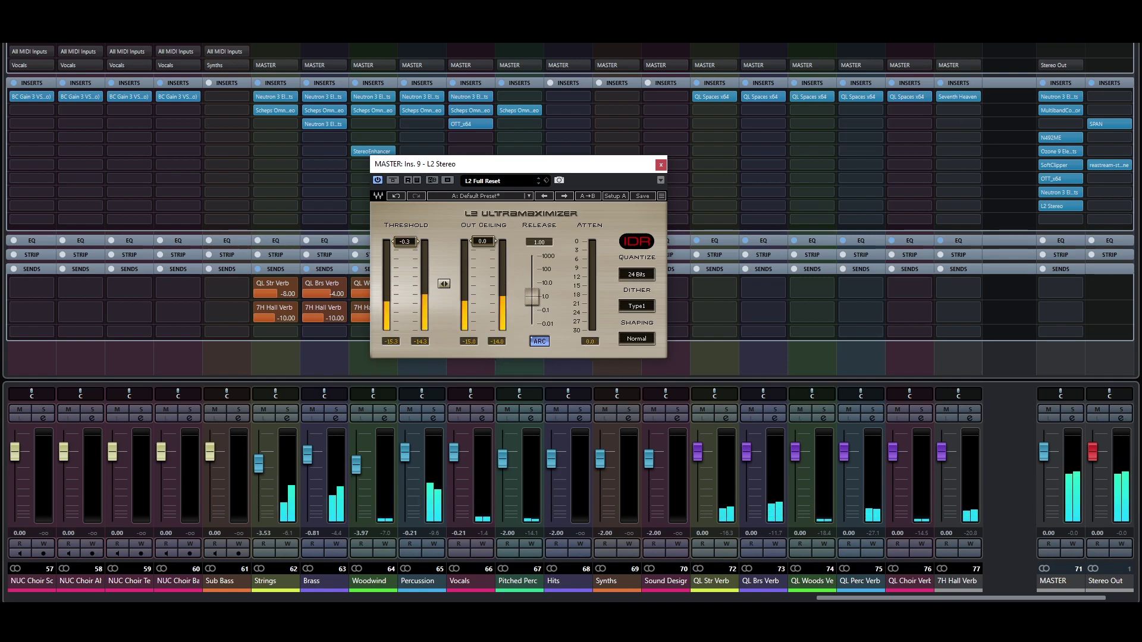
key("F3")
key("space")
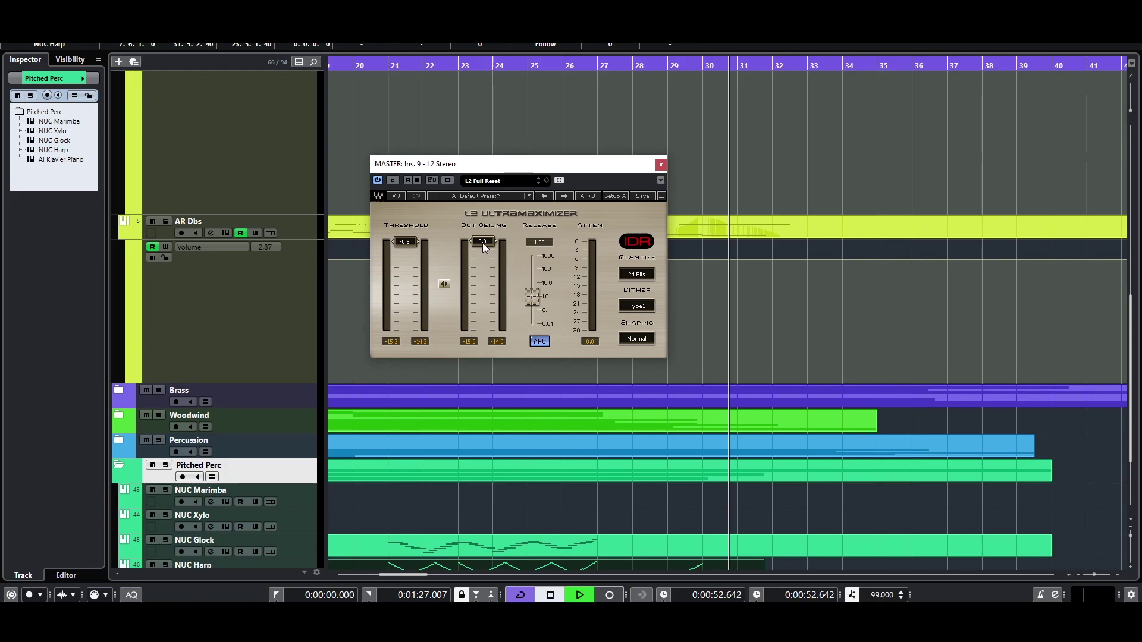
key("space")
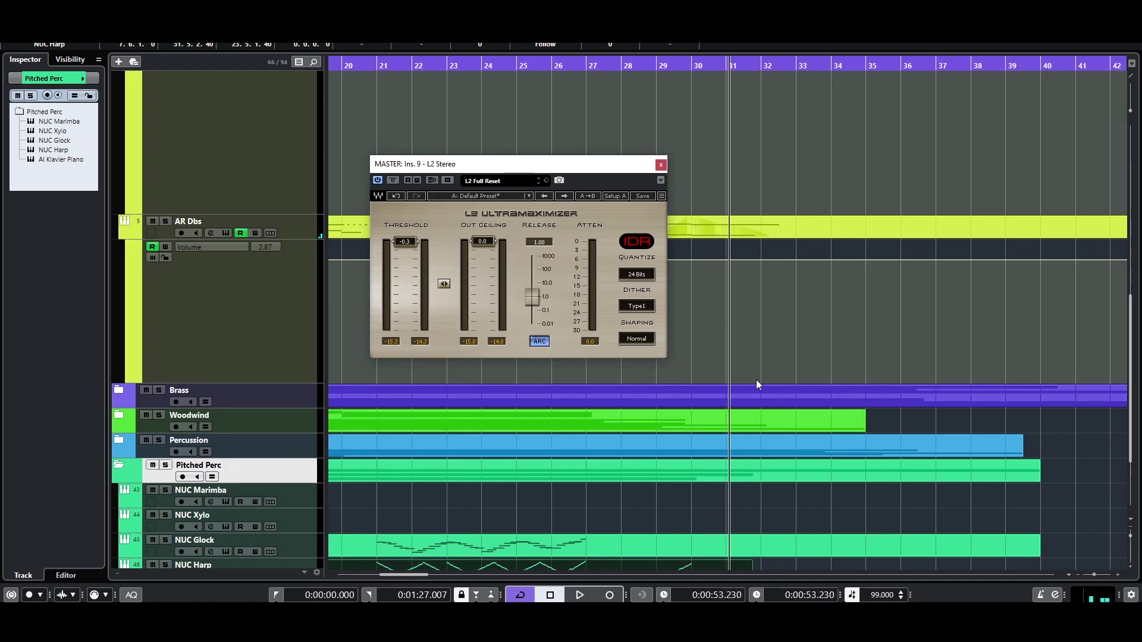
- Inspect SPAN on Stereo Out, place the playhead just before bar 27, and close both SPAN and L2
key("F3")
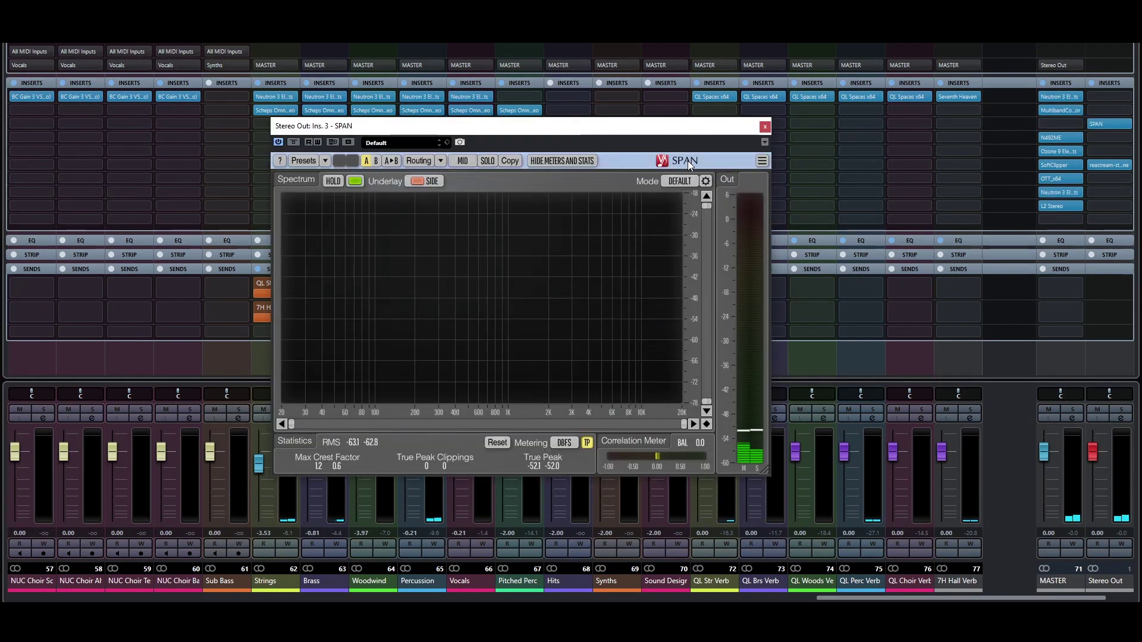
key("F3")
left_click(582, 67)
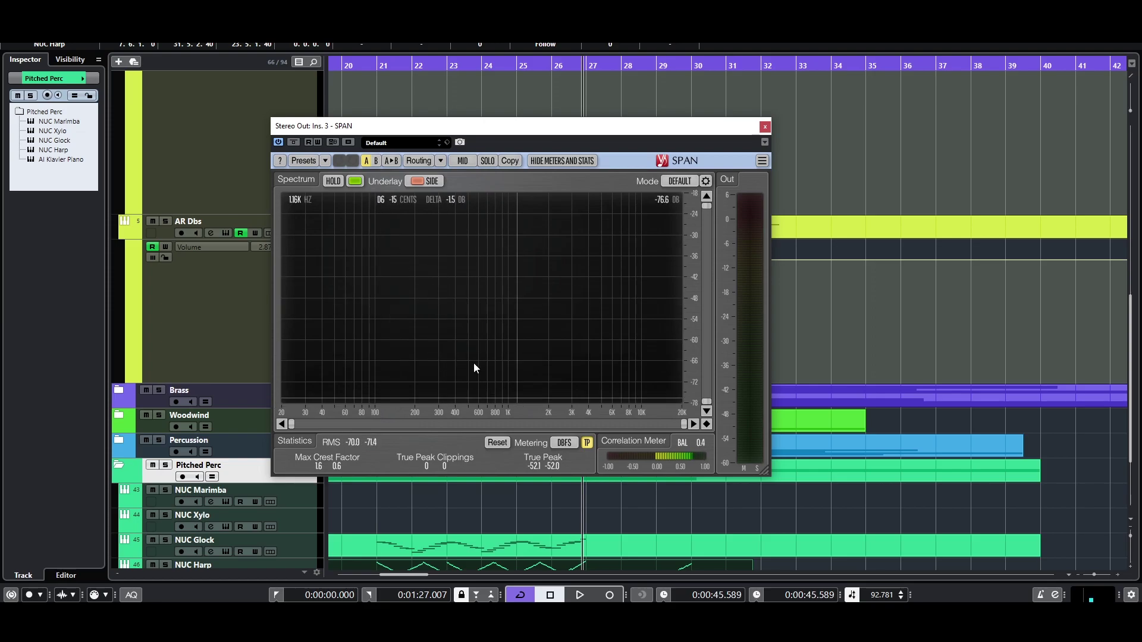
left_click(766, 128)
key("F3")
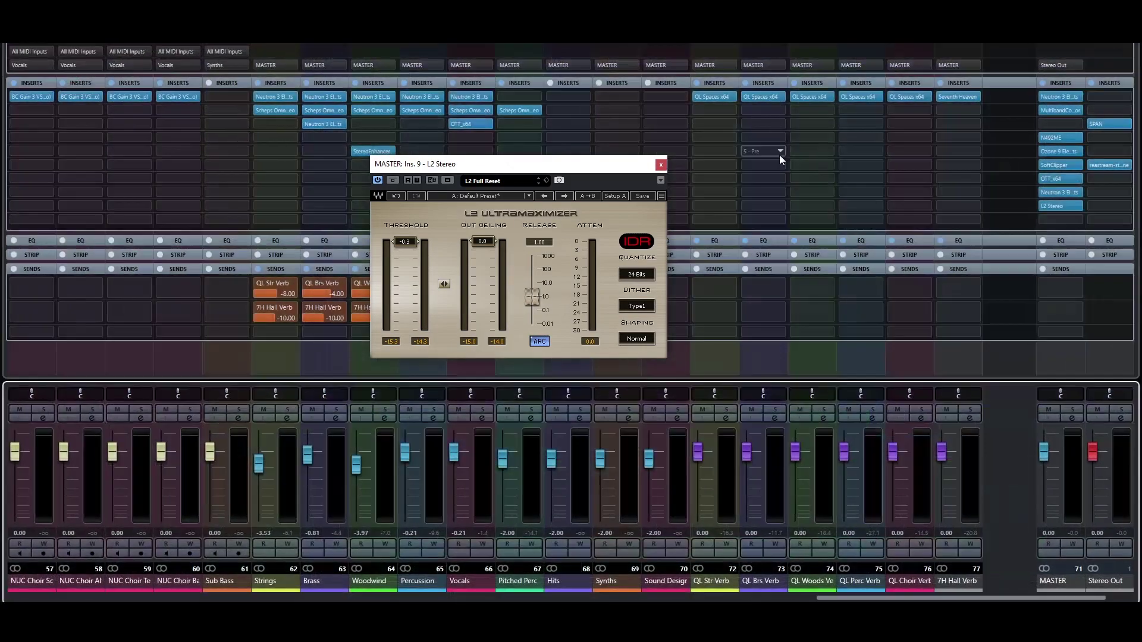
left_click(660, 165)
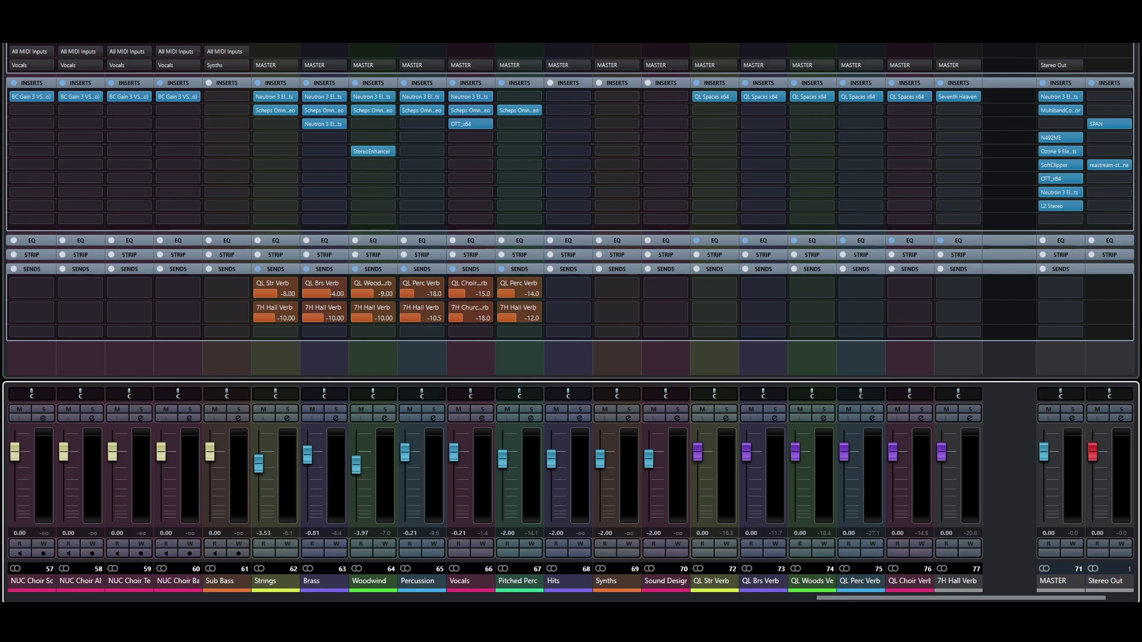
- Review the instrument channels' faders in the mixer and the string tracks' volume automation in the project
scroll(818, 600, "left", 5)
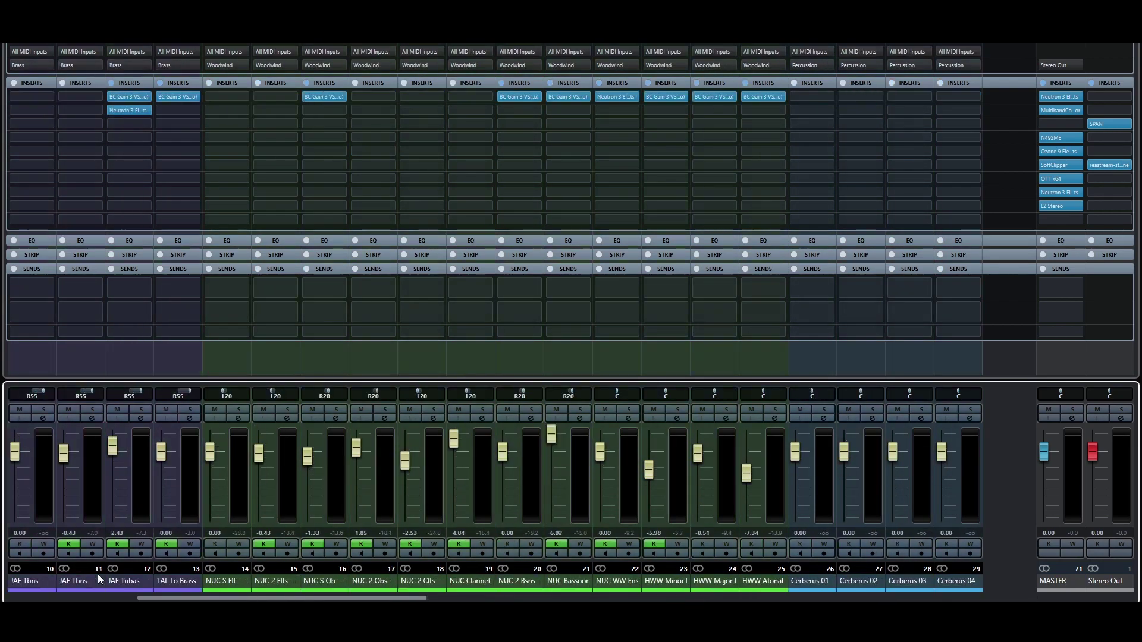
key("F3")
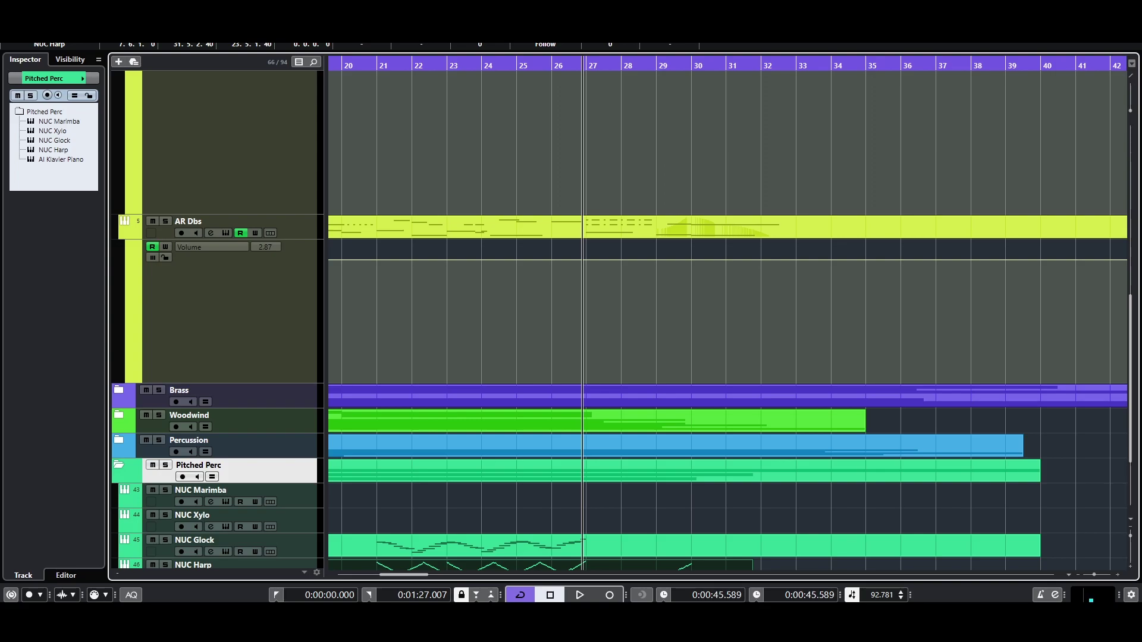
scroll(643, 308, "up", 5)
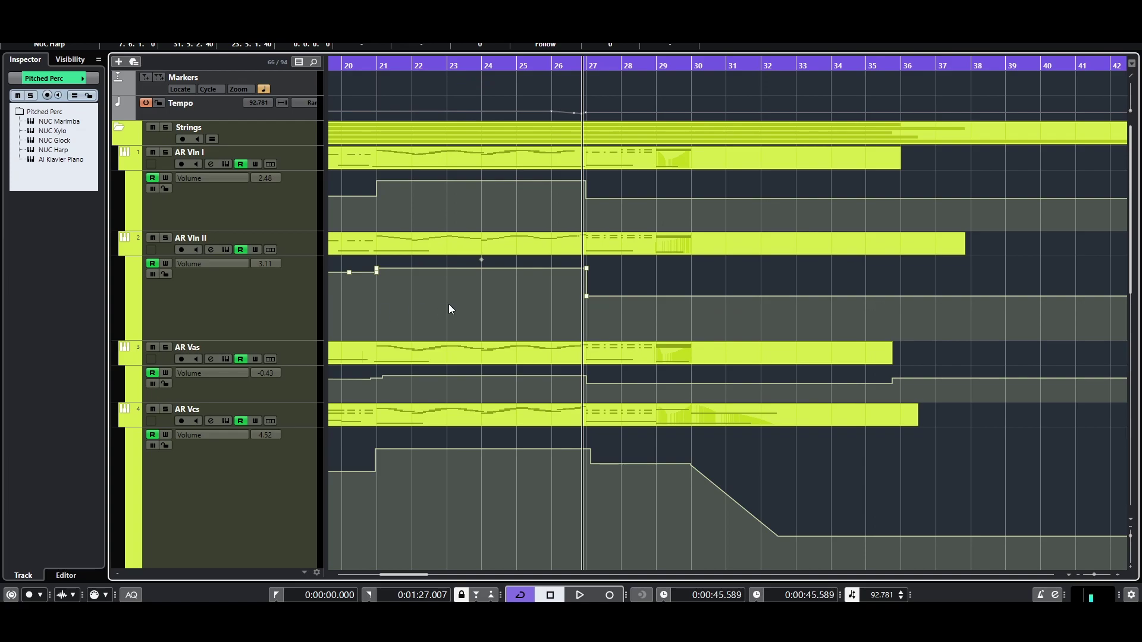
scroll(441, 306, "down", 5)
scroll(519, 276, "down", 3)
scroll(519, 270, "up", 10)
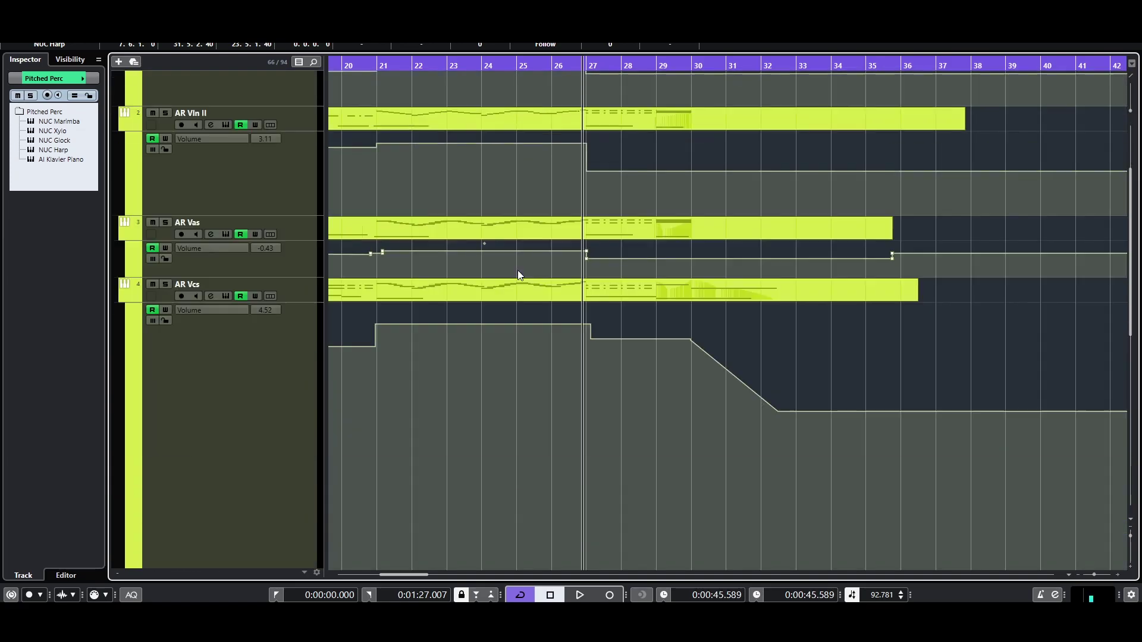
- Collapse the Strings and Pitched Perc folder tracks
left_click(127, 126)
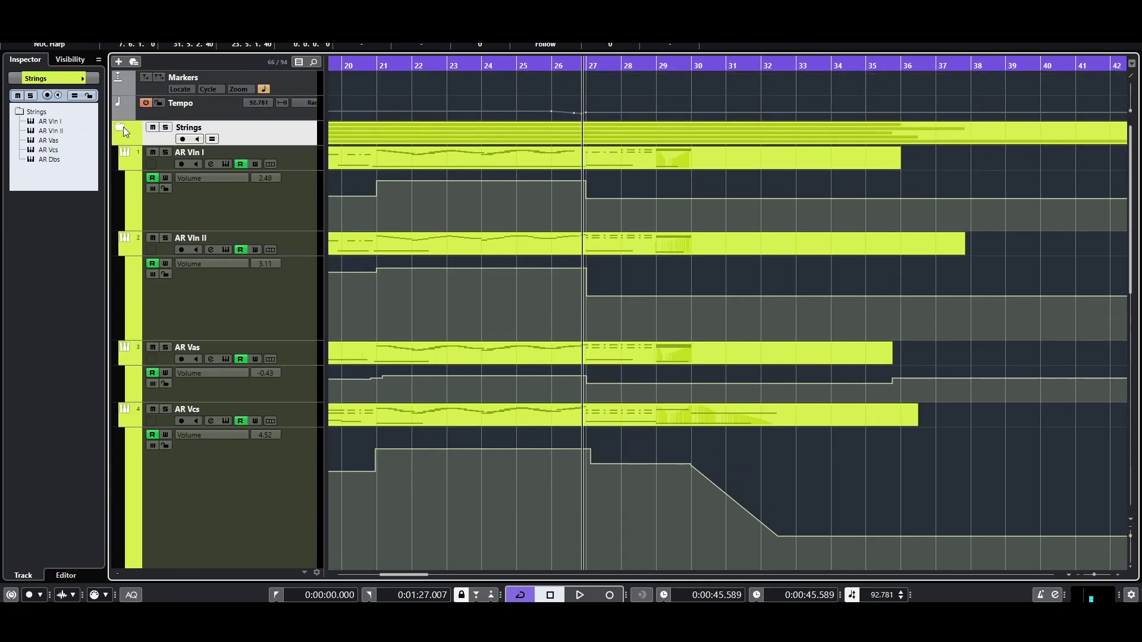
left_click(123, 127)
left_click(119, 228)
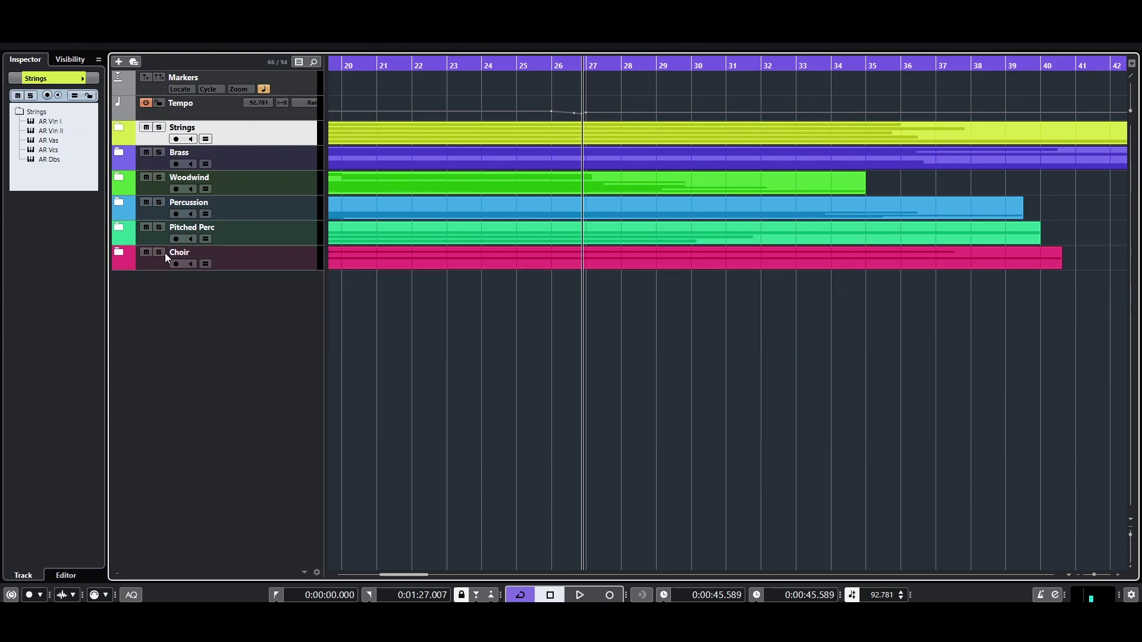
- Expand the Choir folder to view its tracks, and collapse it again
left_click(115, 257)
left_click(115, 254)
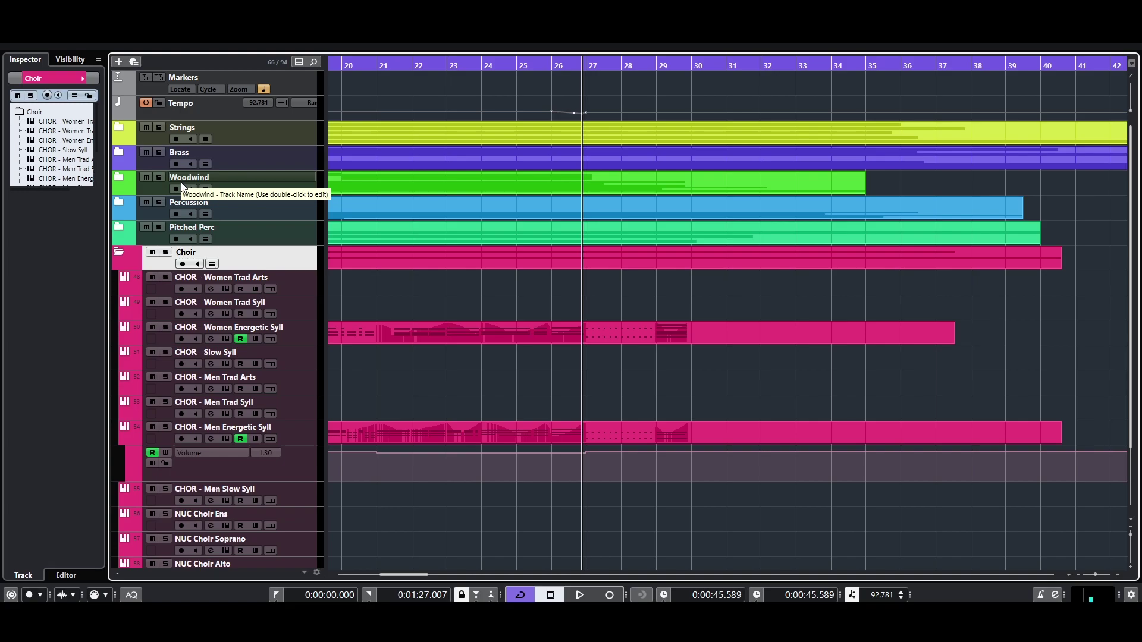
left_click(119, 256)
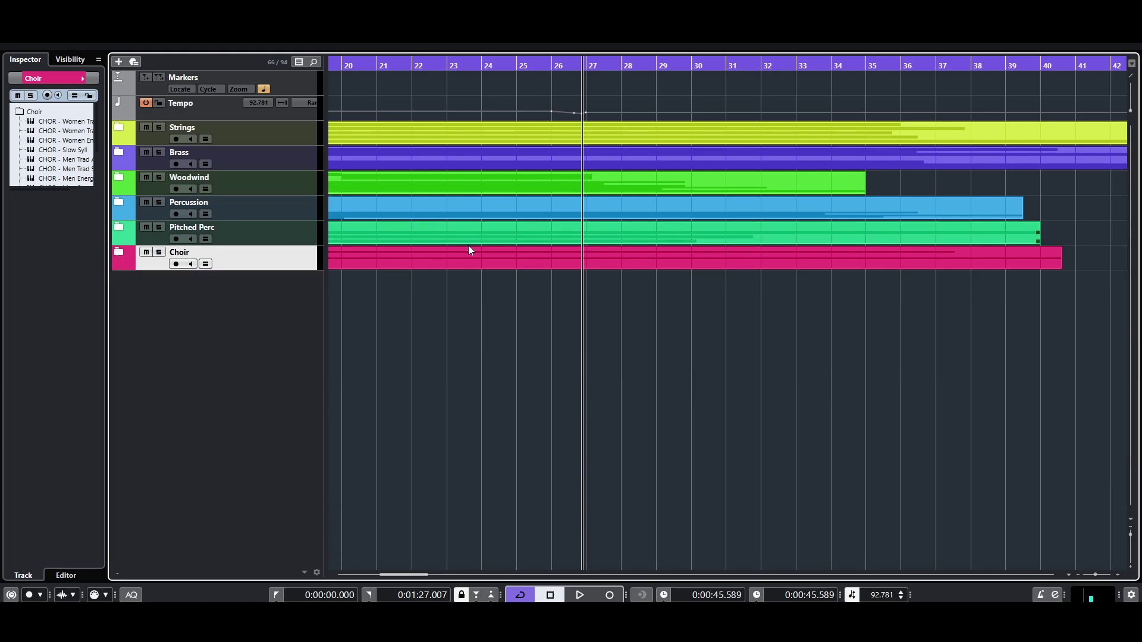